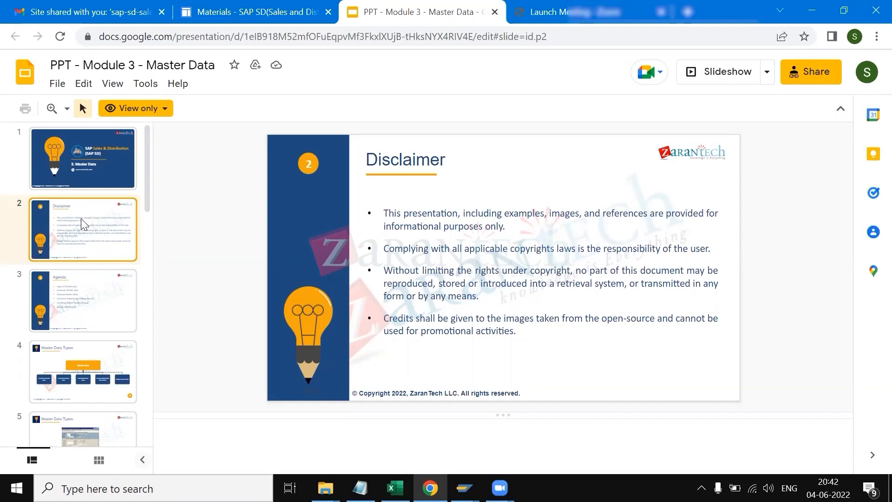
# Step: Page through the presentation's disclaimer, agenda and master data types slides
pyautogui.press('Down')
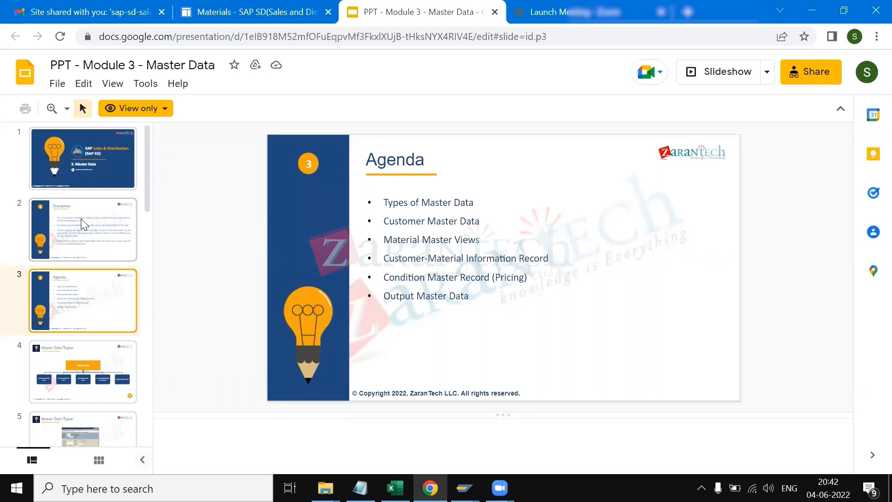
pyautogui.press('Down')
pyautogui.press('Down')
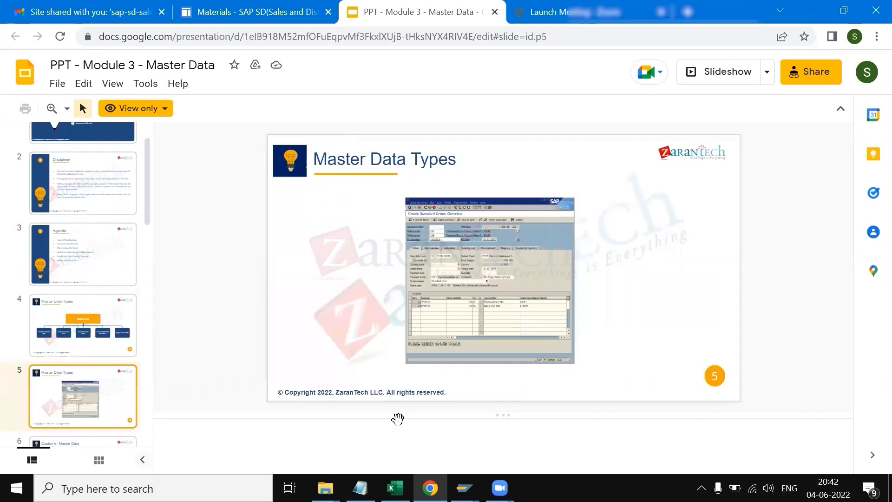
# Step: Switch to the KT.xlsx workbook and review the master data notes, highlighting the three customer master data sections
pyautogui.click(395, 487)
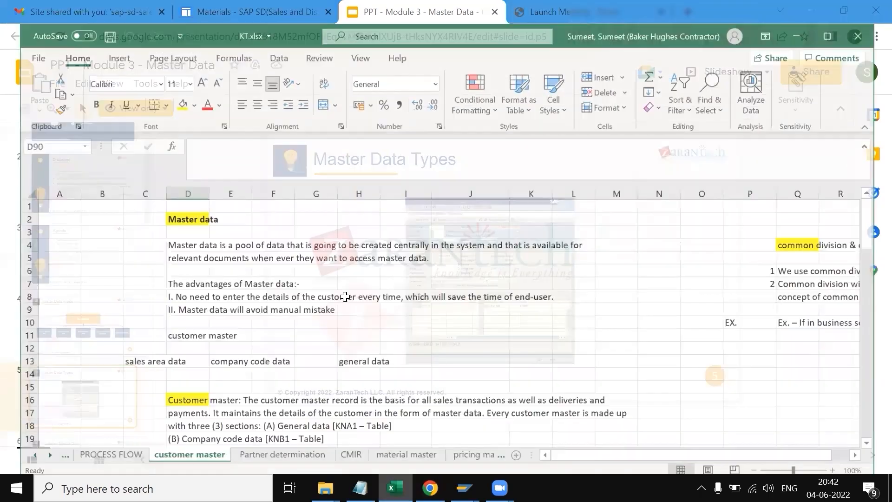
pyautogui.click(178, 231)
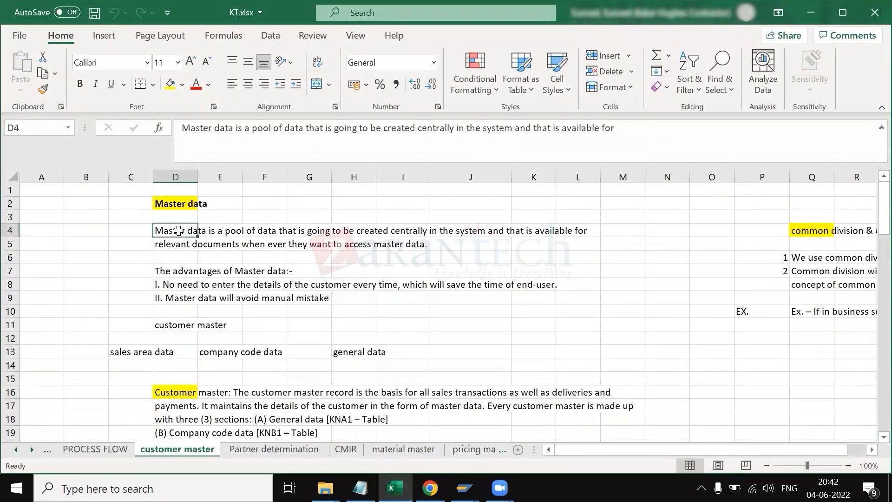
pyautogui.scroll(-4, 205, 371)
pyautogui.scroll(-1, 195, 349)
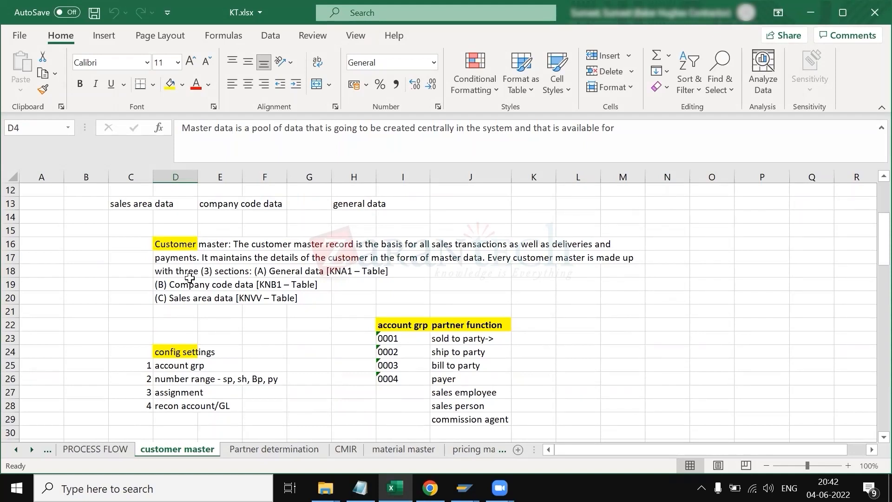
pyautogui.moveTo(179, 271); pyautogui.dragTo(184, 298)
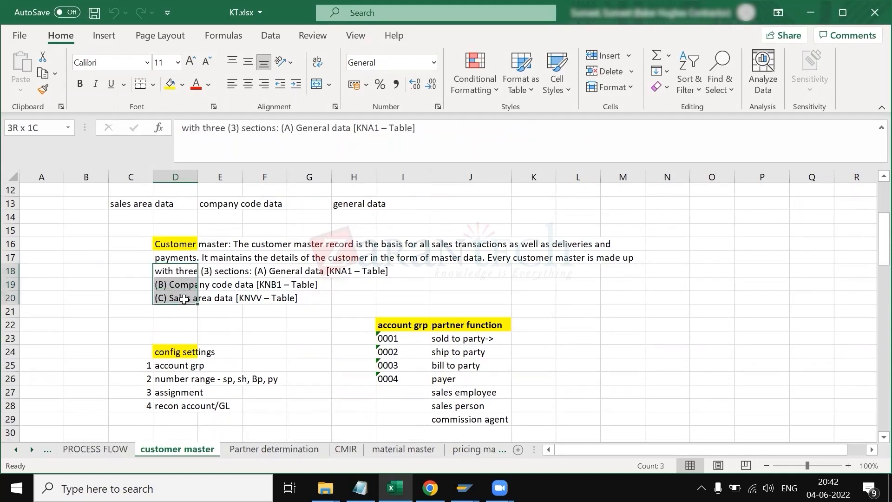
pyautogui.click(265, 323)
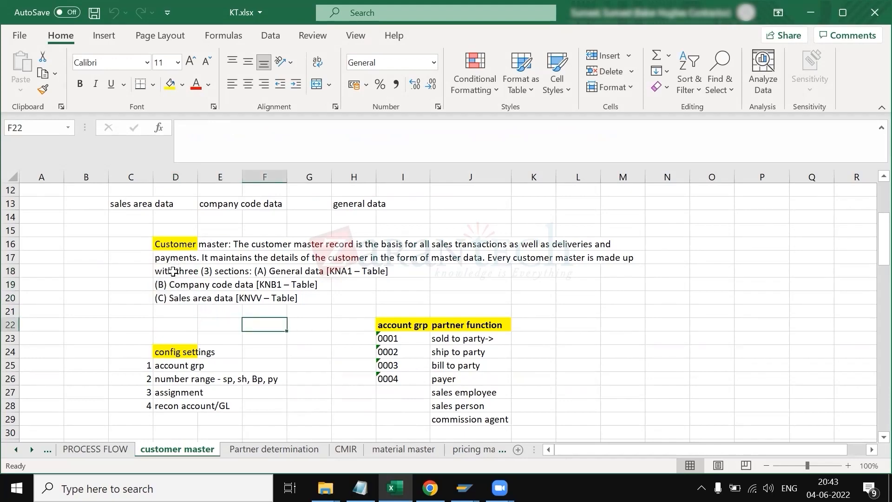
# Step: Review the config settings list and the account group to partner function table on the customer master sheet
pyautogui.scroll(-4, 202, 375)
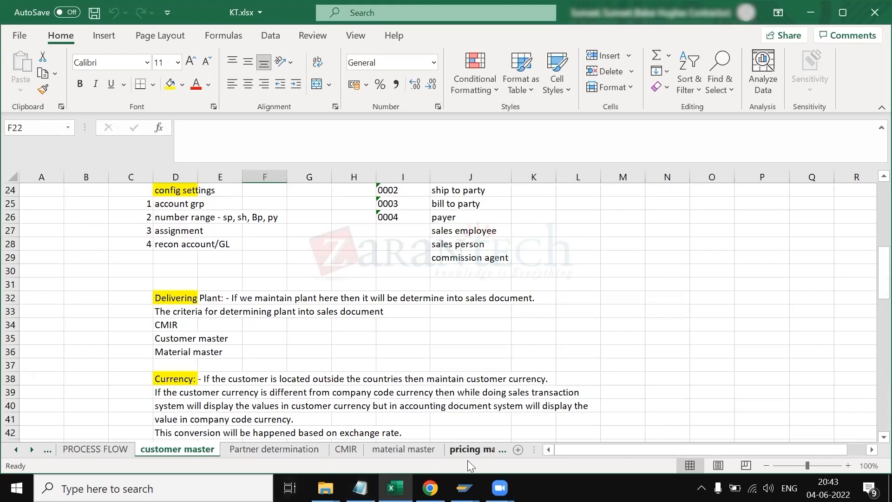
pyautogui.scroll(8, 415, 395)
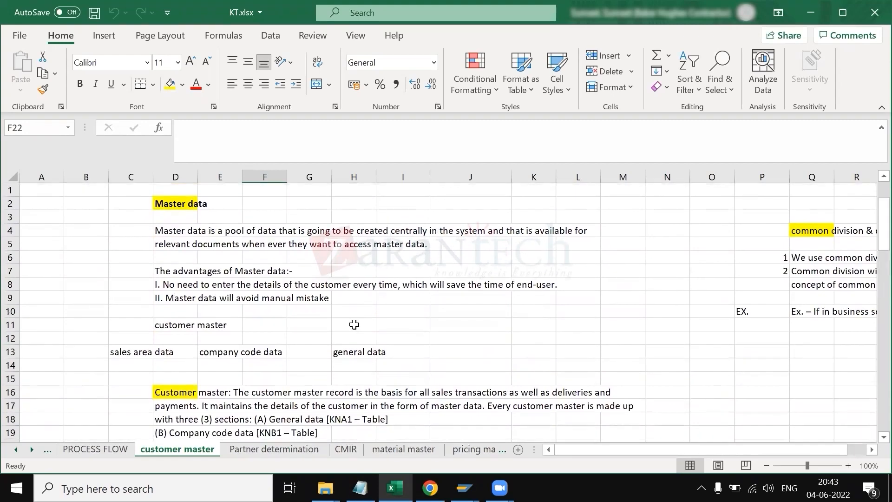
pyautogui.scroll(-4, 229, 350)
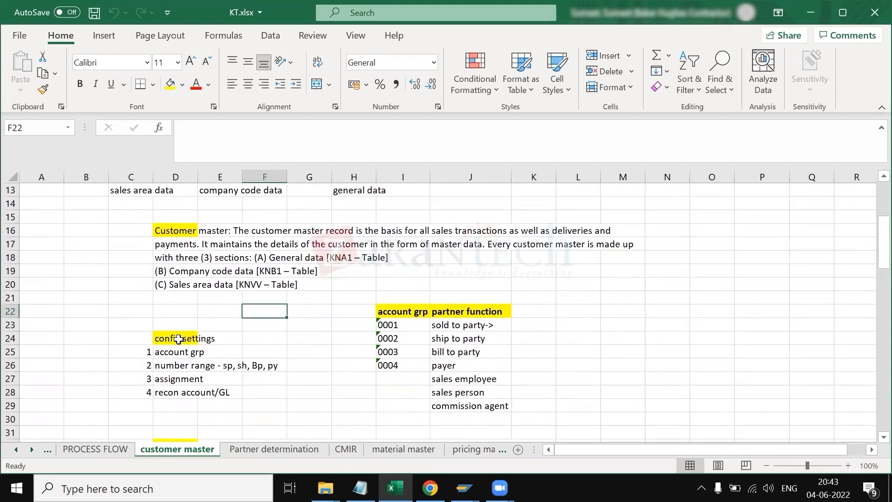
pyautogui.click(179, 339)
pyautogui.click(179, 350)
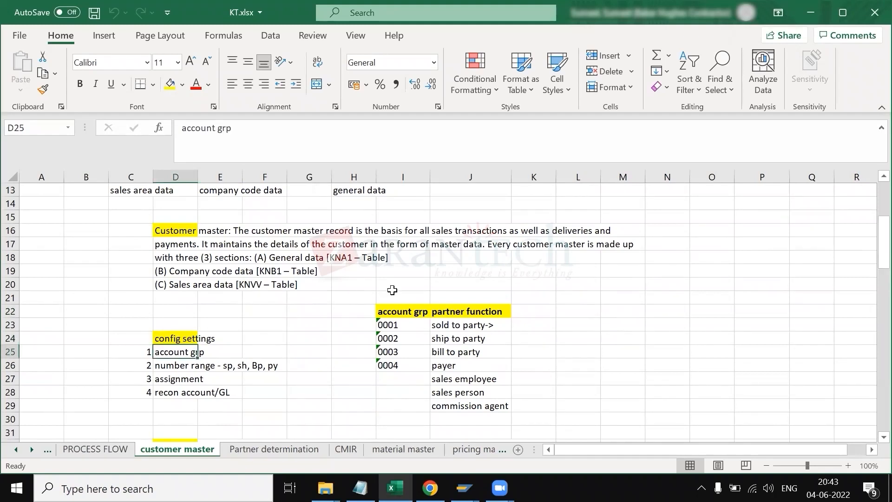
pyautogui.moveTo(407, 325); pyautogui.dragTo(453, 340)
pyautogui.moveTo(397, 351); pyautogui.dragTo(452, 366)
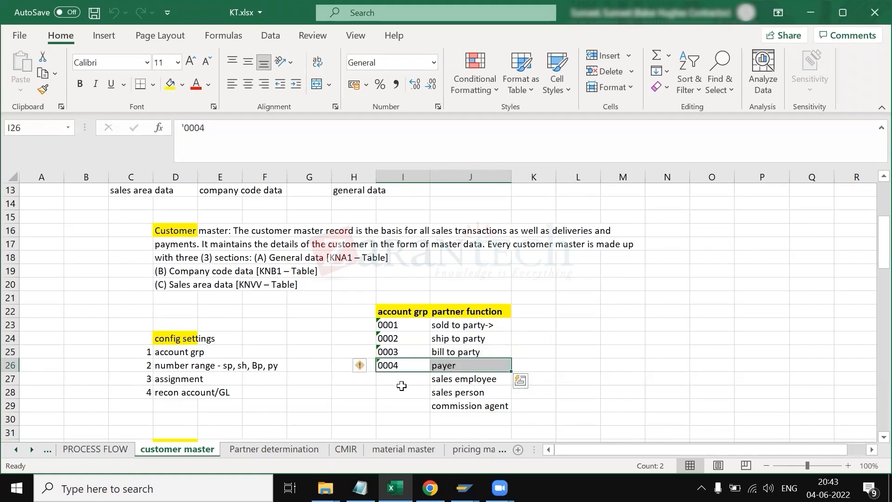
pyautogui.scroll(-2, 402, 386)
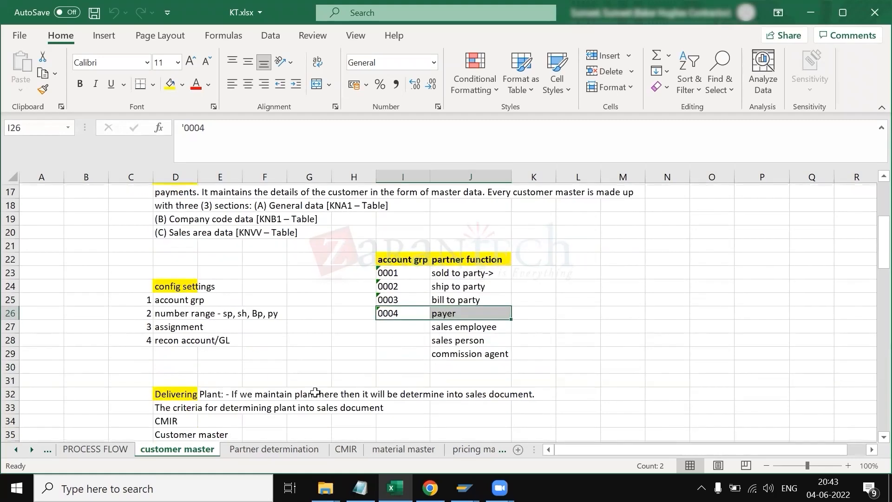
# Step: Examine the account group and number range config settings, highlighting the number range text without changing it
pyautogui.click(183, 298)
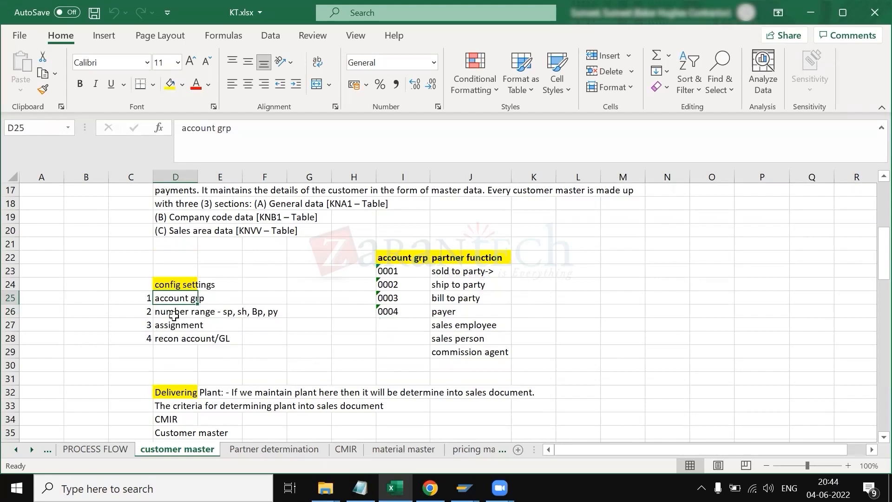
pyautogui.click(173, 313)
pyautogui.click(169, 300)
pyautogui.press('Down')
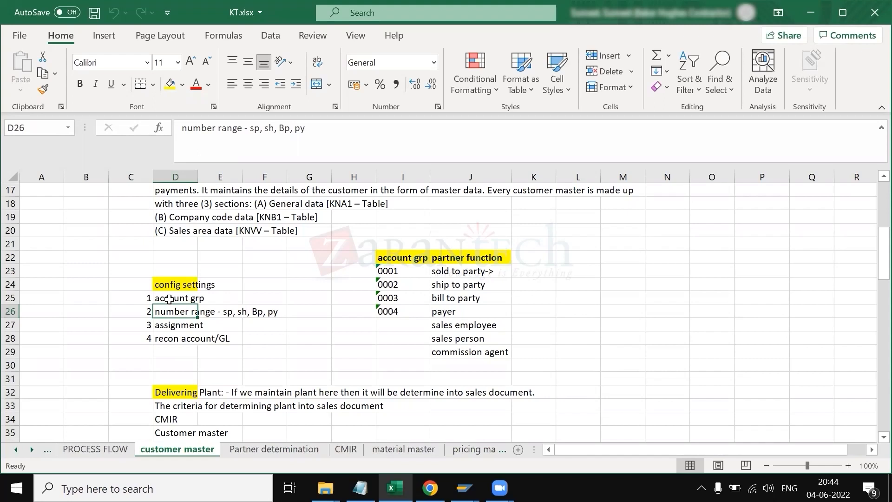
pyautogui.click(238, 128)
pyautogui.click(261, 132)
pyautogui.moveTo(261, 131); pyautogui.dragTo(183, 128)
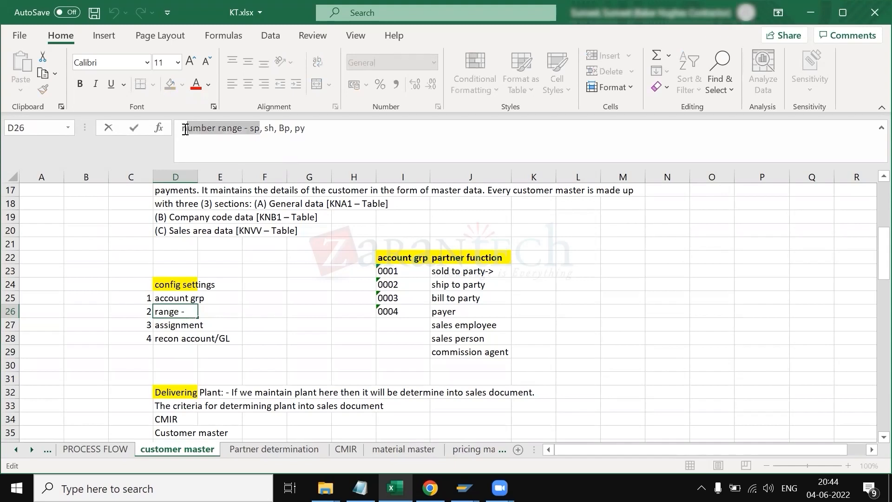
pyautogui.click(265, 380)
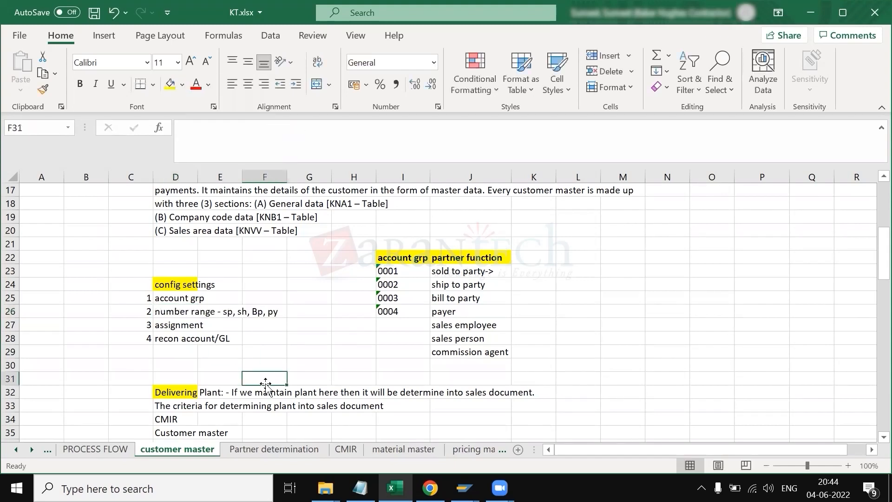
# Step: Review the assignment and recon account/GL settings and select the four config settings entries
pyautogui.click(173, 311)
pyautogui.click(172, 325)
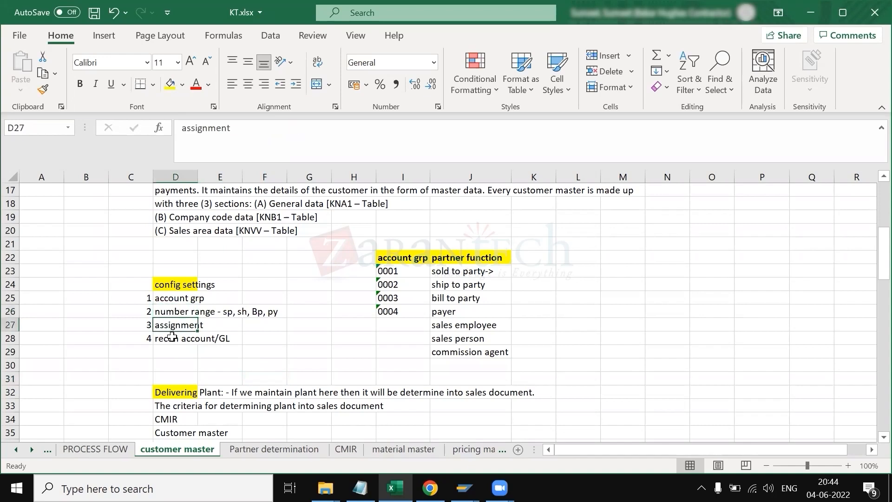
pyautogui.click(174, 341)
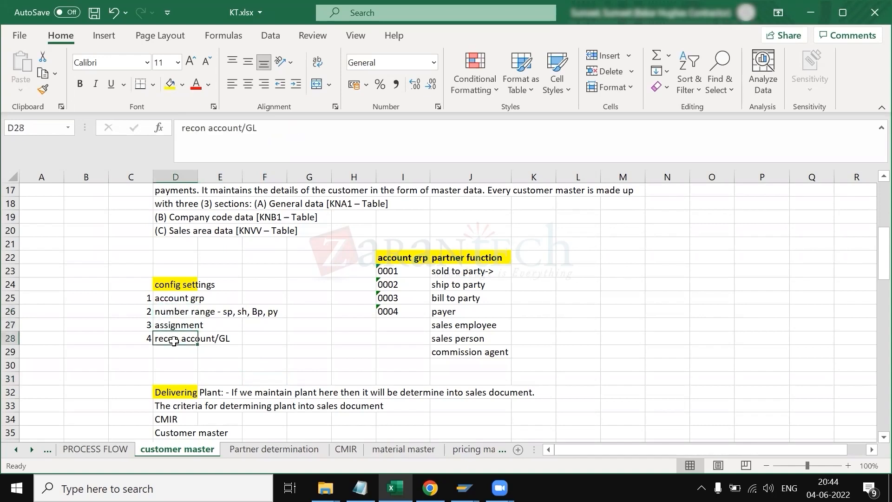
pyautogui.click(175, 359)
pyautogui.click(165, 337)
pyautogui.scroll(-1, 267, 342)
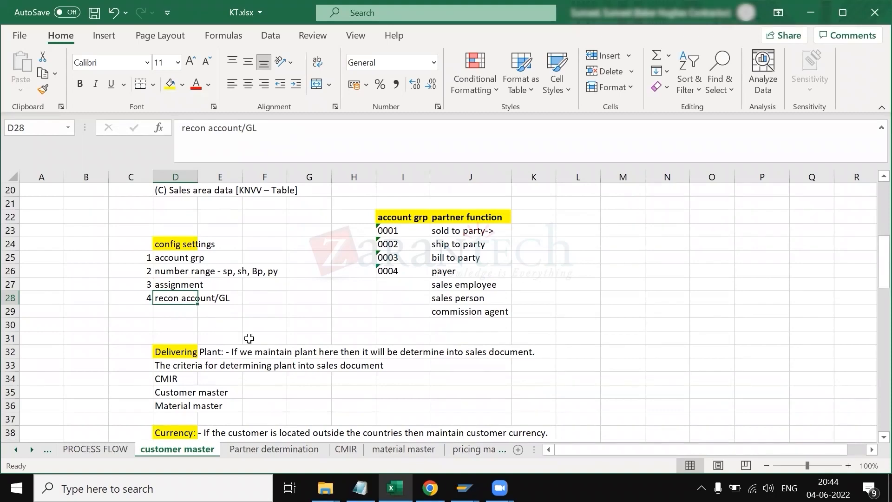
pyautogui.scroll(-1, 249, 338)
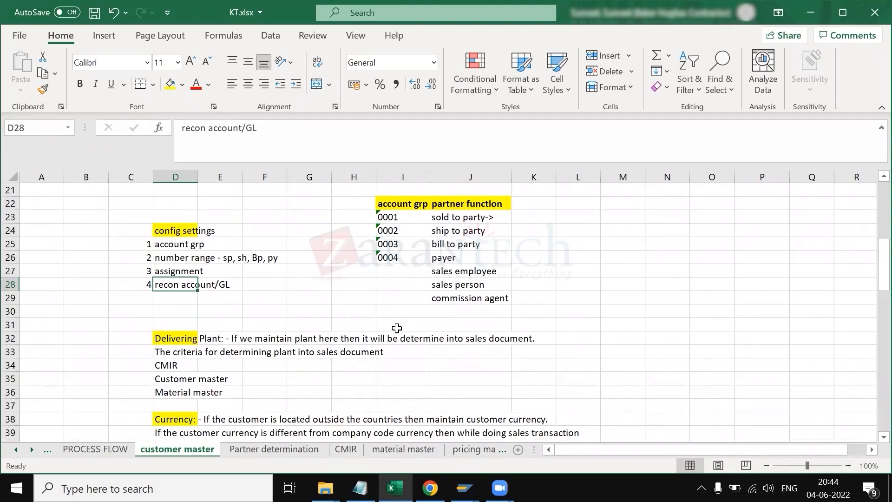
pyautogui.scroll(3, 242, 351)
pyautogui.scroll(-1, 200, 363)
pyautogui.moveTo(178, 339); pyautogui.dragTo(179, 379)
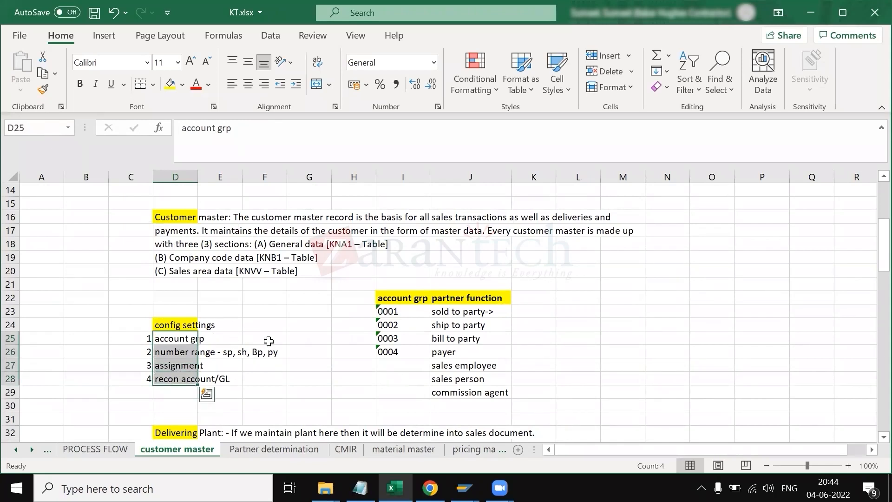
# Step: Switch to SAP and log on to client 800 with the saved user ID and password
pyautogui.click(464, 488)
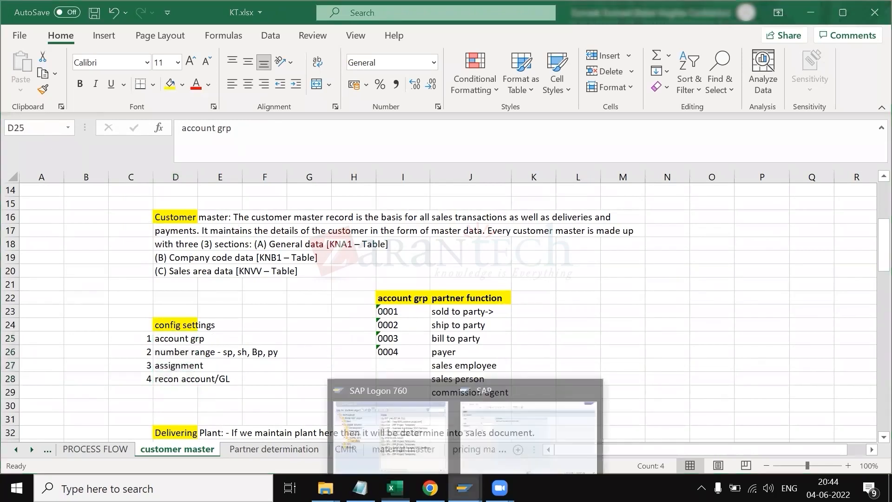
pyautogui.click(498, 427)
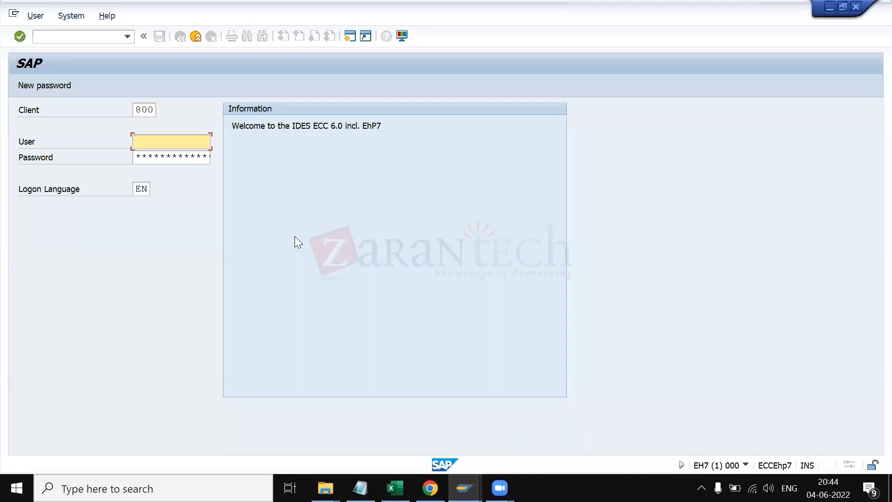
pyautogui.press('space')
pyautogui.press('Down')
pyautogui.press('Down')
pyautogui.press('Return')
pyautogui.press('Tab')
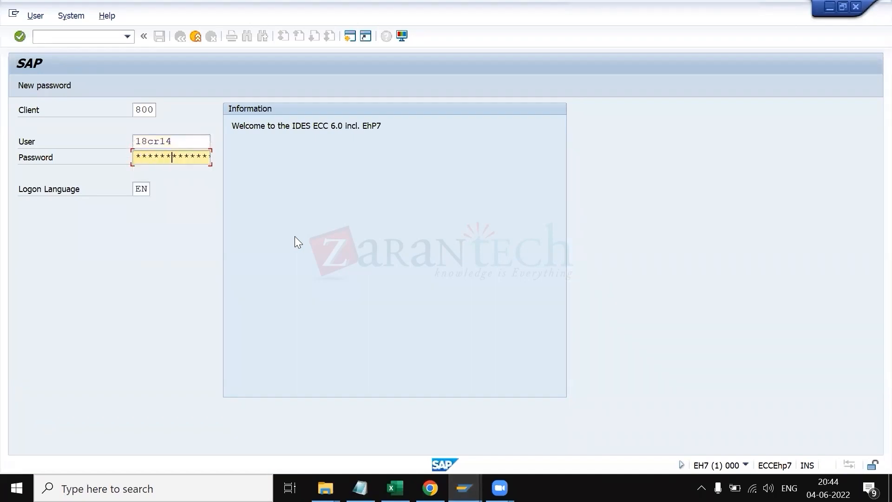
pyautogui.press('Return')
# Step: Open transaction se16n and begin entering kn as the table name
pyautogui.write('se16n')
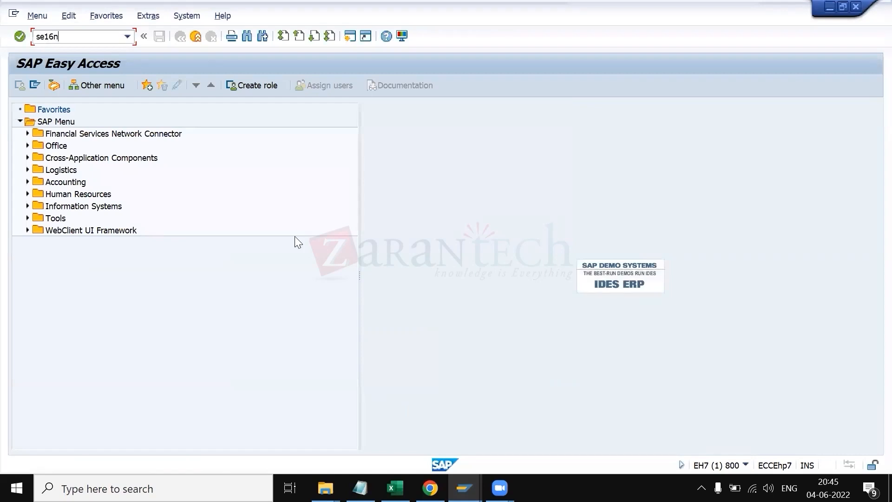
pyautogui.press('Return')
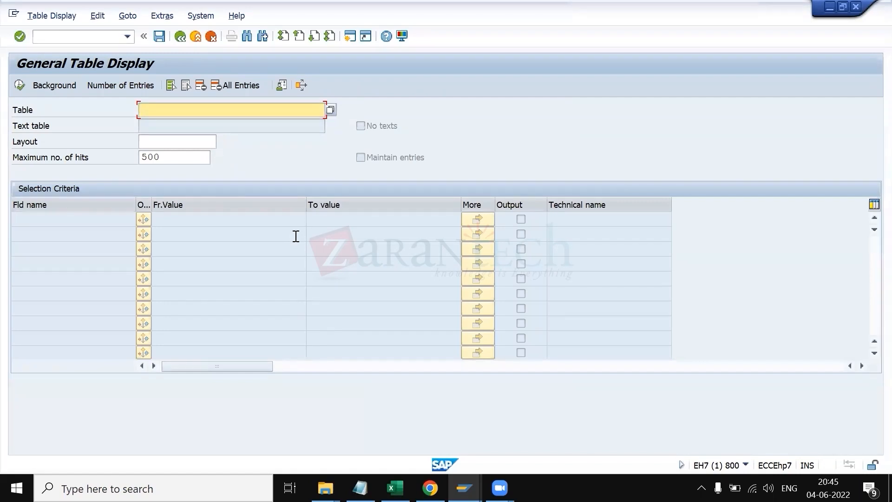
pyautogui.write('k')
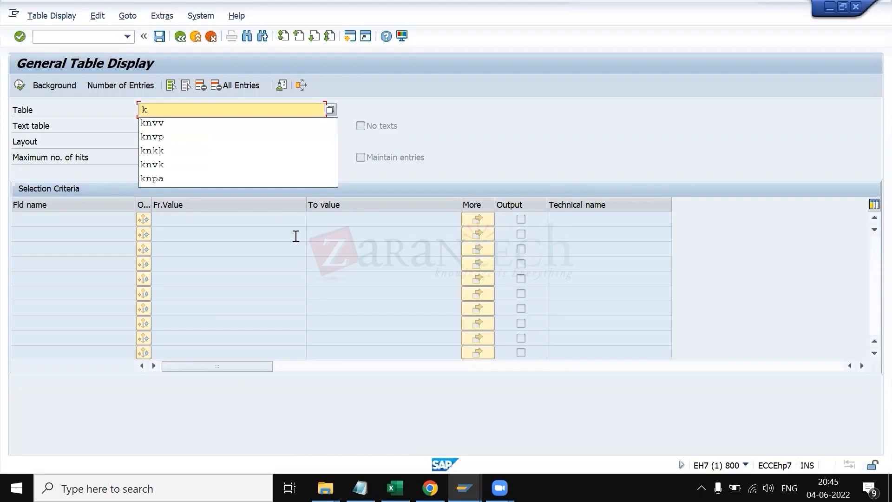
pyautogui.write('n')
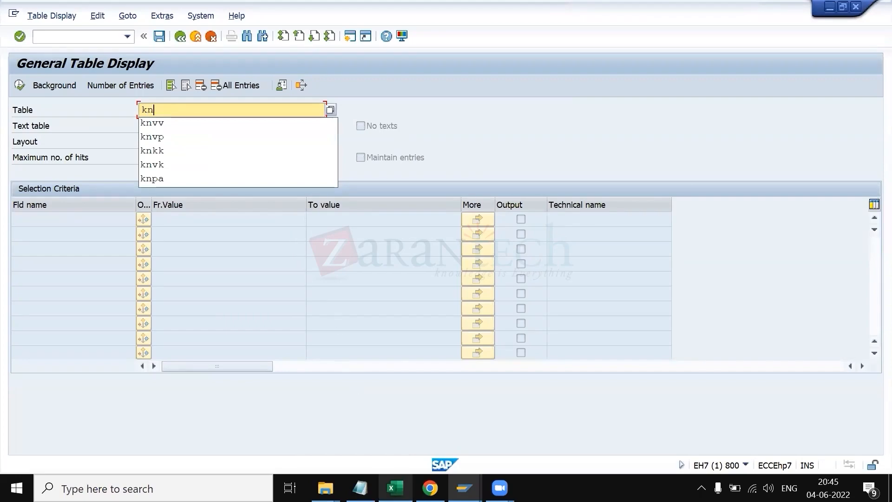
# Step: Check the table names listed for the customer master's general, company code and sales area data, then return to SAP
pyautogui.click(395, 488)
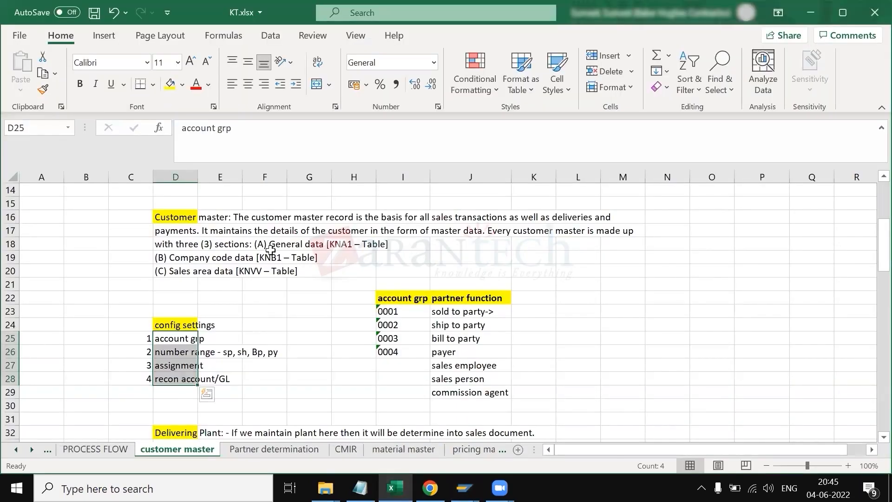
pyautogui.click(271, 244)
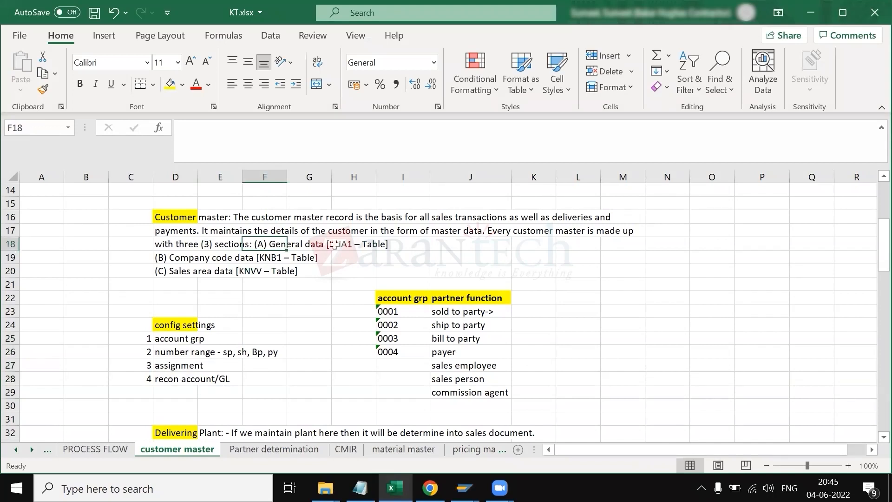
pyautogui.click(337, 242)
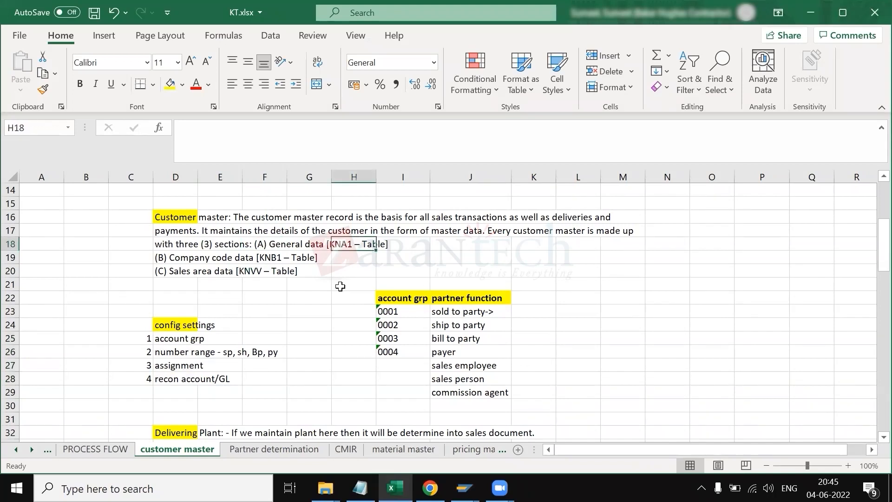
pyautogui.click(182, 256)
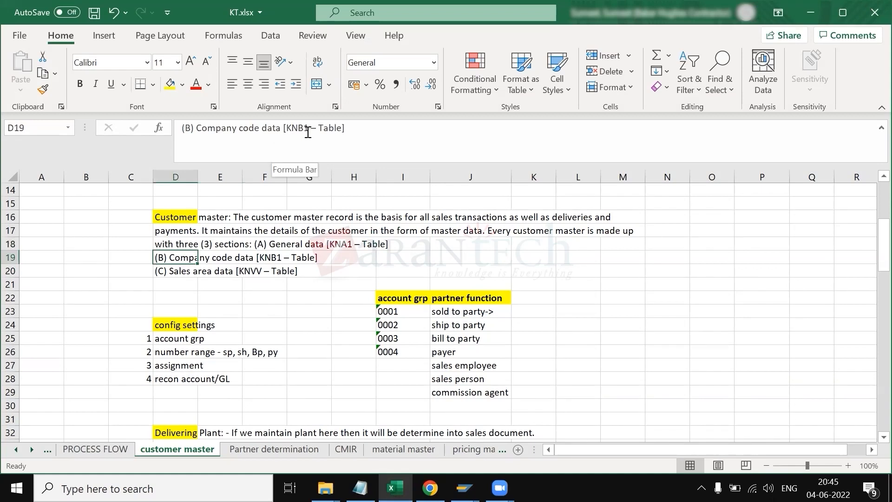
pyautogui.click(174, 272)
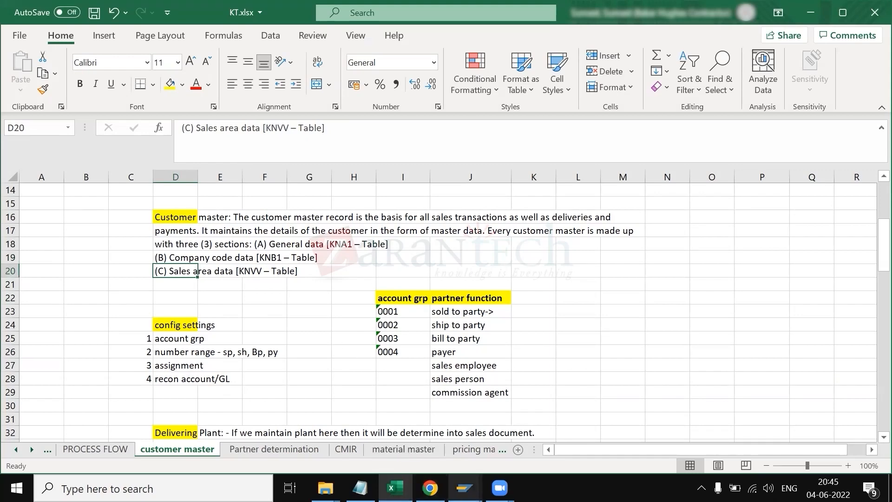
pyautogui.moveTo(463, 488)
pyautogui.click(493, 440)
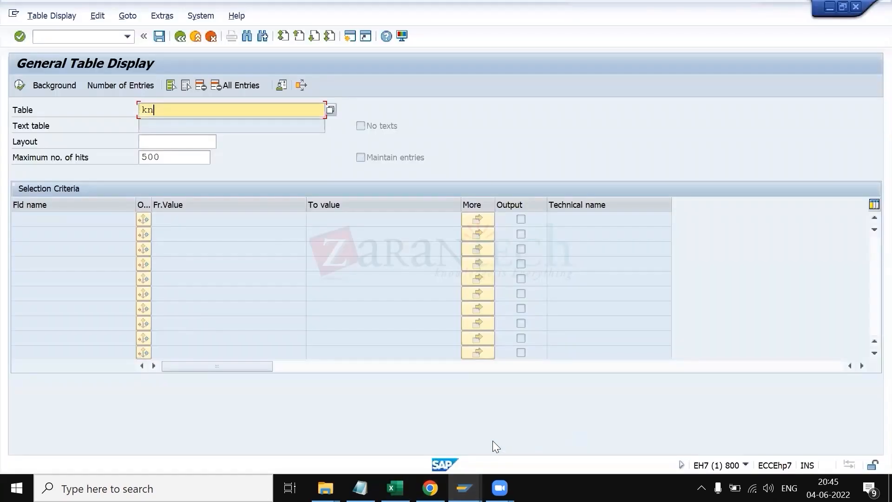
# Step: Complete the table name as KNVV and load its selection fields, placing the cursor in the sales organization criterion
pyautogui.write('vv')
pyautogui.press('Return')
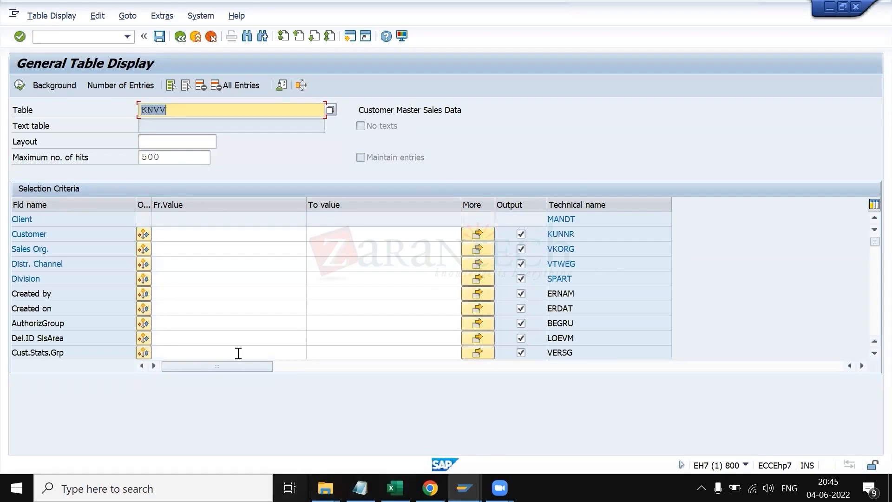
pyautogui.click(183, 252)
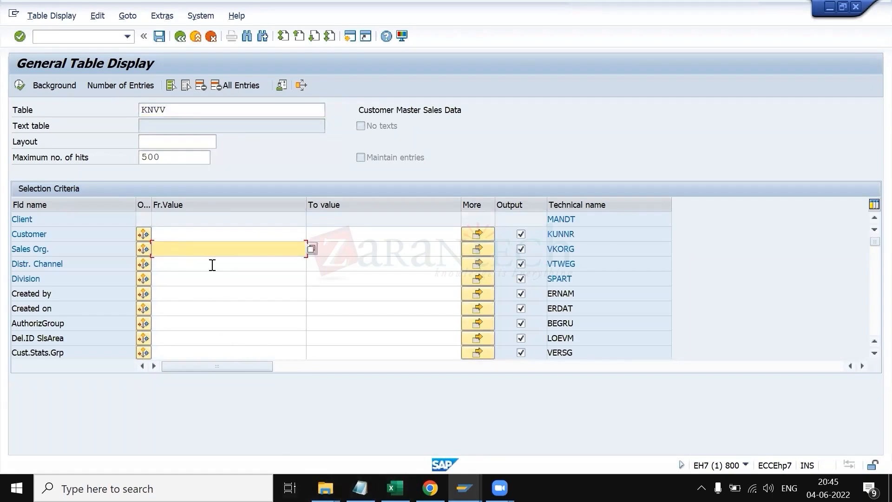
# Step: Look up the sales area values on the DEFINITION sheet of the training workbook, then return to SAP
pyautogui.hotkey('alt', 'Tab')
pyautogui.click(91, 453)
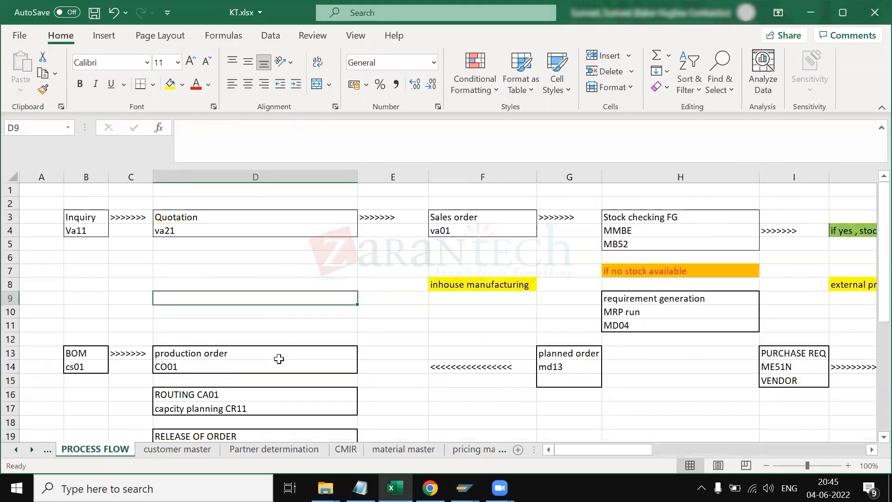
pyautogui.scroll(2, 144, 449)
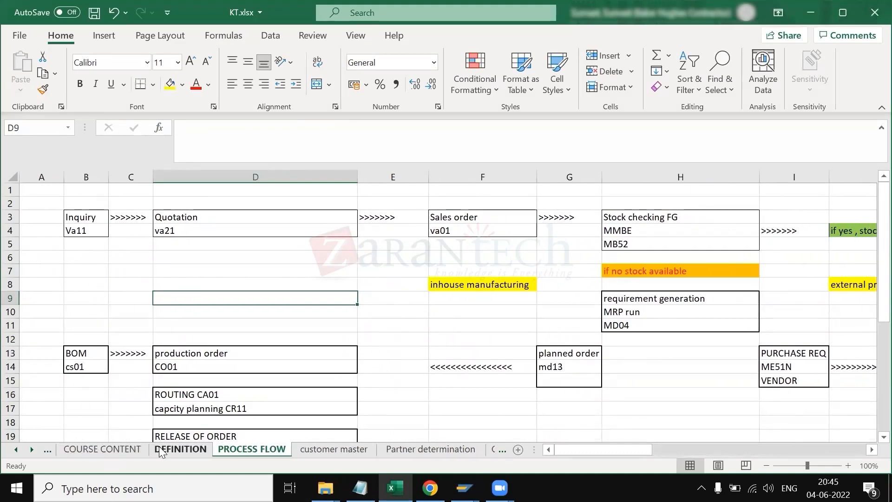
pyautogui.click(163, 449)
pyautogui.scroll(5, 429, 331)
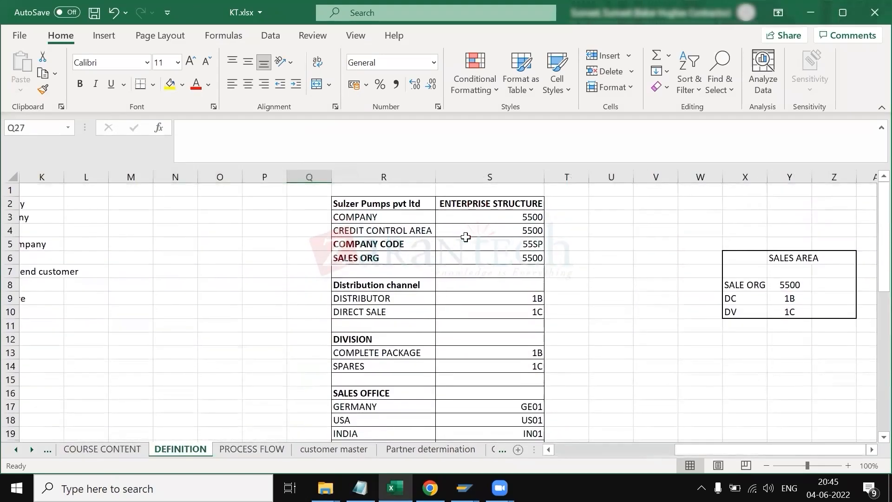
pyautogui.hotkey('alt', 'Tab')
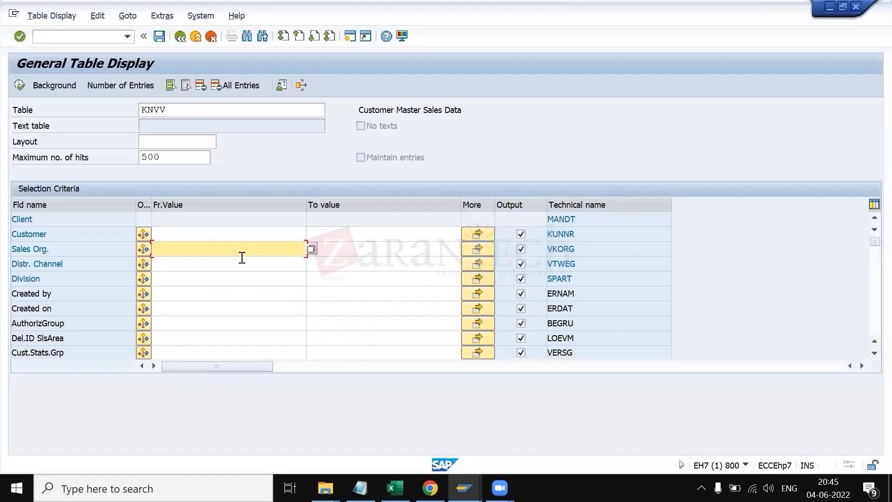
# Step: Filter KNVV by sales organization 5500, distribution channel 1B and division 1B, and execute the display
pyautogui.write('5500')
pyautogui.press('Tab')
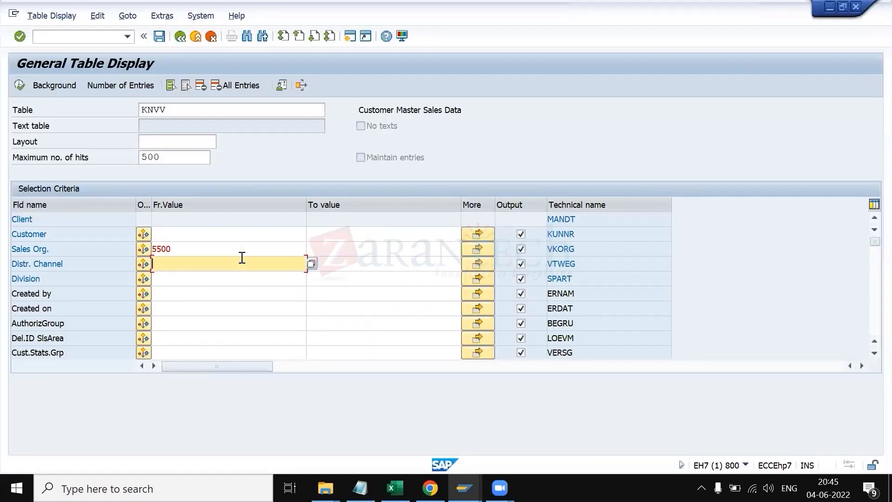
pyautogui.write('1b')
pyautogui.press('Tab')
pyautogui.write('1b')
pyautogui.press('F8')
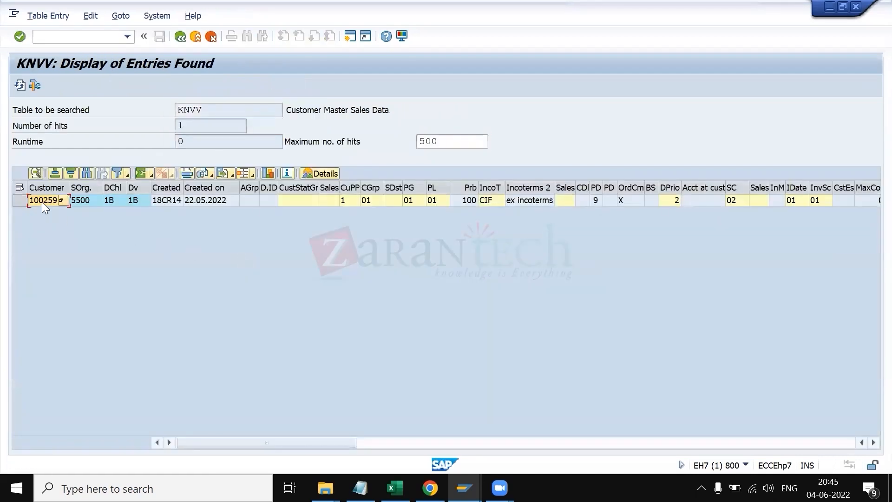
pyautogui.click(60, 38)
pyautogui.write('/pocd')
pyautogui.press('BackSpace')
pyautogui.press('BackSpace')
pyautogui.press('BackSpace')
pyautogui.press('BackSpace')
pyautogui.write('vd03')
pyautogui.press('Return')
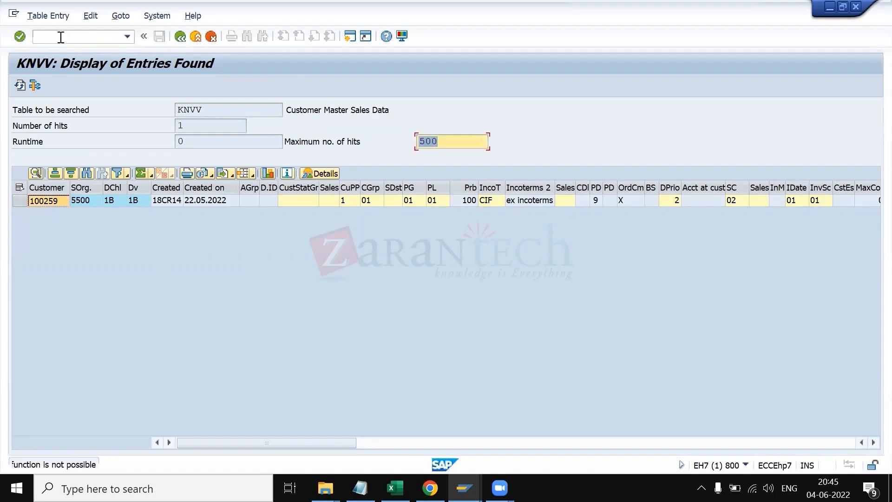
# Step: Open transaction vd03 in a new session and display the customer's master for sales area 5500 / 1B / 1B
pyautogui.click(60, 38)
pyautogui.write('/ovd03')
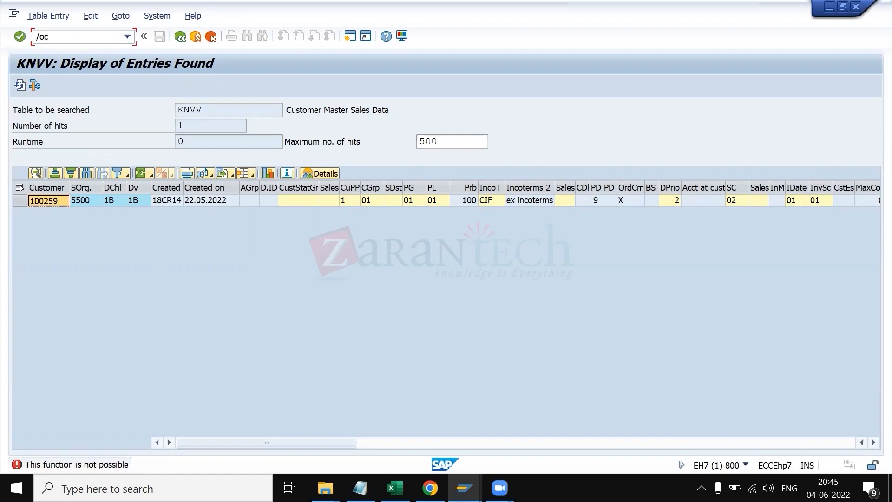
pyautogui.press('Return')
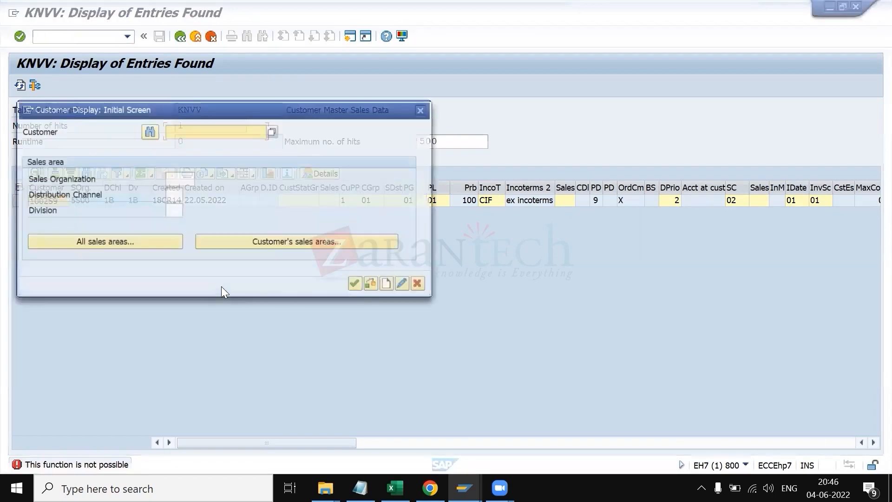
pyautogui.click(284, 246)
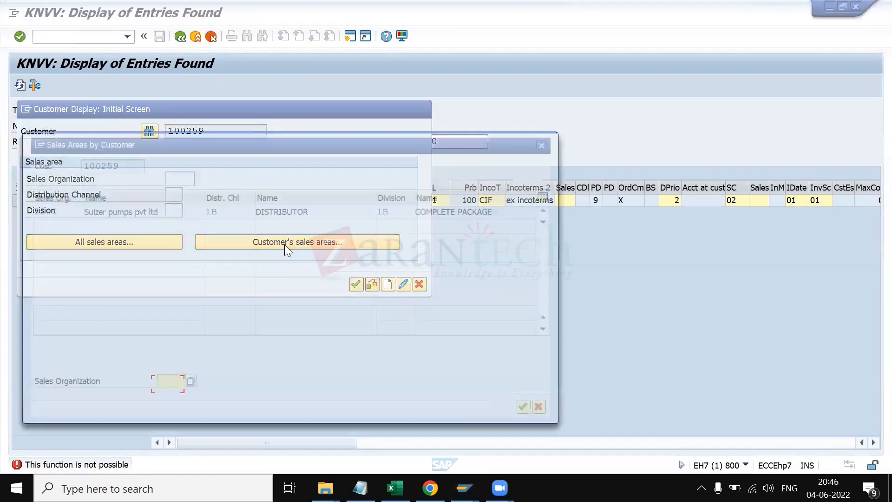
pyautogui.moveTo(209, 144); pyautogui.dragTo(393, 173)
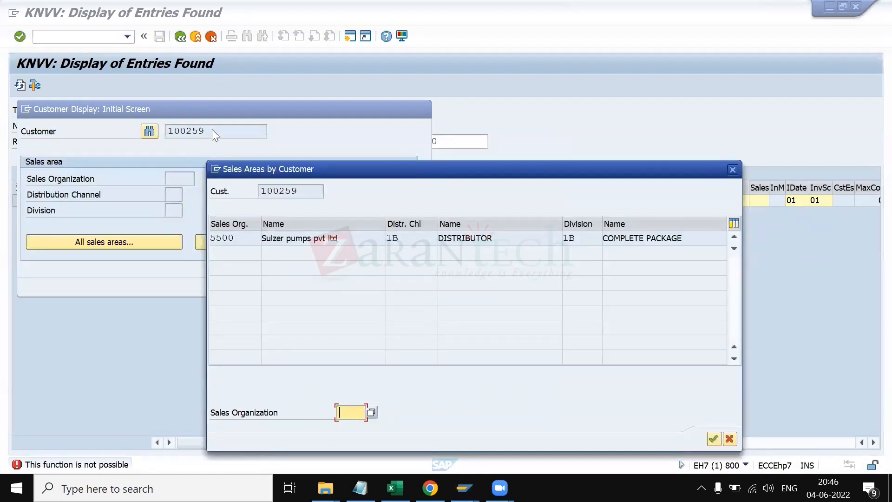
pyautogui.doubleClick(334, 239)
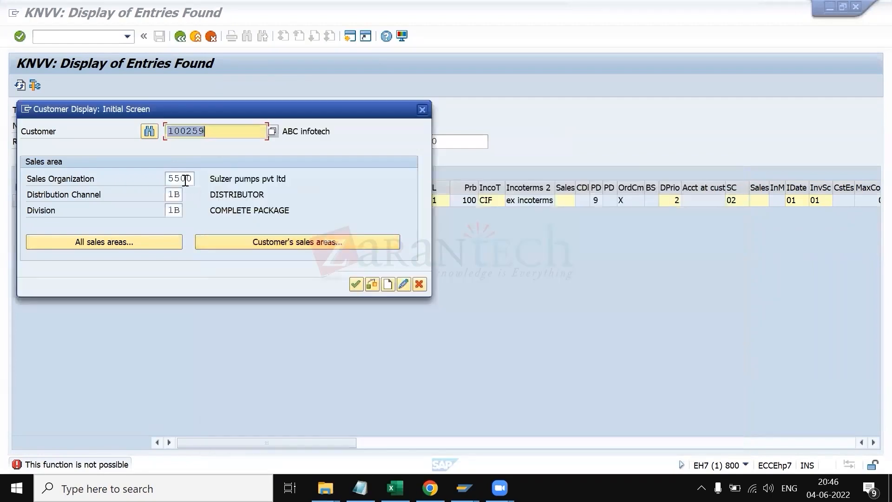
pyautogui.press('Return')
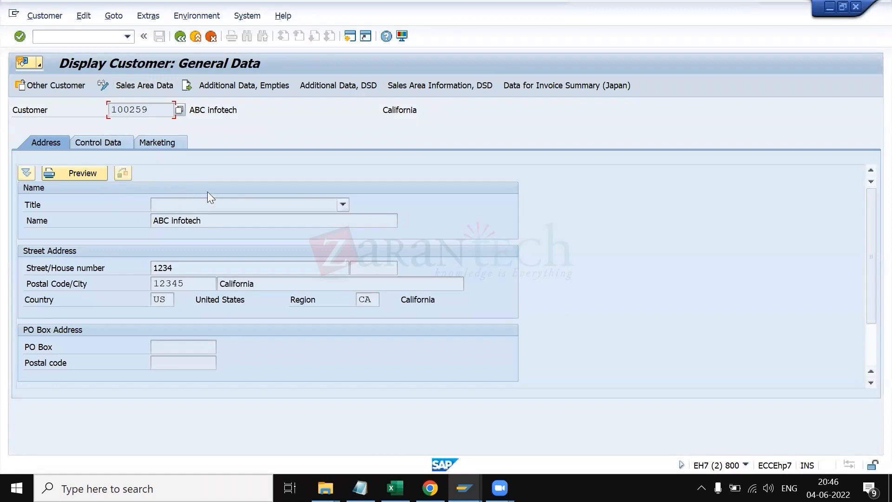
# Step: Open the customer's sales area data and examine the sales office and sales group fields
pyautogui.click(123, 90)
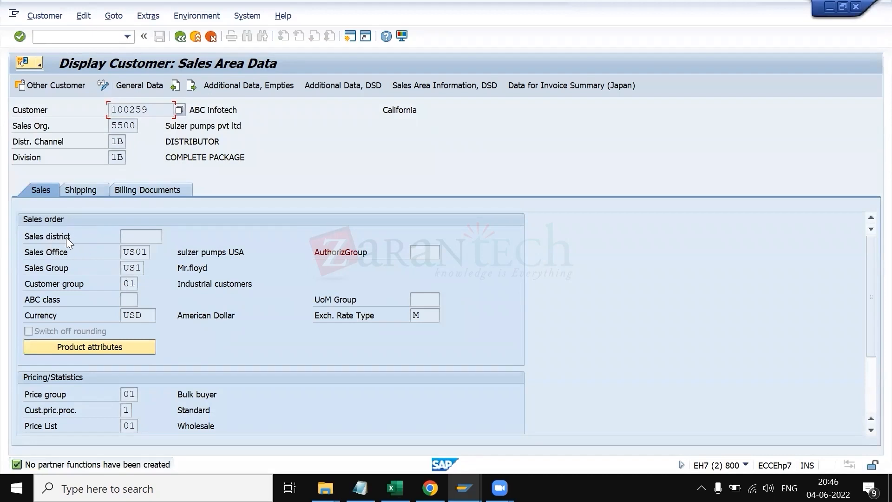
pyautogui.click(135, 252)
pyautogui.click(133, 269)
# Step: Read the Delivering Plant note on the customer master sheet of the workbook, then return to SAP
pyautogui.hotkey('alt', 'Tab')
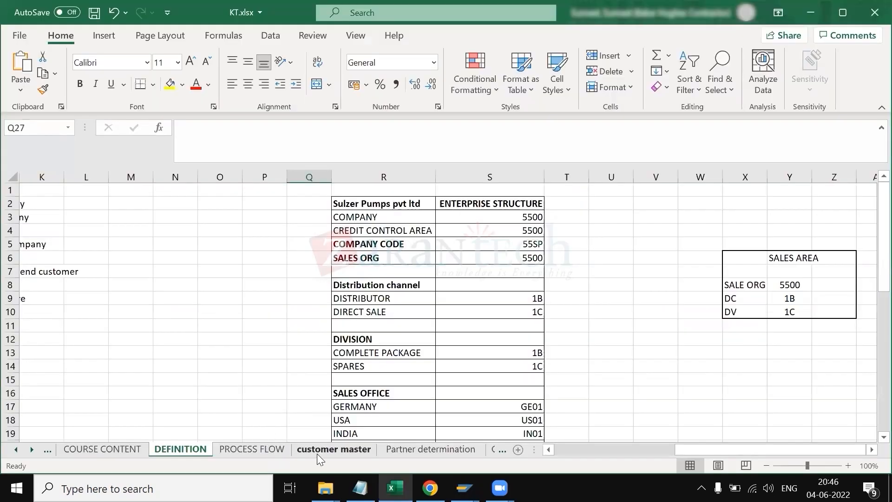
pyautogui.click(319, 456)
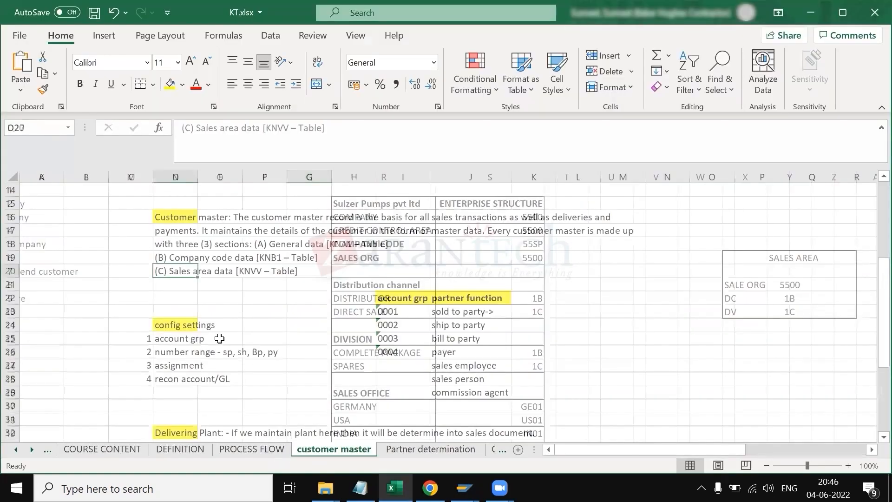
pyautogui.scroll(-5, 216, 307)
pyautogui.scroll(-1, 216, 308)
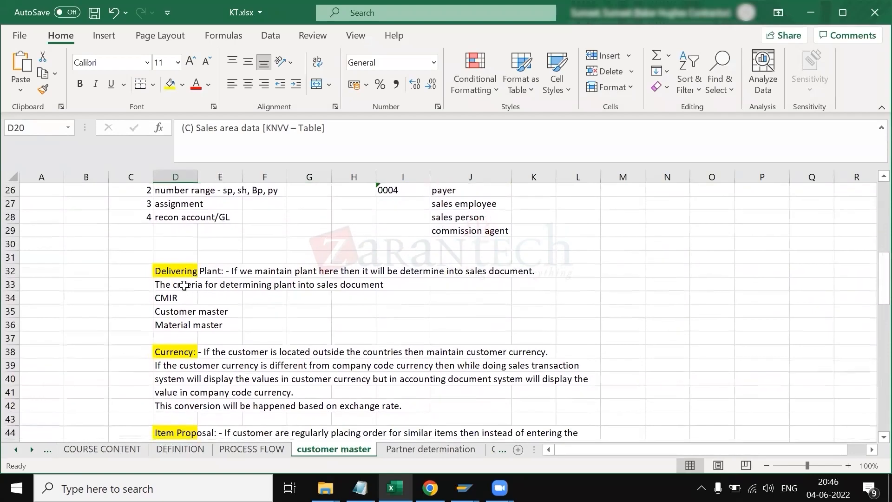
pyautogui.click(179, 275)
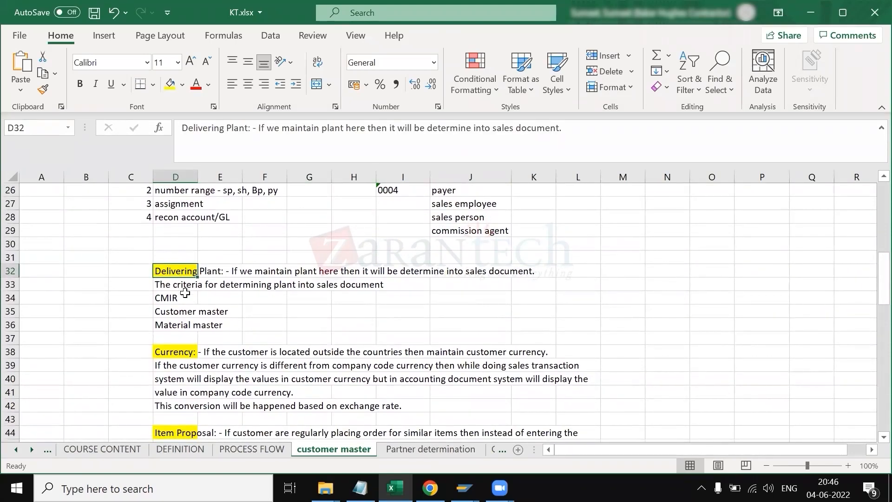
pyautogui.hotkey('alt', 'Tab')
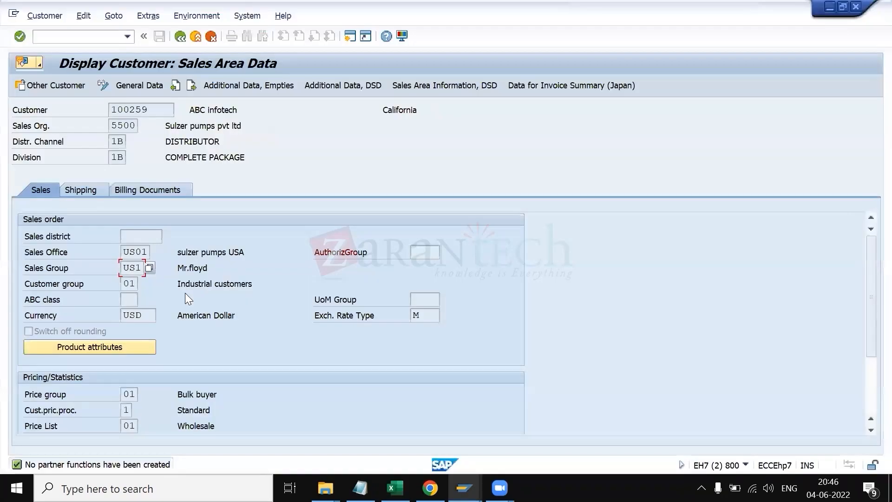
# Step: Examine the delivering plant on the customer's Shipping sales area data
pyautogui.click(87, 190)
pyautogui.click(172, 269)
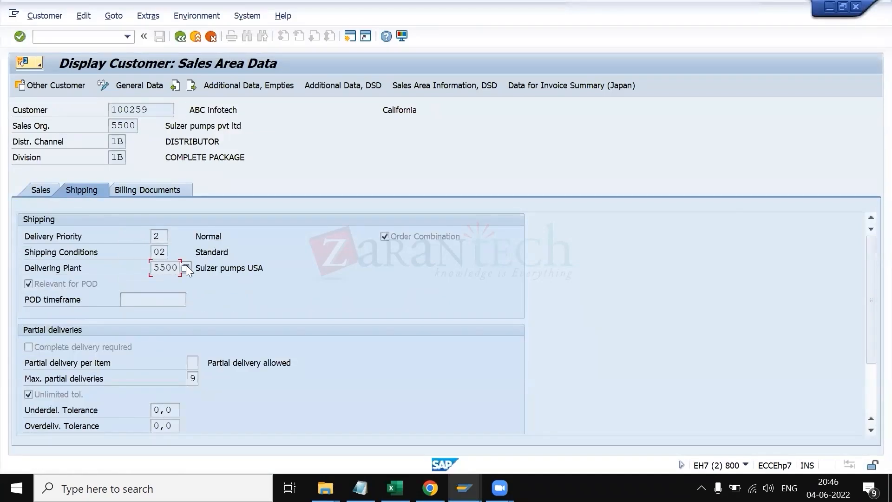
pyautogui.click(154, 110)
pyautogui.click(159, 268)
# Step: Switch to the Master Data slides and highlight the Customer-Material Information Record agenda item
pyautogui.hotkey('alt', 'Tab')
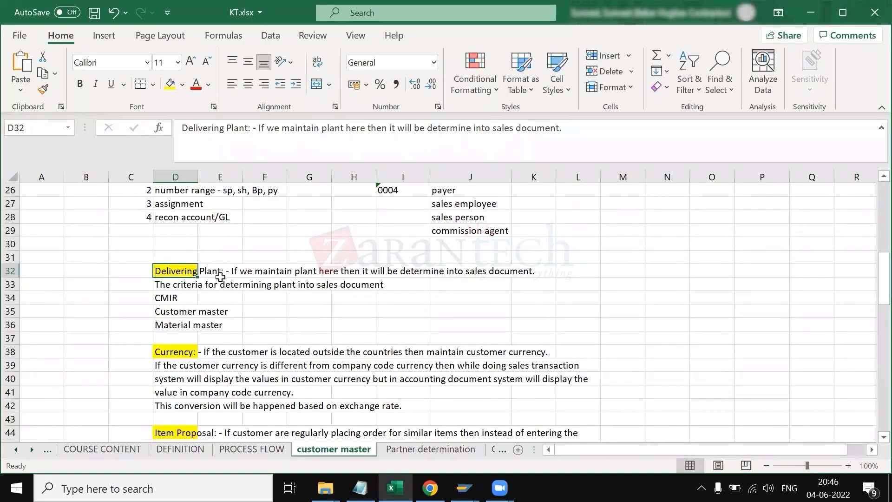
pyautogui.click(146, 298)
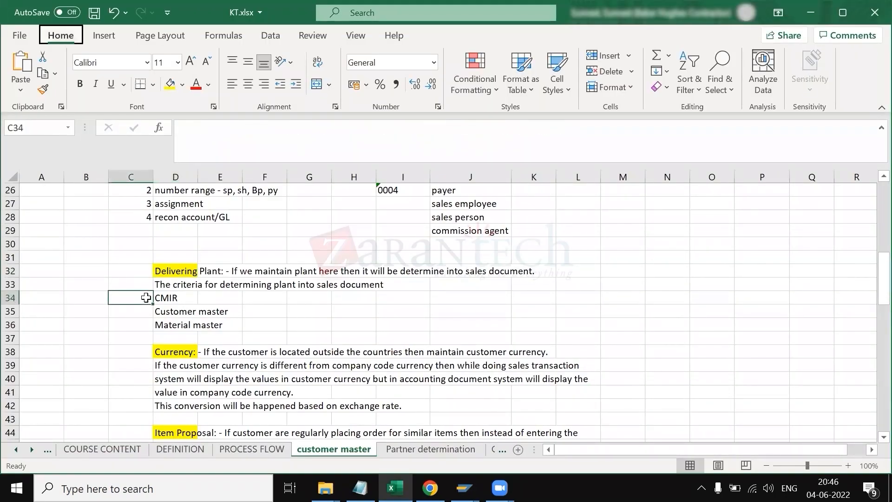
pyautogui.hotkey('alt', 'Tab')
pyautogui.hotkey('alt', 'Tab')
pyautogui.press('Tab')
pyautogui.press('Tab')
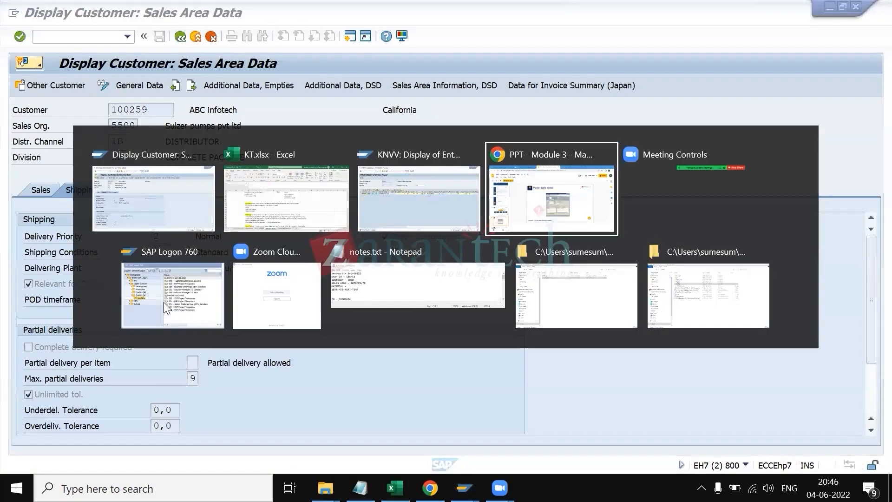
pyautogui.click(54, 254)
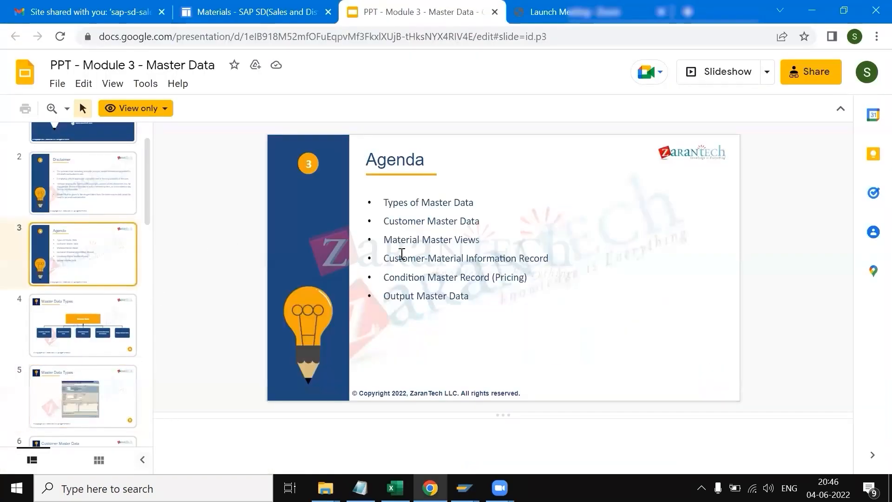
pyautogui.moveTo(386, 257); pyautogui.dragTo(550, 259)
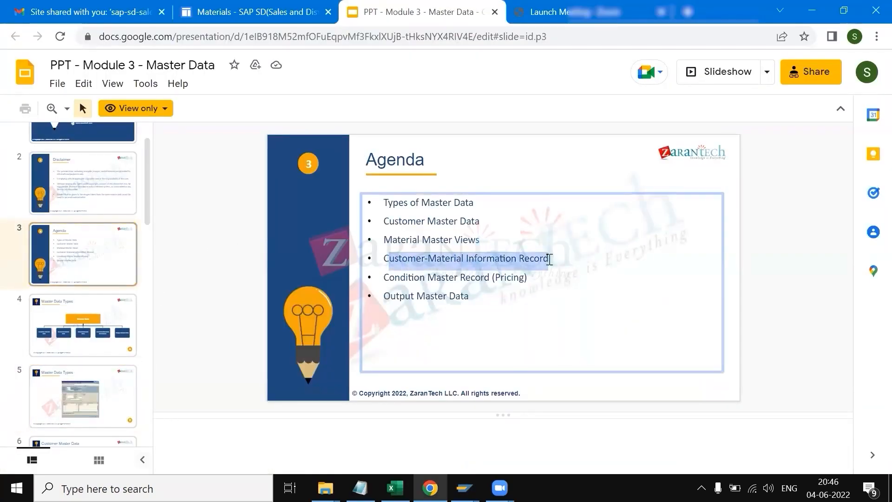
# Step: Return to SAP and open transaction vd51 in a new session
pyautogui.click(464, 488)
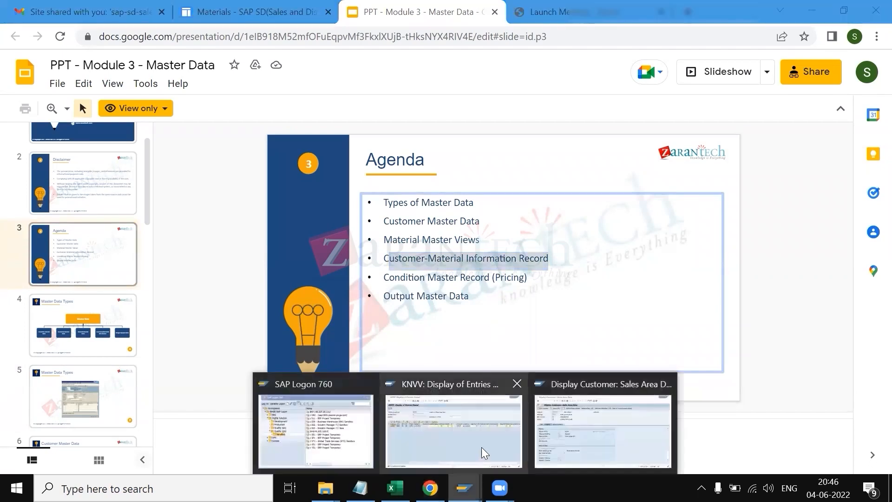
pyautogui.click(483, 446)
pyautogui.click(51, 39)
pyautogui.write('/ovd51')
pyautogui.press('Return')
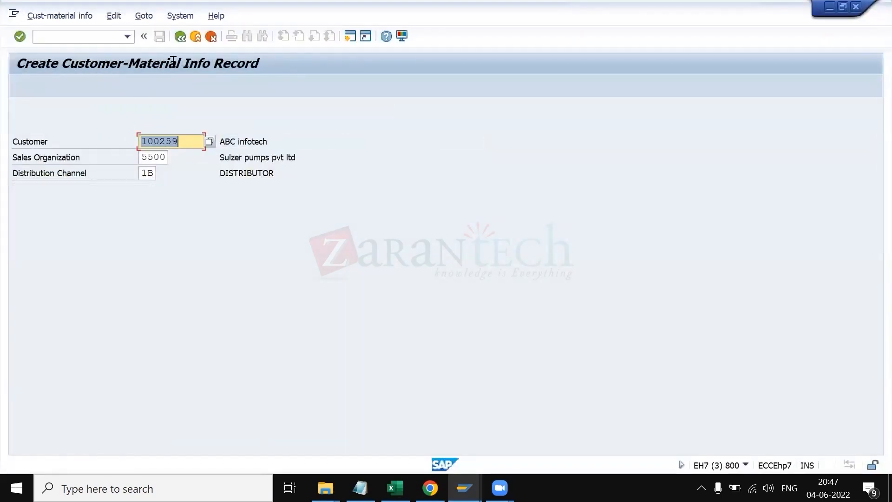
# Step: Proceed to the info record overview for the customer, sales organization 5500 and distribution channel 1B
pyautogui.press('Return')
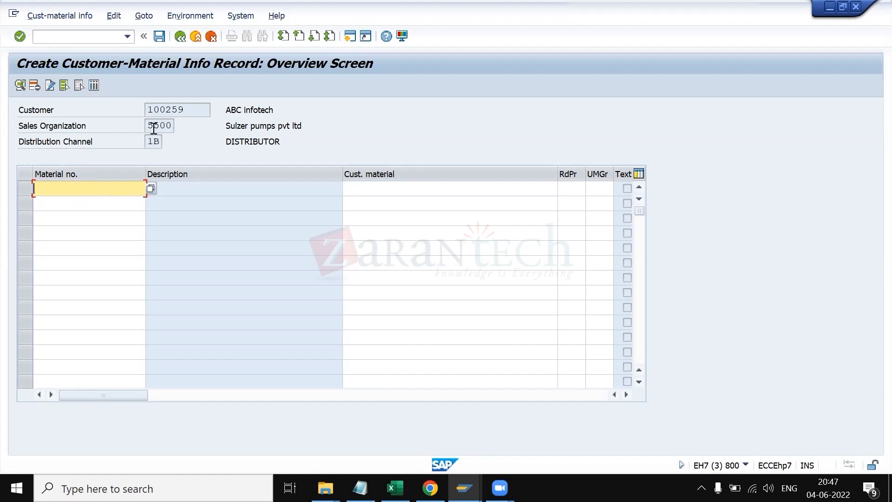
pyautogui.moveTo(146, 128); pyautogui.dragTo(174, 127)
pyautogui.click(173, 127)
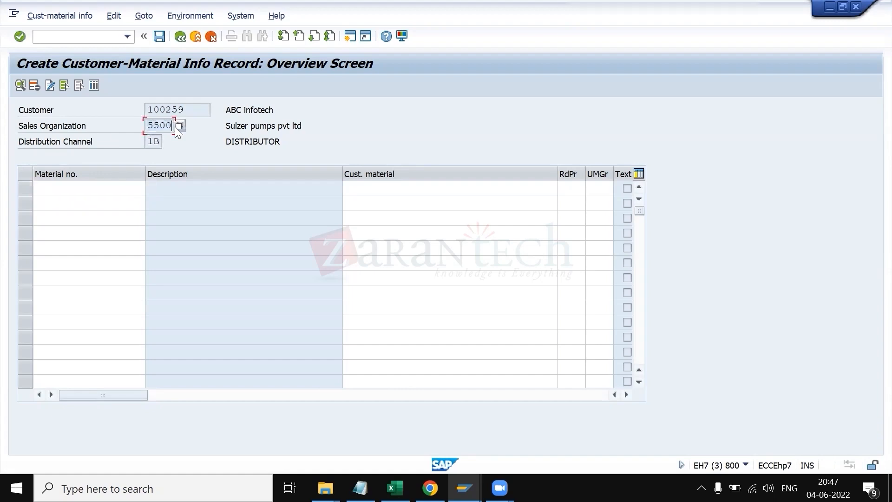
# Step: Enter material number 123 in the first row of the customer-material info record
pyautogui.click(94, 189)
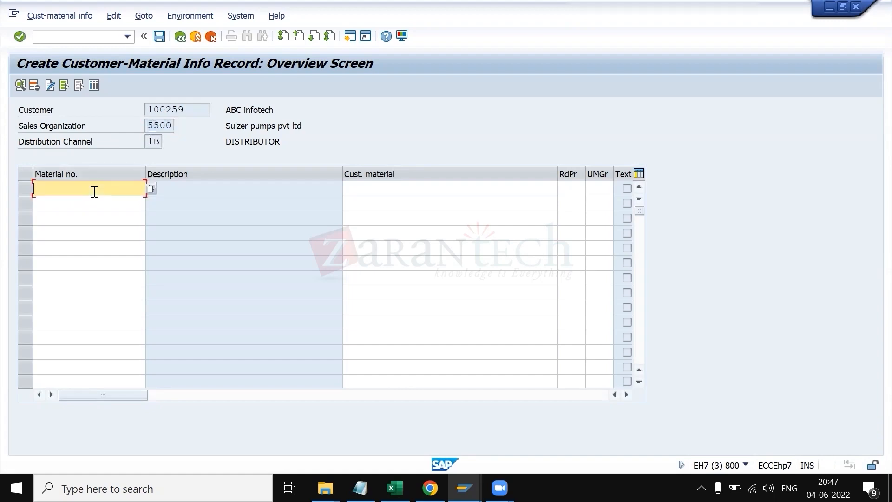
pyautogui.click(383, 190)
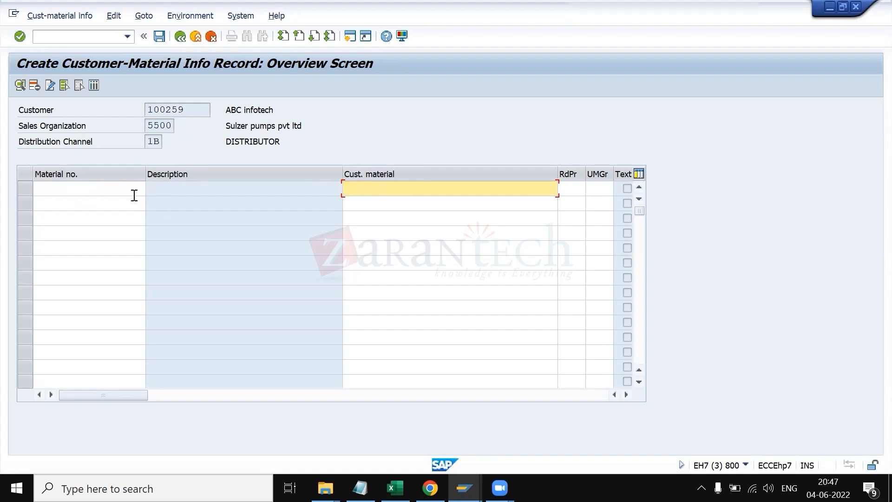
pyautogui.click(120, 192)
pyautogui.write('123')
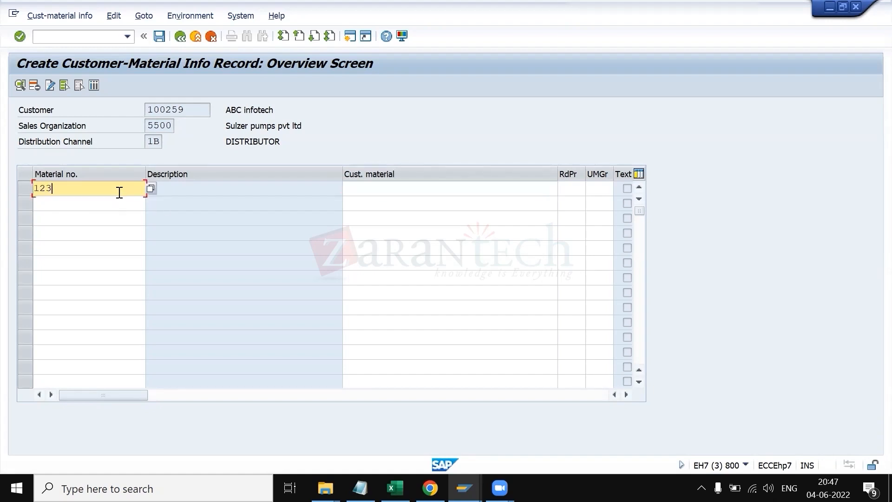
pyautogui.press('Tab')
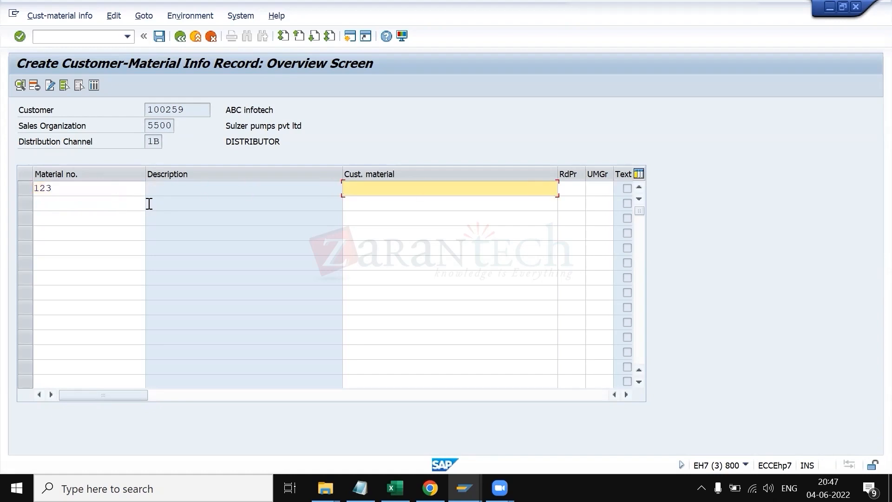
# Step: Enter ABC material as the customer material in the first row of the info record
pyautogui.click(117, 190)
pyautogui.click(365, 190)
pyautogui.write('abc')
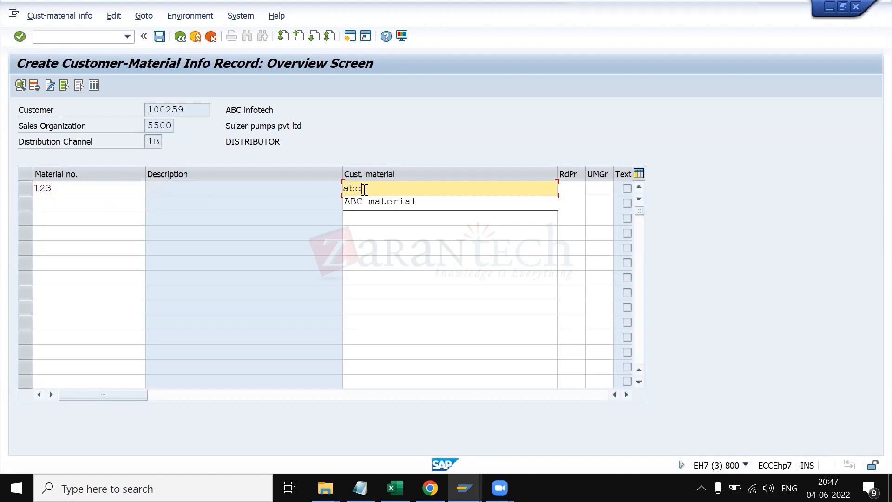
pyautogui.click(370, 201)
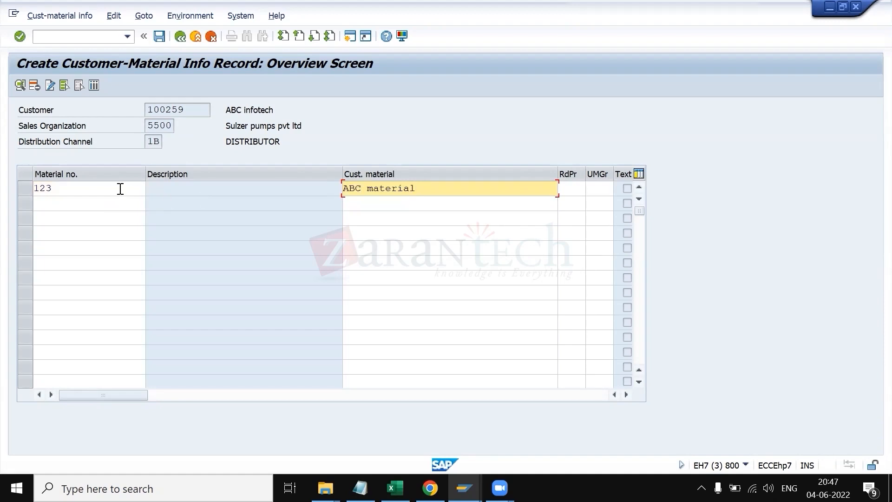
# Step: Clear the material number 123 from the first row and re-enter ABC material as the customer material
pyautogui.click(99, 191)
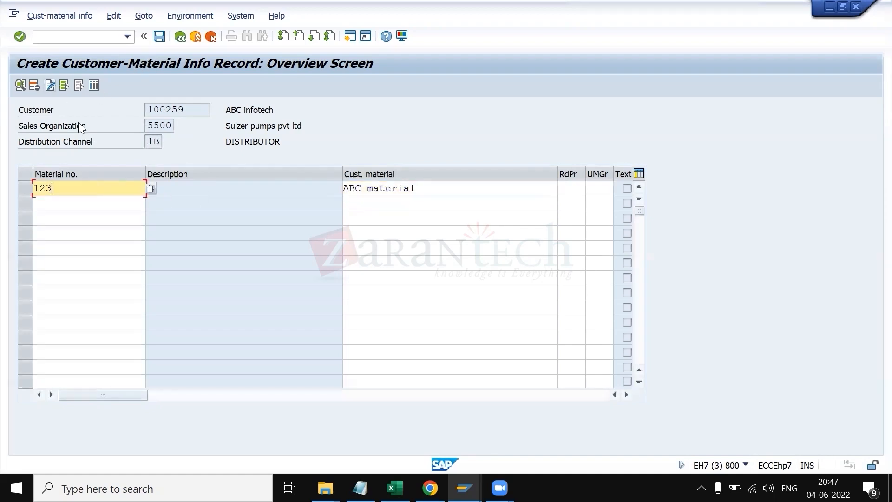
pyautogui.hotkey('shift', 'Home')
pyautogui.press('BackSpace')
pyautogui.press('Tab')
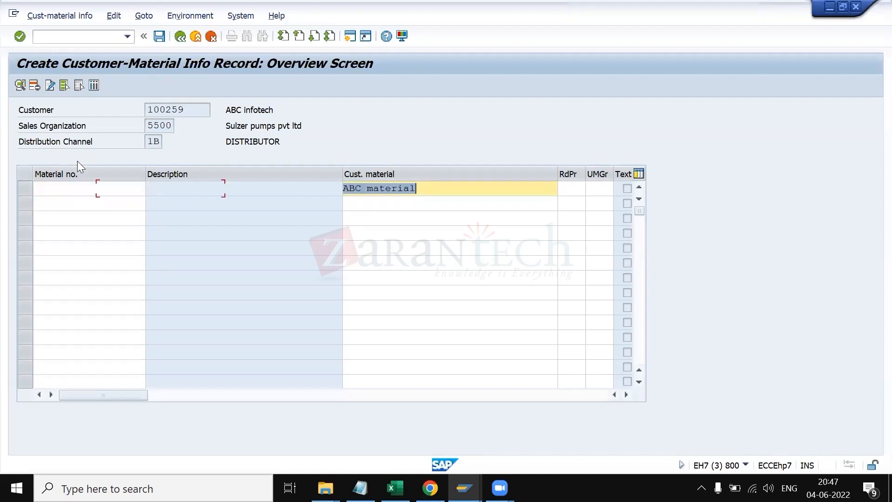
pyautogui.press('BackSpace')
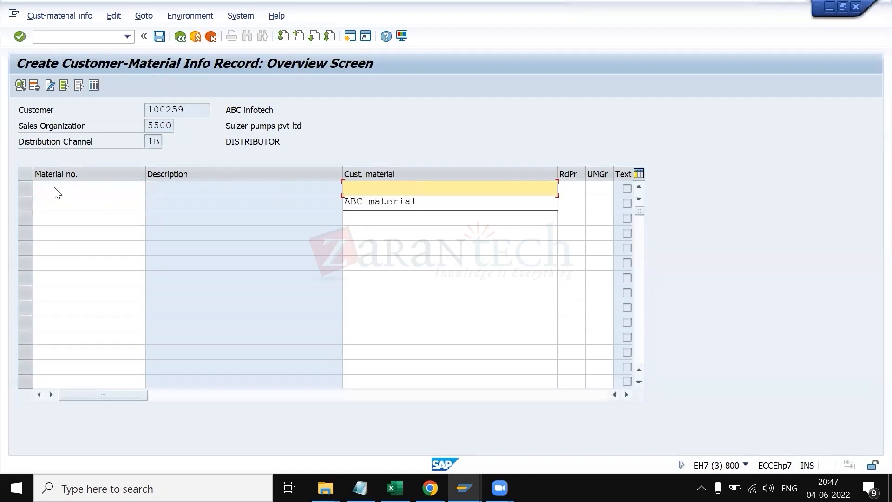
pyautogui.click(177, 195)
pyautogui.click(395, 186)
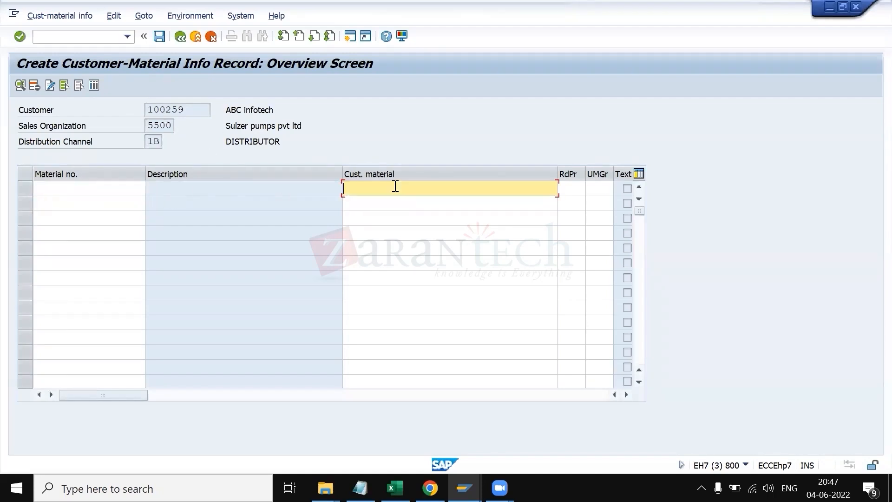
pyautogui.press('Down')
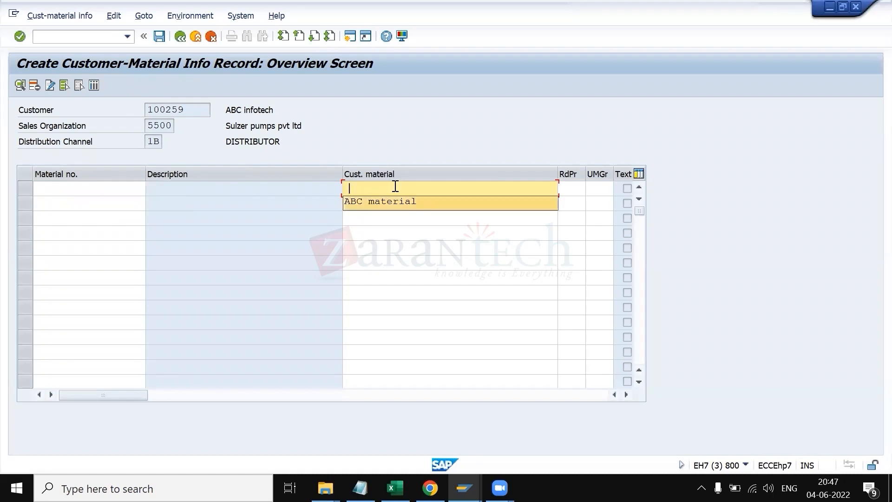
pyautogui.press('Return')
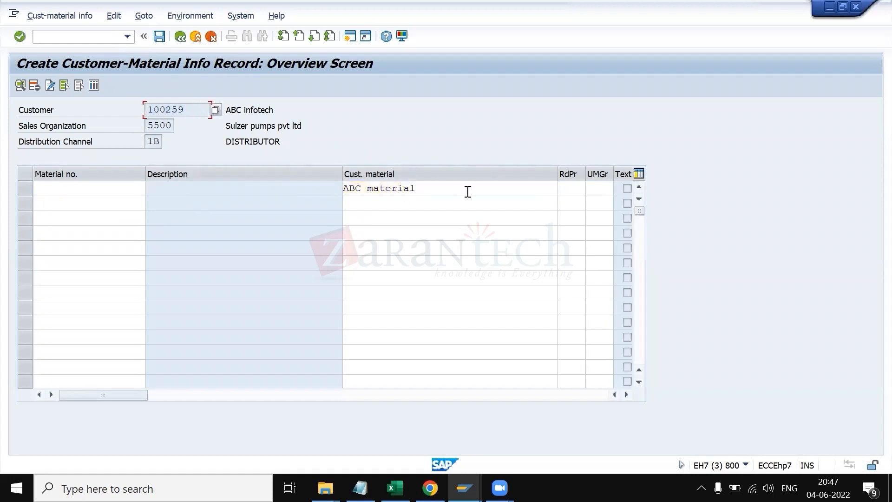
# Step: Open the Materials List in a new session and run it for plant 5500
pyautogui.moveTo(468, 191); pyautogui.dragTo(329, 185)
pyautogui.click(314, 186)
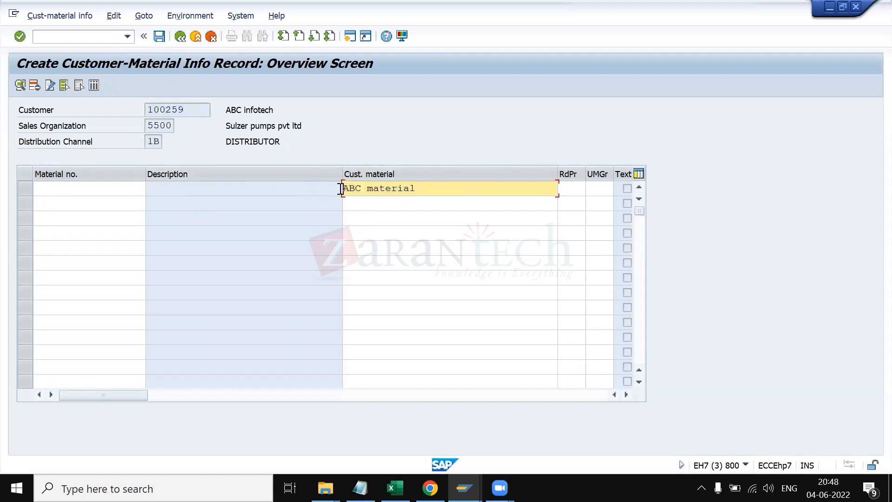
pyautogui.click(109, 193)
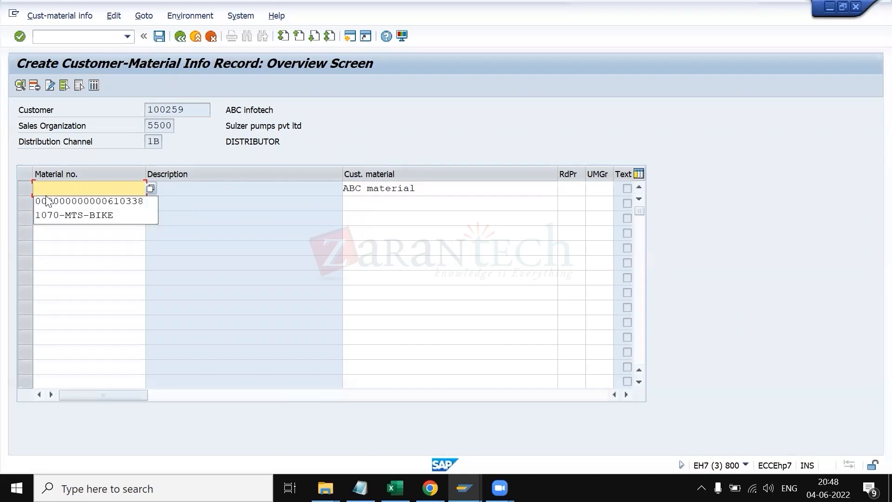
pyautogui.click(66, 37)
pyautogui.write('/omm03')
pyautogui.press('Return')
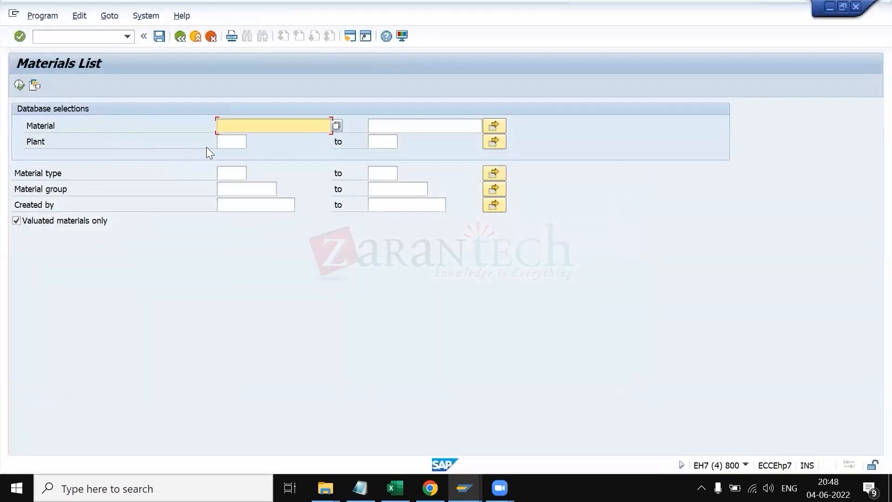
pyautogui.click(224, 143)
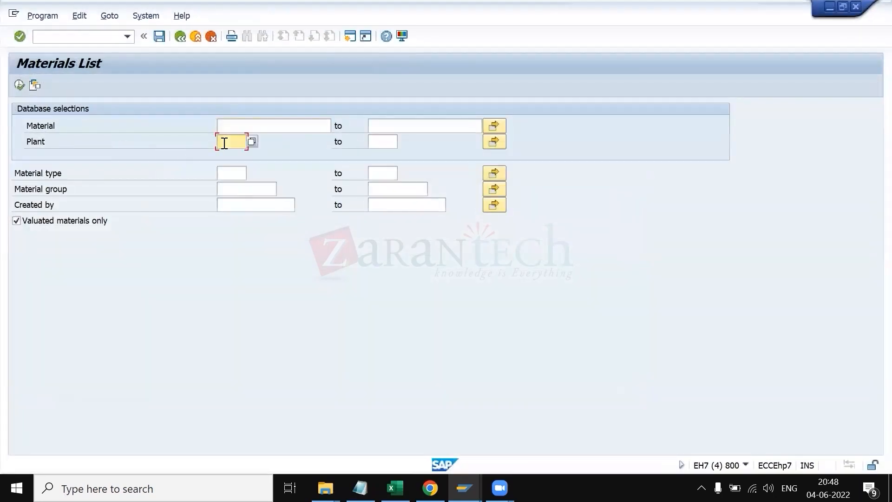
pyautogui.write('5500')
pyautogui.press('F8')
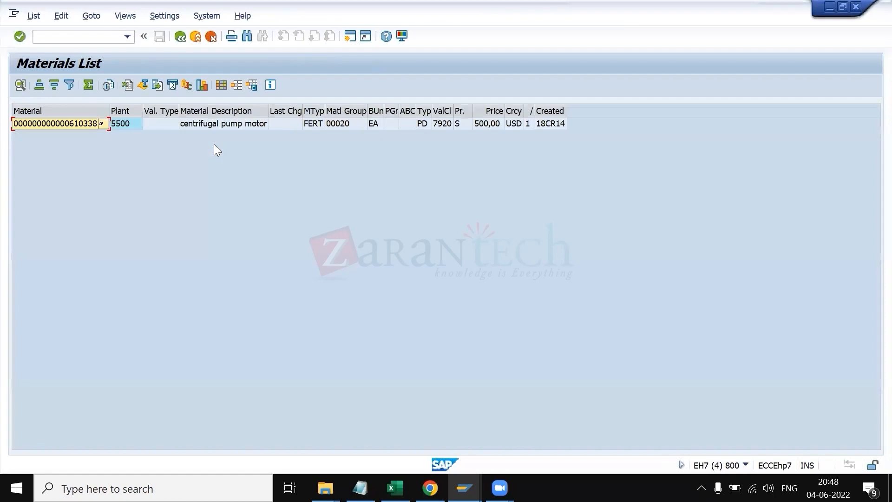
pyautogui.click(79, 125)
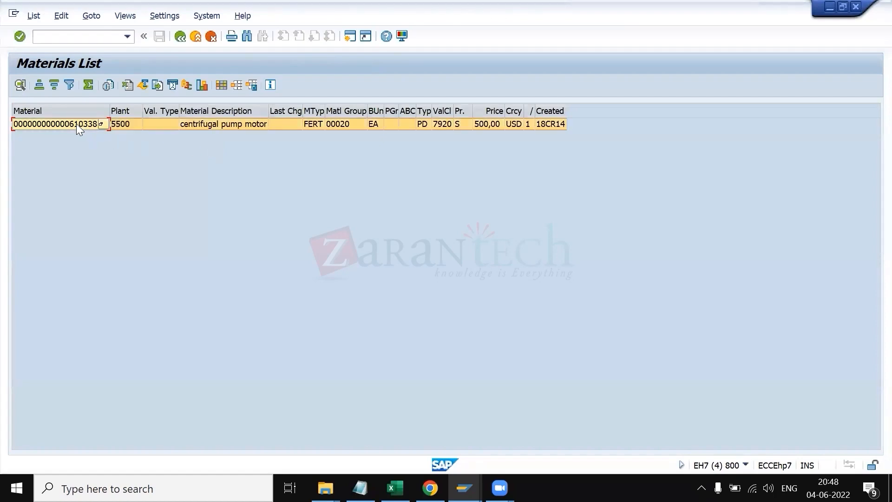
pyautogui.click(76, 123)
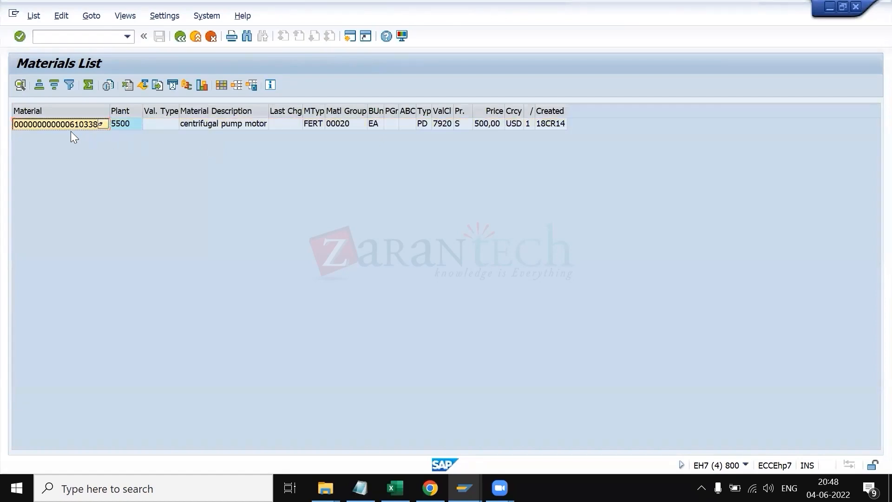
pyautogui.hotkey('alt', 'Tab')
pyautogui.hotkey('ctrl', 'v')
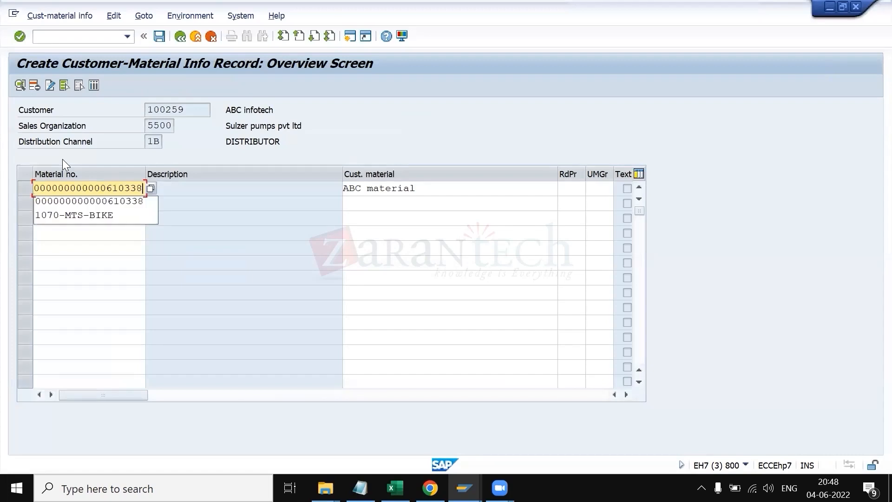
pyautogui.press('Return')
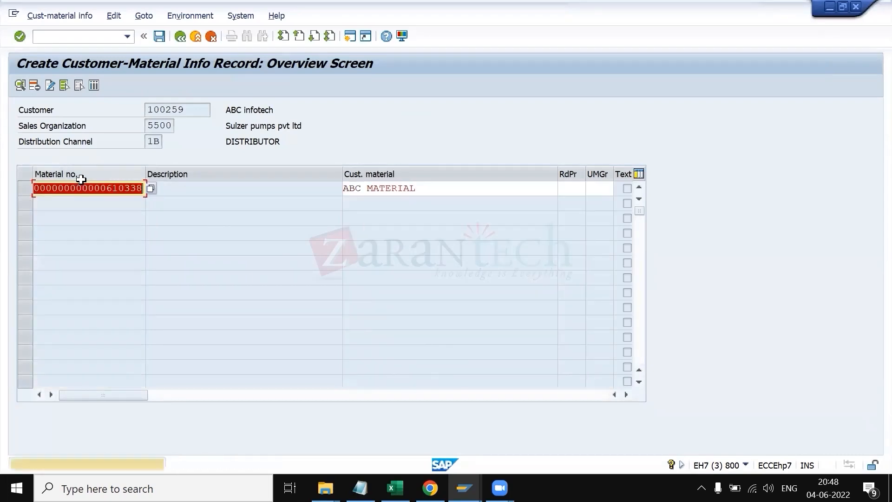
pyautogui.press('Return')
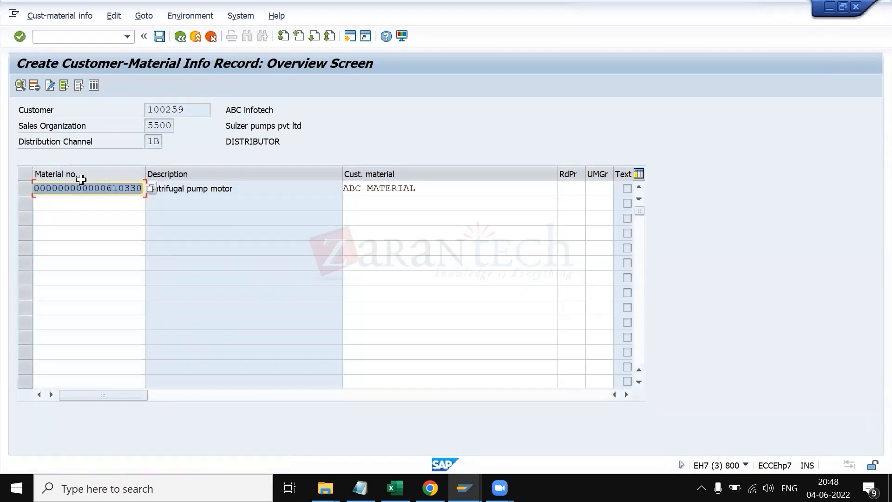
# Step: Select the first row and open its info record item details, placing the cursor in the plant field
pyautogui.click(22, 188)
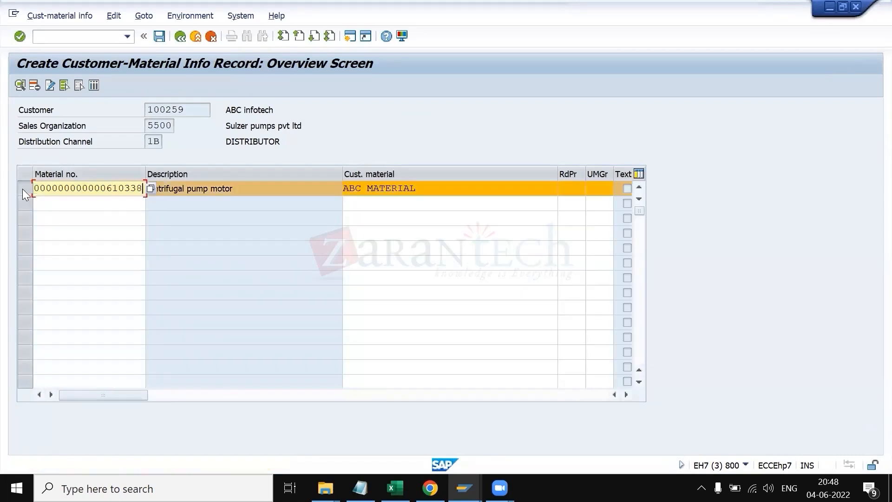
pyautogui.click(19, 84)
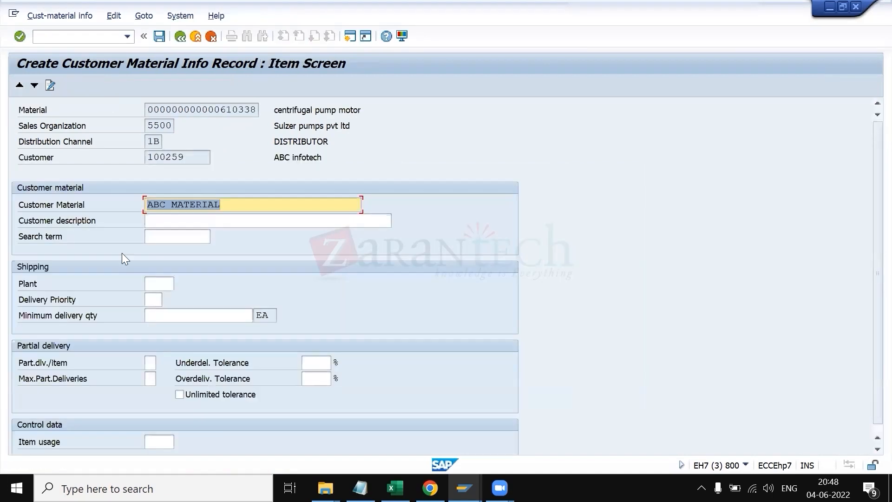
pyautogui.click(148, 284)
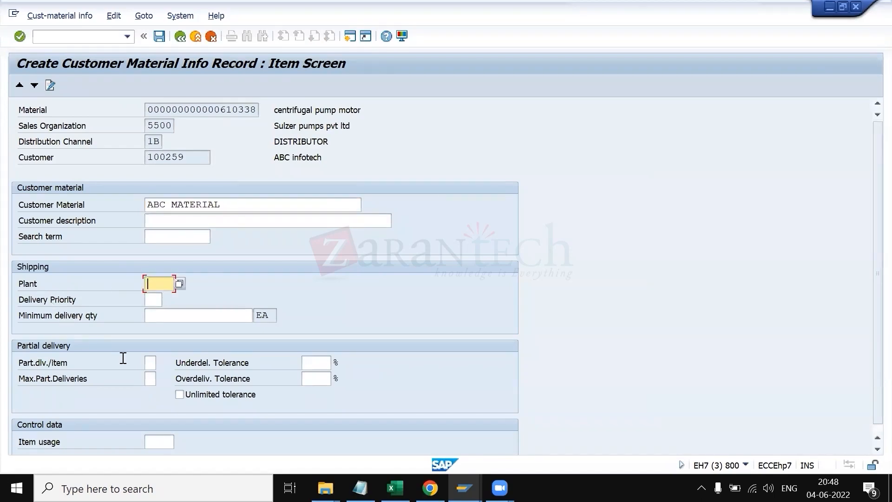
# Step: Check the delivering plant in the customer's sales area shipping data
pyautogui.hotkey('alt', 'Tab')
pyautogui.press('Tab')
pyautogui.press('Tab')
pyautogui.press('Tab')
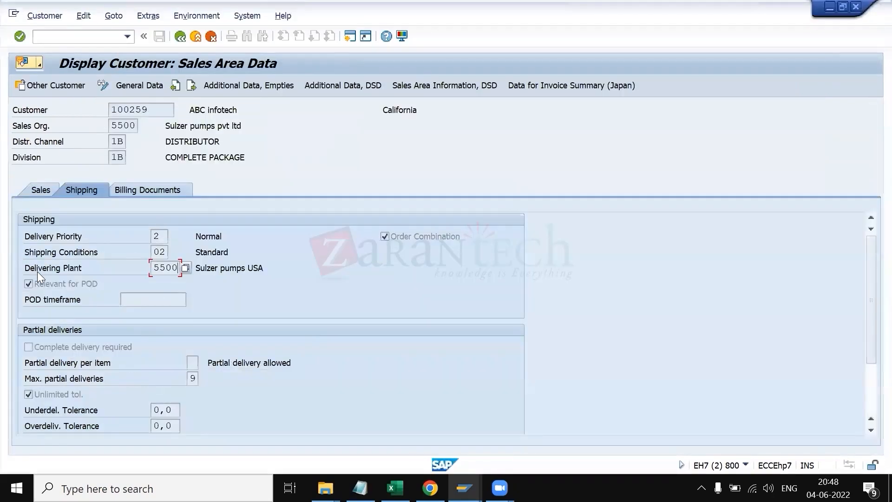
pyautogui.hotkey('alt', 'Tab')
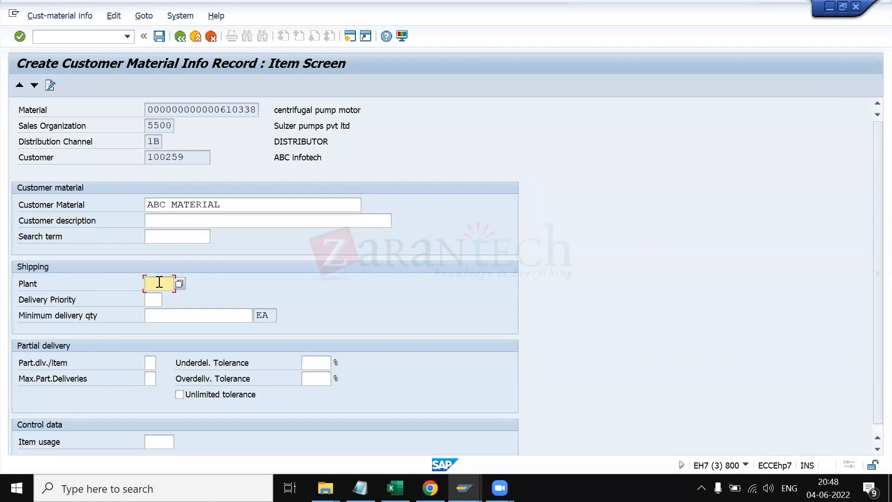
pyautogui.click(98, 37)
pyautogui.write('/omm02')
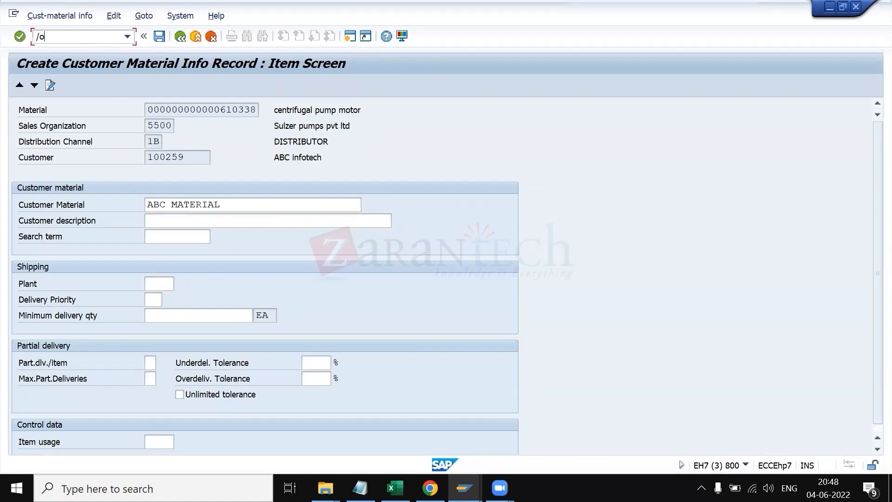
pyautogui.press('Return')
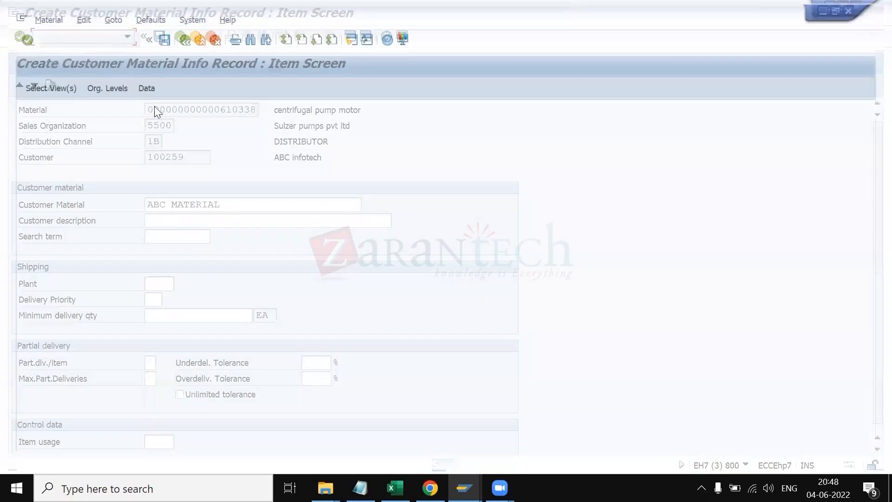
pyautogui.hotkey('alt', 'Tab')
pyautogui.hotkey('alt', 'Tab')
pyautogui.hotkey('alt', 'Tab')
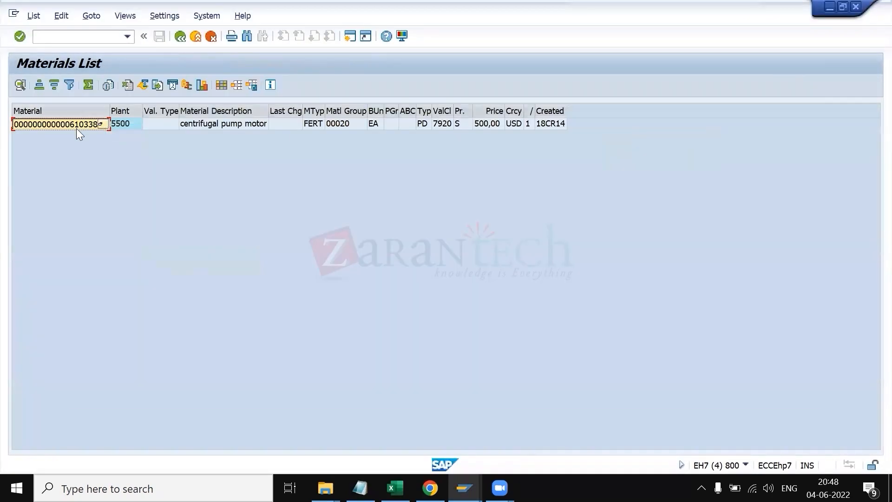
pyautogui.hotkey('alt', 'Tab')
pyautogui.press('Return')
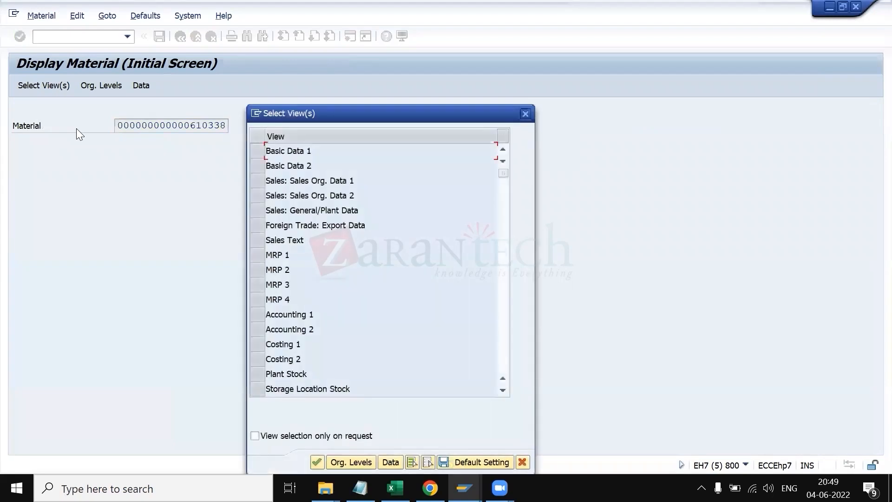
# Step: Select the basic data and sales views, with plant 5500, sales organization 5500 and distribution channel 1B
pyautogui.click(262, 149)
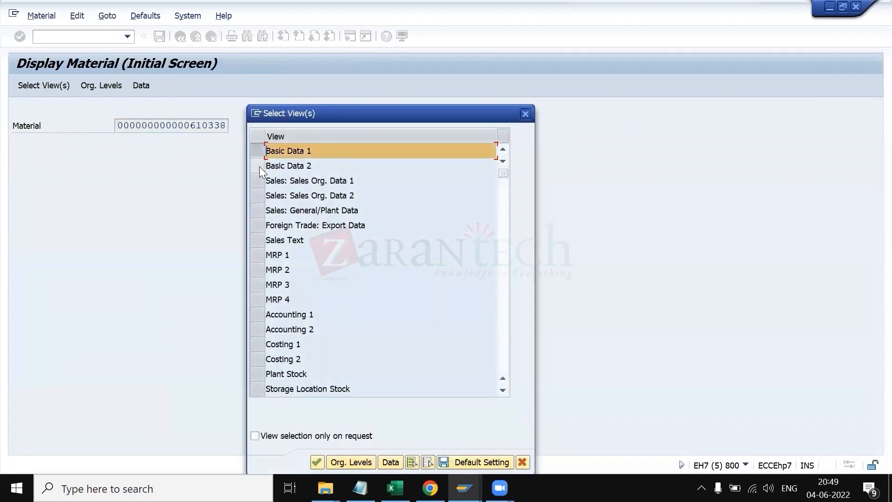
pyautogui.moveTo(259, 172); pyautogui.dragTo(259, 211)
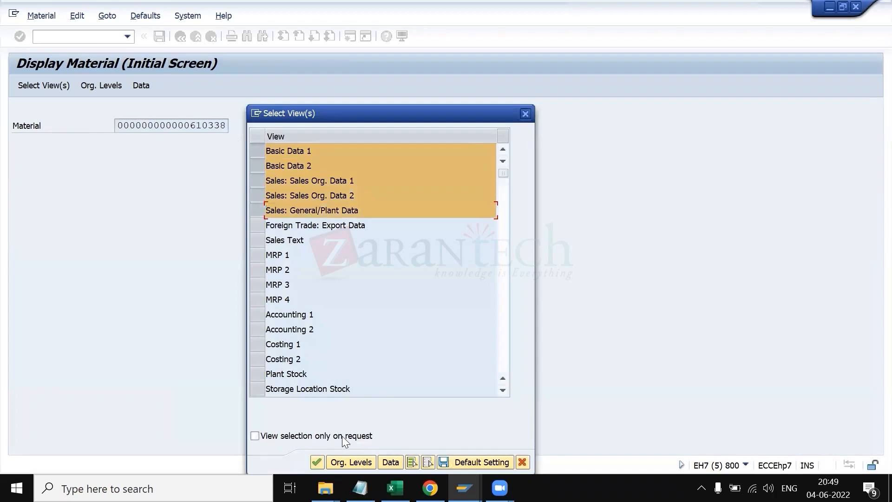
pyautogui.click(350, 462)
pyautogui.write('5500')
pyautogui.write('5500')
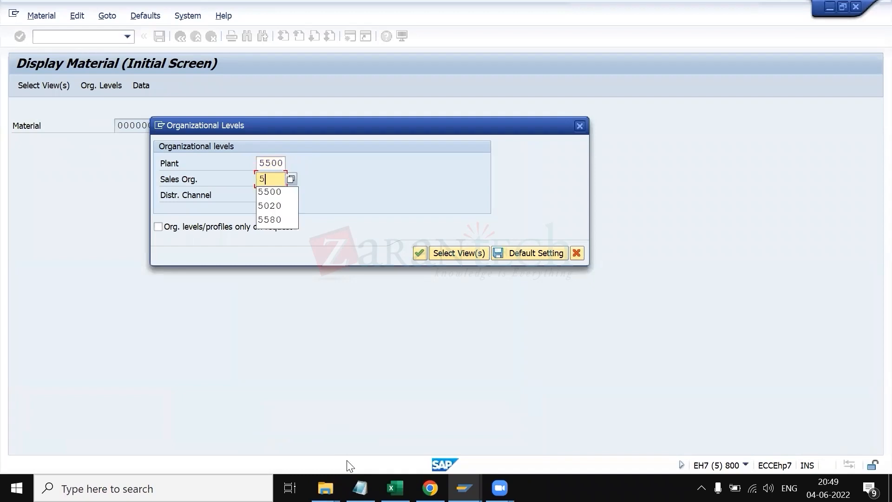
pyautogui.press('Tab')
pyautogui.write('1b')
pyautogui.press('Return')
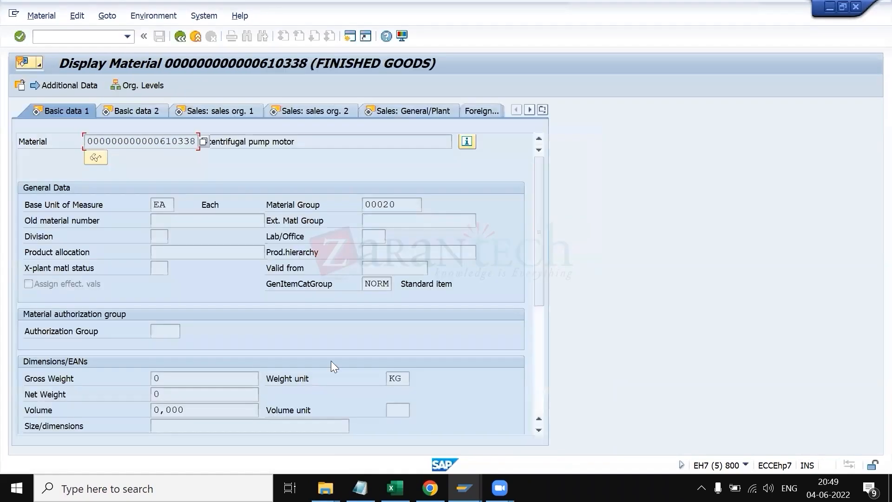
# Step: Review the material's Sales: General/Plant and Sales: sales org. 1 views, including the delivering plant
pyautogui.click(411, 111)
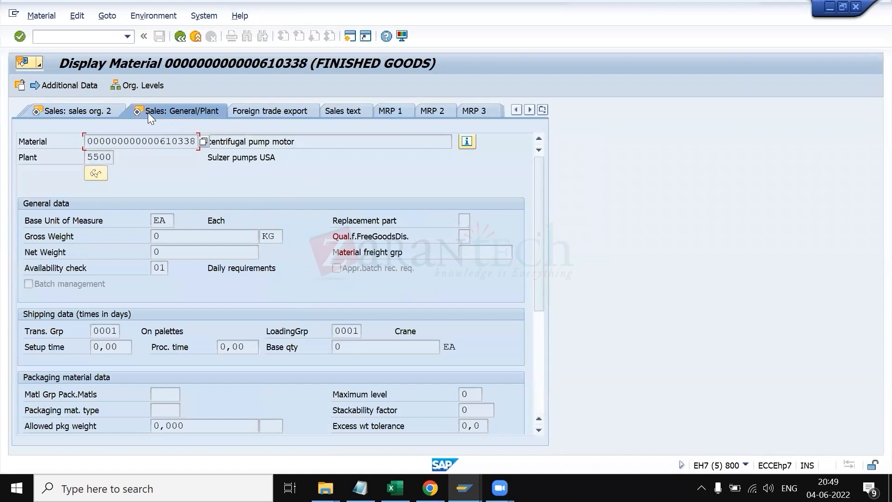
pyautogui.click(100, 110)
pyautogui.click(74, 109)
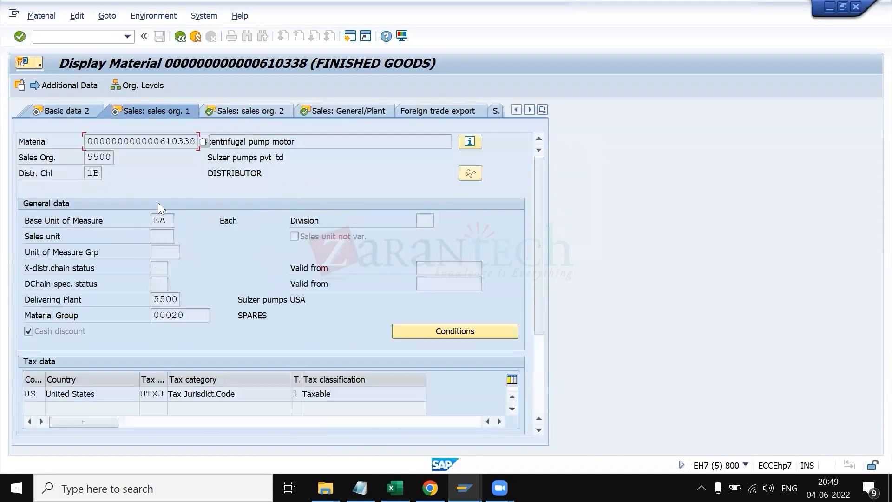
pyautogui.moveTo(152, 298); pyautogui.dragTo(180, 299)
pyautogui.click(180, 299)
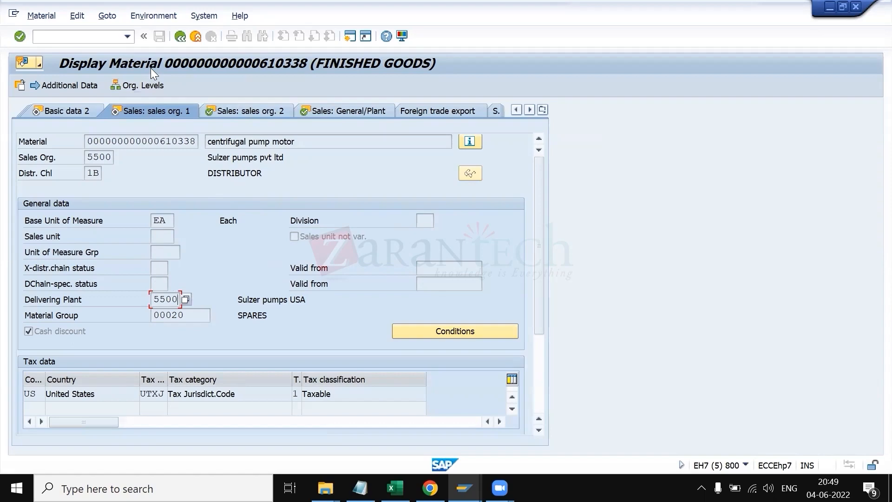
pyautogui.hotkey('alt', 'Tab')
pyautogui.hotkey('alt', 'Tab')
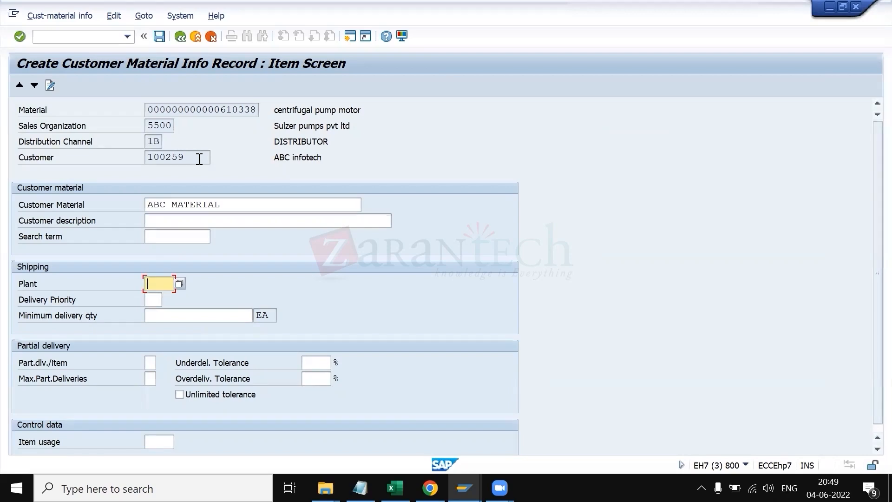
# Step: Number the three plant determination criteria CMIR, Customer master and Material master as 1, 2 and 3 in the notes sheet
pyautogui.hotkey('alt', 'Tab')
pyautogui.hotkey('alt', 'Tab')
pyautogui.hotkey('alt', 'Tab')
pyautogui.hotkey('alt', 'Tab')
pyautogui.hotkey('alt', 'Tab')
pyautogui.hotkey('alt', 'Tab')
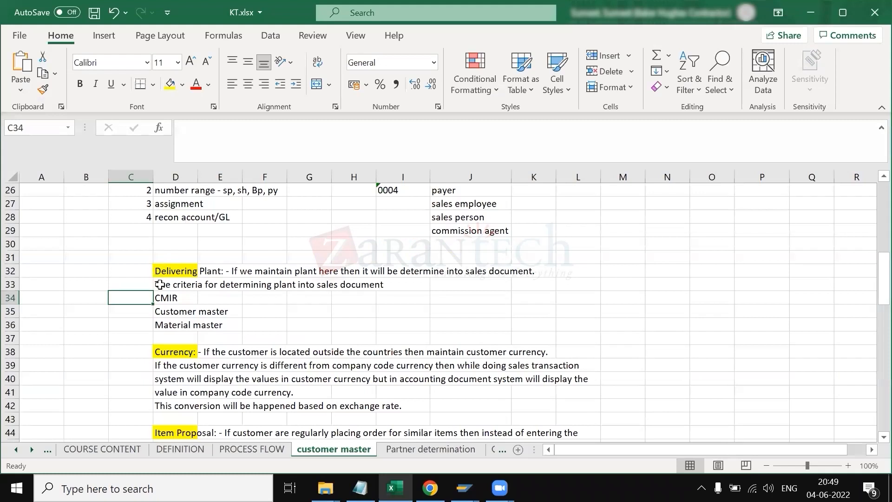
pyautogui.click(169, 297)
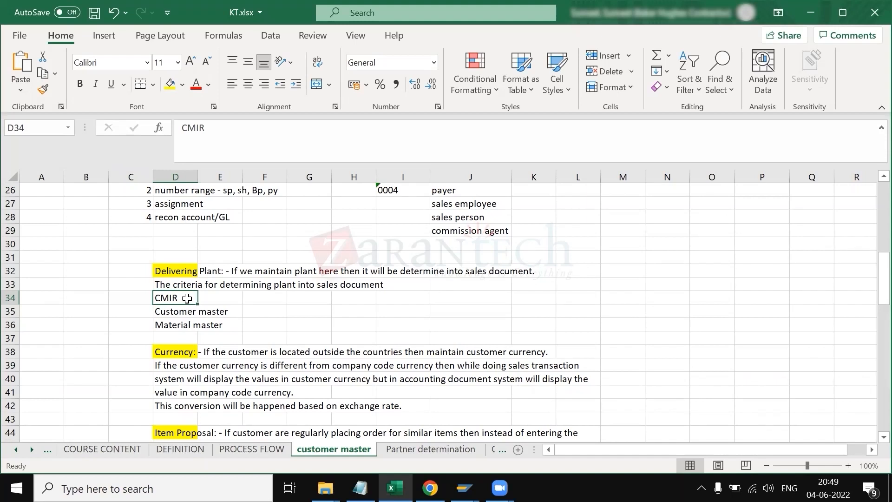
pyautogui.press('Down')
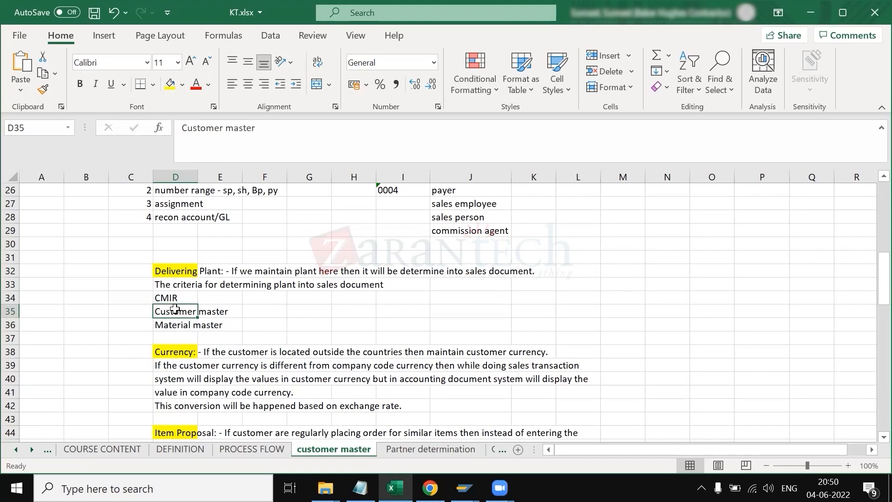
pyautogui.click(177, 326)
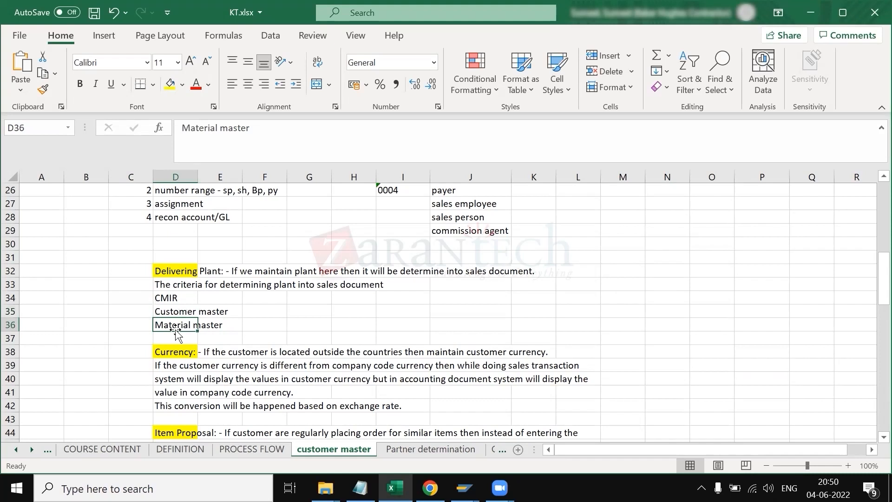
pyautogui.click(143, 299)
pyautogui.write('1')
pyautogui.press('Return')
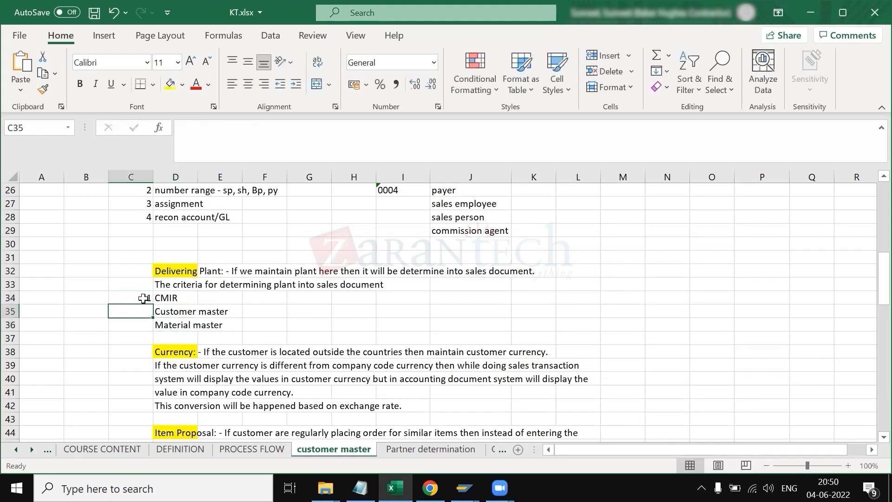
pyautogui.write('2')
pyautogui.press('Return')
pyautogui.write('3')
pyautogui.press('Return')
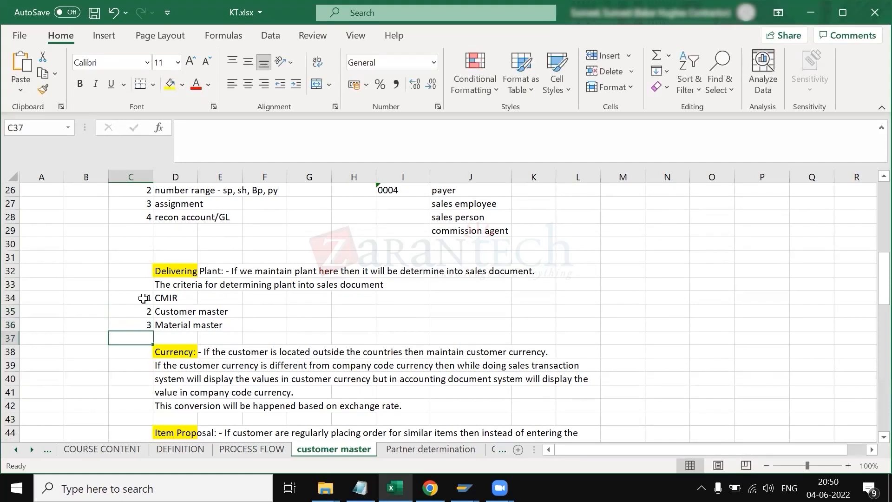
# Step: Review the delivering plant notes and the customer-material info record overview screen
pyautogui.moveTo(139, 270); pyautogui.dragTo(549, 323)
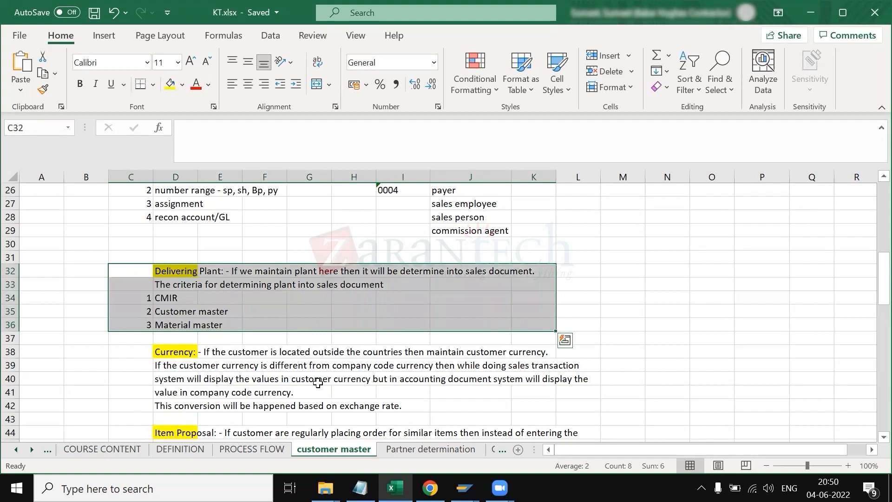
pyautogui.scroll(-1, 316, 381)
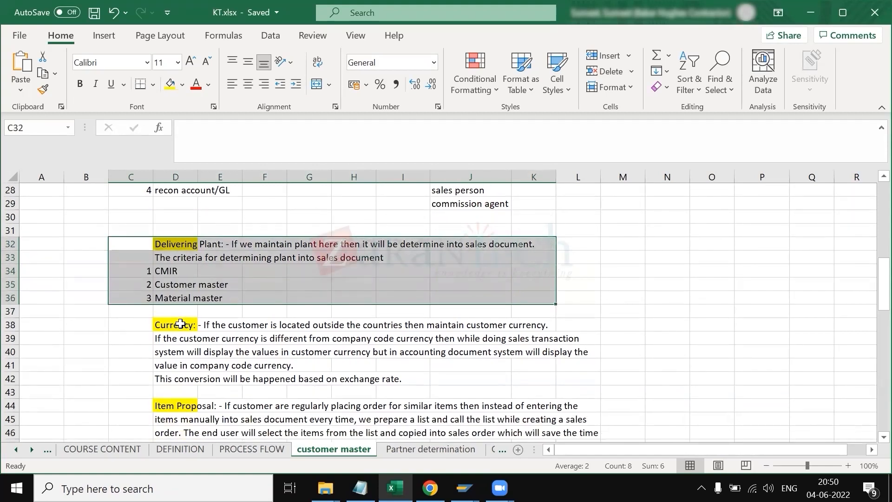
pyautogui.scroll(1, 180, 324)
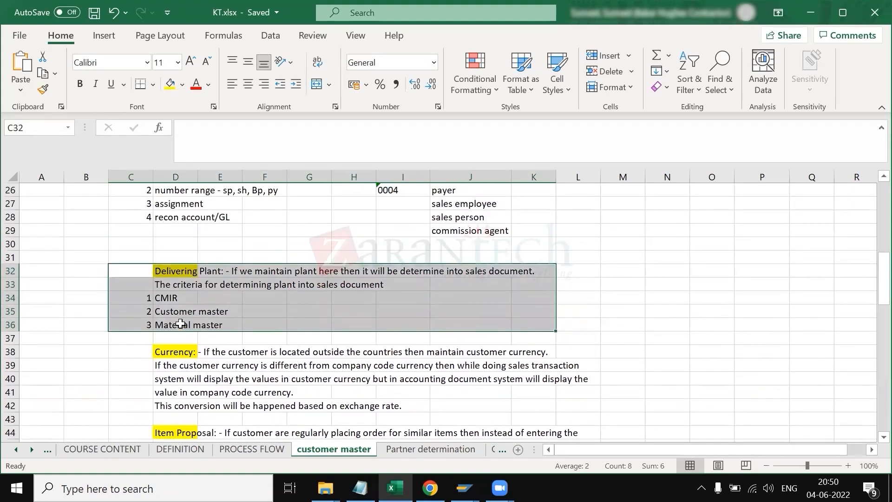
pyautogui.click(167, 299)
pyautogui.hotkey('alt', 'Tab')
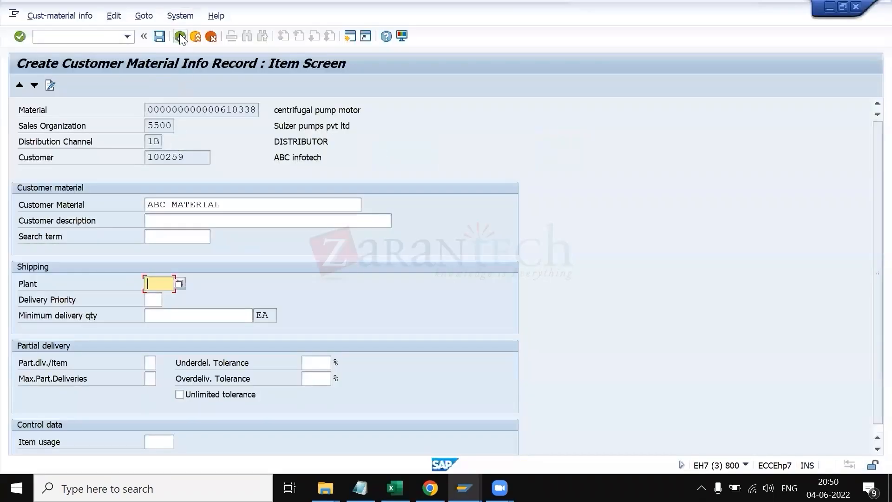
pyautogui.click(180, 36)
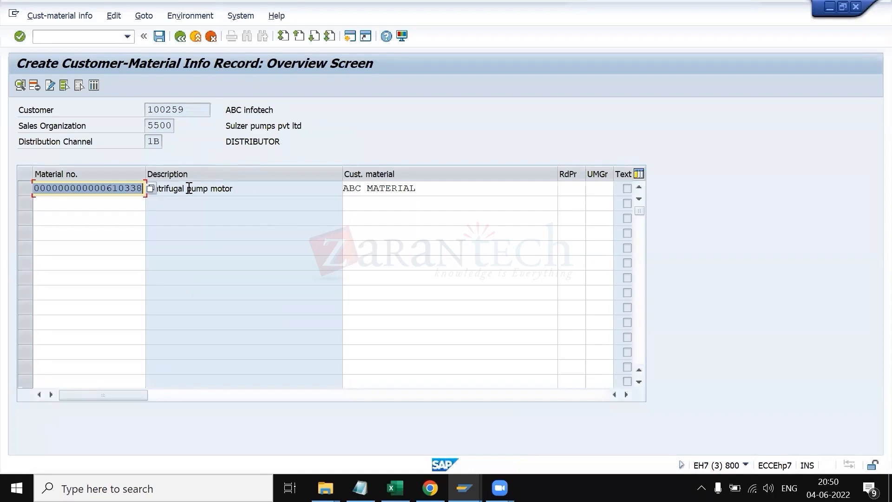
pyautogui.click(304, 190)
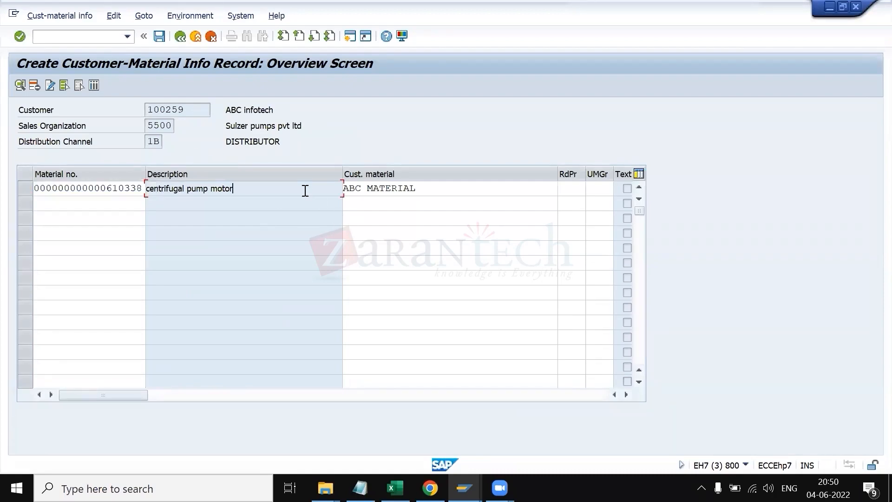
# Step: Read through the currency and item proposal notes in the spreadsheet
pyautogui.hotkey('alt', 'Tab')
pyautogui.moveTo(146, 267); pyautogui.dragTo(301, 326)
pyautogui.hotkey('alt', 'Tab')
pyautogui.hotkey('alt', 'Tab')
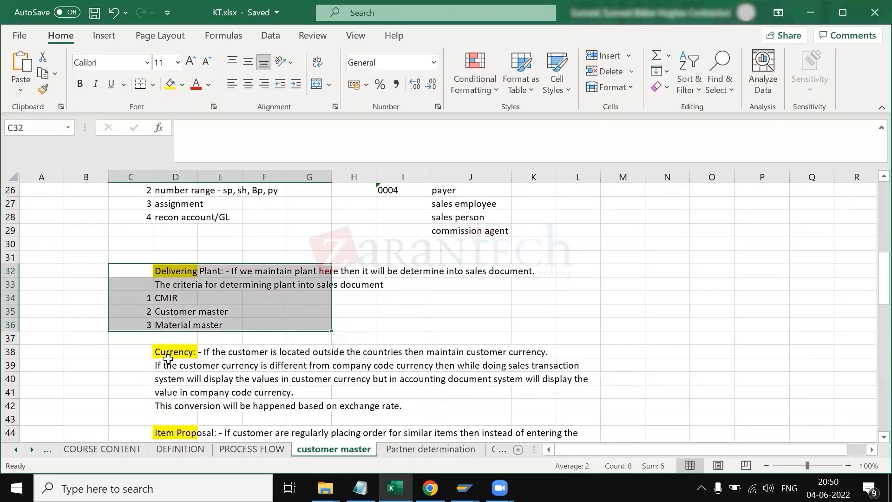
pyautogui.click(171, 366)
pyautogui.click(167, 353)
pyautogui.scroll(-1, 235, 374)
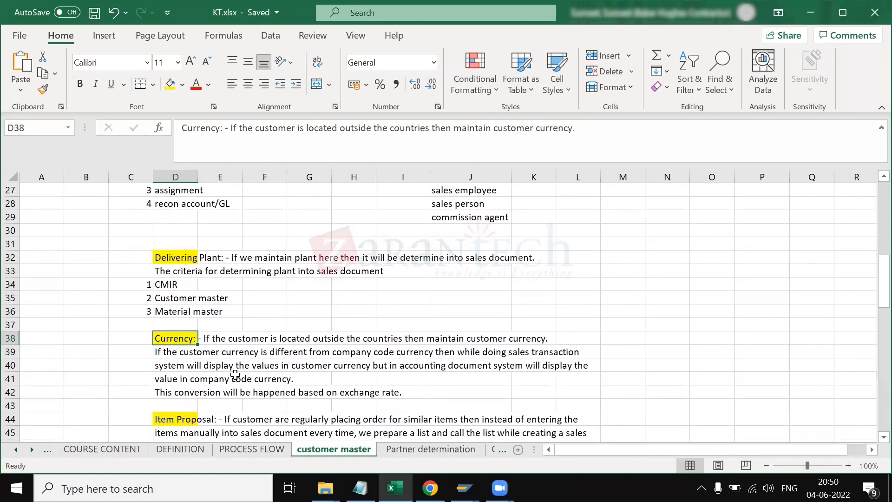
pyautogui.click(169, 352)
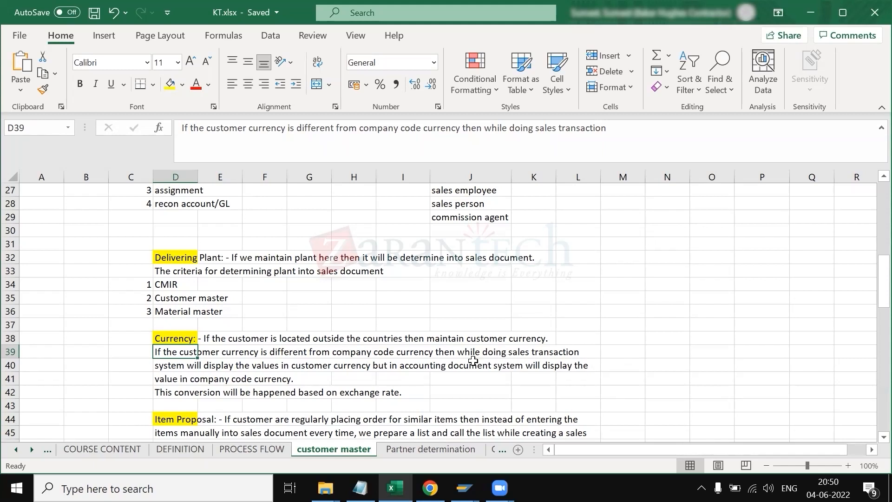
pyautogui.click(178, 364)
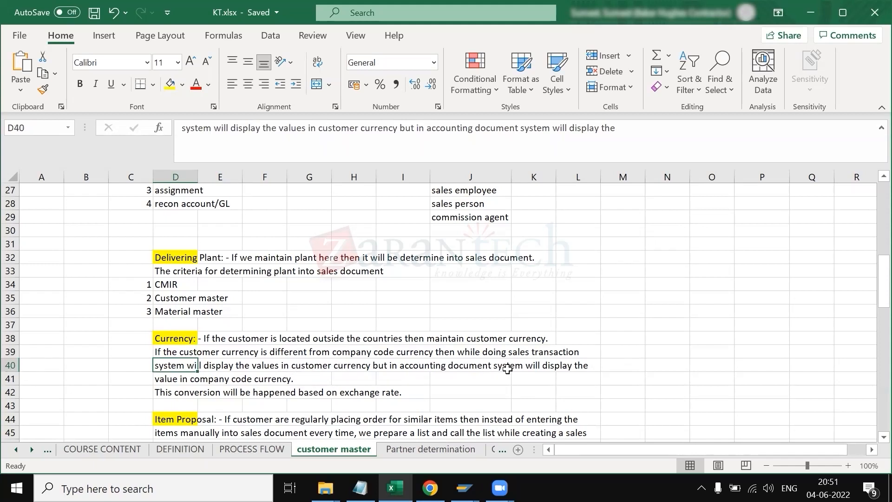
pyautogui.click(165, 381)
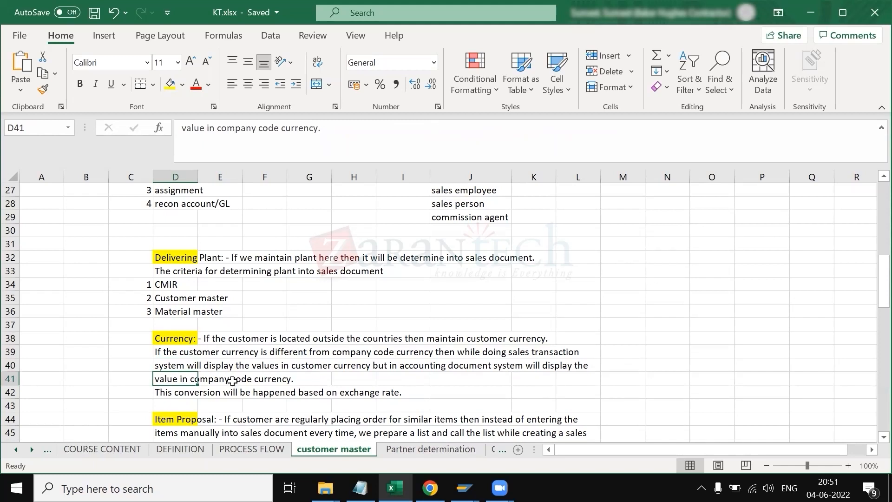
pyautogui.click(183, 393)
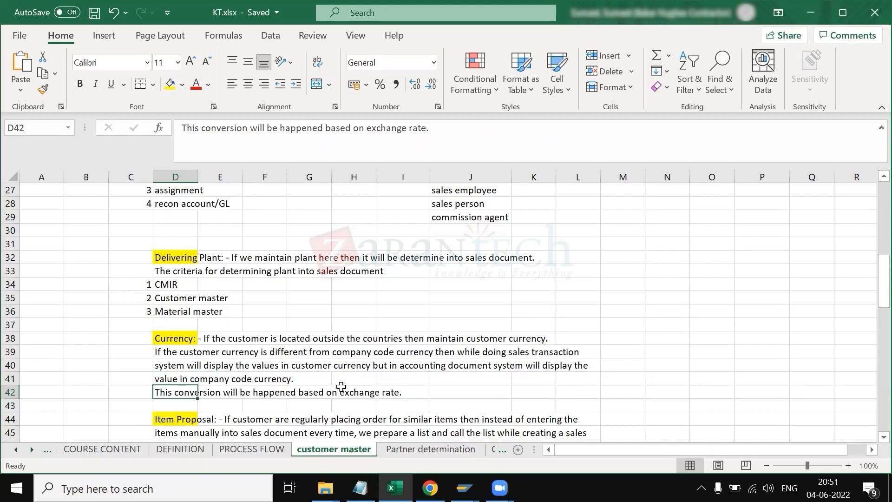
pyautogui.scroll(-2, 342, 387)
pyautogui.scroll(-1, 234, 350)
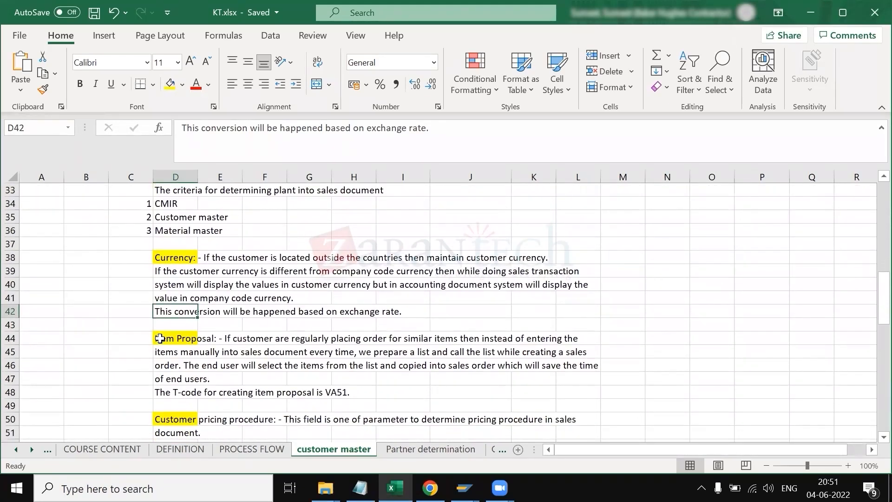
pyautogui.click(159, 337)
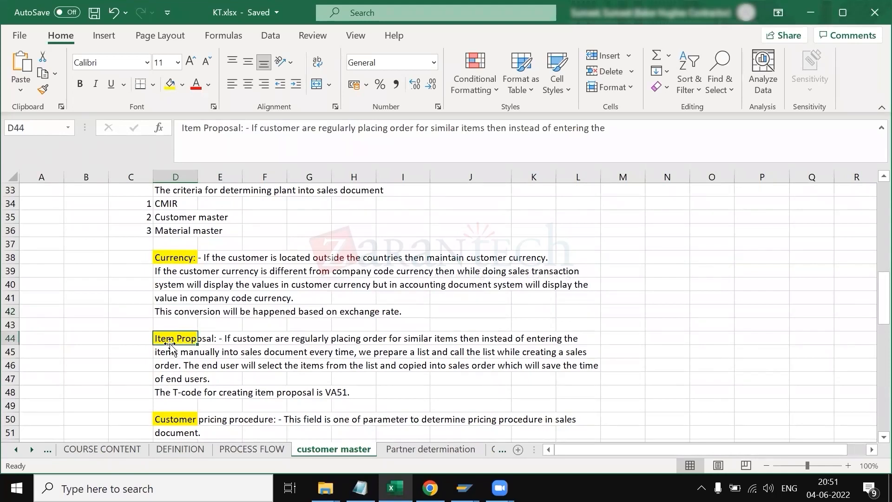
pyautogui.click(136, 333)
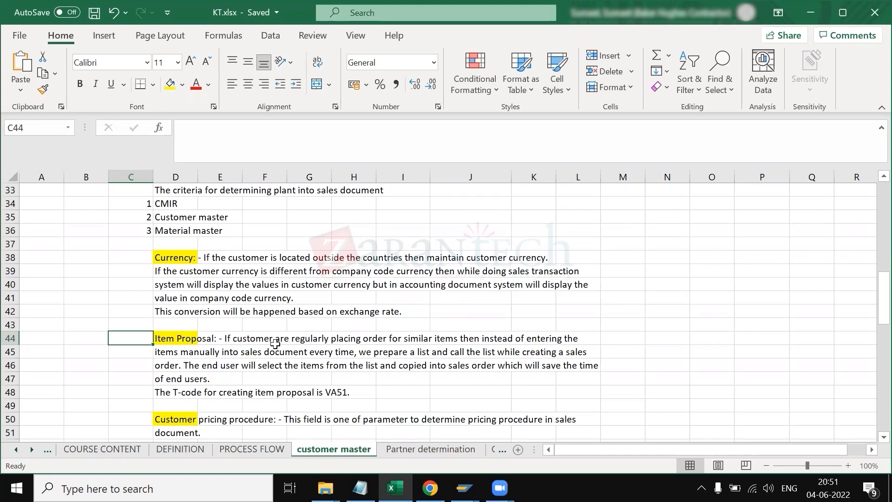
pyautogui.click(181, 340)
pyautogui.click(181, 392)
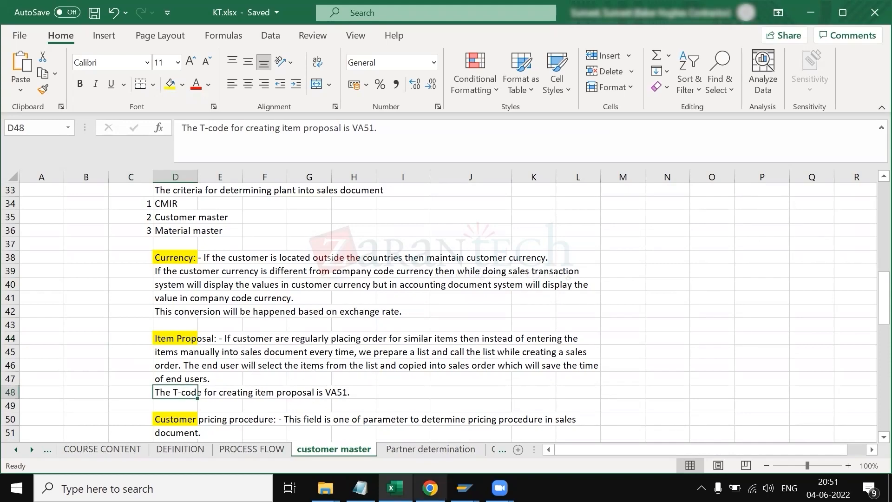
pyautogui.moveTo(465, 488)
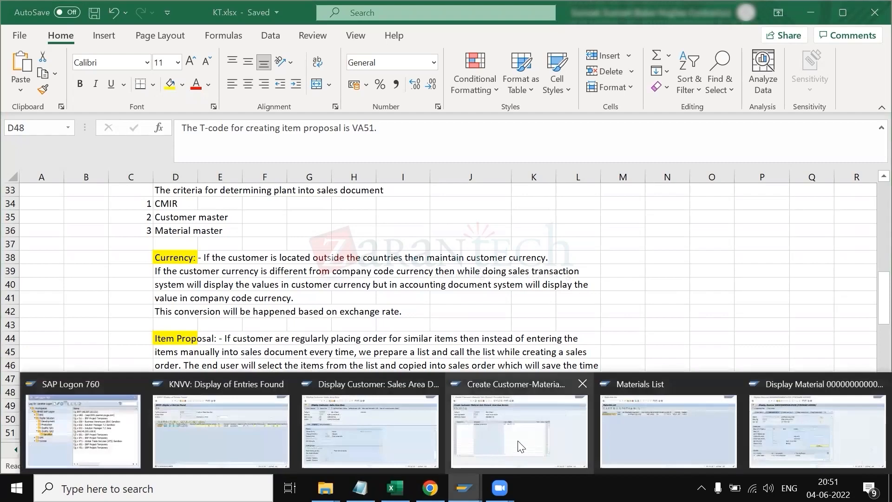
# Step: Check the transaction code of the customer-material info record session in the system status
pyautogui.click(551, 435)
pyautogui.click(93, 37)
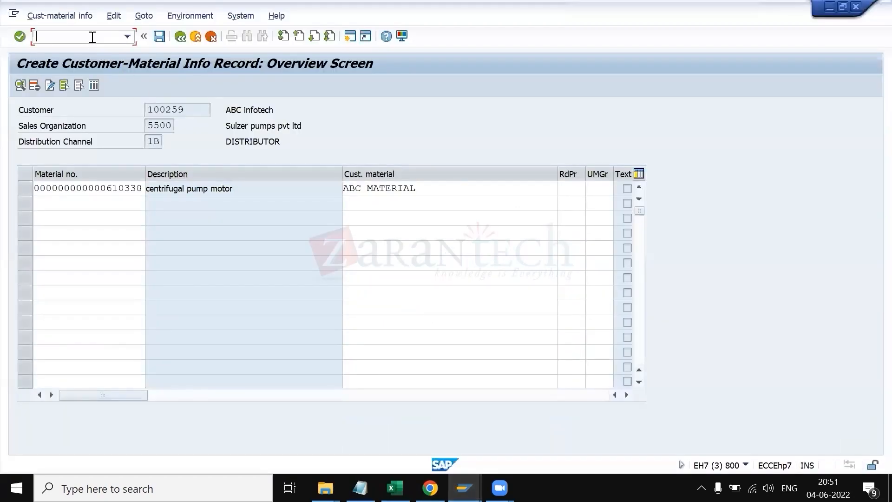
pyautogui.click(746, 464)
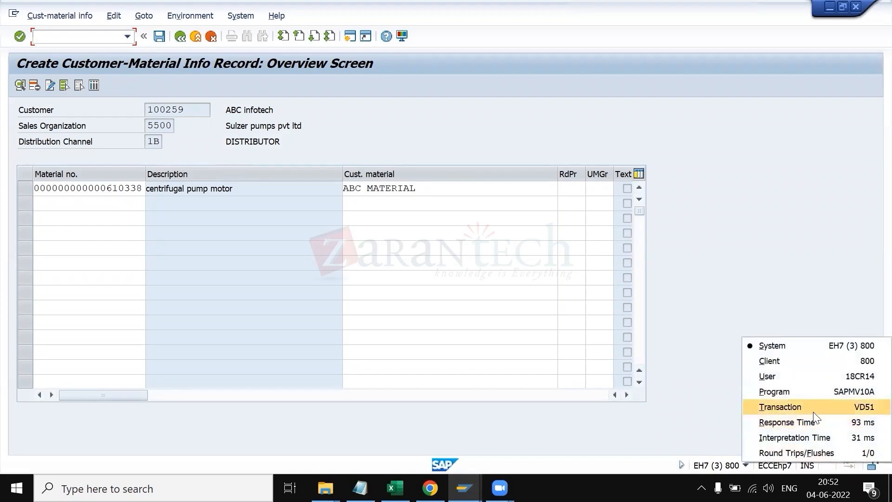
pyautogui.click(106, 36)
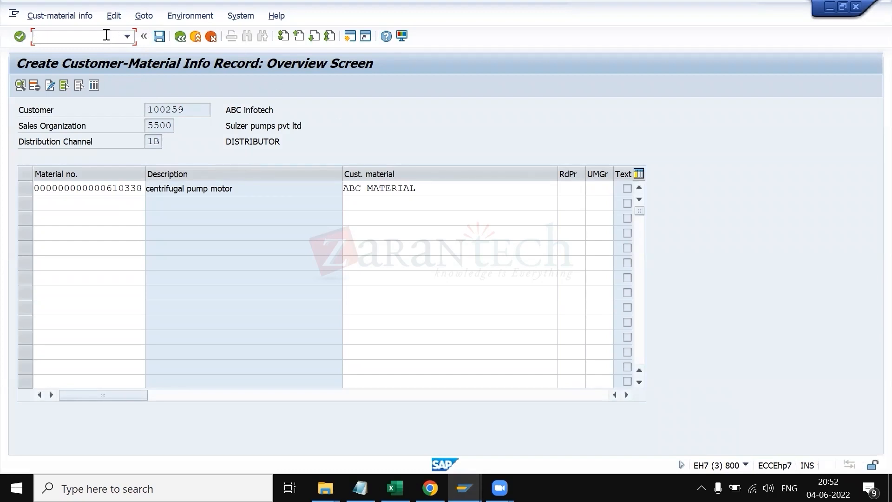
# Step: Start transaction VA51 to create an item proposal
pyautogui.hotkey('alt', 'Tab')
pyautogui.hotkey('alt', 'Tab')
pyautogui.write('/nva51')
pyautogui.press('Return')
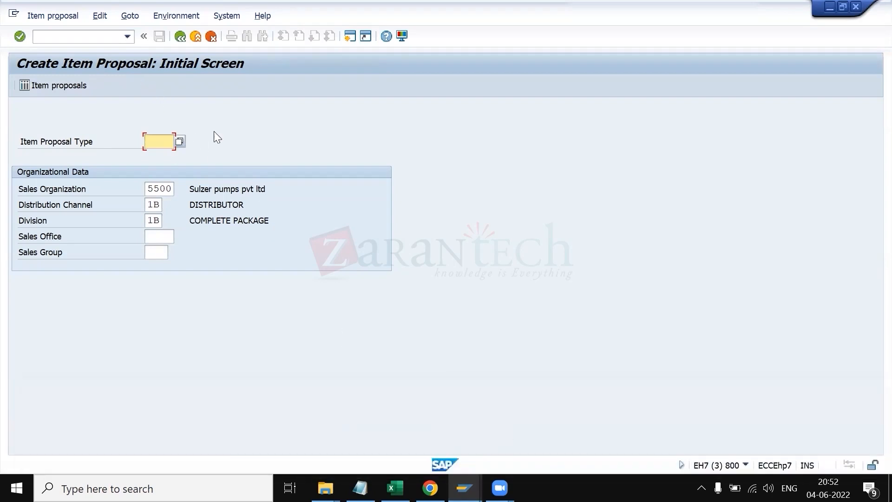
# Step: Review the customer's sales area shipping and sales data in the display session
pyautogui.click(465, 488)
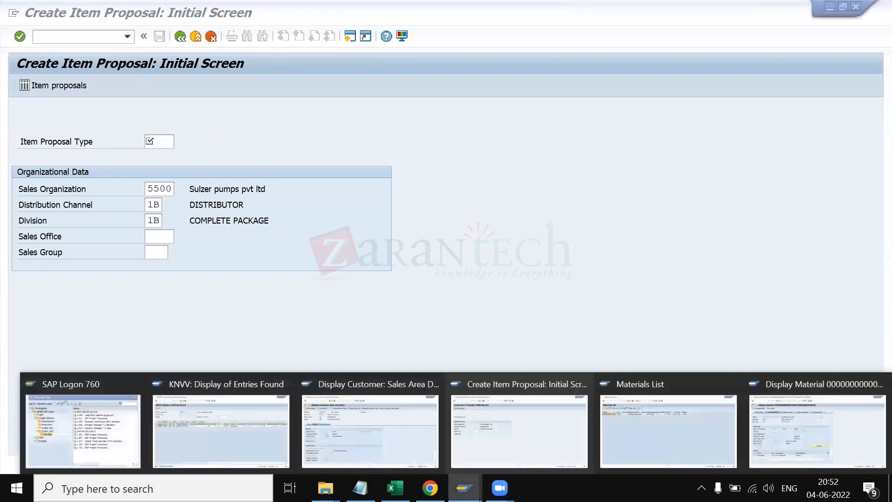
pyautogui.click(351, 426)
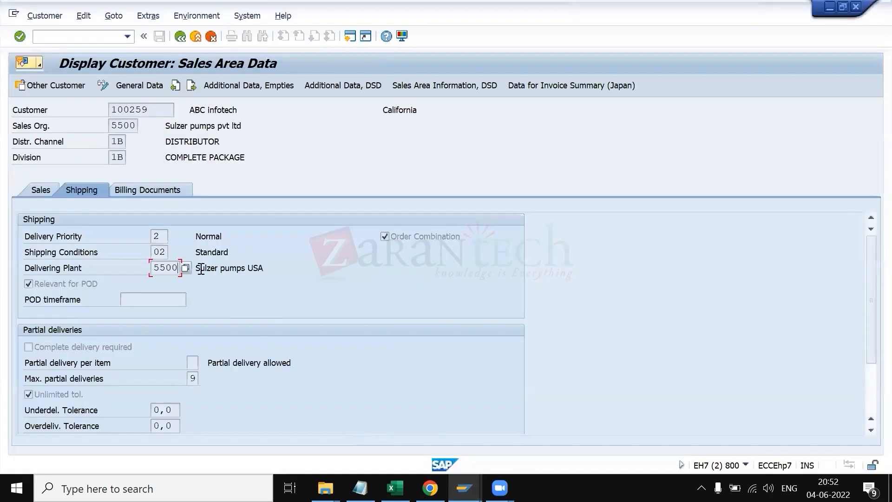
pyautogui.click(41, 189)
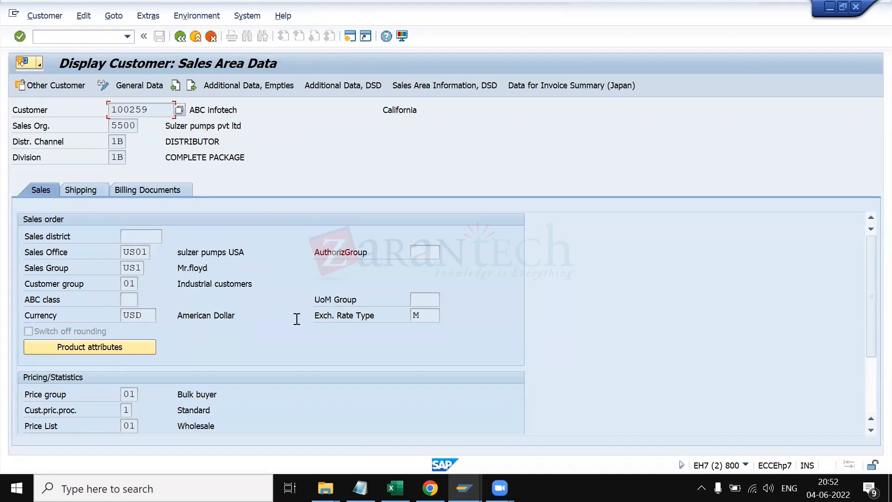
# Step: Read the item proposal notes and the VA51 transaction code in the spreadsheet
pyautogui.hotkey('alt', 'Tab')
pyautogui.hotkey('alt', 'Tab')
pyautogui.hotkey('alt', 'Tab')
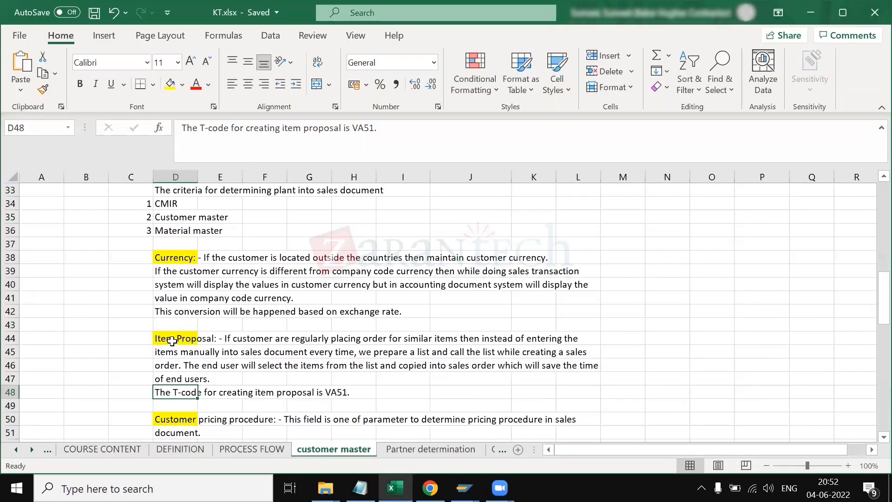
pyautogui.click(172, 339)
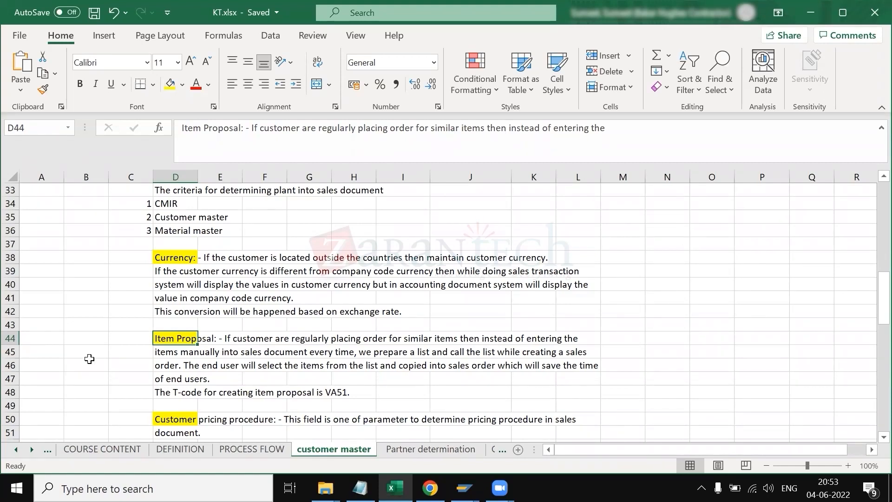
pyautogui.moveTo(167, 338); pyautogui.dragTo(178, 392)
pyautogui.click(62, 338)
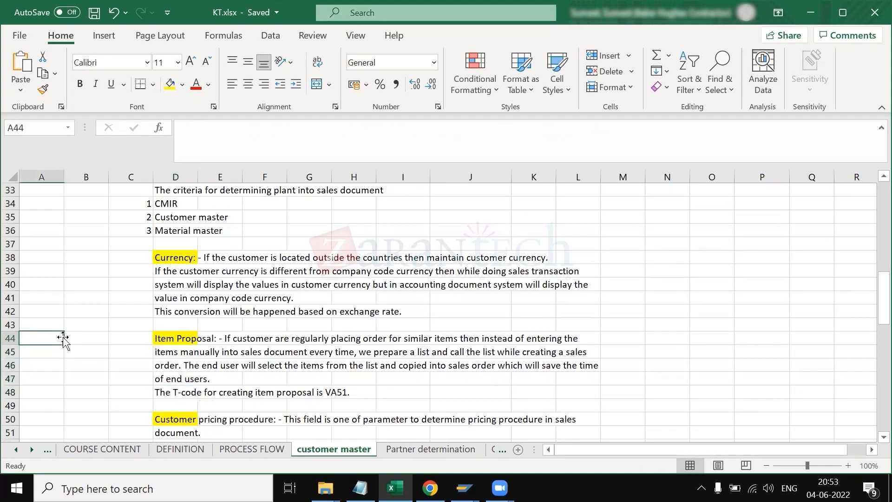
pyautogui.click(79, 360)
pyautogui.click(72, 339)
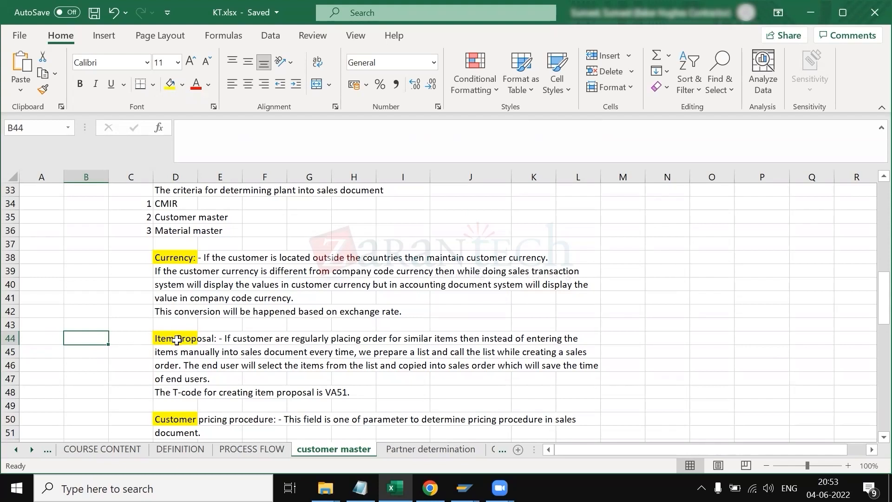
pyautogui.click(188, 393)
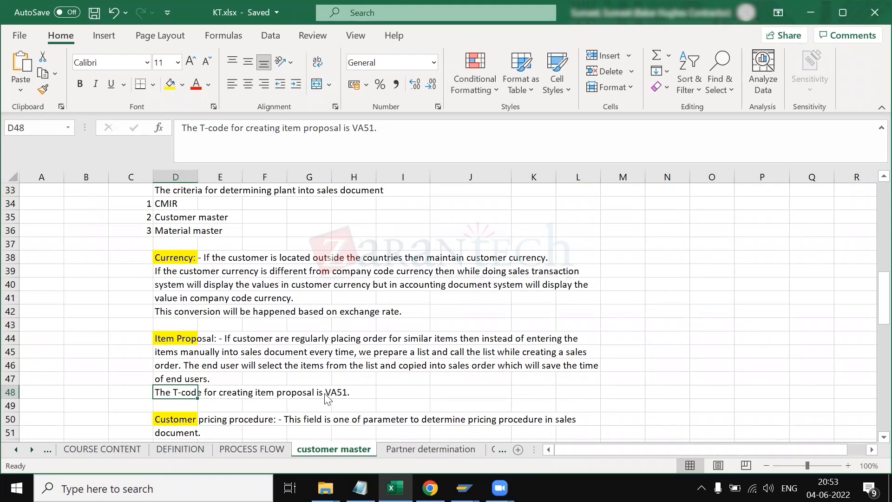
# Step: Switch to the customer display session and review its Shipping, Billing Documents and Sales tabs
pyautogui.hotkey('alt', 'Tab')
pyautogui.hotkey('alt', 'Tab')
pyautogui.hotkey('alt', 'Tab')
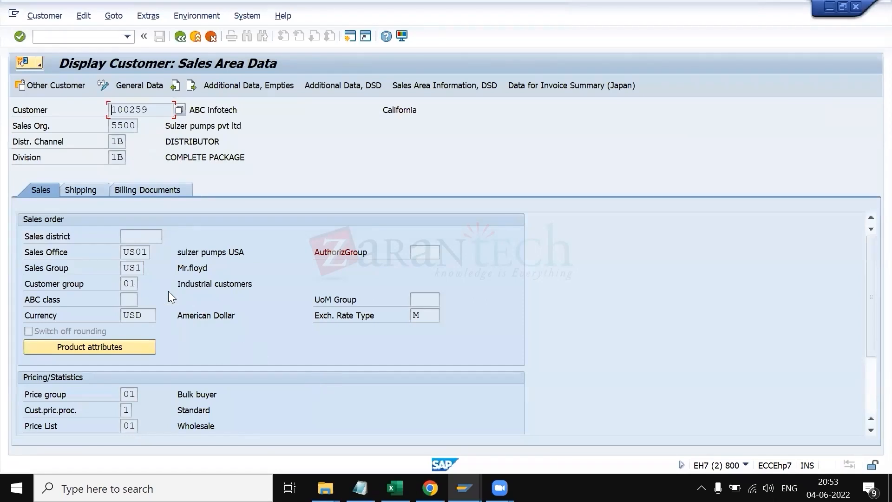
pyautogui.click(84, 189)
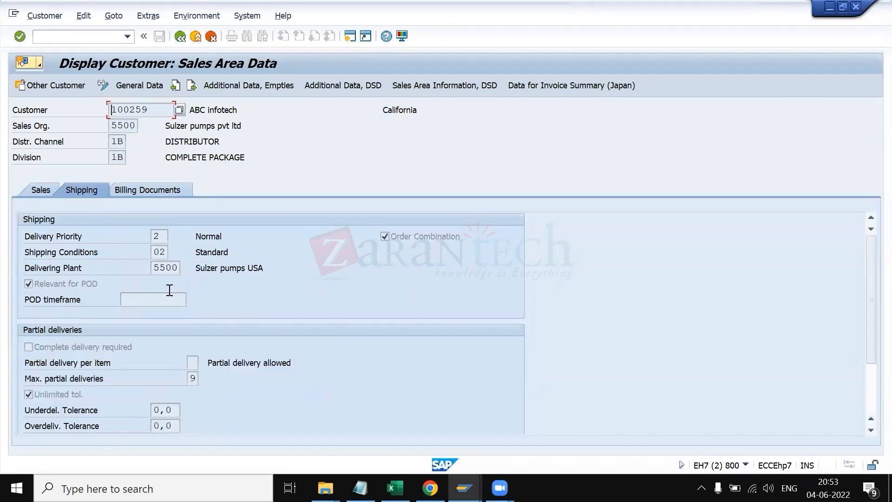
pyautogui.click(151, 192)
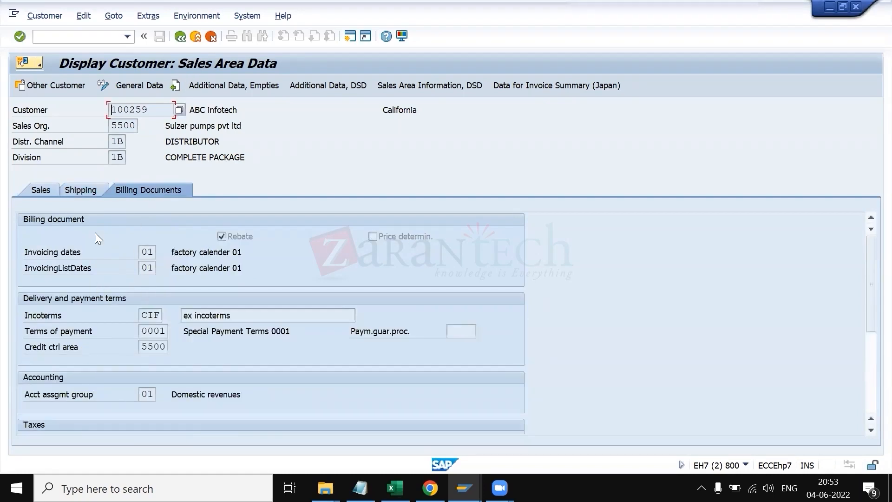
pyautogui.click(42, 186)
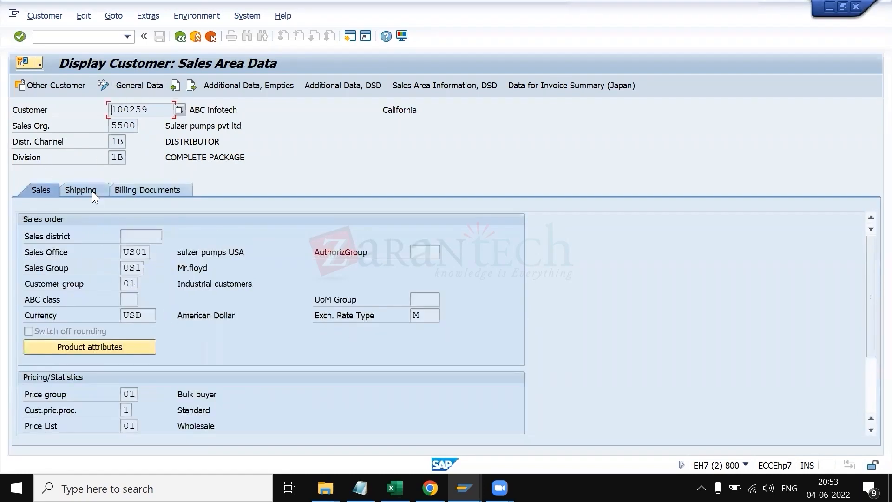
# Step: Check the customer's account group in the administrative data, then browse the sales area tabs again
pyautogui.click(145, 15)
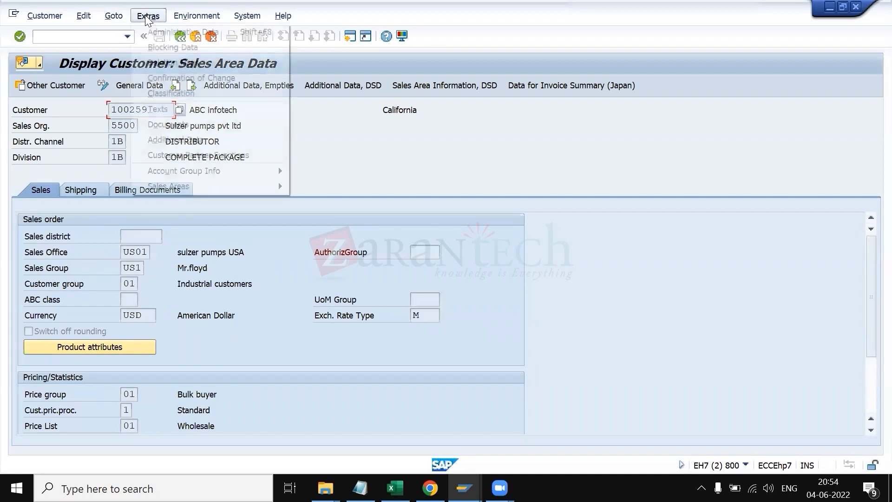
pyautogui.click(162, 32)
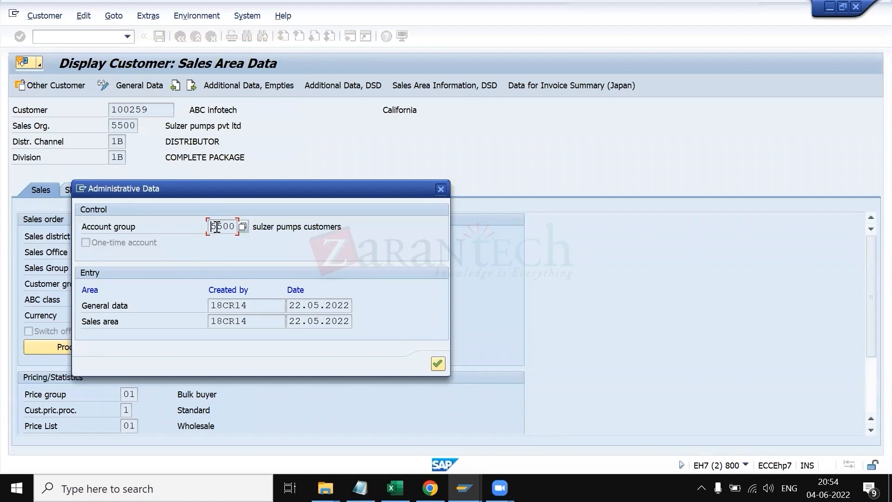
pyautogui.click(440, 188)
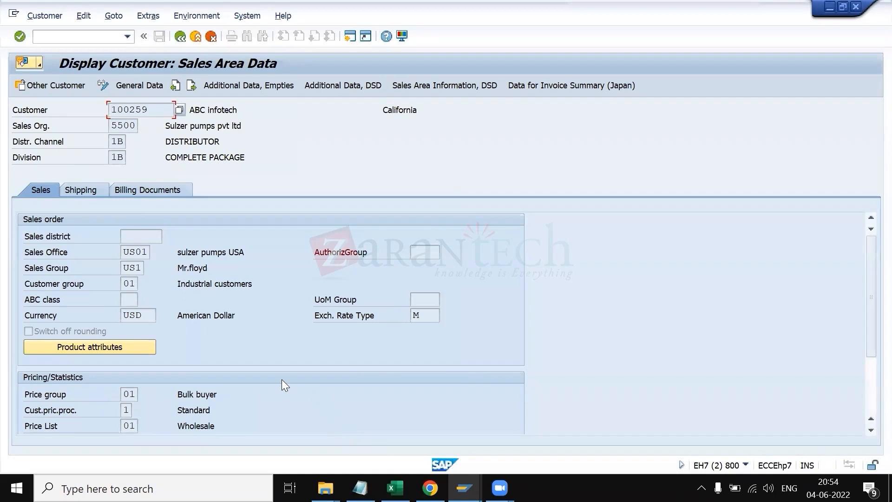
pyautogui.click(93, 192)
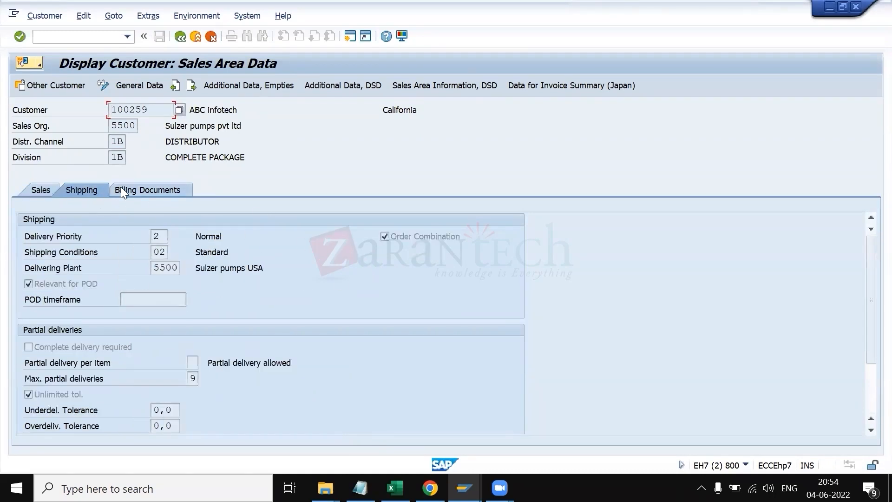
pyautogui.click(121, 187)
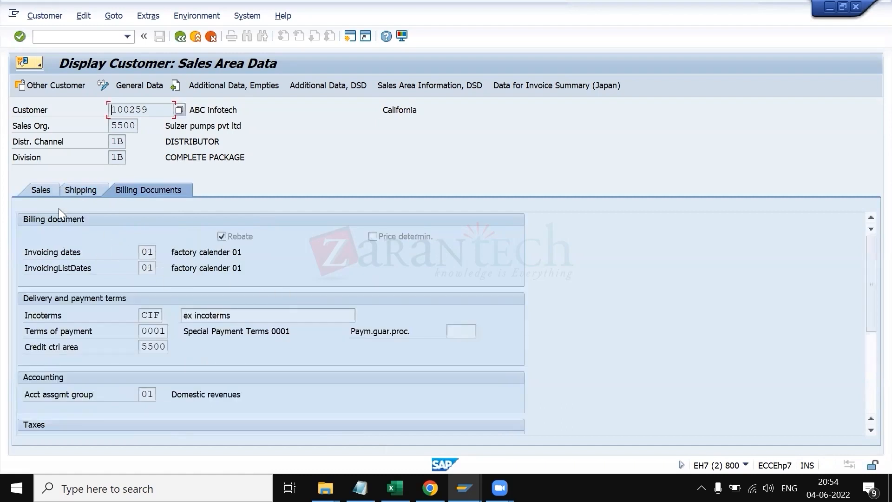
pyautogui.click(37, 193)
# Step: Open SPRO and navigate the IMG to Define Account Groups with Screen Layout (Customers) under Customer Accounts master data preparations
pyautogui.click(93, 37)
pyautogui.write('/ospro')
pyautogui.press('Return')
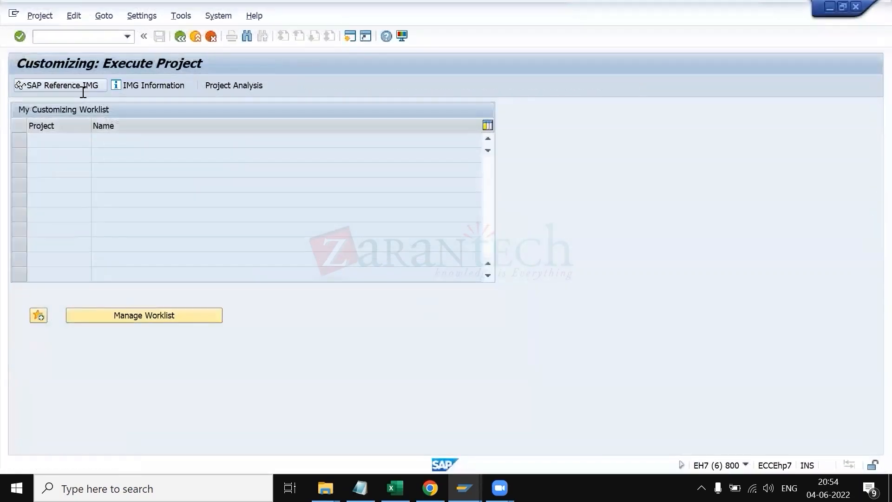
pyautogui.click(83, 91)
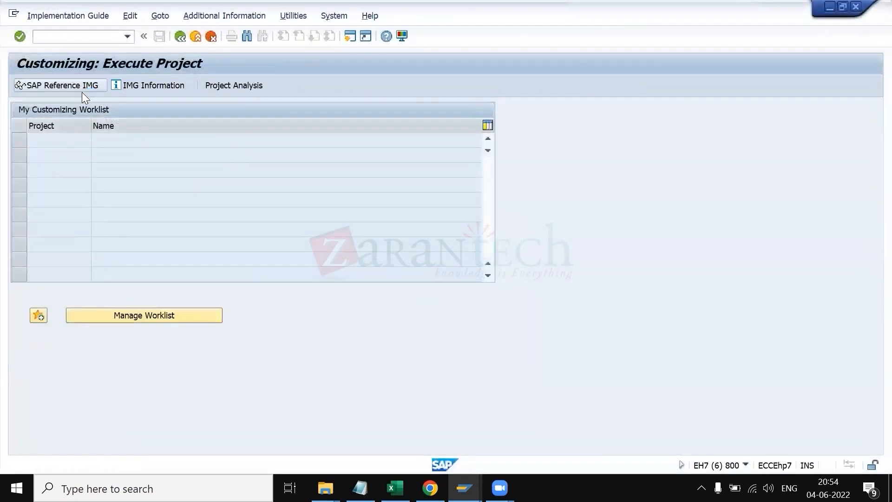
pyautogui.scroll(-5, 54, 285)
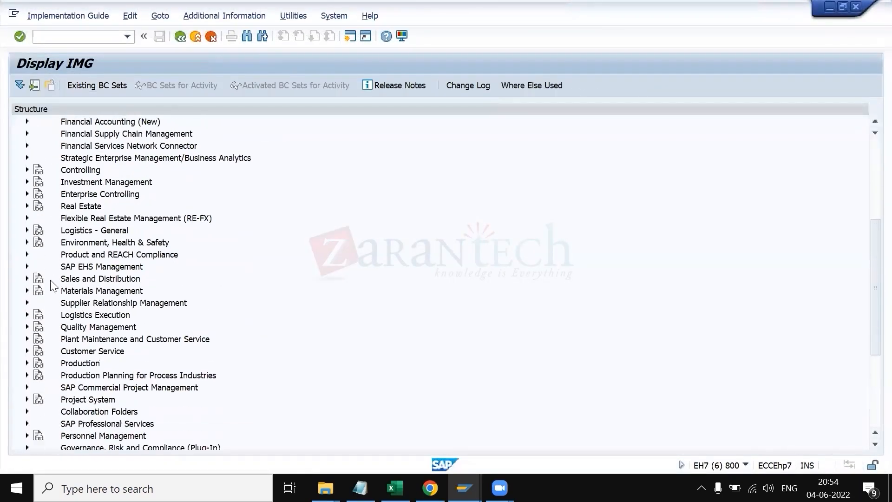
pyautogui.scroll(4, 29, 232)
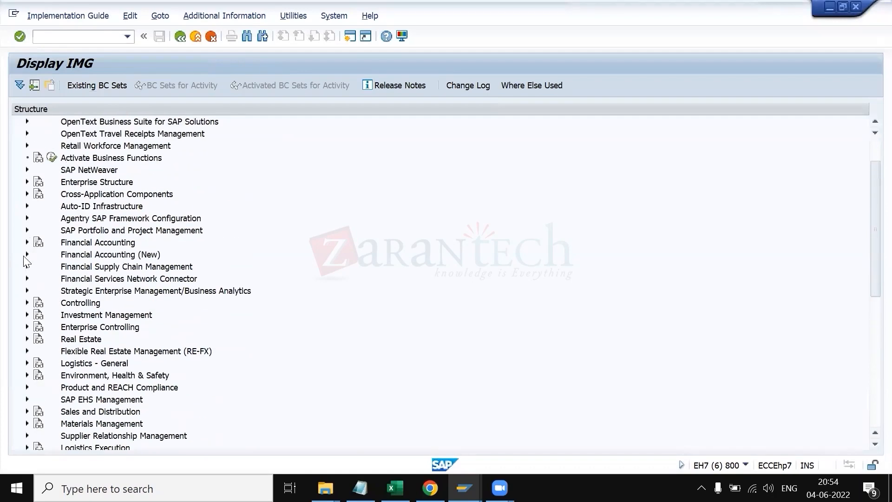
pyautogui.click(26, 254)
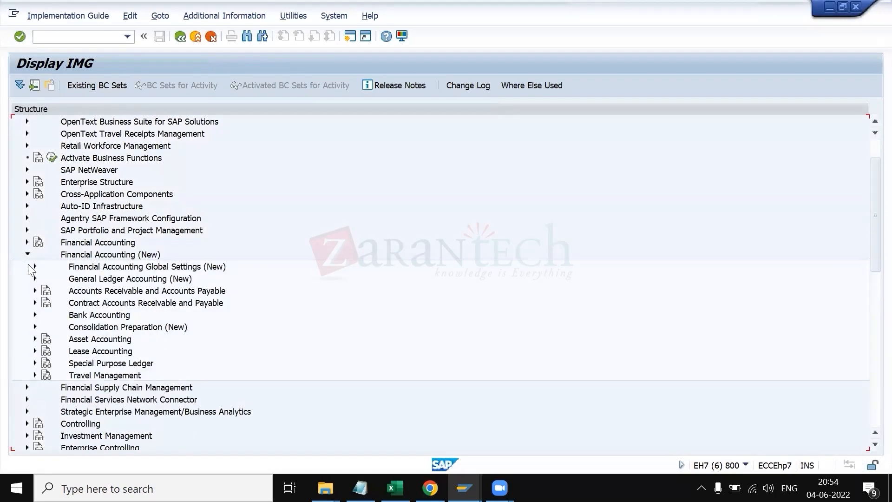
pyautogui.click(35, 291)
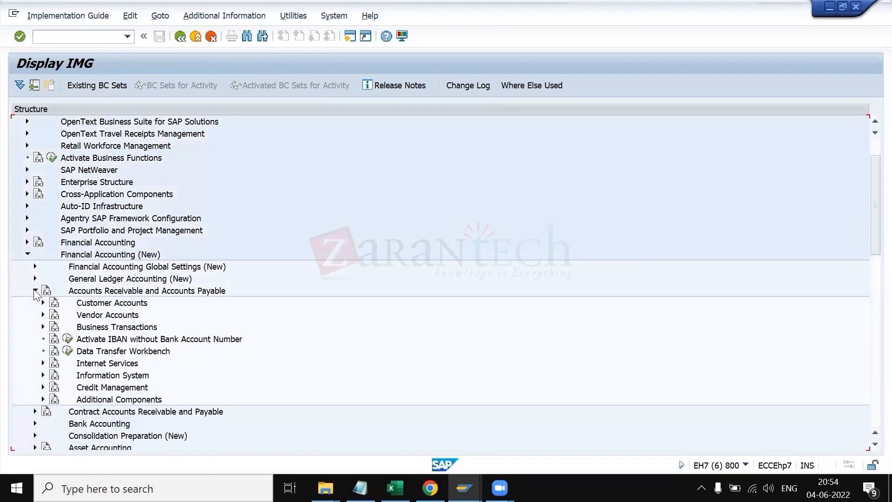
pyautogui.click(43, 302)
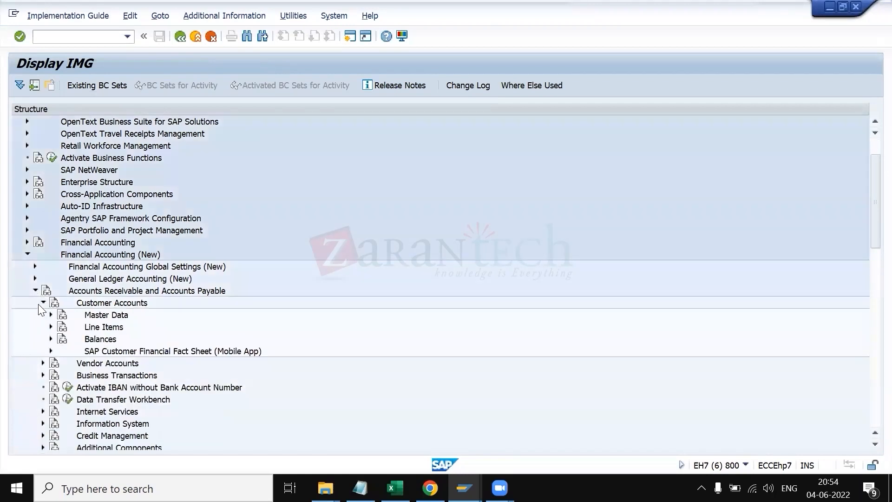
pyautogui.click(51, 314)
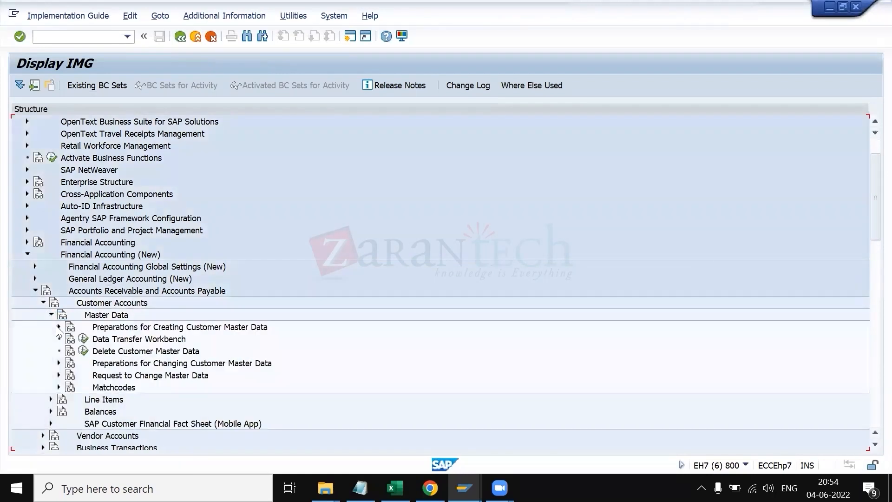
pyautogui.click(59, 327)
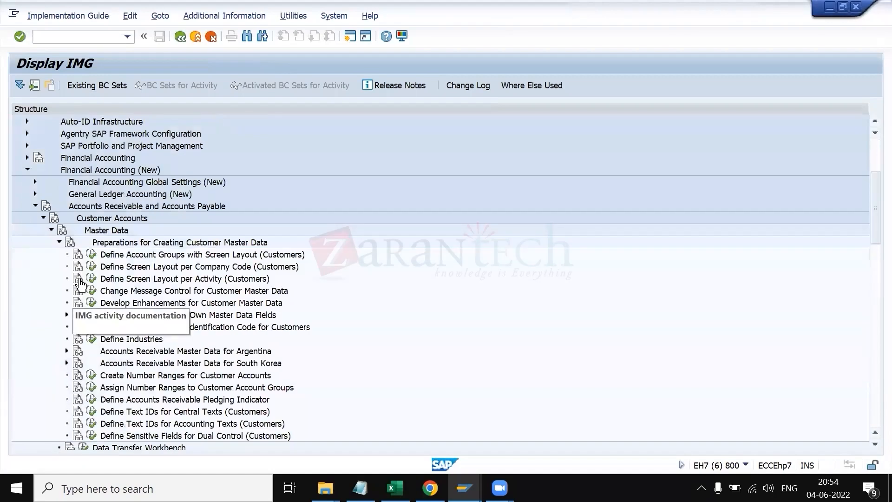
pyautogui.click(92, 256)
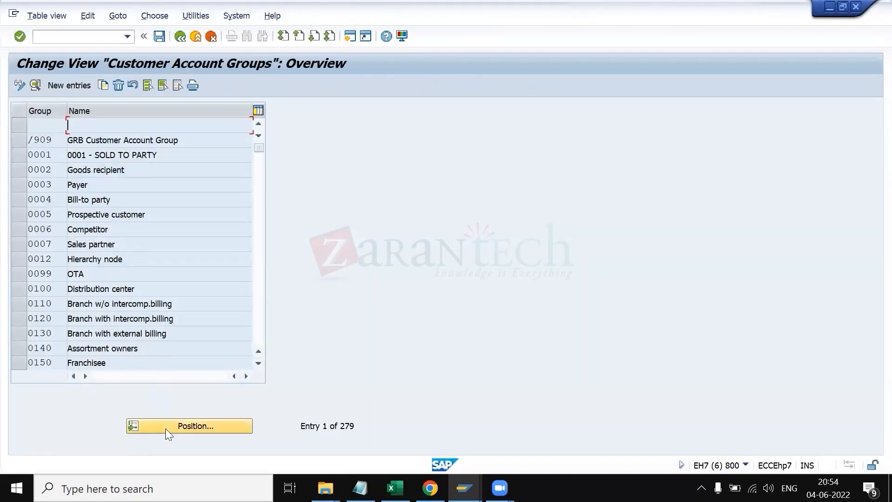
# Step: For account group 5500, set the Sales data field Default product proposal to Opt. entry and save it under the customizing request
pyautogui.click(166, 428)
pyautogui.write('5500')
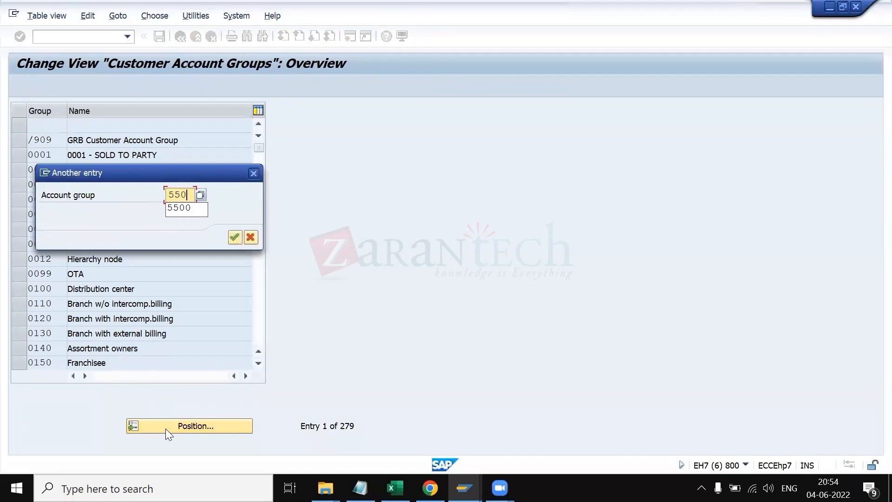
pyautogui.press('Return')
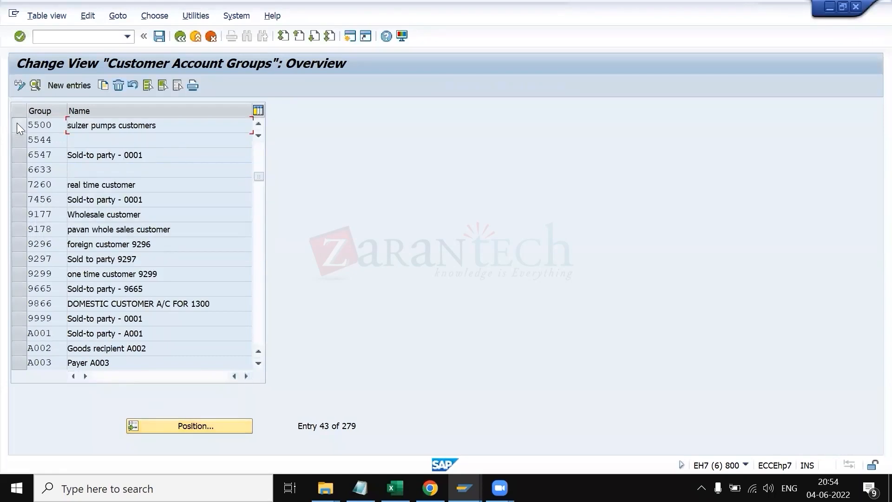
pyautogui.click(16, 124)
pyautogui.click(35, 86)
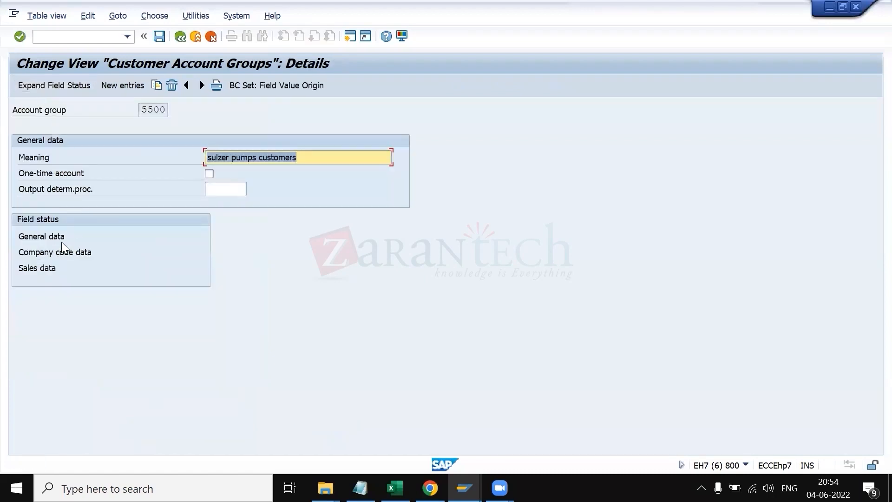
pyautogui.doubleClick(39, 269)
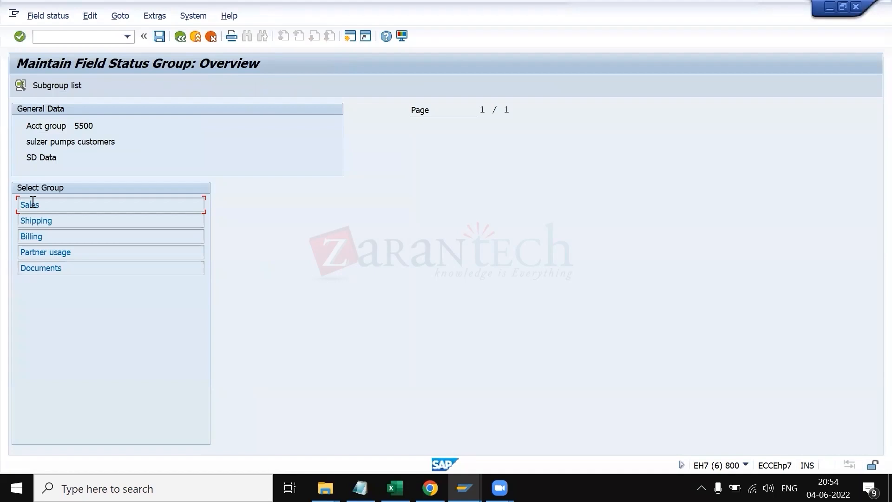
pyautogui.doubleClick(32, 205)
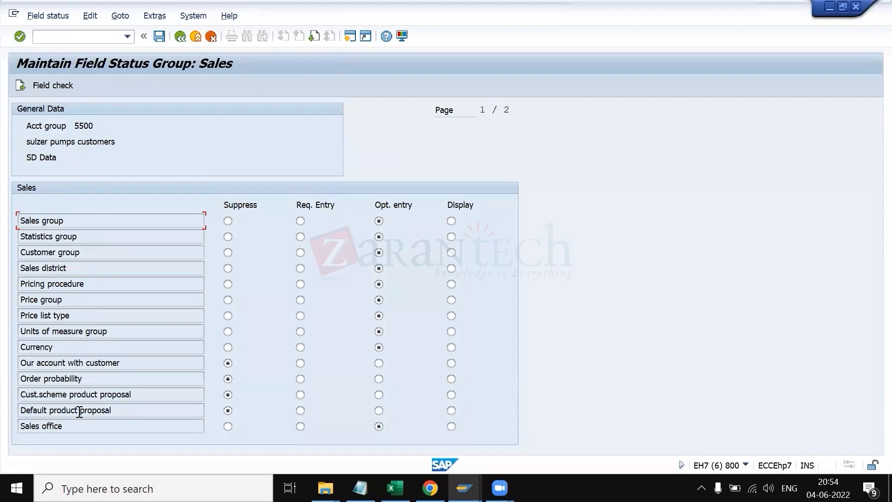
pyautogui.moveTo(130, 412); pyautogui.dragTo(13, 413)
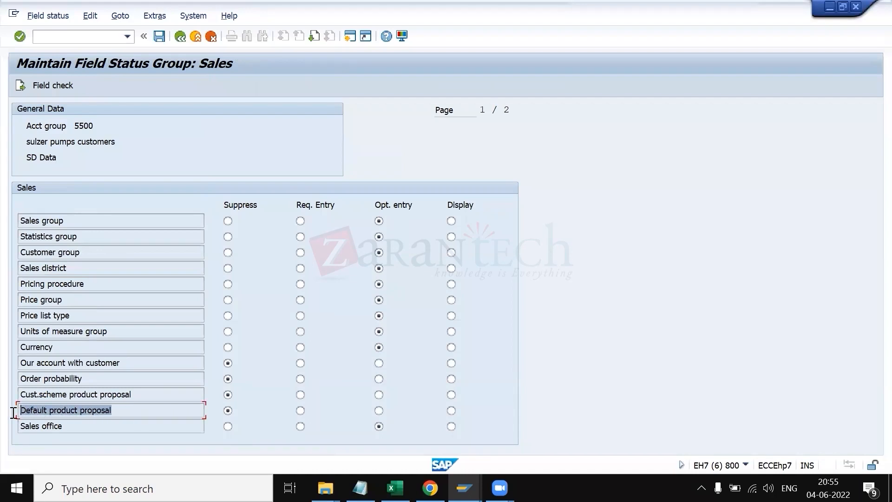
pyautogui.click(13, 413)
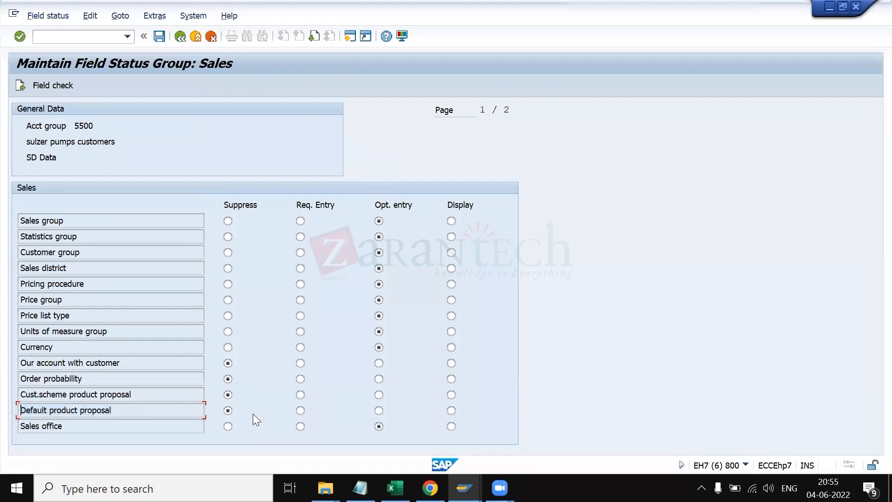
pyautogui.click(379, 410)
pyautogui.click(159, 36)
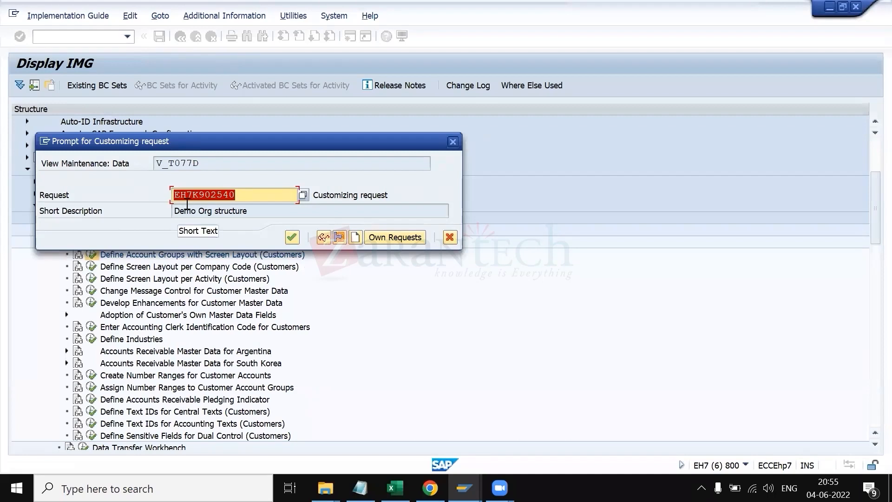
pyautogui.press('Return')
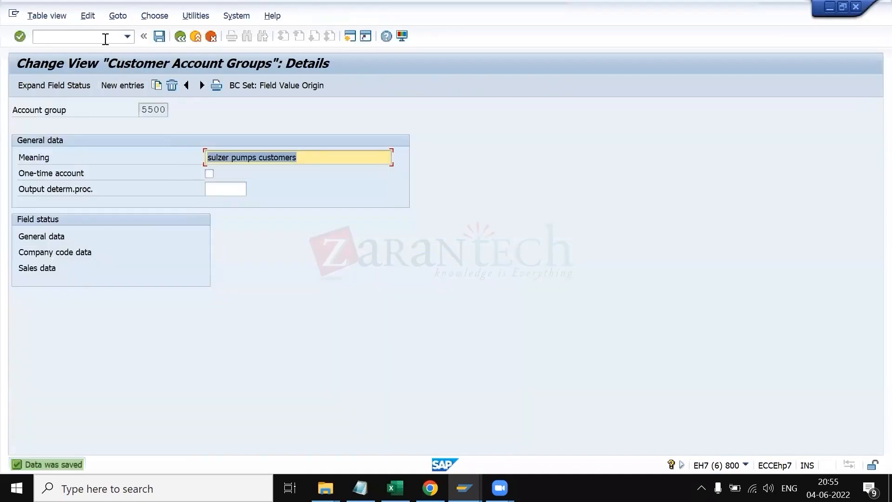
# Step: Open customer 100259 in XD02 for sales area 5500/1B/1B and select the Item proposal field
pyautogui.click(103, 38)
pyautogui.write('/')
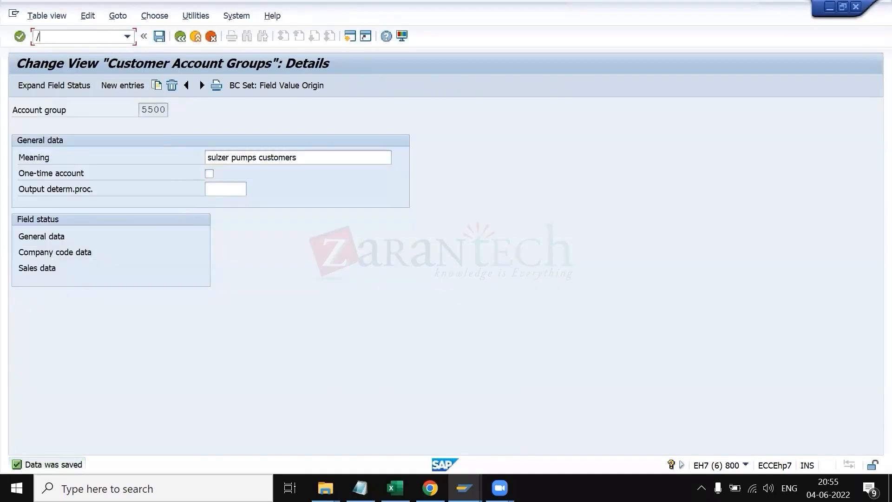
pyautogui.write('nxd02')
pyautogui.press('Return')
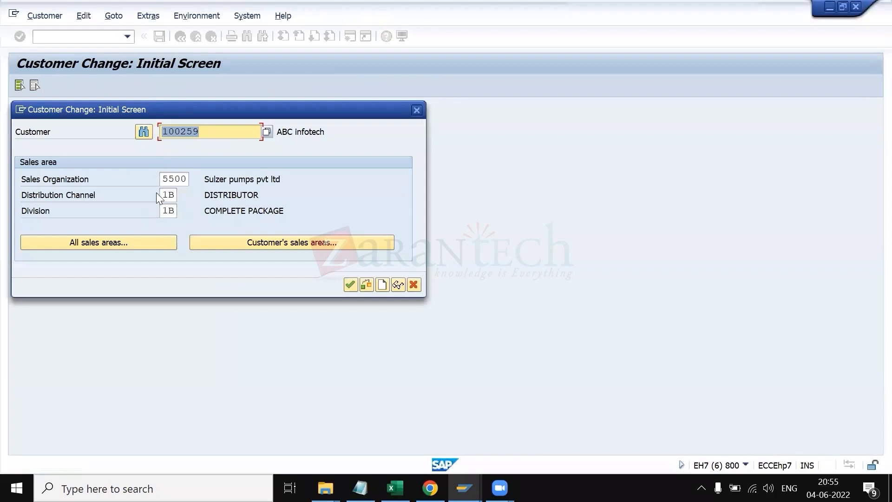
pyautogui.press('Return')
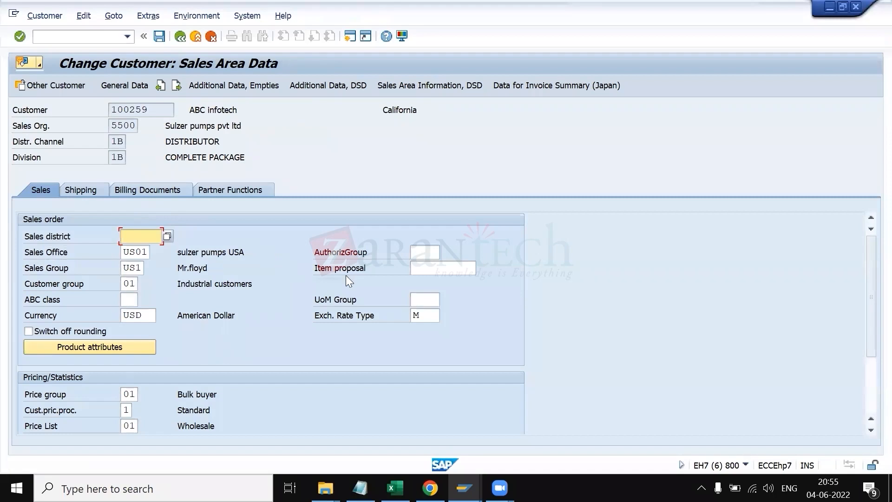
pyautogui.moveTo(366, 270); pyautogui.dragTo(374, 270)
pyautogui.click(431, 269)
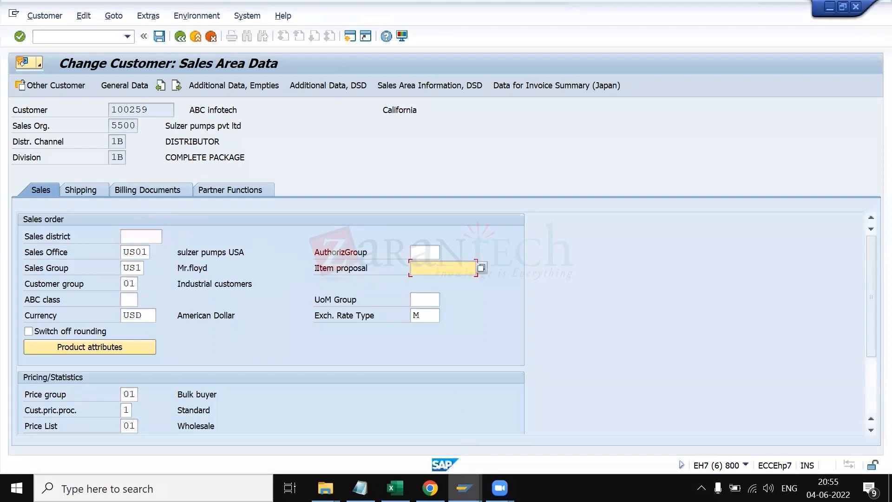
# Step: Switch to the customer display session and toggle it into change mode
pyautogui.click(464, 488)
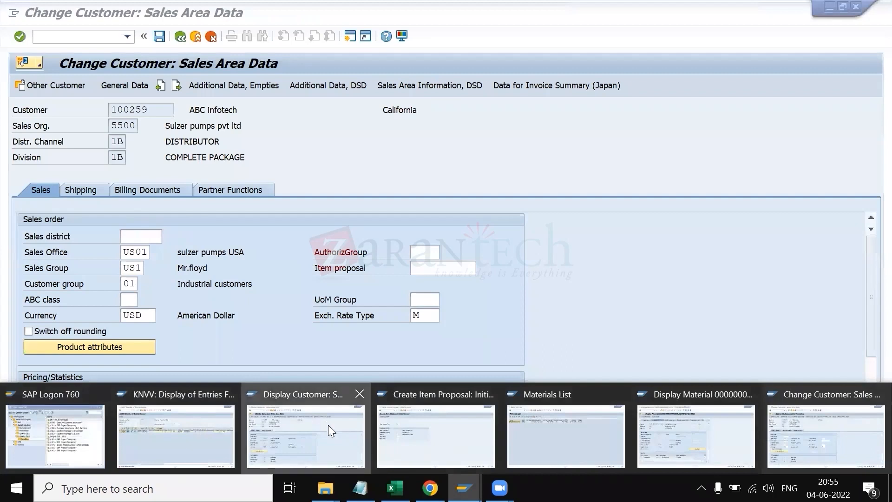
pyautogui.click(328, 425)
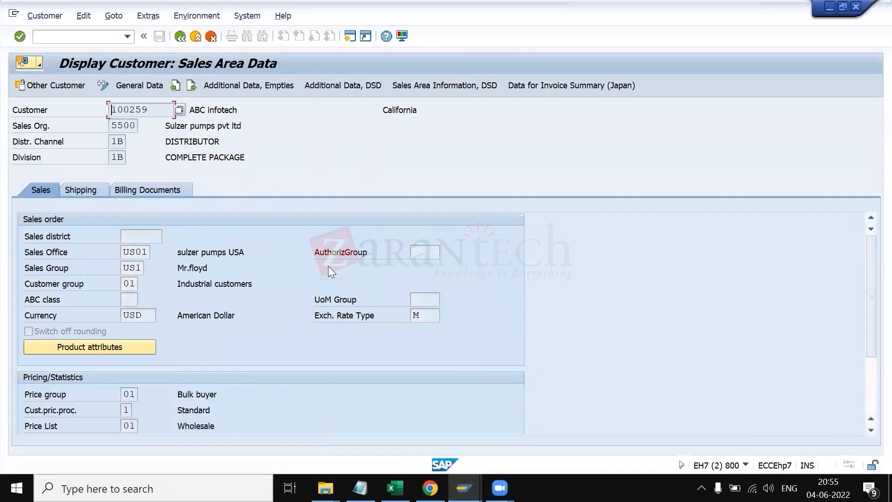
pyautogui.hotkey('ctrl', 'F1')
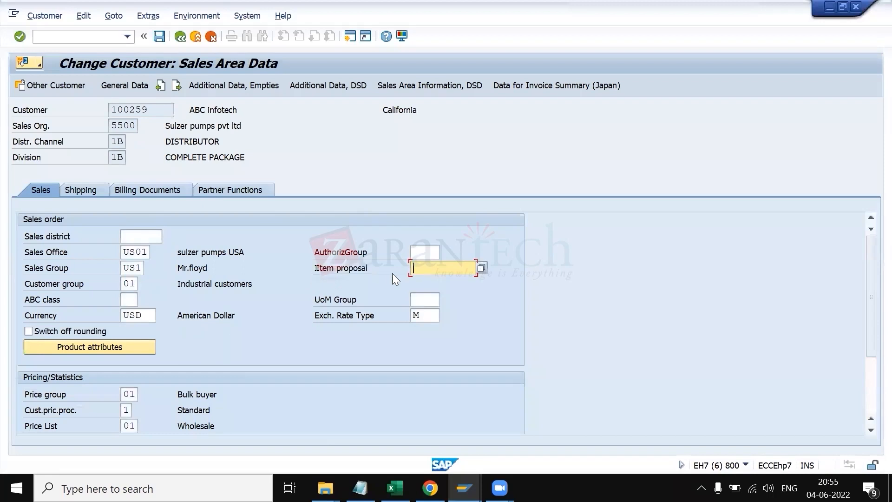
# Step: Open the field help for Item proposal on the customer's sales area data and close it
pyautogui.hotkey('ctrl', 'F1')
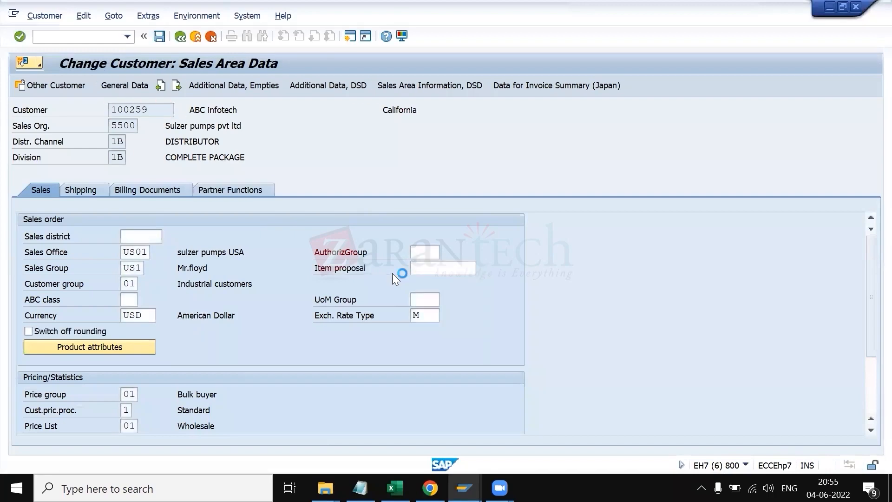
pyautogui.press('F1')
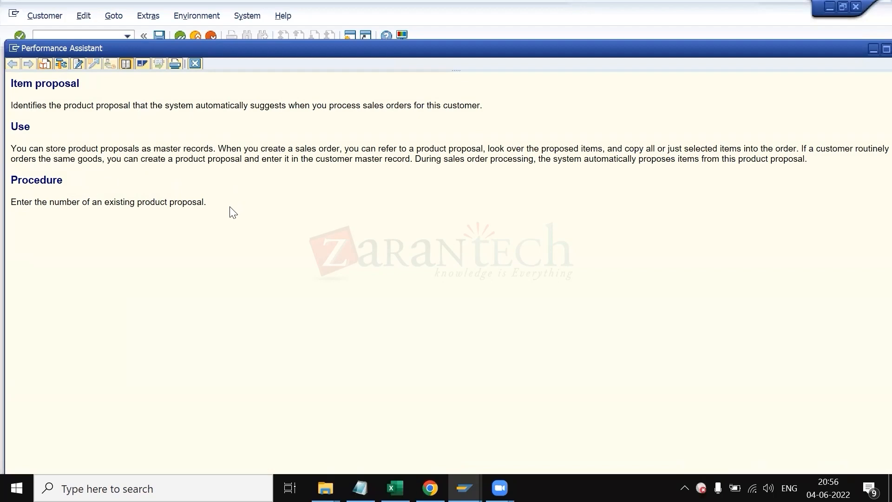
pyautogui.press('Escape')
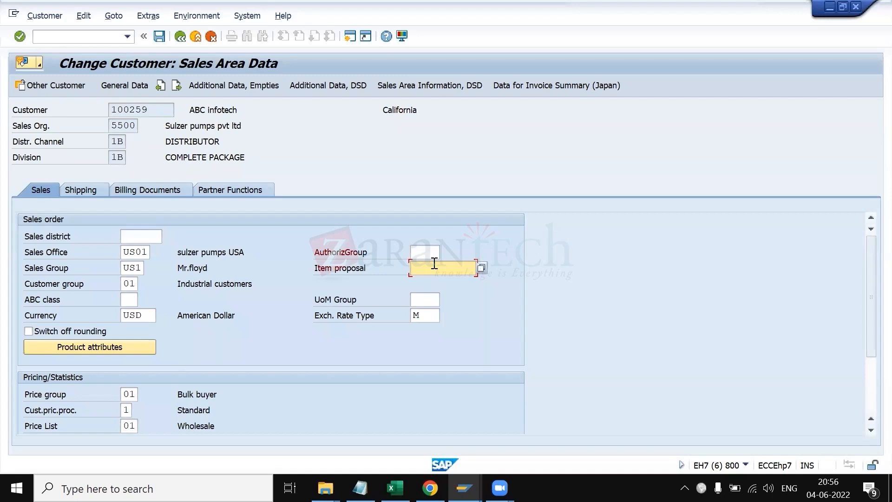
# Step: In the Create Item Proposal session, choose item proposal type PV for sales area 5500/1B/1B and continue
pyautogui.hotkey('alt', 'Tab')
pyautogui.hotkey('alt', 'Tab')
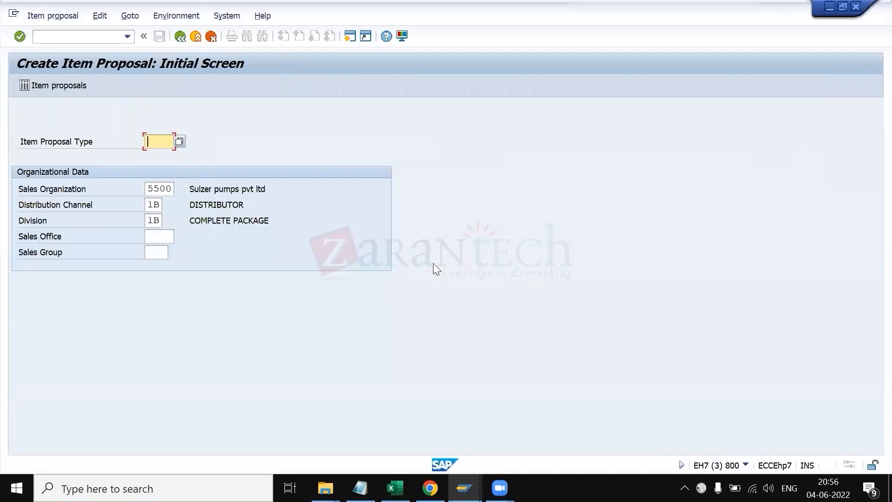
pyautogui.click(177, 137)
pyautogui.moveTo(53, 7); pyautogui.dragTo(518, 87)
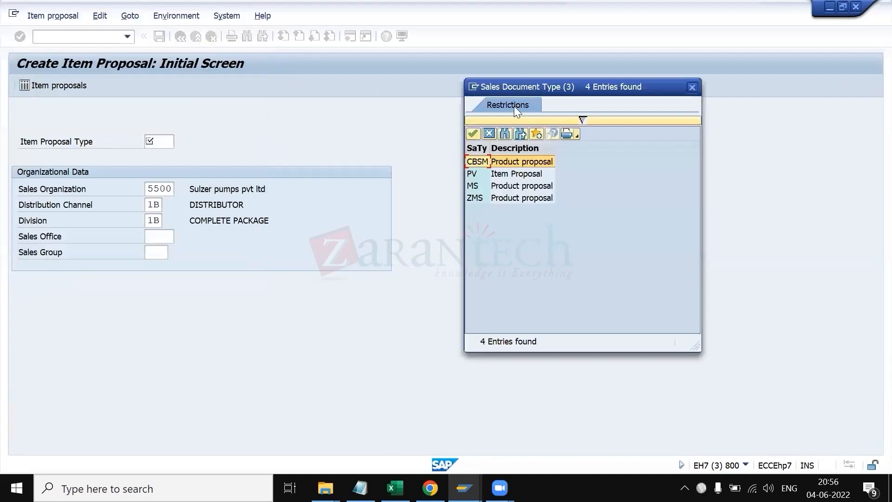
pyautogui.click(508, 174)
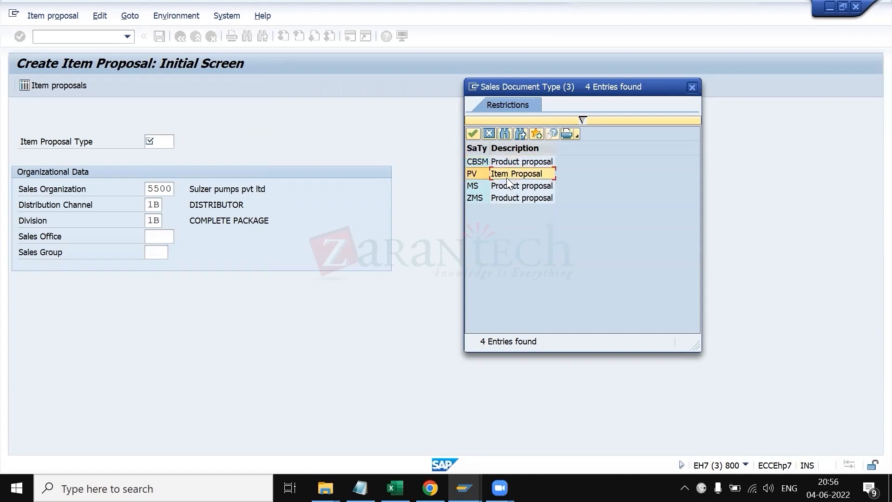
pyautogui.click(516, 192)
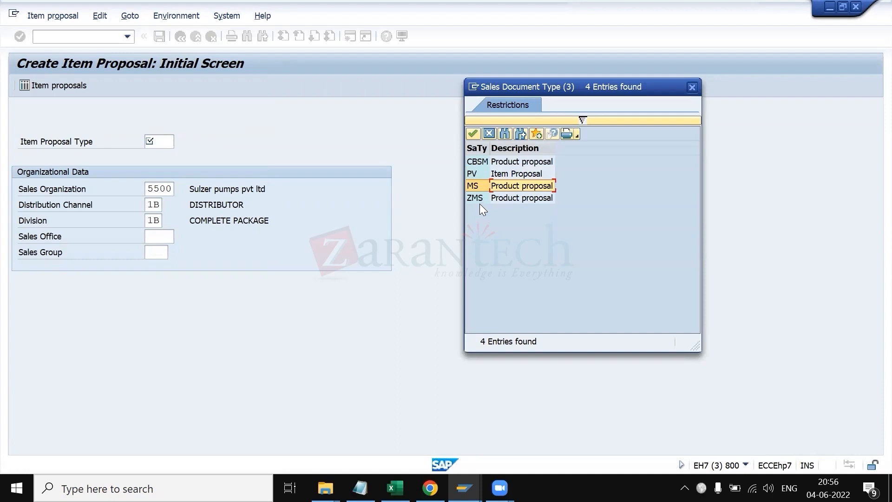
pyautogui.click(478, 175)
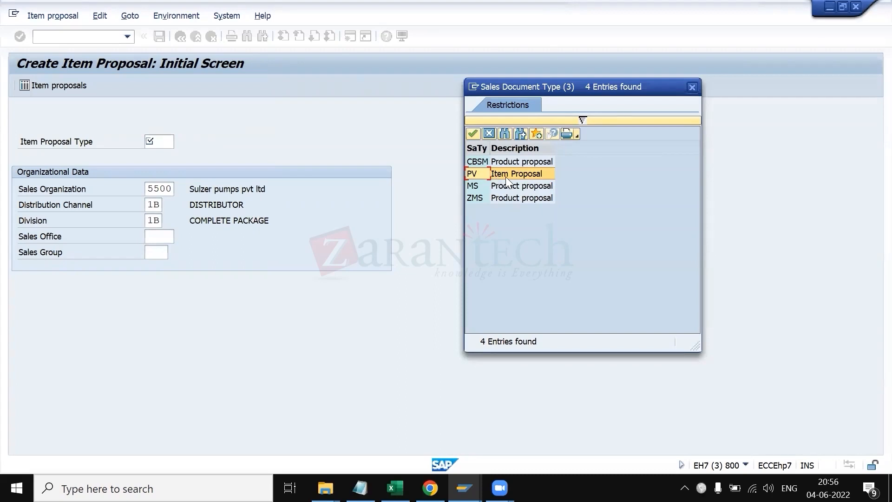
pyautogui.doubleClick(485, 174)
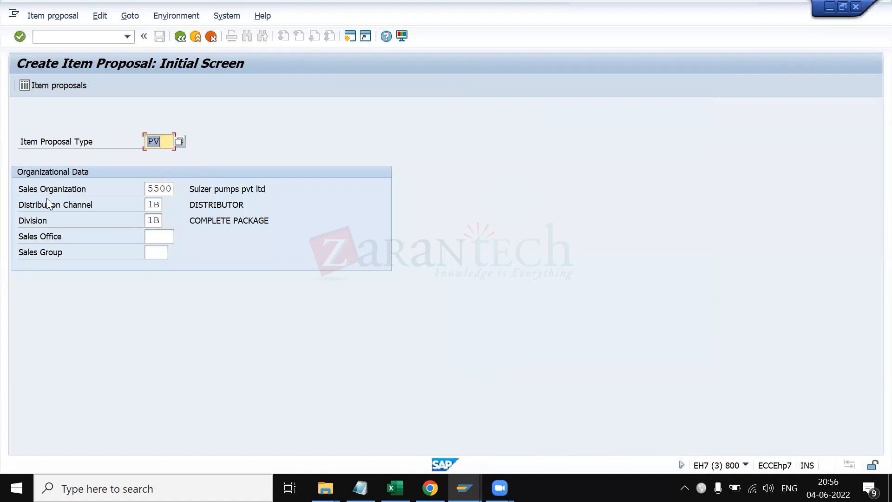
pyautogui.press('Return')
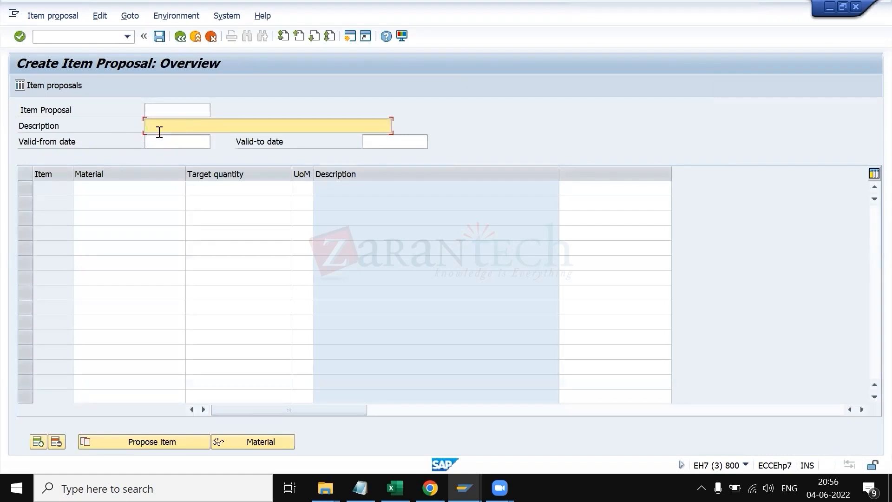
# Step: Enter the item proposal description 'the ABC customer with material record'
pyautogui.write('the ABC customer with material record')
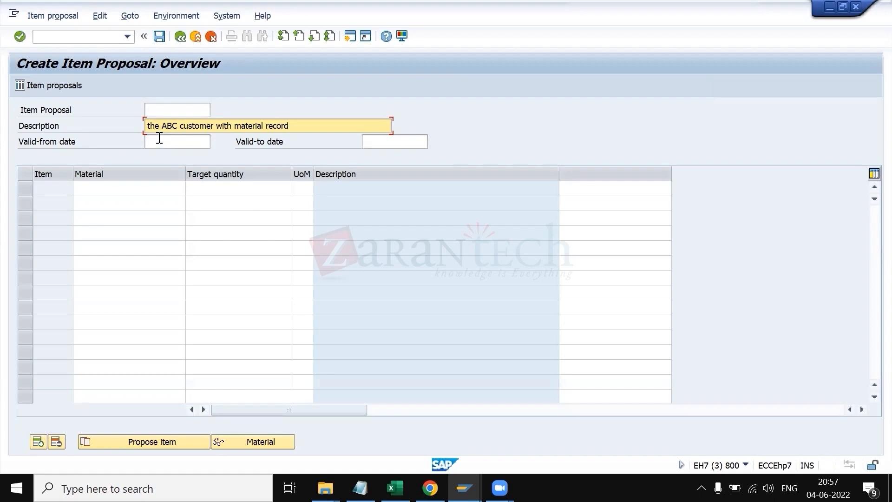
# Step: Set the item proposal validity from 01.06.2022 to 30.06.2022
pyautogui.click(159, 138)
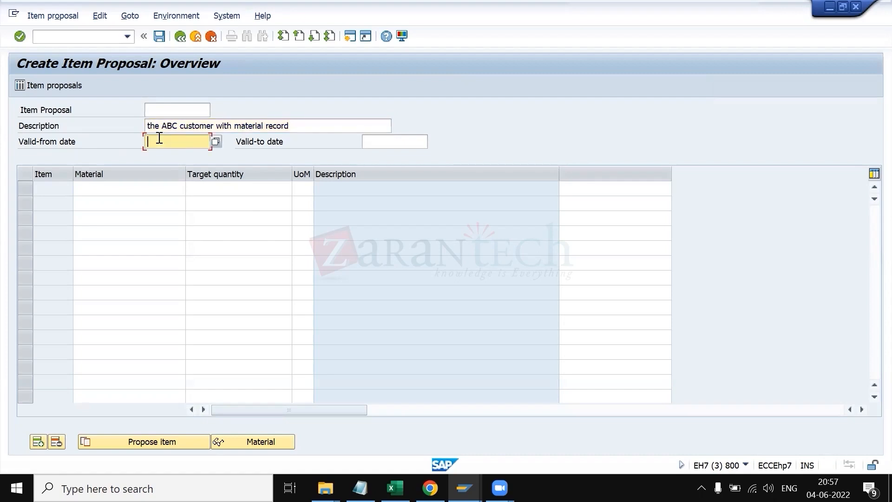
pyautogui.write('0')
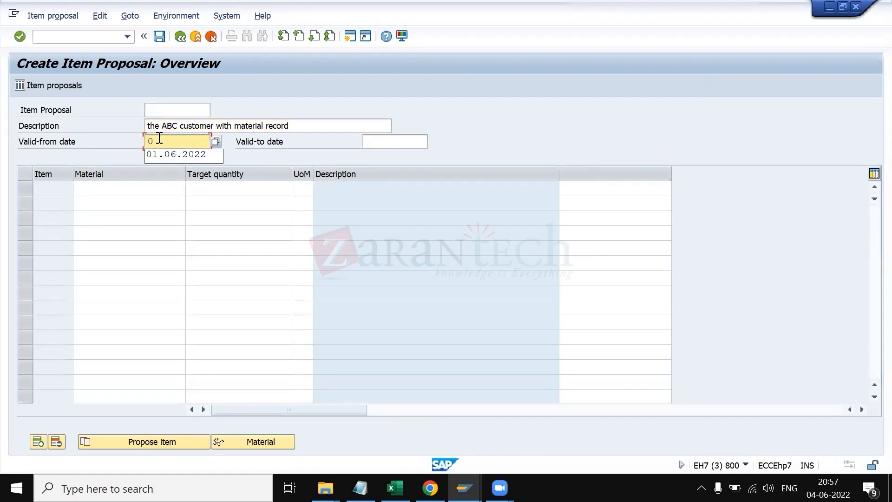
pyautogui.press('Down')
pyautogui.press('Tab')
pyautogui.write('3')
pyautogui.press('Down')
pyautogui.press('Return')
pyautogui.click(98, 188)
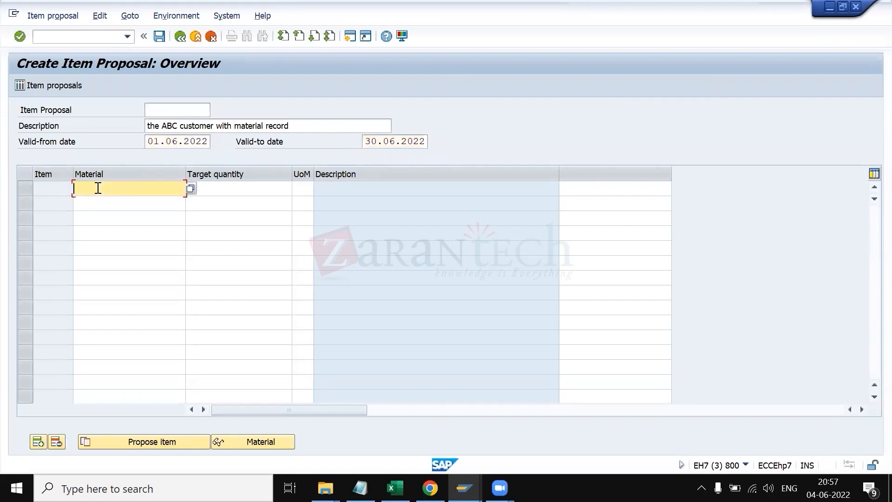
pyautogui.hotkey('alt', 'Tab')
pyautogui.hotkey('alt', 'Tab')
pyautogui.hotkey('alt', 'Tab')
pyautogui.hotkey('alt', 'Tab')
pyautogui.hotkey('alt', 'Tab')
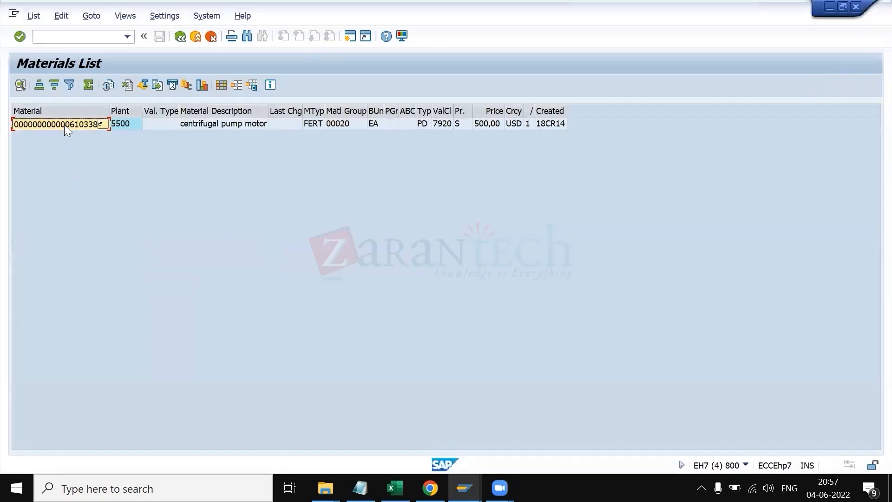
pyautogui.hotkey('alt', 'Tab')
pyautogui.hotkey('ctrl', 'v')
pyautogui.press('Tab')
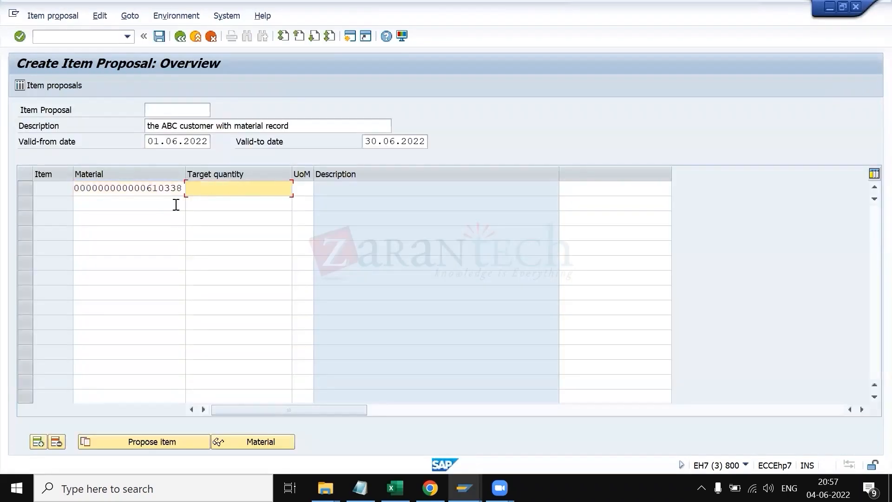
pyautogui.write('10')
pyautogui.press('Return')
# Step: Open the long text of the controlling area 55SP error message and close it
pyautogui.press('Return')
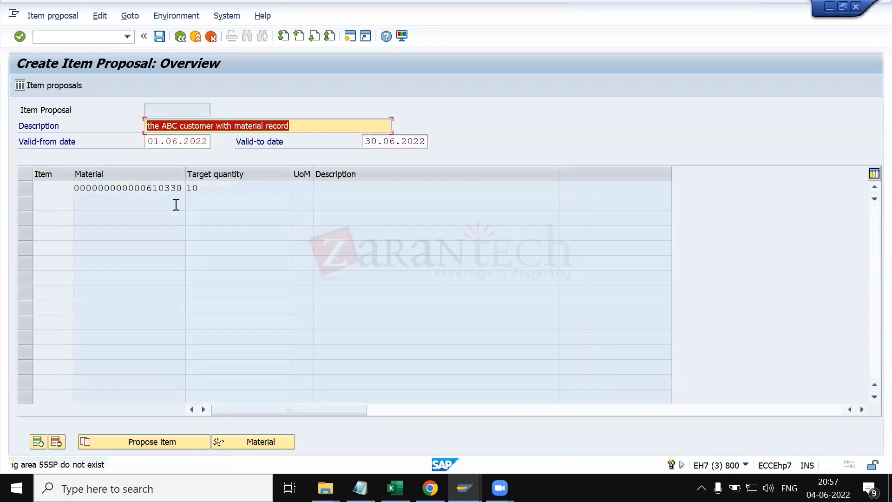
pyautogui.press('Return')
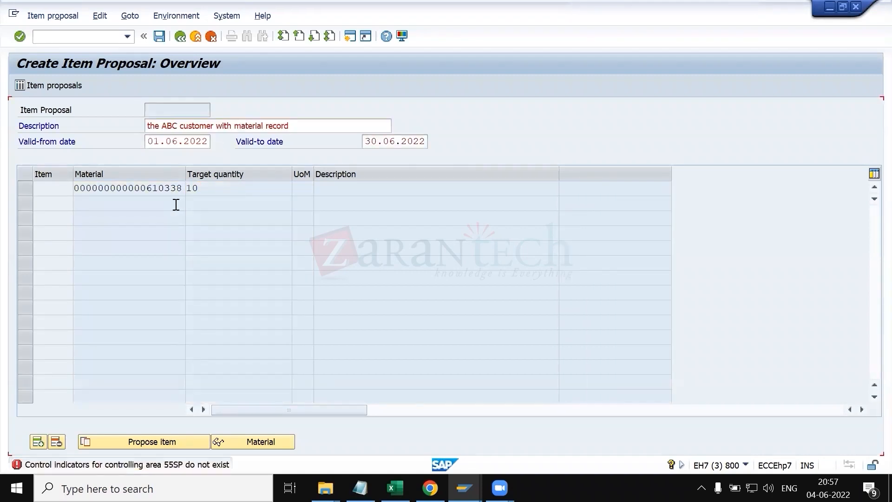
pyautogui.doubleClick(98, 465)
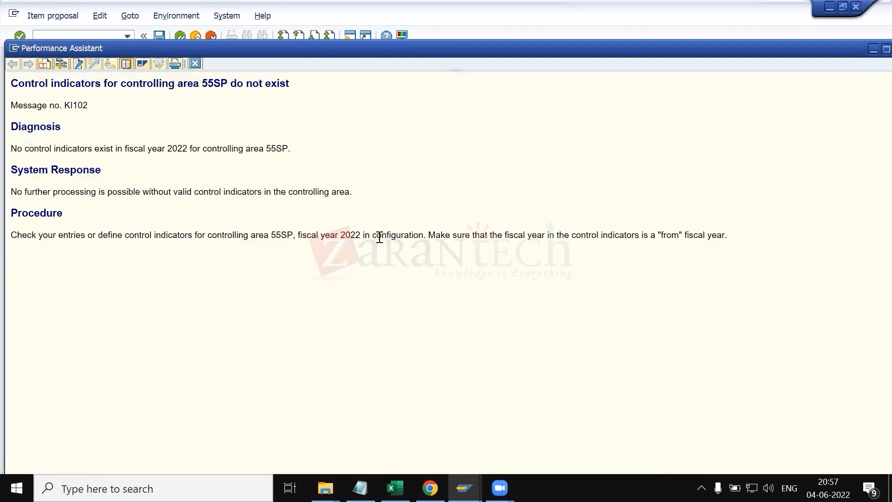
pyautogui.click(195, 63)
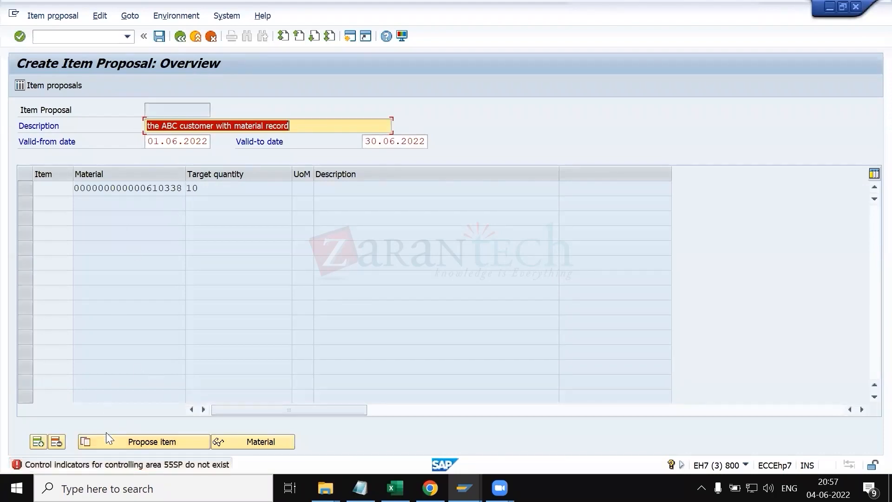
pyautogui.click(108, 464)
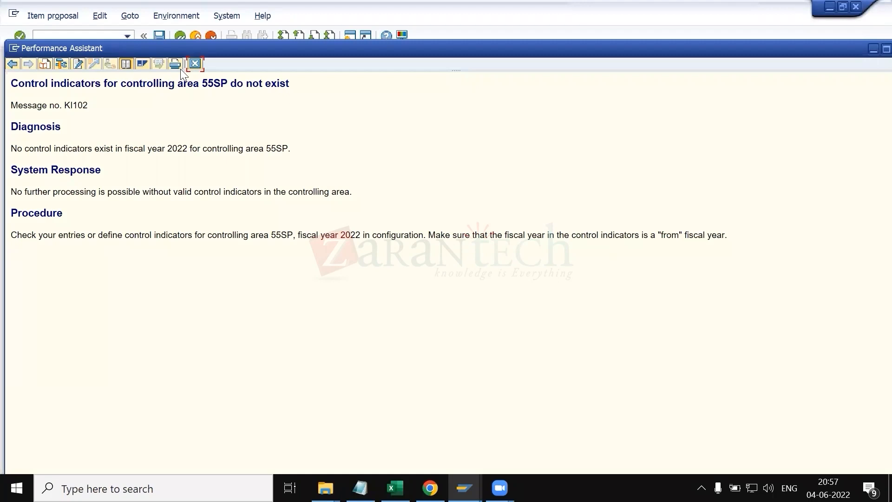
pyautogui.click(193, 65)
# Step: Try to open transaction OB52 in a new session from the command field
pyautogui.click(105, 39)
pyautogui.write('/oom')
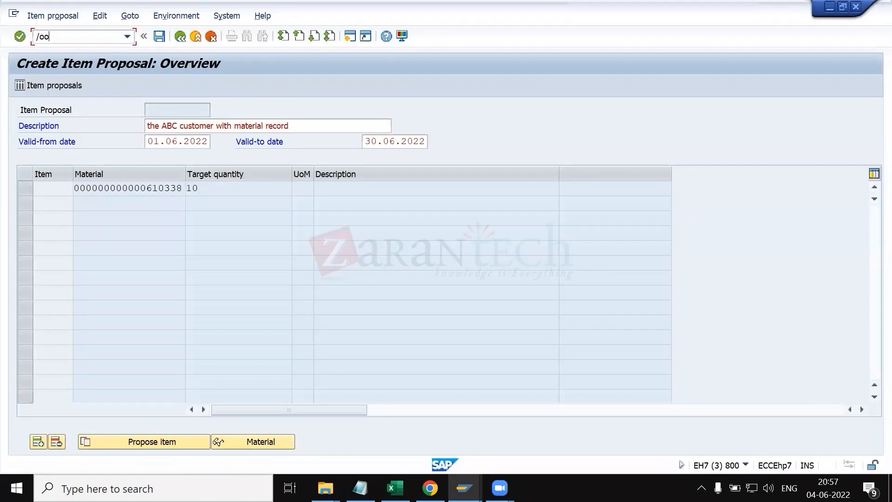
pyautogui.press('BackSpace')
pyautogui.write('vd51')
pyautogui.press('Return')
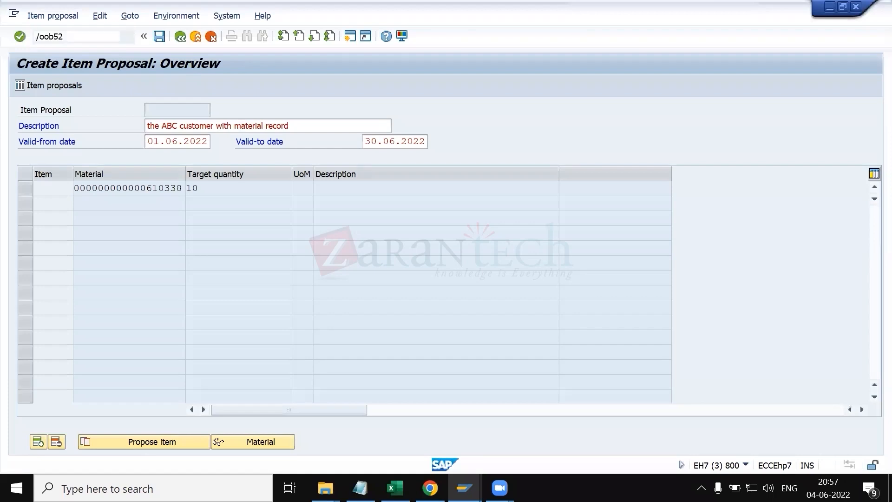
pyautogui.press('Return')
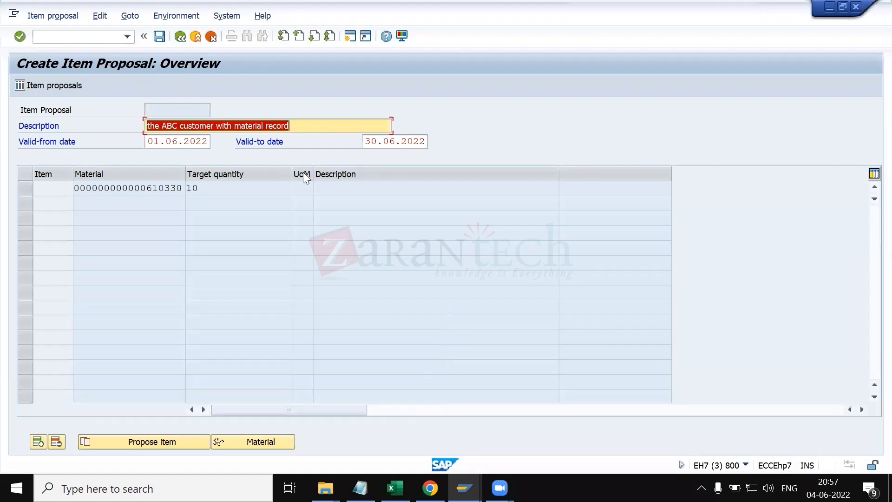
# Step: Switch to another session and open transaction OB52 for posting periods
pyautogui.hotkey('alt', 'Tab')
pyautogui.press('Tab')
pyautogui.press('Tab')
pyautogui.write('/nob52')
pyautogui.press('Return')
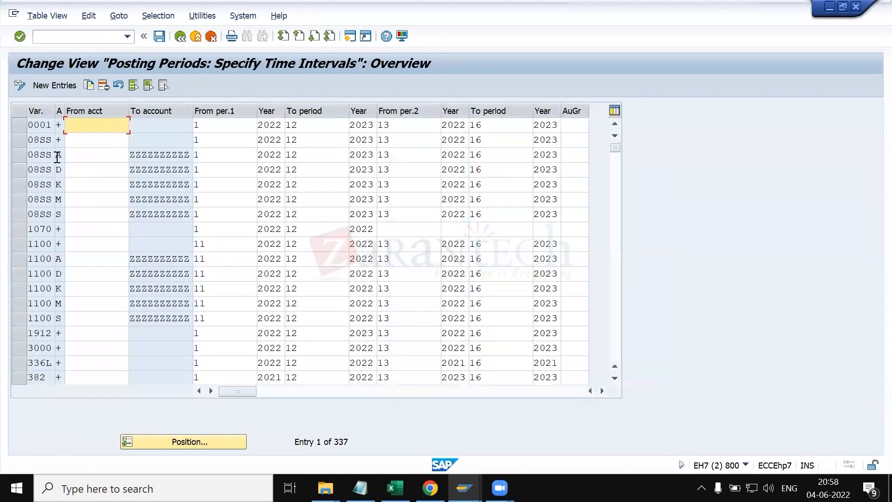
# Step: Position the posting period list on variant 55SP and select its entries
pyautogui.click(16, 140)
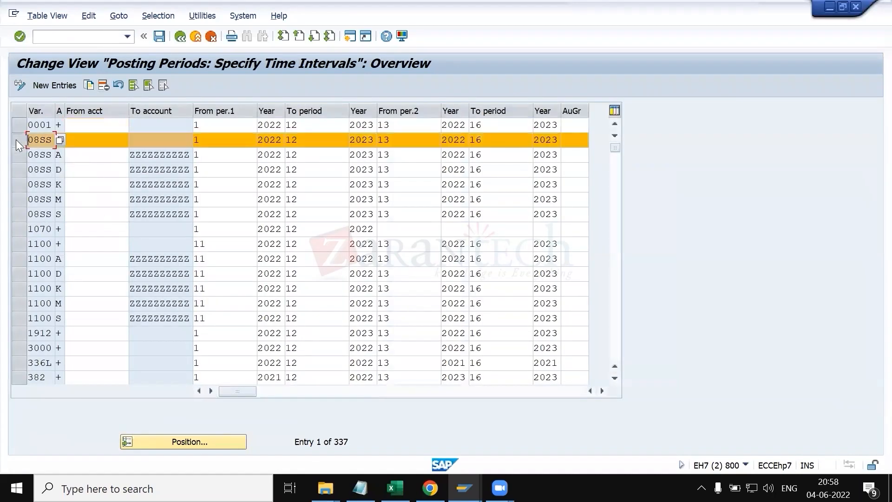
pyautogui.click(16, 139)
pyautogui.click(164, 440)
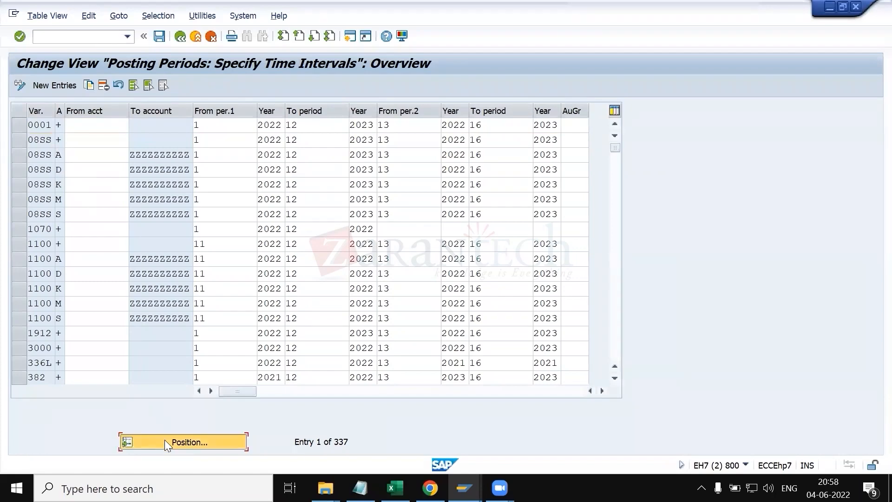
pyautogui.press('BackSpace')
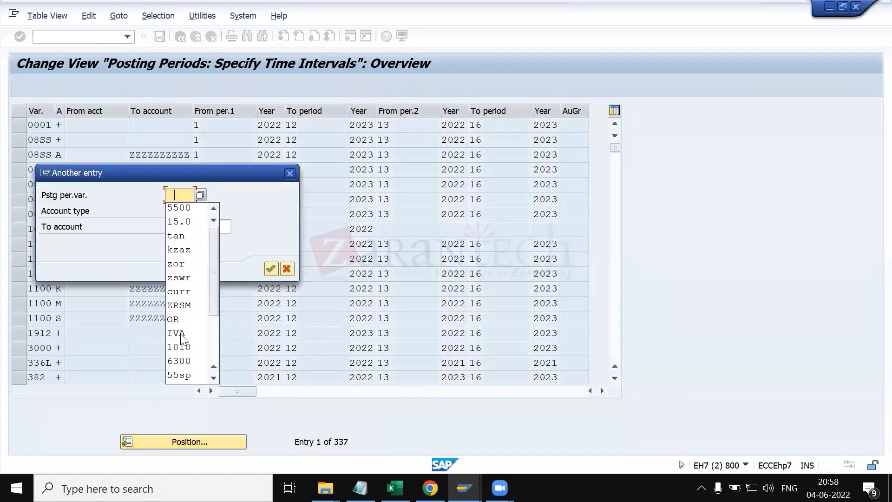
pyautogui.press('Down')
pyautogui.press('Return')
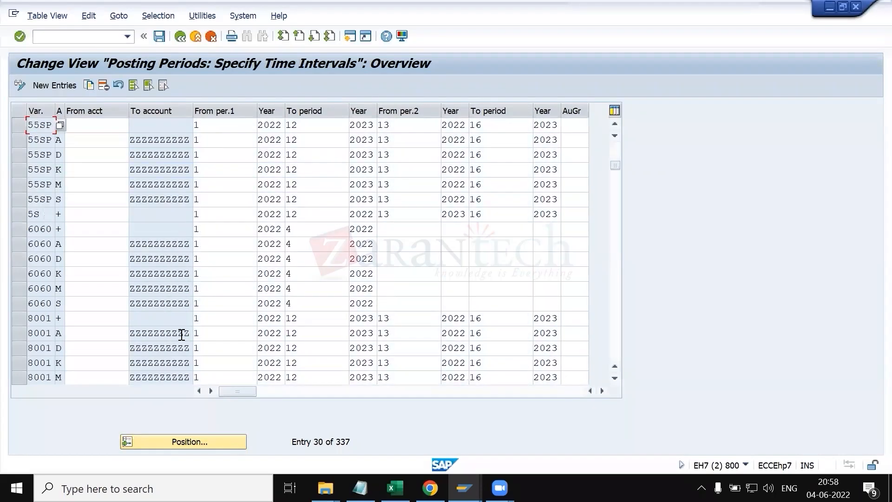
pyautogui.click(15, 125)
pyautogui.click(16, 139)
pyautogui.click(19, 159)
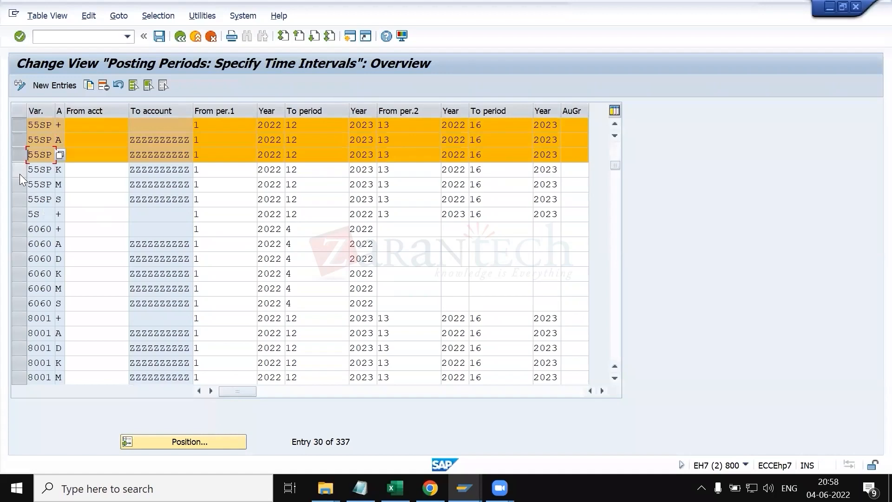
pyautogui.click(18, 173)
pyautogui.click(17, 182)
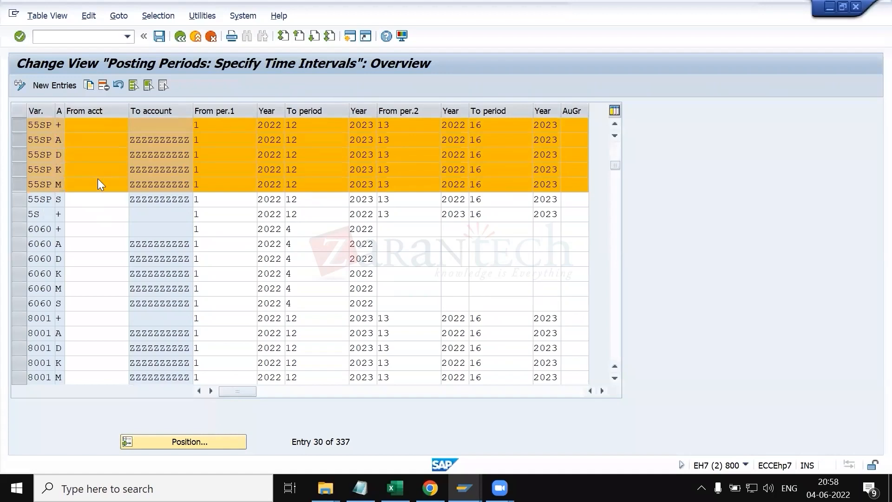
pyautogui.scroll(2, 99, 179)
# Step: Return to the item proposal and reopen the controlling area error's long text
pyautogui.hotkey('alt', 'Tab')
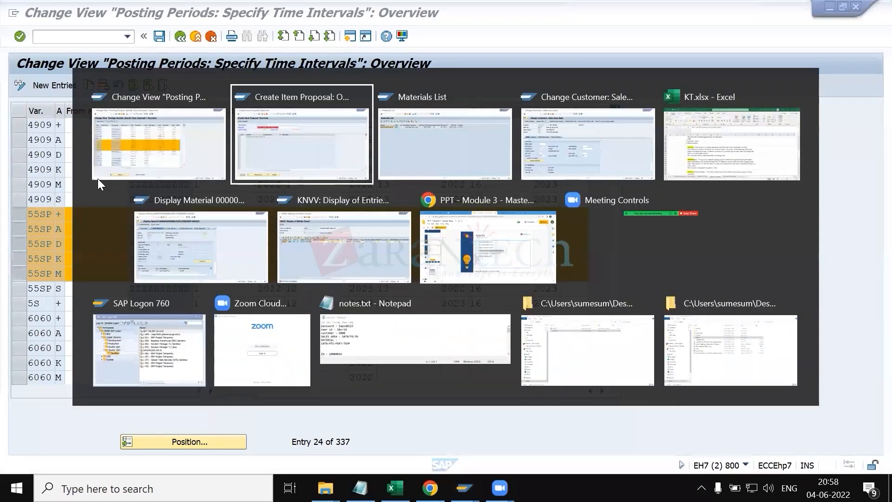
pyautogui.press('Return')
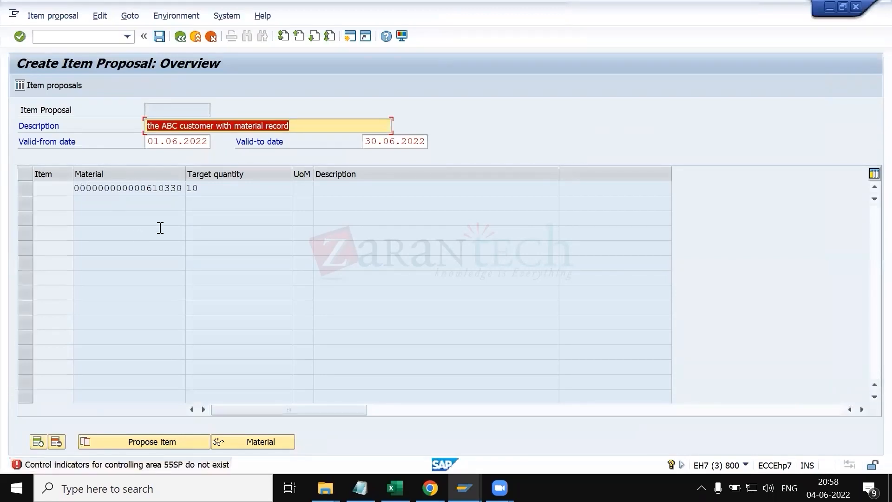
pyautogui.doubleClick(158, 470)
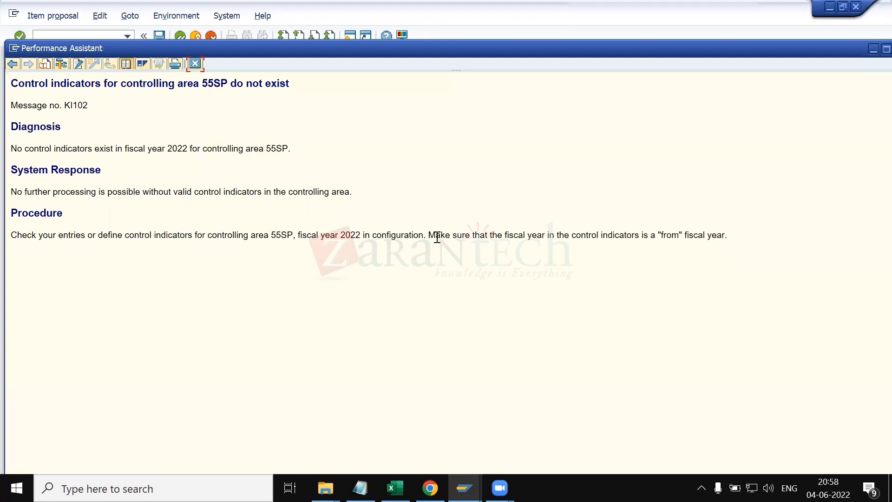
pyautogui.press('Escape')
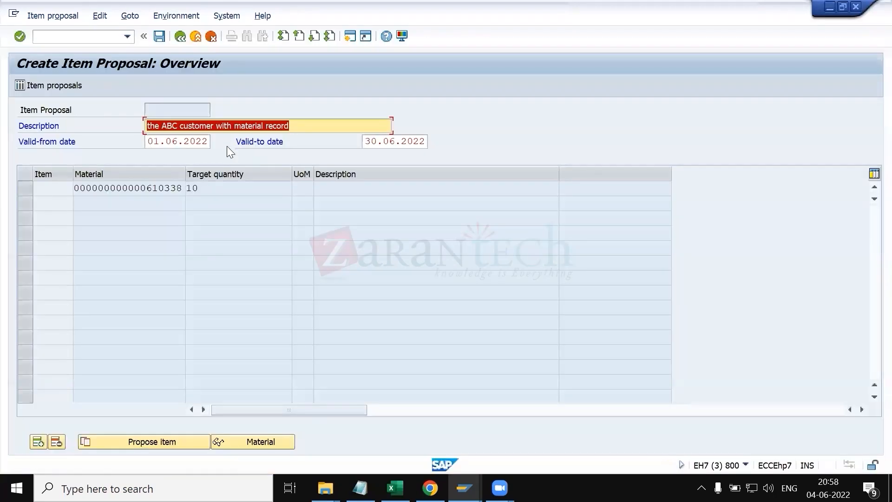
# Step: Change the valid-from date to 04.06.2022 and confirm the entries
pyautogui.click(198, 141)
pyautogui.press('BackSpace')
pyautogui.write('0')
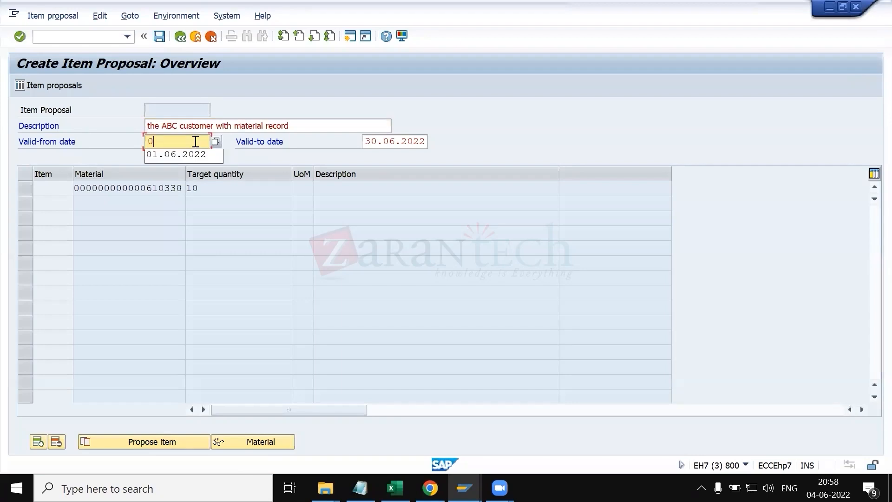
pyautogui.write('4.06.')
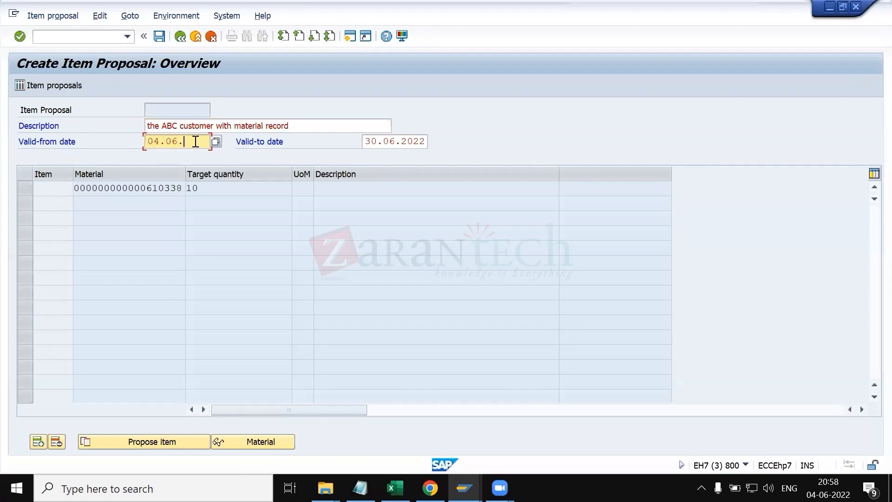
pyautogui.write('2022')
pyautogui.press('Return')
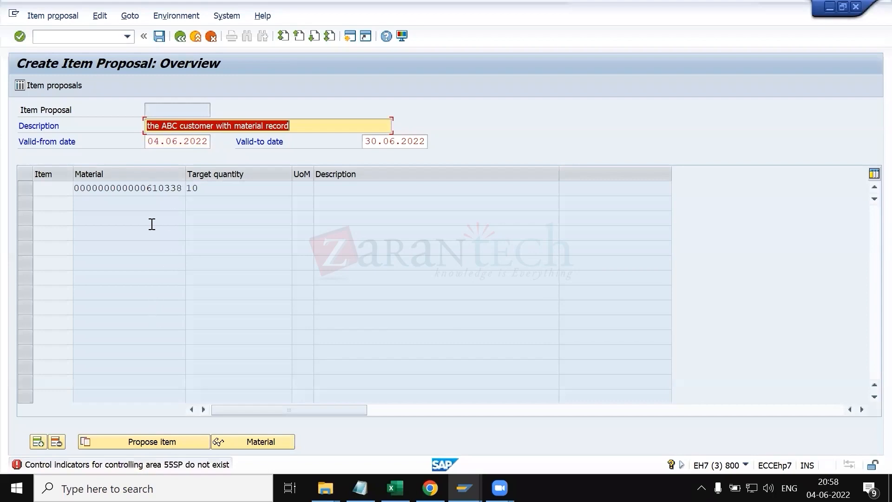
# Step: Exit the item proposal without saving and re-enter its overview from the initial screen with the same description and validity dates
pyautogui.click(181, 38)
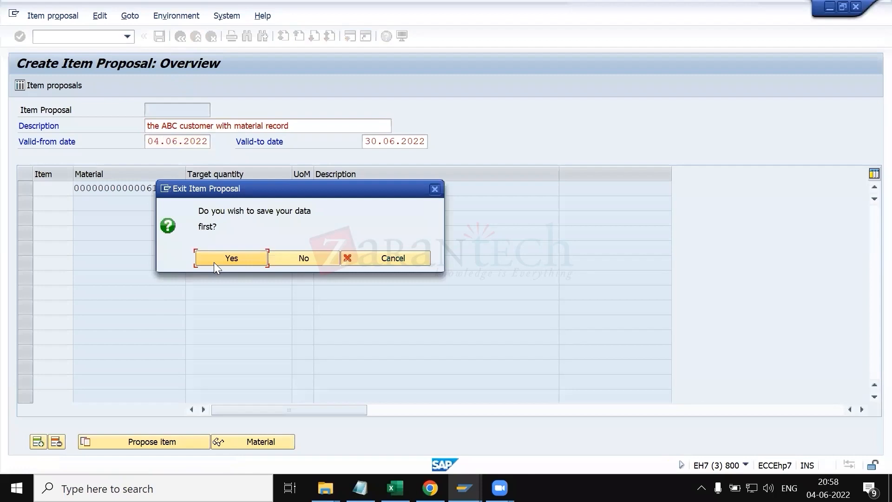
pyautogui.click(288, 257)
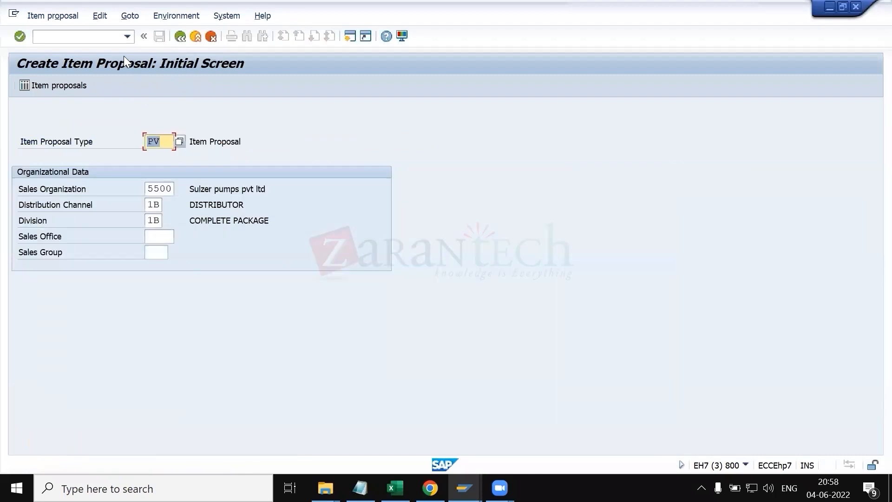
pyautogui.click(108, 37)
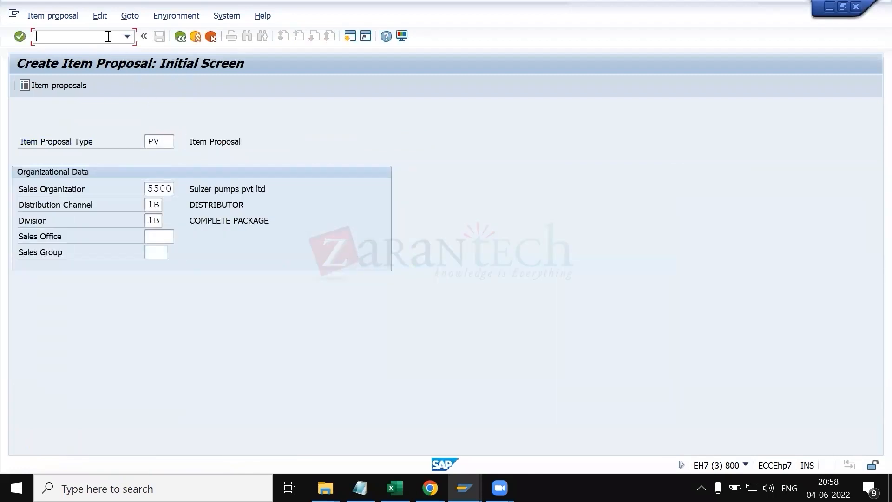
pyautogui.press('Return')
pyautogui.press('space')
pyautogui.press('Down')
pyautogui.press('Tab')
pyautogui.press('Tab')
pyautogui.press('space')
pyautogui.press('space')
pyautogui.press('Down')
pyautogui.hotkey('shift', 'Tab')
pyautogui.press('space')
pyautogui.press('Down')
pyautogui.press('Return')
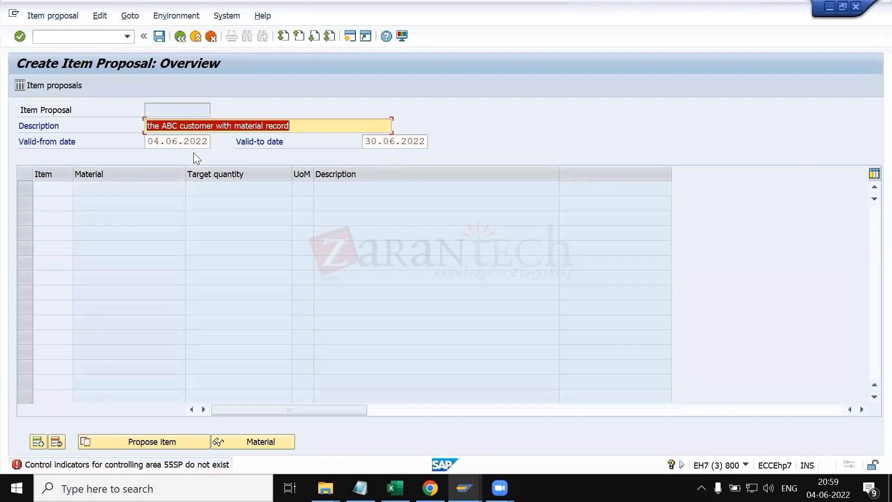
# Step: Open the long text of the controlling area 55SP error and close it again
pyautogui.doubleClick(118, 466)
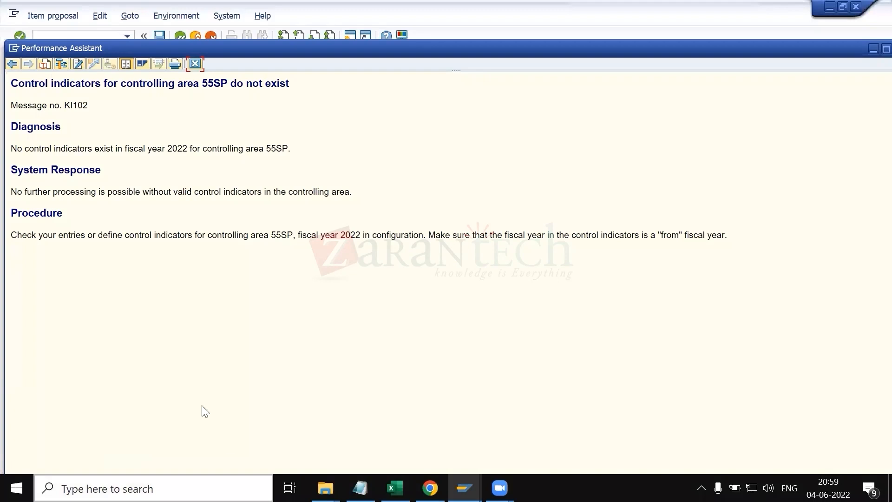
pyautogui.click(195, 63)
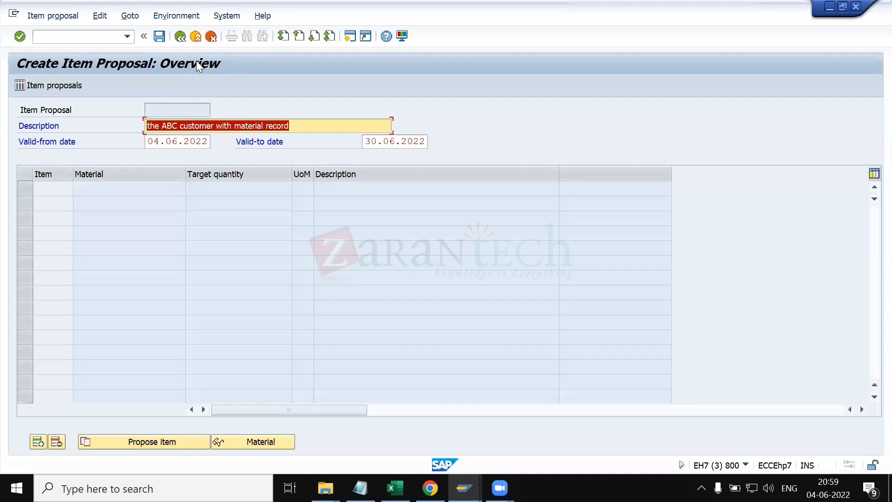
# Step: Exit the item proposal without saving its data
pyautogui.click(180, 37)
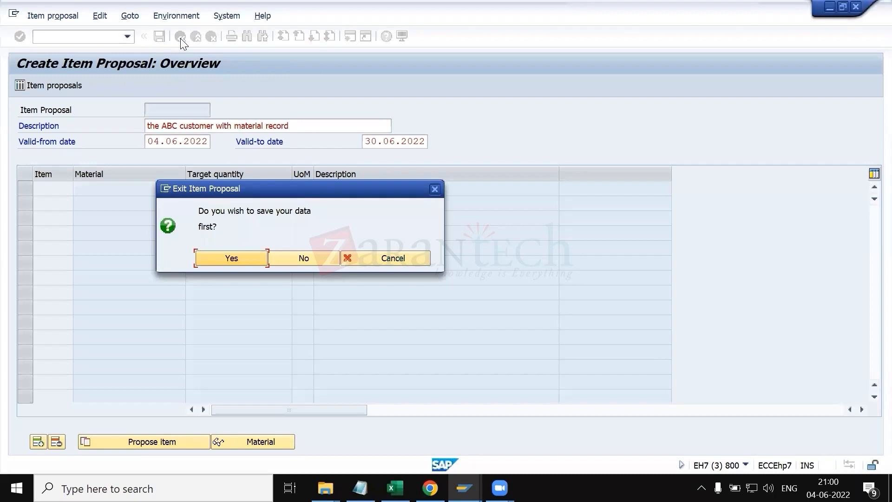
pyautogui.press('Tab')
pyautogui.press('Return')
pyautogui.click(108, 35)
pyautogui.write('/nvpe1')
pyautogui.press('Return')
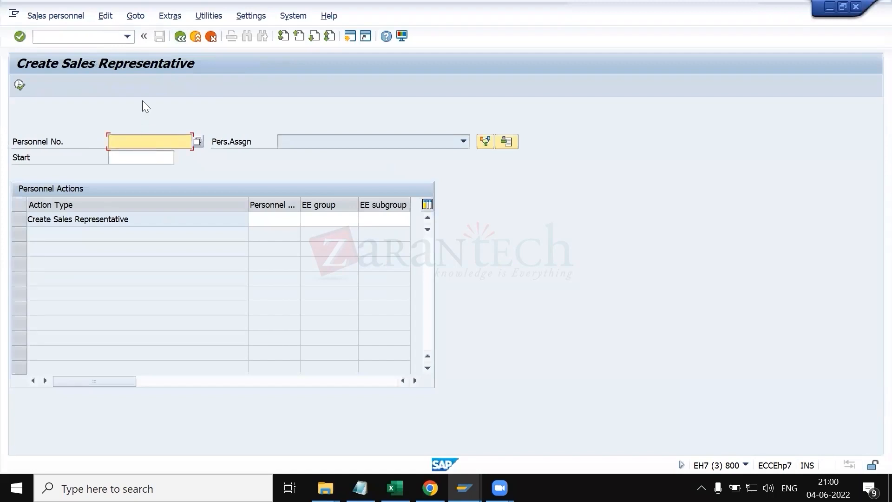
pyautogui.click(181, 36)
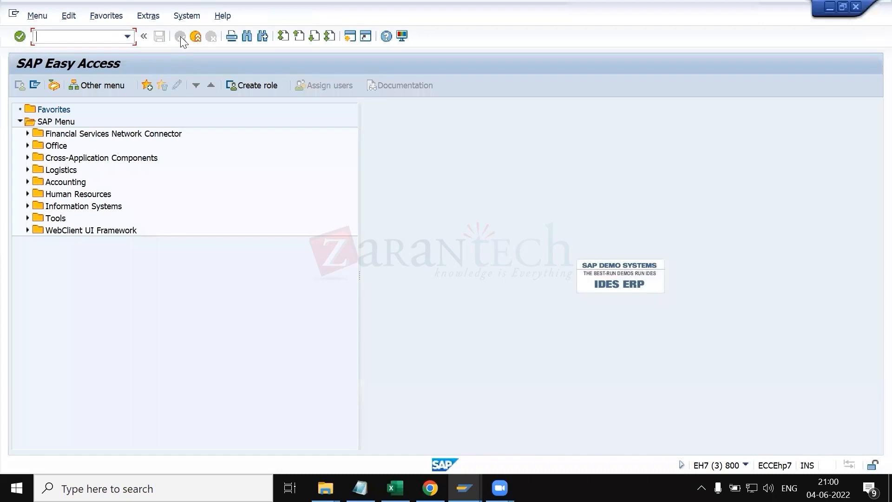
# Step: Open the basic data details of controlling area 55SP in transaction OKKP
pyautogui.write('okkp')
pyautogui.press('Return')
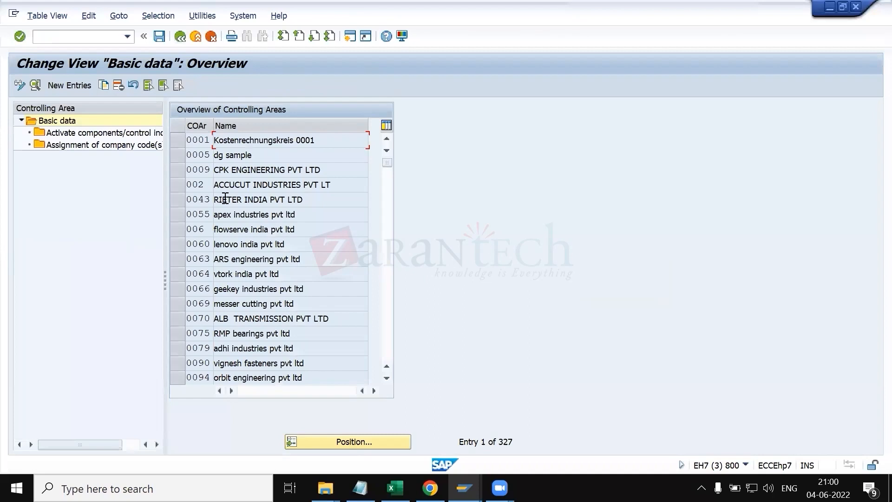
pyautogui.click(343, 439)
pyautogui.write('5500')
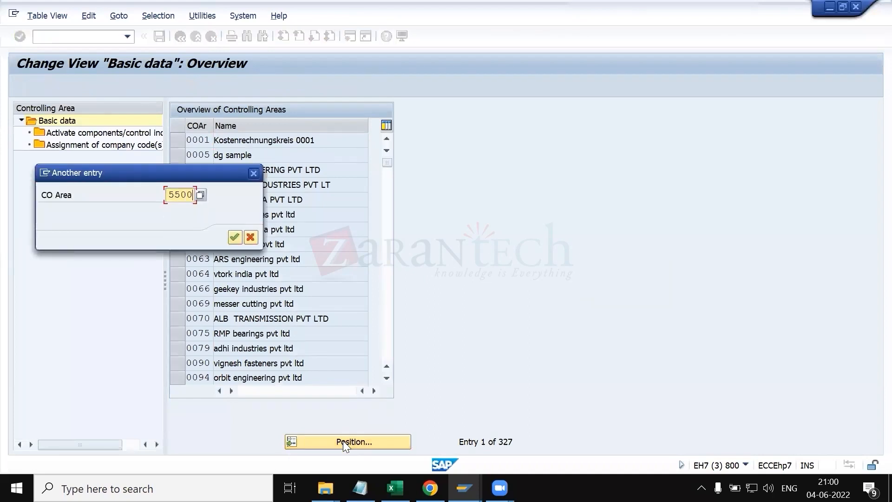
pyautogui.press('Return')
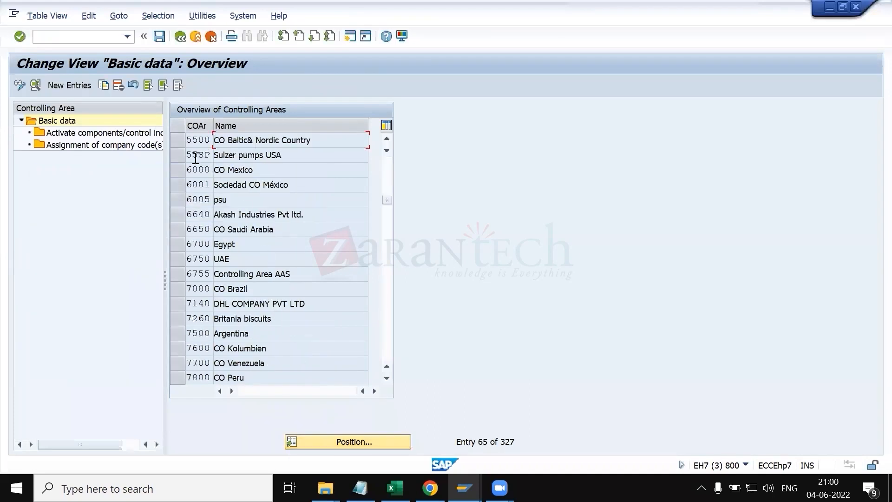
pyautogui.click(180, 153)
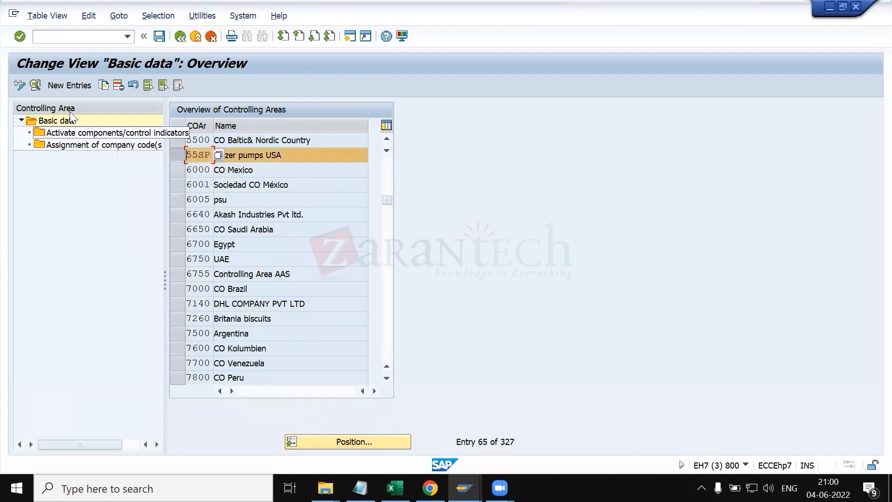
pyautogui.click(34, 83)
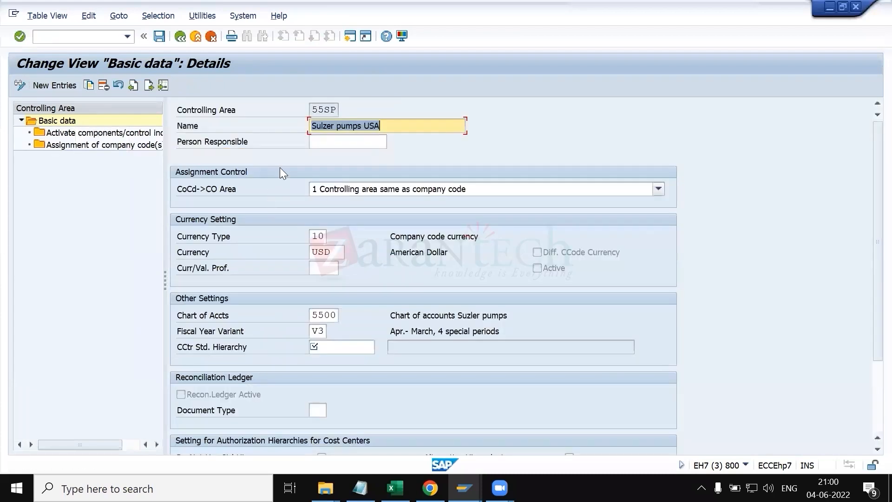
# Step: Try to look up a standard cost center hierarchy for controlling area 55SP
pyautogui.click(81, 134)
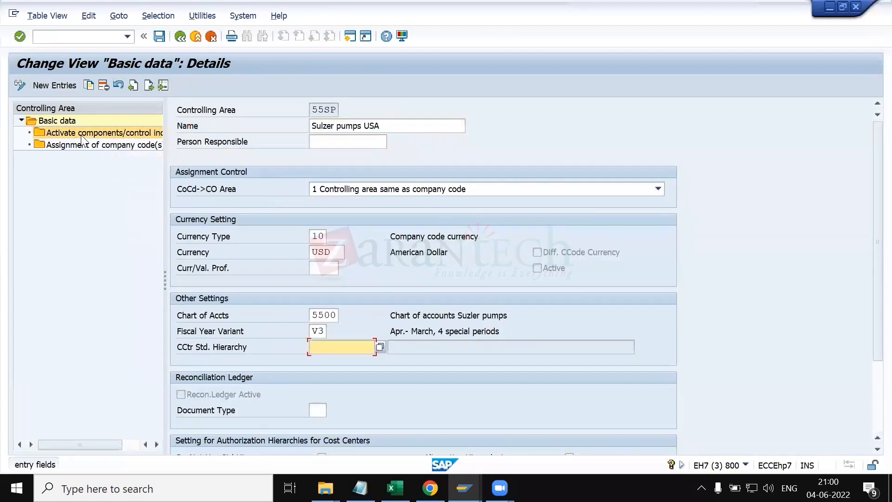
pyautogui.click(379, 347)
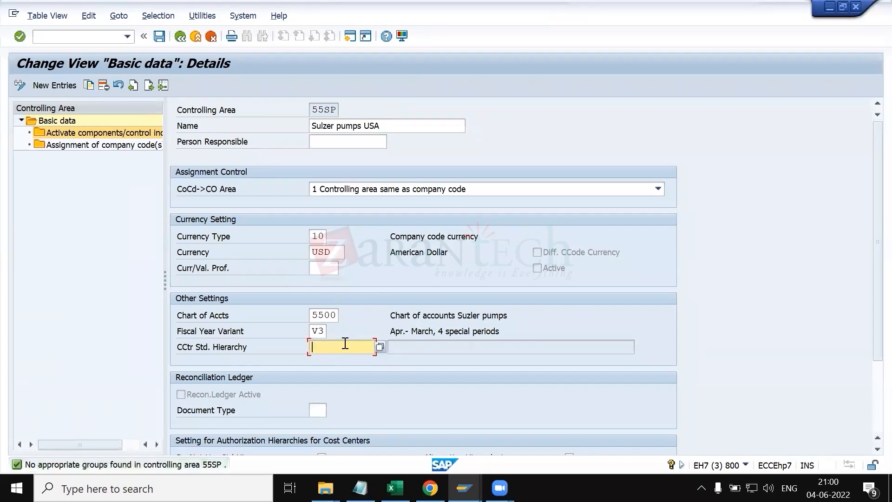
pyautogui.press('Return')
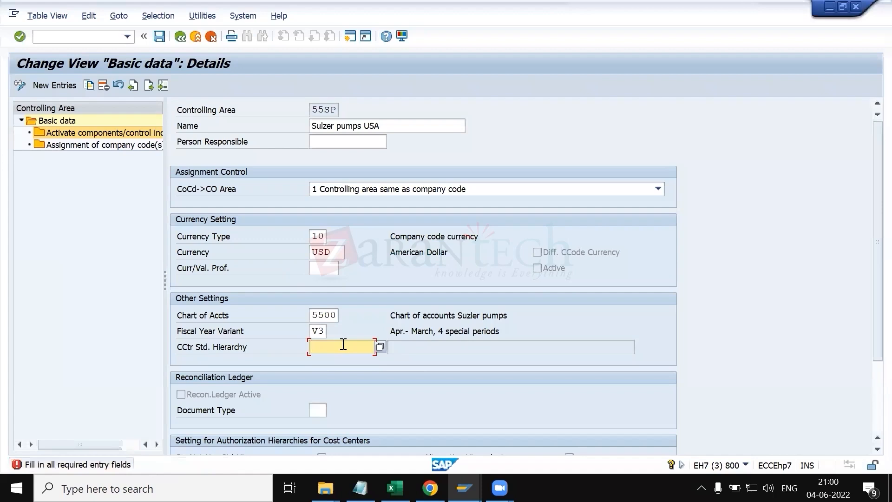
pyautogui.click(380, 346)
pyautogui.doubleClick(105, 144)
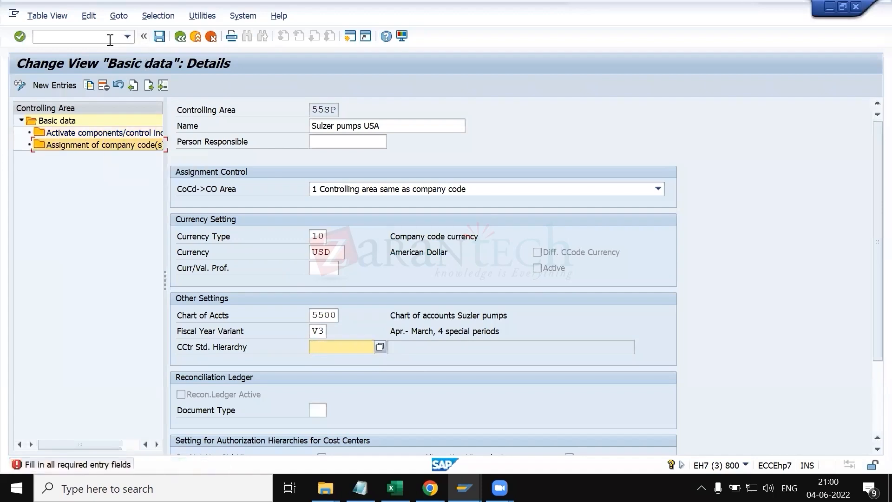
# Step: Leave the controlling area details and return to the overview of controlling areas
pyautogui.click(128, 37)
pyautogui.click(128, 37)
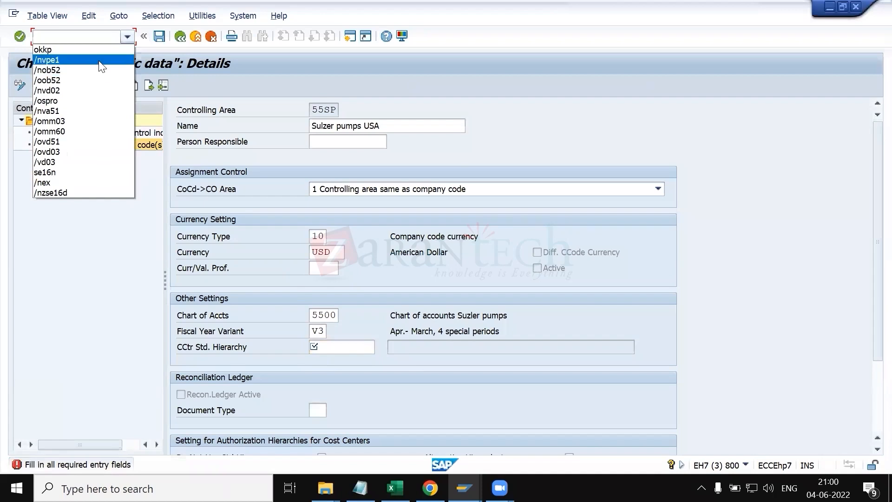
pyautogui.click(89, 51)
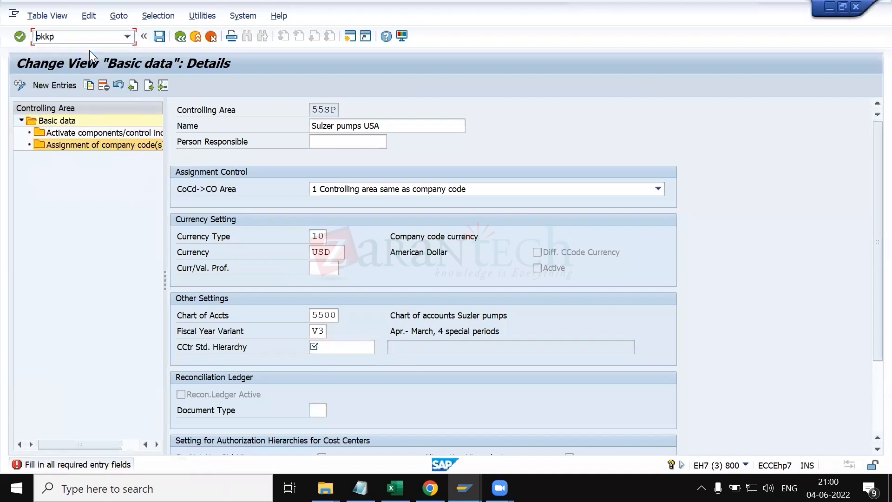
pyautogui.press('Home')
pyautogui.write('/n')
pyautogui.press('Return')
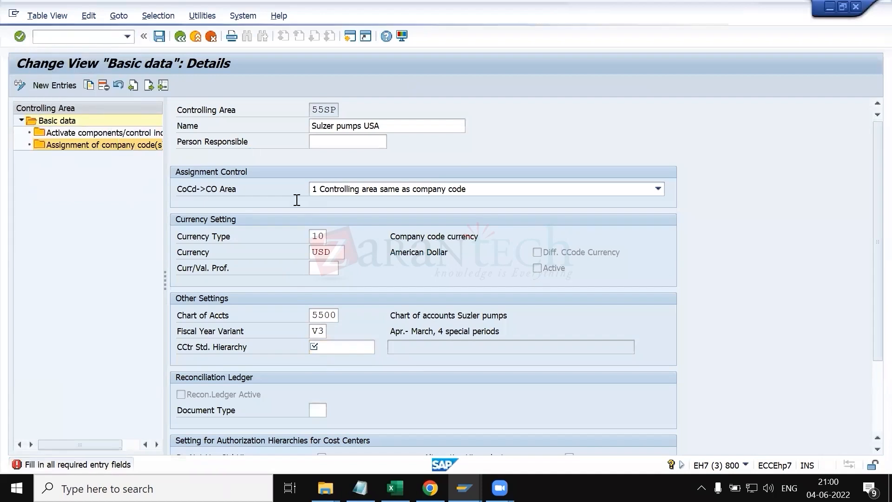
pyautogui.click(331, 441)
pyautogui.press('Down')
pyautogui.press('Down')
pyautogui.press('Return')
pyautogui.press('Return')
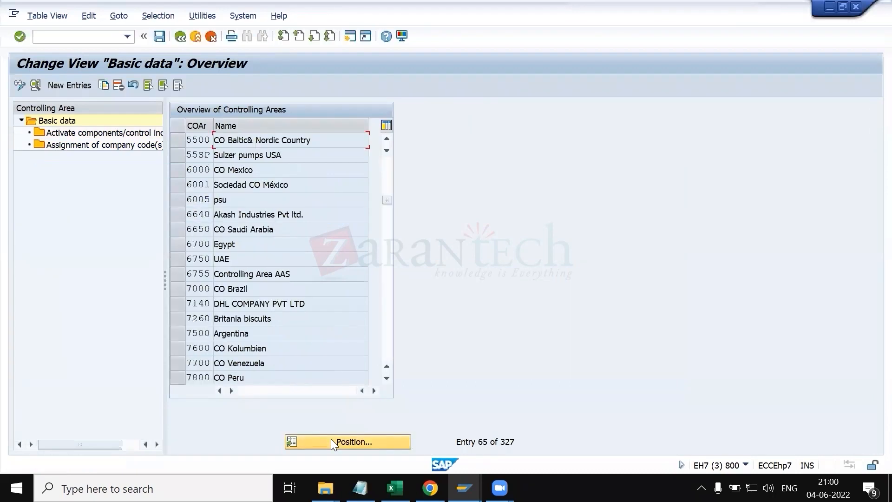
# Step: Check the company codes assigned to controlling area 55SP
pyautogui.click(179, 158)
pyautogui.doubleClick(108, 144)
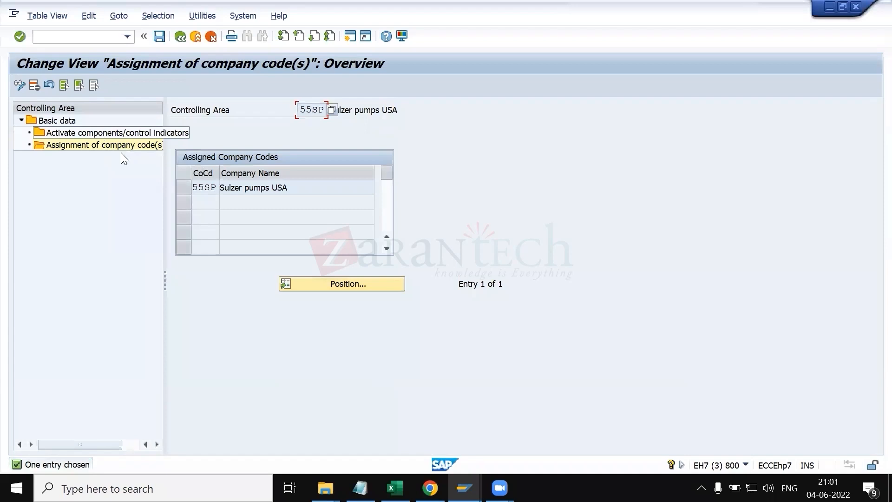
pyautogui.click(183, 186)
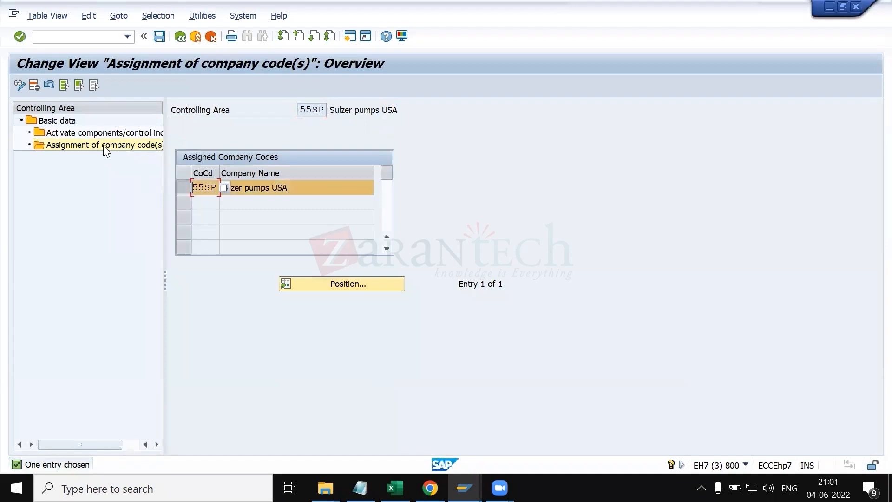
# Step: Add a new component activation entry for controlling area 55SP with fiscal year 2022 to 9999
pyautogui.doubleClick(74, 132)
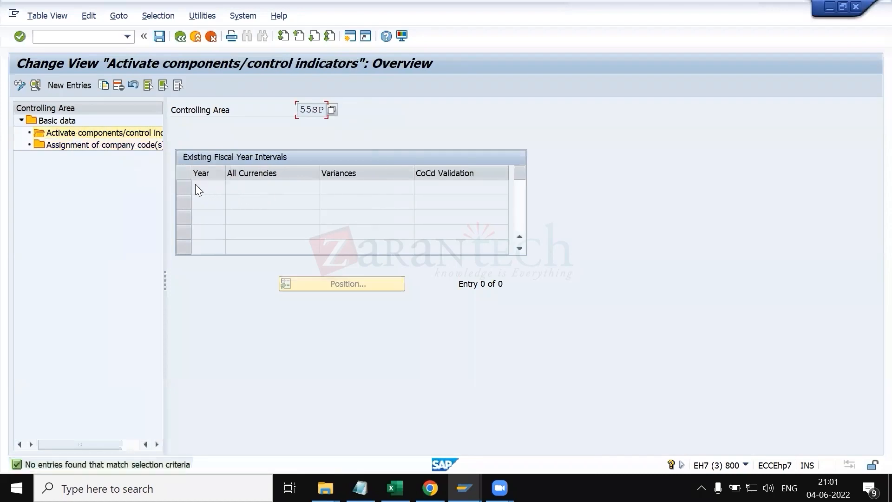
pyautogui.click(58, 86)
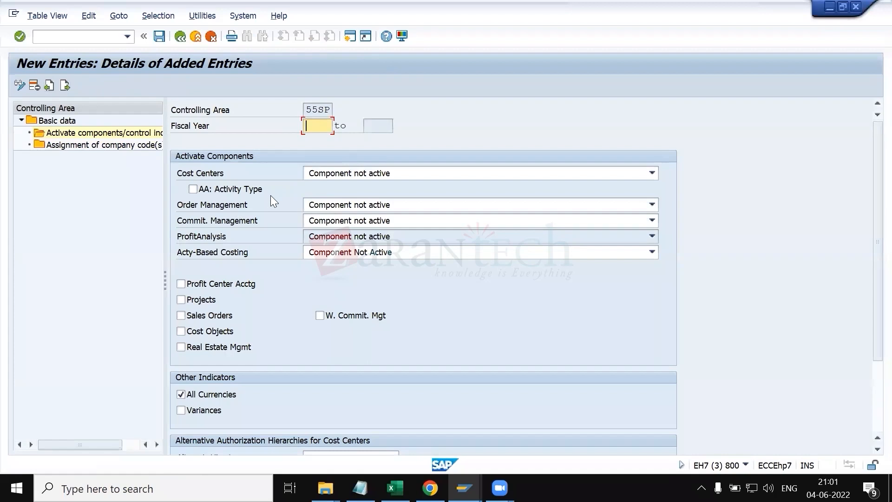
pyautogui.press('Down')
pyautogui.press('Return')
pyautogui.press('Return')
# Step: Activate cost centers, order management and commitment management, and set activity-based costing to parallel calculation
pyautogui.click(375, 174)
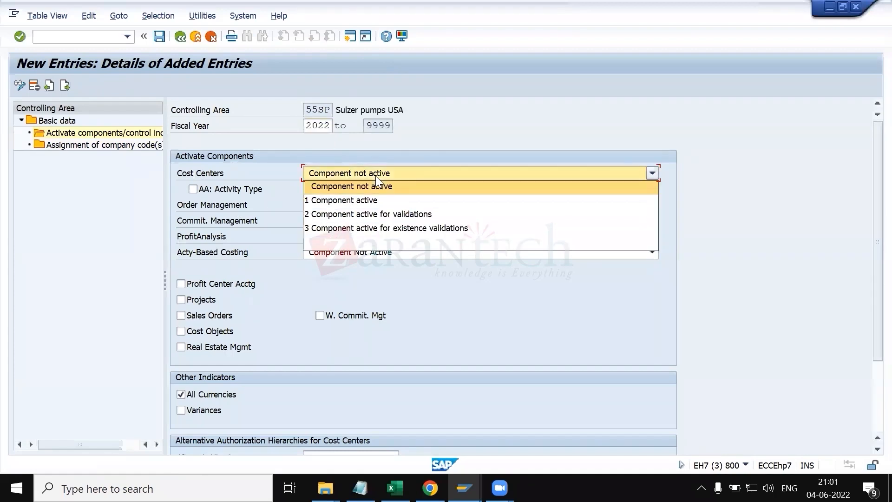
pyautogui.click(382, 199)
pyautogui.click(373, 205)
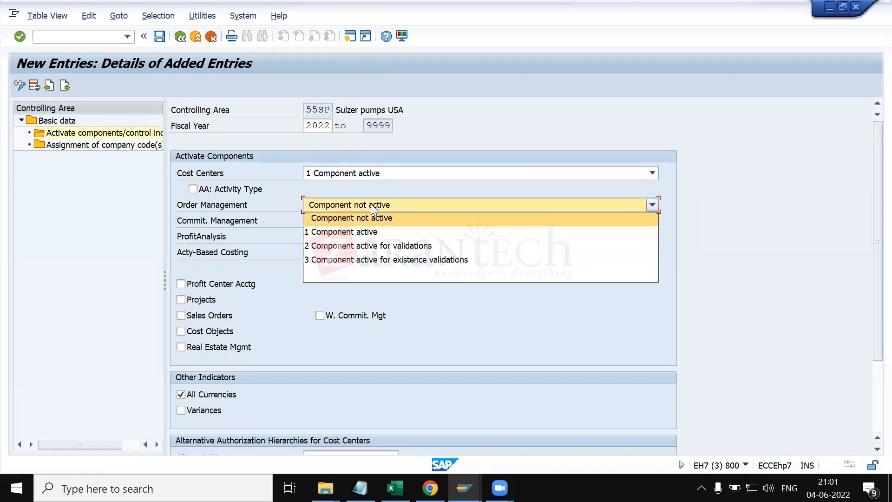
pyautogui.click(374, 231)
pyautogui.click(367, 222)
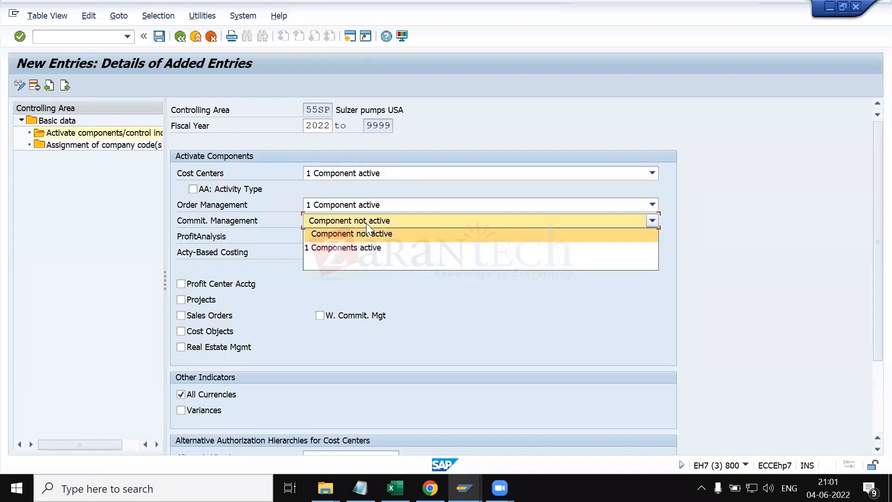
pyautogui.click(367, 248)
pyautogui.click(366, 252)
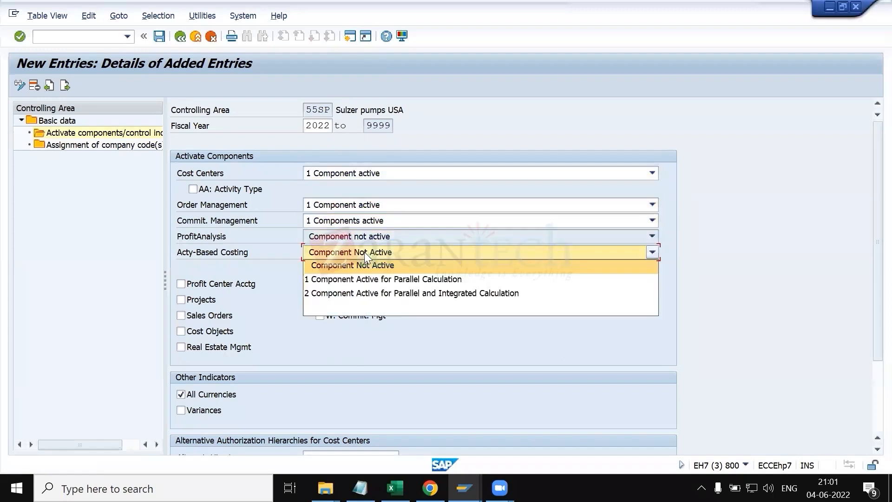
pyautogui.click(353, 281)
# Step: Save the component activation settings and acknowledge the critical transport notice
pyautogui.scroll(-3, 284, 387)
pyautogui.scroll(3, 285, 387)
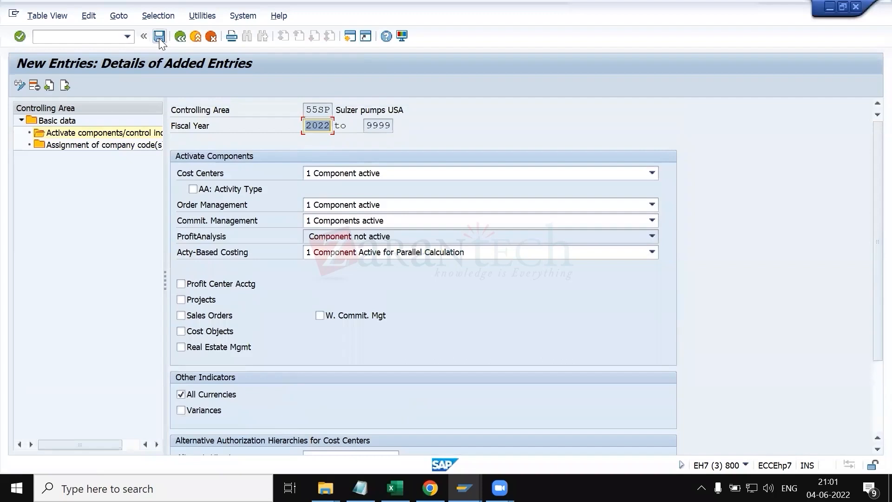
pyautogui.click(159, 36)
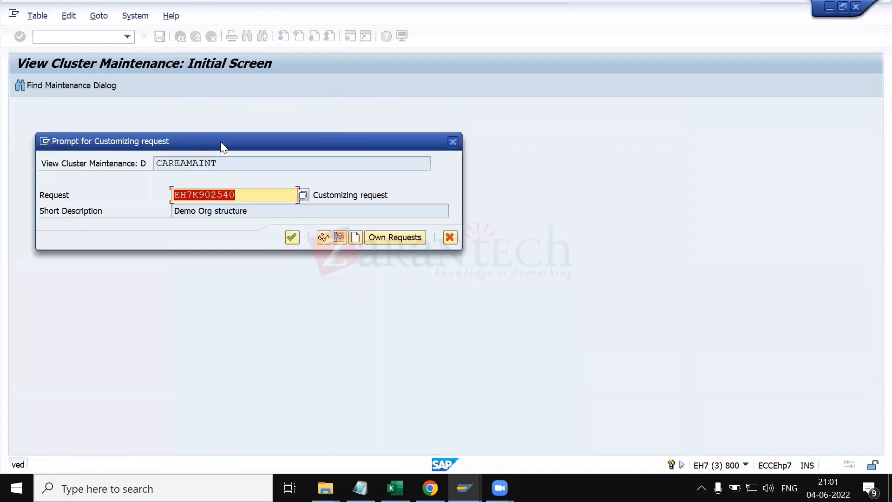
pyautogui.press('Return')
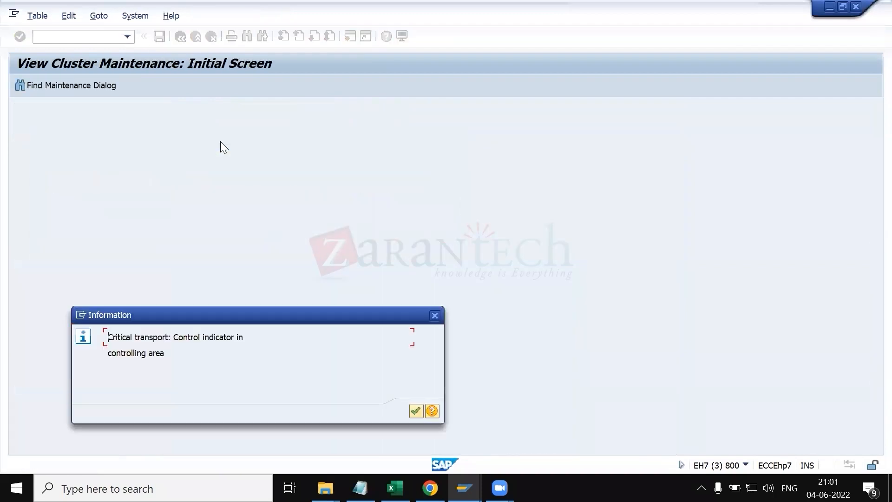
pyautogui.press('Return')
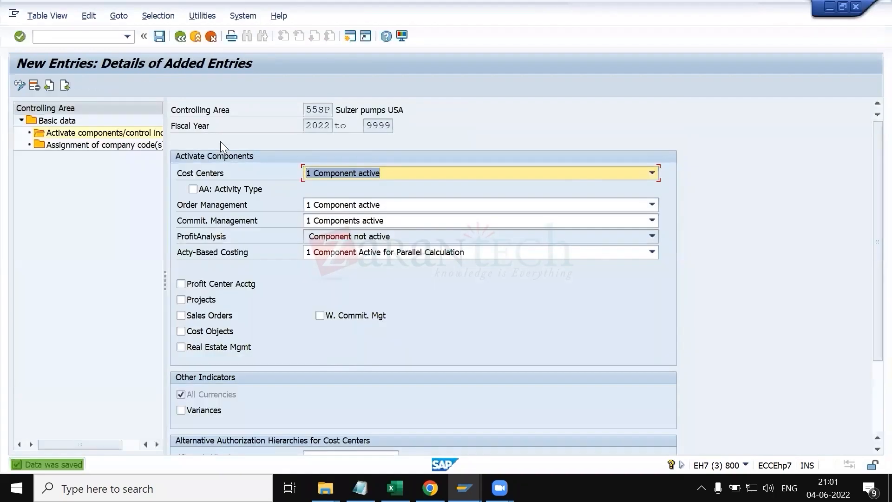
pyautogui.click(107, 36)
pyautogui.write('/')
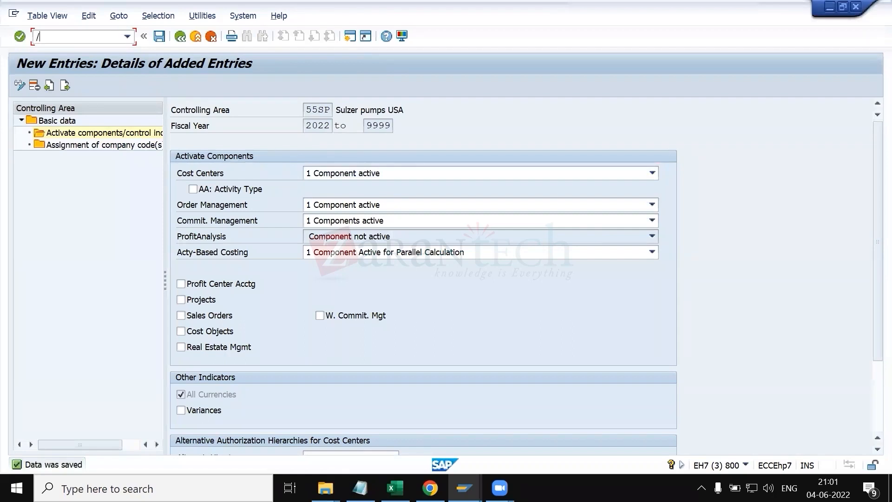
pyautogui.write('ova')
pyautogui.press('Return')
pyautogui.press('Return')
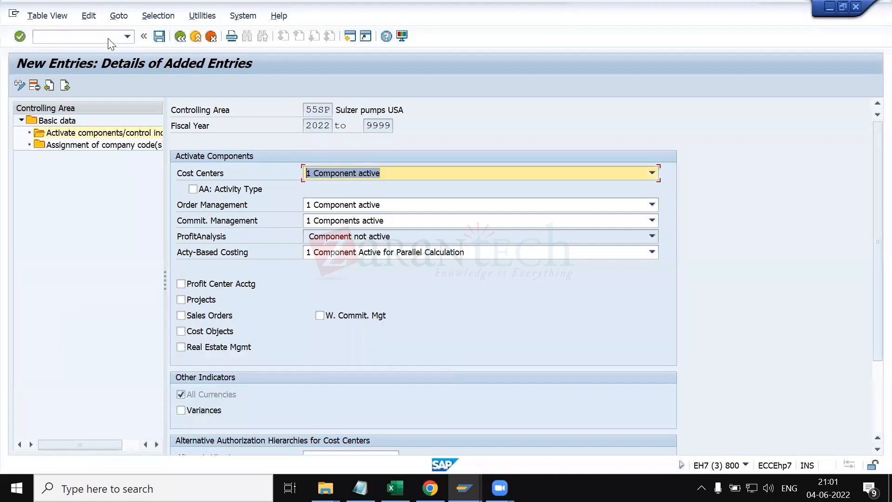
# Step: Switch to the customer session and start creating an item proposal of type PV for sales area 5500/1B/1B
pyautogui.hotkey('alt', 'Tab')
pyautogui.press('Tab')
pyautogui.hotkey('alt', 'Tab')
pyautogui.press('Tab')
pyautogui.press('Tab')
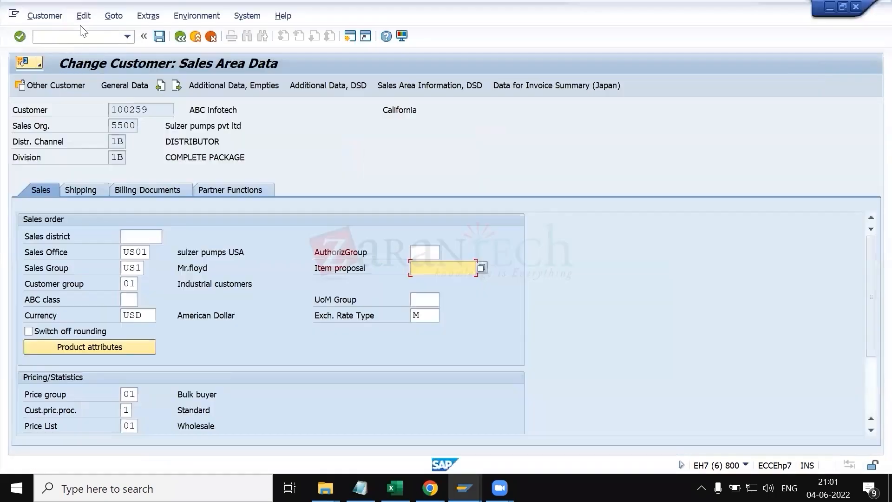
pyautogui.click(84, 36)
pyautogui.write('/nva')
pyautogui.press('Return')
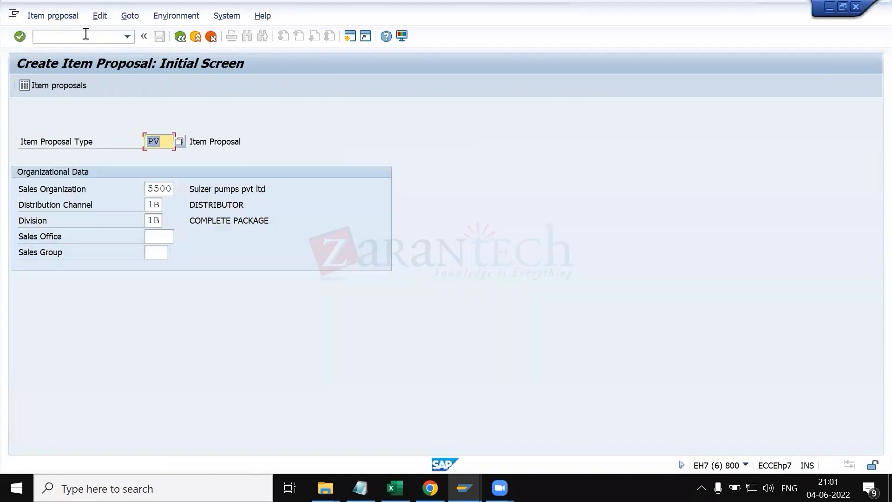
pyautogui.press('Return')
# Step: Enter the description 'the ABC customer with material record' and validity from 04.06.2022 to 30.06.2022
pyautogui.press('Down')
pyautogui.press('Return')
pyautogui.press('Tab')
pyautogui.press('Down')
pyautogui.press('Return')
pyautogui.press('Tab')
pyautogui.press('Down')
pyautogui.press('Return')
# Step: Add material 610338 with target quantity 10 as the first item of the proposal
pyautogui.press('Tab')
pyautogui.press('Down')
pyautogui.press('Return')
pyautogui.press('Tab')
pyautogui.press('Down')
pyautogui.press('Return')
pyautogui.press('Return')
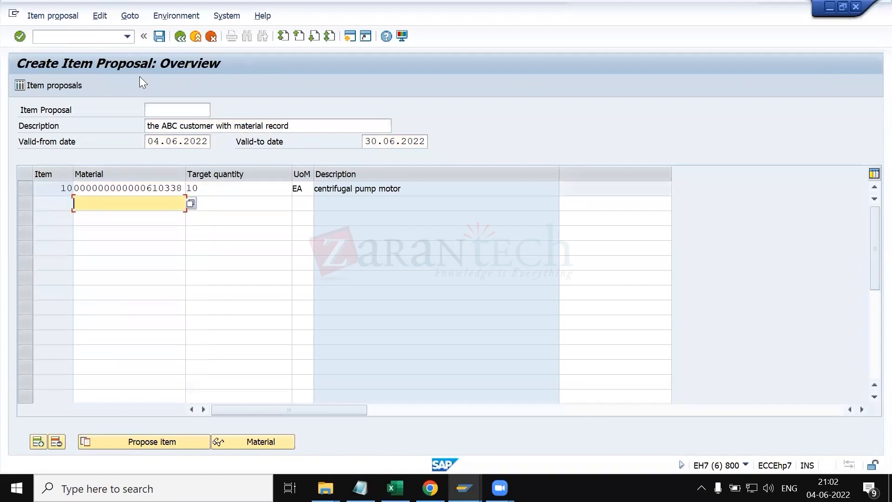
# Step: Switch between windows and open the notes text file to scroll through it
pyautogui.hotkey('alt', 'Tab')
pyautogui.hotkey('alt', 'Tab')
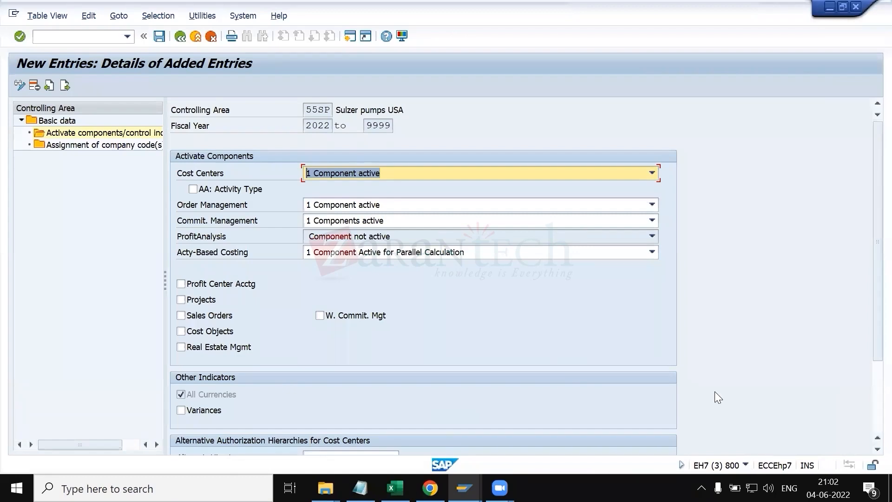
pyautogui.hotkey('alt', 'Tab')
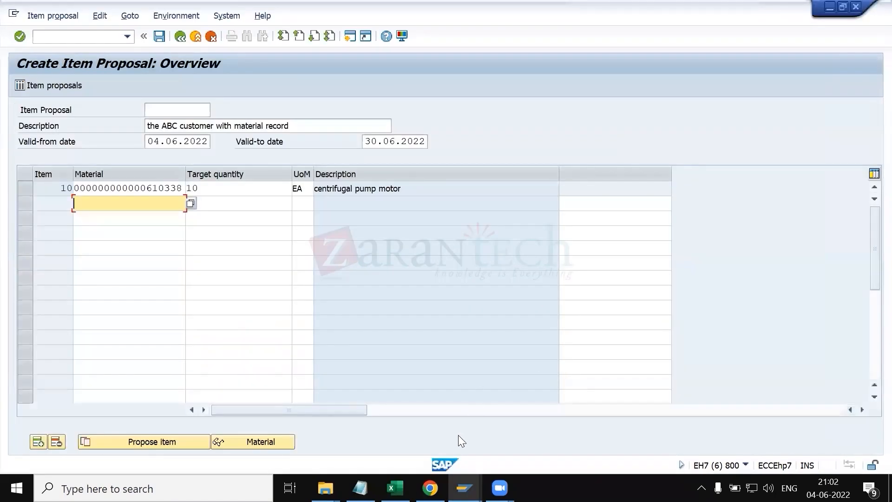
pyautogui.click(360, 488)
pyautogui.scroll(-15, 367, 355)
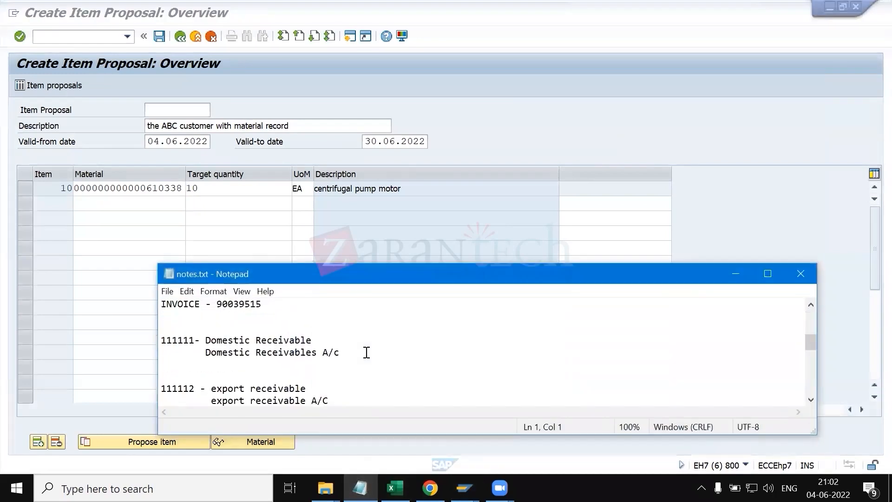
# Step: Scroll through the notes file and cycle between the open SAP sessions, returning to the item proposal
pyautogui.scroll(5, 393, 361)
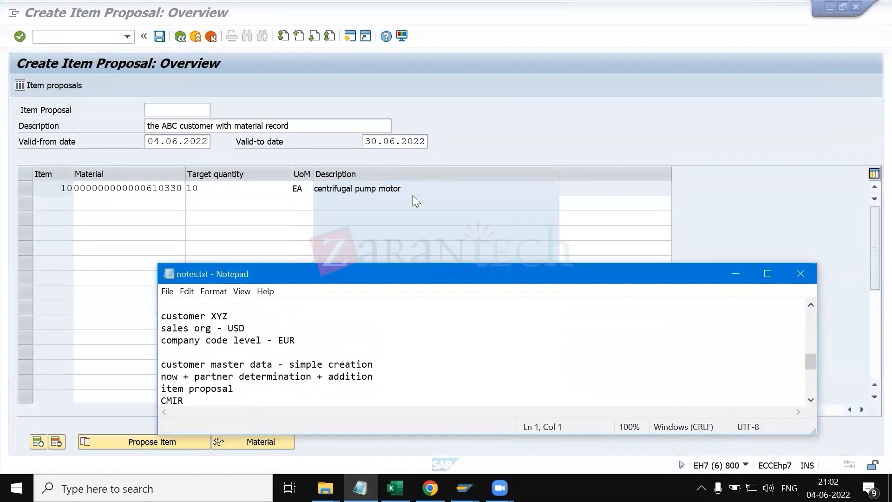
pyautogui.click(412, 191)
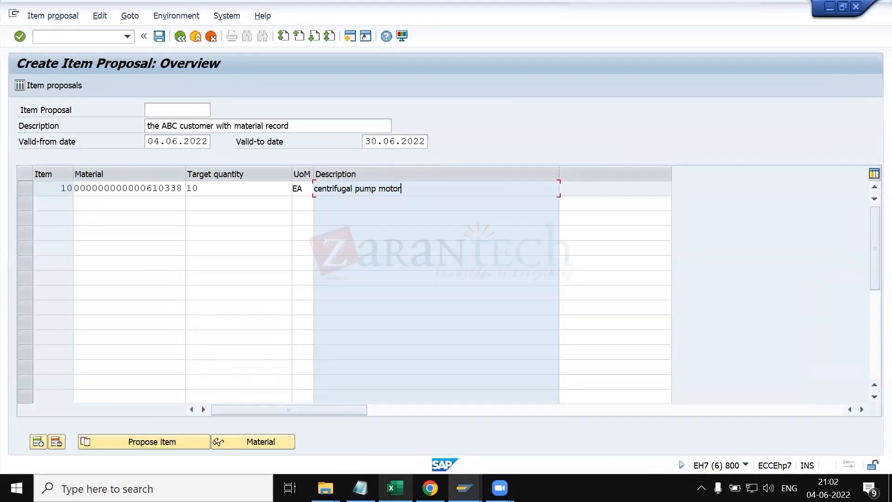
pyautogui.moveTo(464, 488)
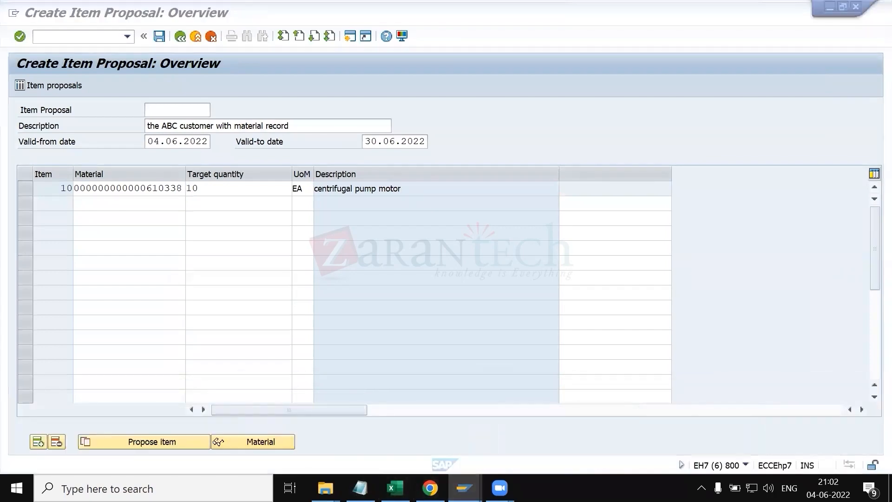
pyautogui.click(329, 442)
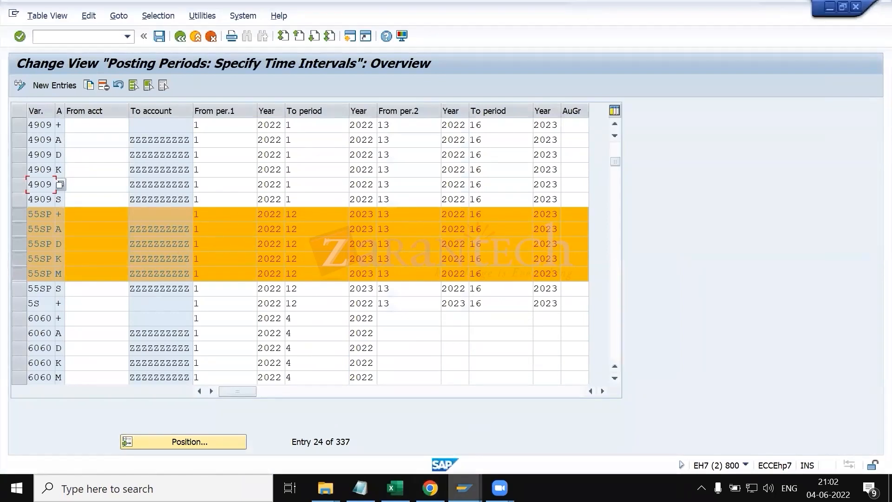
pyautogui.click(464, 488)
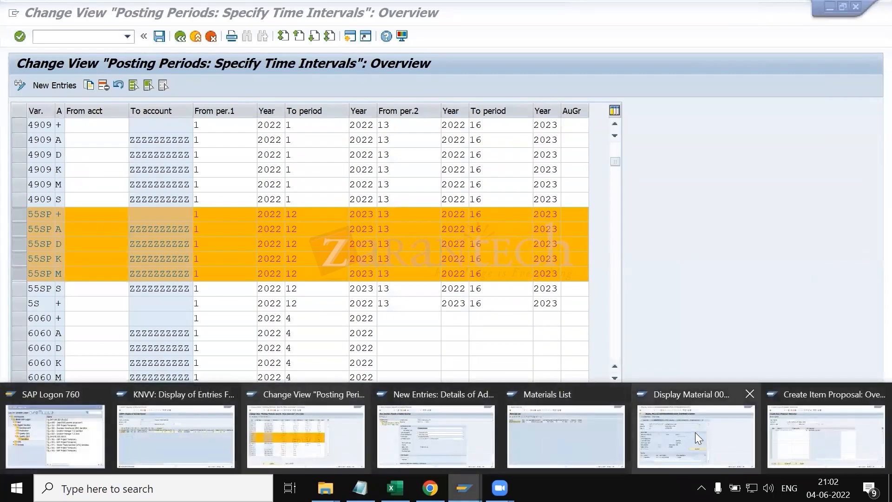
pyautogui.click(795, 425)
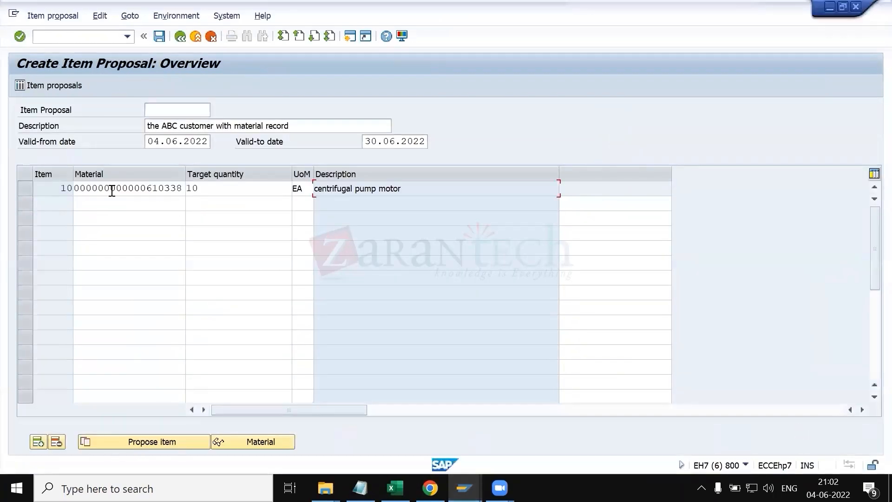
# Step: Open the list of existing item proposals and return to the item proposal overview
pyautogui.click(22, 191)
pyautogui.click(58, 85)
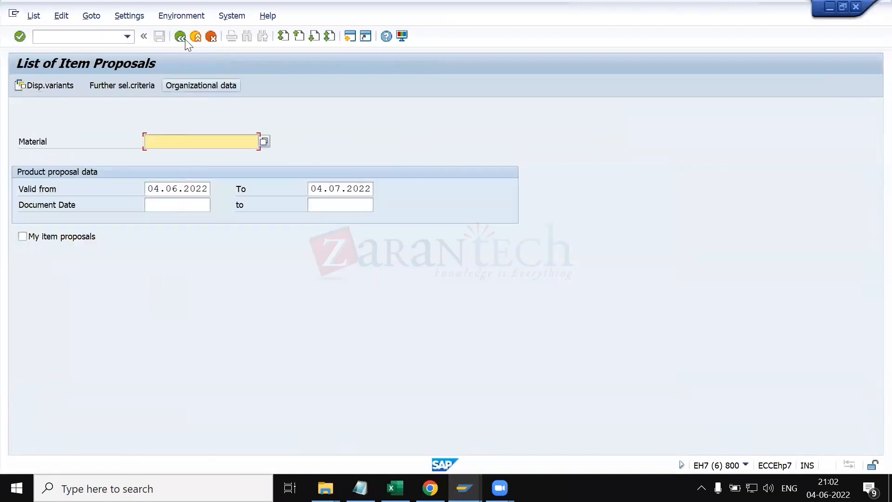
pyautogui.click(182, 37)
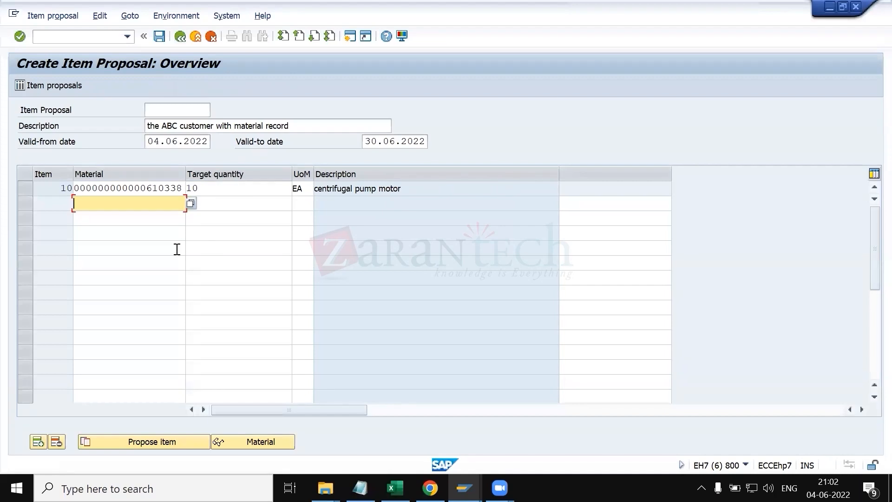
# Step: Display the material master of item 10 from the proposal and go back to the overview
pyautogui.click(25, 186)
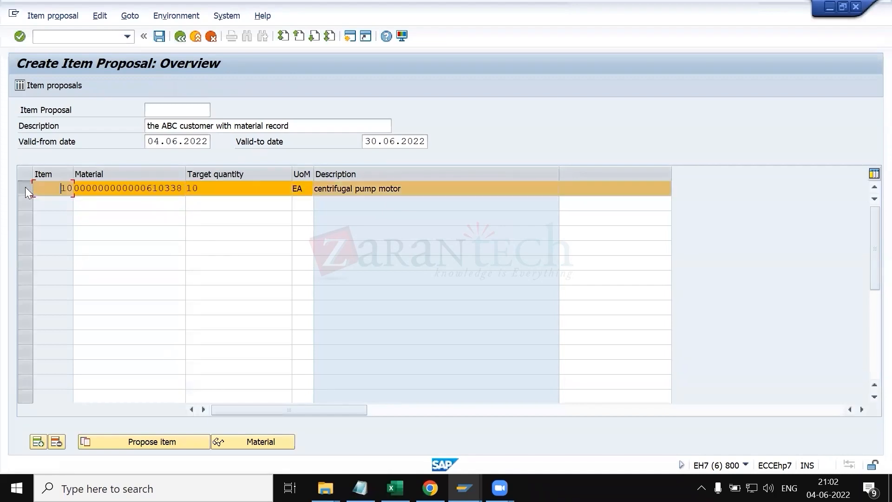
pyautogui.click(229, 444)
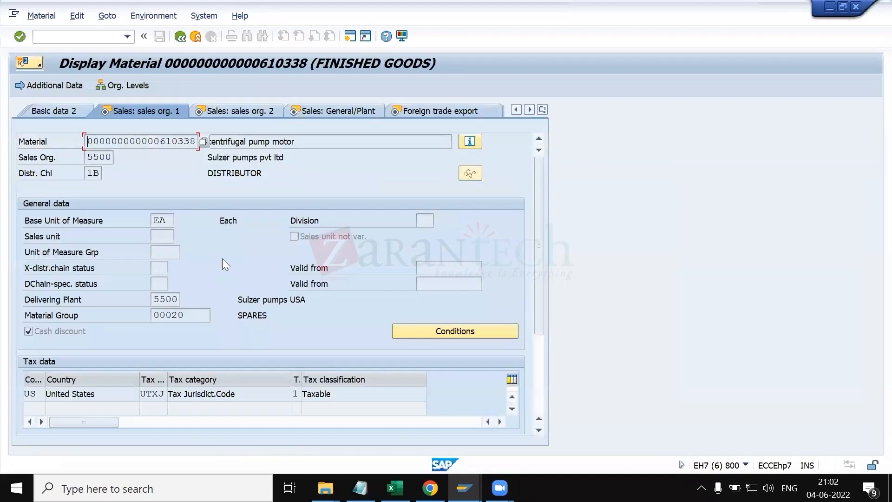
pyautogui.click(361, 114)
pyautogui.click(195, 37)
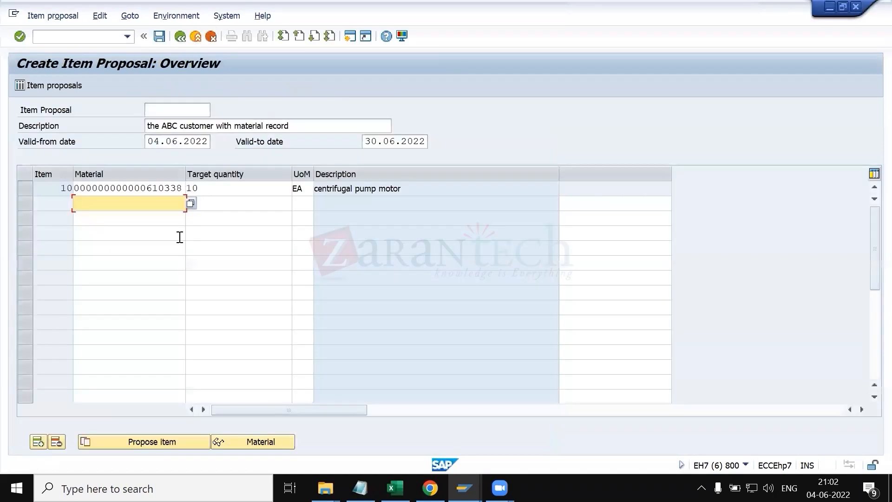
# Step: Open the Propose Items dialog for item 10 and close it without proposing anything
pyautogui.click(26, 187)
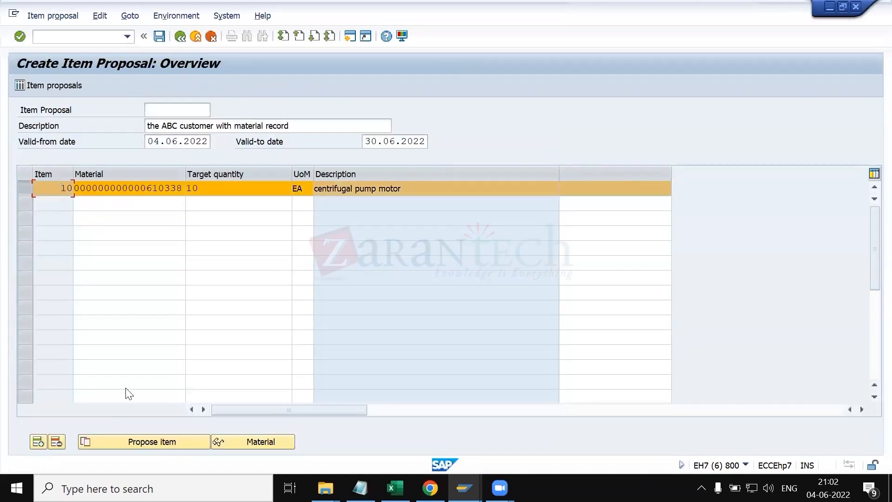
pyautogui.click(147, 442)
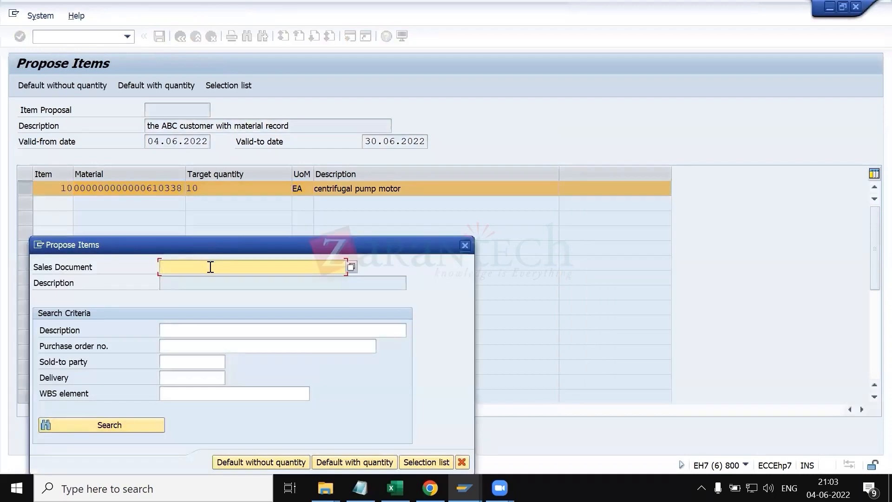
pyautogui.moveTo(199, 243); pyautogui.dragTo(235, 228)
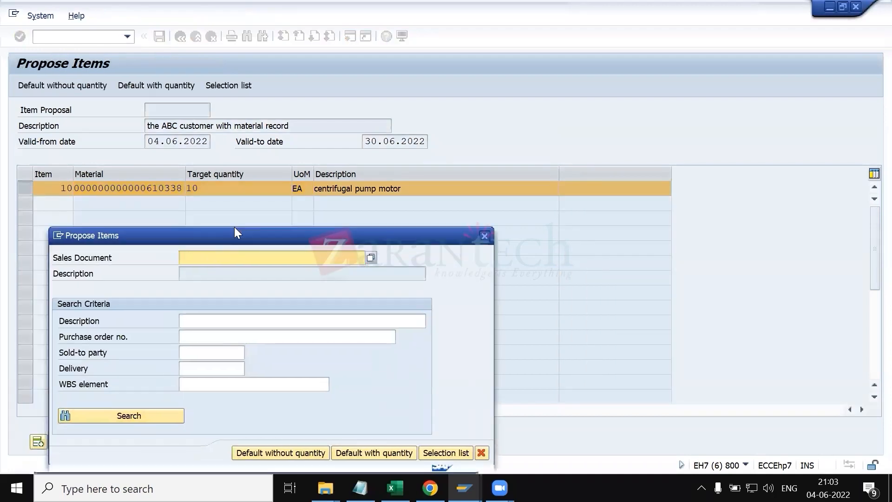
pyautogui.moveTo(328, 148); pyautogui.dragTo(328, 147)
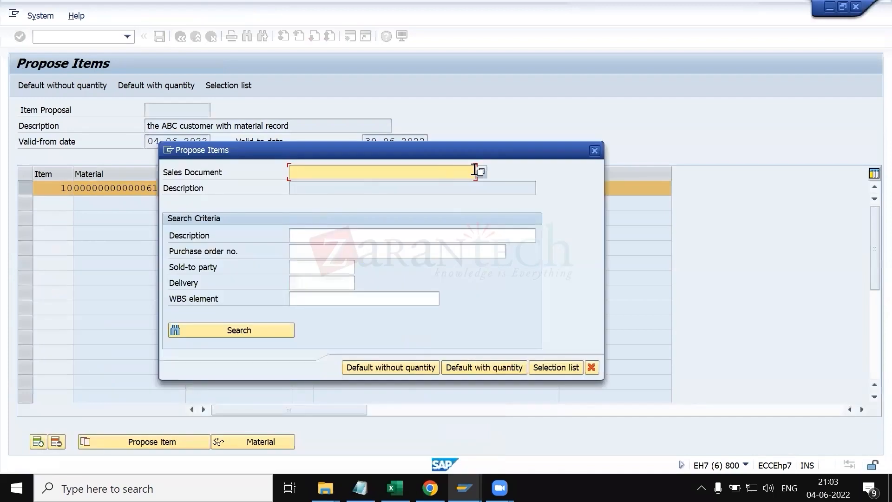
pyautogui.click(594, 150)
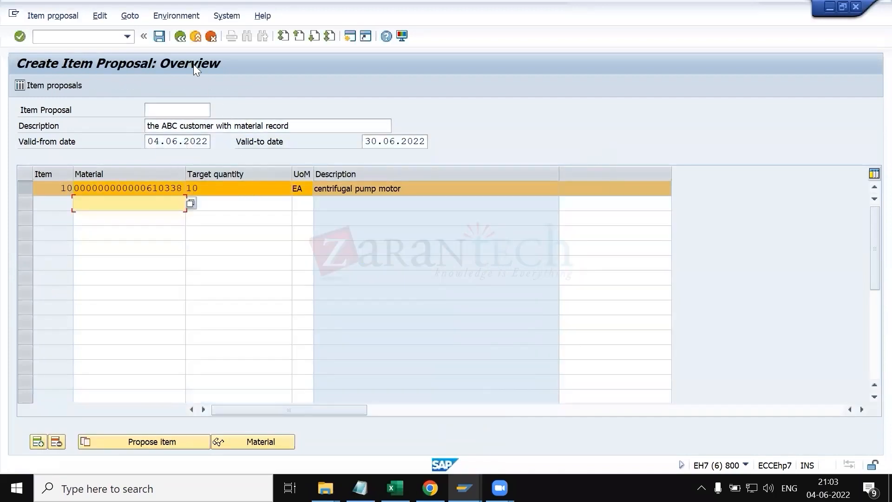
# Step: Switch to the KT.xlsx workbook and read the item proposal and customer master notes
pyautogui.click(299, 121)
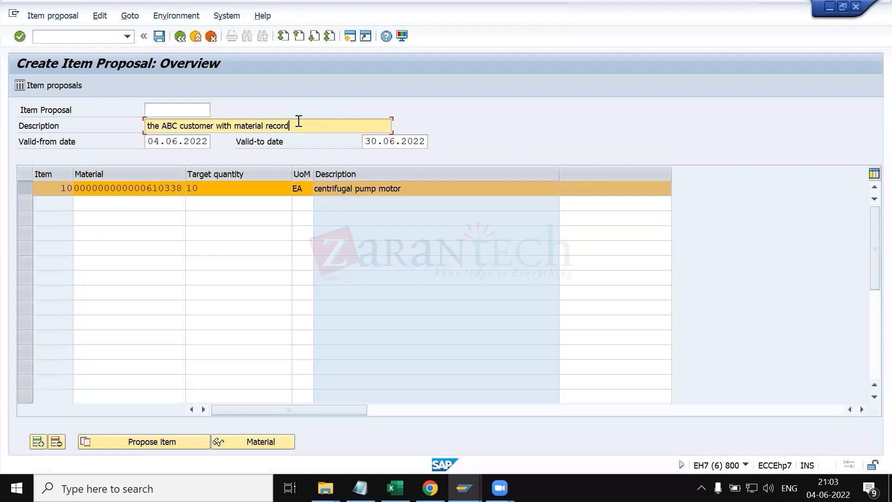
pyautogui.click(464, 488)
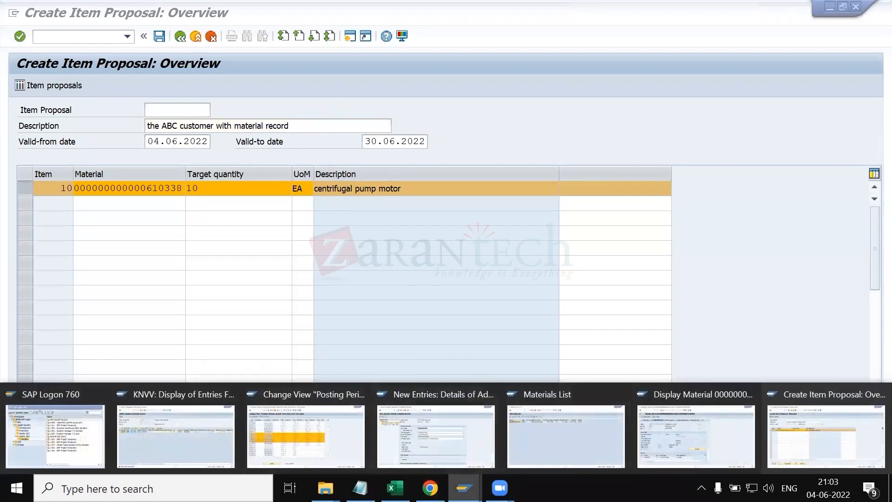
pyautogui.click(394, 488)
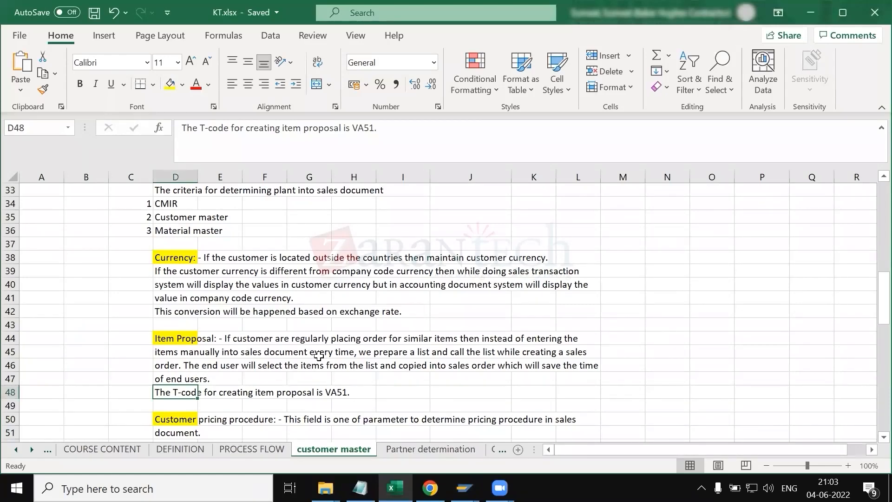
pyautogui.scroll(1, 377, 337)
pyautogui.scroll(-2, 378, 336)
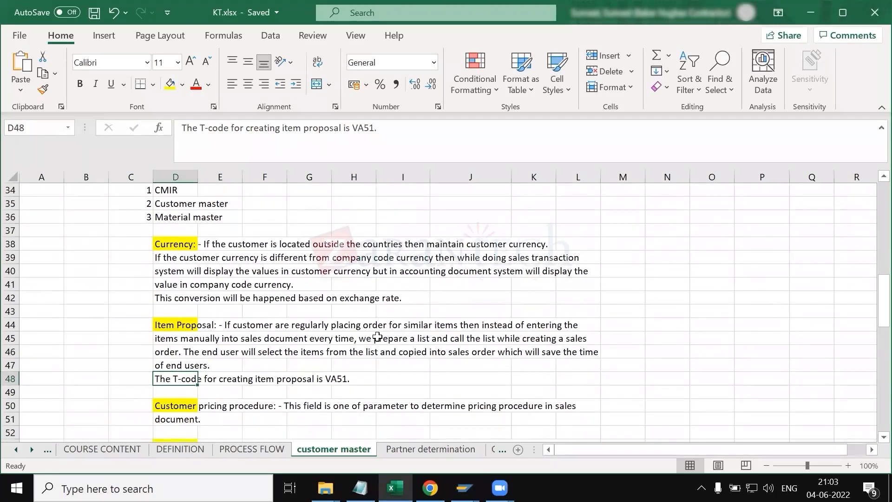
pyautogui.scroll(-3, 377, 337)
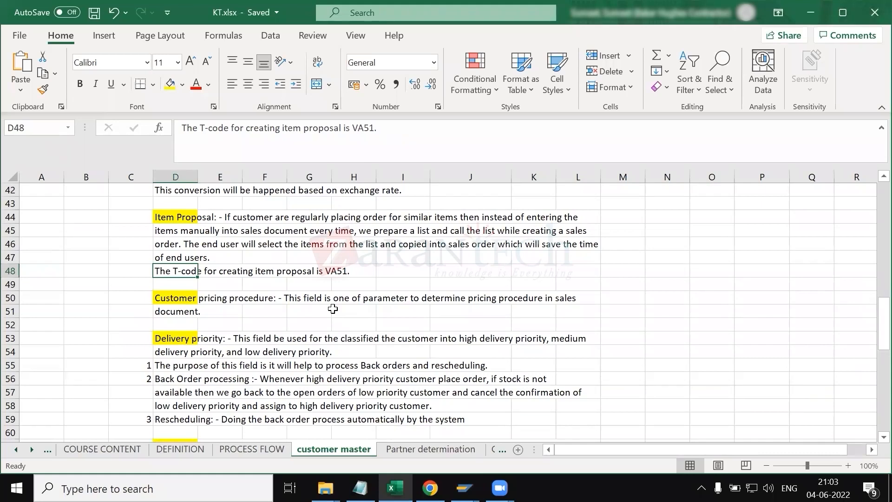
pyautogui.scroll(-4, 333, 309)
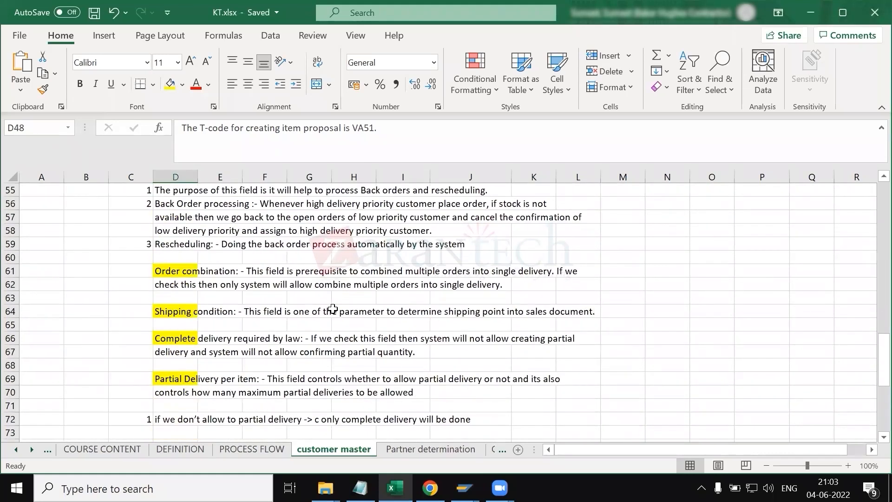
pyautogui.scroll(-1, 332, 309)
pyautogui.scroll(8, 328, 310)
pyautogui.scroll(3, 326, 311)
pyautogui.hscroll(2, 325, 311)
pyautogui.scroll(5, 326, 311)
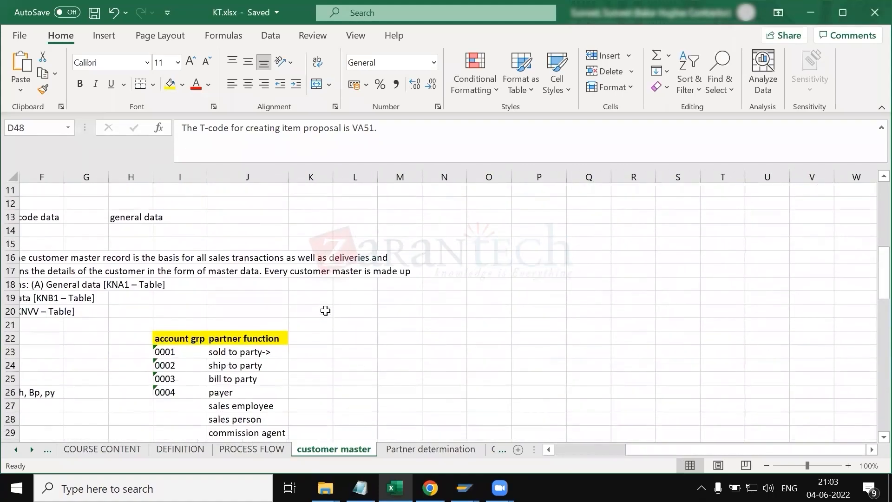
pyautogui.scroll(3, 325, 310)
pyautogui.hscroll(2, 326, 311)
pyautogui.hscroll(-3, 326, 311)
pyautogui.scroll(1, 326, 311)
pyautogui.scroll(-6, 325, 310)
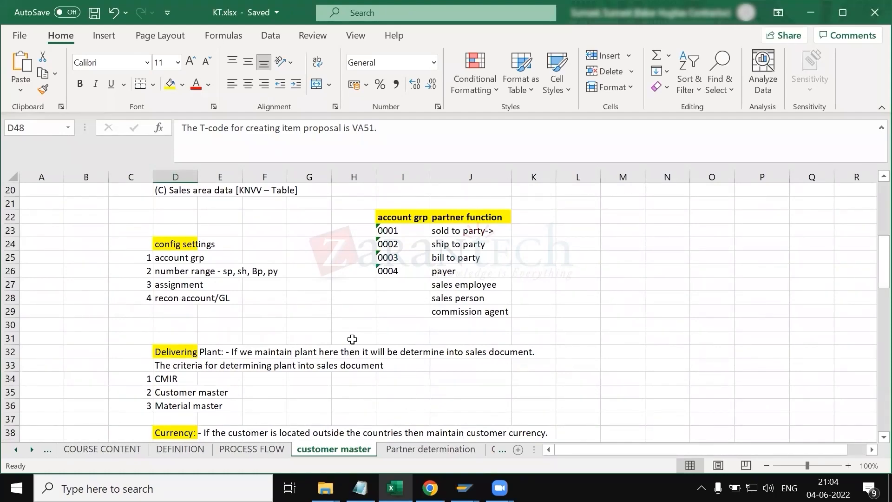
pyautogui.scroll(-2, 352, 340)
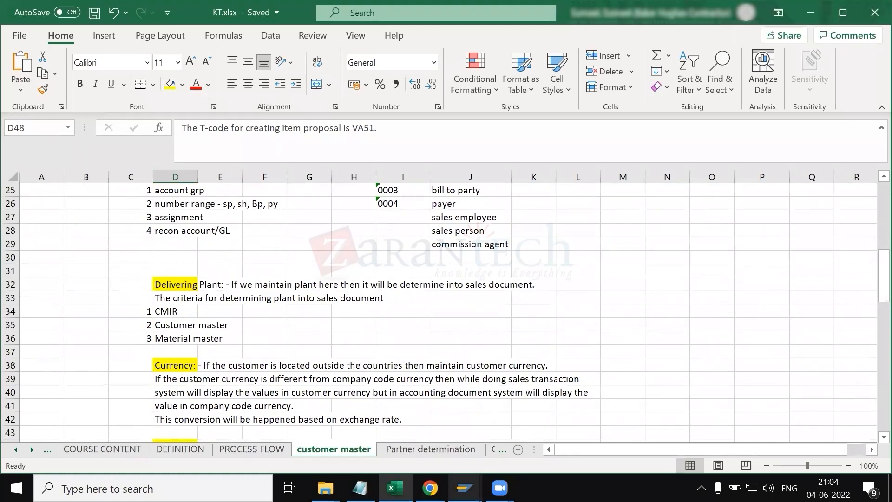
# Step: Return to the material display session and start transaction SE91
pyautogui.moveTo(464, 488)
pyautogui.click(472, 432)
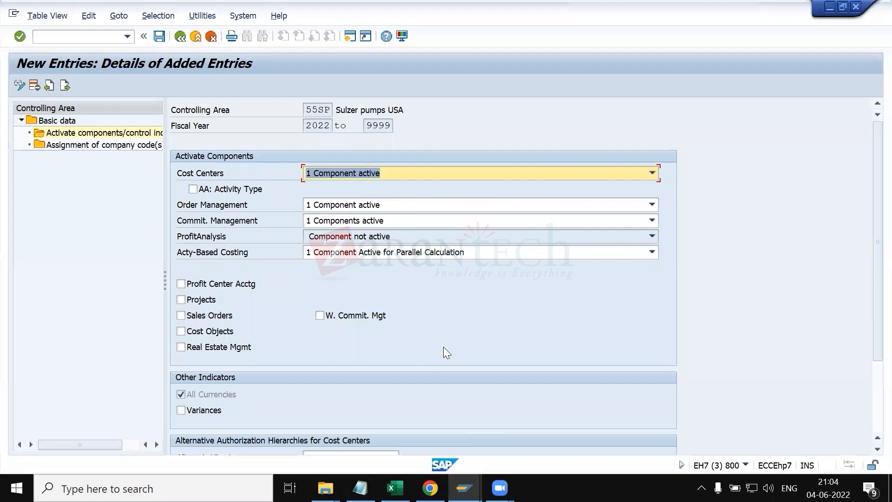
pyautogui.click(464, 488)
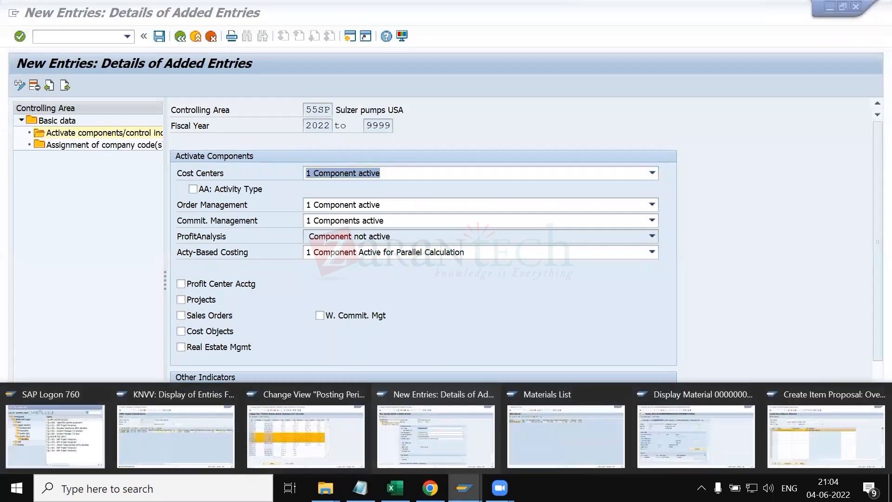
pyautogui.click(671, 437)
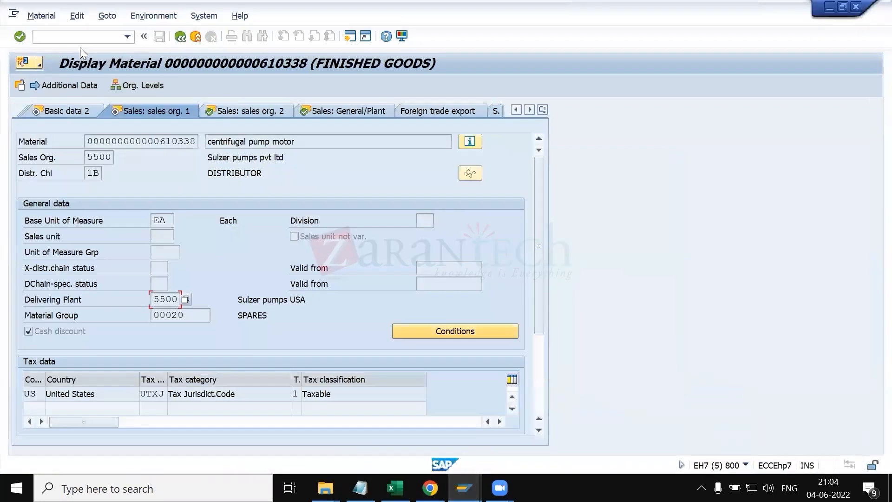
pyautogui.click(77, 39)
pyautogui.write('/nse91')
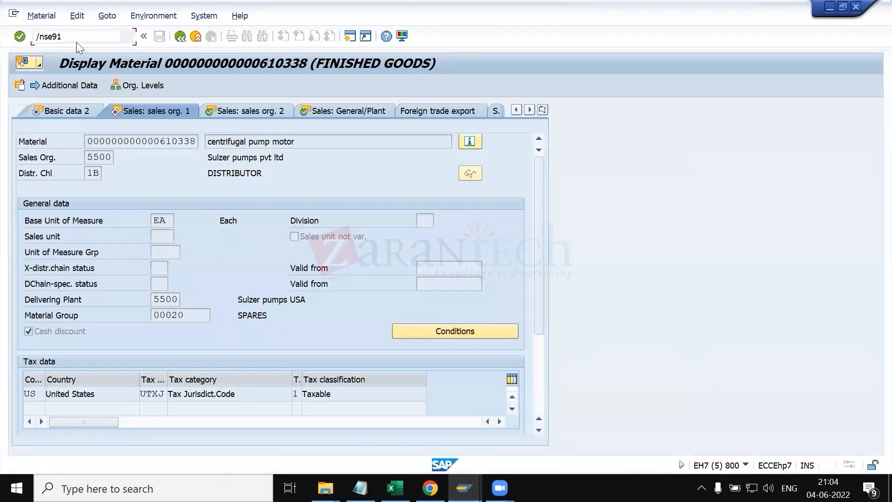
pyautogui.press('Return')
# Step: Display message 102 of message class KI in message maintenance
pyautogui.write('ki')
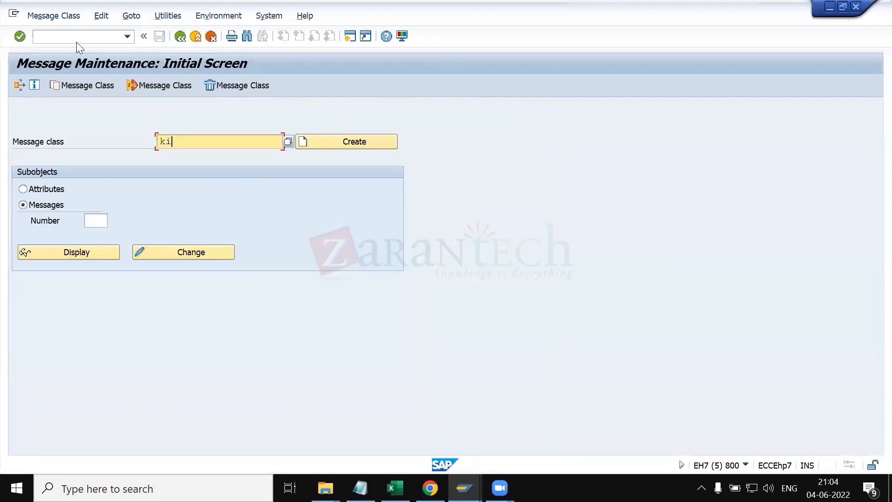
pyautogui.press('Tab')
pyautogui.click(98, 223)
pyautogui.write('102')
pyautogui.press('Return')
pyautogui.click(101, 256)
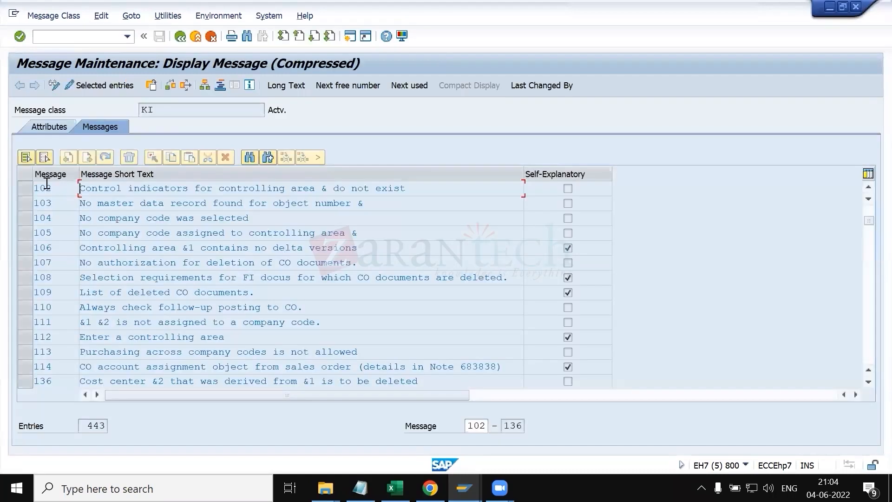
# Step: Run a where-used list for message KI 102 in programs only and open program RKSBPLIN's source
pyautogui.click(31, 192)
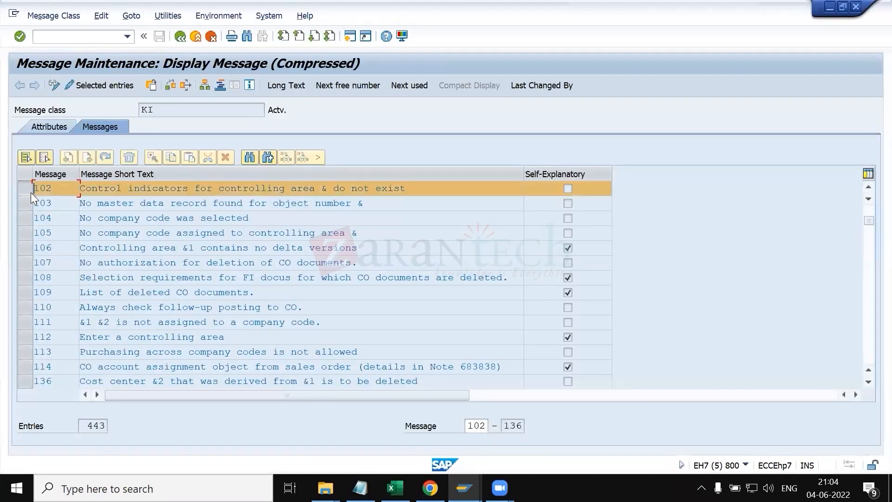
pyautogui.click(179, 84)
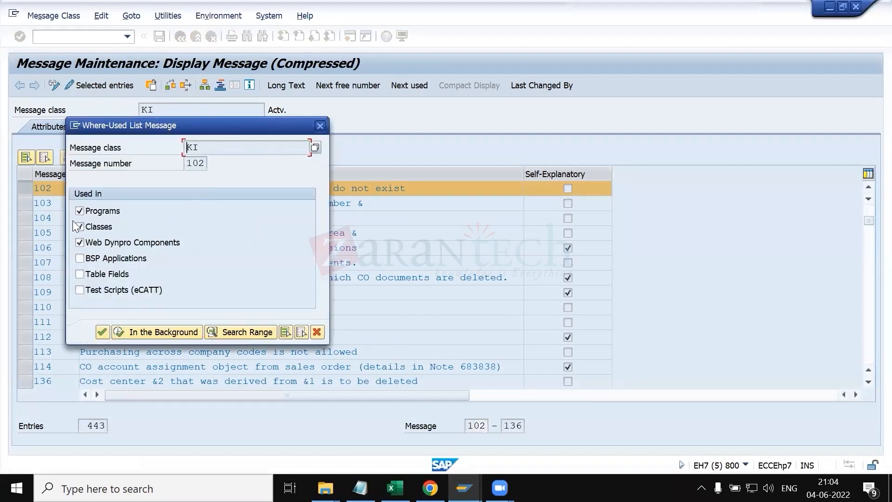
pyautogui.click(80, 227)
pyautogui.click(80, 243)
pyautogui.press('Return')
pyautogui.click(27, 142)
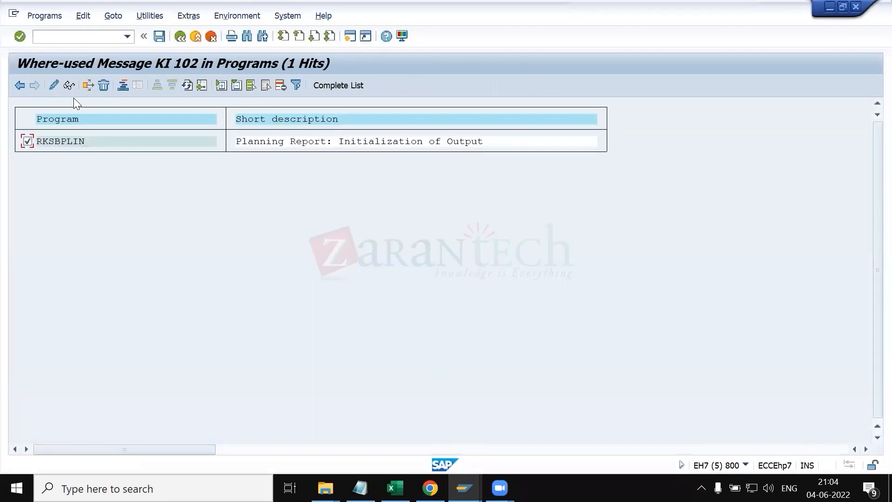
pyautogui.click(69, 86)
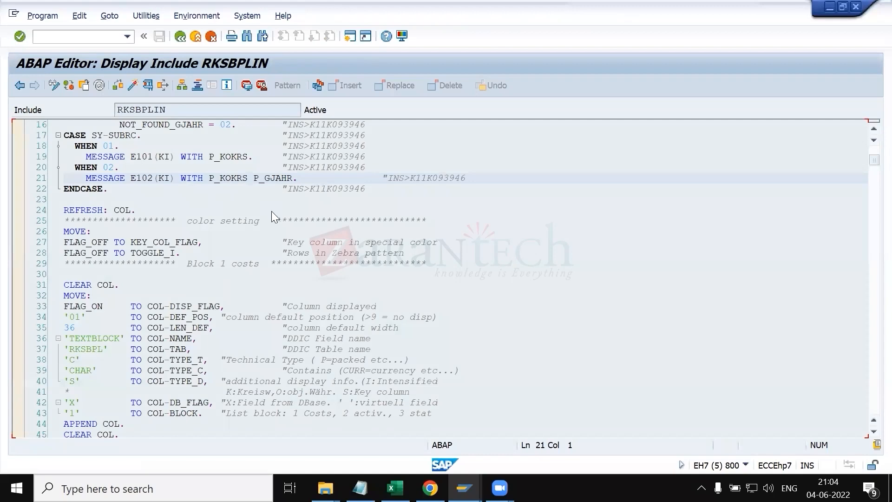
# Step: Save the new component activation entry for controlling area 55SP fiscal year 2022 and leave the maintenance view
pyautogui.hotkey('alt', 'Tab')
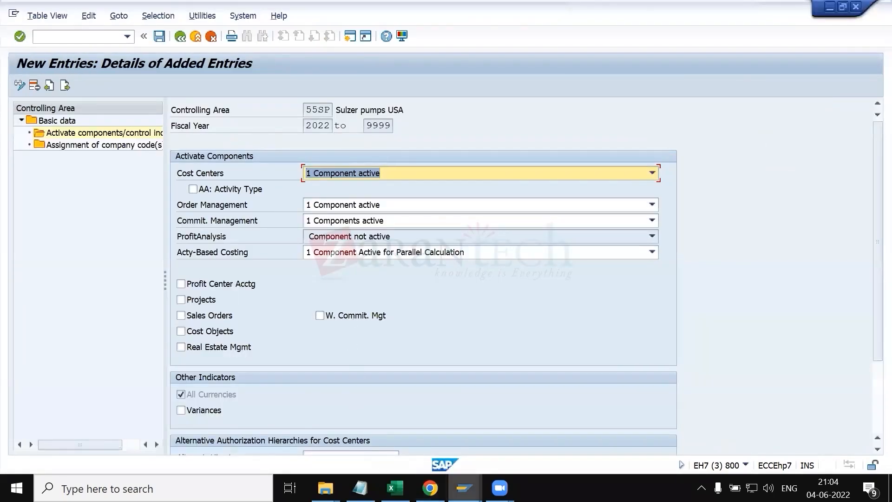
pyautogui.moveTo(464, 488)
pyautogui.click(286, 430)
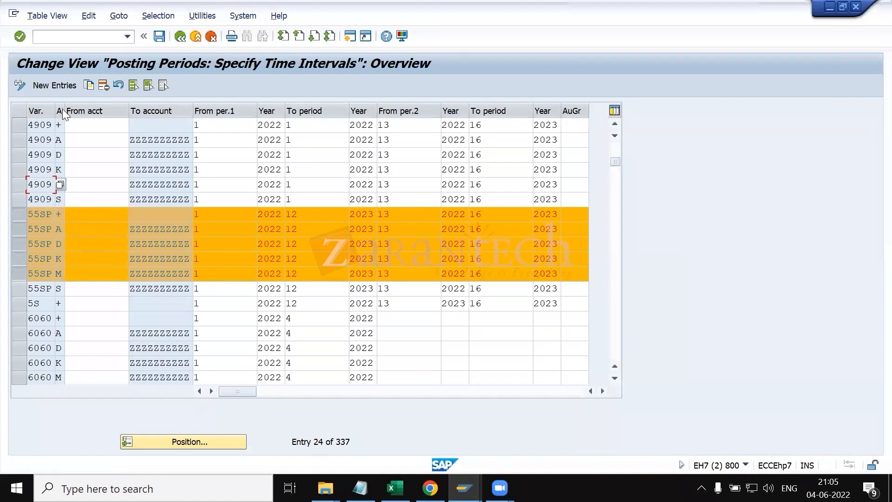
pyautogui.hotkey('alt', 'Tab')
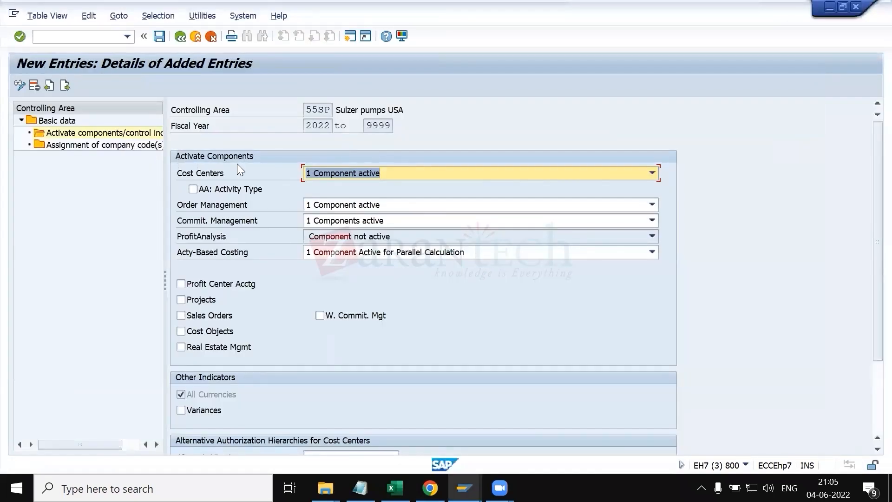
pyautogui.click(159, 36)
pyautogui.click(183, 39)
pyautogui.click(183, 40)
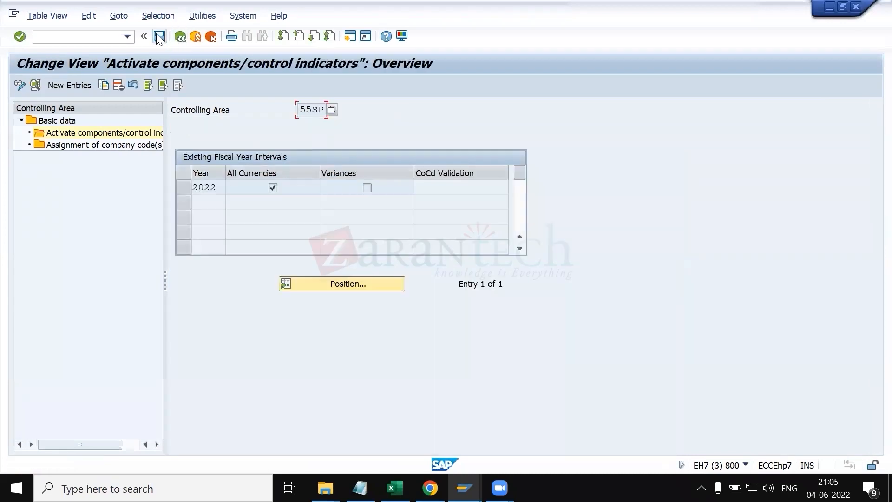
pyautogui.click(179, 37)
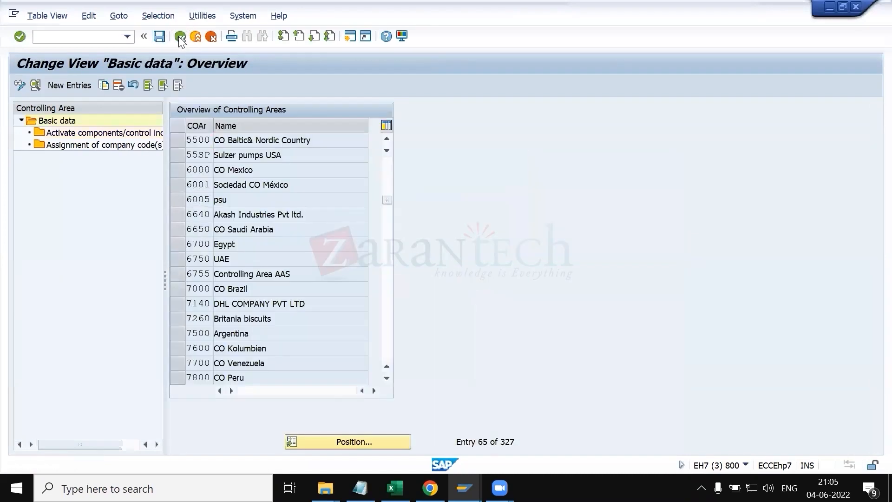
pyautogui.click(179, 37)
# Step: Restart item proposal creation with type PV for sales area 5500/1B/1B
pyautogui.hotkey('alt', 'Tab')
pyautogui.hotkey('alt', 'Tab')
pyautogui.hotkey('alt', 'Tab')
pyautogui.hotkey('alt', 'Tab')
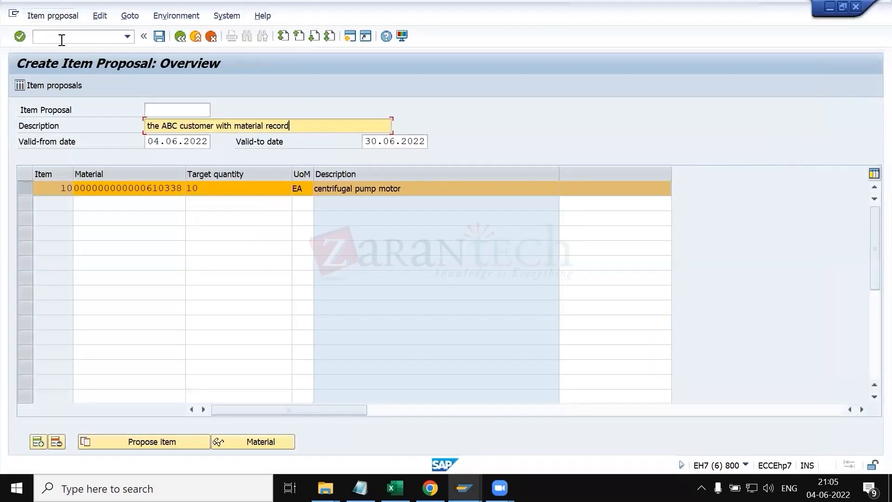
pyautogui.click(60, 38)
pyautogui.write('/nva')
pyautogui.press('Return')
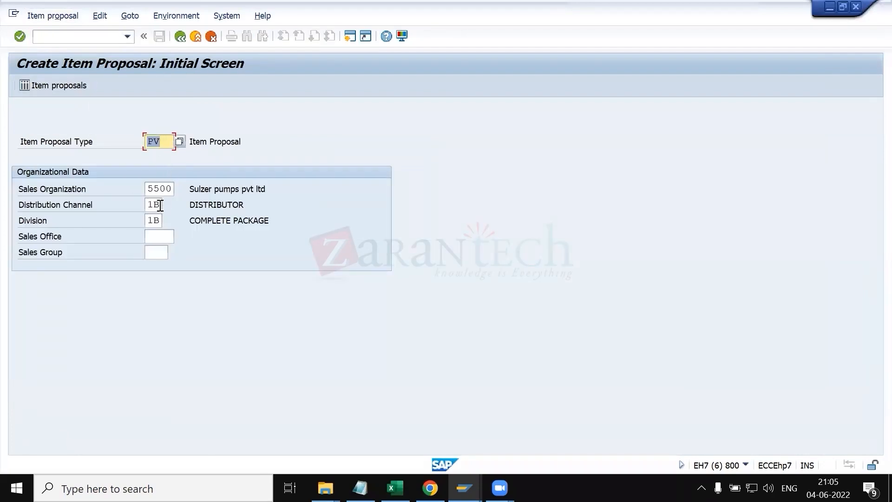
pyautogui.press('Return')
# Step: Enter the description "the ABC customer with material record" and validity from 04.06.2022 to 30.06.2022
pyautogui.press('Down')
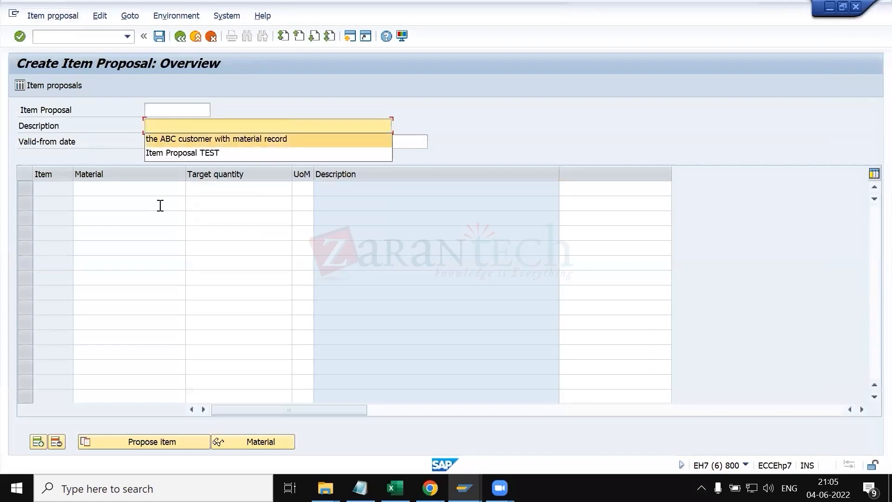
pyautogui.press('Return')
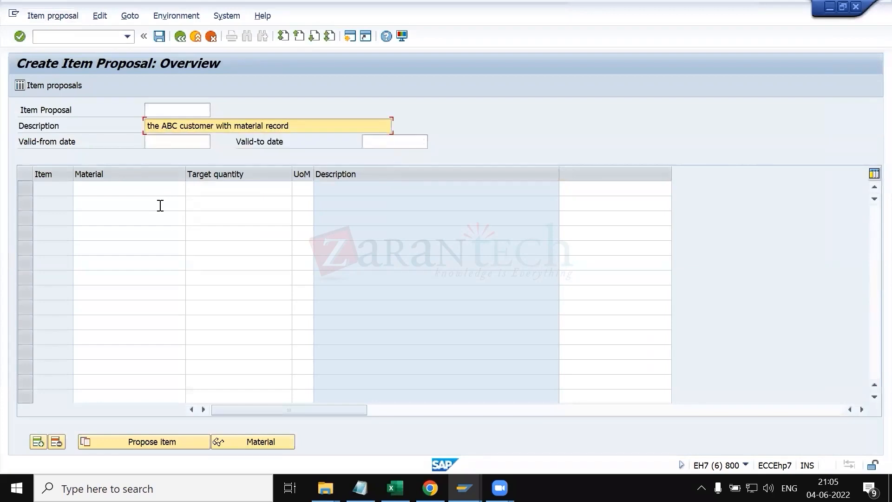
pyautogui.press('Tab')
pyautogui.press('Tab')
pyautogui.write('30.06.2022')
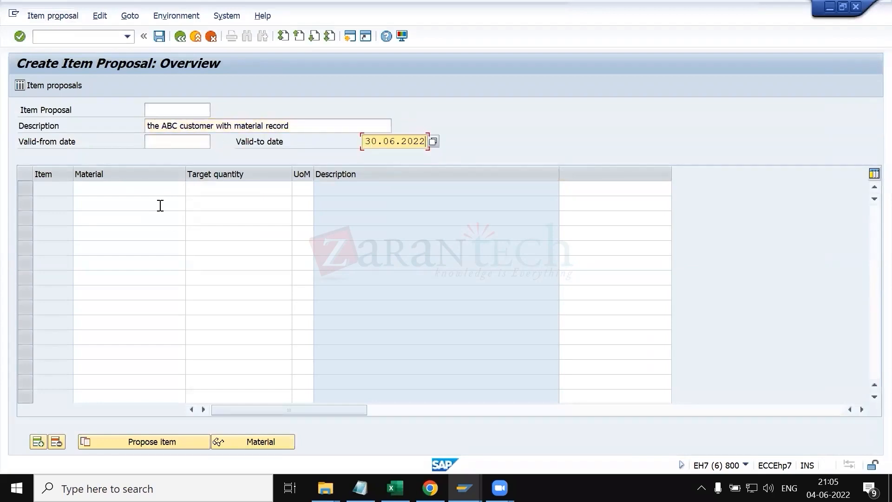
pyautogui.hotkey('shift', 'Tab')
pyautogui.press('Down')
pyautogui.press('Return')
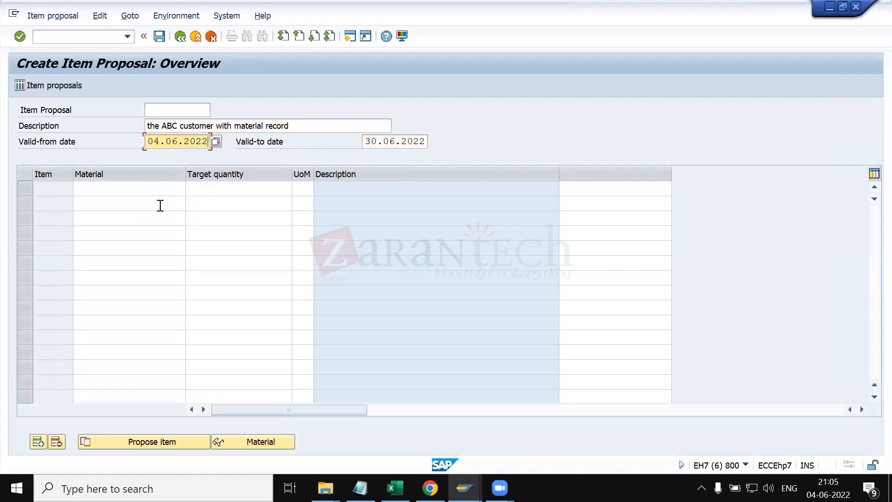
# Step: Add material 610338 with target quantity 10 and save the item proposal
pyautogui.click(132, 186)
pyautogui.press('Down')
pyautogui.press('Return')
pyautogui.press('Tab')
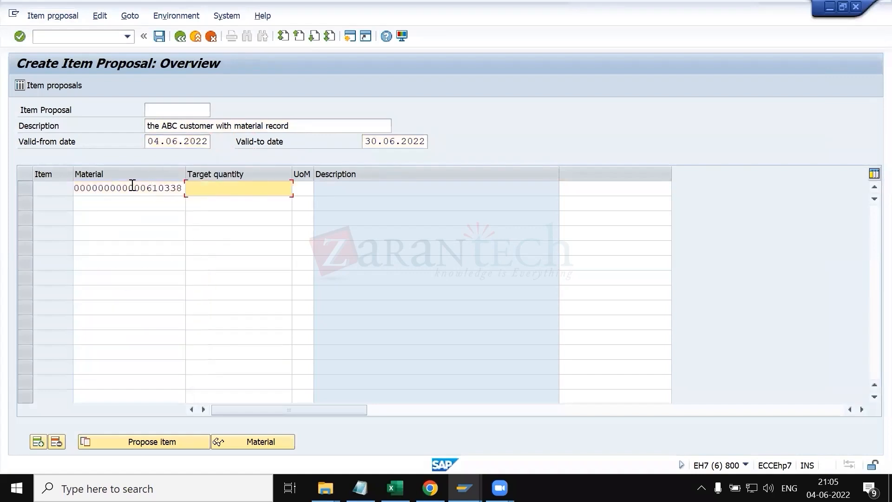
pyautogui.press('Down')
pyautogui.press('Return')
pyautogui.press('Return')
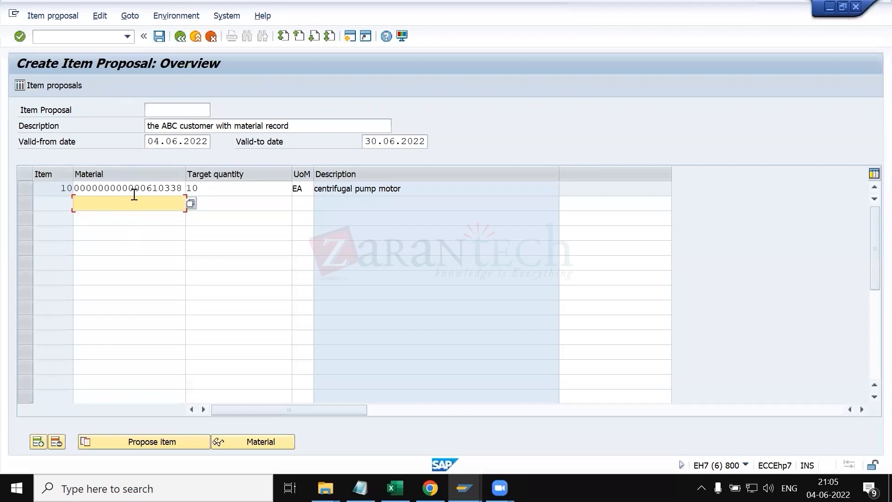
pyautogui.click(158, 38)
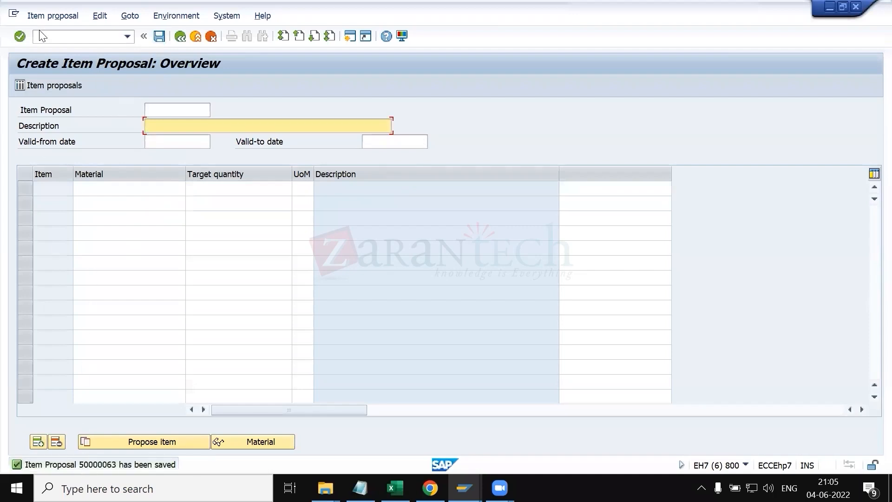
# Step: Open the saved item proposal in display mode and copy its number
pyautogui.click(42, 17)
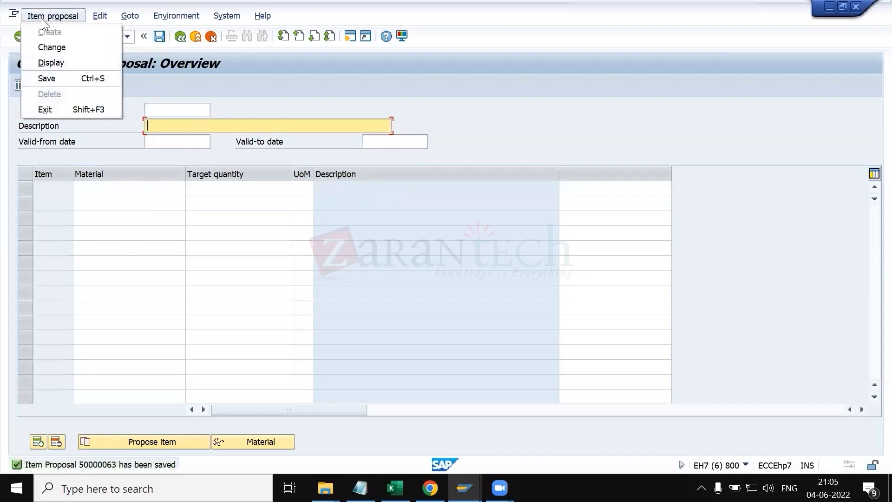
pyautogui.click(57, 60)
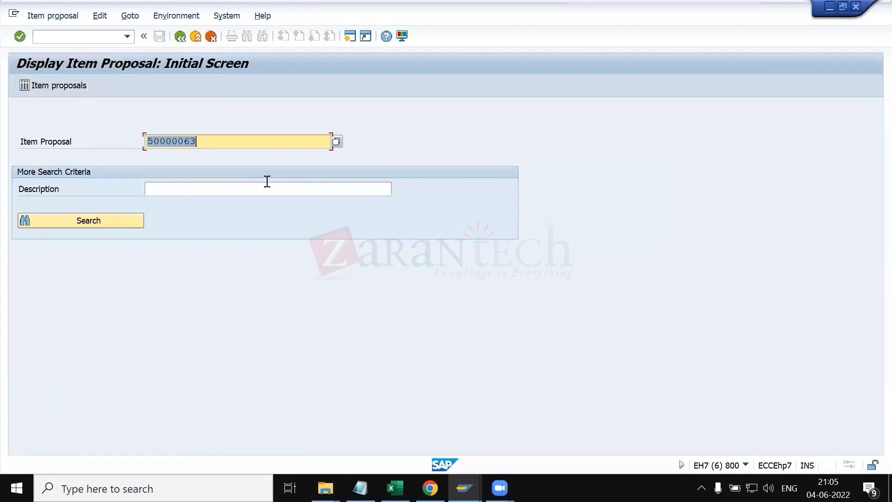
pyautogui.click(208, 144)
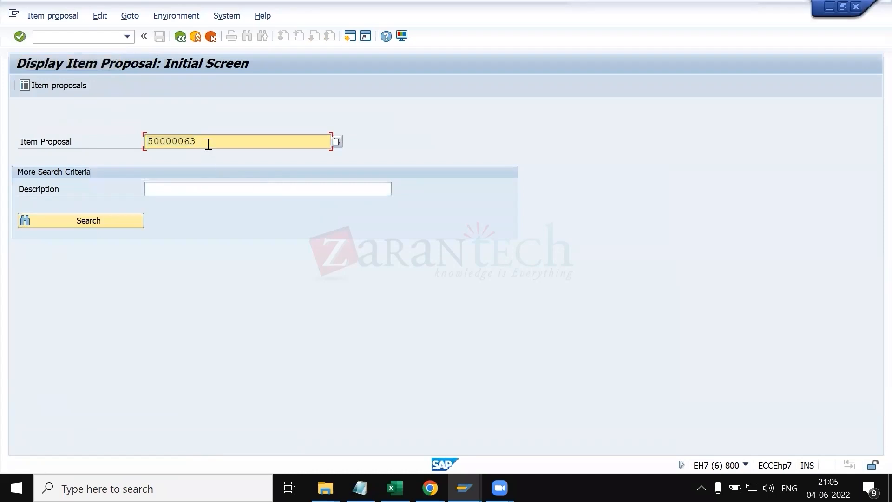
pyautogui.press('F10')
pyautogui.click(212, 142)
pyautogui.moveTo(211, 142); pyautogui.dragTo(143, 141)
pyautogui.hotkey('ctrl', 'c')
# Step: Change customer 100259's sales area 5500/1B/1B data, assign item proposal 50000063 and save
pyautogui.hotkey('alt', 'Tab')
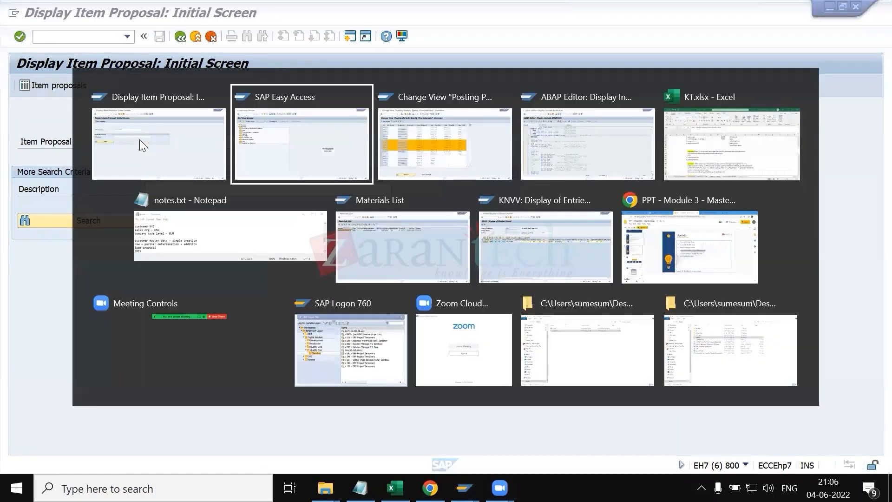
pyautogui.write('xd02')
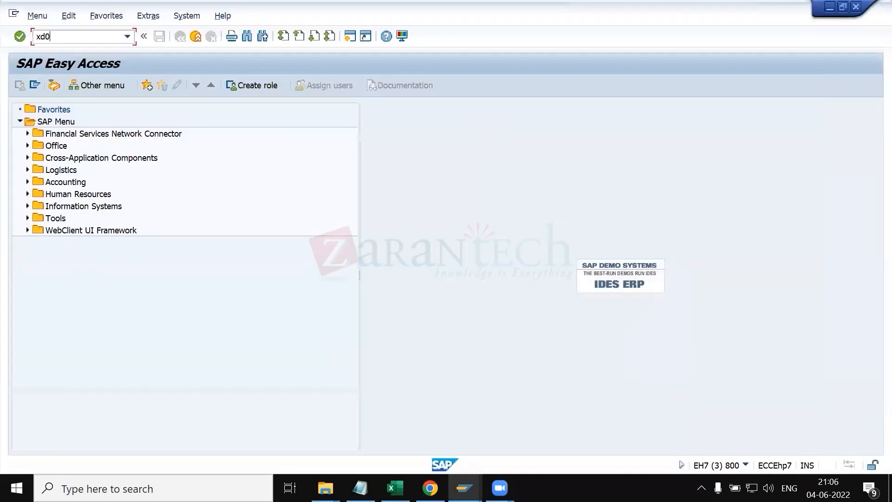
pyautogui.press('Return')
pyautogui.press('Return')
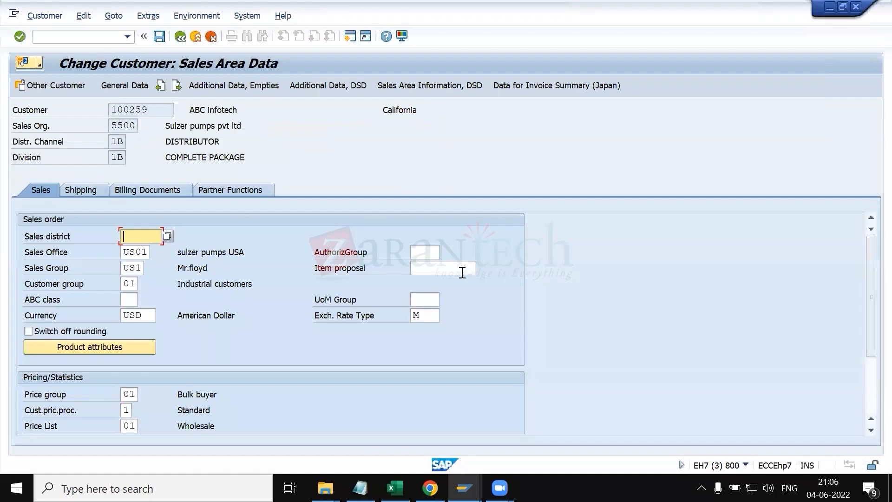
pyautogui.click(450, 273)
pyautogui.hotkey('ctrl', 'v')
pyautogui.press('Return')
pyautogui.click(160, 36)
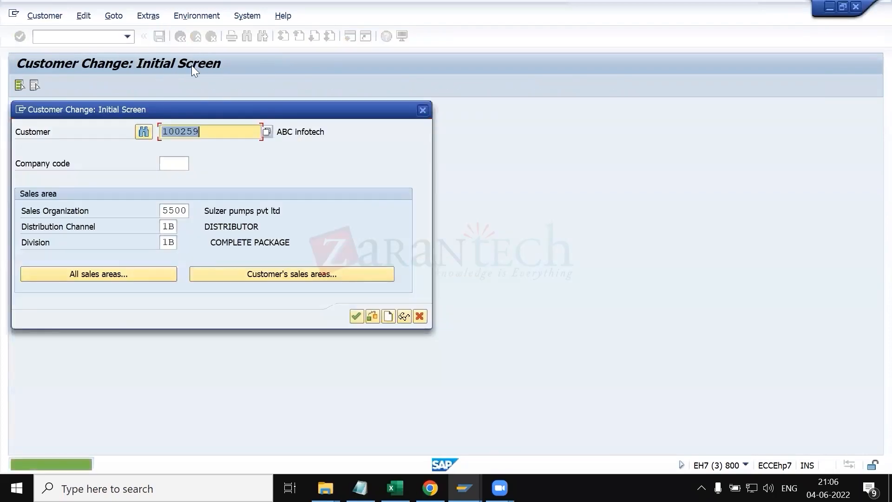
# Step: Read the item proposal and customer pricing procedure notes in KT.xlsx and check the customer's pricing procedure field
pyautogui.hotkey('alt', 'Tab')
pyautogui.press('Tab')
pyautogui.press('Tab')
pyautogui.press('Tab')
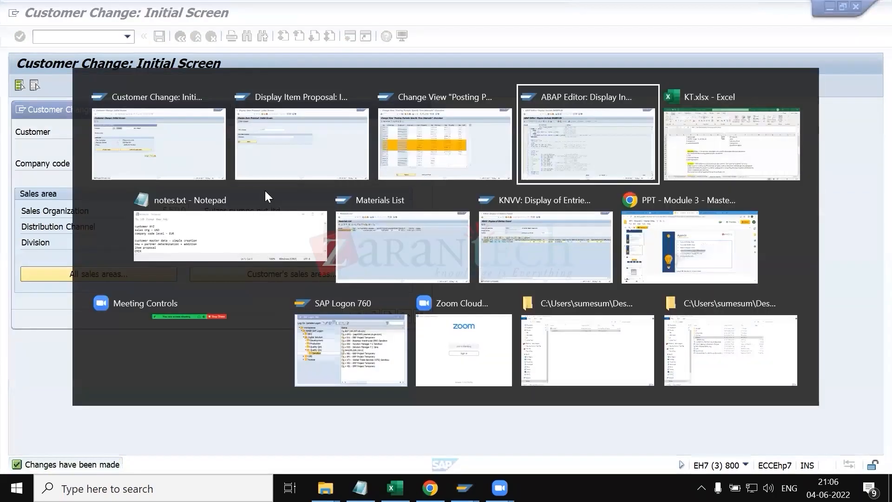
pyautogui.scroll(-3, 169, 379)
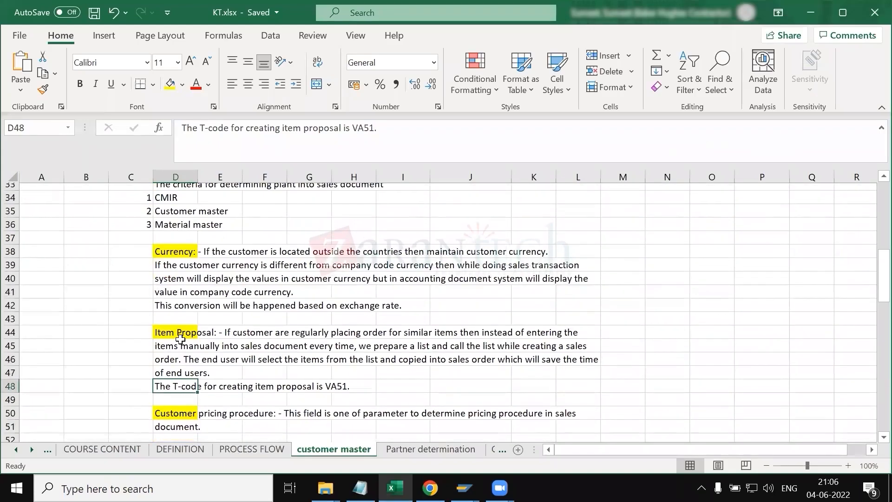
pyautogui.click(175, 339)
pyautogui.scroll(-1, 174, 340)
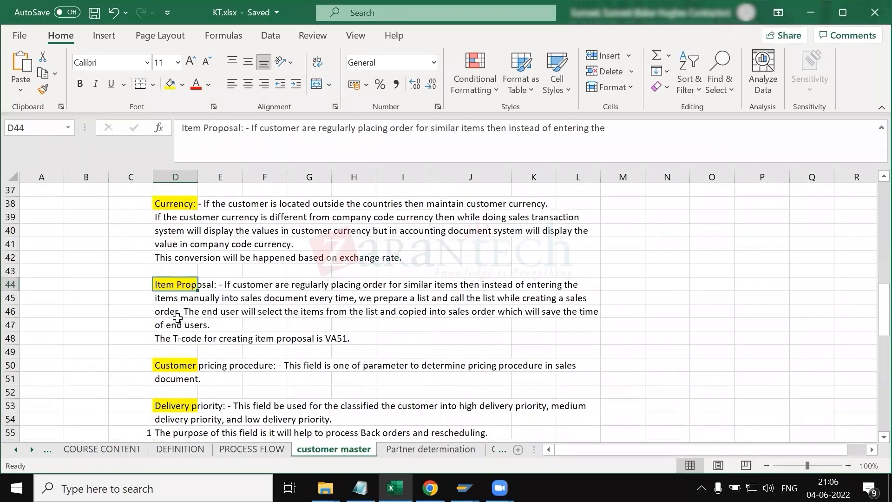
pyautogui.click(135, 285)
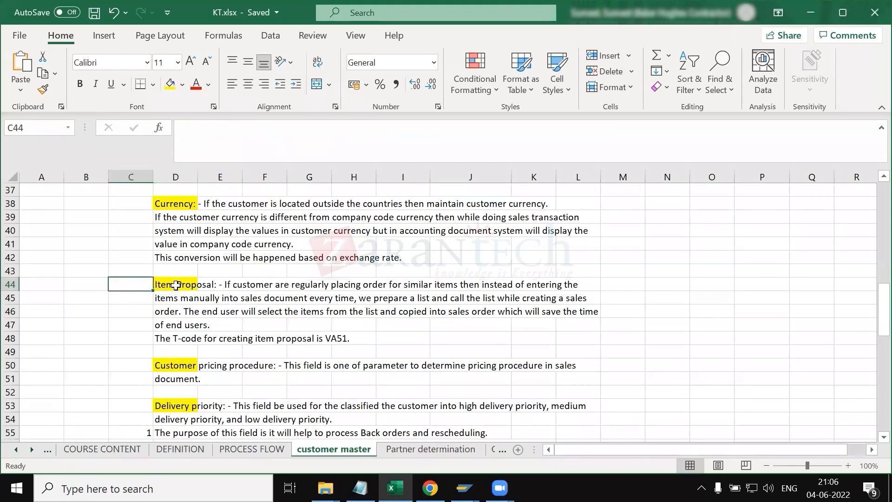
pyautogui.scroll(-1, 171, 325)
pyautogui.click(170, 328)
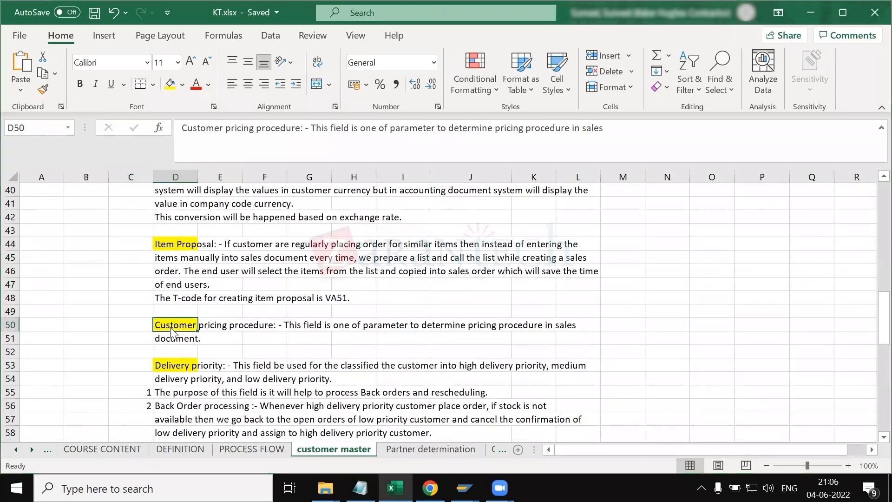
pyautogui.hotkey('alt', 'Tab')
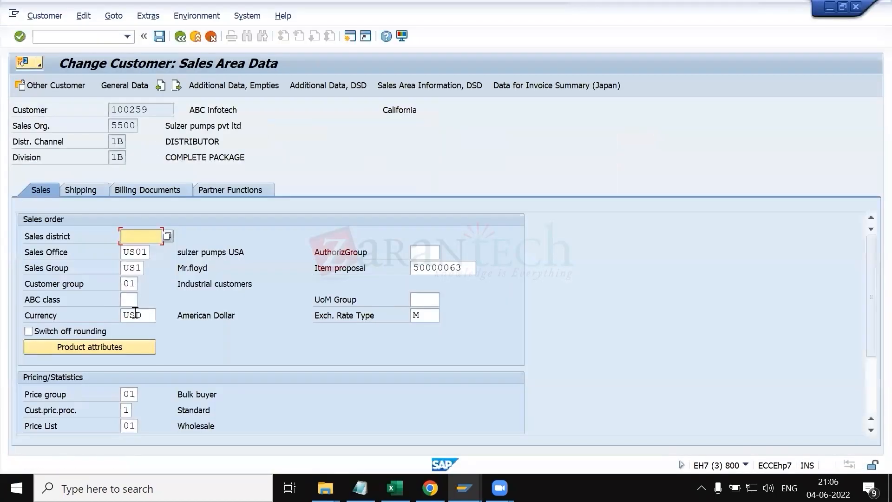
pyautogui.click(128, 316)
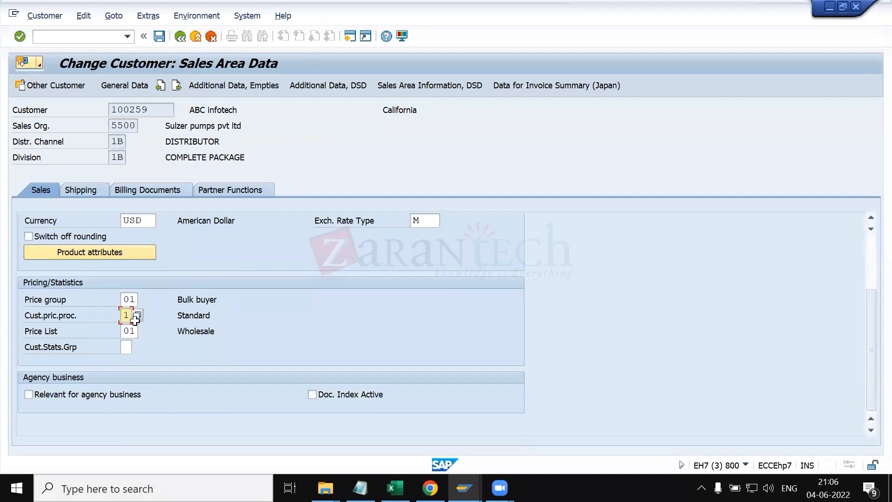
# Step: Read the delivery priority notes in KT.xlsx and open the customer's shipping data
pyautogui.hotkey('alt', 'Tab')
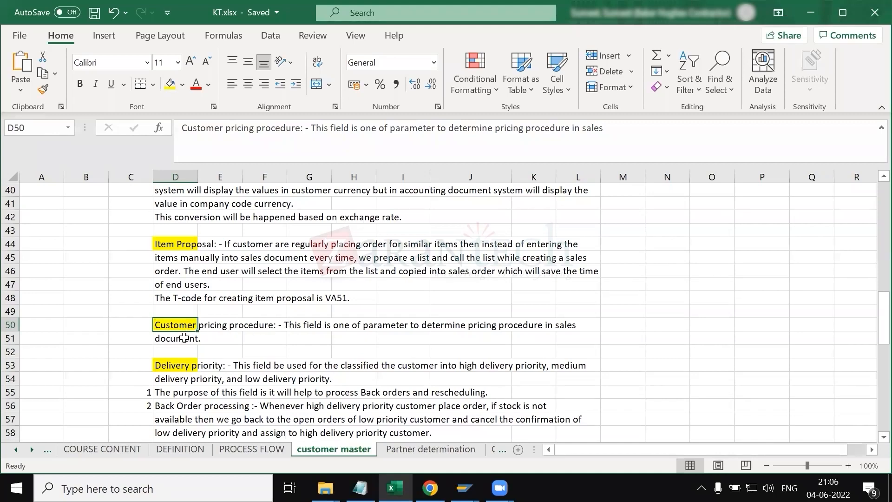
pyautogui.click(184, 338)
pyautogui.scroll(-2, 184, 338)
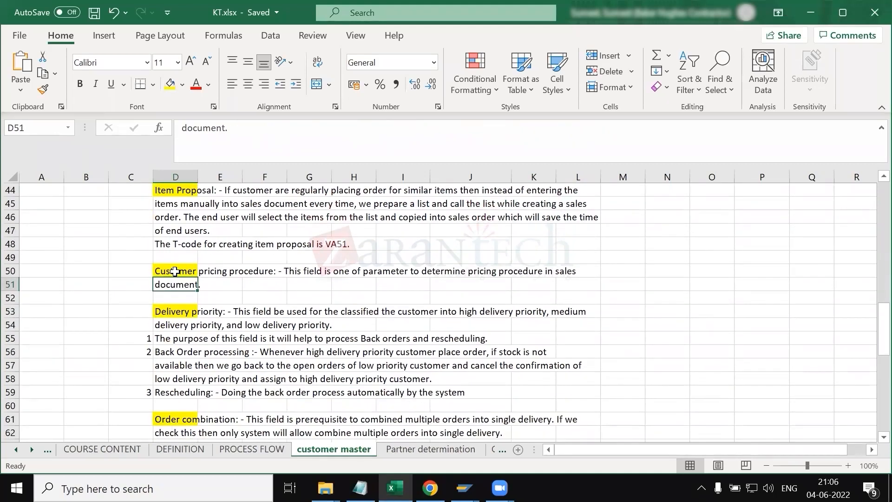
pyautogui.click(175, 271)
pyautogui.click(186, 288)
pyautogui.scroll(3, 186, 288)
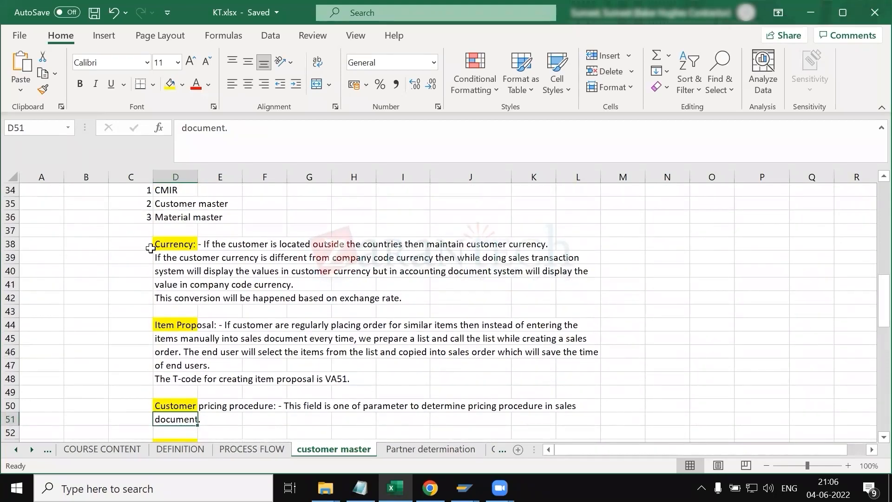
pyautogui.scroll(-5, 211, 340)
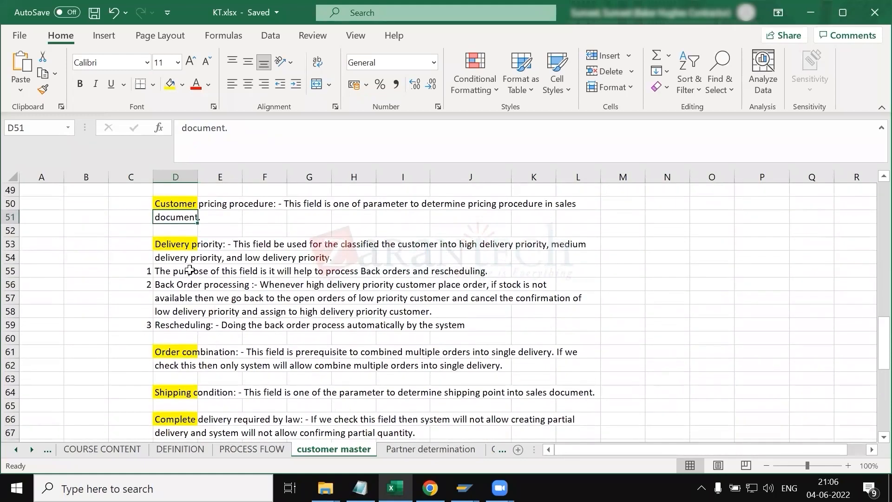
pyautogui.click(174, 247)
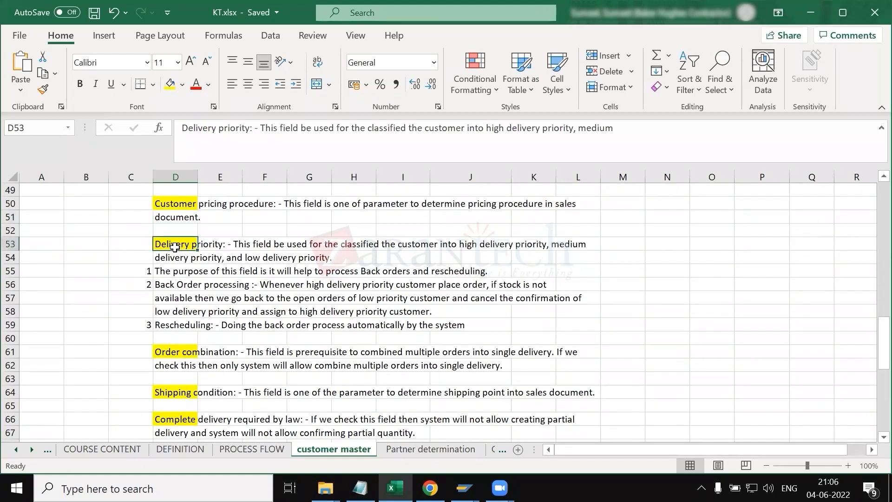
pyautogui.hotkey('alt', 'Tab')
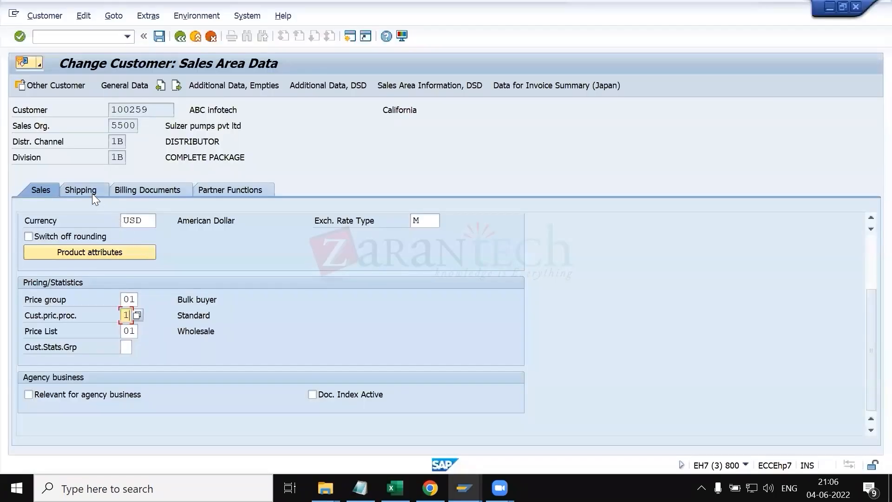
pyautogui.click(92, 191)
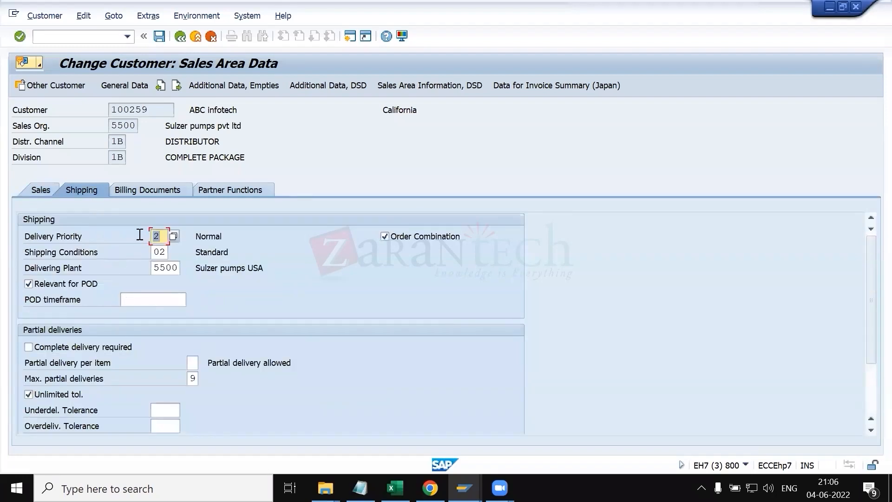
# Step: Open the delivery priority value list in the customer's shipping data and close it without choosing
pyautogui.click(156, 109)
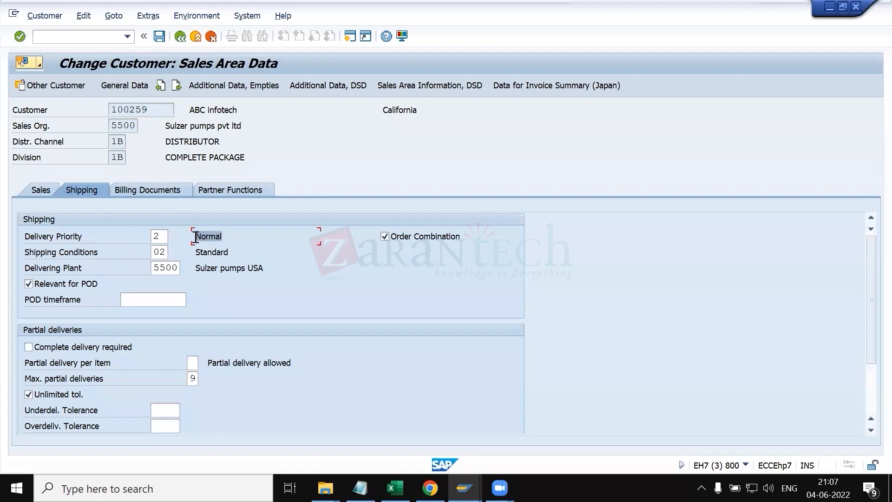
pyautogui.click(161, 237)
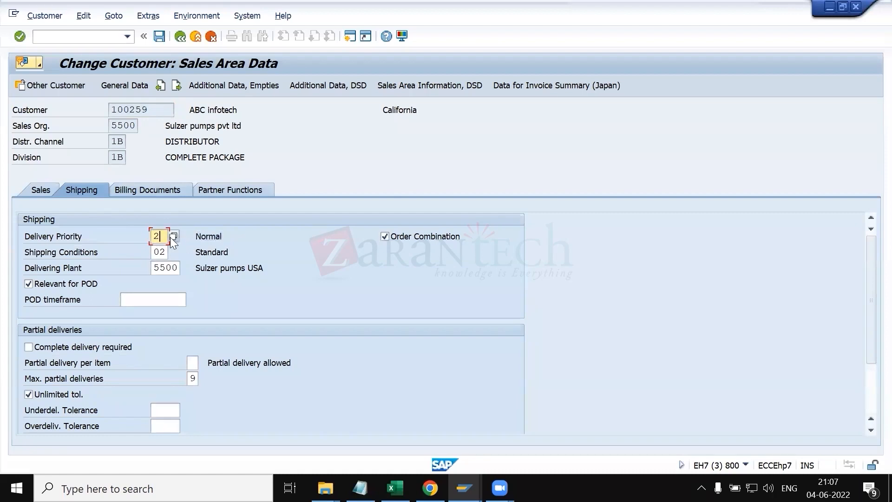
pyautogui.click(174, 236)
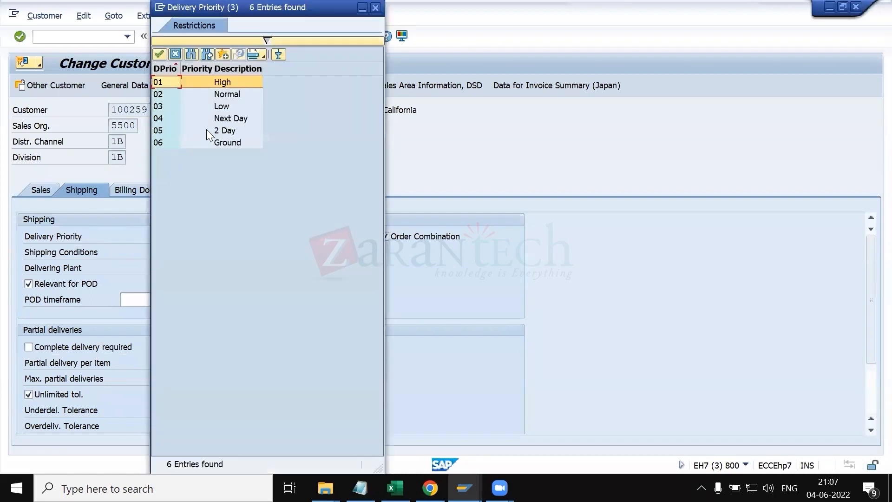
pyautogui.click(176, 54)
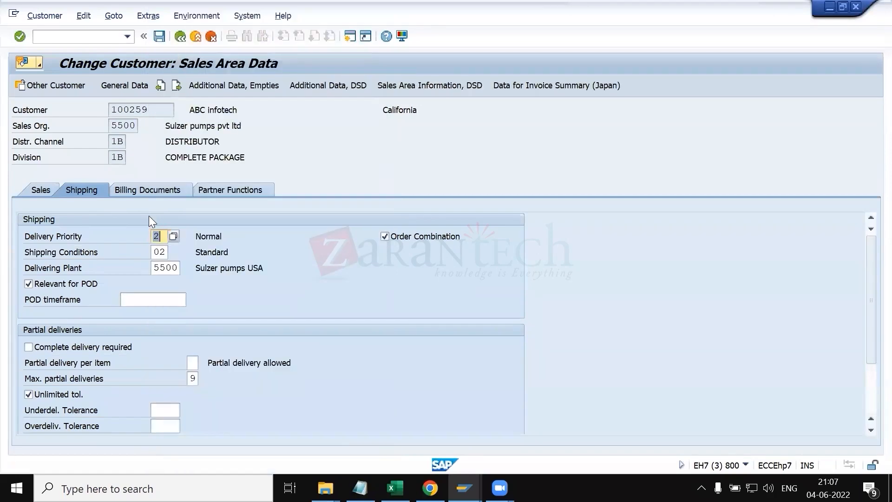
# Step: Switch to KT.xlsx and enter example customers ABC and XYZ in cells O54 and P54
pyautogui.hotkey('alt', 'Tab')
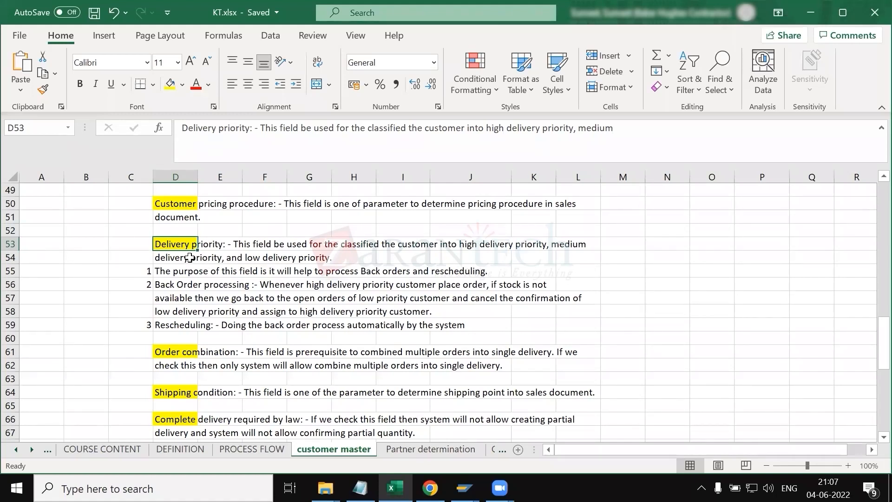
pyautogui.click(171, 271)
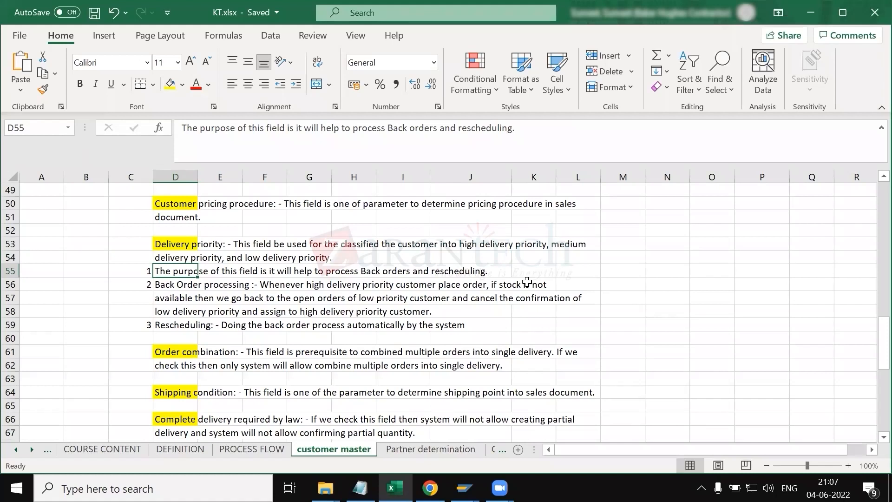
pyautogui.click(697, 261)
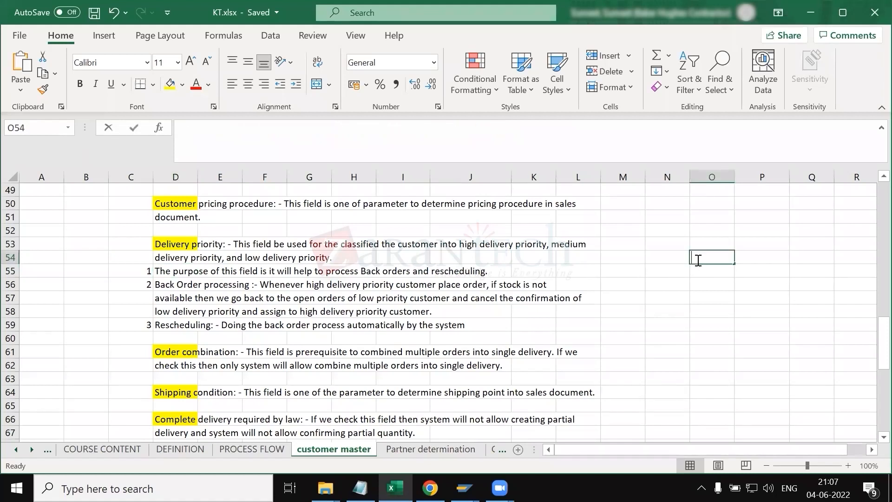
pyautogui.write('ABC')
pyautogui.press('Tab')
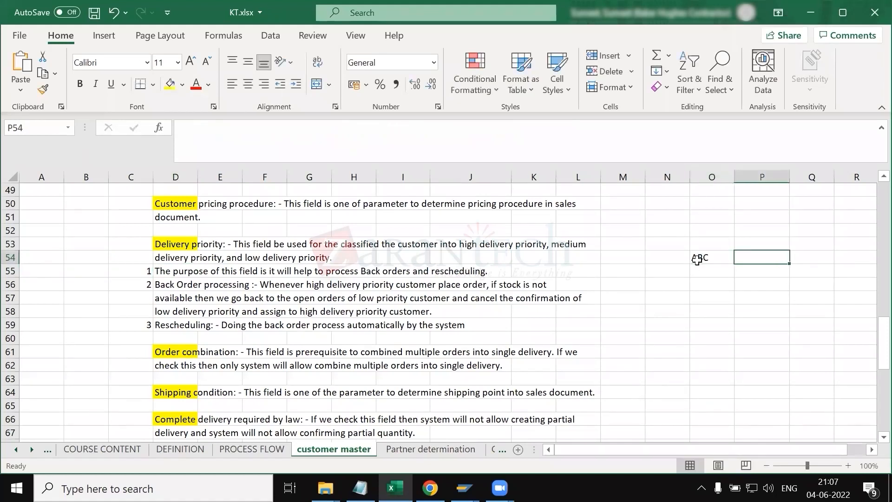
pyautogui.write('XYZ')
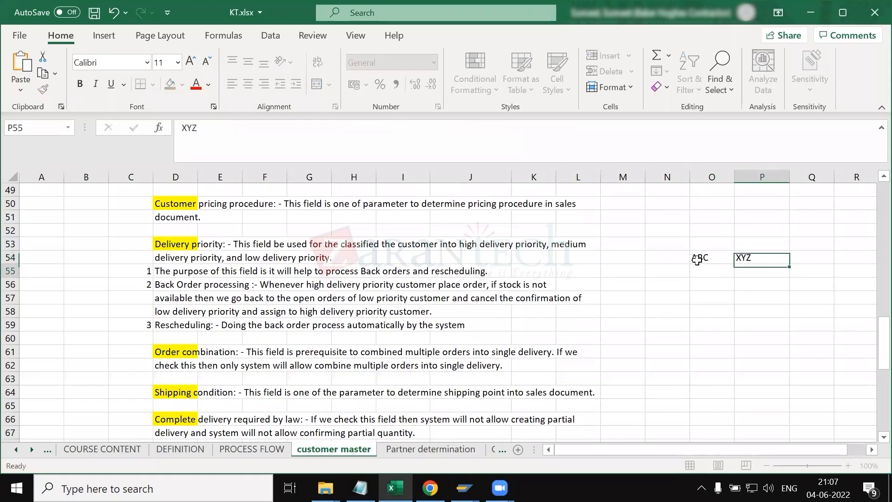
pyautogui.press('Return')
# Step: Enter the priority labels medium in N55 and high in Q55 beside the delivery priority notes
pyautogui.click(702, 272)
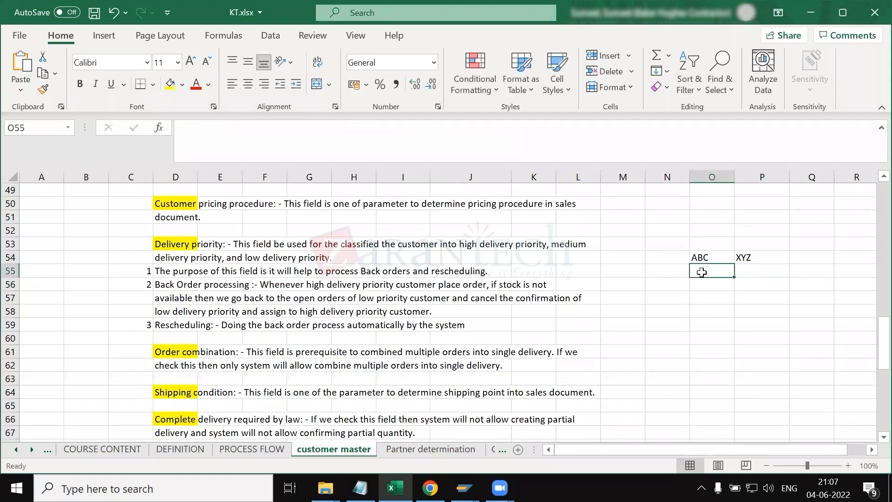
pyautogui.click(664, 271)
pyautogui.write('me')
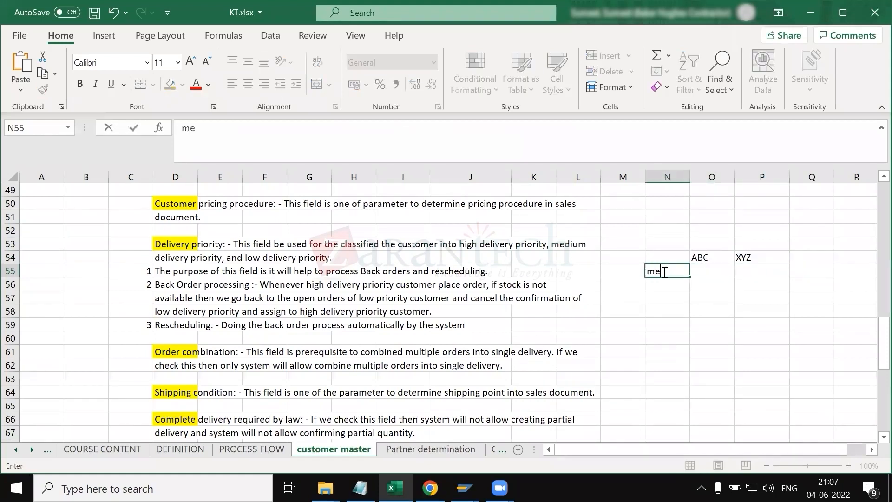
pyautogui.write('dium')
pyautogui.click(809, 271)
pyautogui.write('high')
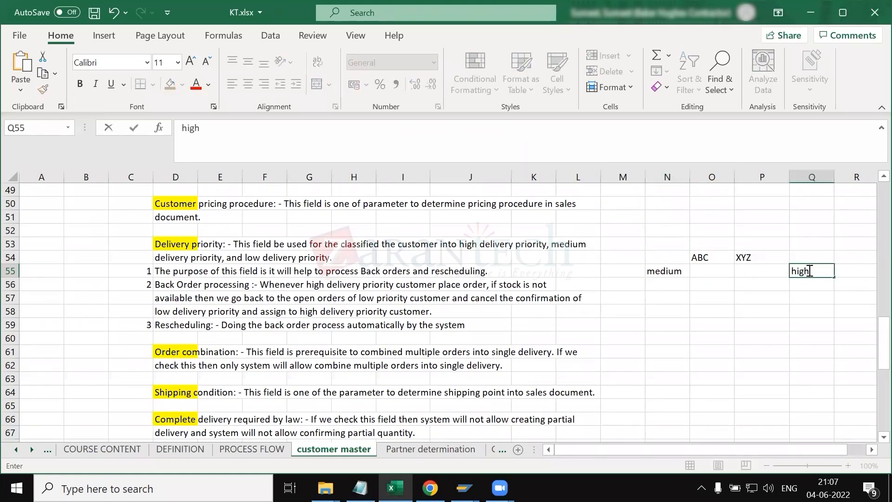
pyautogui.click(683, 283)
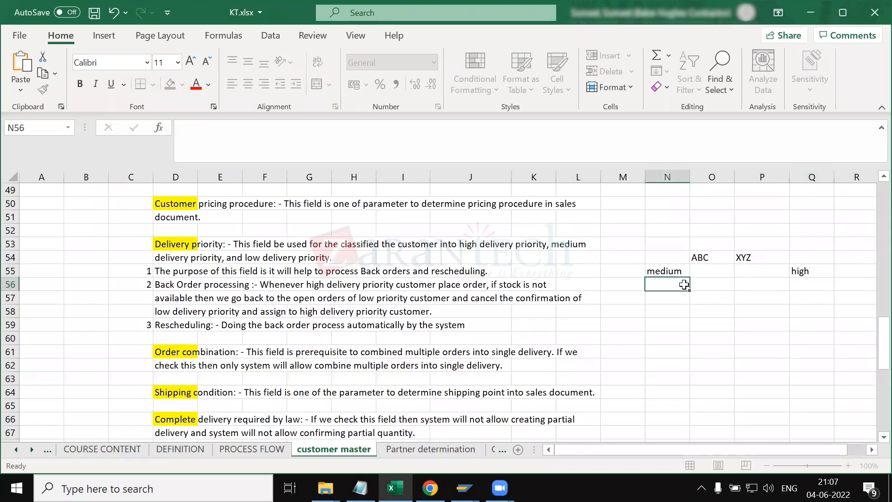
# Step: Enter 'placed order on 1st june' above ABC and 'placed order on 4 th jun' above XYZ, widening column O
pyautogui.click(703, 244)
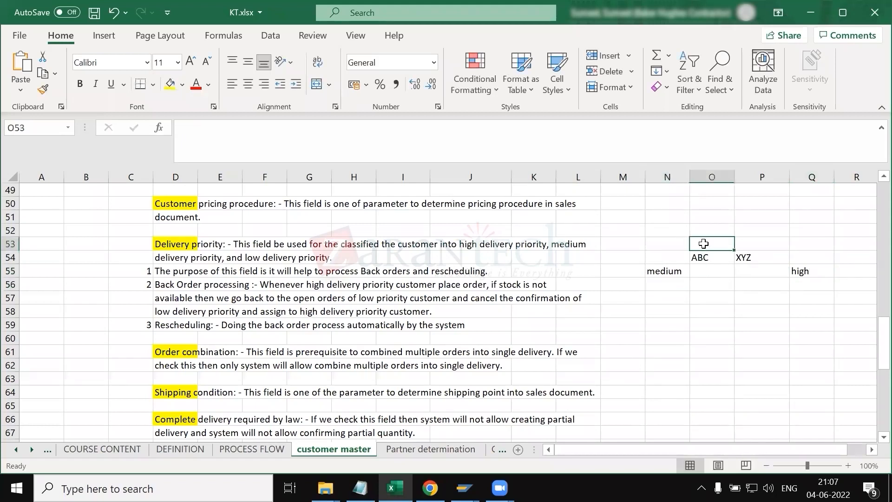
pyautogui.write('placed ')
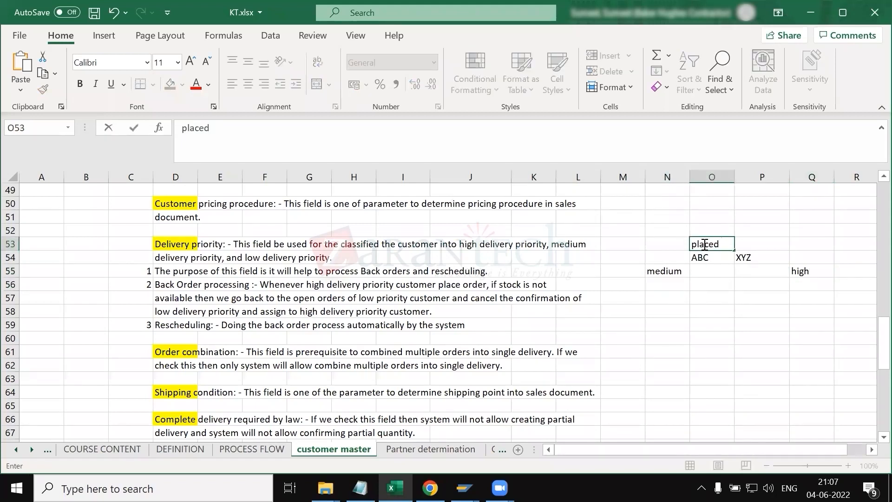
pyautogui.write('1st pr')
pyautogui.press('BackSpace')
pyautogui.press('BackSpace')
pyautogui.press('BackSpace')
pyautogui.press('BackSpace')
pyautogui.press('BackSpace')
pyautogui.write('order ')
pyautogui.write('a')
pyautogui.press('BackSpace')
pyautogui.write('on 1st jun')
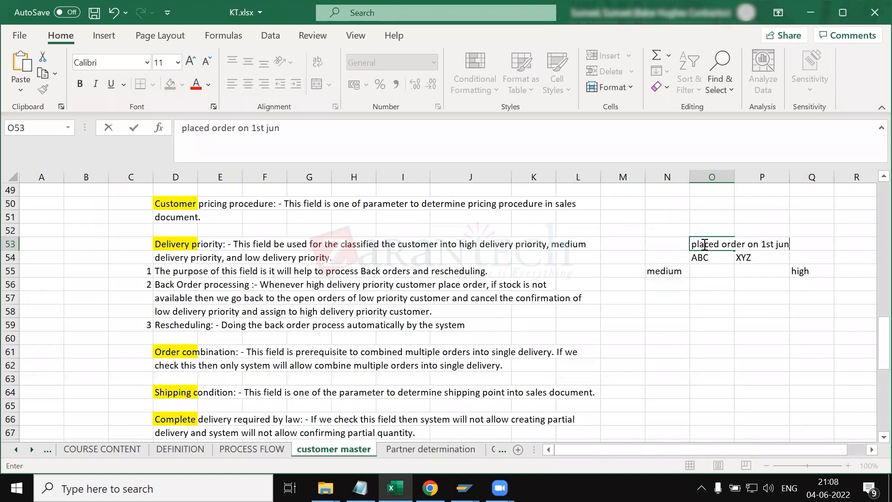
pyautogui.click(715, 284)
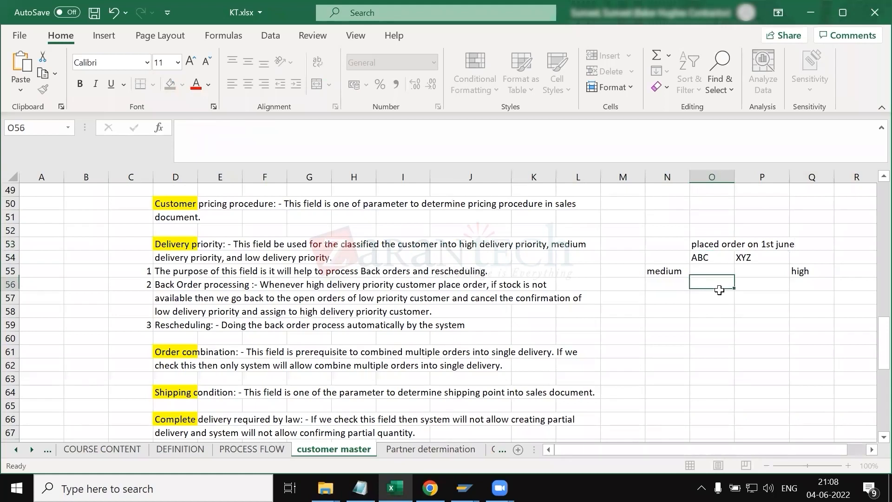
pyautogui.moveTo(737, 181); pyautogui.dragTo(799, 181)
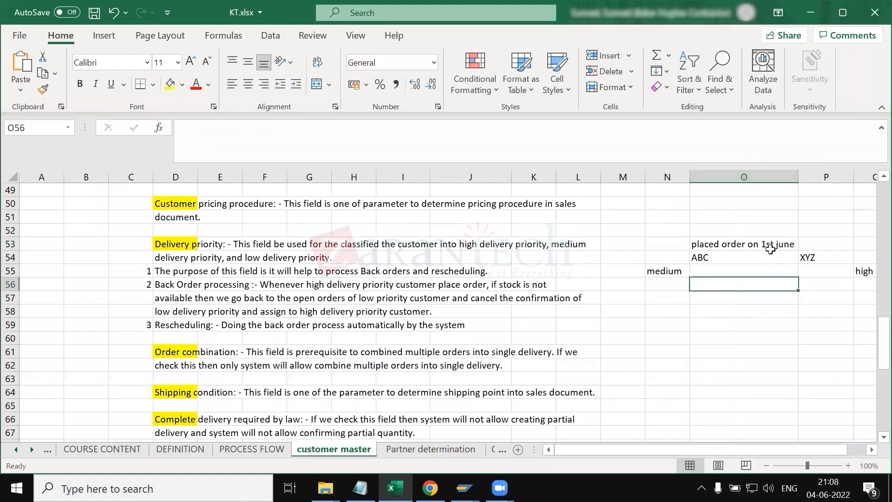
pyautogui.click(811, 247)
pyautogui.write('place')
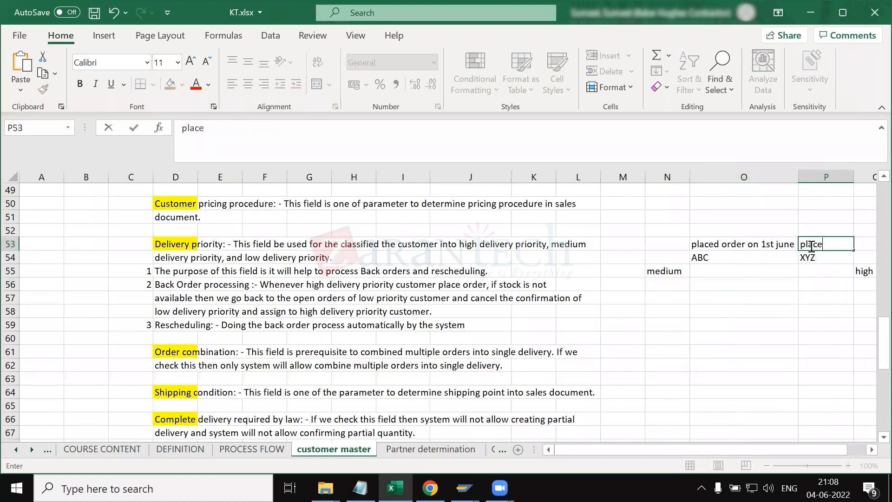
pyautogui.write('d order on 4 th')
pyautogui.press('BackSpace')
pyautogui.press('BackSpace')
pyautogui.write('th ju')
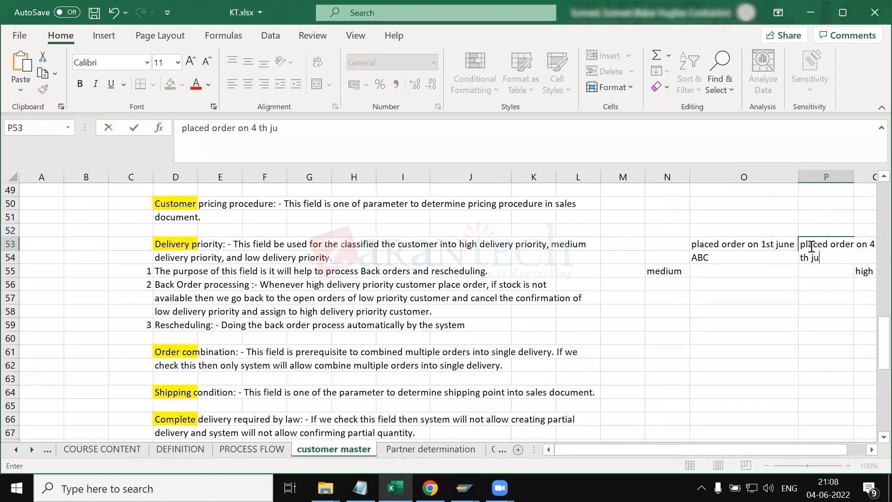
pyautogui.press('Return')
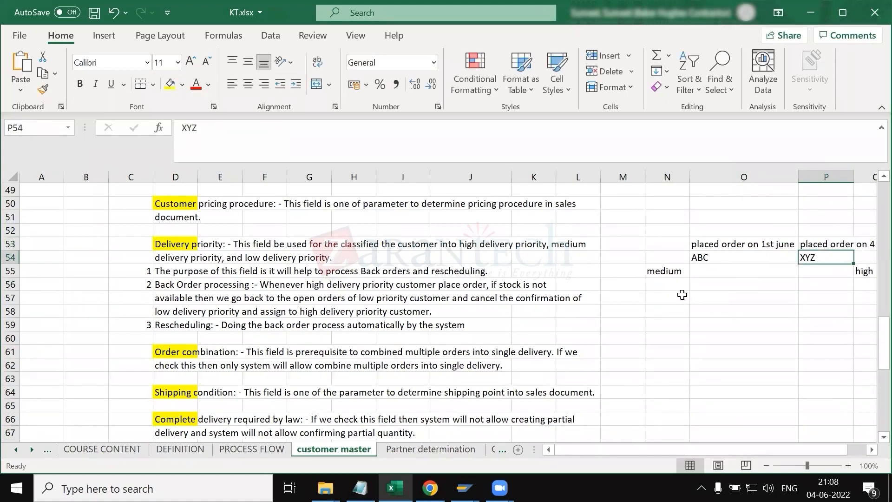
# Step: Add a crd row with dates 20.06.2022 for ABC and 10.06.2022 for XYZ
pyautogui.click(669, 283)
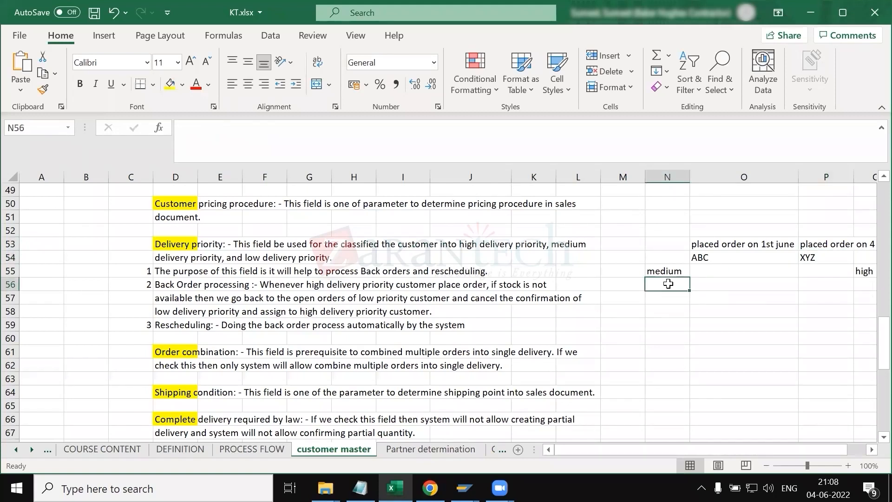
pyautogui.write('crd')
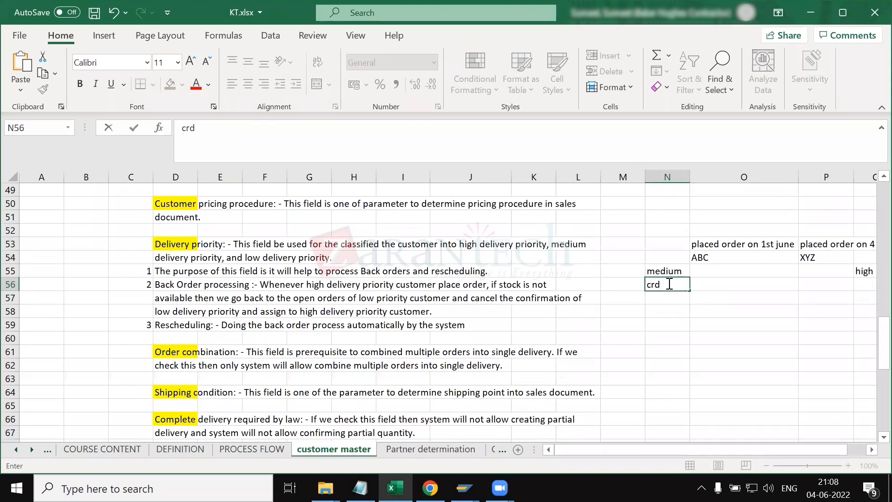
pyautogui.press('Tab')
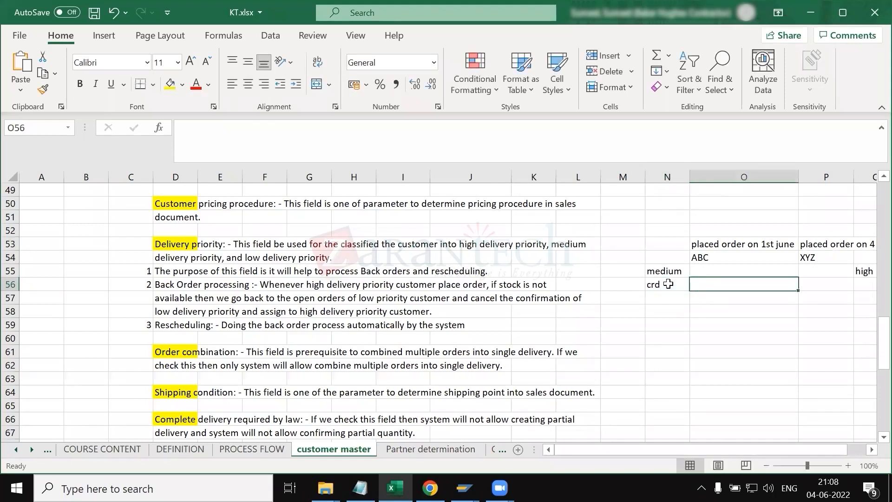
pyautogui.write('20.0')
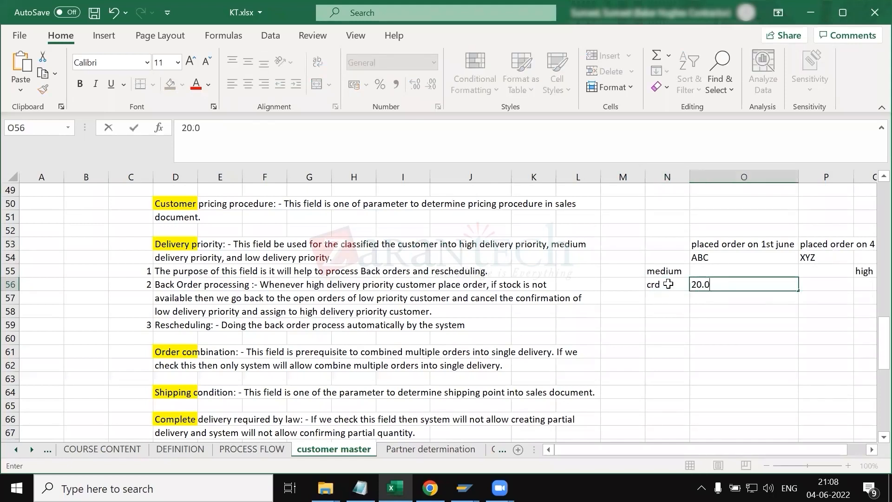
pyautogui.write('6.2022')
pyautogui.press('Tab')
pyautogui.hscroll(2, 669, 284)
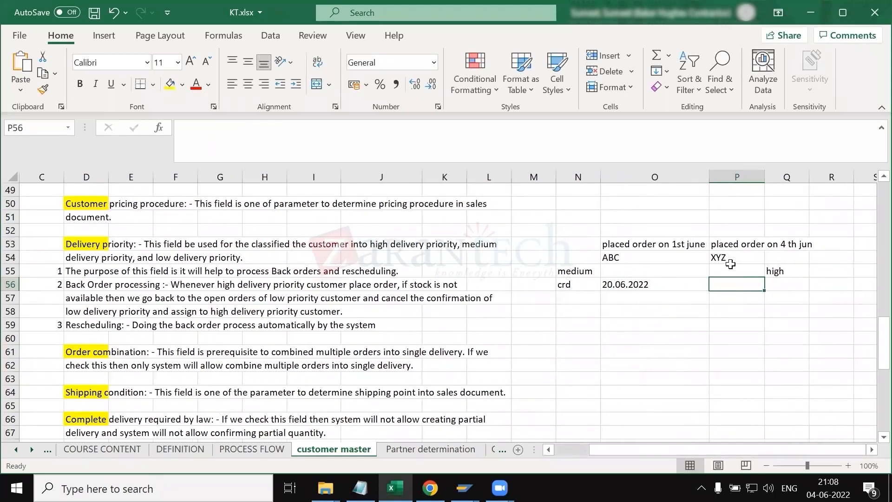
pyautogui.write('1')
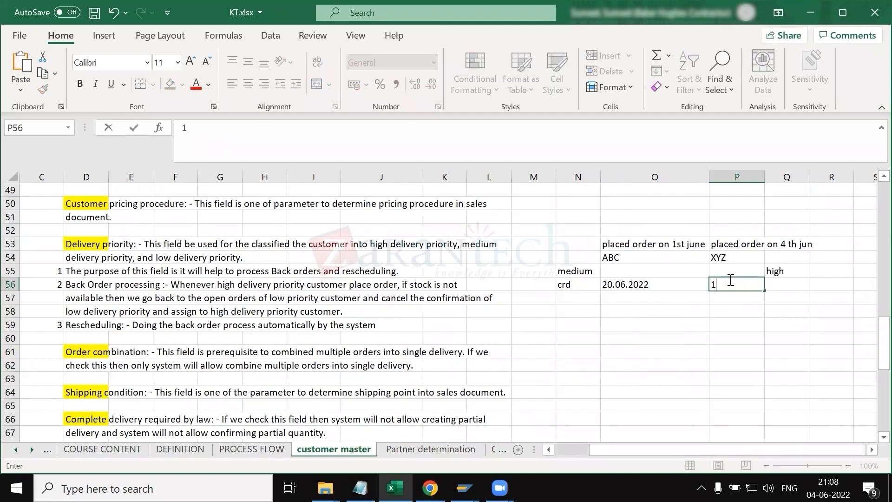
pyautogui.write('0.06.2022')
pyautogui.press('Return')
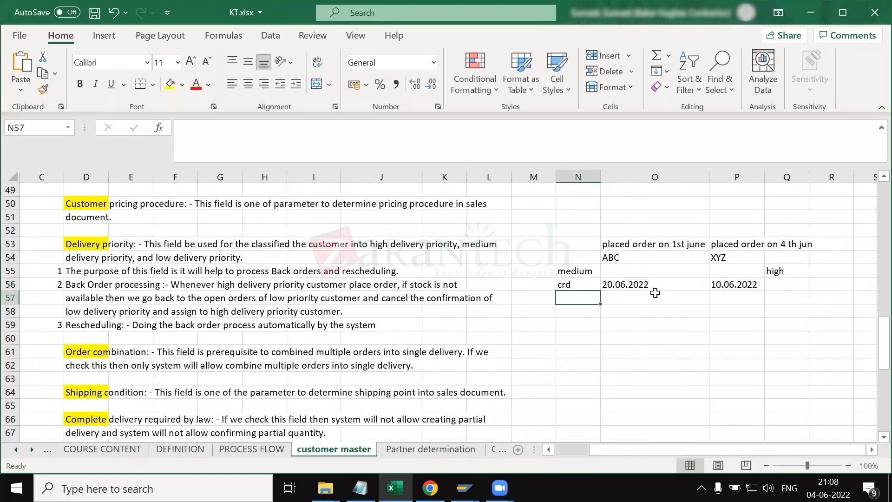
# Step: Add an order qty row with quantity 10 for ABC below the crd row
pyautogui.click(625, 242)
pyautogui.moveTo(565, 240); pyautogui.dragTo(640, 284)
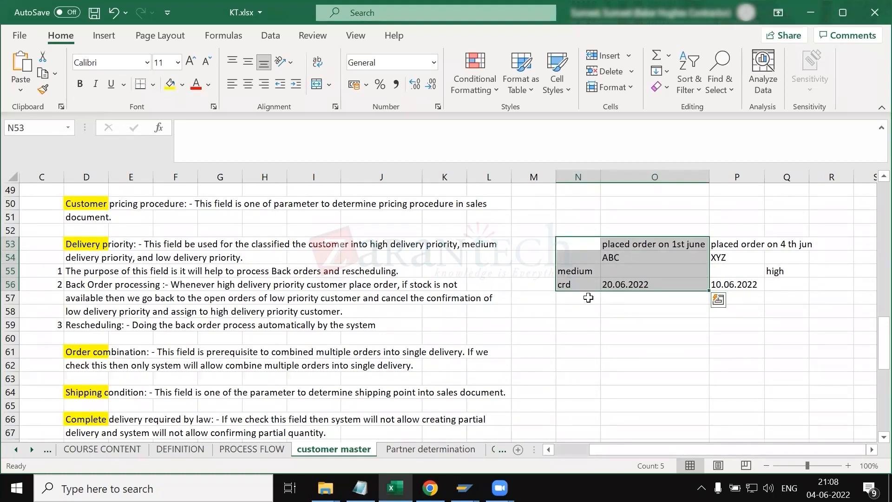
pyautogui.click(588, 299)
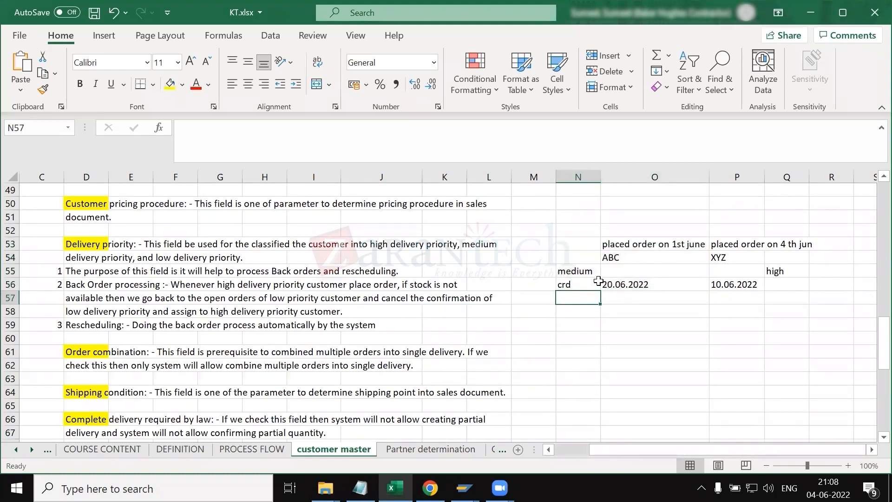
pyautogui.write('order qty')
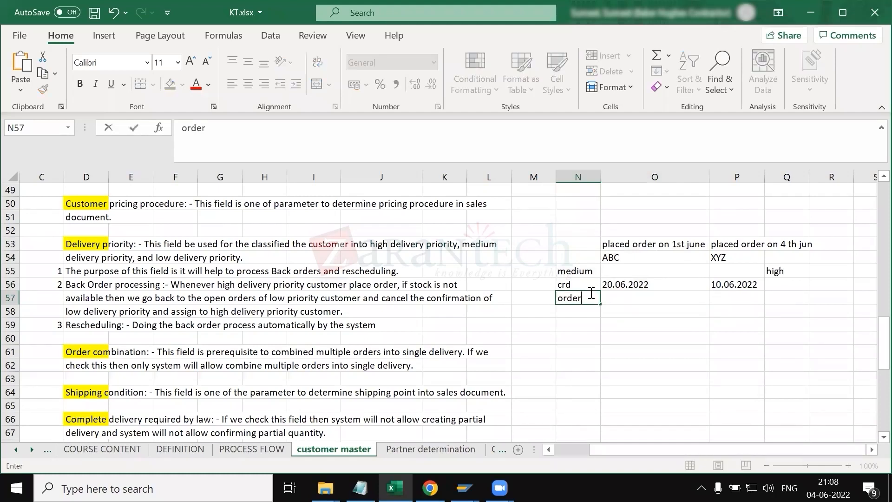
pyautogui.press('Tab')
pyautogui.write('10')
pyautogui.press('Return')
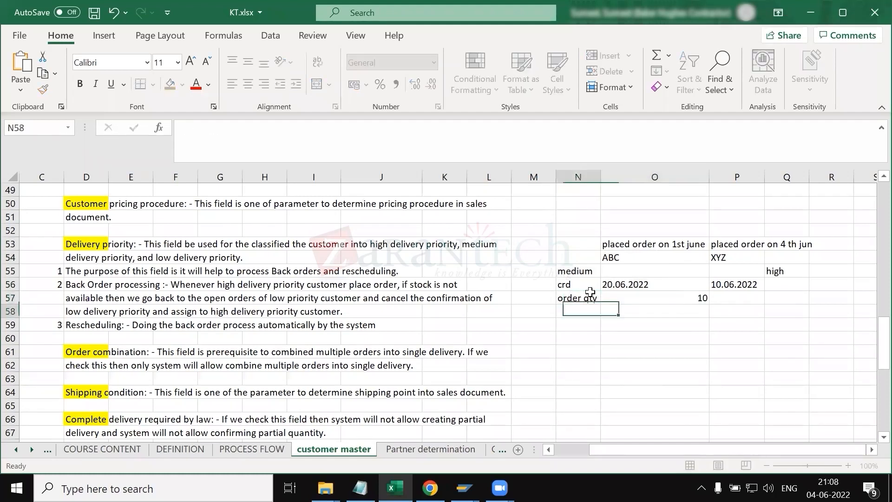
# Step: Select the ABC example block to review its priority, date and quantity entries
pyautogui.moveTo(576, 258); pyautogui.dragTo(646, 305)
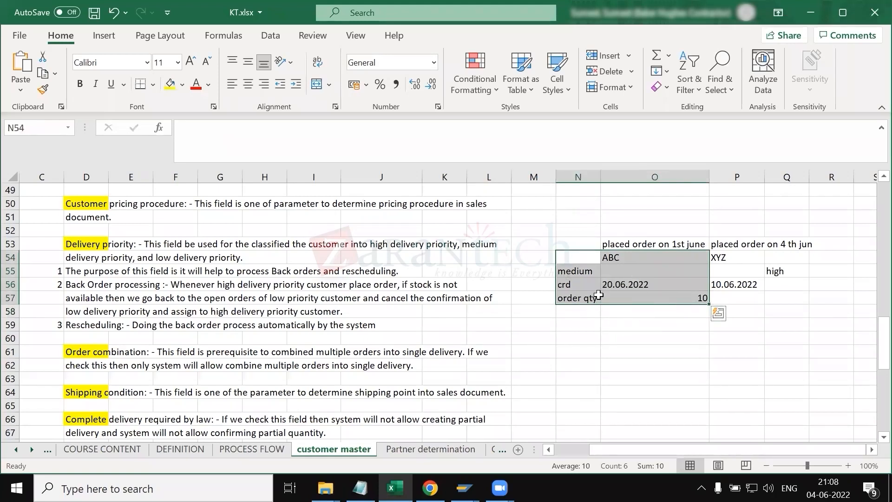
pyautogui.click(663, 297)
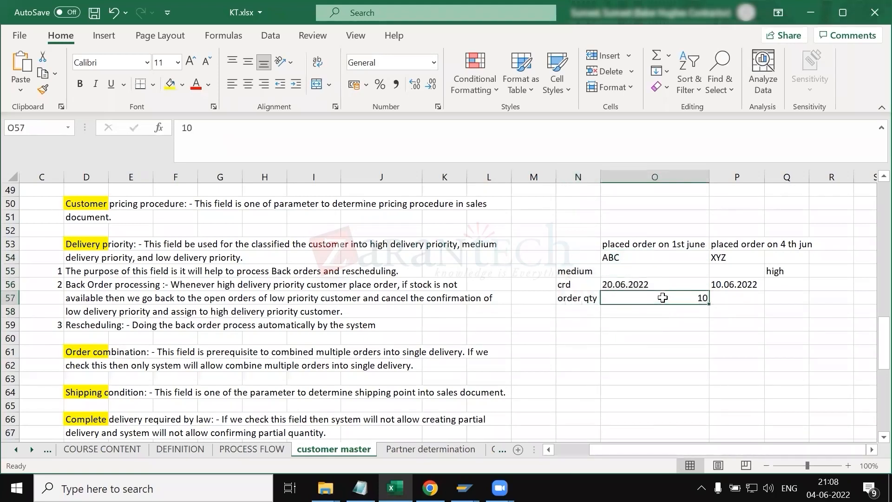
pyautogui.click(592, 296)
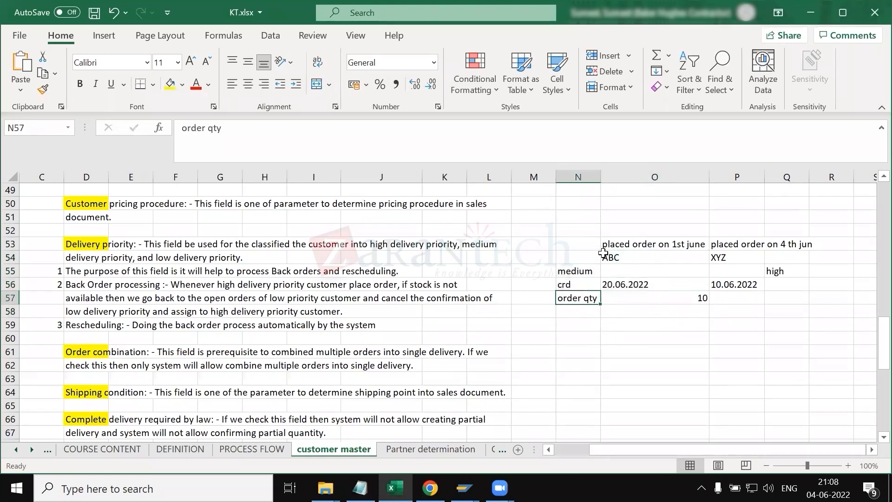
# Step: Add a sales order row with sales order numbers 1234 for ABC and 5678 for XYZ
pyautogui.click(579, 311)
pyautogui.write('alloc')
pyautogui.press('BackSpace')
pyautogui.press('BackSpace')
pyautogui.press('BackSpace')
pyautogui.press('BackSpace')
pyautogui.press('BackSpace')
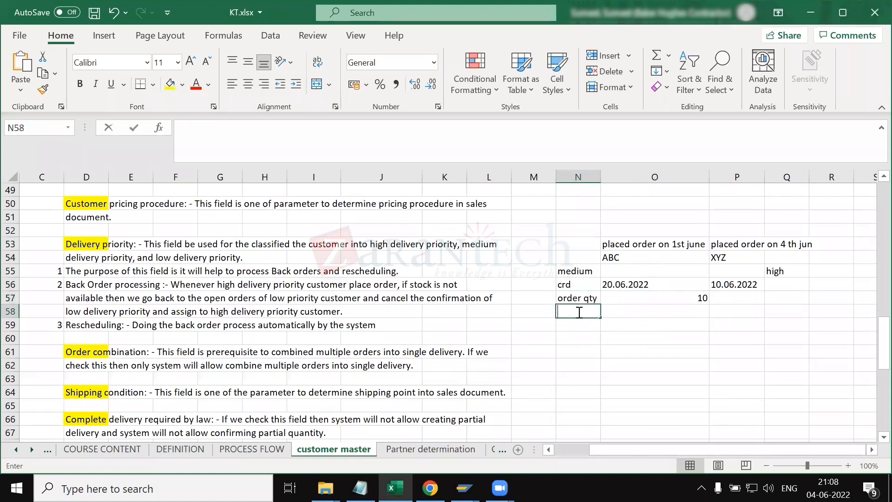
pyautogui.write('ssales order')
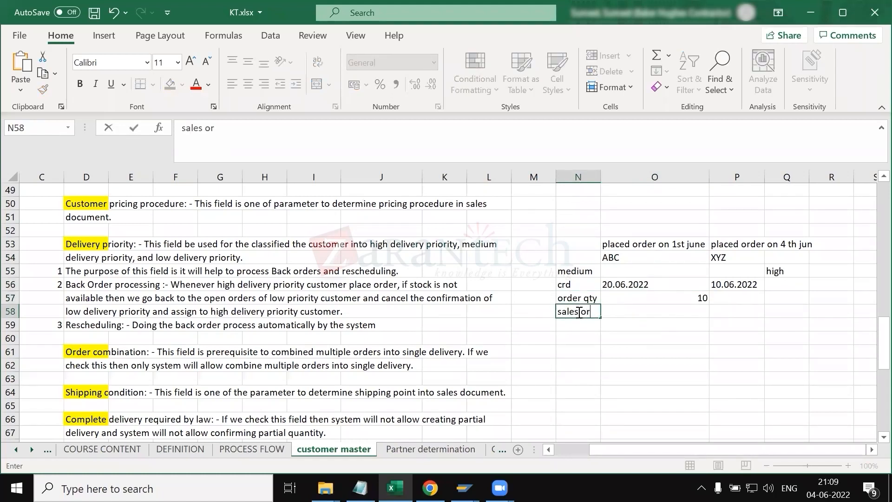
pyautogui.press('Tab')
pyautogui.write('1234')
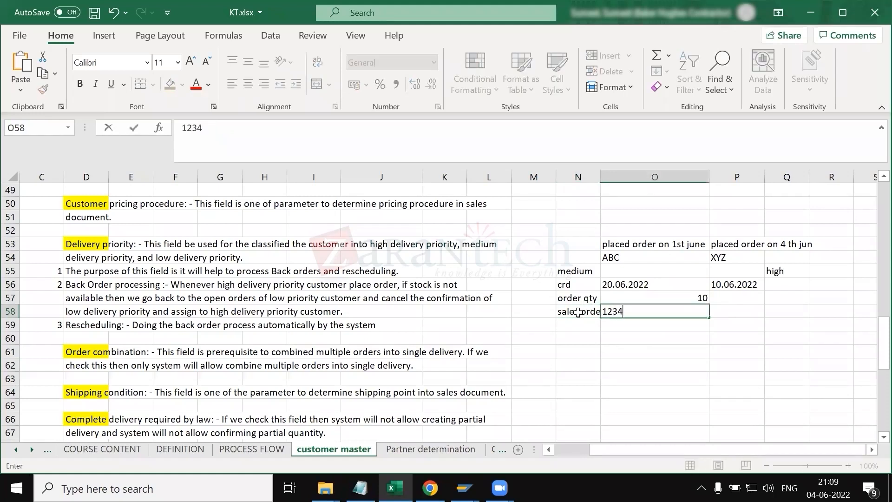
pyautogui.press('Tab')
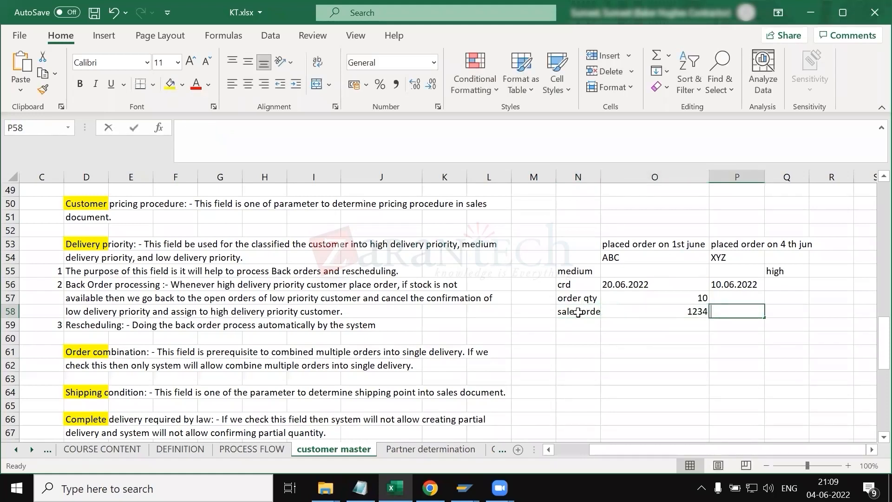
pyautogui.write('5678')
pyautogui.press('Return')
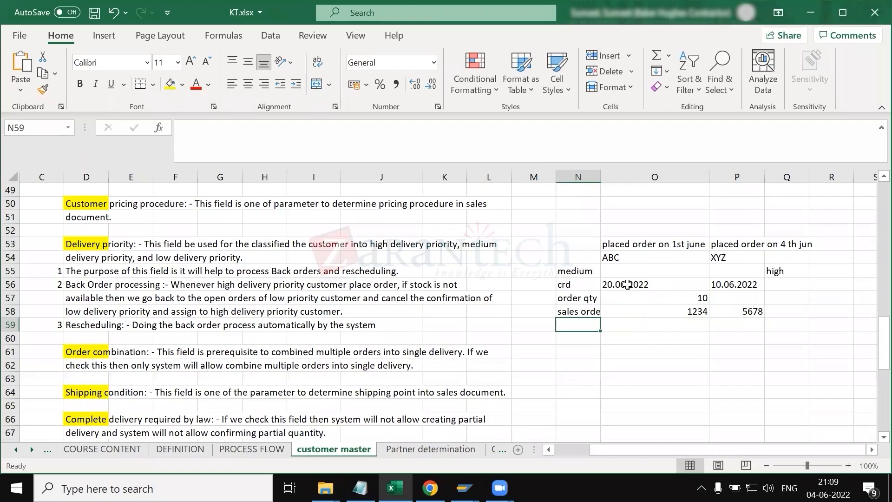
# Step: Put a thick outside border around the ABC example block
pyautogui.moveTo(578, 244); pyautogui.dragTo(659, 311)
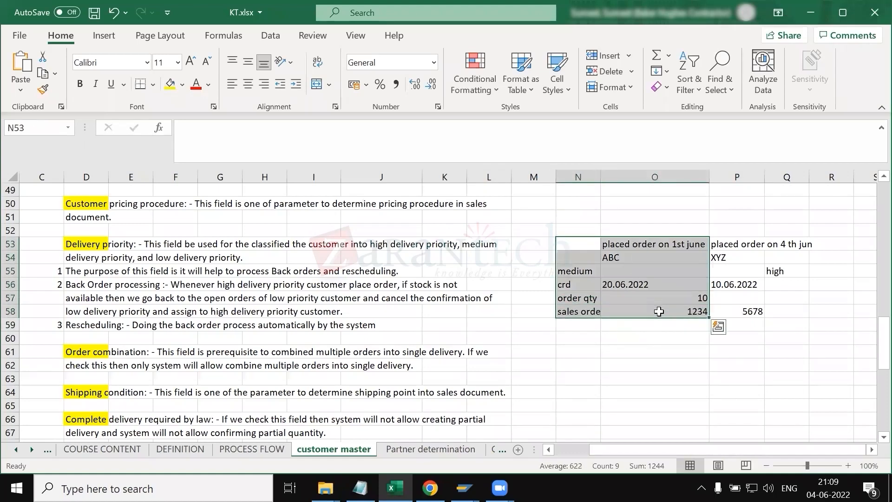
pyautogui.click(154, 84)
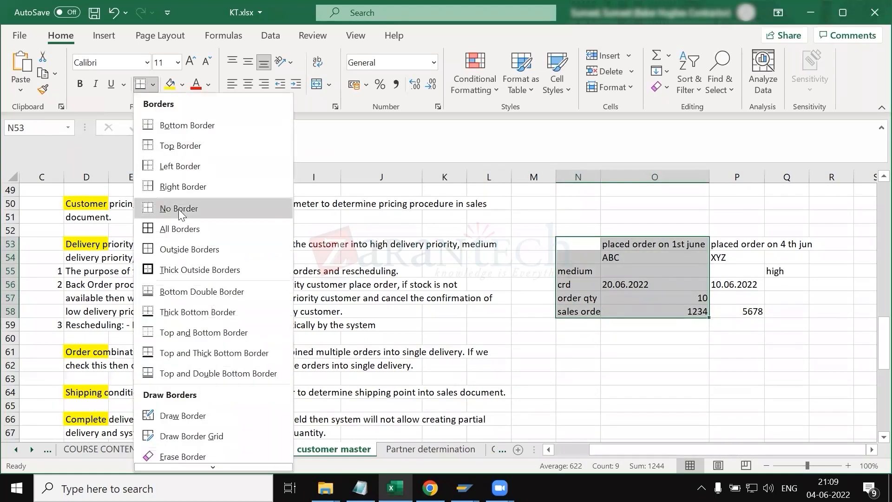
pyautogui.click(187, 269)
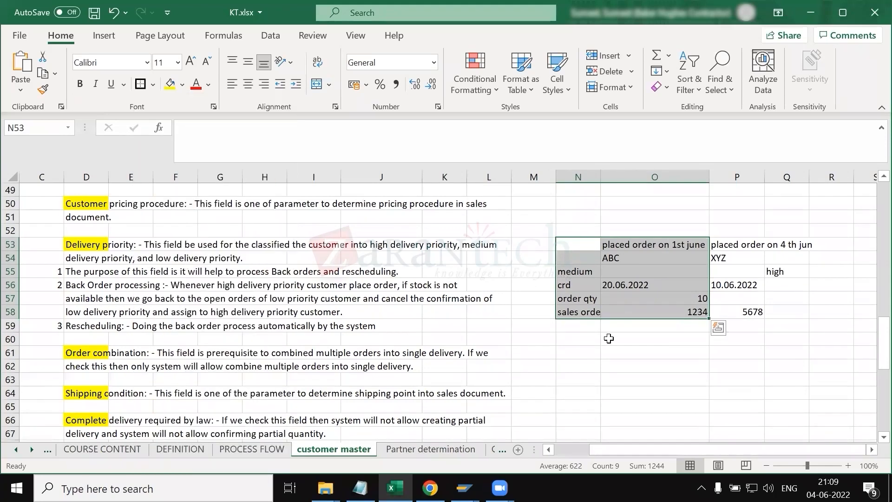
pyautogui.click(607, 339)
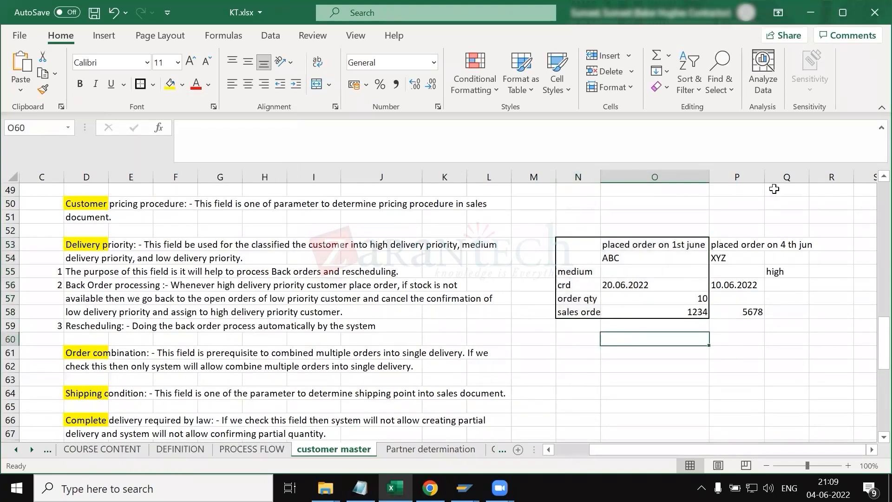
# Step: Autofit column P to its contents and enter an order quantity of 10 for XYZ
pyautogui.doubleClick(765, 176)
pyautogui.moveTo(755, 245); pyautogui.dragTo(753, 273)
pyautogui.click(753, 283)
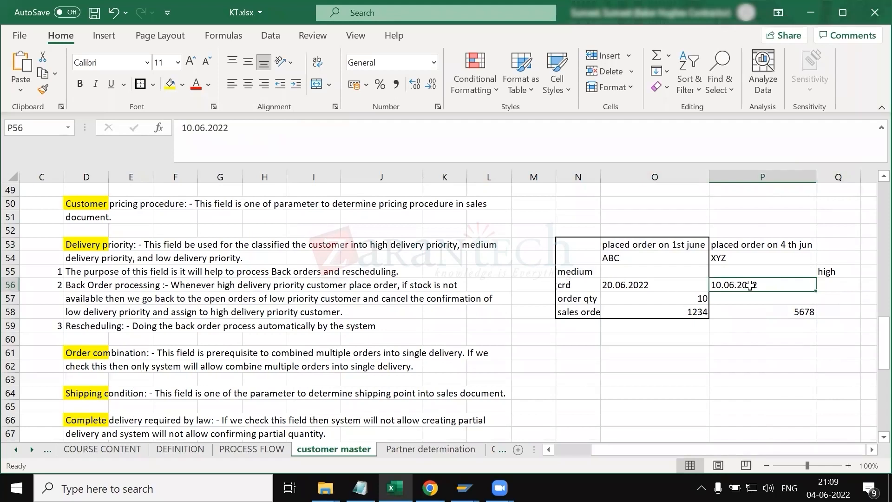
pyautogui.click(753, 300)
pyautogui.write('10')
pyautogui.press('Return')
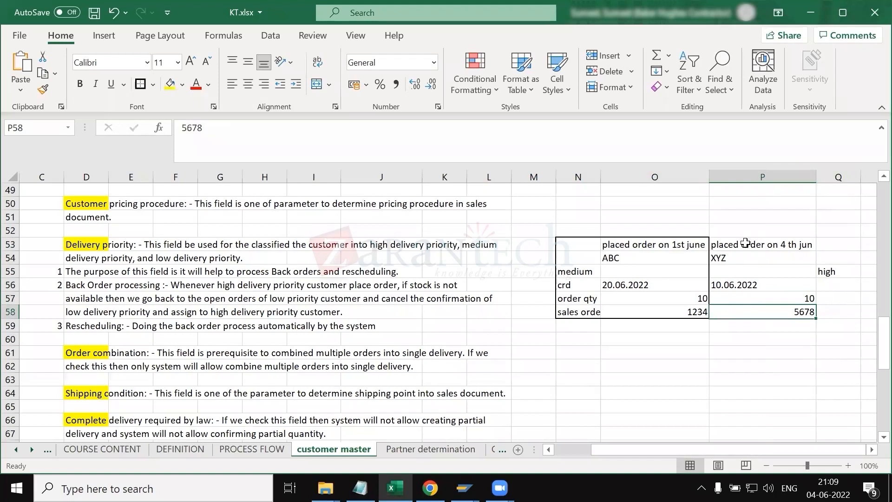
# Step: Review the ABC example's order quantity and the back order processing and rescheduling notes
pyautogui.moveTo(638, 250)
pyautogui.mouseDown()
pyautogui.moveTo(614, 309)
pyautogui.moveTo(605, 307)
pyautogui.mouseUp()
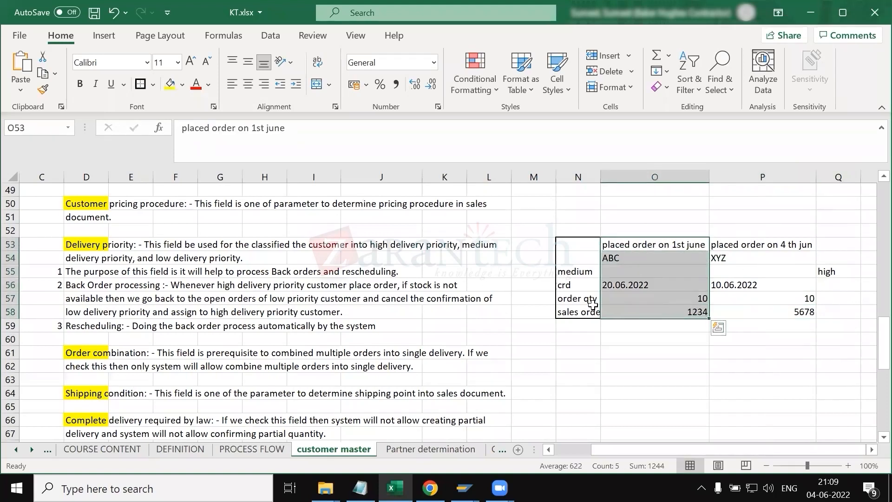
pyautogui.moveTo(587, 302); pyautogui.dragTo(653, 302)
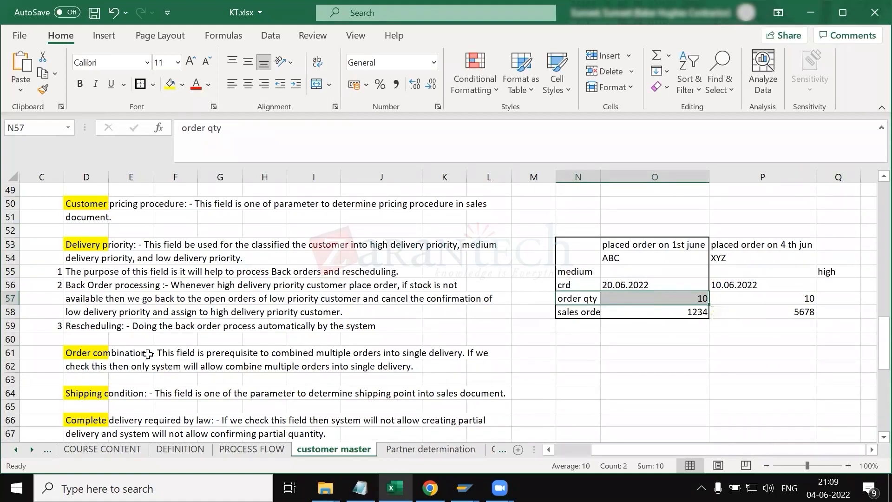
pyautogui.scroll(-1, 149, 354)
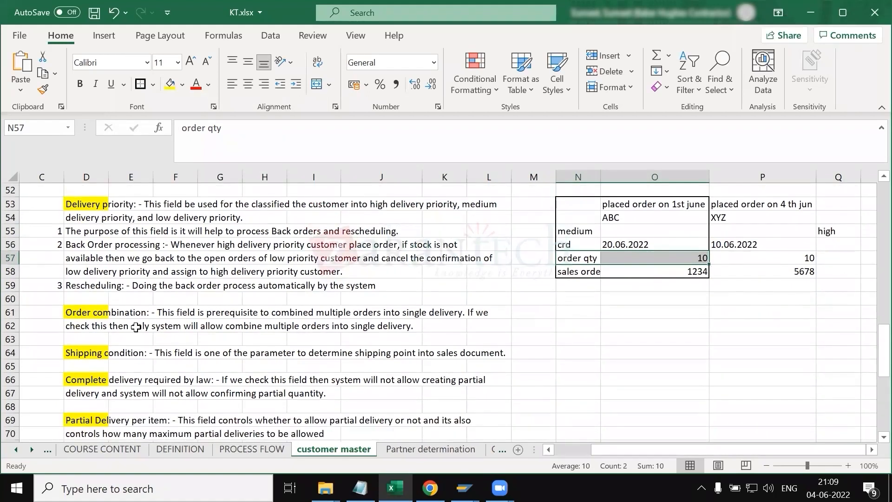
pyautogui.click(77, 248)
pyautogui.click(80, 285)
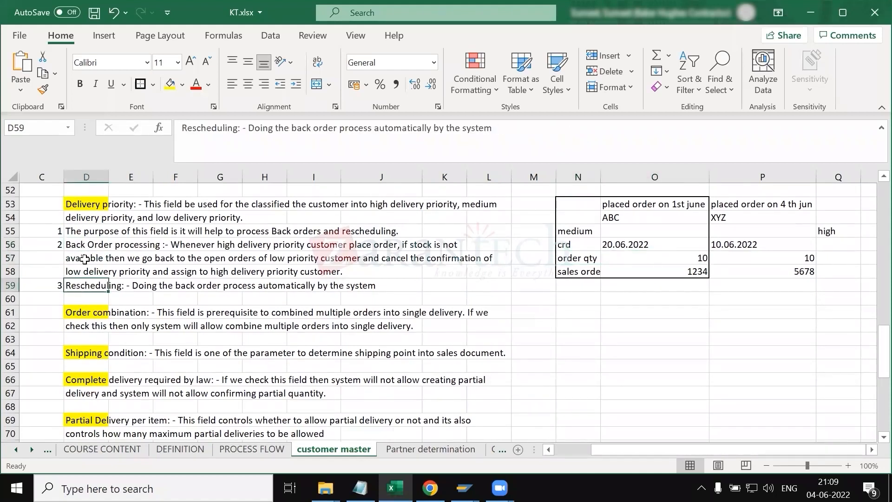
pyautogui.click(79, 246)
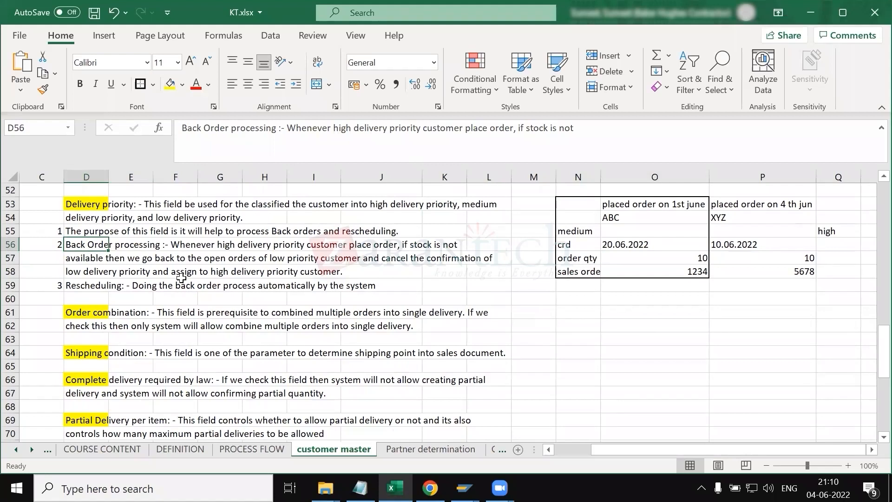
pyautogui.click(100, 275)
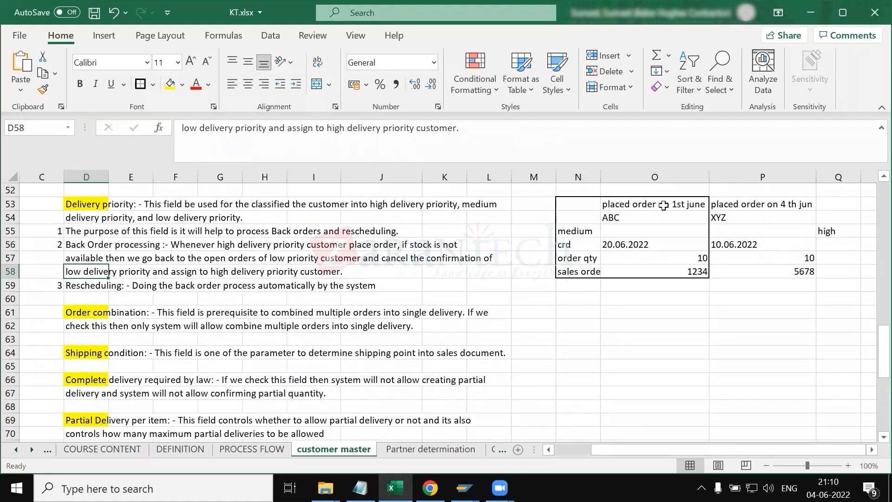
# Step: Note the transaction codes V_V2 beside back order processing and V_R1 beside the low delivery priority line
pyautogui.hscroll(-2, 90, 250)
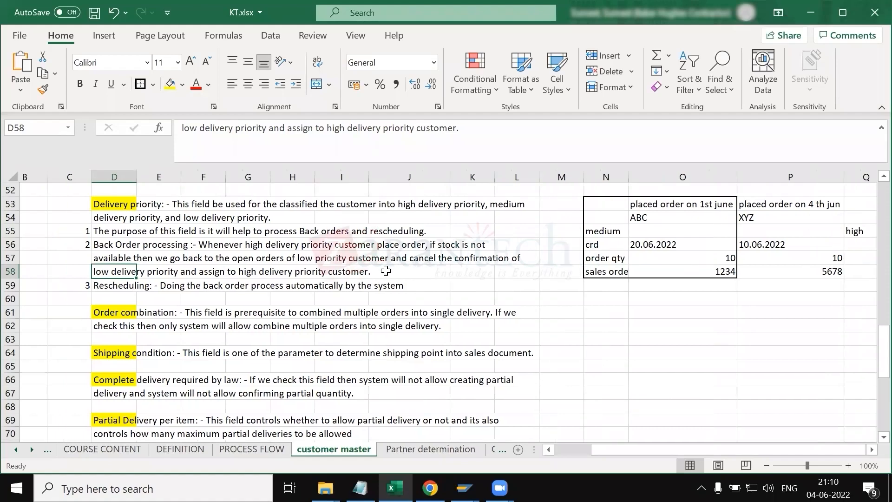
pyautogui.click(90, 248)
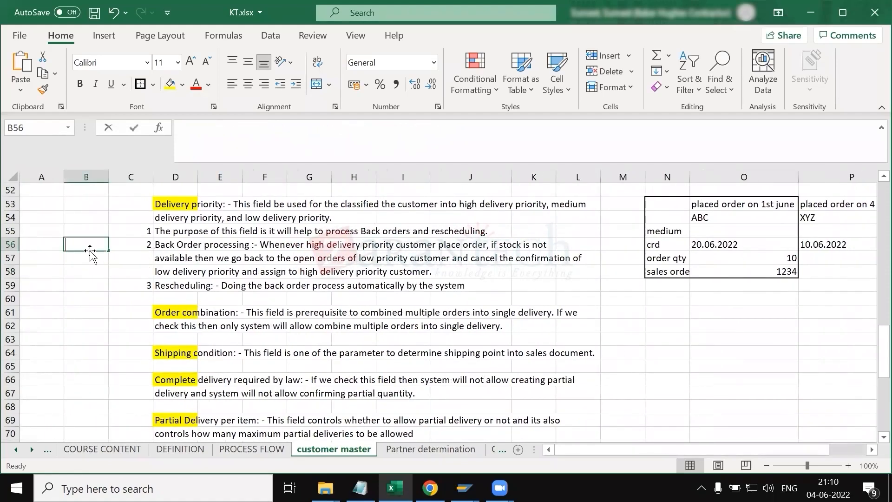
pyautogui.write('V_V2')
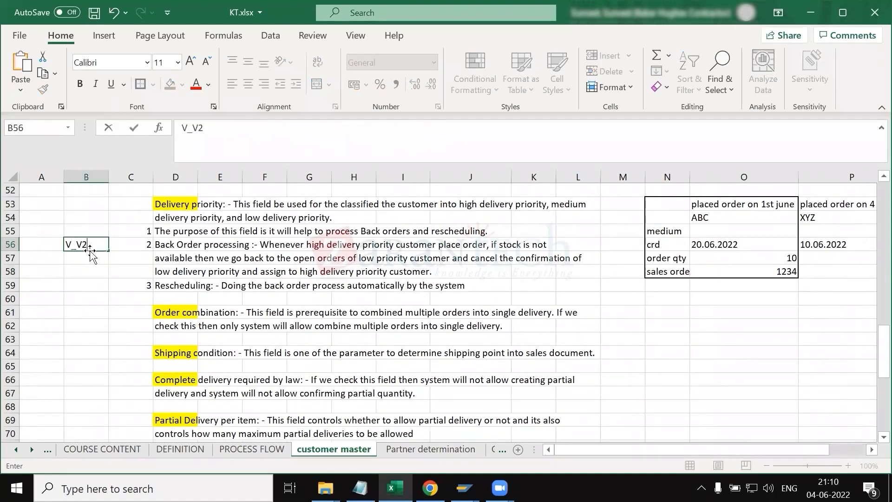
pyautogui.press('Return')
pyautogui.press('Return')
pyautogui.write('V')
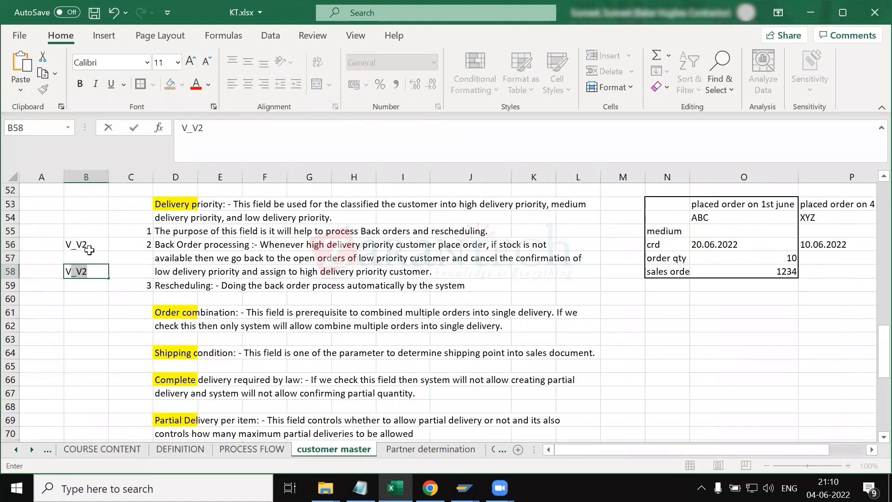
pyautogui.write('_R1')
pyautogui.hotkey('ctrl', 'Return')
pyautogui.moveTo(83, 244); pyautogui.dragTo(79, 271)
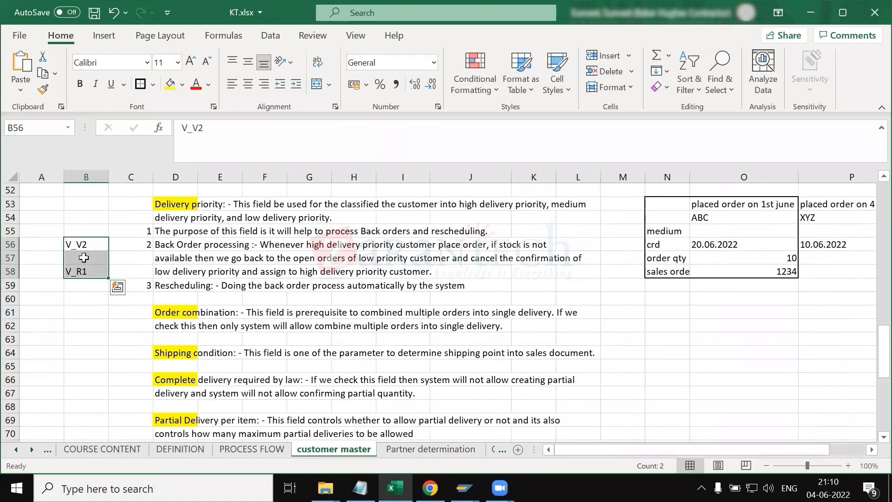
pyautogui.click(165, 246)
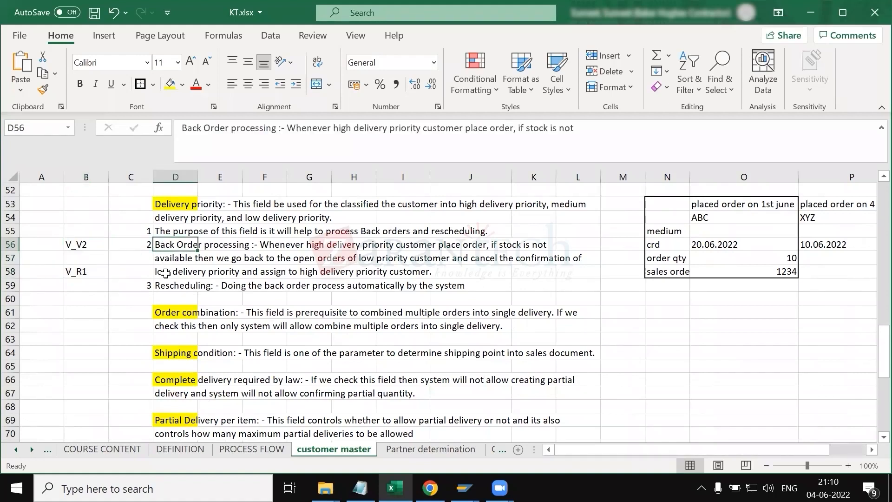
pyautogui.click(169, 287)
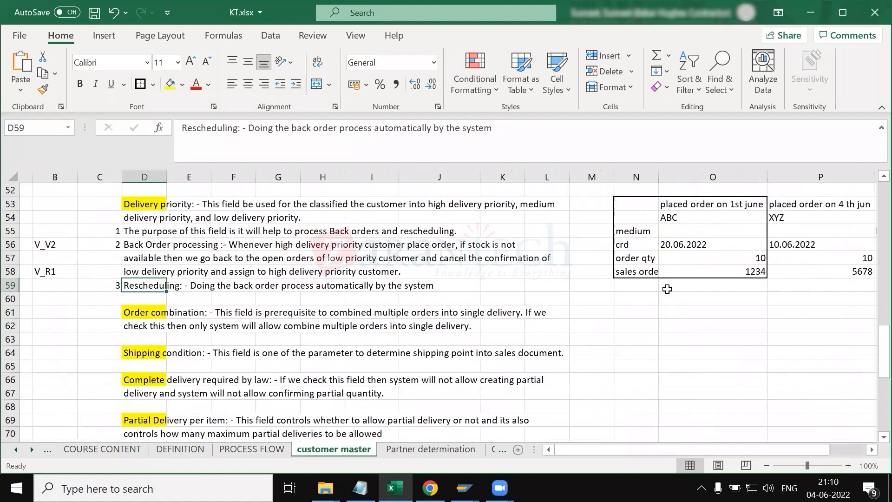
# Step: Put a thick outside border around the XYZ example block
pyautogui.hscroll(5, 668, 288)
pyautogui.moveTo(606, 200); pyautogui.dragTo(632, 268)
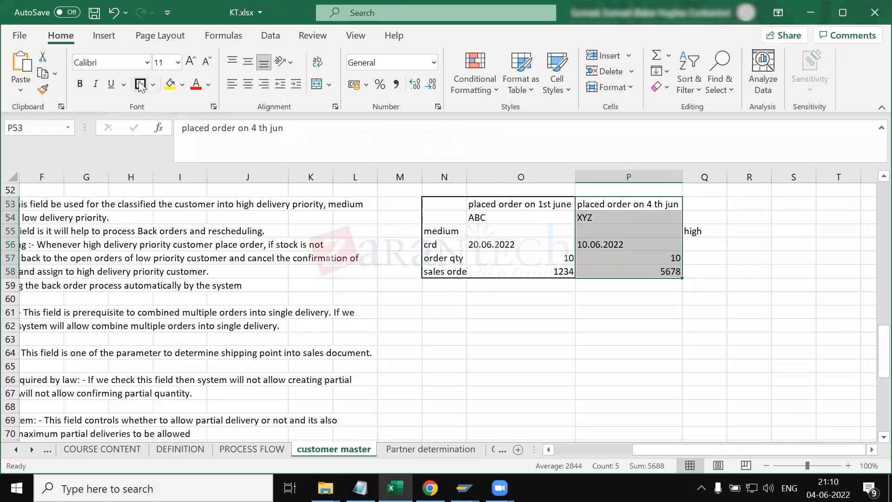
pyautogui.hscroll(-3, 367, 298)
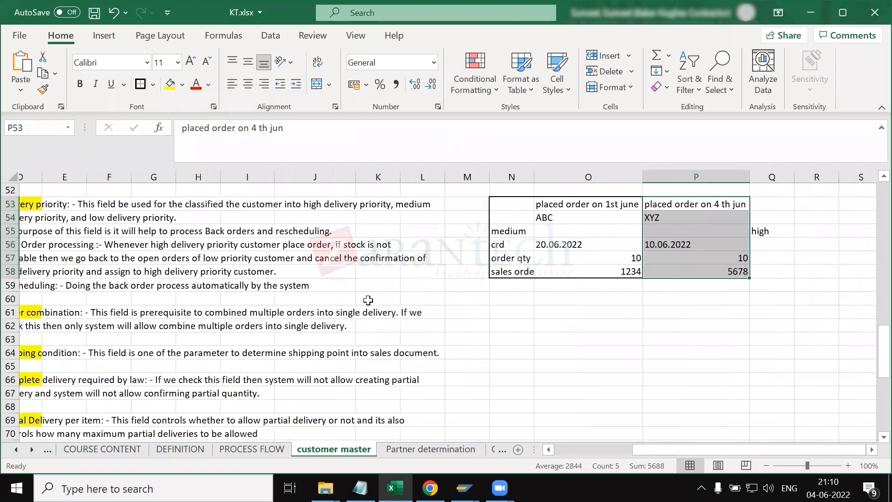
pyautogui.hscroll(-1, 318, 343)
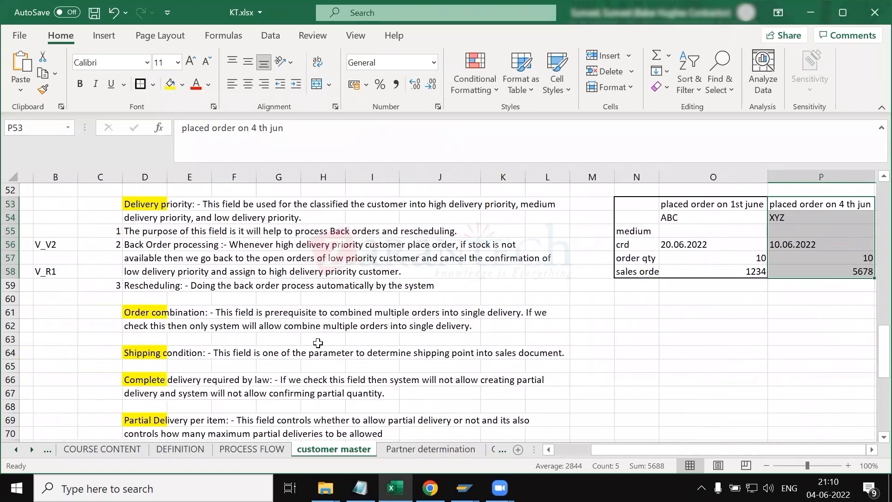
# Step: Compare the customer's shipping delivery priority and partial delivery settings with the notes in the sheet
pyautogui.hotkey('alt', 'Tab')
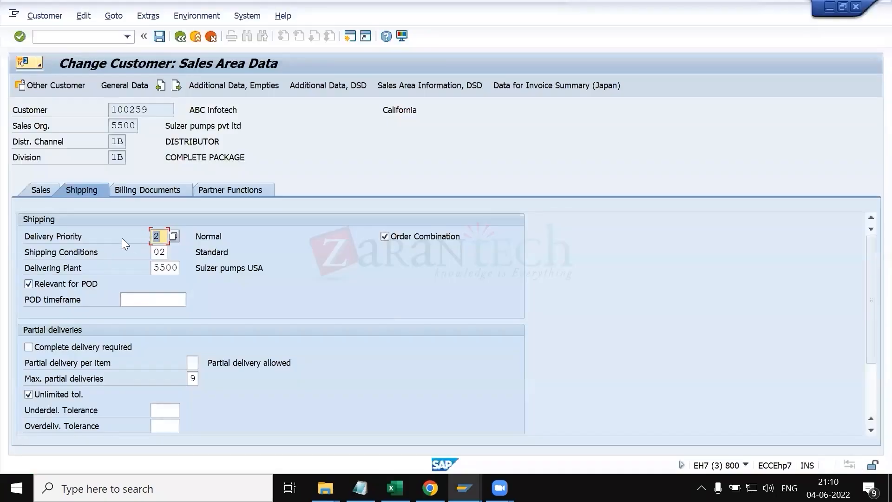
pyautogui.hotkey('alt', 'Tab')
pyautogui.hotkey('alt', 'Tab')
pyautogui.hotkey('alt', 'Tab')
pyautogui.scroll(-1, 123, 256)
pyautogui.click(122, 256)
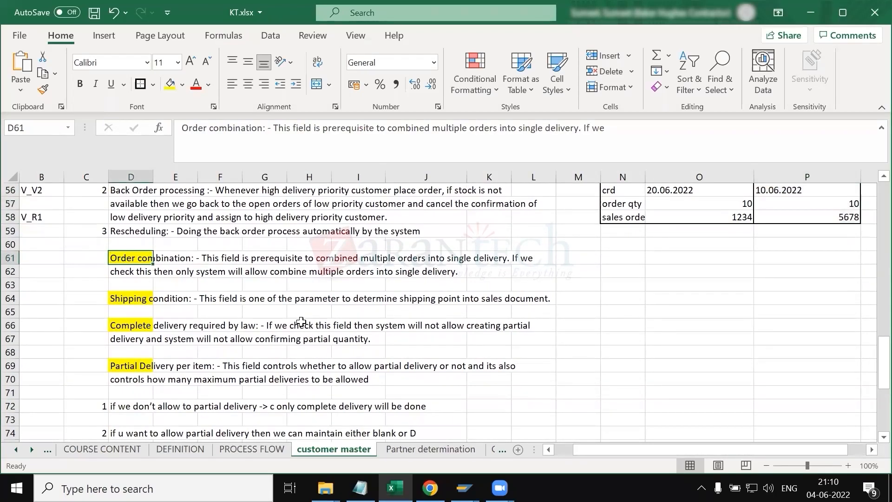
pyautogui.scroll(3, 302, 321)
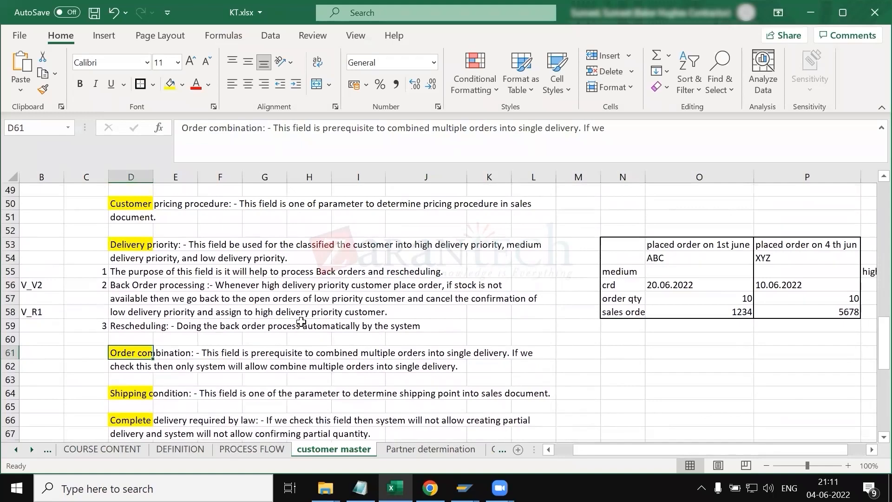
pyautogui.scroll(1, 301, 322)
pyautogui.click(145, 244)
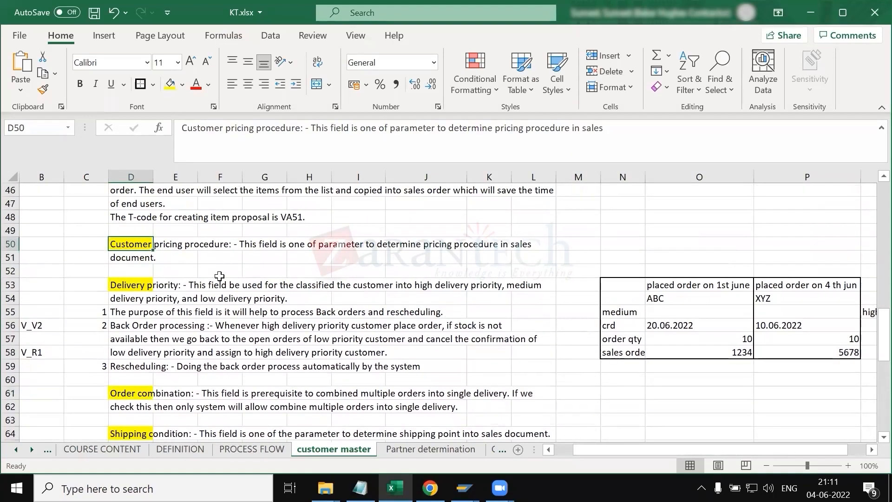
pyautogui.scroll(1, 219, 276)
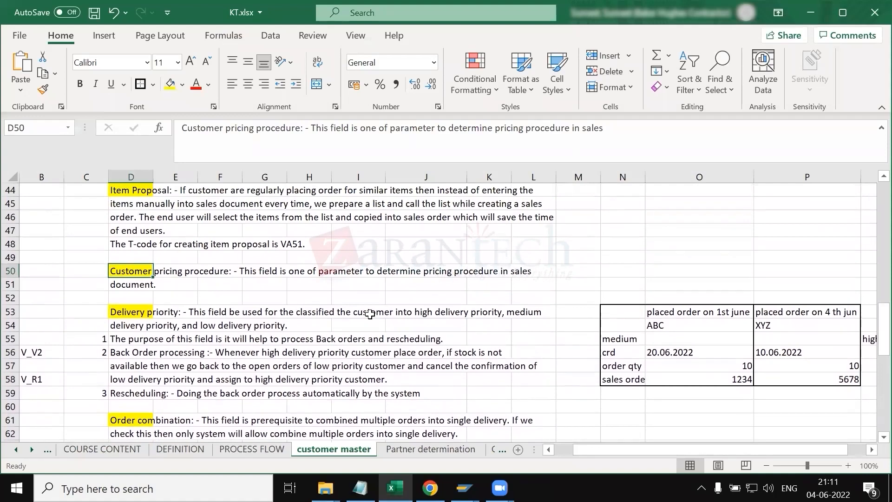
pyautogui.scroll(1, 403, 319)
pyautogui.hscroll(3, 526, 346)
pyautogui.scroll(1, 590, 277)
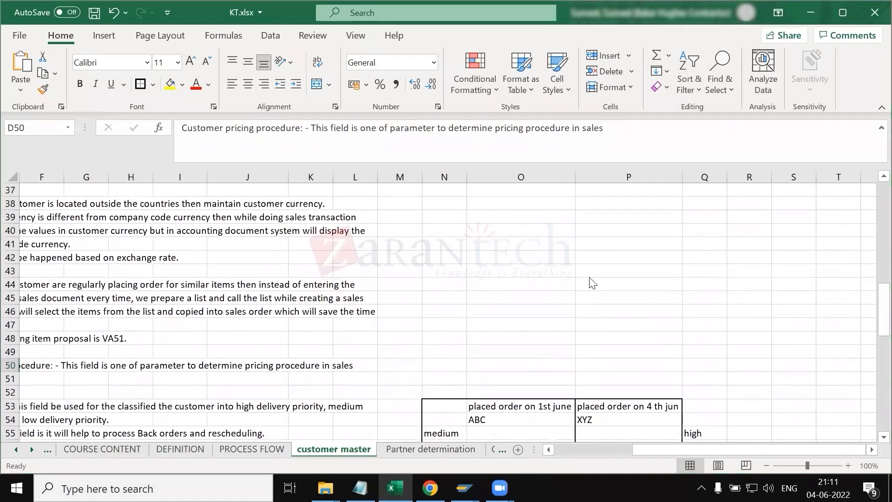
pyautogui.hotkey('alt', 'Tab')
pyautogui.scroll(-2, 154, 350)
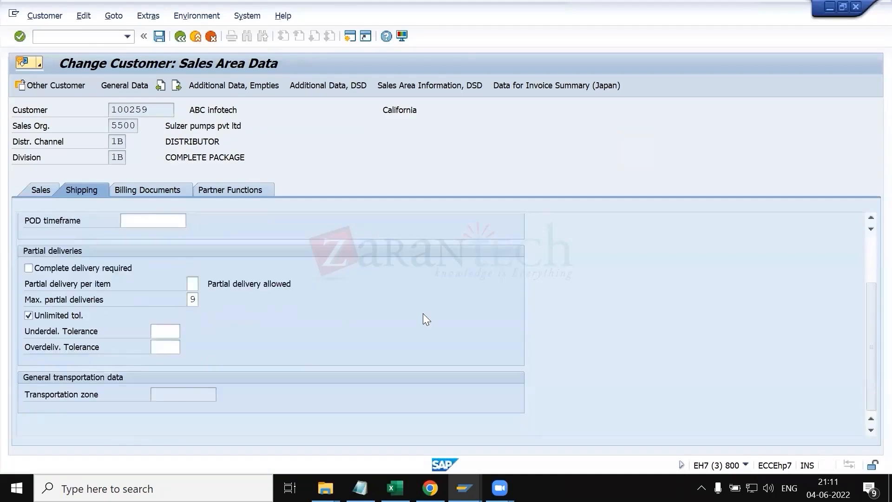
pyautogui.hotkey('alt', 'Tab')
pyautogui.scroll(1, 553, 216)
pyautogui.click(550, 215)
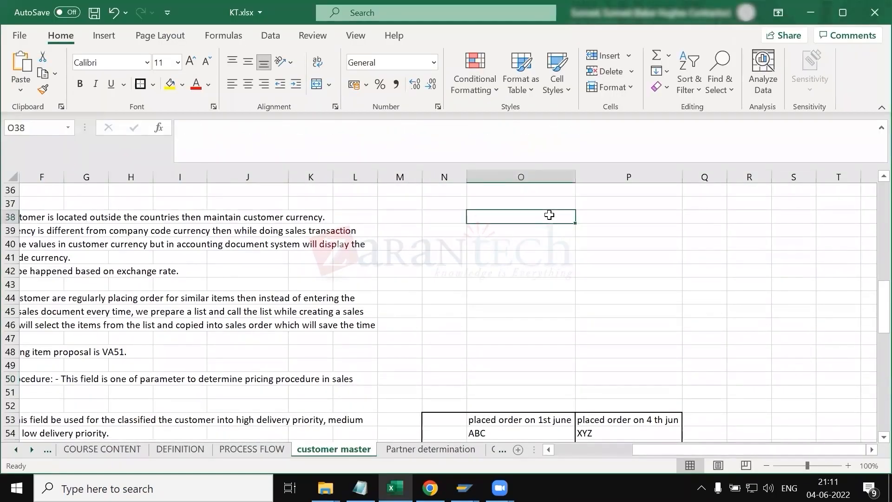
# Step: Enter the note "how a pricing procedure is determined in sales order" in cell O38
pyautogui.write('ho')
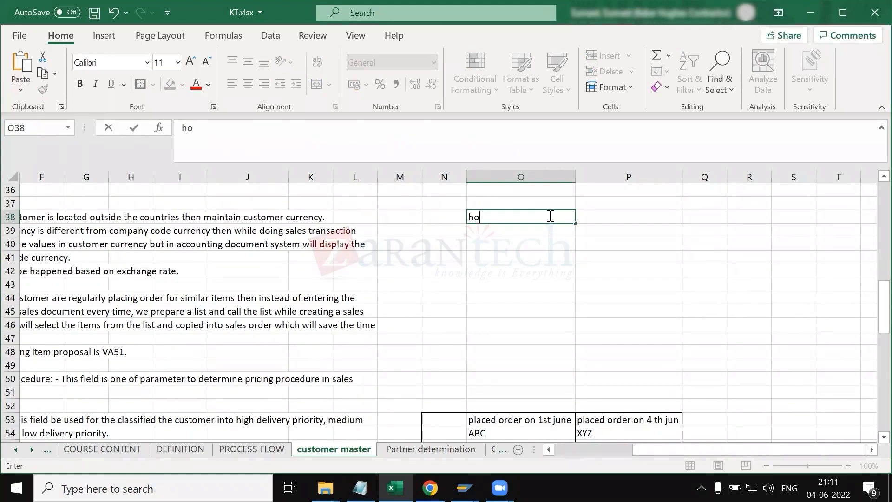
pyautogui.write('w a pricing procedu')
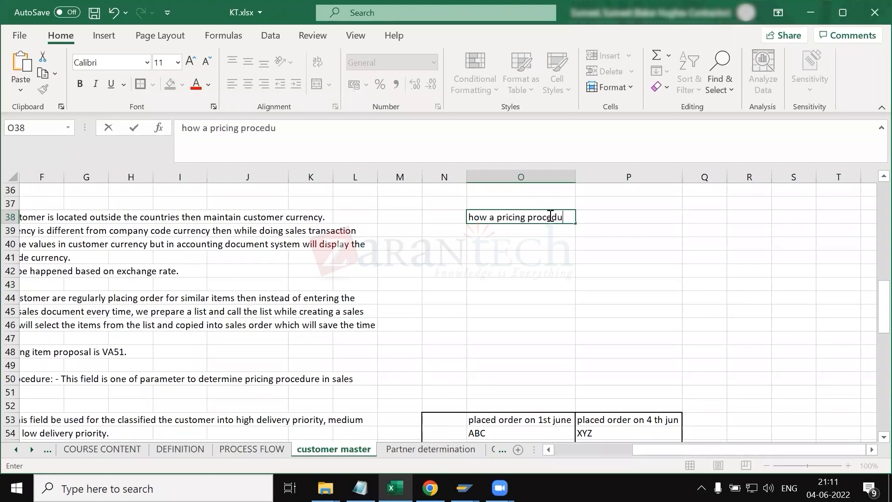
pyautogui.write('re is determine')
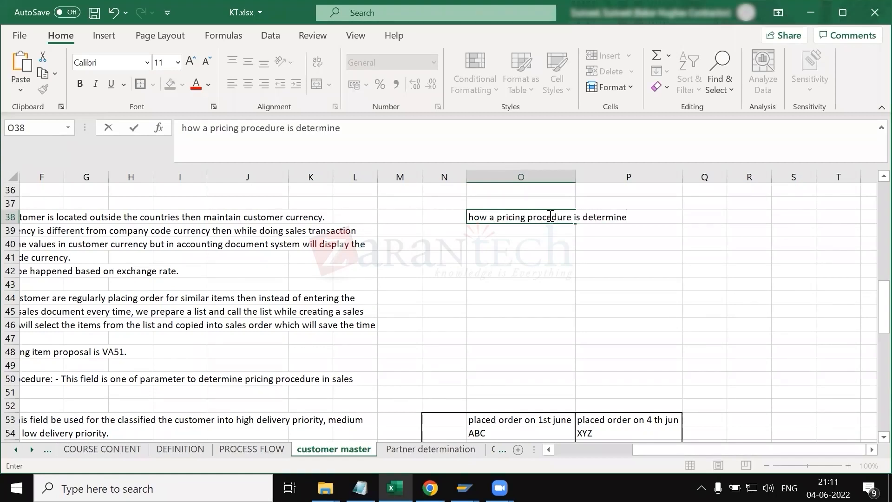
pyautogui.write('d in sales order')
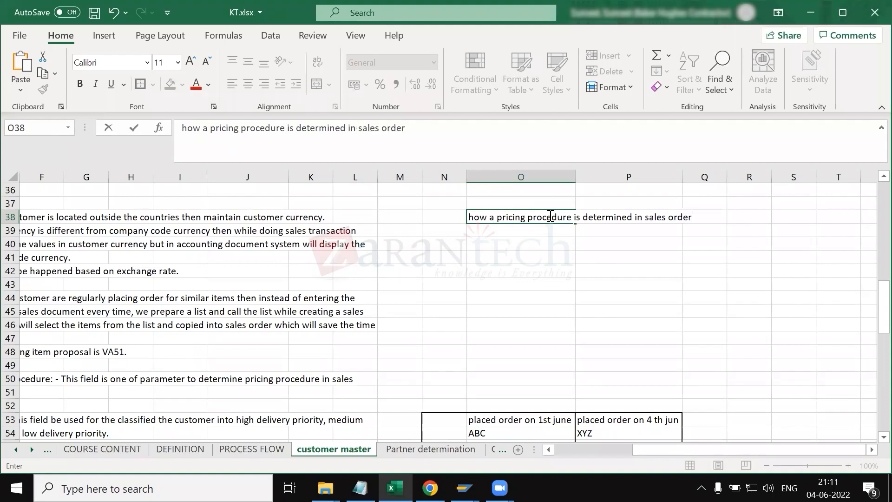
pyautogui.press('Return')
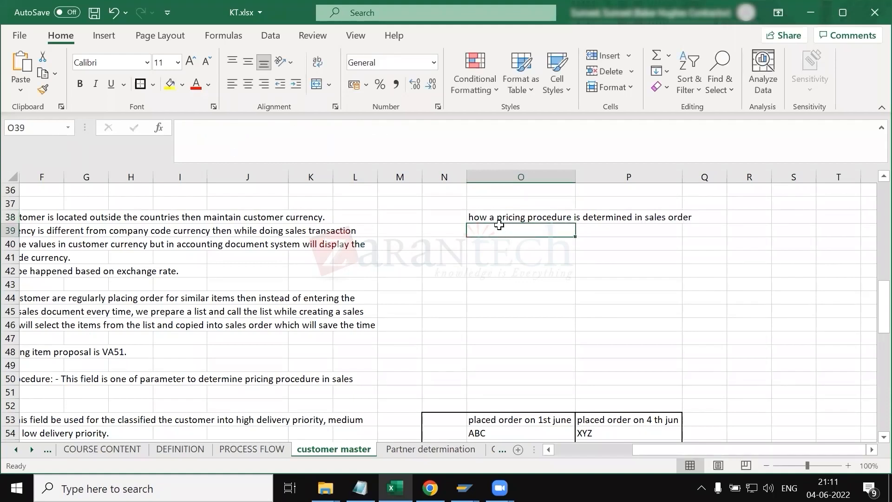
# Step: Open the pricing procedure determination table with transaction OVKK
pyautogui.click(521, 215)
pyautogui.click(518, 228)
pyautogui.hotkey('alt', 'Tab')
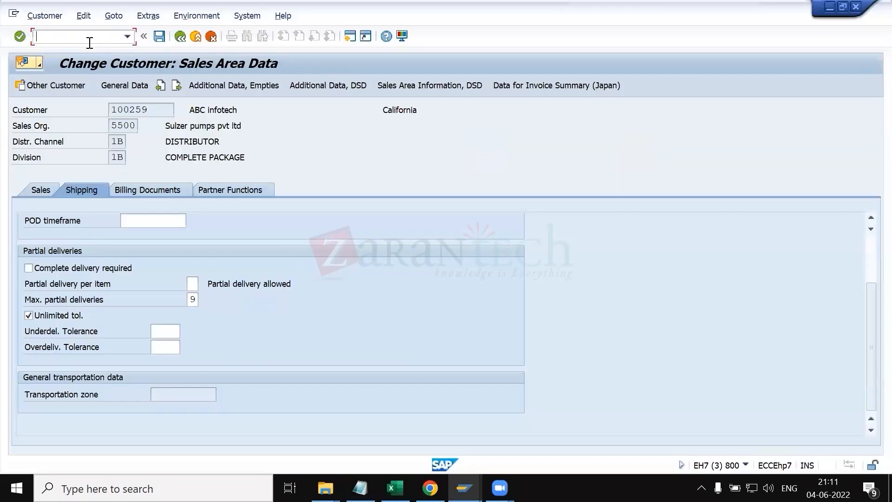
pyautogui.write('/oovkk')
pyautogui.press('Return')
pyautogui.press('Return')
pyautogui.hotkey('alt', 'F4')
pyautogui.click(61, 31)
pyautogui.write('/novkk')
pyautogui.press('Return')
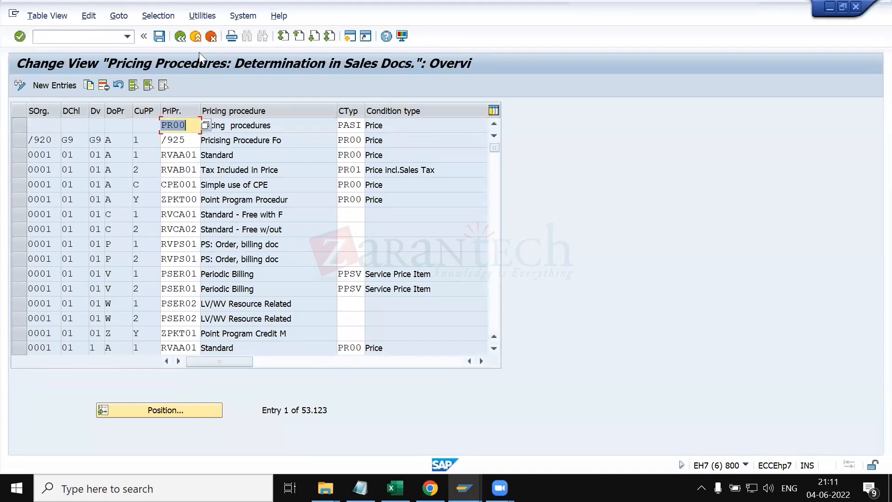
# Step: Write "sales area" in cell O39 under the pricing procedure question
pyautogui.click(745, 464)
pyautogui.hotkey('alt', 'Tab')
pyautogui.hotkey('alt', 'Tab')
pyautogui.press('Tab')
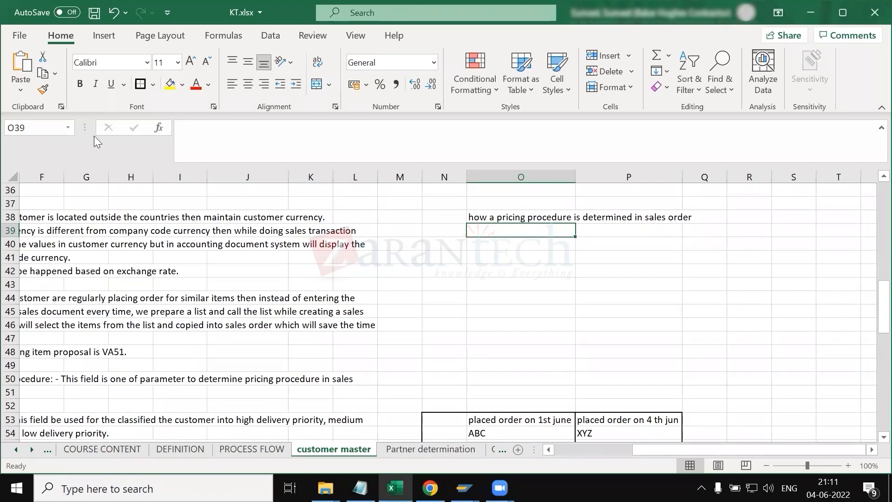
pyautogui.hotkey('alt', 'Tab')
pyautogui.hotkey('alt', 'Tab')
pyautogui.press('Tab')
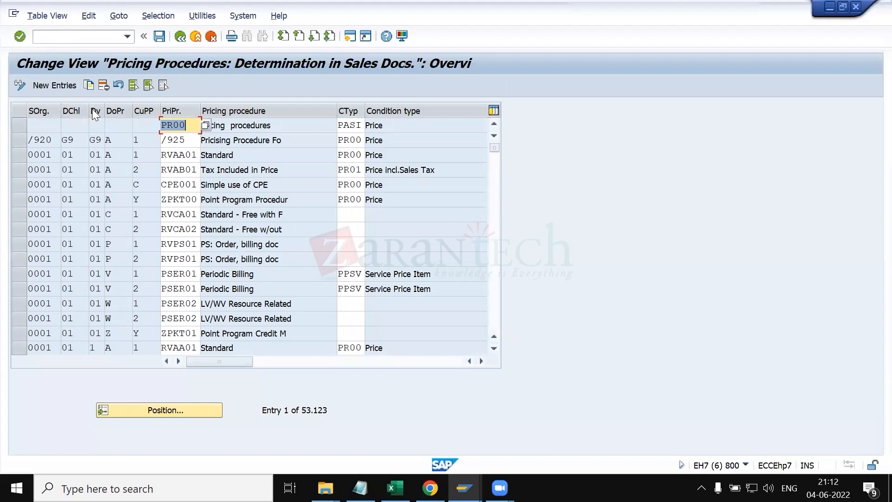
pyautogui.hotkey('alt', 'Tab')
pyautogui.hotkey('alt', 'Tab')
pyautogui.hotkey('alt', 'Tab')
pyautogui.write('sales area')
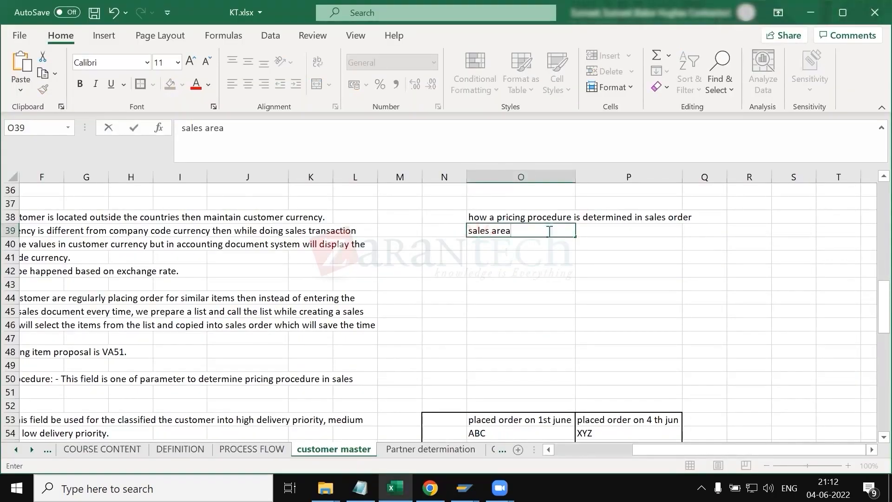
# Step: Widen the document pricing procedure column in the pricing procedure determination table
pyautogui.hotkey('alt', 'Tab')
pyautogui.press('Tab')
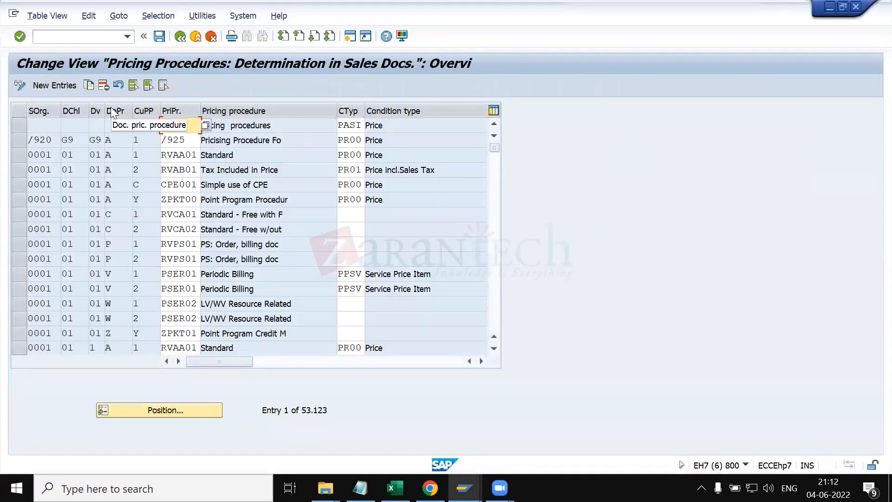
pyautogui.moveTo(133, 109); pyautogui.dragTo(176, 111)
pyautogui.click(129, 139)
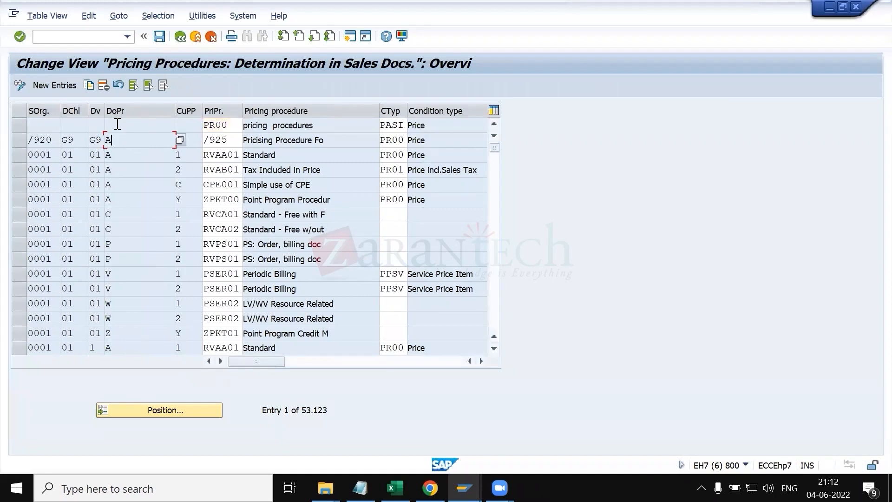
# Step: Look up the sales order number in the notes file
pyautogui.click(464, 488)
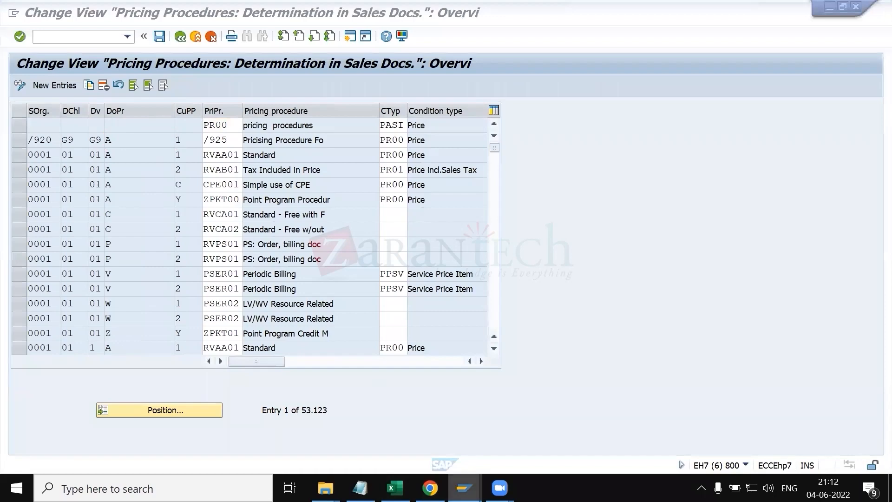
pyautogui.click(361, 488)
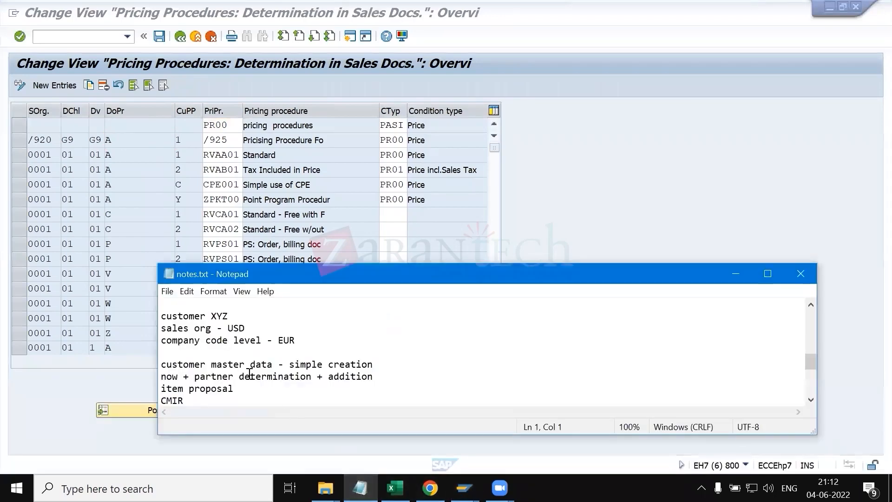
pyautogui.scroll(5, 237, 355)
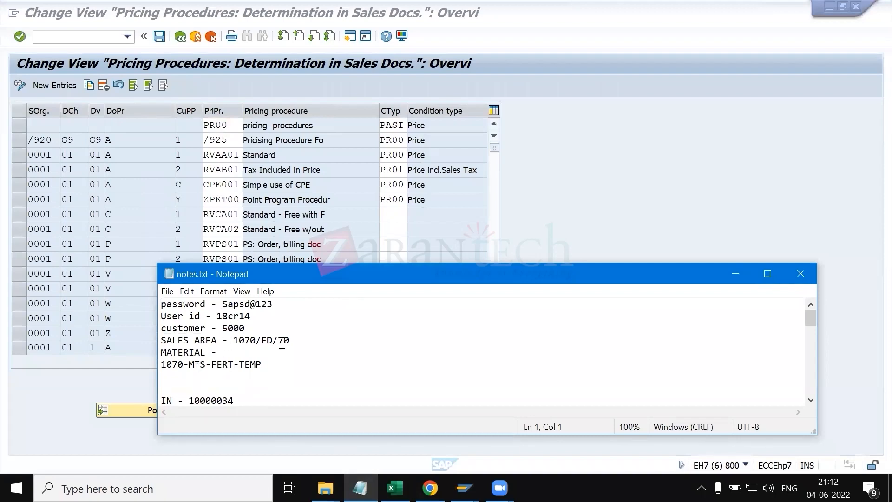
pyautogui.click(769, 274)
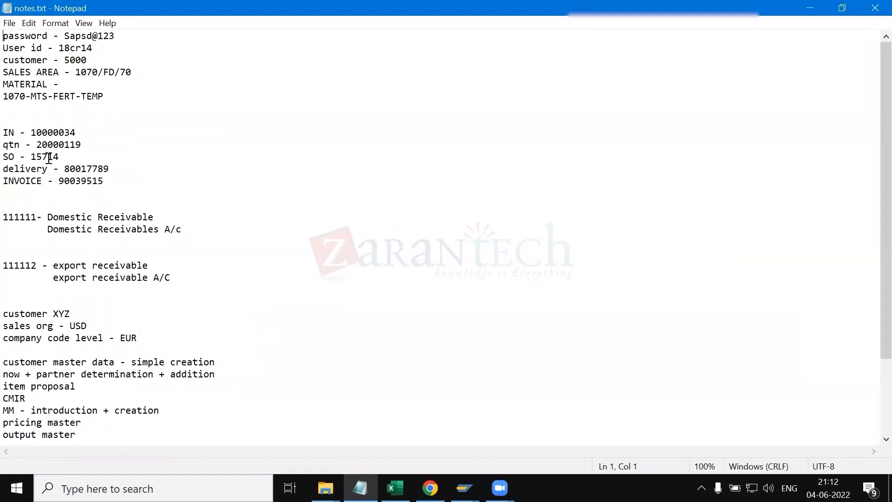
pyautogui.doubleClick(49, 159)
# Step: Display standard order 15714
pyautogui.hotkey('alt', 'Tab')
pyautogui.hotkey('alt', 'Tab')
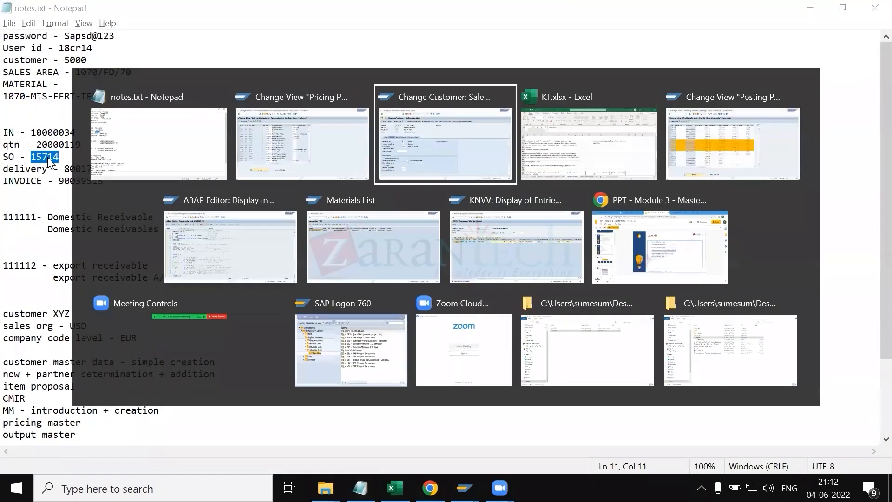
pyautogui.hotkey('alt', 'Tab')
pyautogui.hotkey('alt', 'Tab')
pyautogui.hotkey('alt', 'Tab')
pyautogui.hotkey('alt', 'Tab')
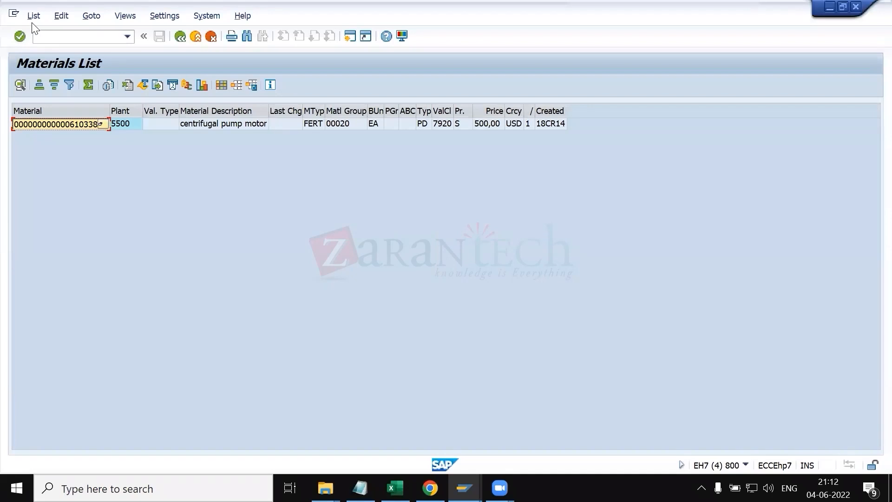
pyautogui.click(38, 37)
pyautogui.write('/nva03')
pyautogui.press('Return')
pyautogui.write('15714')
pyautogui.press('Return')
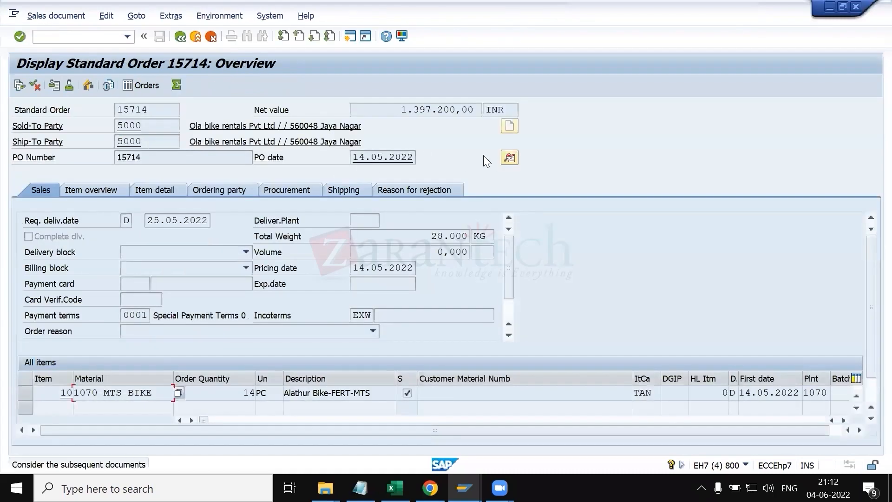
# Step: Open the order's header data and inspect its order type and pricing procedure
pyautogui.click(509, 156)
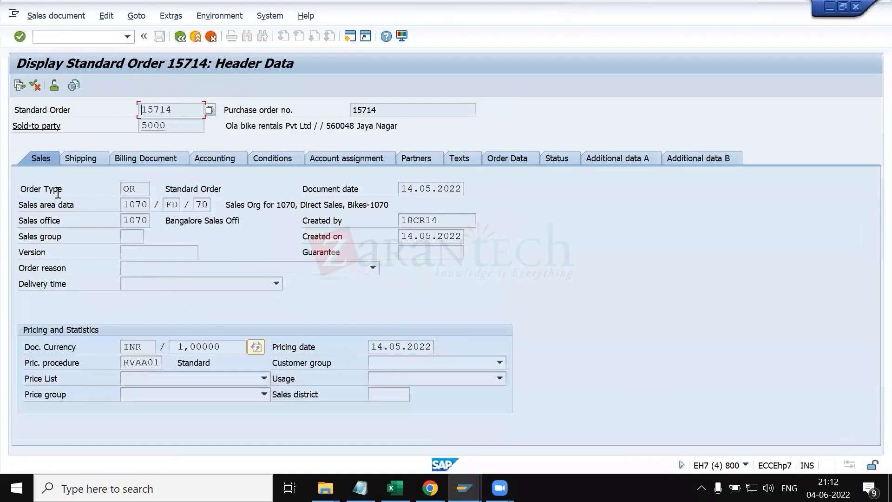
pyautogui.click(141, 188)
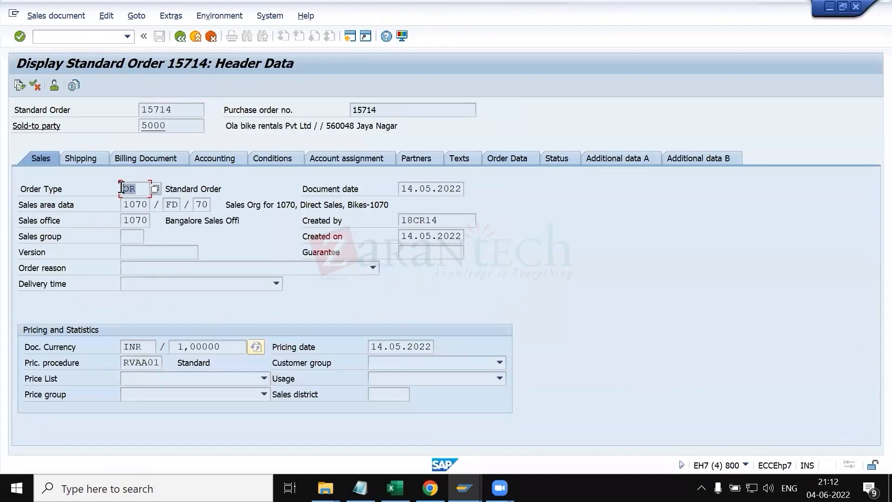
pyautogui.moveTo(137, 188); pyautogui.dragTo(120, 188)
# Step: Open the sales order type settings and display the details of order type OR
pyautogui.click(93, 40)
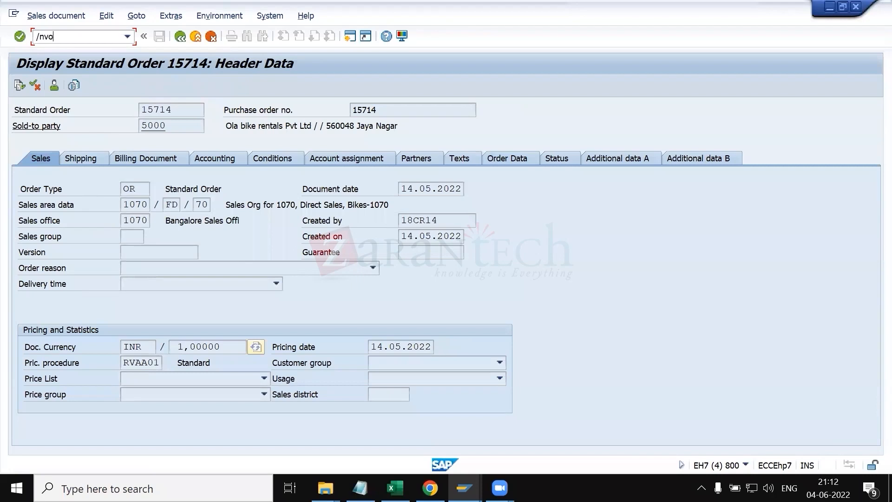
pyautogui.press('Return')
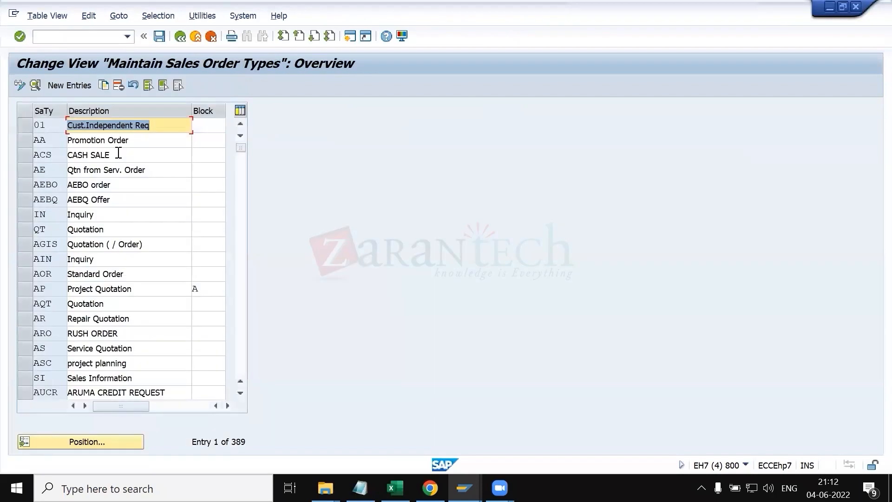
pyautogui.click(109, 439)
pyautogui.write('or')
pyautogui.press('Return')
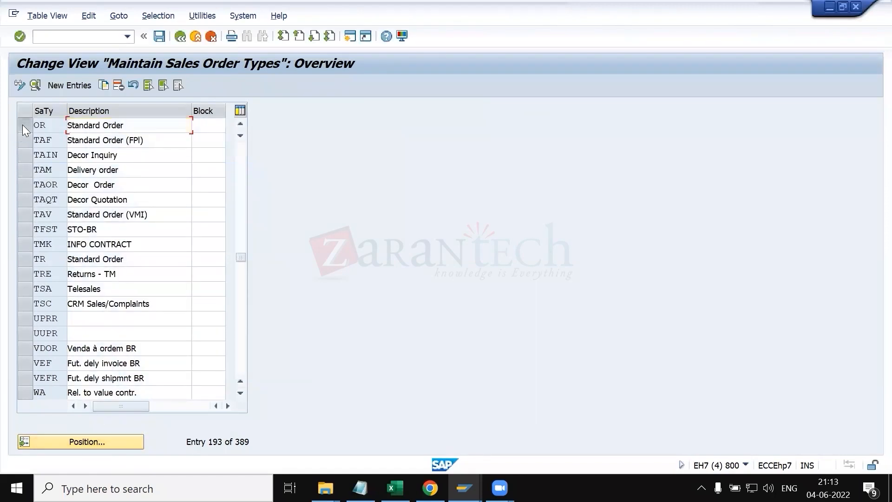
pyautogui.click(22, 125)
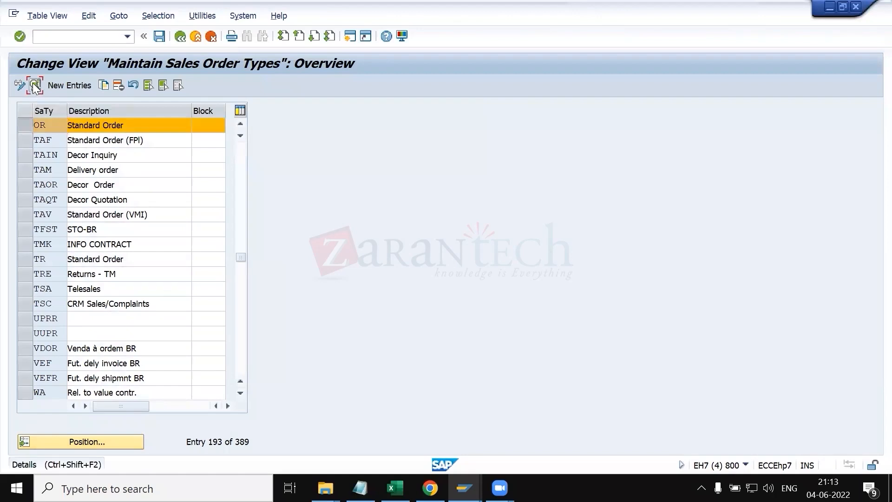
pyautogui.click(35, 85)
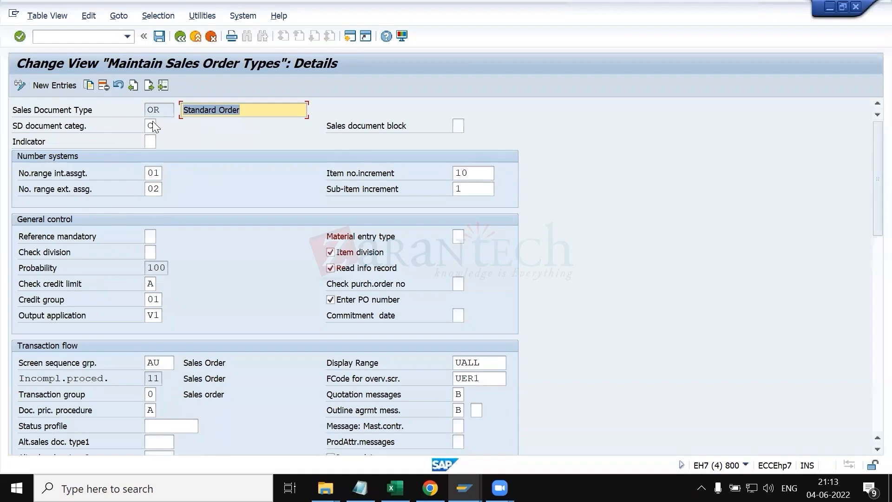
# Step: Examine the document pricing procedure field of order type OR and its list of possible values
pyautogui.click(168, 112)
pyautogui.moveTo(169, 112); pyautogui.dragTo(144, 110)
pyautogui.click(145, 112)
pyautogui.scroll(-1, 263, 316)
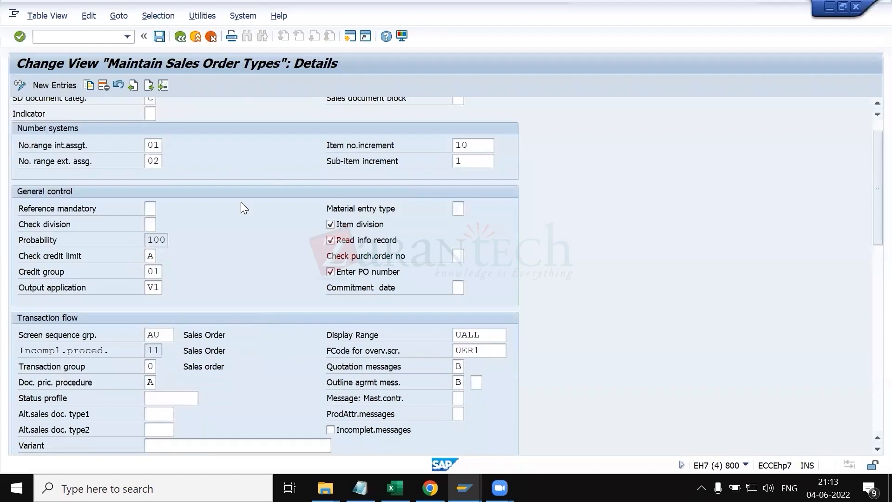
pyautogui.scroll(1, 245, 224)
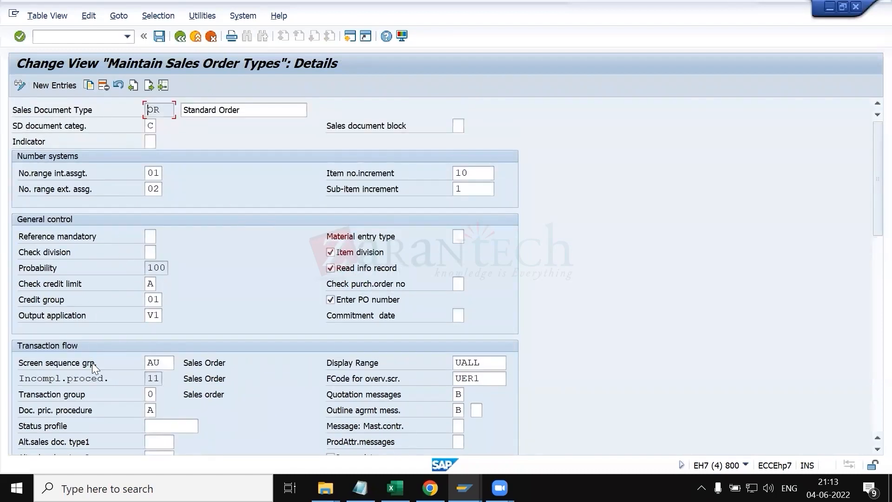
pyautogui.scroll(-1, 94, 367)
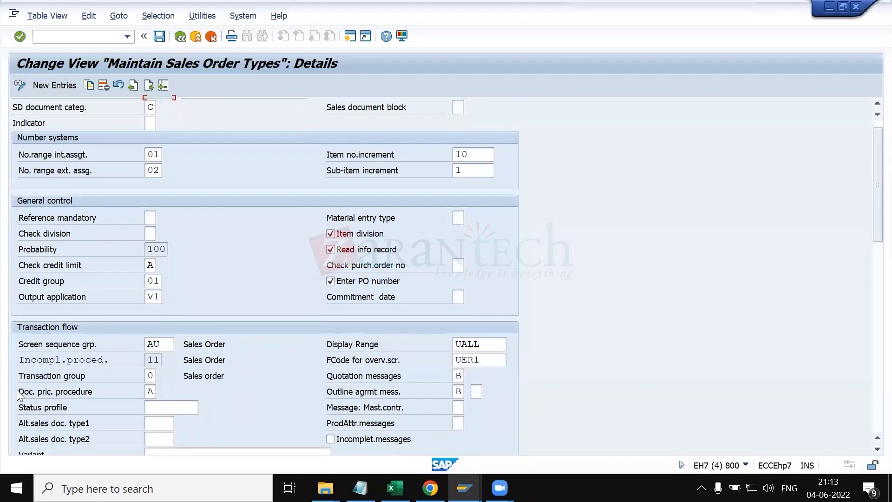
pyautogui.moveTo(66, 391); pyautogui.dragTo(97, 392)
pyautogui.click(100, 392)
pyautogui.click(154, 393)
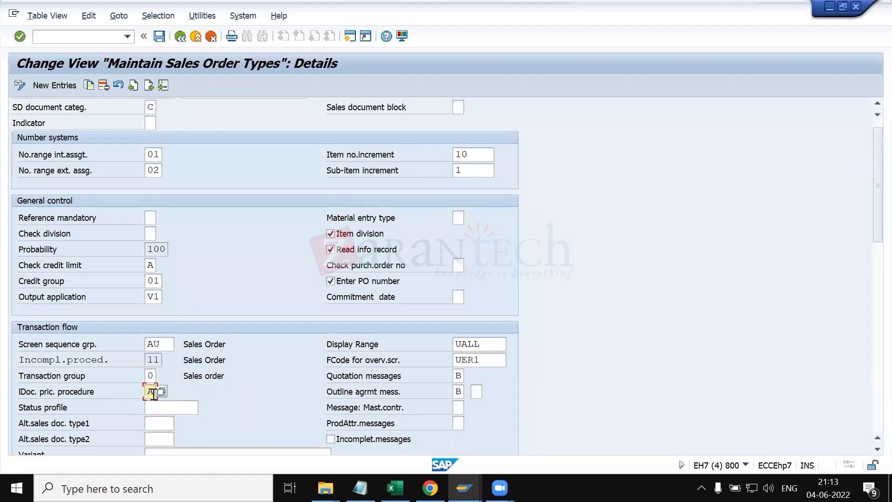
pyautogui.click(160, 392)
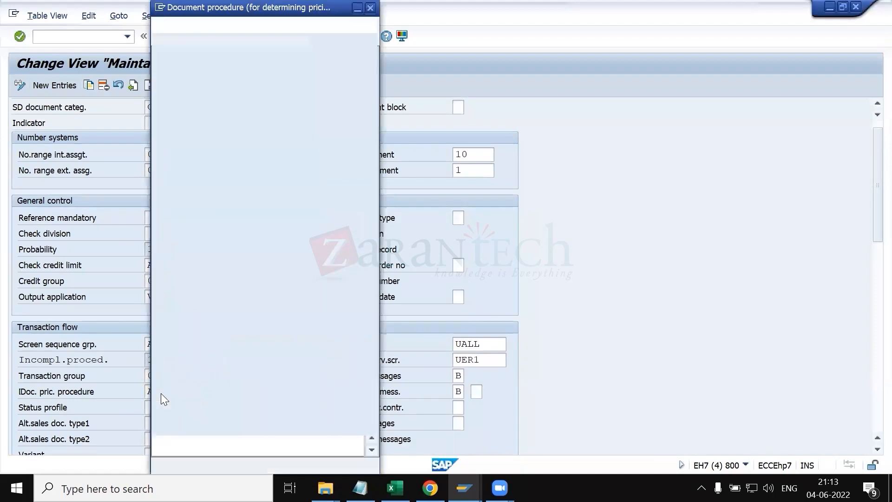
pyautogui.scroll(-2, 170, 337)
pyautogui.scroll(2, 170, 338)
pyautogui.click(370, 7)
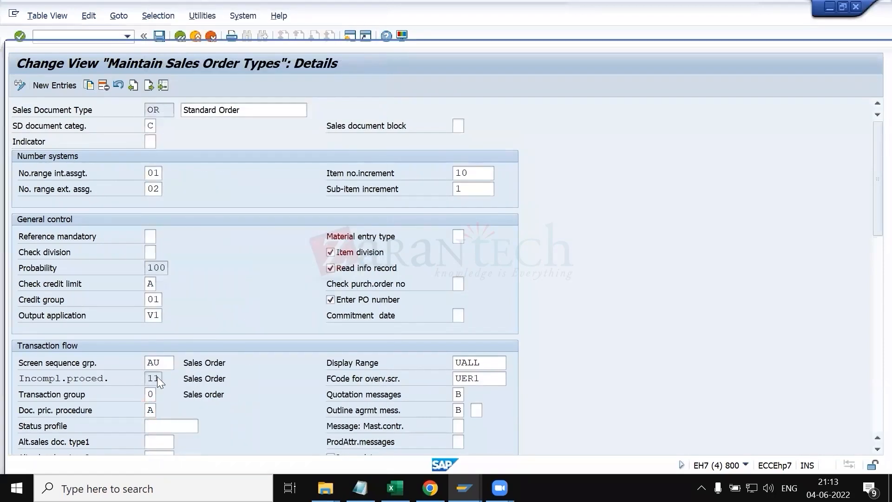
# Step: Open the help for the document pricing procedure field and highlight the factors that determine pricing
pyautogui.press('F1')
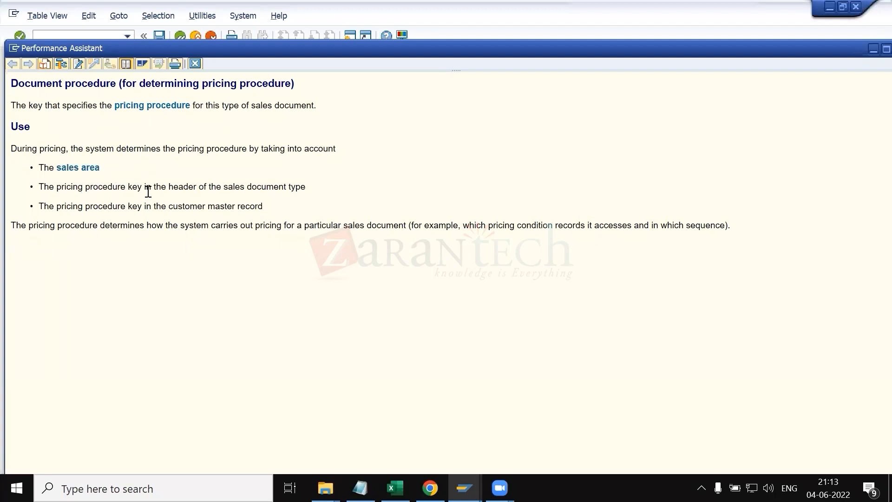
pyautogui.moveTo(169, 187); pyautogui.dragTo(307, 190)
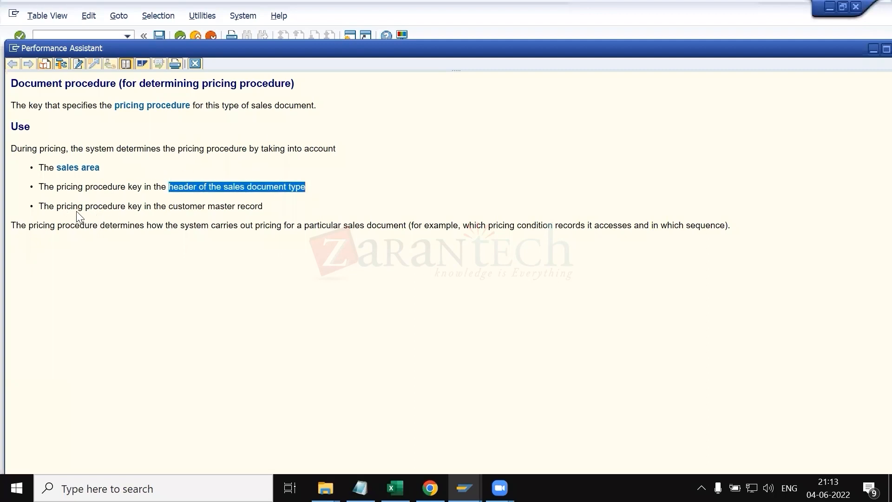
pyautogui.moveTo(167, 209); pyautogui.dragTo(271, 212)
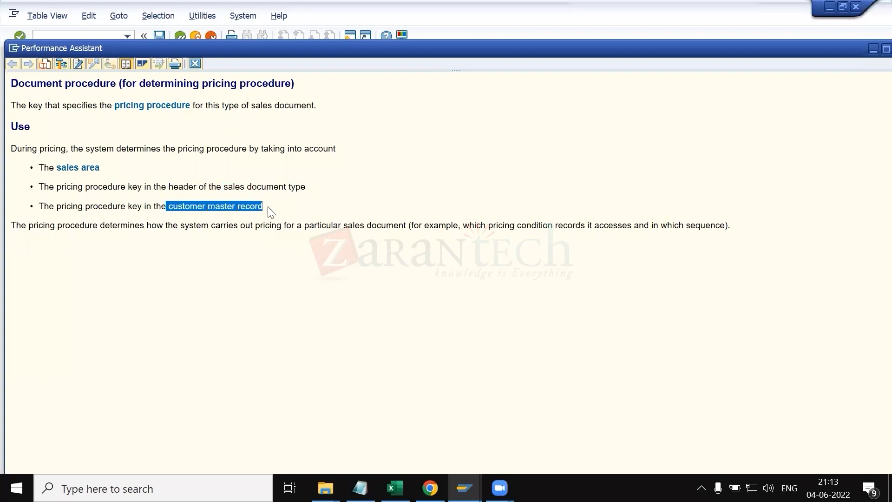
# Step: In the pricing procedure determination table, widen the customer pricing procedure column and enter 1 for the /920 G9 G9 A entry
pyautogui.hotkey('alt', 'Tab')
pyautogui.hotkey('alt', 'Tab')
pyautogui.hotkey('alt', 'Tab')
pyautogui.hotkey('alt', 'Tab')
pyautogui.hotkey('alt', 'shift', 'Tab')
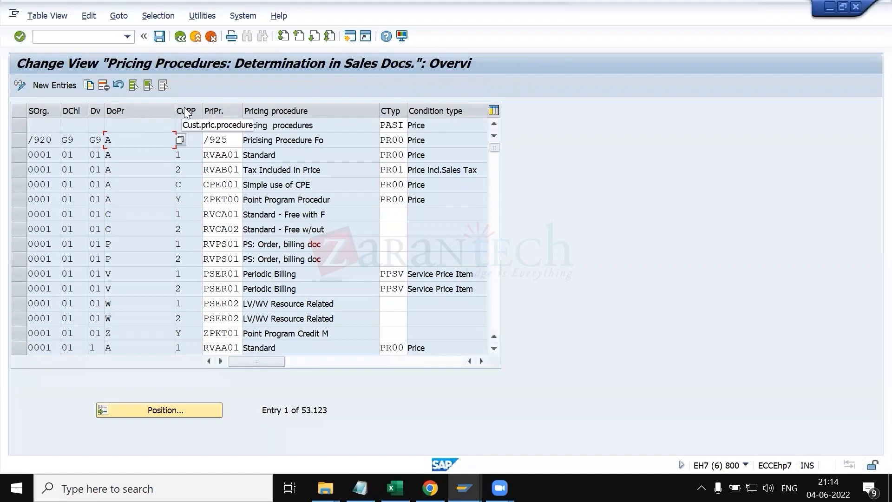
pyautogui.moveTo(175, 110); pyautogui.dragTo(145, 109)
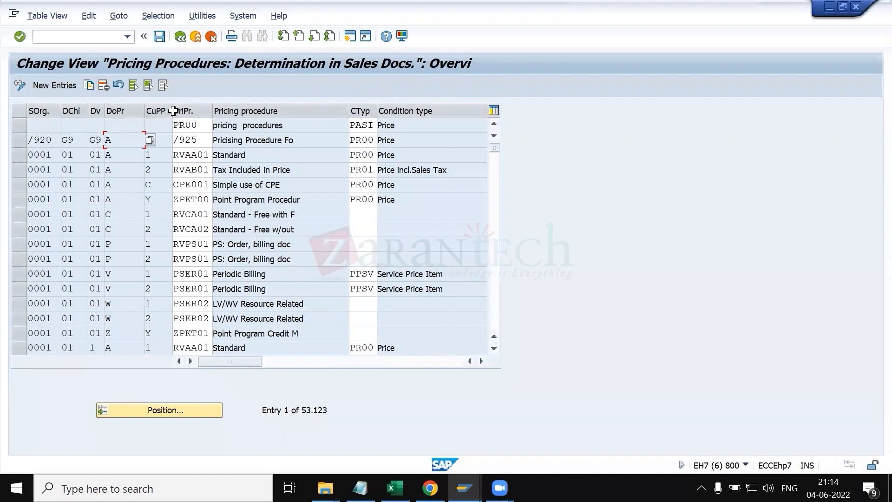
pyautogui.click(163, 139)
pyautogui.write('1')
# Step: Check the customer pricing procedure on the customer's Sales tab of the sales area data, then return to the determination table
pyautogui.hotkey('alt', 'Tab')
pyautogui.press('Tab')
pyautogui.press('Tab')
pyautogui.press('Tab')
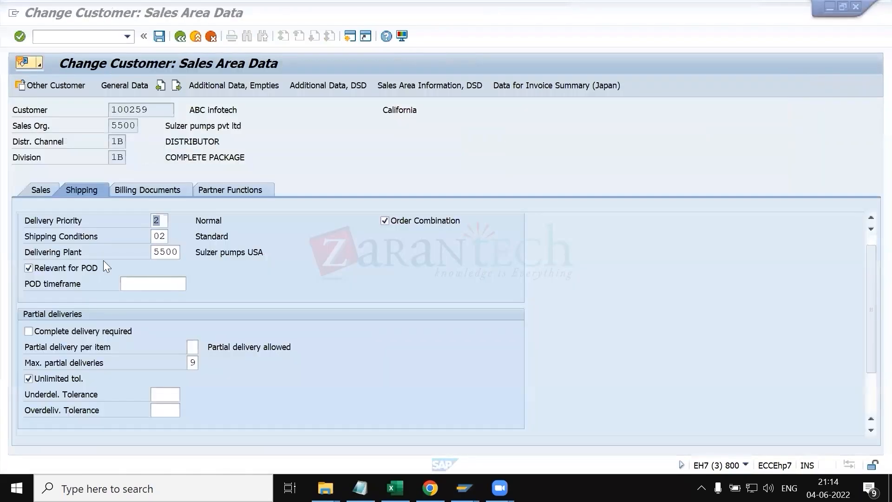
pyautogui.click(50, 185)
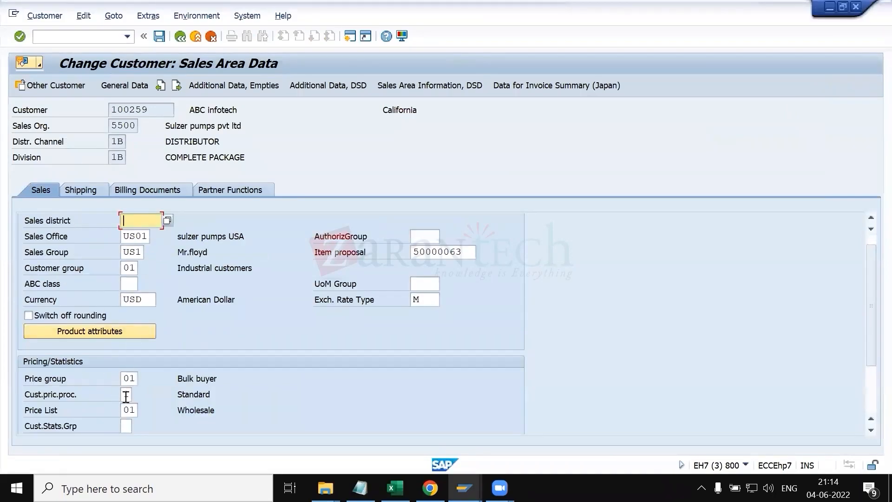
pyautogui.hotkey('alt', 'Tab')
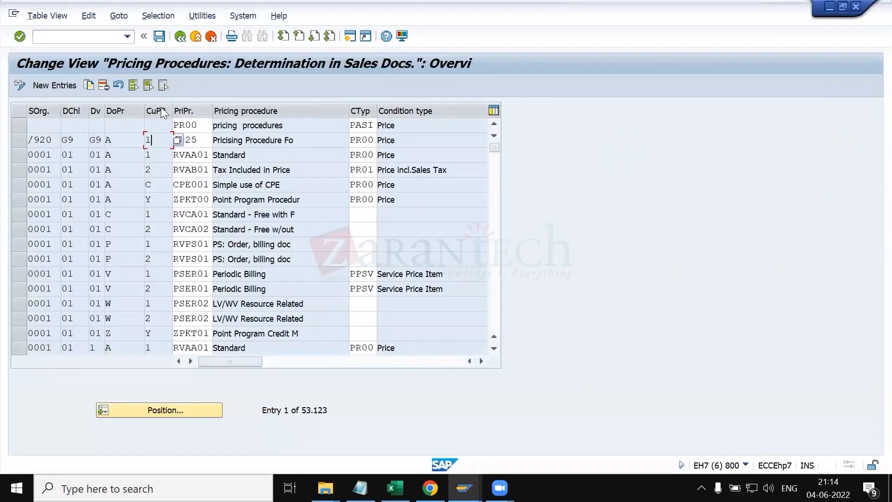
# Step: In cell O39 of KT.xlsx, write "sales area+document pricing proc from your sales order type(OR)+ customer pricing proce(customer master)"
pyautogui.hotkey('alt', 'Tab')
pyautogui.hotkey('alt', 'Tab')
pyautogui.hotkey('alt', 'Tab')
pyautogui.hotkey('alt', 'Tab')
pyautogui.hotkey('alt', 'Tab')
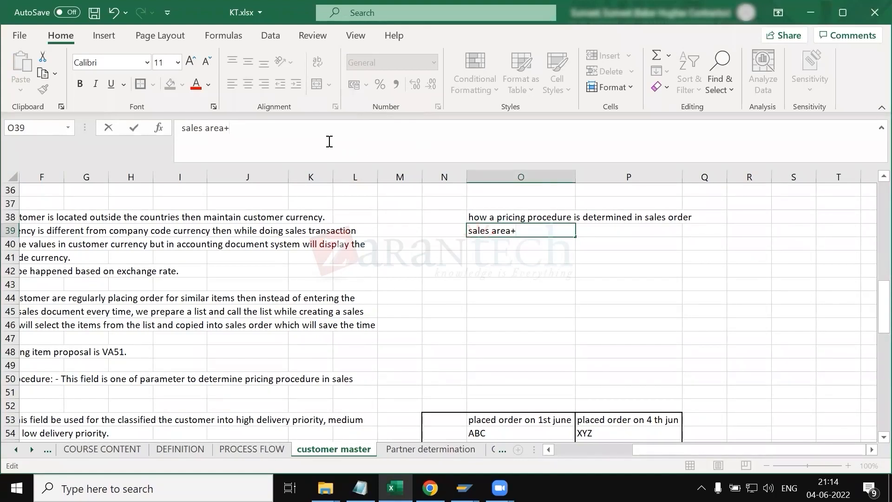
pyautogui.write('document pricing p')
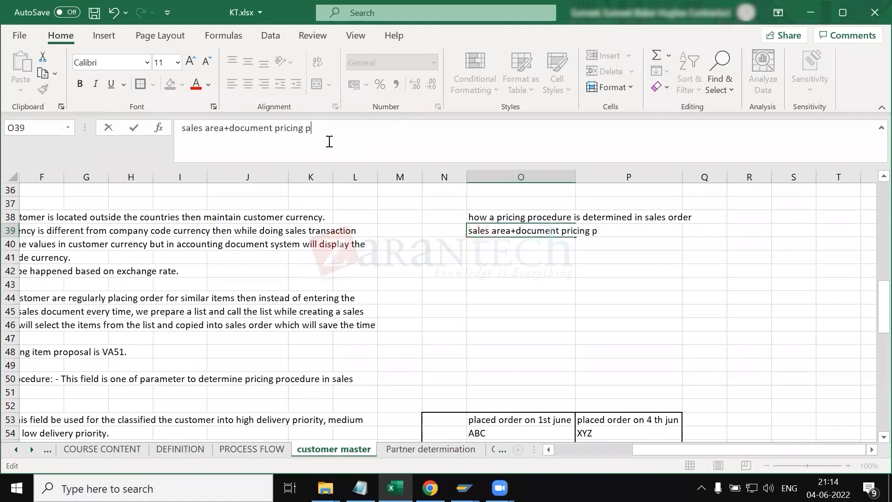
pyautogui.write('roc from your sales order typ')
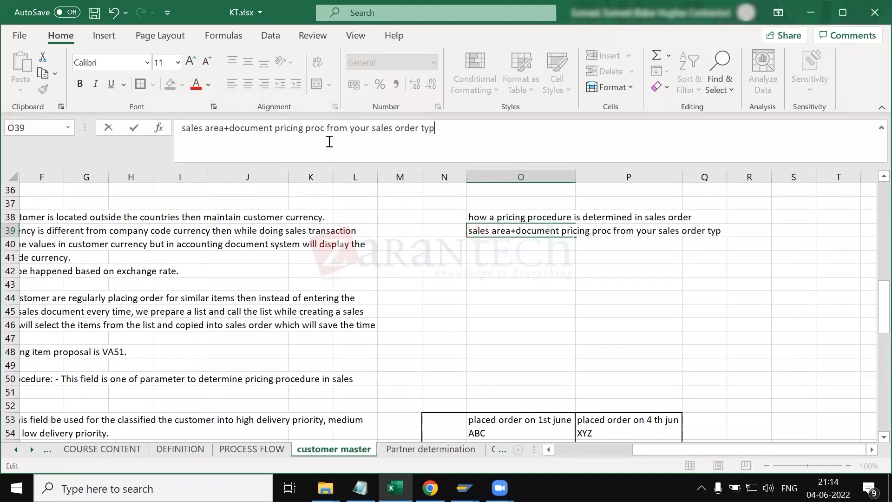
pyautogui.write('e(OR)+ customer price')
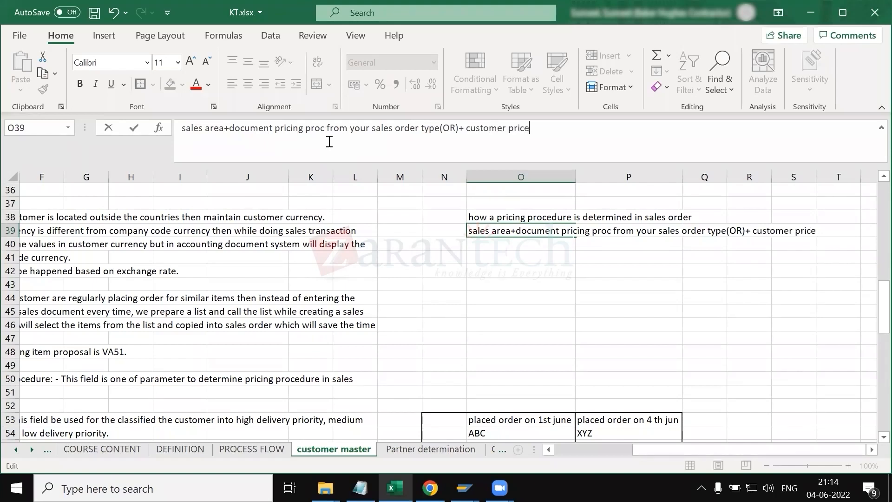
pyautogui.press('BackSpace')
pyautogui.write('ing proce(customer master')
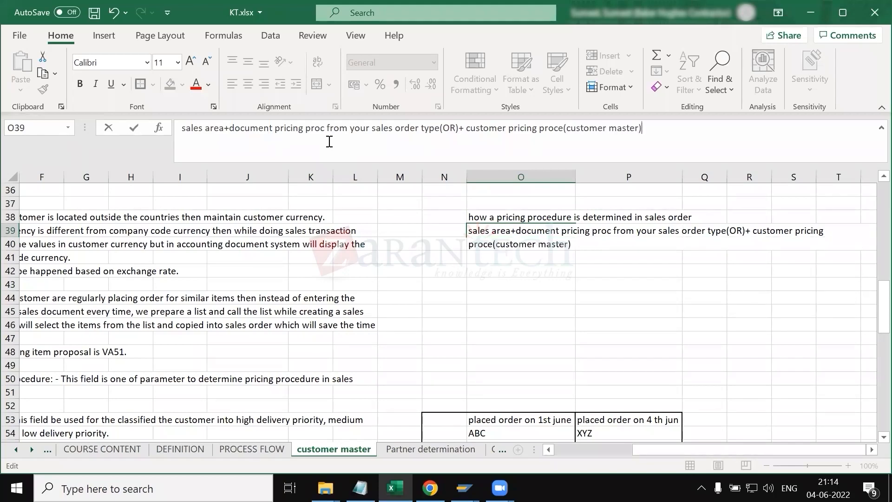
pyautogui.hotkey('alt', 'Tab')
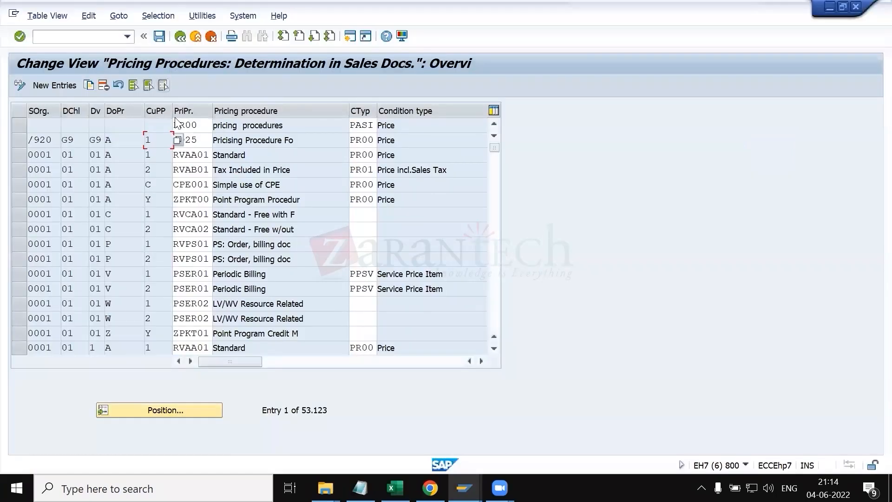
# Step: Select the PR00 and RVAA01 pricing procedure entries in the determination table
pyautogui.click(178, 124)
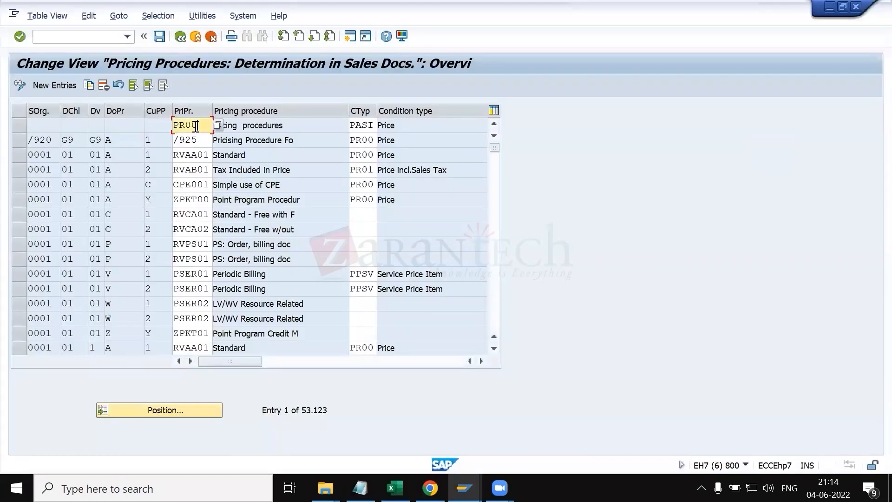
pyautogui.click(184, 155)
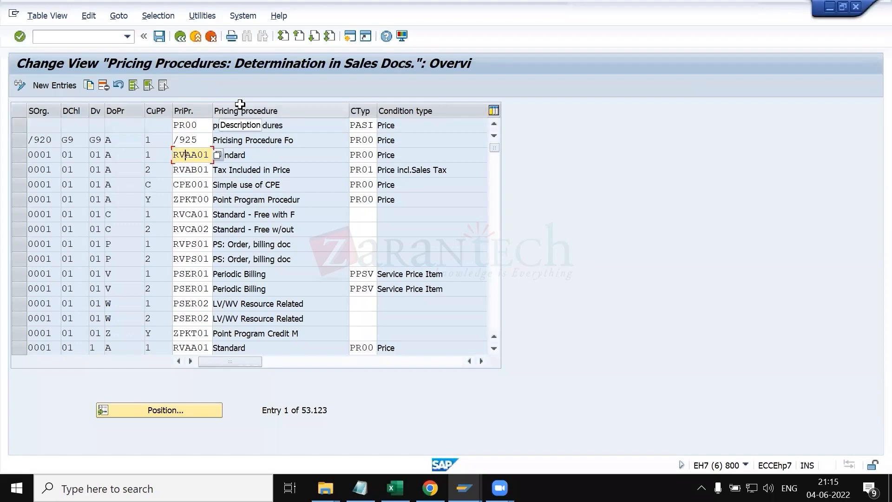
pyautogui.hotkey('alt', 'Tab')
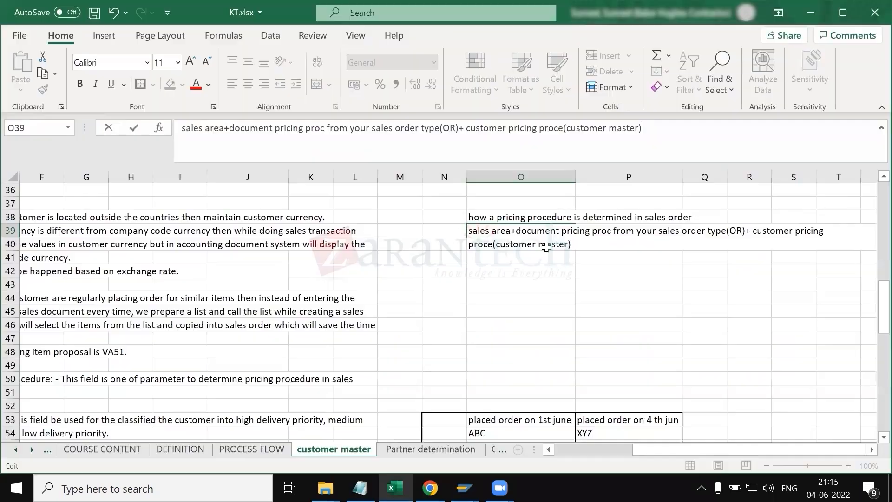
# Step: Select the pricing procedure note text in cell O39
pyautogui.click(531, 264)
pyautogui.click(493, 230)
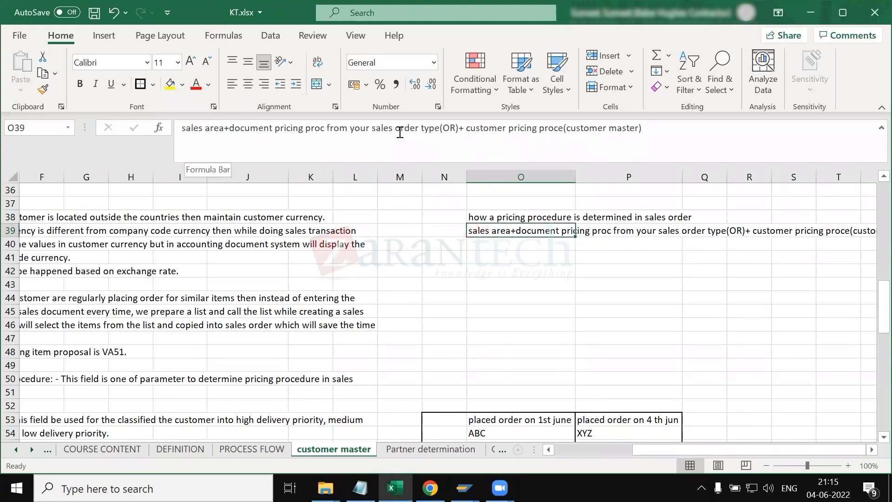
pyautogui.click(557, 140)
pyautogui.moveTo(656, 135); pyautogui.dragTo(181, 135)
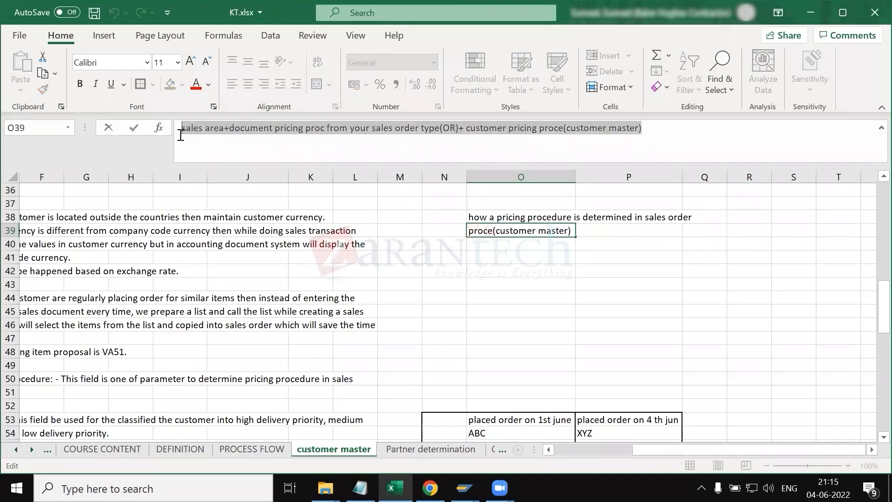
pyautogui.hotkey('alt', 'Tab')
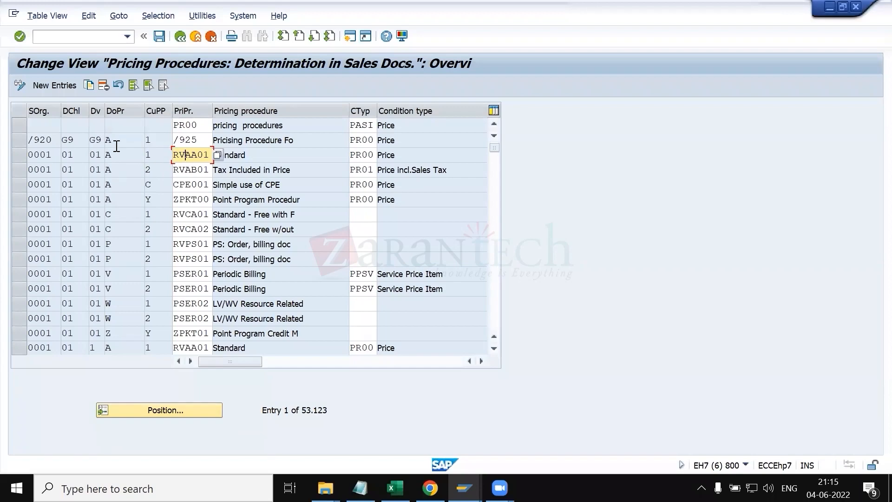
pyautogui.click(180, 36)
pyautogui.hotkey('alt', 'Tab')
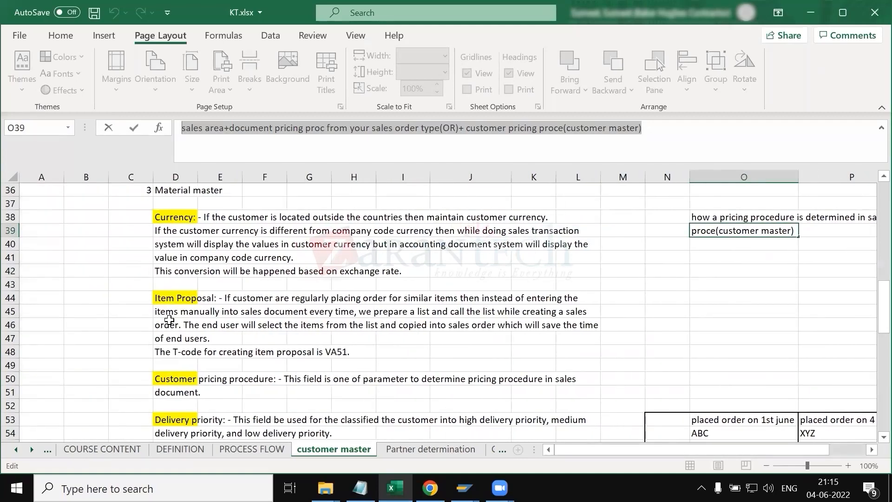
# Step: Review the delivery priority and back order processing notes and the example order table beside them
pyautogui.scroll(-4, 170, 304)
pyautogui.click(171, 266)
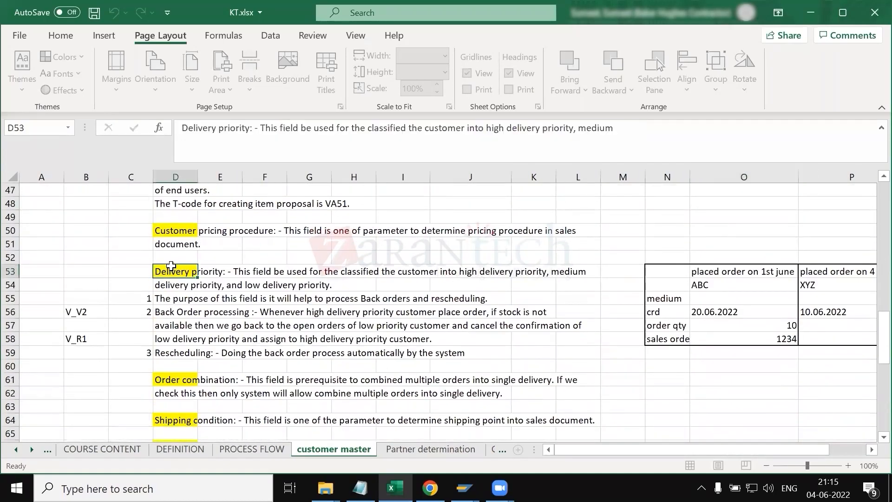
pyautogui.click(171, 310)
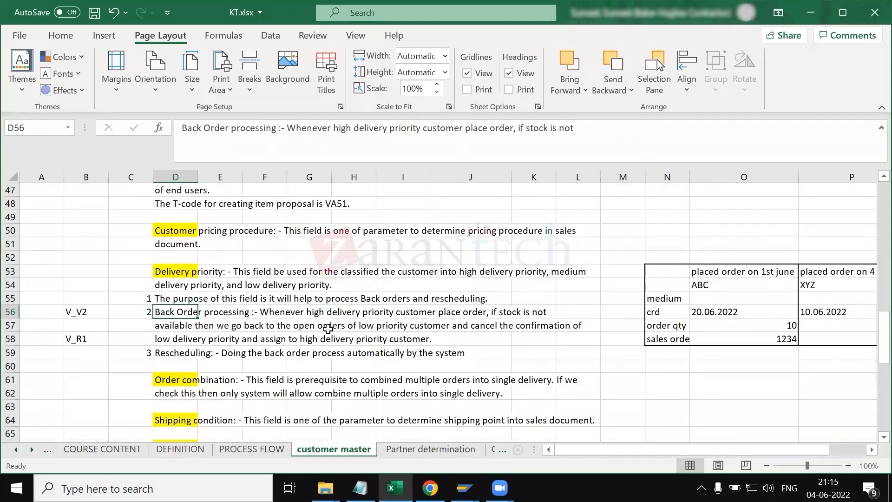
pyautogui.hscroll(1, 784, 321)
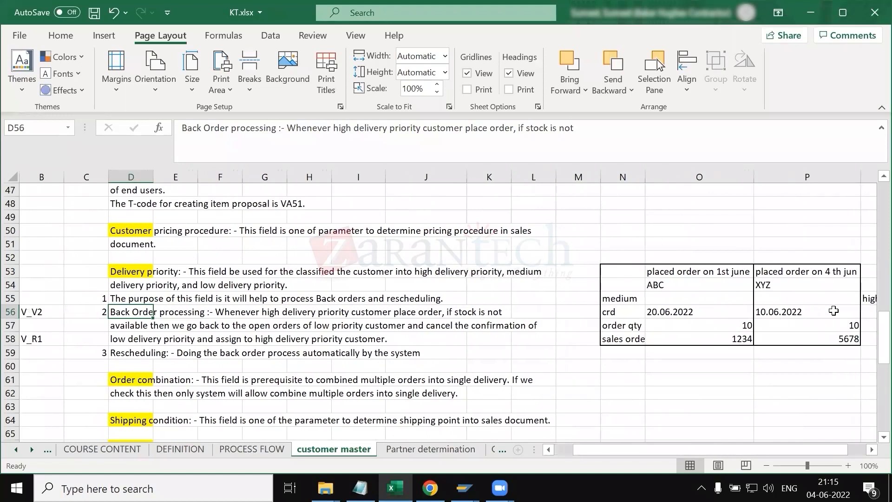
pyautogui.hscroll(2, 784, 298)
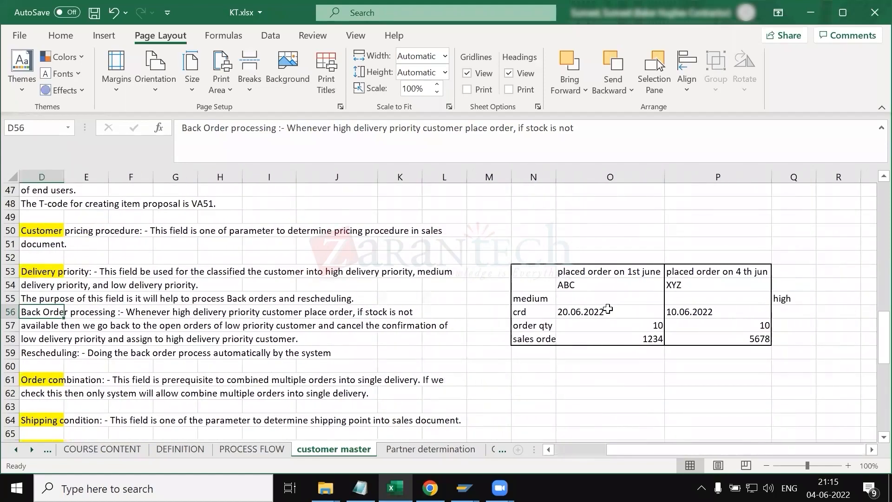
pyautogui.click(598, 178)
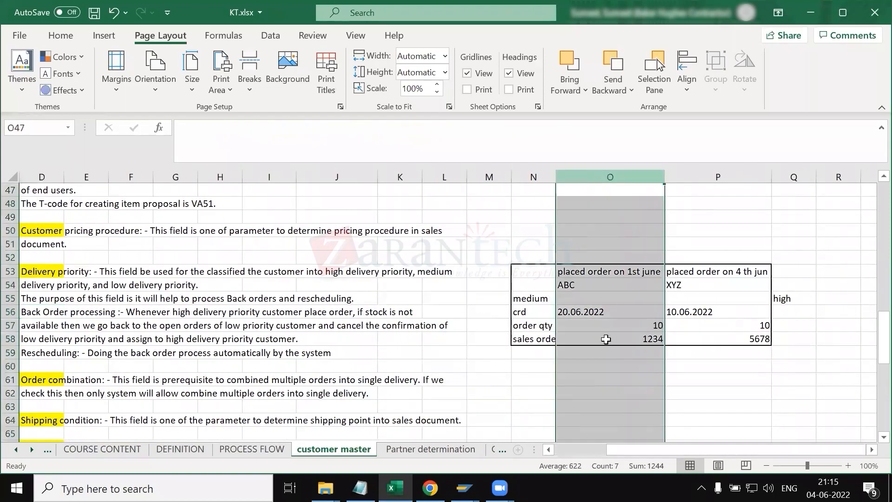
pyautogui.click(528, 338)
pyautogui.moveTo(588, 328); pyautogui.dragTo(598, 327)
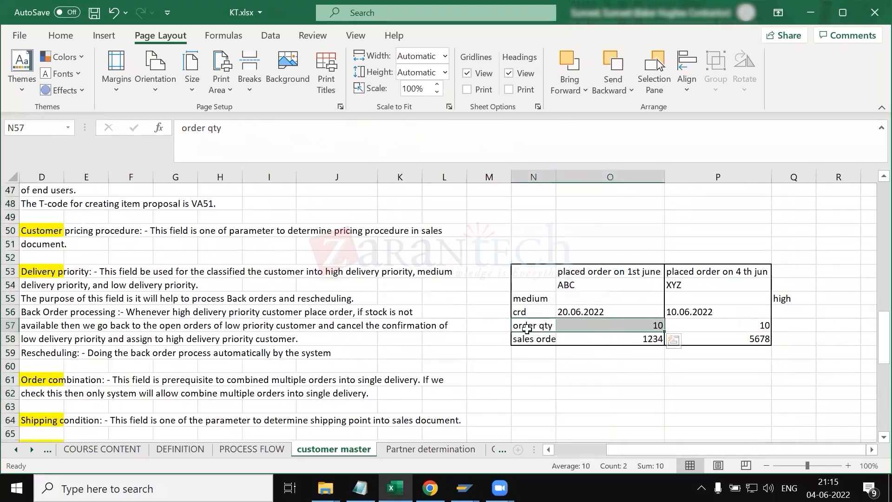
pyautogui.click(712, 325)
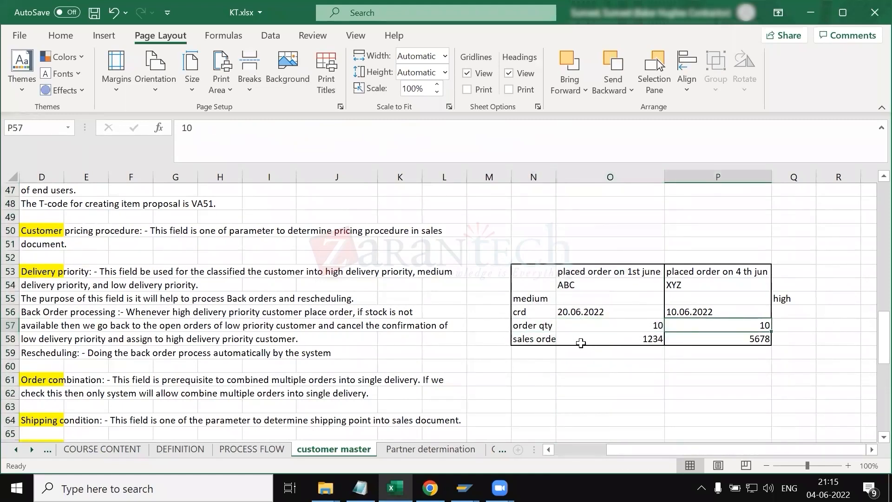
pyautogui.click(539, 178)
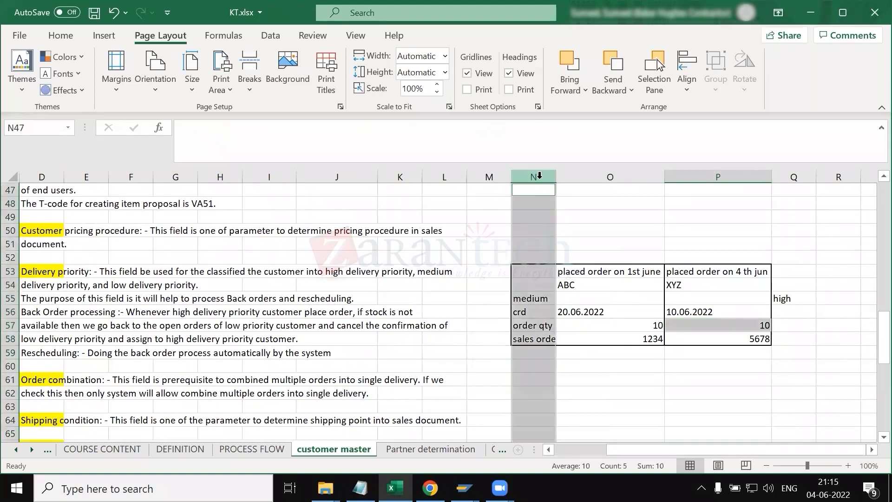
pyautogui.keyDown('ctrl'); pyautogui.click(614, 176); pyautogui.keyUp('ctrl')
pyautogui.keyDown('ctrl'); pyautogui.click(705, 176); pyautogui.keyUp('ctrl')
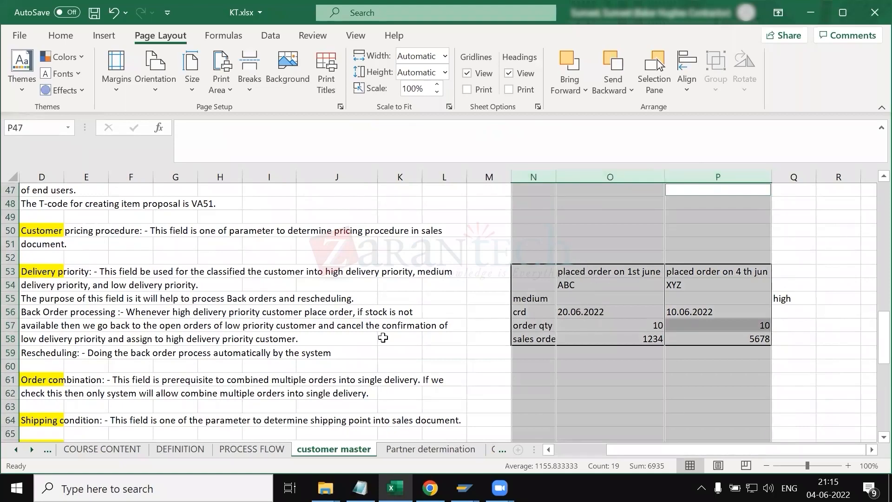
# Step: Review the rescheduling and back order processing notes in column D
pyautogui.hscroll(-2, 383, 338)
pyautogui.hscroll(-1, 383, 338)
pyautogui.click(167, 356)
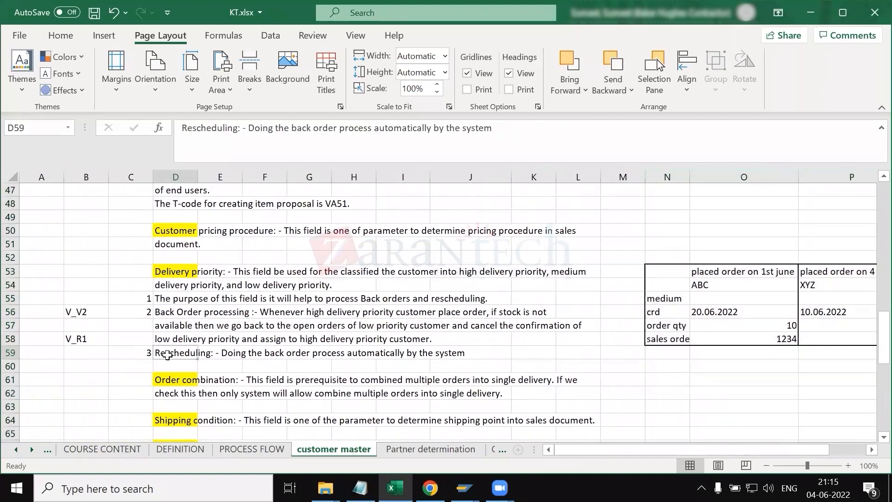
pyautogui.moveTo(186, 134); pyautogui.dragTo(241, 132)
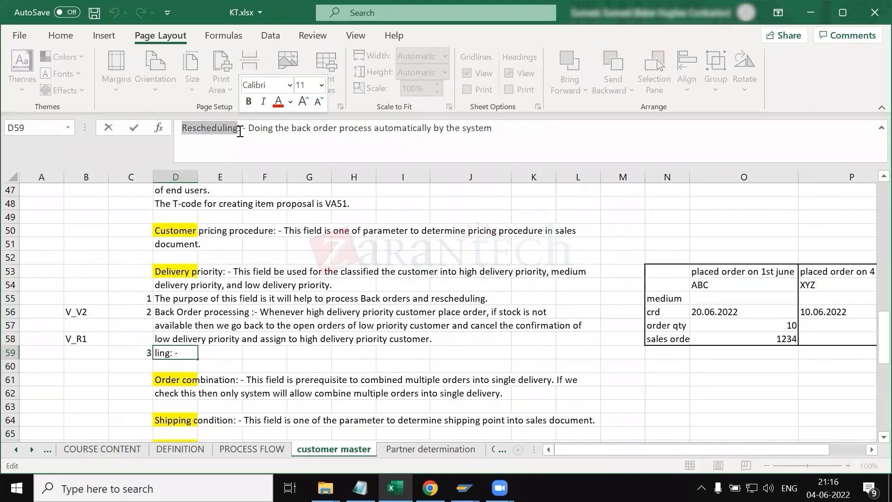
pyautogui.click(226, 353)
pyautogui.click(166, 354)
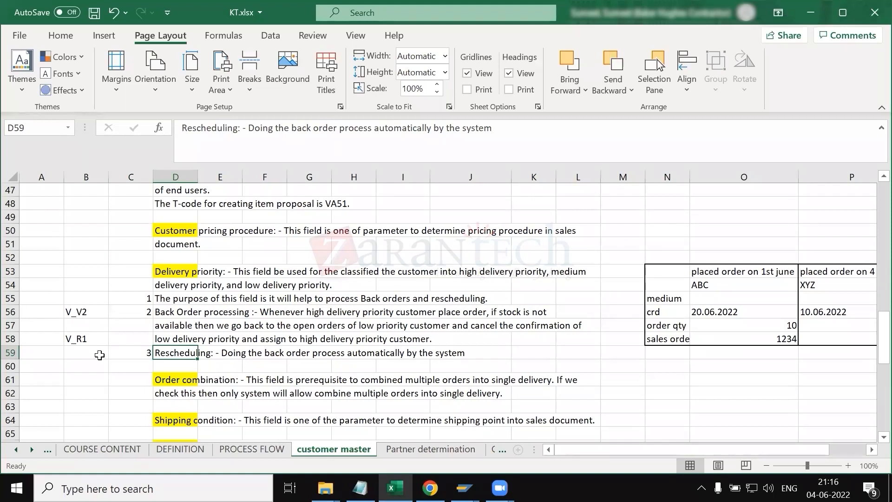
pyautogui.click(190, 308)
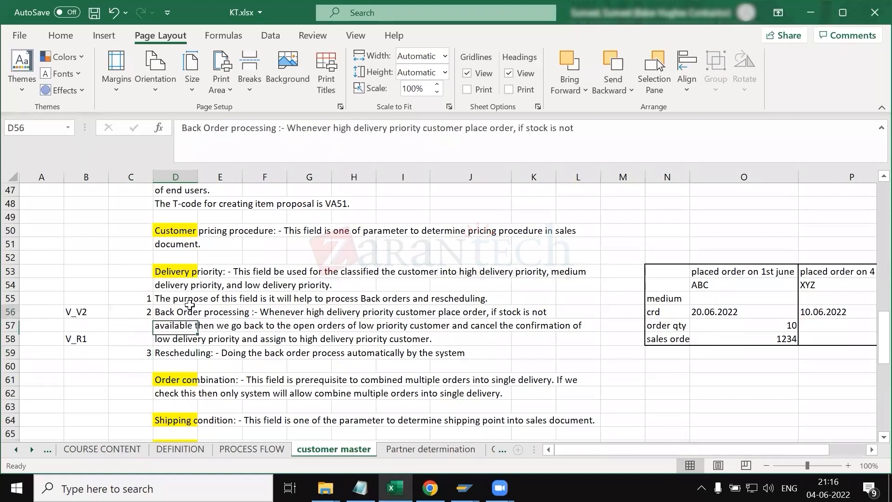
pyautogui.click(184, 355)
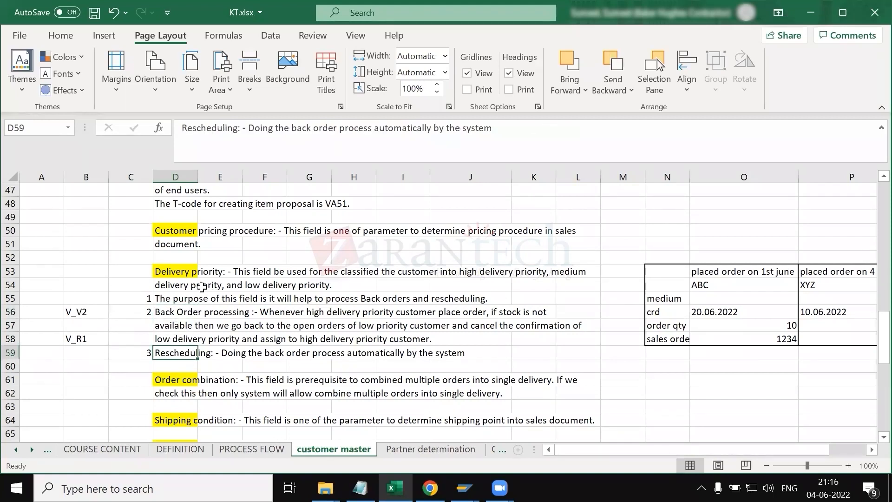
# Step: Look over the Sales tab of the customer's sales area data
pyautogui.hotkey('alt', 'Tab')
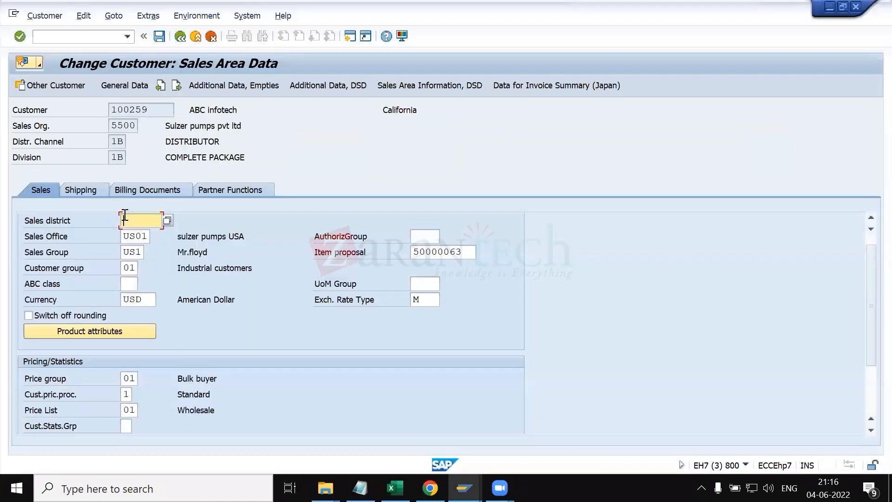
pyautogui.scroll(-2, 164, 327)
pyautogui.scroll(3, 164, 327)
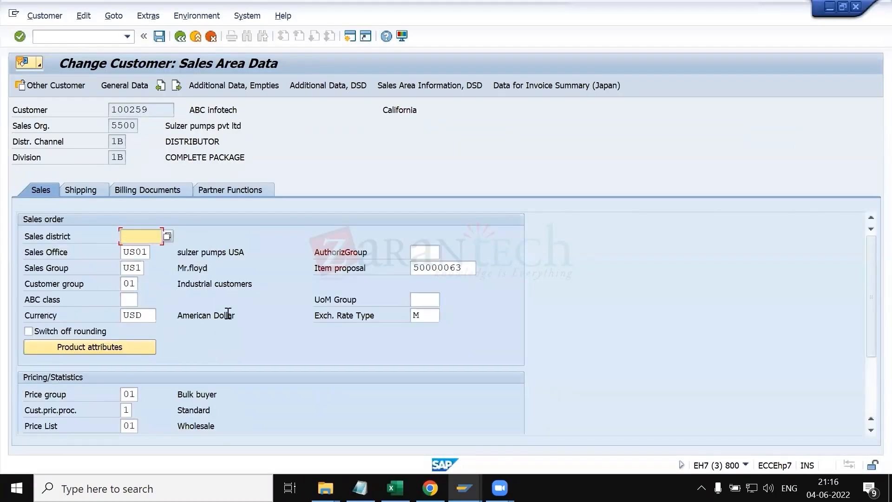
pyautogui.hotkey('alt', 'Tab')
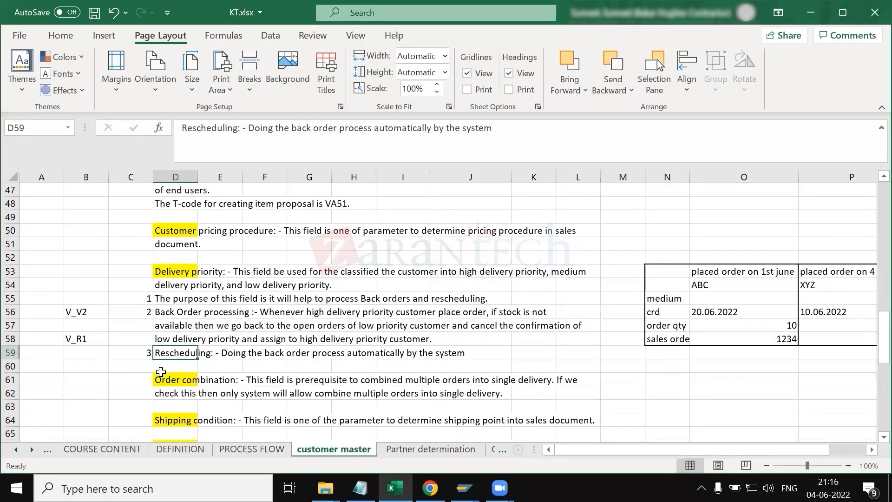
# Step: Examine the example order table comparing the medium and high priority orders ABC and XYZ beside the back order notes
pyautogui.click(140, 361)
pyautogui.click(171, 355)
pyautogui.hscroll(3, 173, 356)
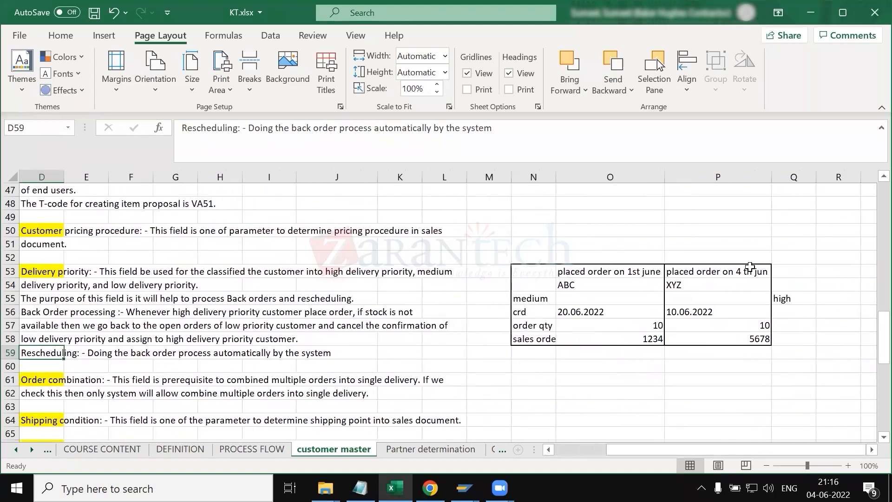
pyautogui.moveTo(749, 268); pyautogui.dragTo(773, 340)
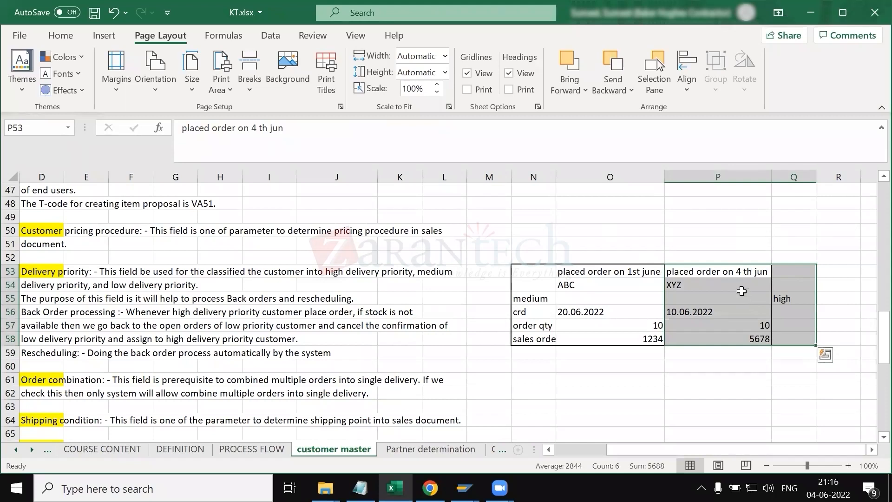
pyautogui.click(730, 299)
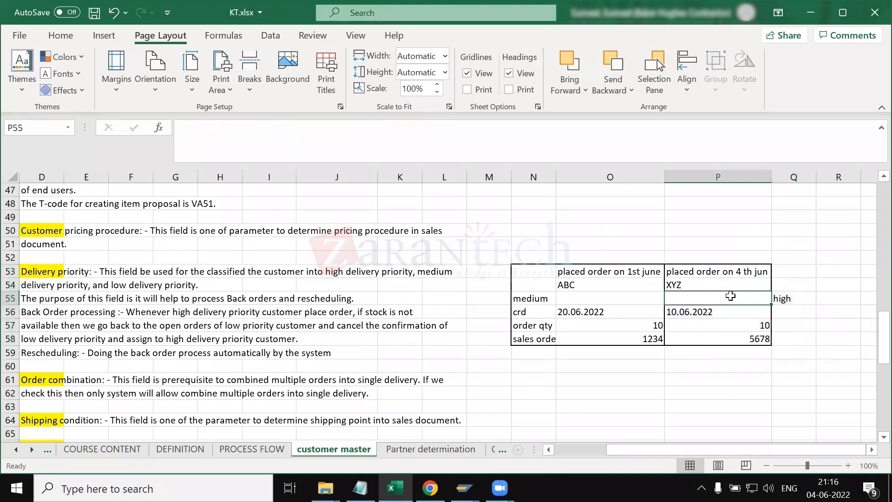
pyautogui.click(738, 327)
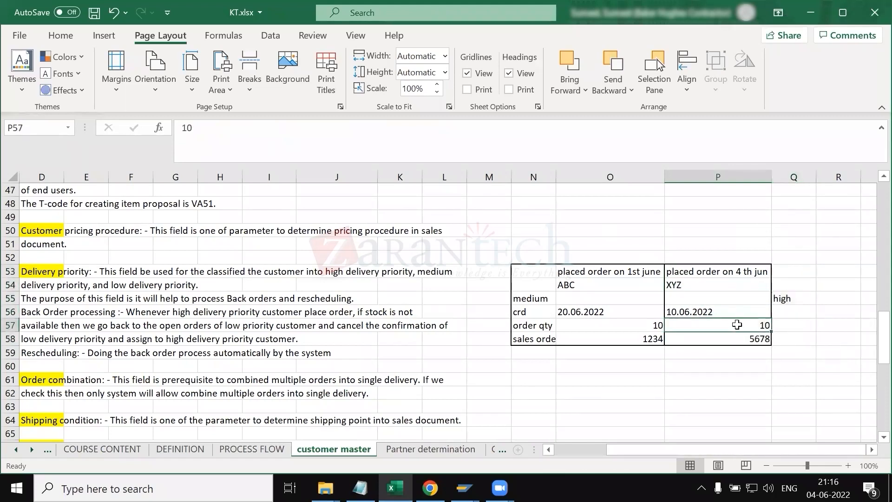
pyautogui.moveTo(721, 273); pyautogui.dragTo(731, 324)
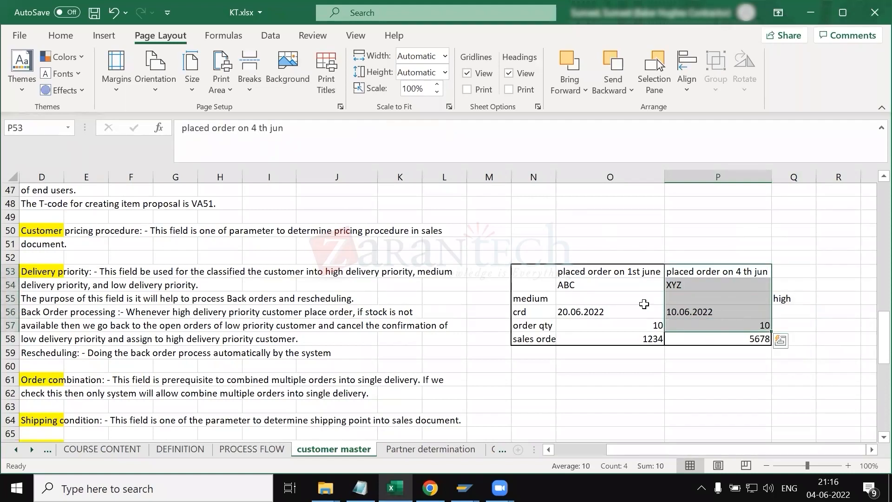
pyautogui.click(586, 177)
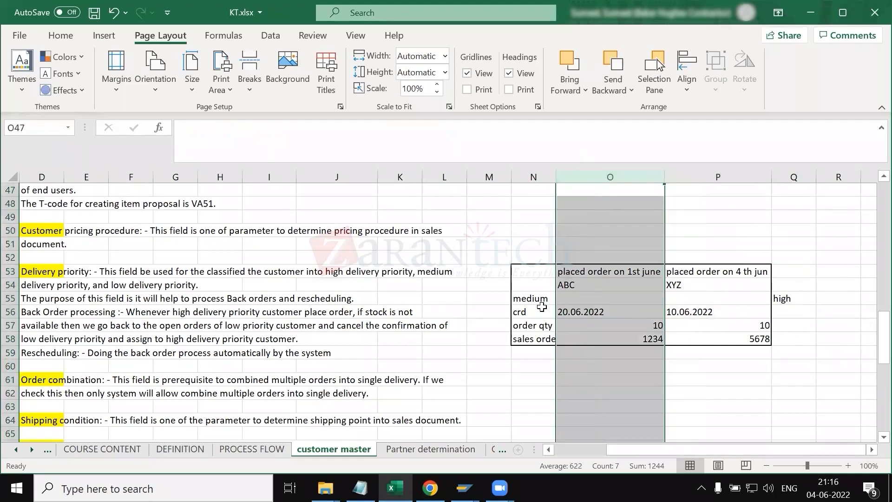
pyautogui.moveTo(539, 311); pyautogui.dragTo(568, 327)
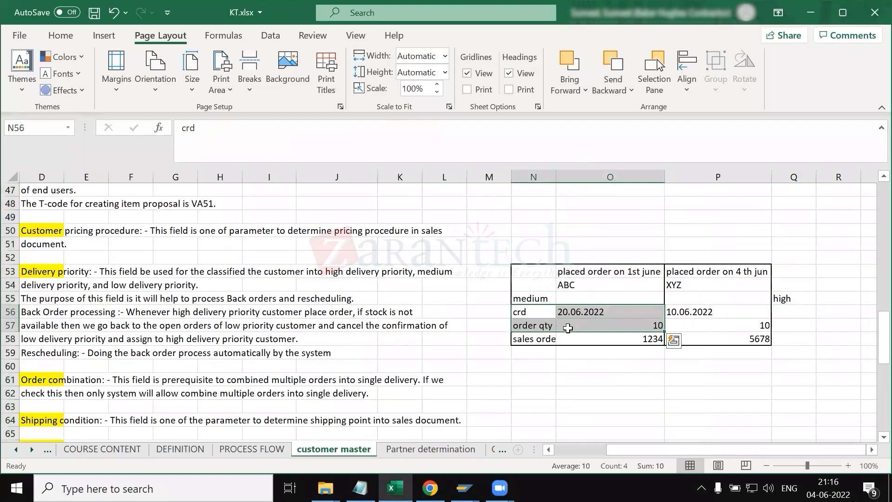
pyautogui.click(556, 325)
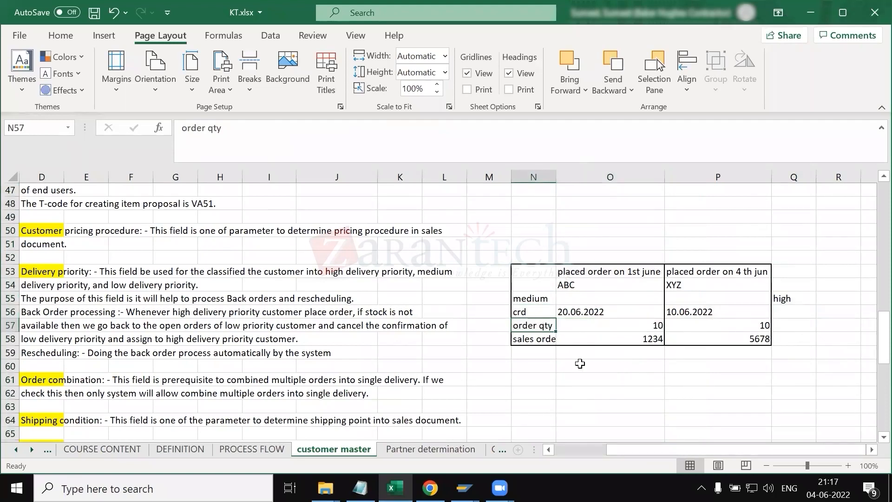
pyautogui.click(711, 324)
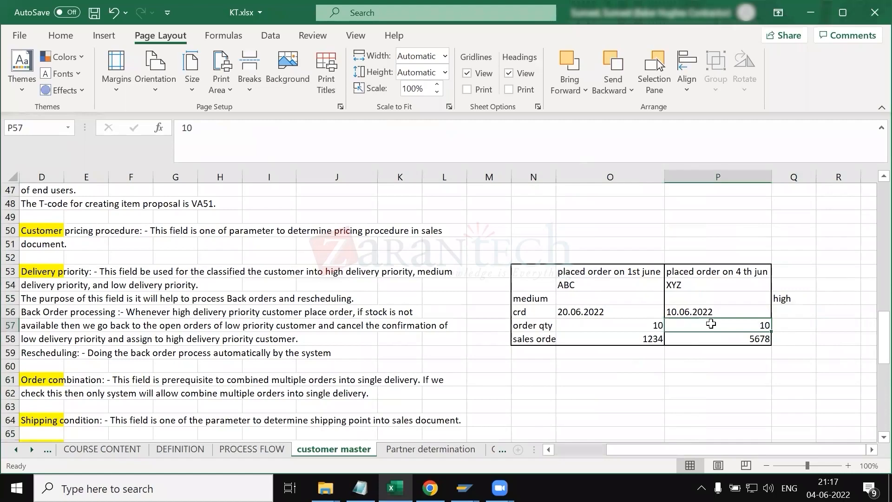
pyautogui.scroll(-1, 657, 339)
pyautogui.hscroll(-3, 657, 339)
pyautogui.click(166, 309)
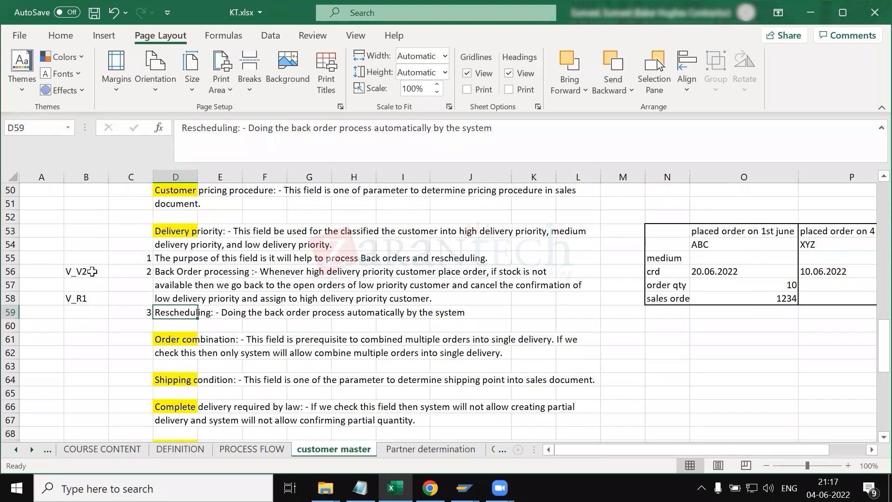
# Step: Clear the V_V2 and V_R1 entries from column B beside the back order processing notes
pyautogui.moveTo(70, 275); pyautogui.dragTo(66, 328)
pyautogui.press('Delete')
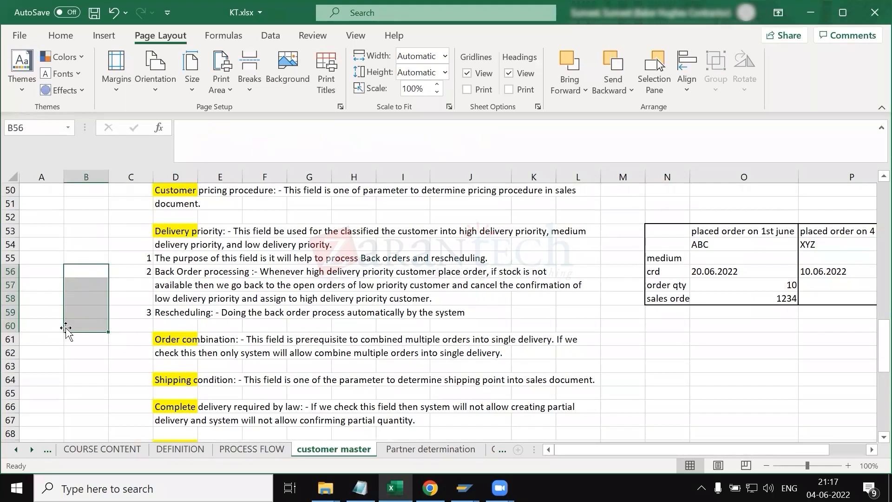
pyautogui.click(164, 316)
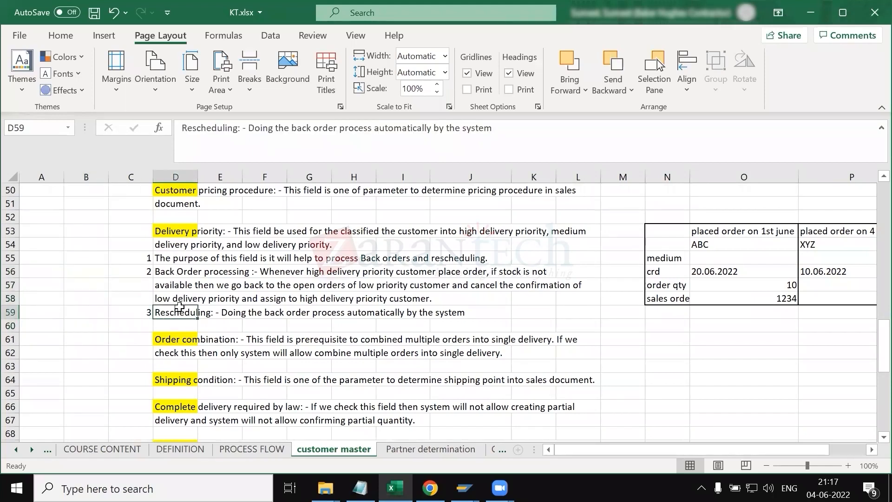
# Step: Review the delivery priority and order combination notes in column D
pyautogui.click(175, 236)
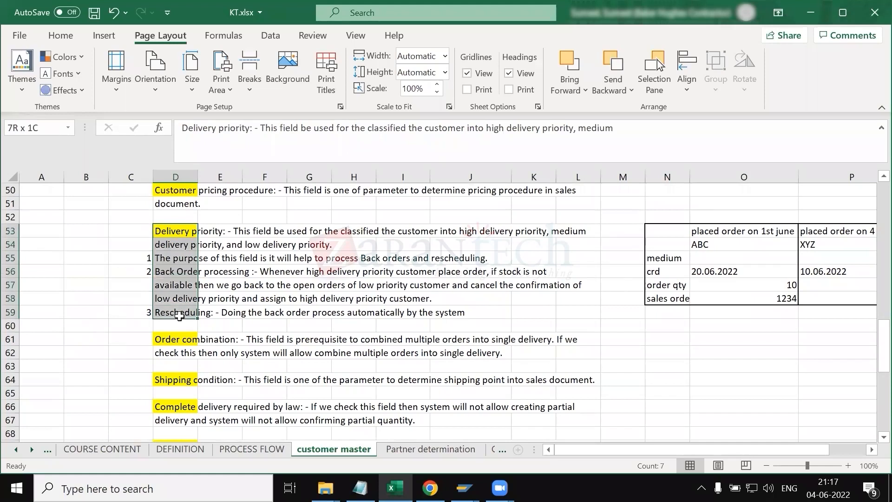
pyautogui.click(409, 353)
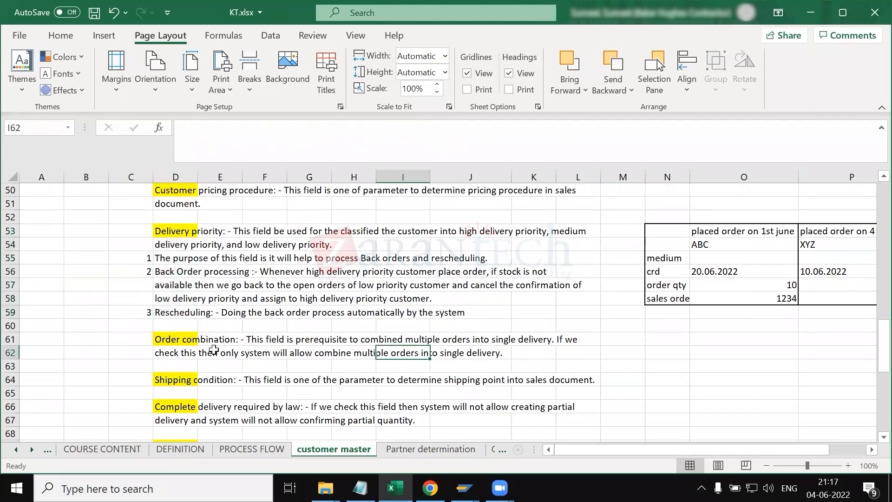
pyautogui.click(180, 338)
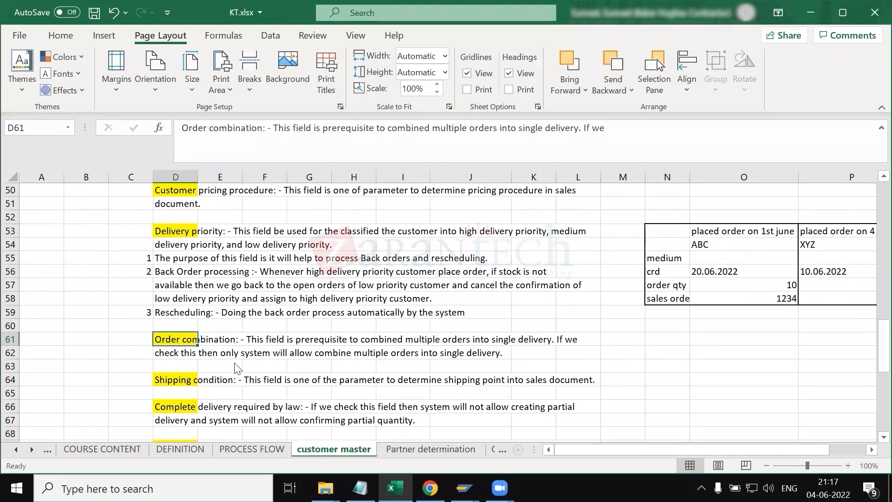
# Step: Inspect the Order Combination option on the Shipping tab of the customer's sales area data
pyautogui.hotkey('alt', 'Tab')
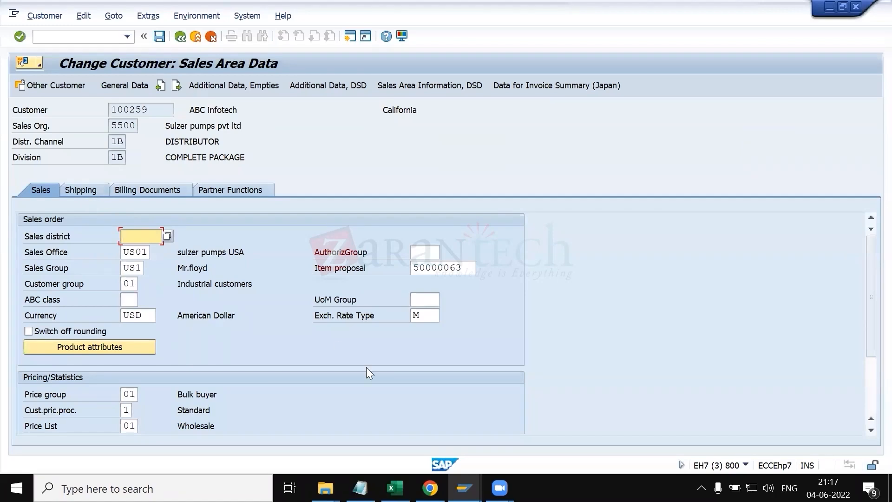
pyautogui.click(93, 188)
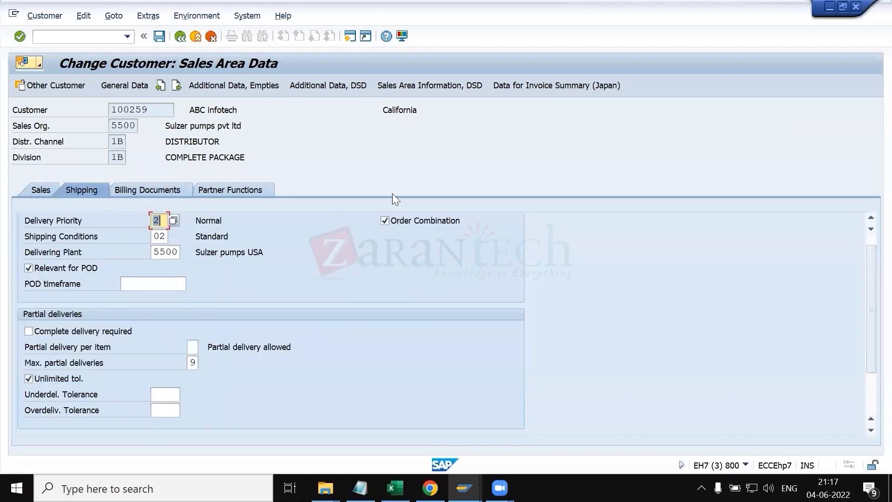
pyautogui.click(403, 223)
# Step: Compare the customer's shipping data with the shipping condition note in the customer master sheet
pyautogui.hotkey('alt', 'Tab')
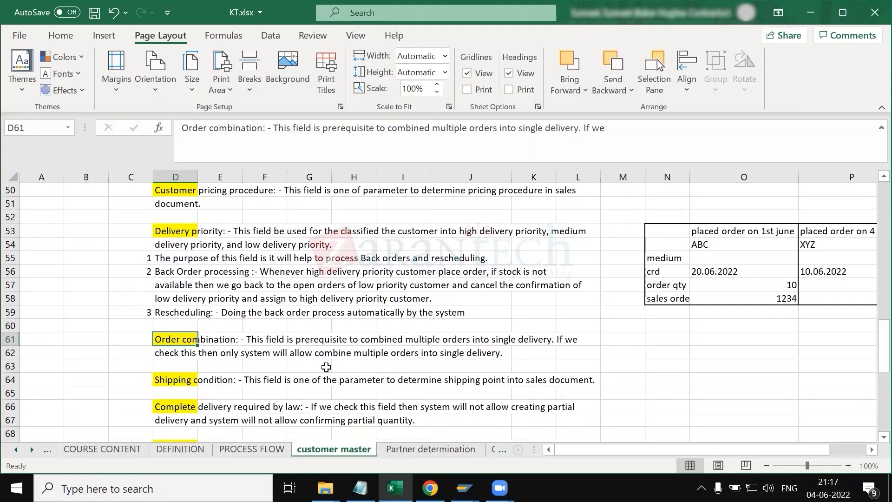
pyautogui.hotkey('alt', 'Tab')
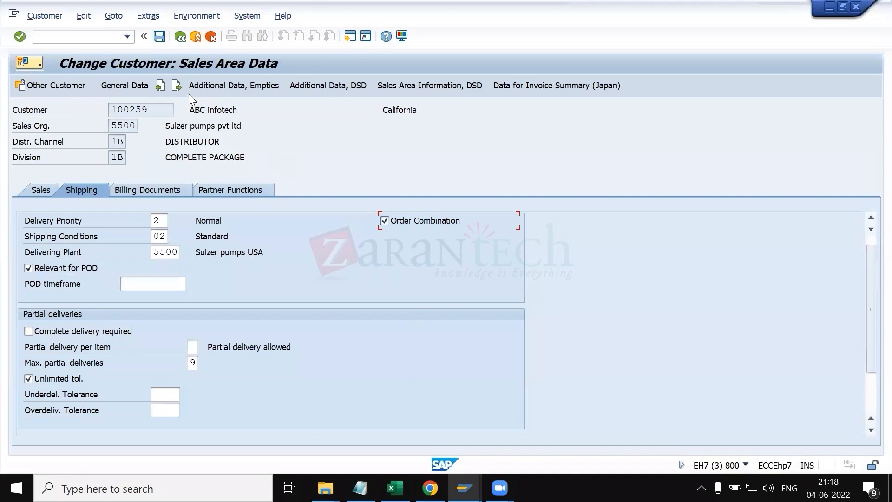
pyautogui.doubleClick(154, 110)
pyautogui.hotkey('alt', 'Tab')
pyautogui.click(171, 312)
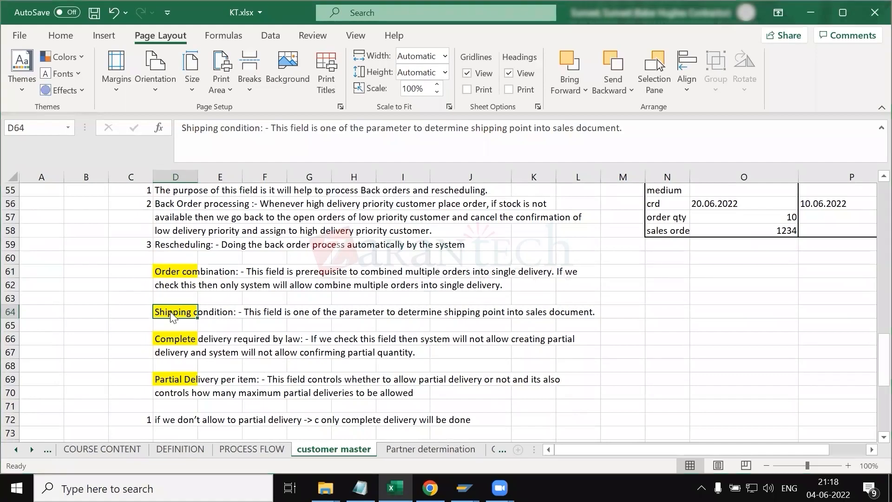
# Step: Display sales order 15714 with transaction VA03
pyautogui.hotkey('alt', 'Tab')
pyautogui.hotkey('alt', 'Tab')
pyautogui.write('va03')
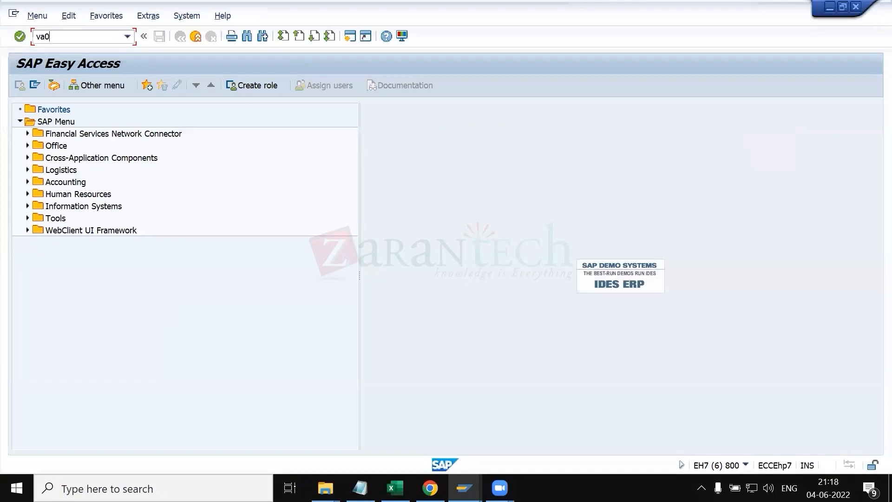
pyautogui.press('Return')
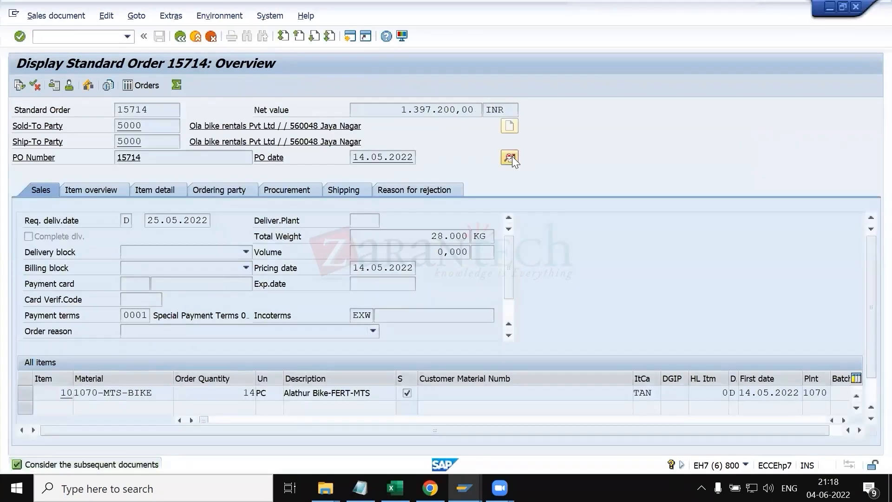
# Step: Inspect the shipping conditions offered in the order's header shipping data
pyautogui.click(510, 157)
pyautogui.click(99, 158)
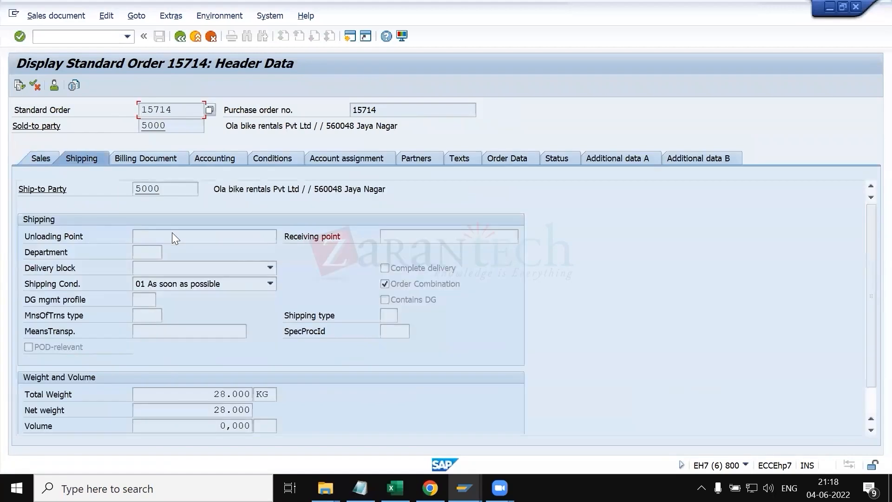
pyautogui.click(188, 284)
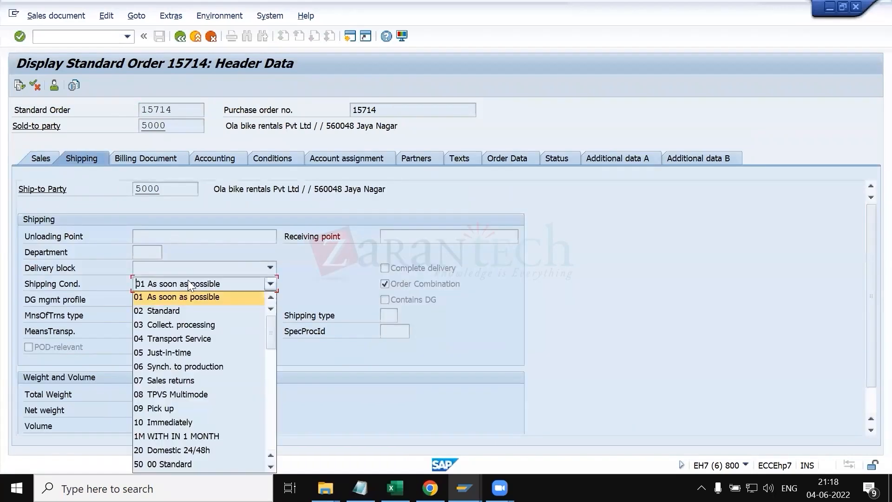
pyautogui.click(179, 313)
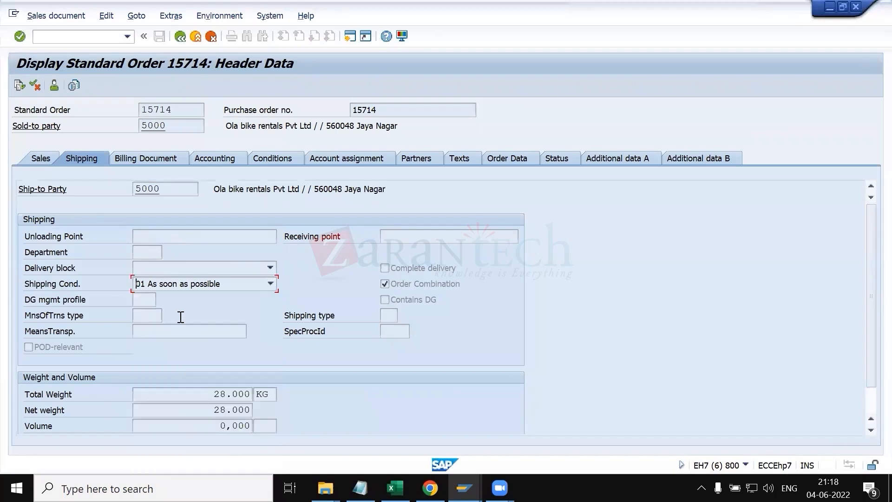
pyautogui.click(176, 285)
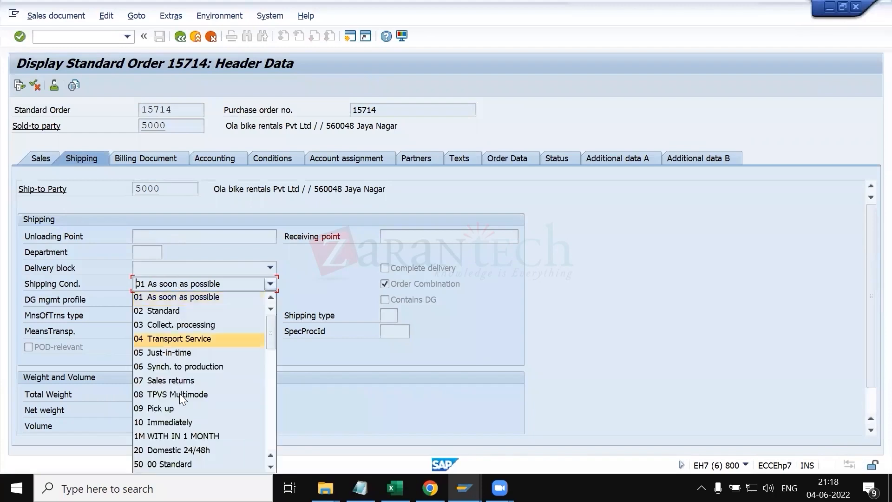
pyautogui.click(100, 292)
pyautogui.click(178, 37)
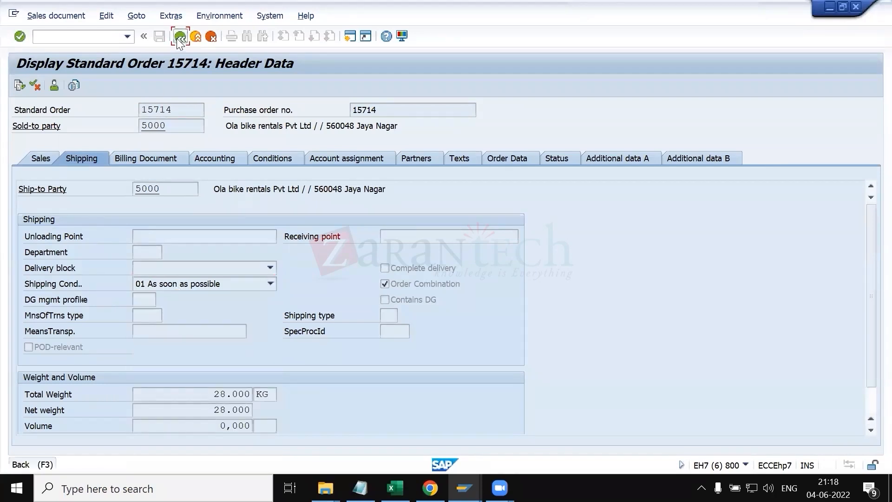
# Step: Open the order item and inspect its shipping data, including delivery priority and shipping point
pyautogui.doubleClick(97, 387)
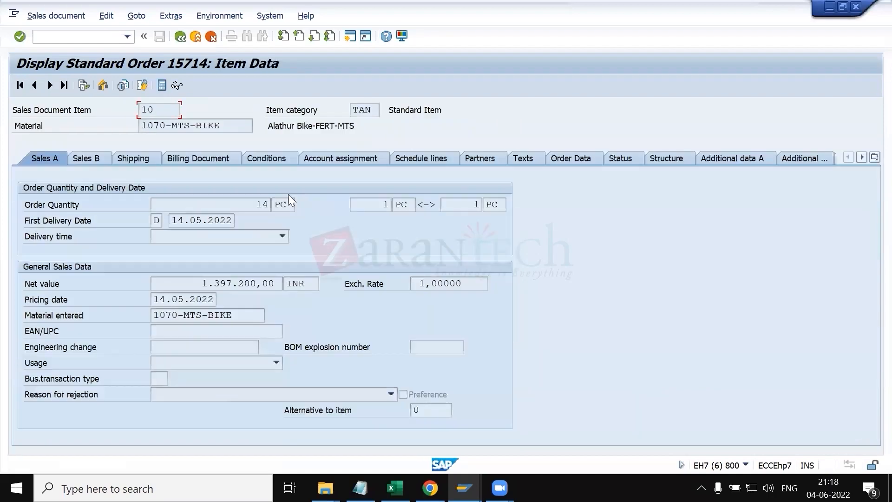
pyautogui.click(150, 158)
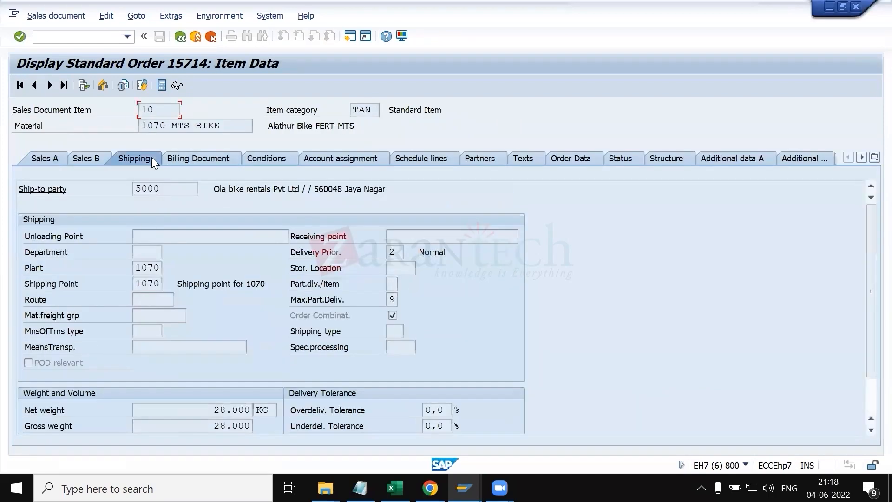
pyautogui.click(142, 284)
# Step: Compare the shipping condition note with the customer's shipping conditions in the sales area data
pyautogui.hotkey('alt', 'Tab')
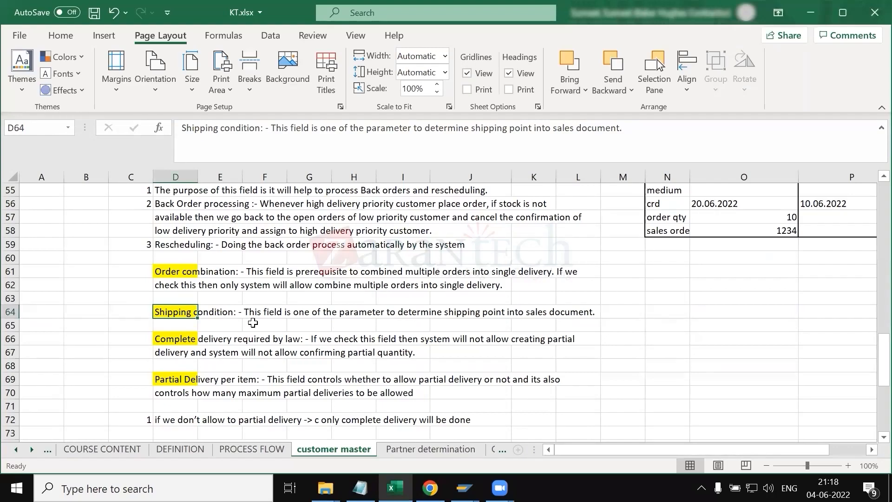
pyautogui.click(377, 339)
pyautogui.click(185, 310)
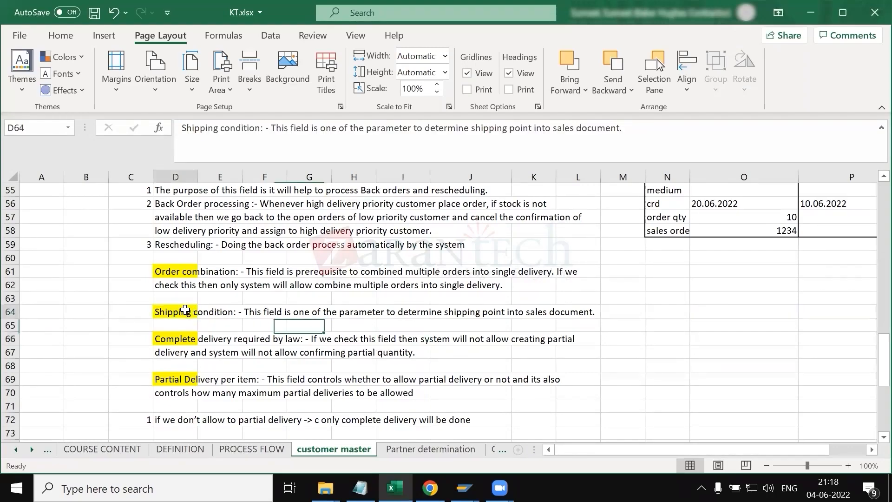
pyautogui.hotkey('alt', 'Tab')
pyautogui.hotkey('alt', 'Tab')
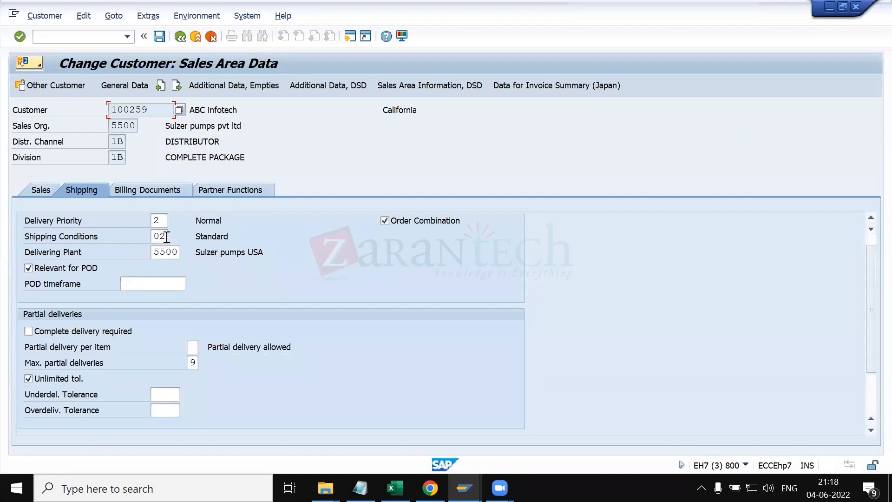
pyautogui.hotkey('alt', 'Tab')
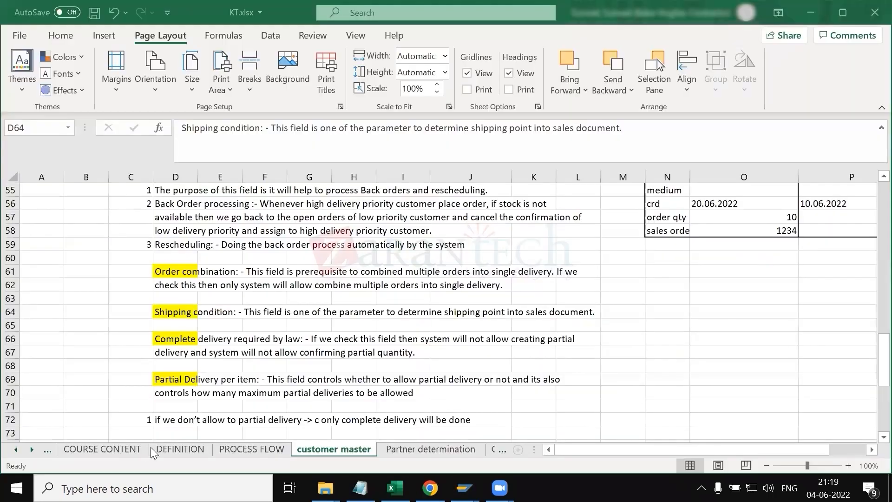
# Step: Review the shipping point definition and organisation codes on the DEFINITION sheet
pyautogui.click(180, 449)
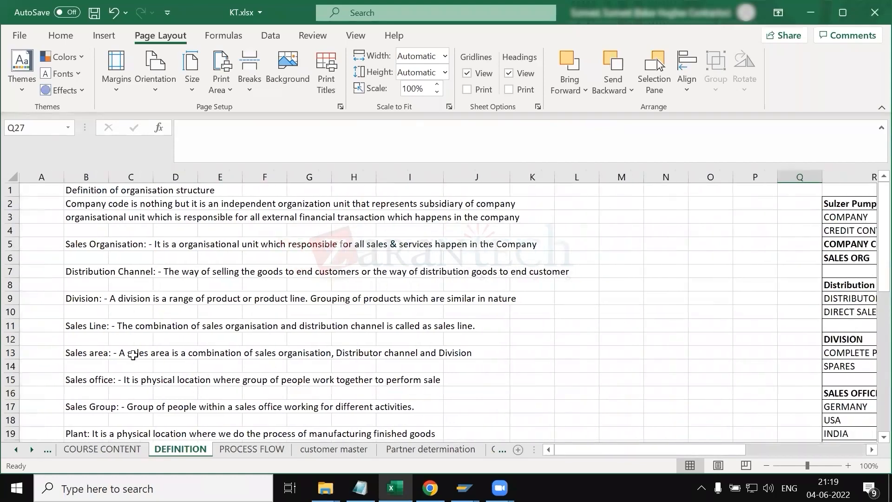
pyautogui.scroll(-3, 192, 352)
pyautogui.click(74, 366)
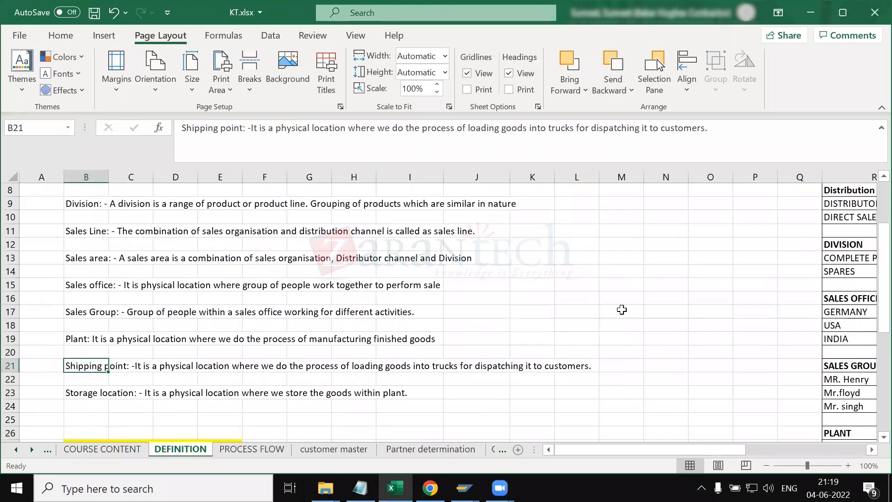
pyautogui.hscroll(4, 650, 328)
pyautogui.hscroll(3, 535, 357)
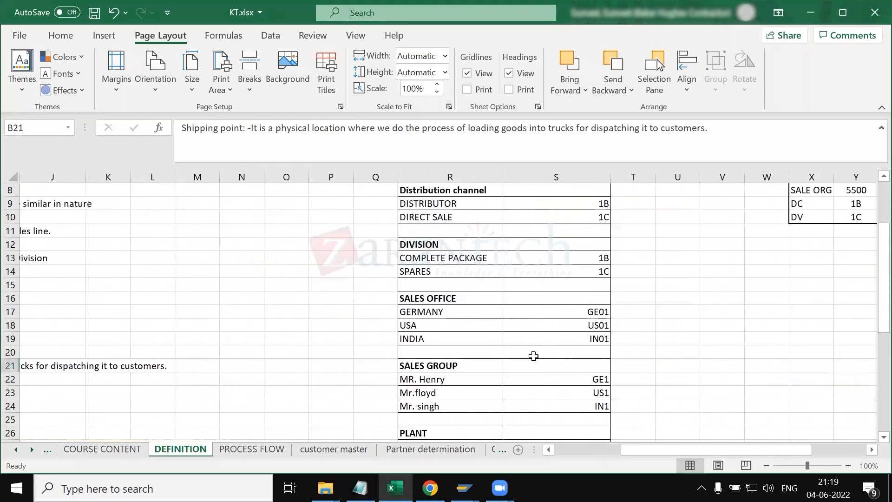
pyautogui.scroll(-4, 534, 356)
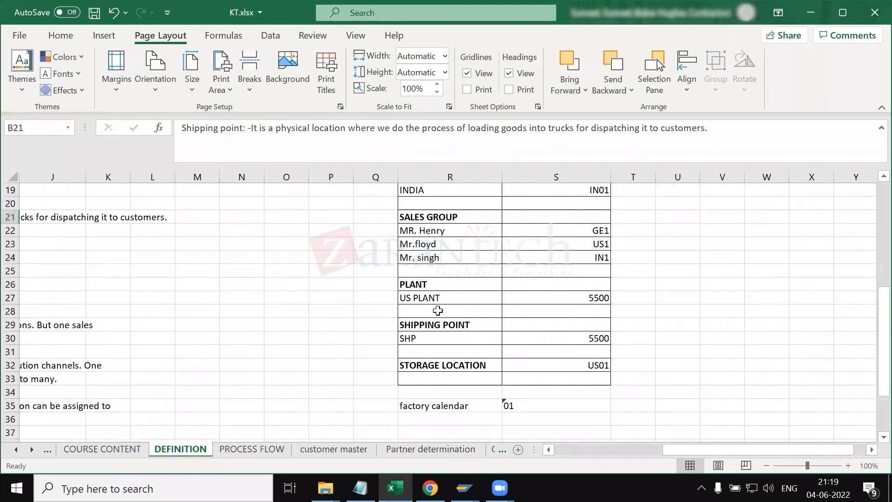
pyautogui.moveTo(462, 325); pyautogui.dragTo(563, 340)
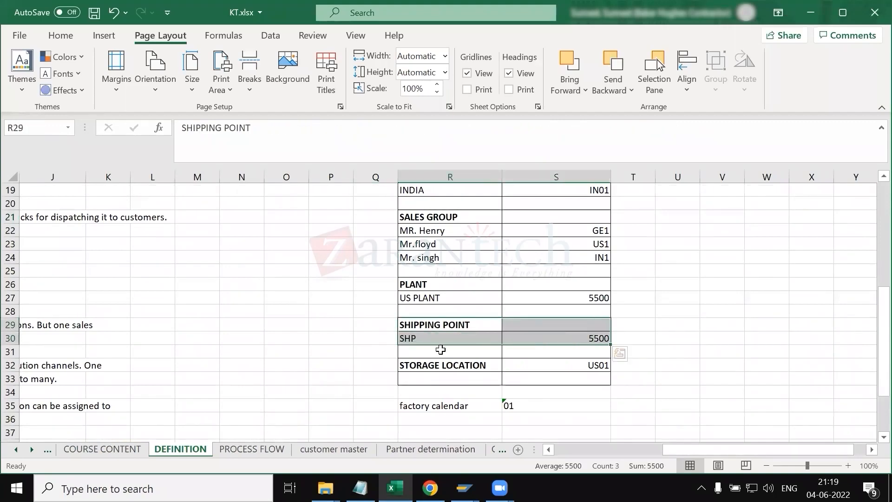
pyautogui.click(334, 450)
# Step: Review the complete delivery note alongside the customer's Complete delivery required option
pyautogui.click(185, 339)
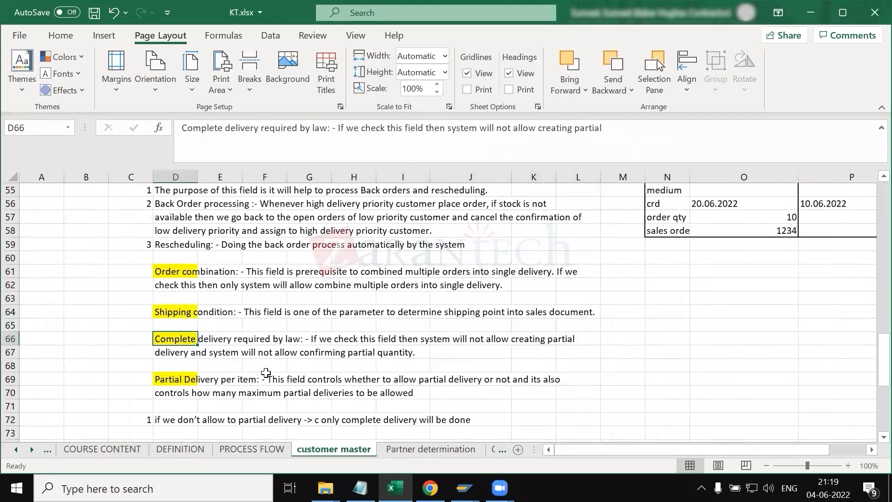
pyautogui.scroll(-2, 266, 372)
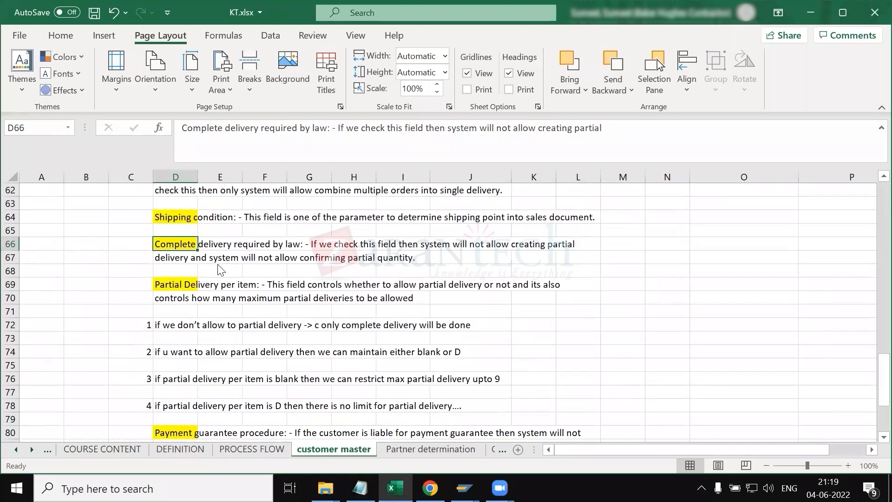
pyautogui.hotkey('alt', 'Tab')
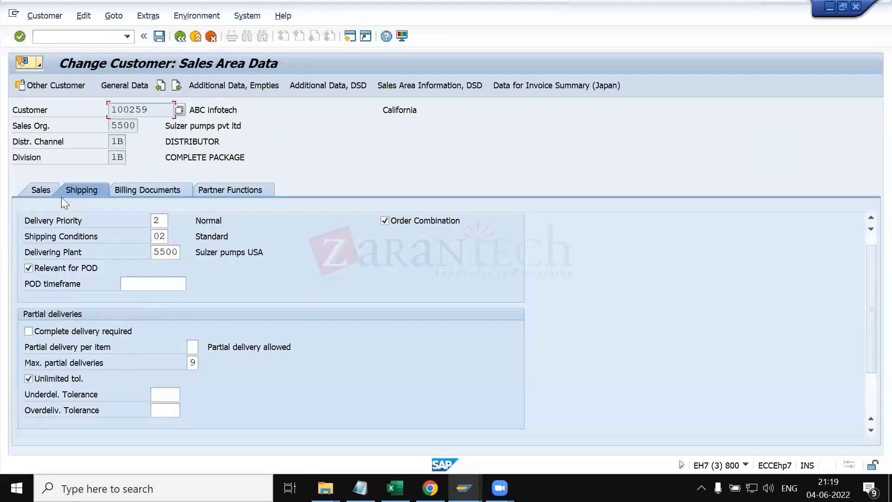
pyautogui.click(52, 336)
pyautogui.hotkey('alt', 'Tab')
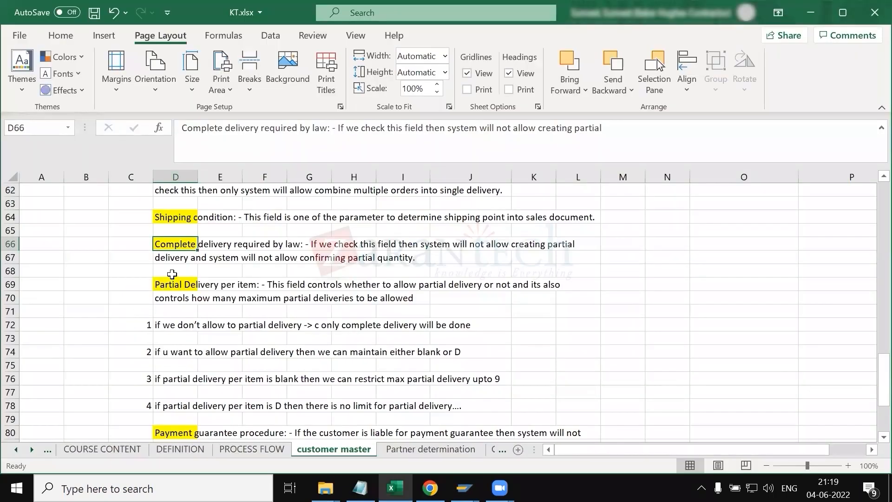
# Step: Select the complete delivery and partial delivery notes in rows 66 to 78
pyautogui.scroll(-1, 179, 277)
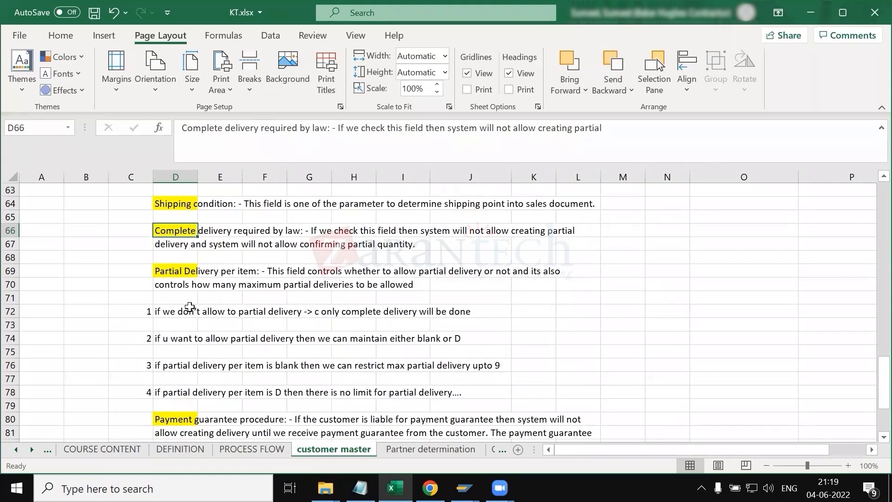
pyautogui.click(168, 247)
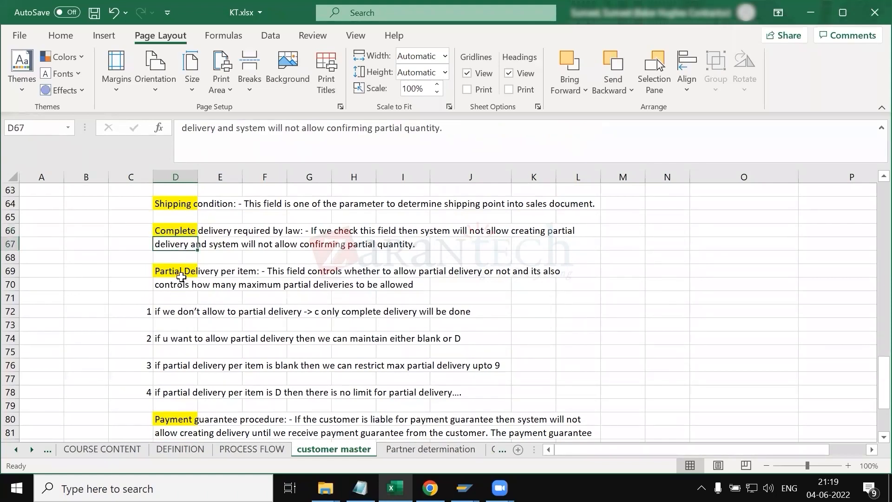
pyautogui.moveTo(179, 230); pyautogui.dragTo(449, 393)
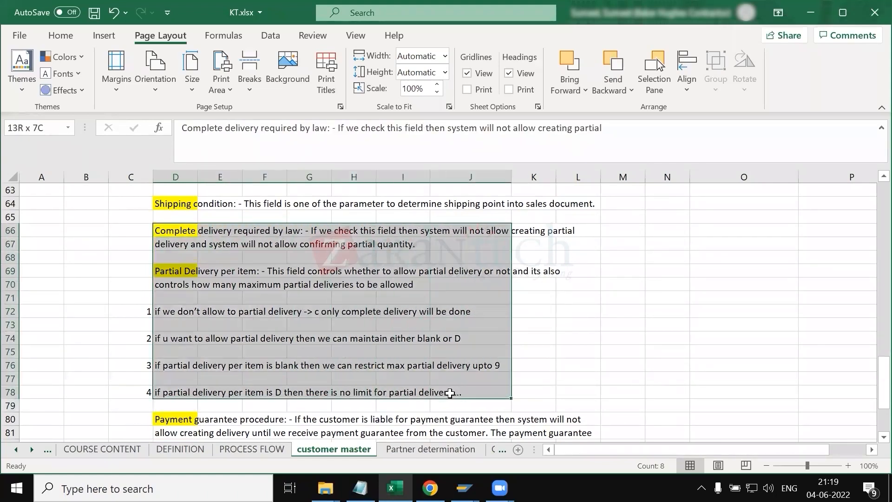
# Step: Review the four partial delivery rules in rows 72 to 78, one note at a time
pyautogui.click(66, 333)
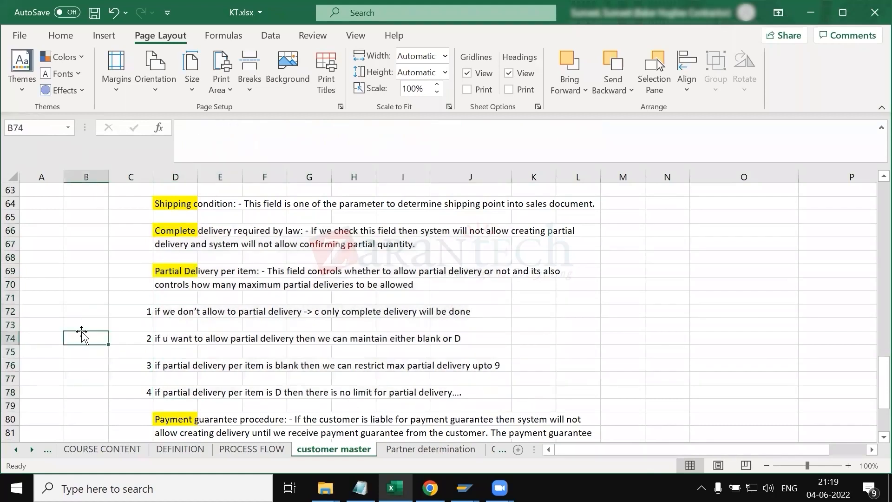
pyautogui.click(119, 314)
pyautogui.press('Down')
pyautogui.press('Down')
pyautogui.press('Up')
pyautogui.press('Up')
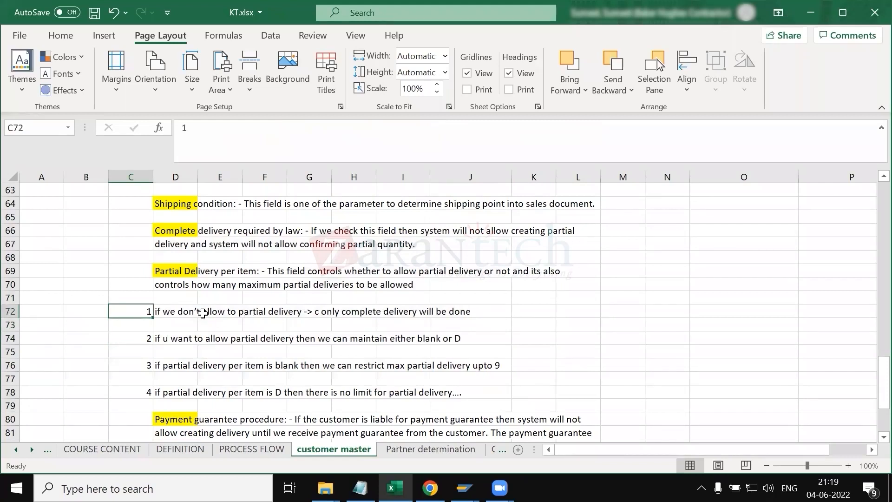
pyautogui.click(308, 311)
pyautogui.click(179, 342)
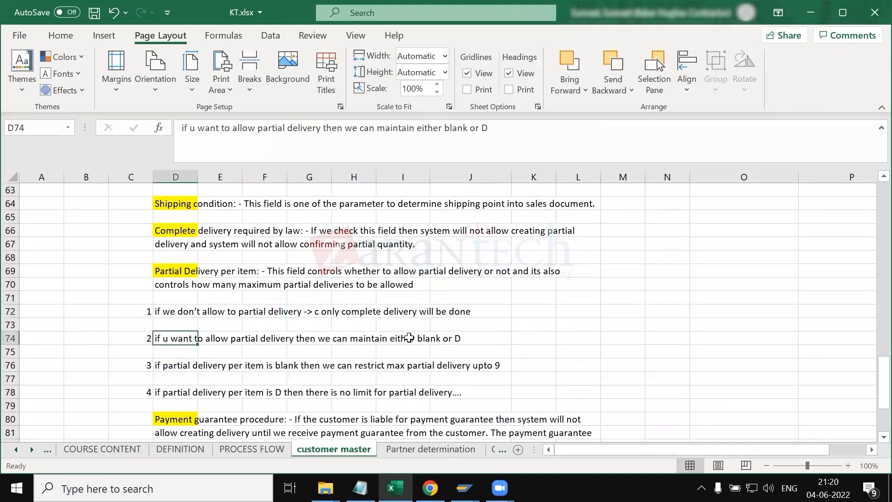
pyautogui.click(180, 366)
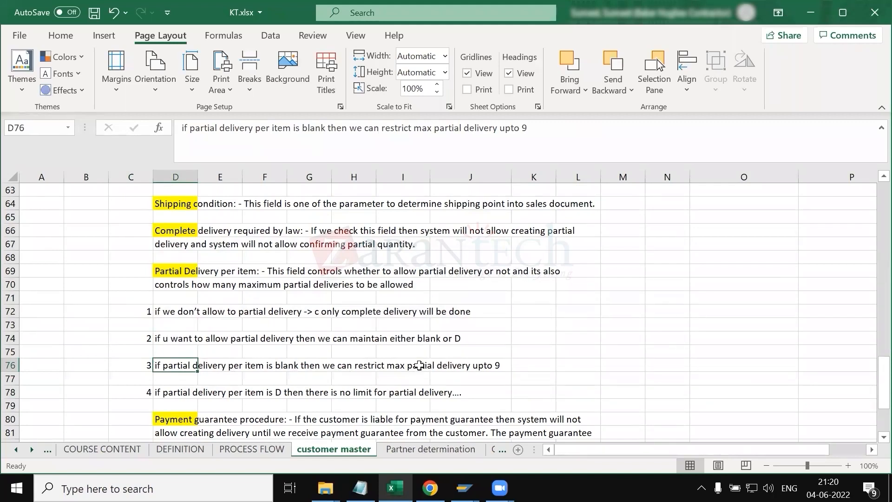
pyautogui.click(173, 392)
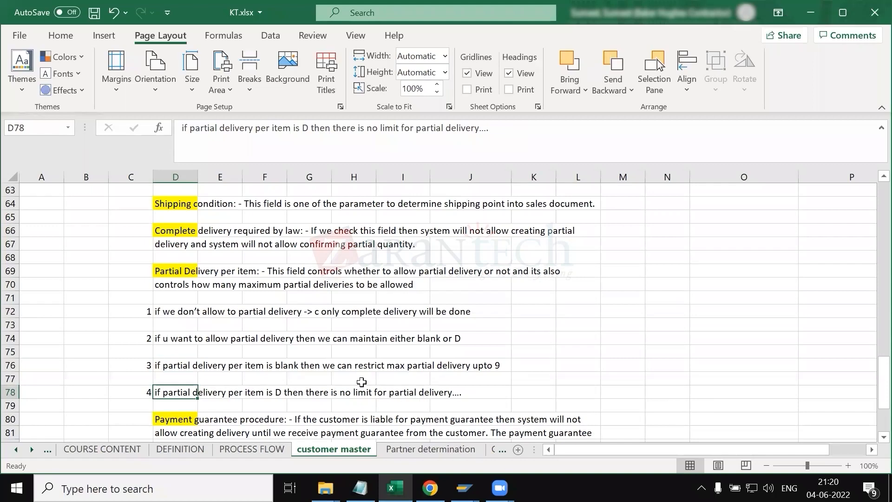
# Step: Compare the payment guarantee procedure note with the customer's payment guarantee procedure field in the billing data
pyautogui.scroll(-2, 361, 382)
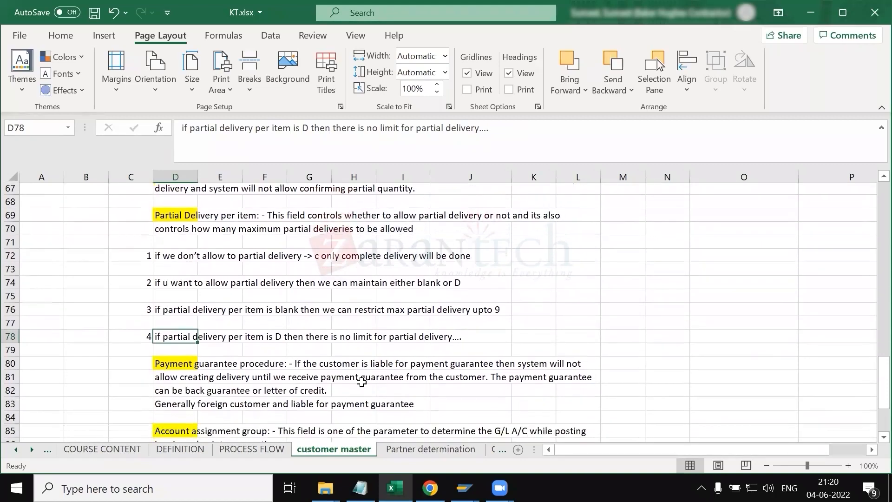
pyautogui.scroll(-1, 361, 382)
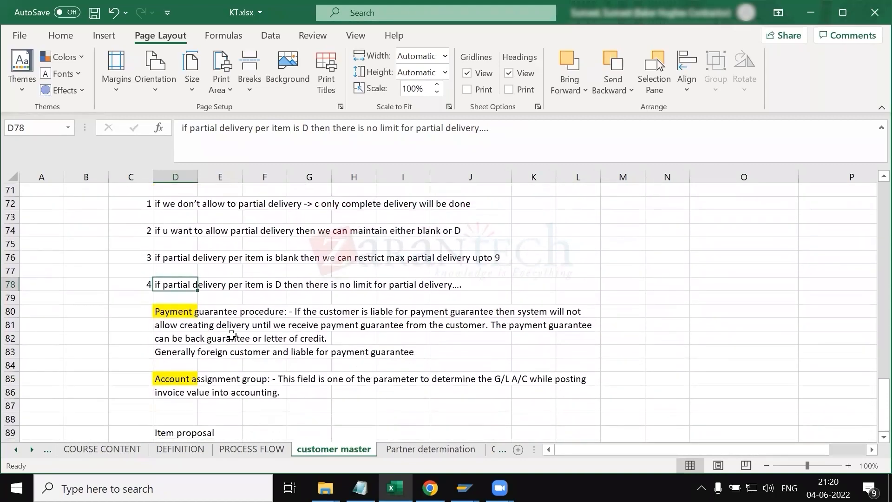
pyautogui.click(171, 311)
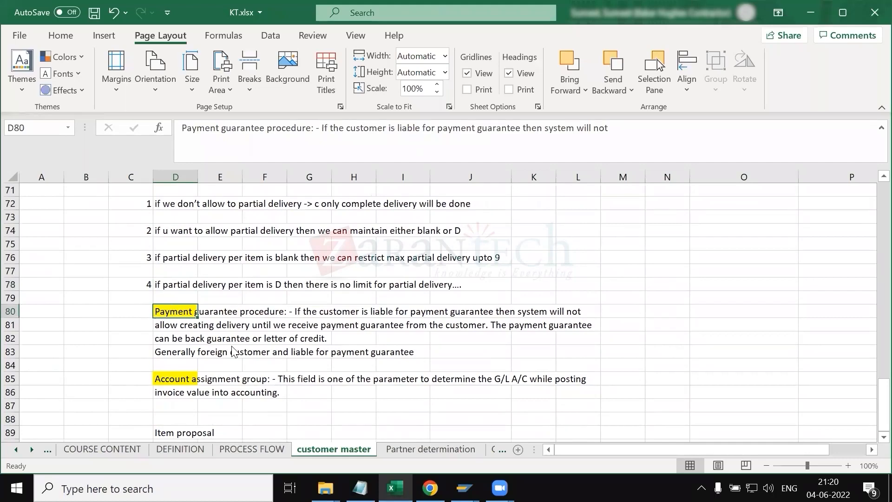
pyautogui.hotkey('alt', 'Tab')
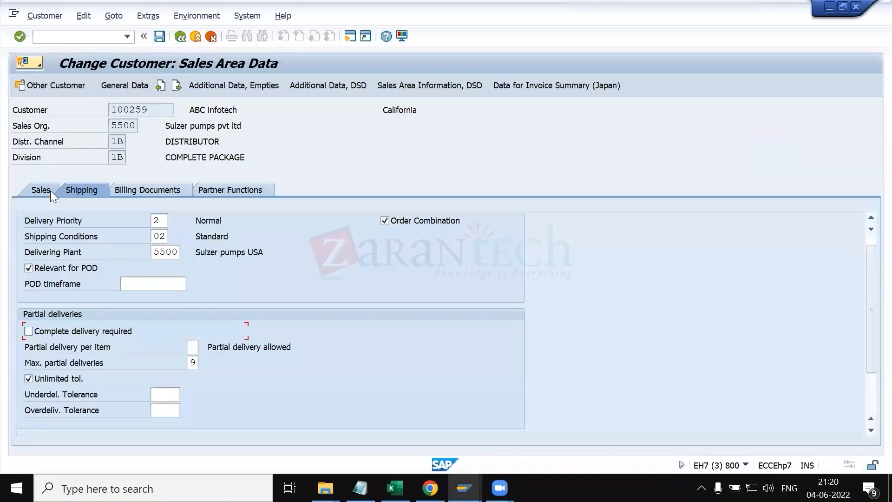
pyautogui.click(50, 191)
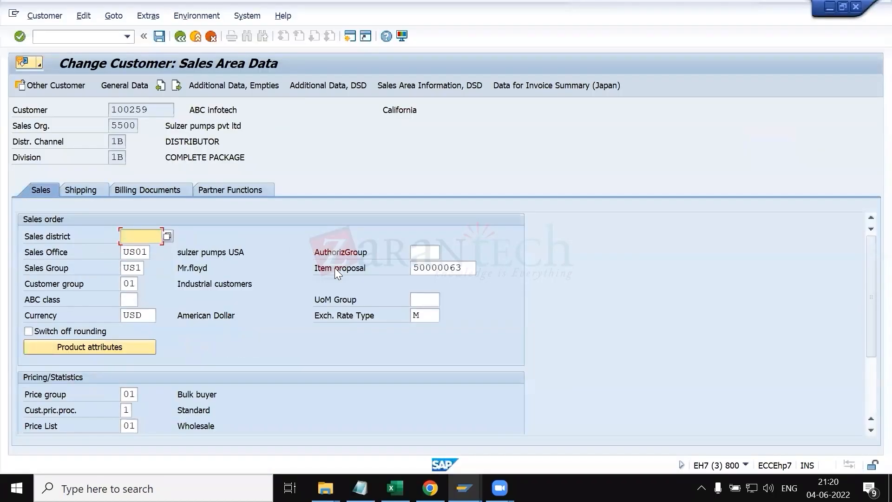
pyautogui.click(130, 191)
pyautogui.click(458, 332)
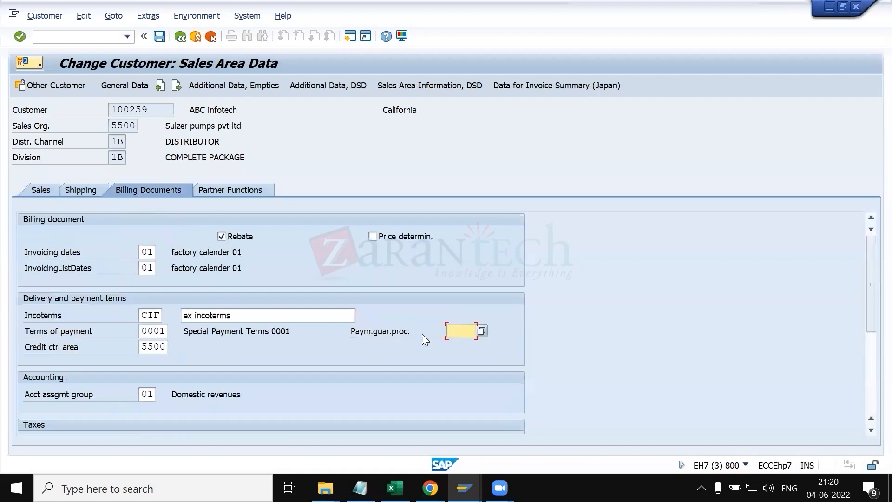
# Step: Compare the account assignment group note with the customer's account assignment group in the billing data
pyautogui.hotkey('alt', 'Tab')
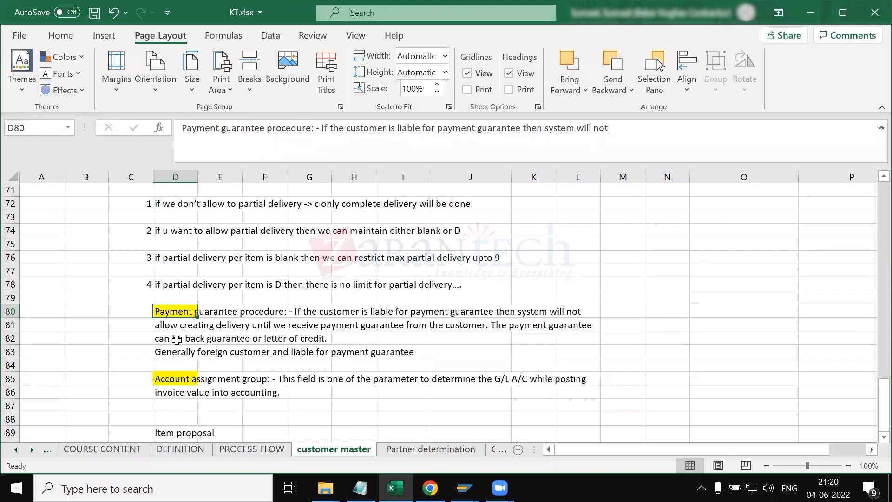
pyautogui.click(177, 339)
pyautogui.click(165, 313)
pyautogui.hotkey('alt', 'Tab')
pyautogui.hotkey('alt', 'Tab')
pyautogui.hotkey('alt', 'Tab')
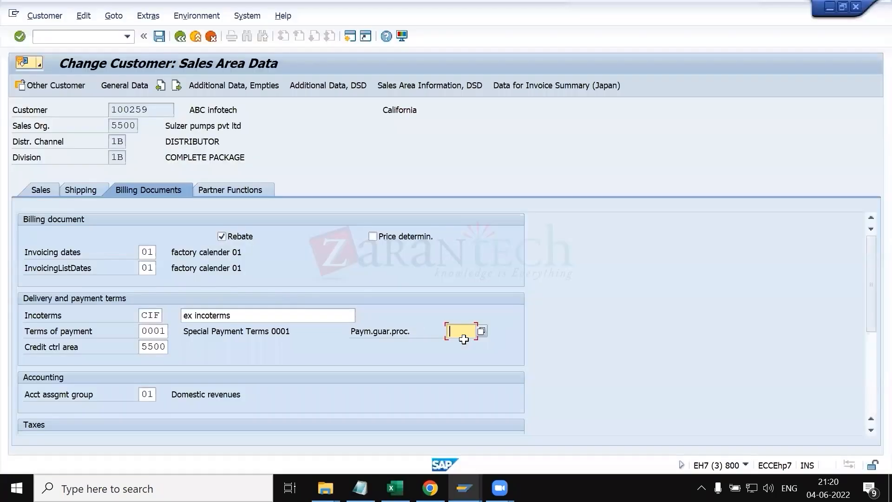
pyautogui.hotkey('alt', 'Tab')
pyautogui.hotkey('alt', 'Tab')
pyautogui.hotkey('alt', 'Tab')
pyautogui.scroll(-1, 188, 340)
pyautogui.click(189, 339)
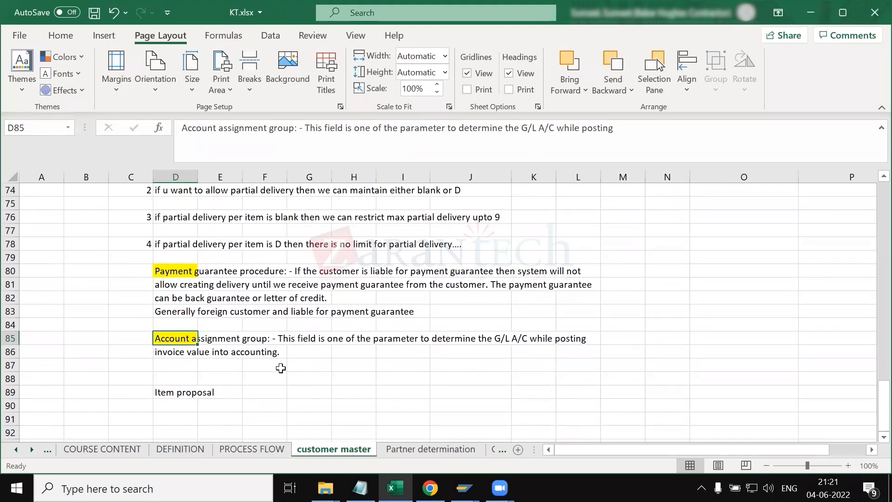
pyautogui.hotkey('alt', 'Tab')
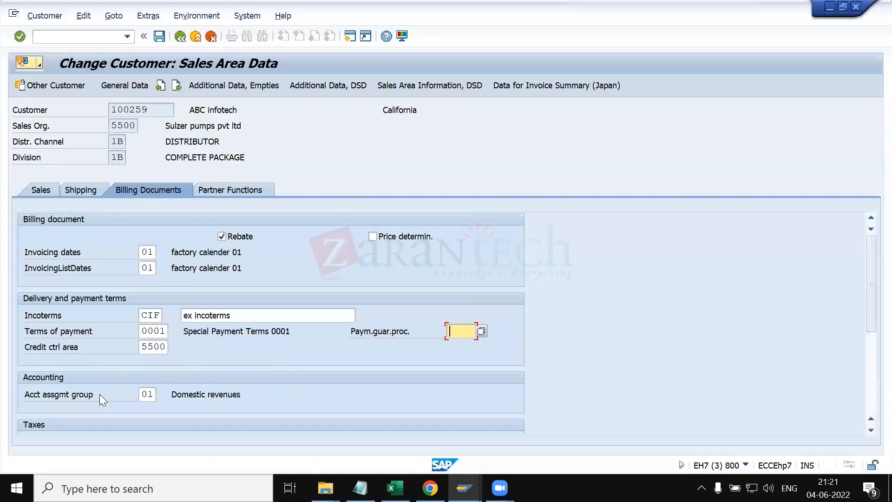
pyautogui.hotkey('alt', 'Tab')
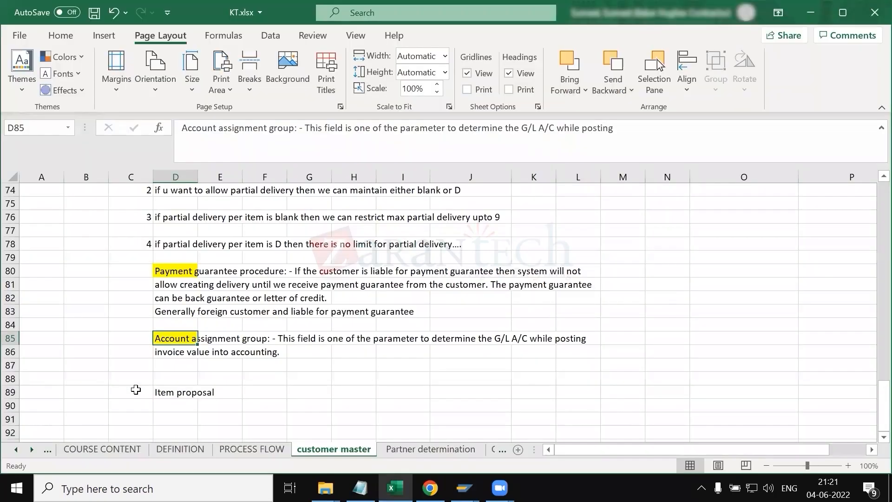
# Step: Review the item proposal note alongside the customer's Sales and Partner Functions data
pyautogui.scroll(3, 284, 350)
pyautogui.hotkey('alt', 'Tab')
pyautogui.scroll(2, 201, 346)
pyautogui.scroll(13, 201, 346)
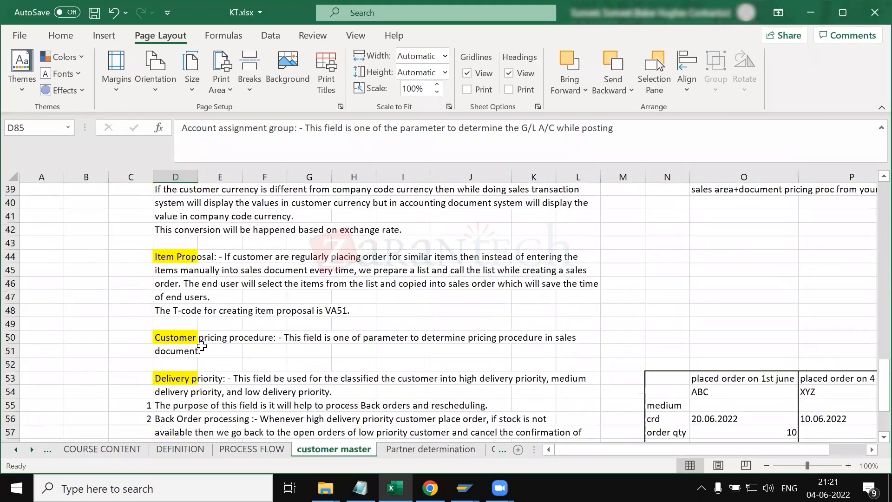
pyautogui.hotkey('alt', 'Tab')
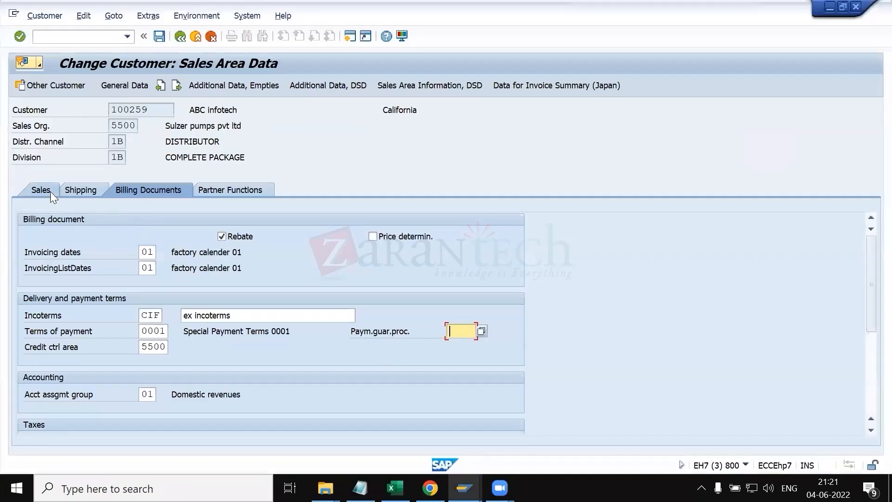
pyautogui.click(57, 188)
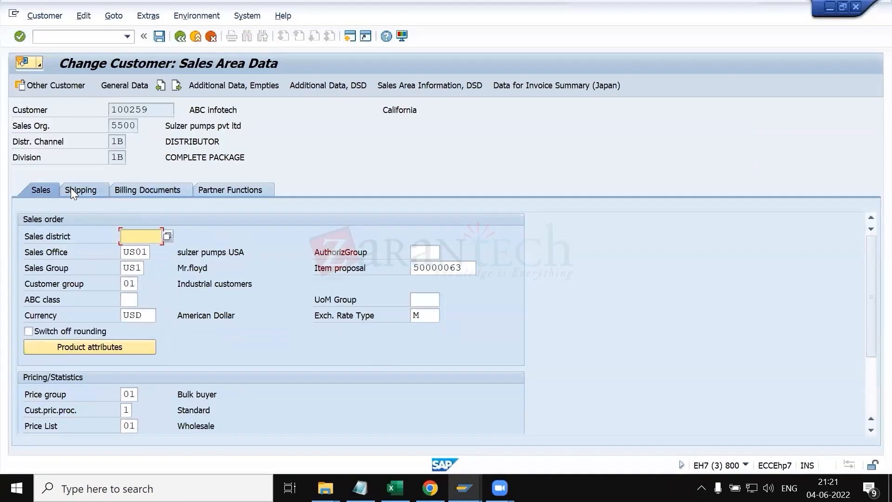
pyautogui.click(70, 188)
pyautogui.click(211, 193)
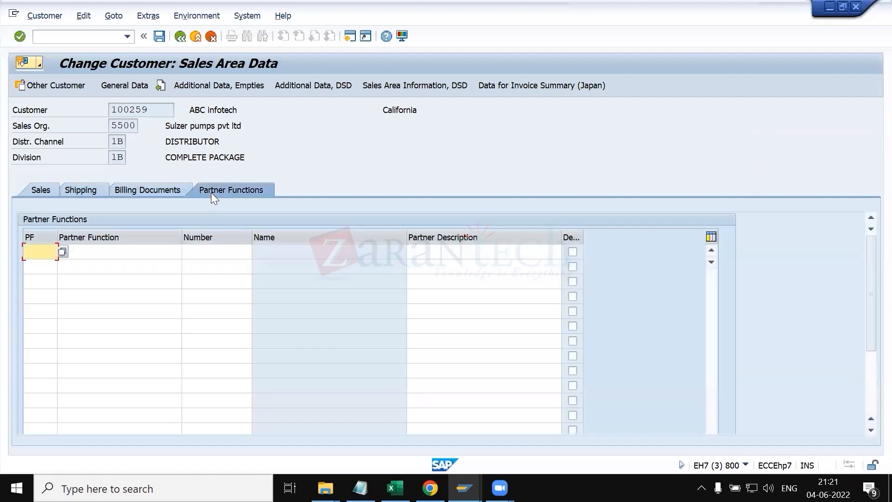
pyautogui.click(114, 269)
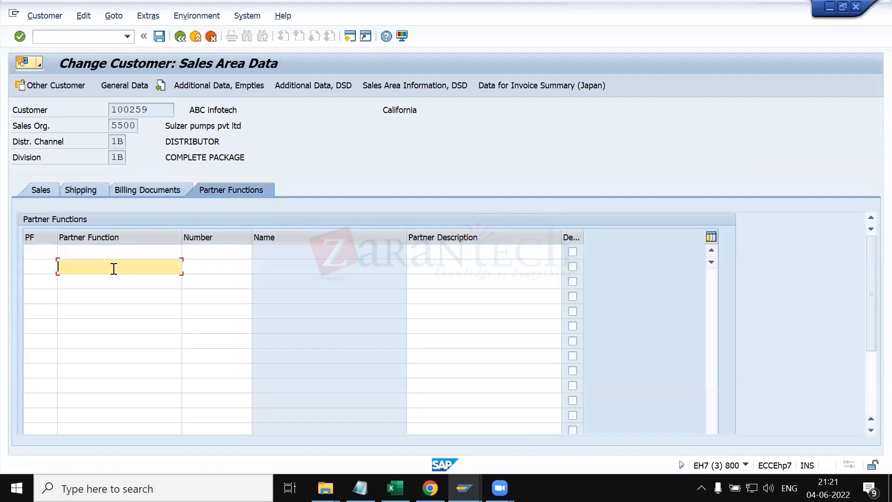
pyautogui.click(82, 256)
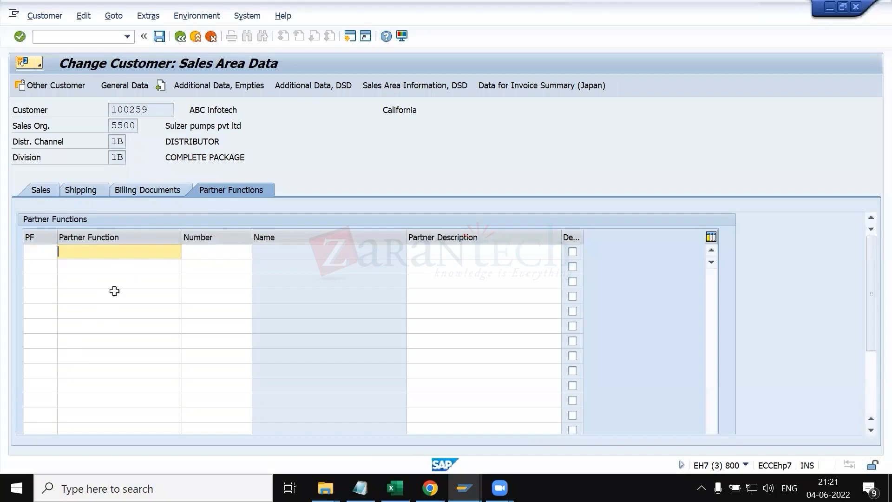
# Step: Scroll through the customer master sheet notes from the master data introduction to the item proposal
pyautogui.hotkey('alt', 'Tab')
pyautogui.scroll(-3, 455, 315)
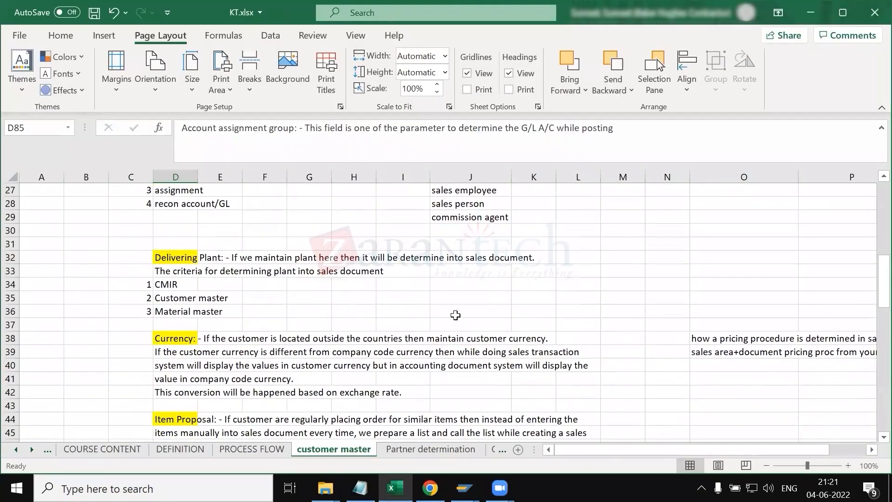
pyautogui.scroll(-6, 456, 315)
pyautogui.scroll(-10, 455, 315)
pyautogui.scroll(-5, 455, 315)
pyautogui.scroll(20, 464, 321)
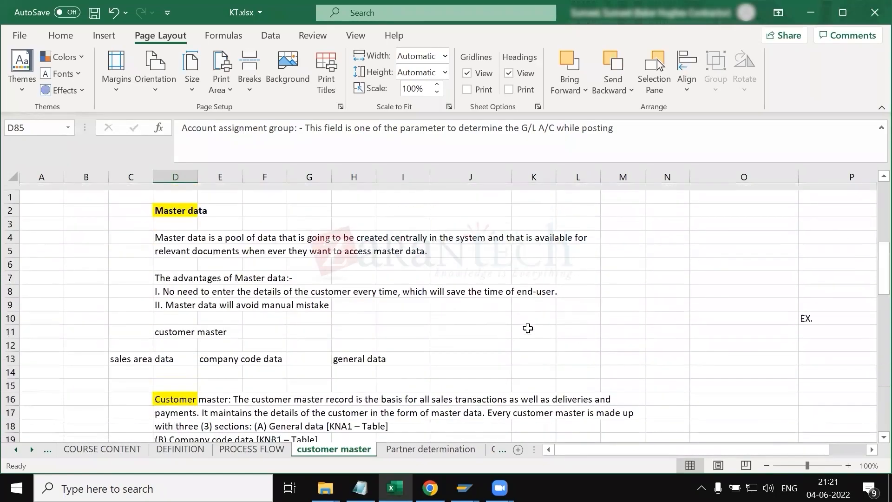
pyautogui.hscroll(5, 528, 328)
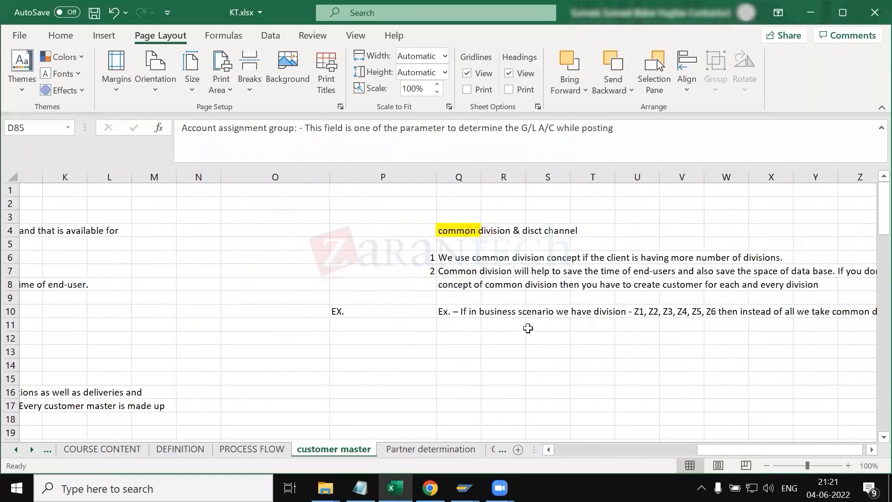
pyautogui.hscroll(-5, 528, 329)
pyautogui.scroll(-5, 269, 294)
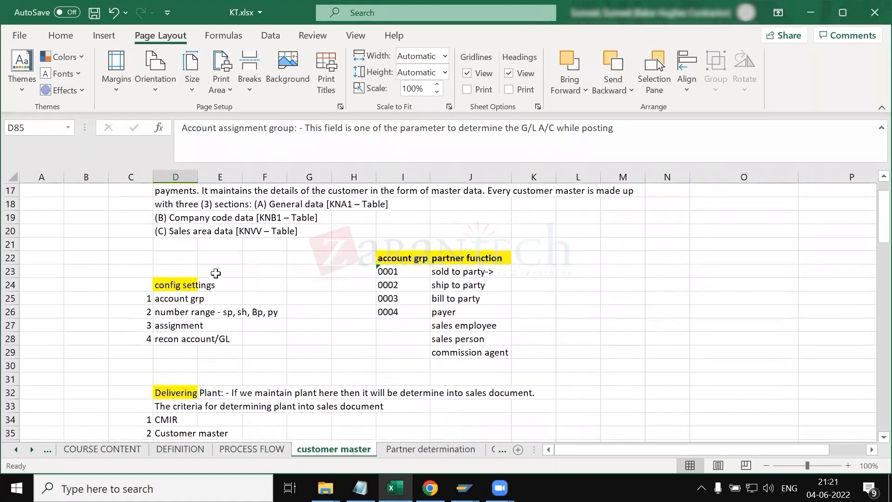
pyautogui.scroll(-6, 307, 328)
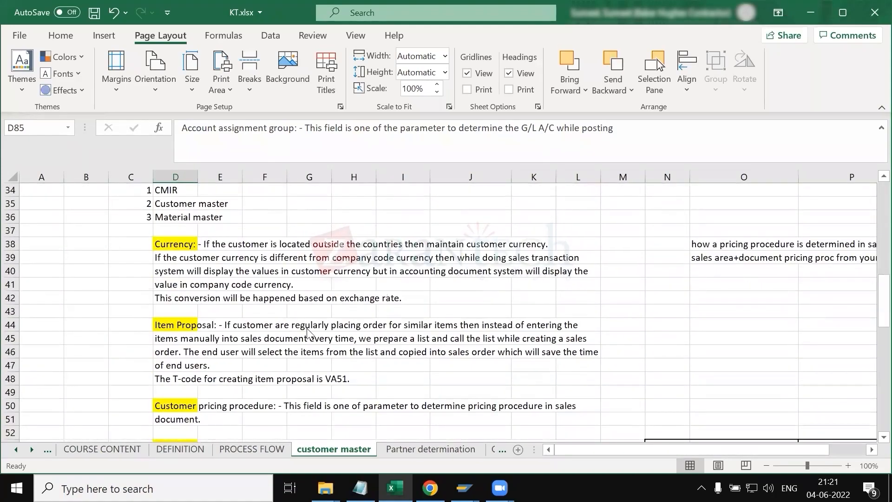
pyautogui.hotkey('alt', 'Tab')
pyautogui.hotkey('alt', 'Tab')
pyautogui.hotkey('alt', 'shift', 'Tab')
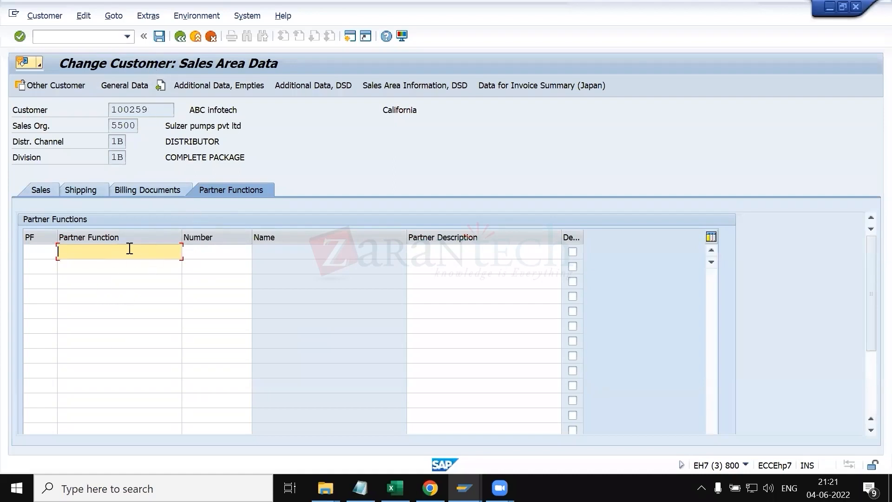
# Step: Leave the Change Customer transaction by entering /n
pyautogui.click(99, 40)
pyautogui.write('/n')
pyautogui.press('Return')
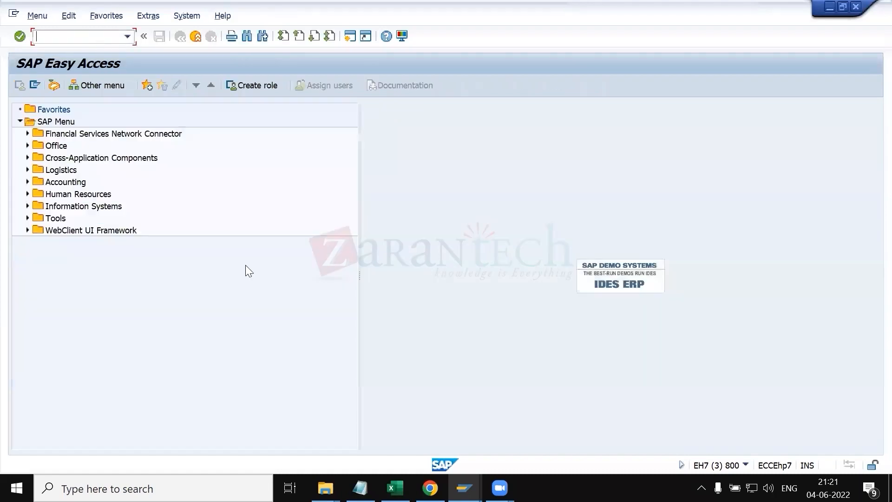
# Step: Close the surplus SAP session windows, including the ABAP Editor and Posting Periods sessions
pyautogui.click(464, 488)
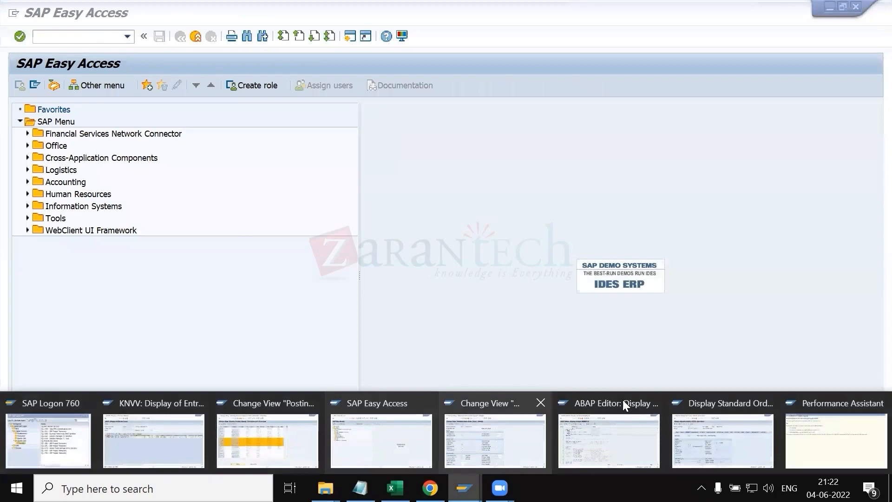
pyautogui.click(656, 402)
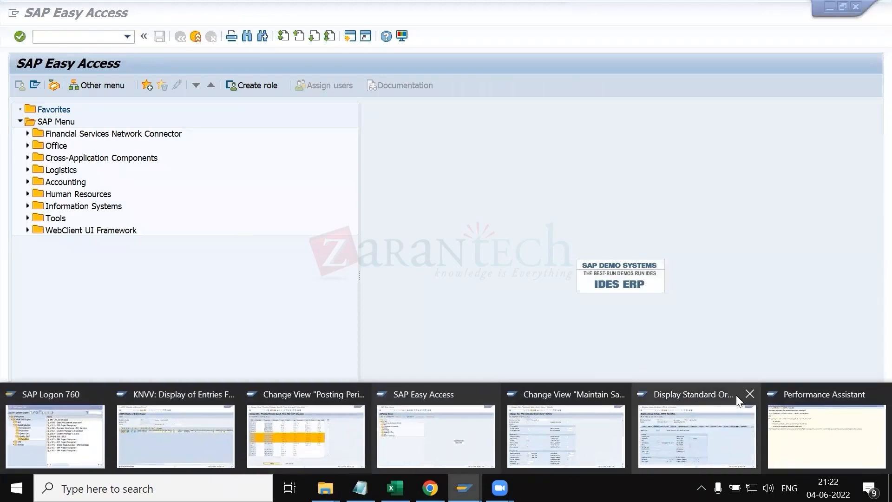
pyautogui.click(733, 400)
pyautogui.click(463, 488)
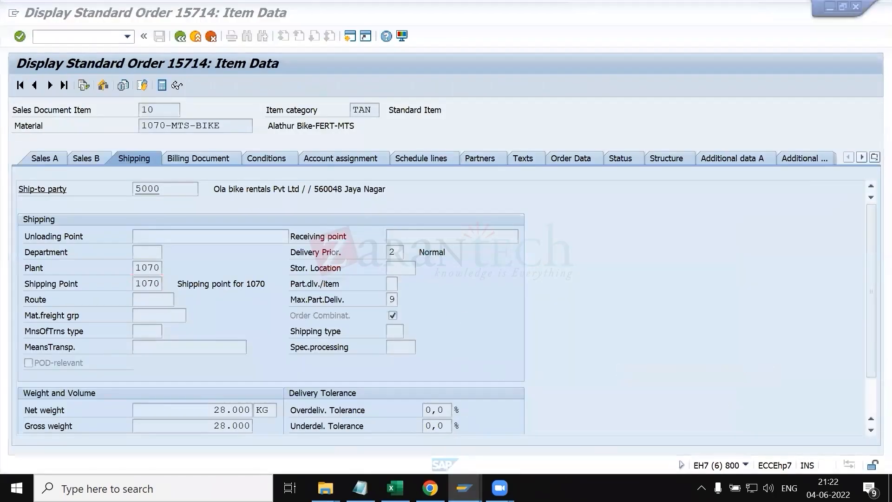
pyautogui.click(580, 419)
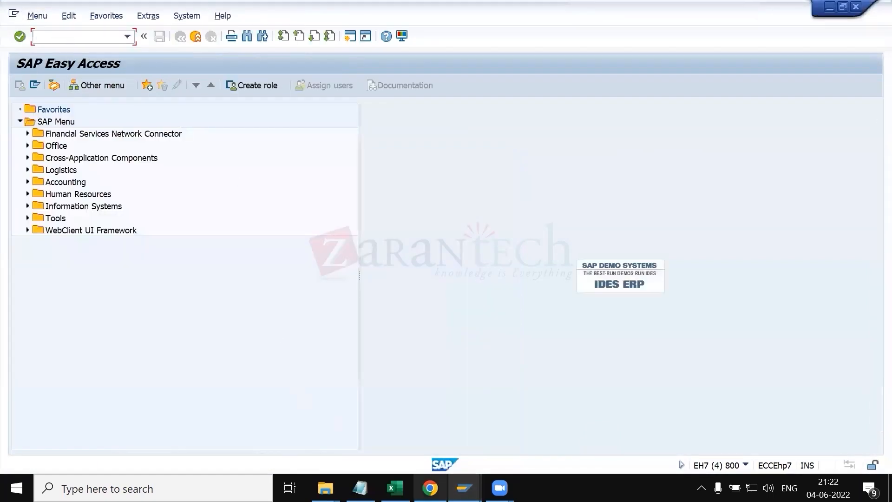
pyautogui.click(464, 488)
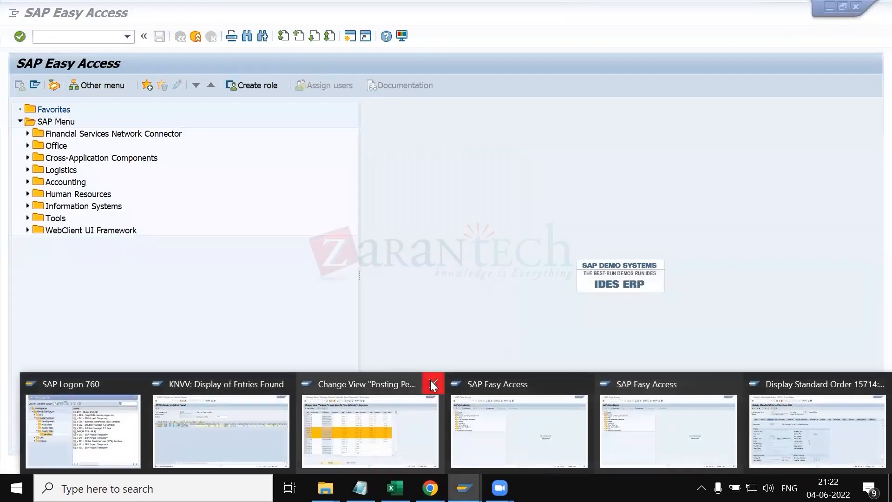
pyautogui.click(431, 382)
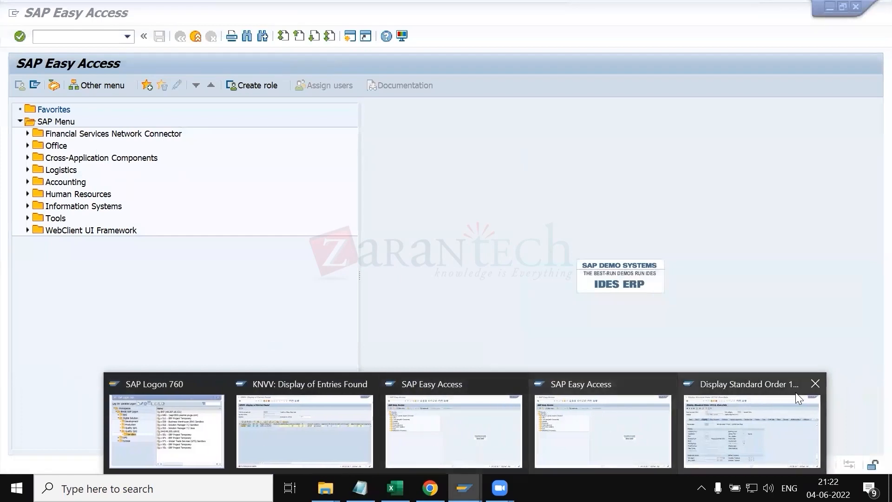
# Step: Open the SAP Reference IMG through transaction SPRO in a remaining SAP session
pyautogui.click(459, 417)
pyautogui.write('spro')
pyautogui.press('Return')
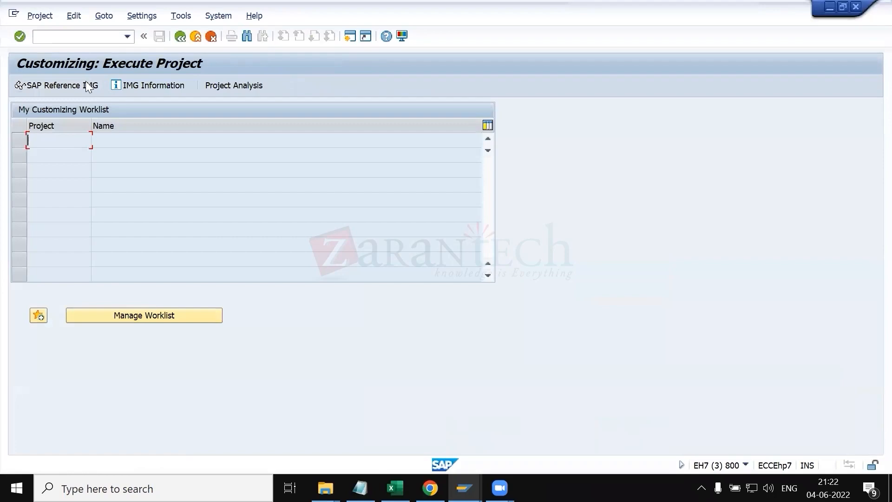
pyautogui.click(86, 84)
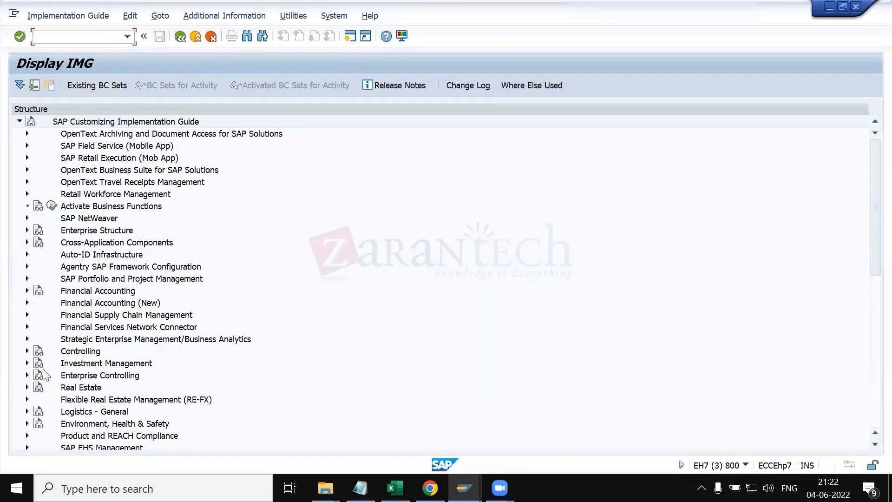
pyautogui.scroll(-6, 55, 364)
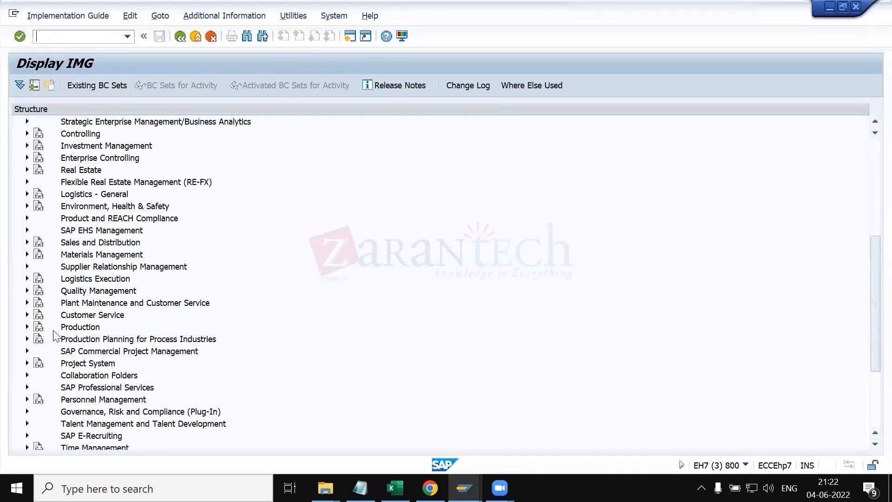
# Step: Switch to KT.xlsx and open the Partner determination sheet
pyautogui.hotkey('alt', 'Tab')
pyautogui.press('Tab')
pyautogui.press('Tab')
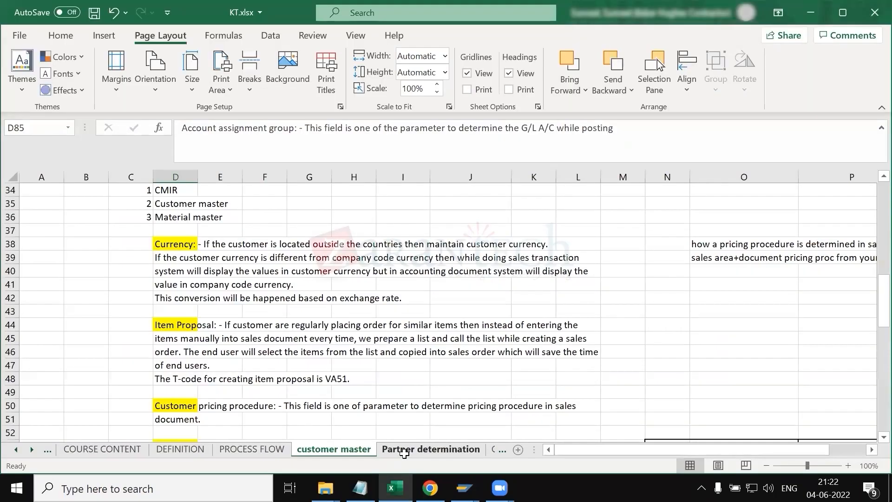
pyautogui.click(412, 449)
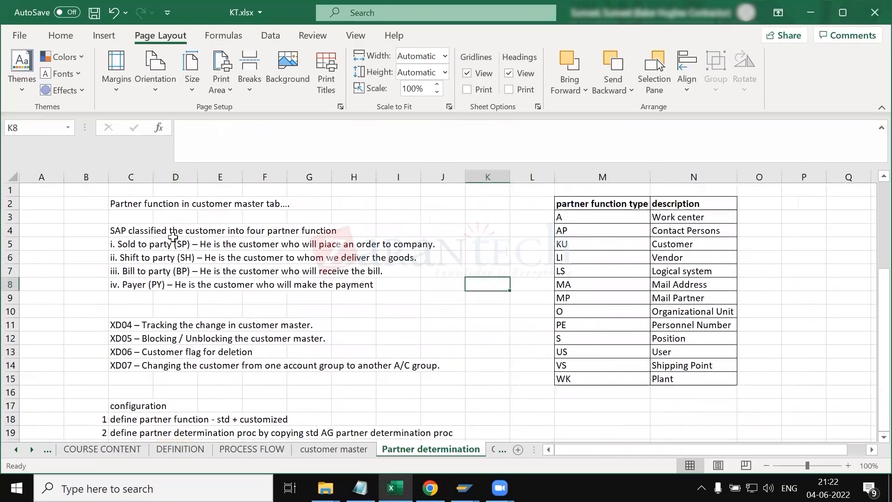
# Step: Review the notes on the four partner functions: sold-to, ship-to, bill-to party and payer
pyautogui.click(132, 204)
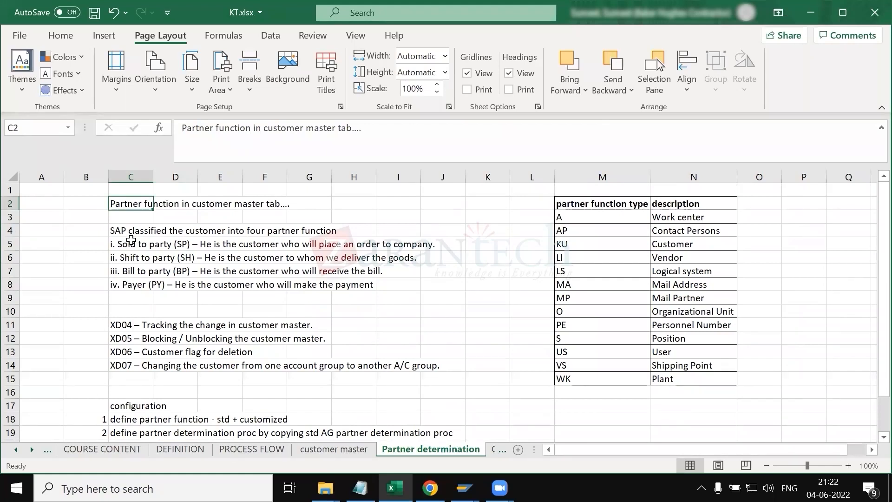
pyautogui.click(116, 228)
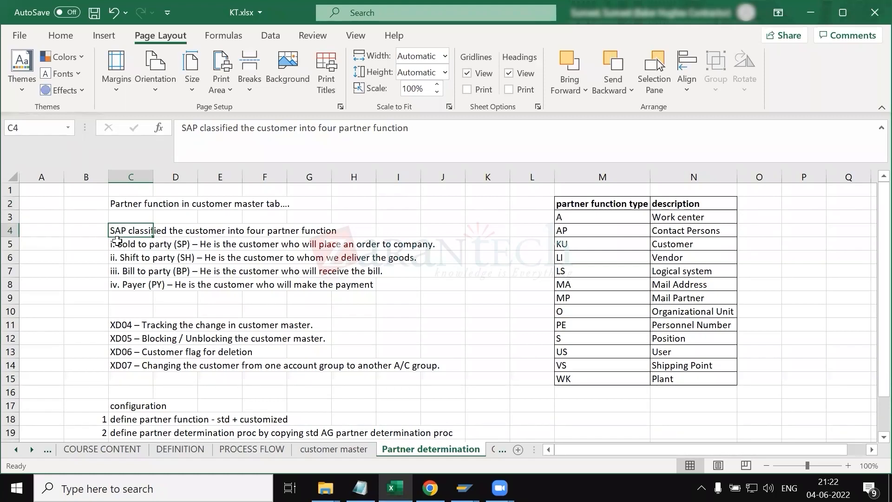
pyautogui.press('Down')
pyautogui.press('Down')
pyautogui.press('Down')
pyautogui.press('Down')
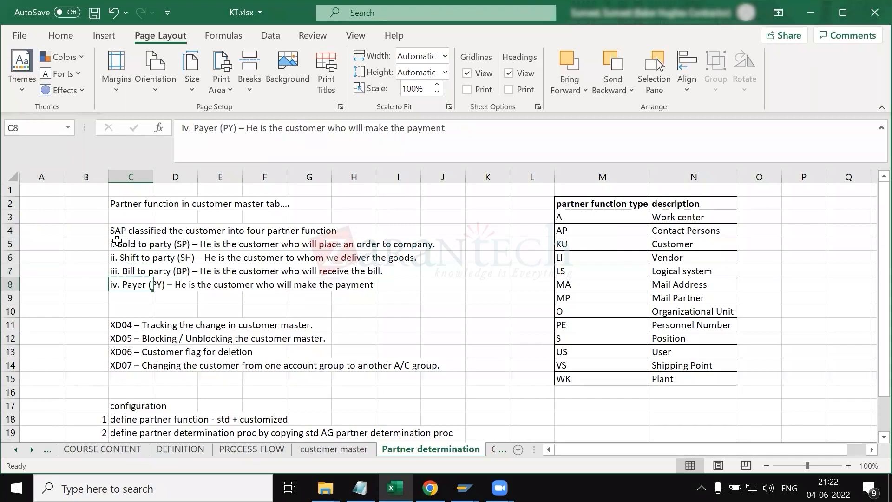
pyautogui.press('Up')
pyautogui.press('Up')
pyautogui.press('Up')
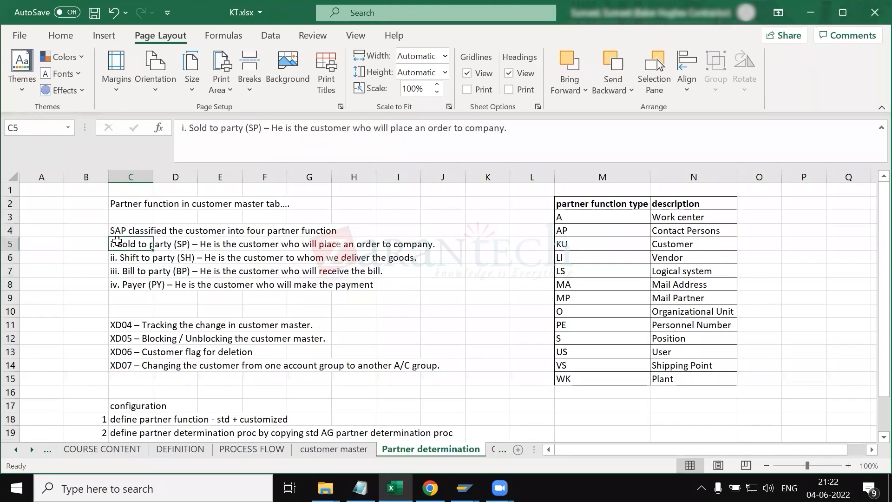
pyautogui.press('Down')
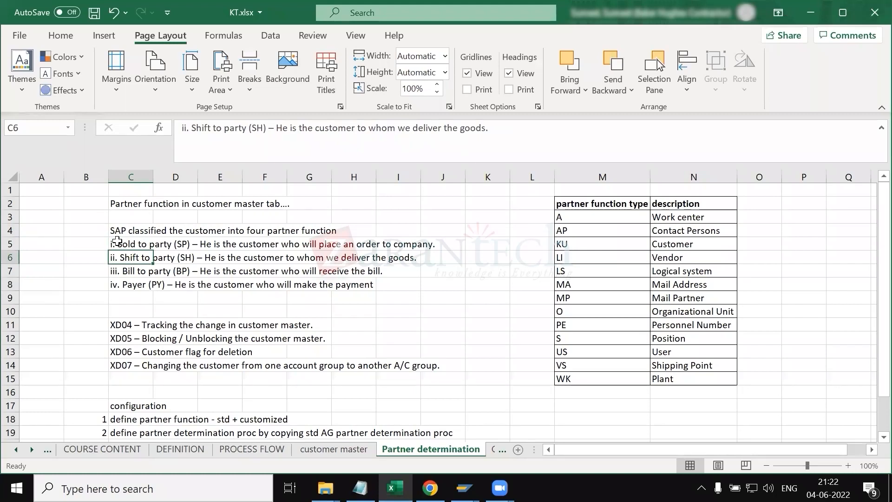
pyautogui.press('Down')
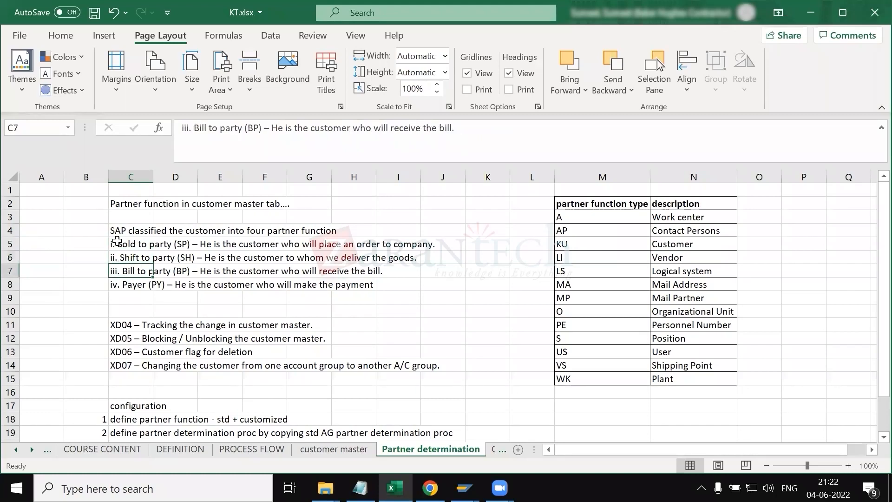
pyautogui.press('Down')
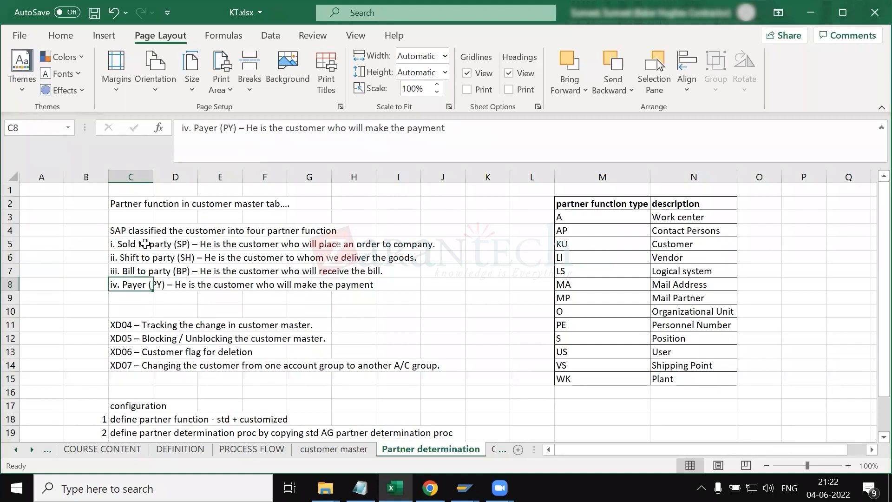
pyautogui.moveTo(132, 244); pyautogui.dragTo(131, 282)
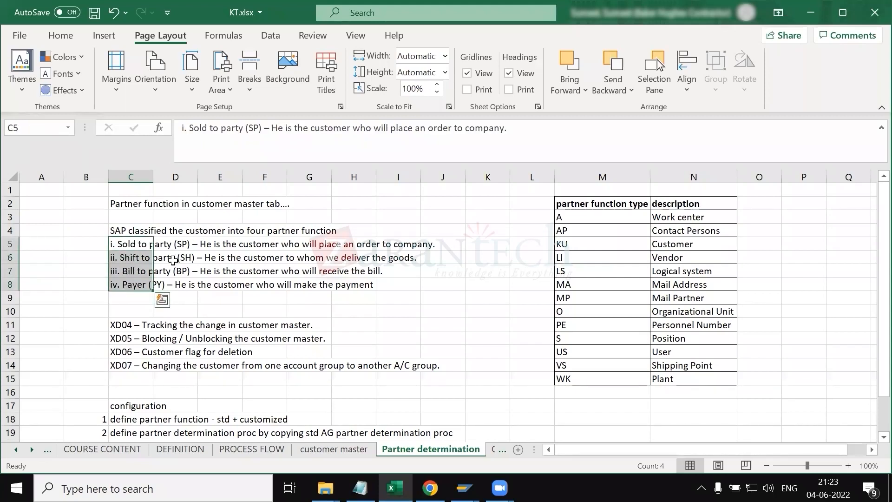
pyautogui.click(315, 257)
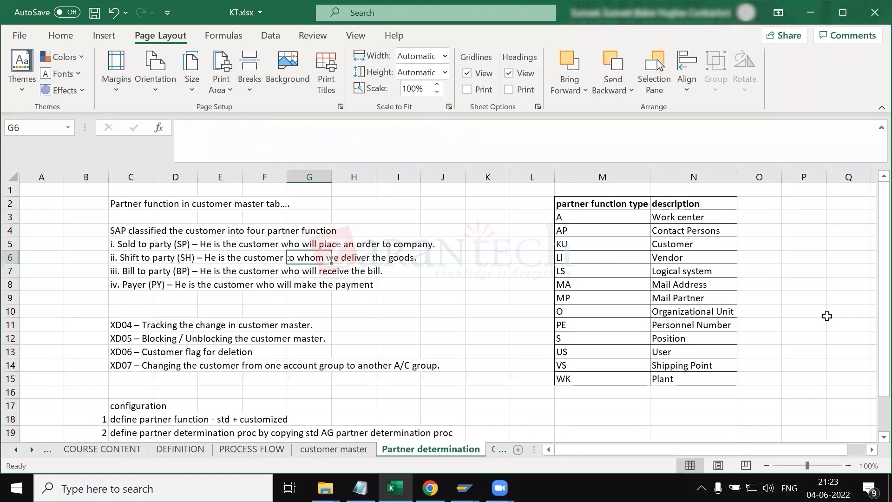
# Step: Highlight the KU Customer row of the partner function type table in yellow
pyautogui.click(602, 218)
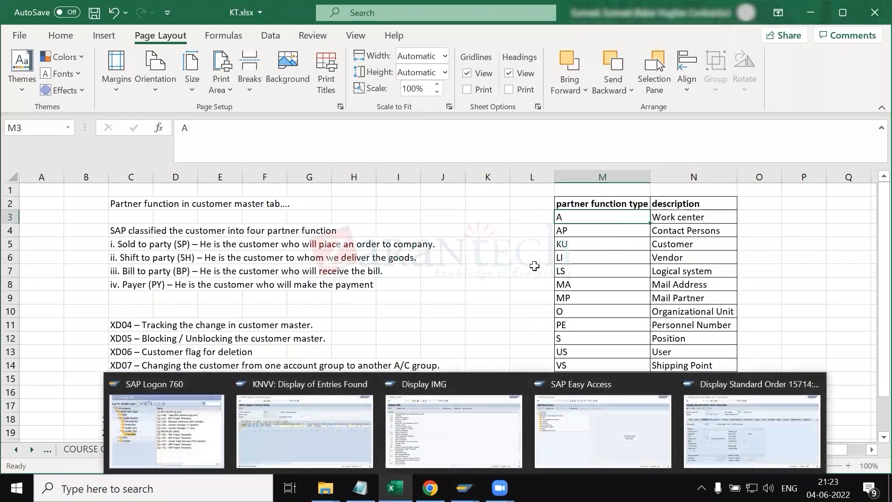
pyautogui.click(594, 257)
pyautogui.click(590, 219)
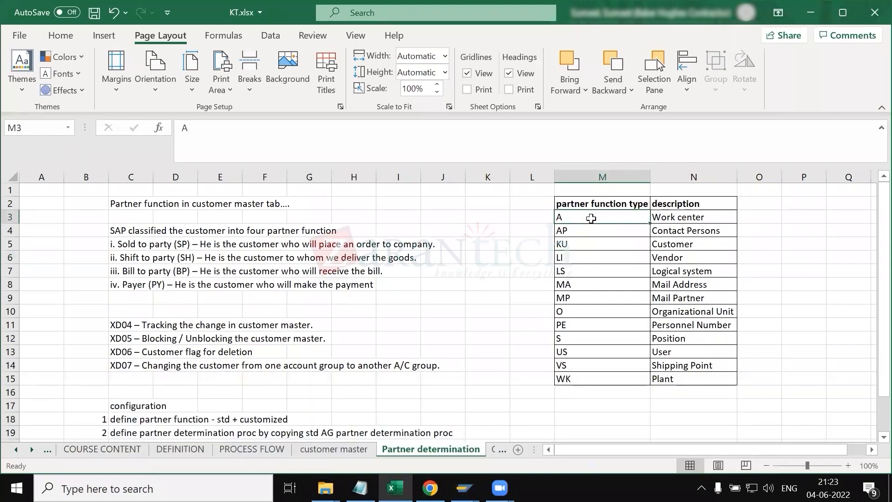
pyautogui.click(598, 242)
pyautogui.moveTo(627, 240); pyautogui.dragTo(671, 245)
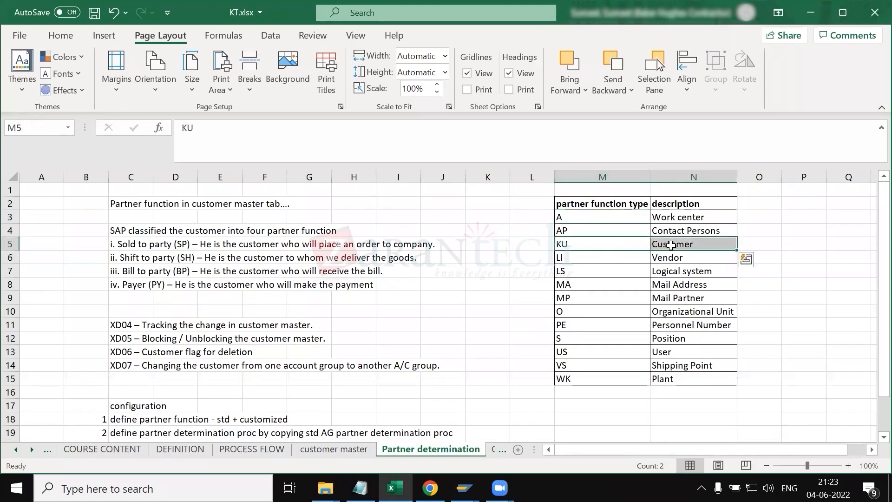
pyautogui.click(61, 39)
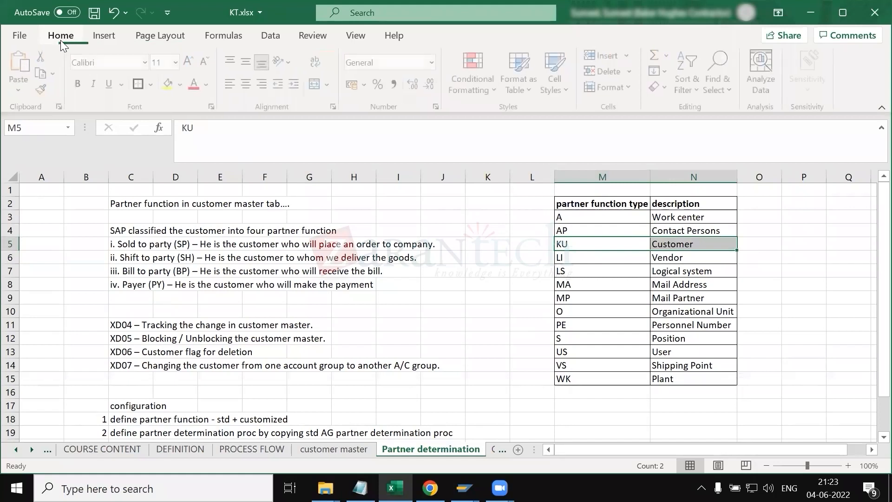
pyautogui.click(171, 86)
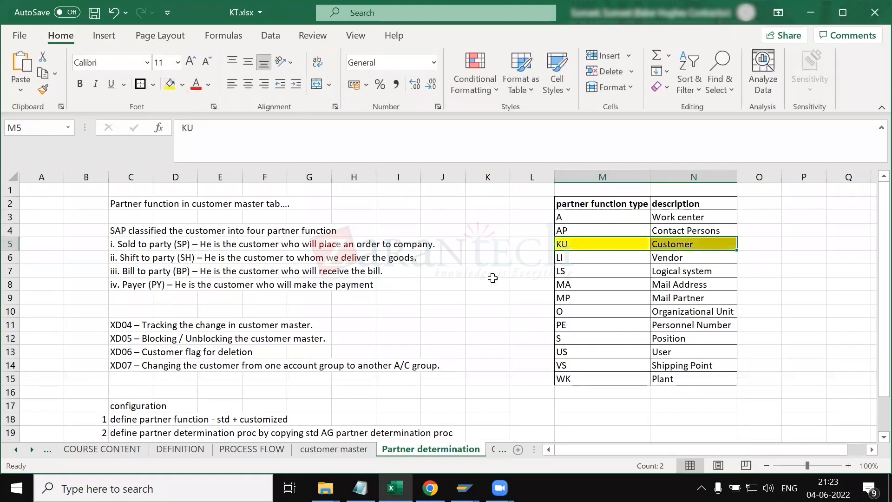
# Step: Highlight the LI Vendor and LS Logical system rows of the partner function table in yellow
pyautogui.moveTo(578, 259); pyautogui.dragTo(665, 260)
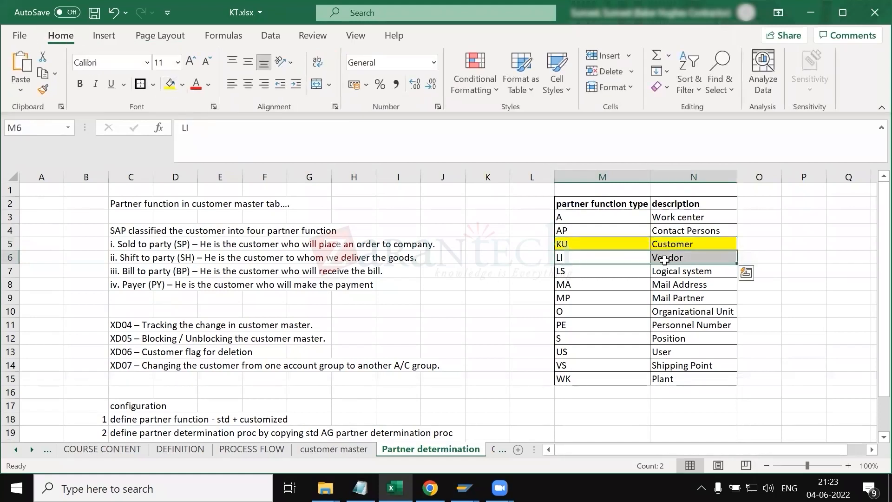
pyautogui.click(170, 85)
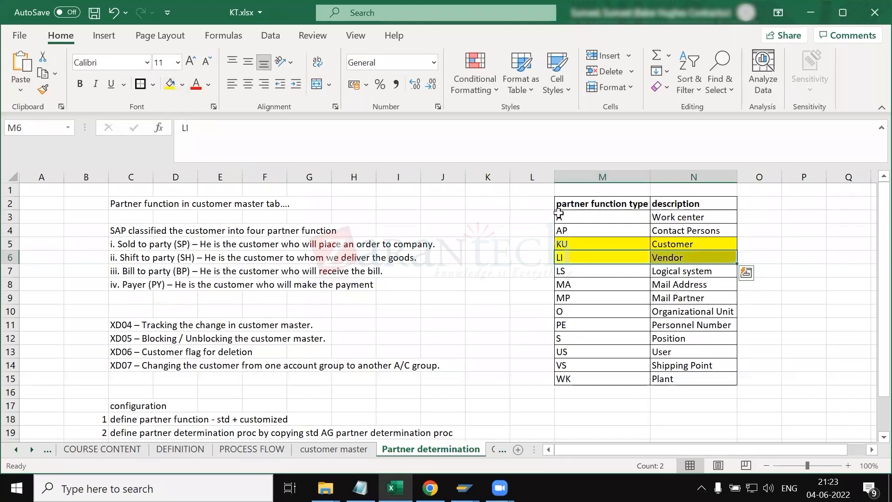
pyautogui.moveTo(590, 270); pyautogui.dragTo(659, 274)
pyautogui.click(172, 85)
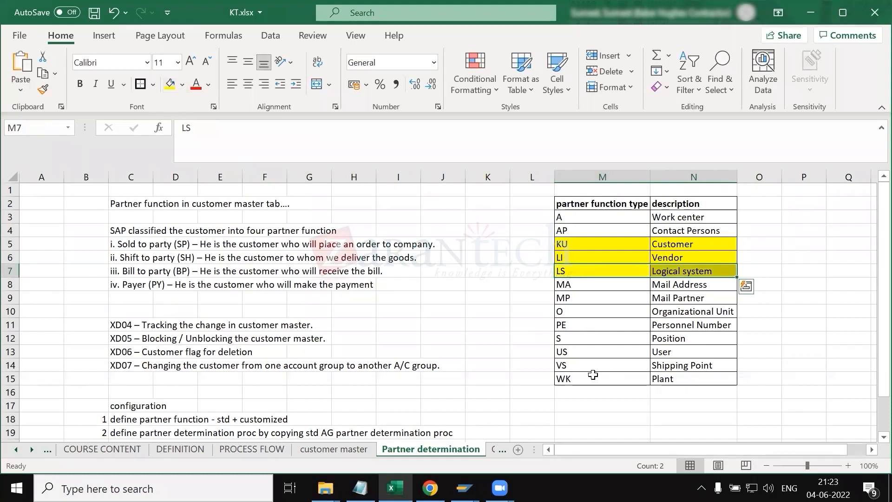
# Step: Highlight the PE Personnel Number row of the partner function table in yellow
pyautogui.moveTo(593, 376); pyautogui.dragTo(666, 367)
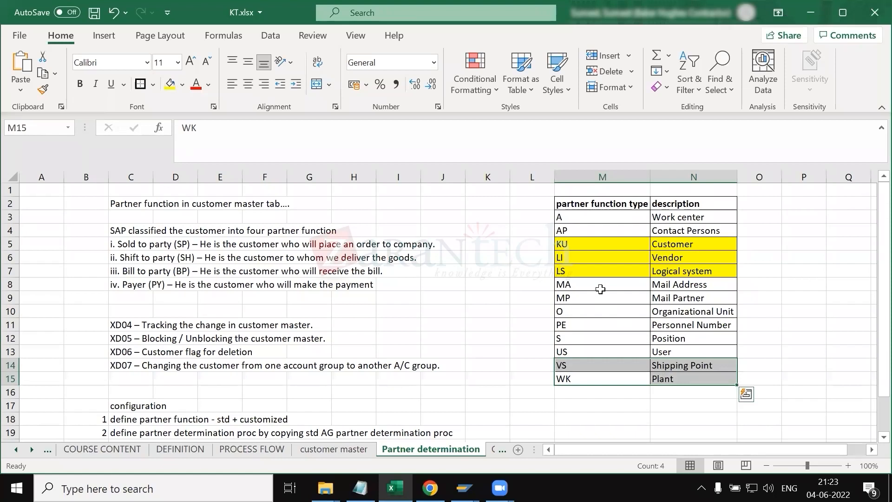
pyautogui.click(595, 324)
pyautogui.moveTo(596, 324); pyautogui.dragTo(666, 324)
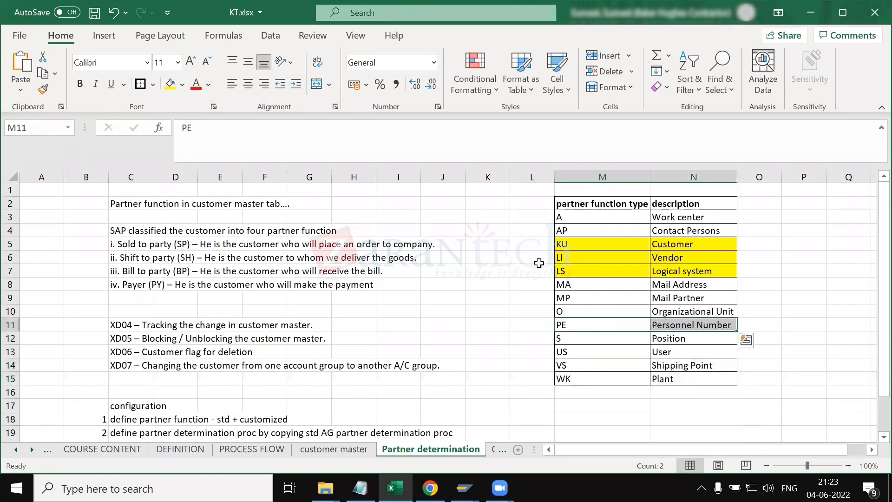
pyautogui.click(170, 85)
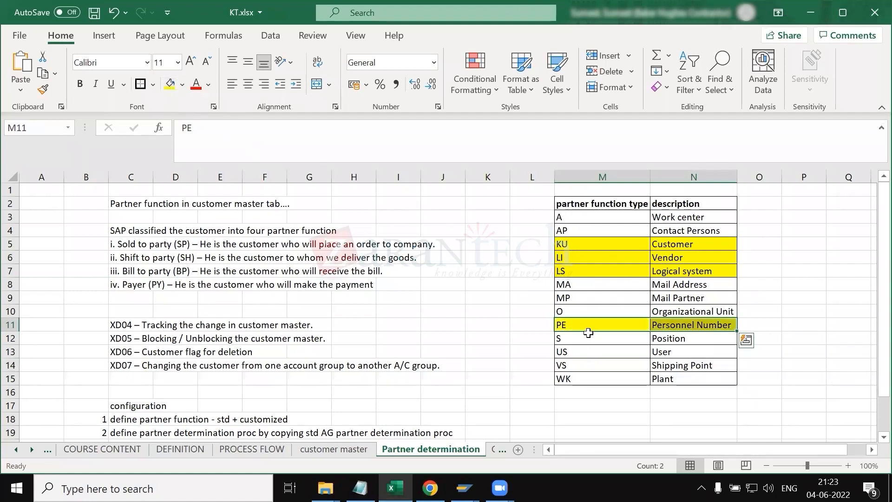
pyautogui.click(469, 303)
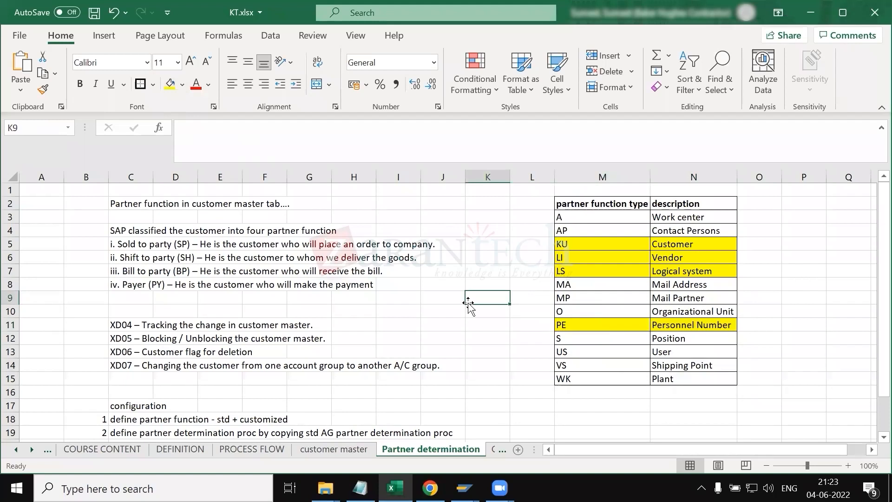
# Step: Review the partner function notes and the XD04 to XD07 transaction lines
pyautogui.click(128, 235)
pyautogui.moveTo(128, 234); pyautogui.dragTo(132, 285)
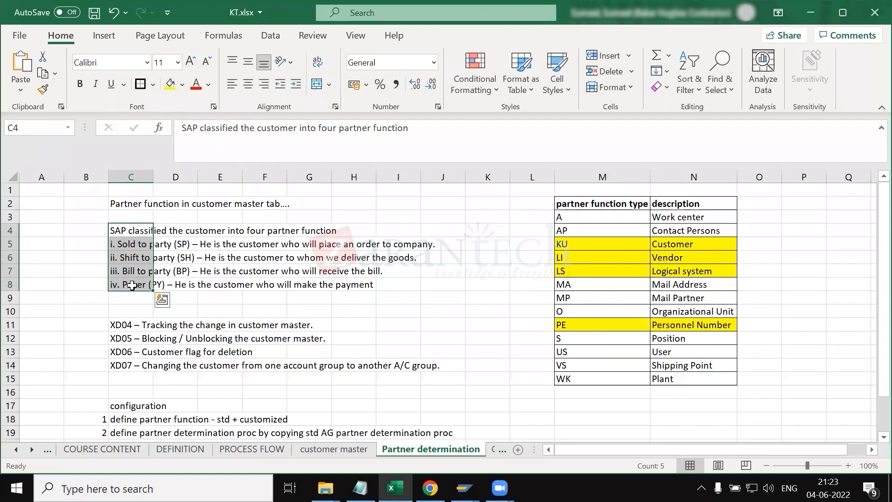
pyautogui.moveTo(124, 325); pyautogui.dragTo(123, 365)
pyautogui.click(307, 364)
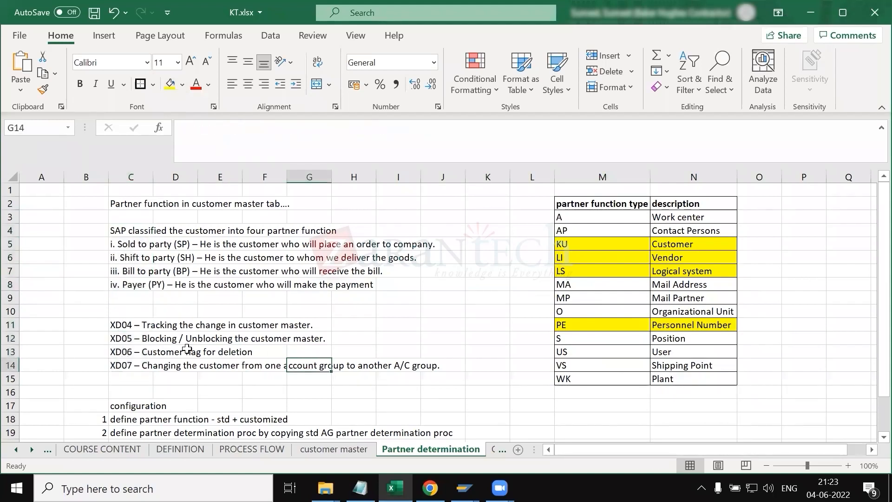
pyautogui.click(125, 366)
pyautogui.click(239, 380)
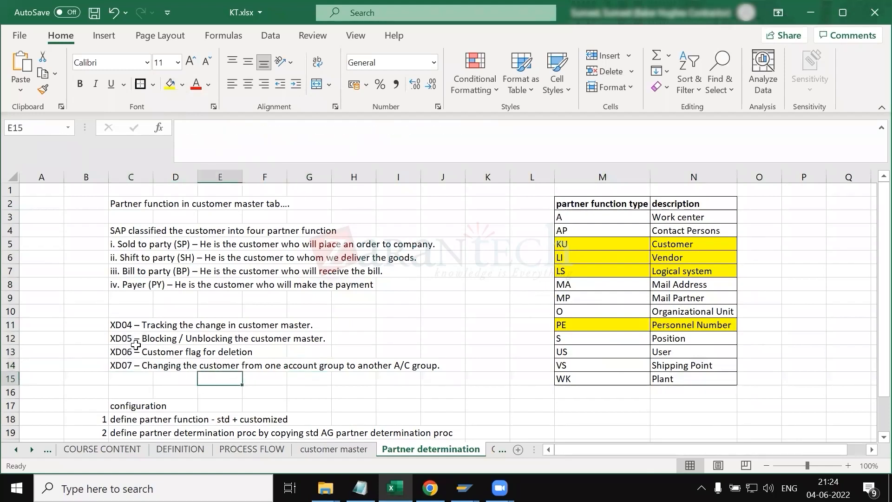
# Step: Go through the XD04 to XD07 transaction notes and the partner determination configuration list
pyautogui.click(128, 325)
pyautogui.press('Down')
pyautogui.press('Down')
pyautogui.press('Up')
pyautogui.press('Up')
pyautogui.press('Down')
pyautogui.press('Down')
pyautogui.press('Up')
pyautogui.press('Up')
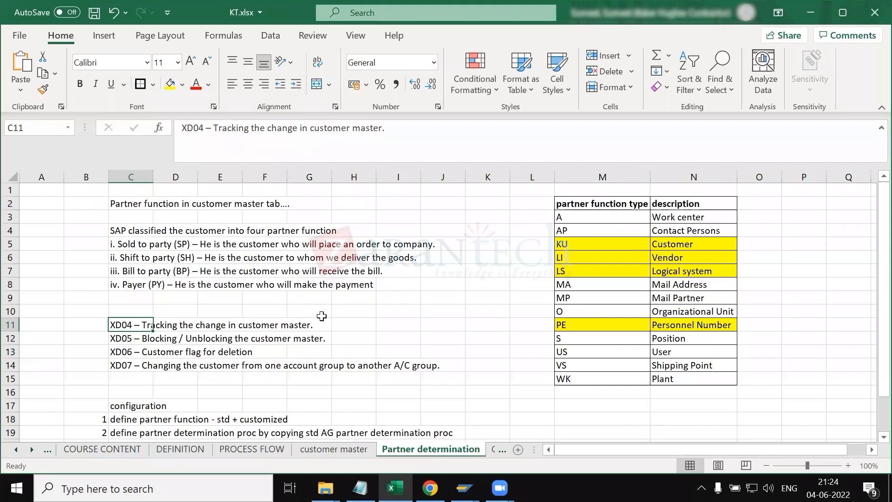
pyautogui.press('Down')
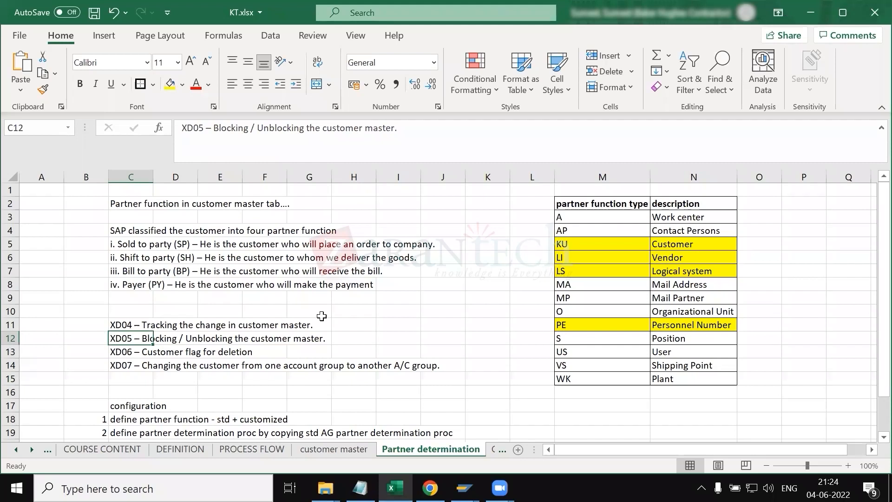
pyautogui.press('Down')
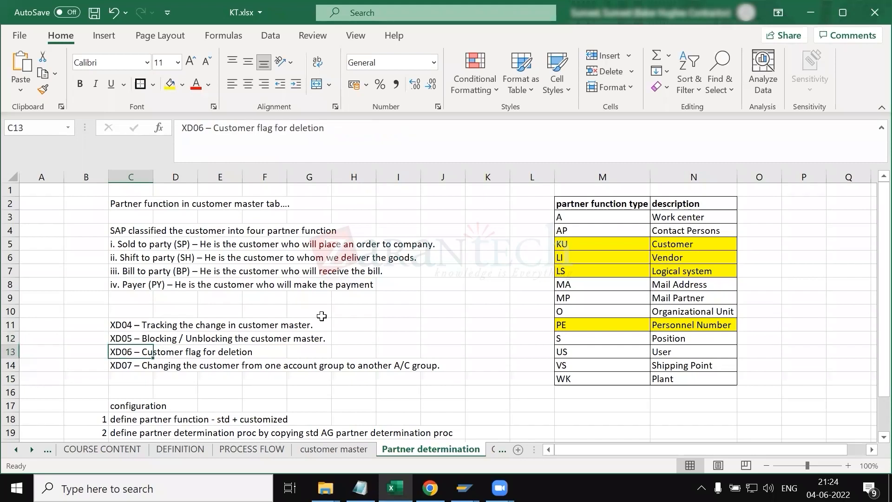
pyautogui.press('Down')
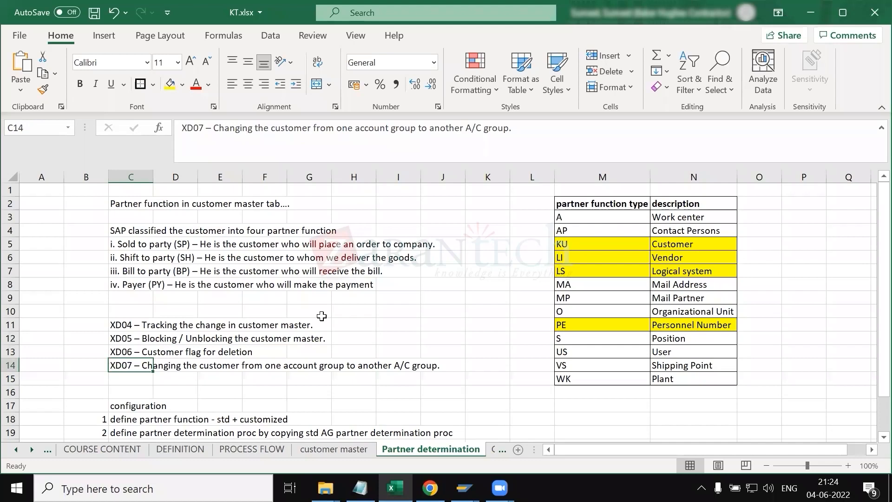
pyautogui.scroll(-2, 322, 316)
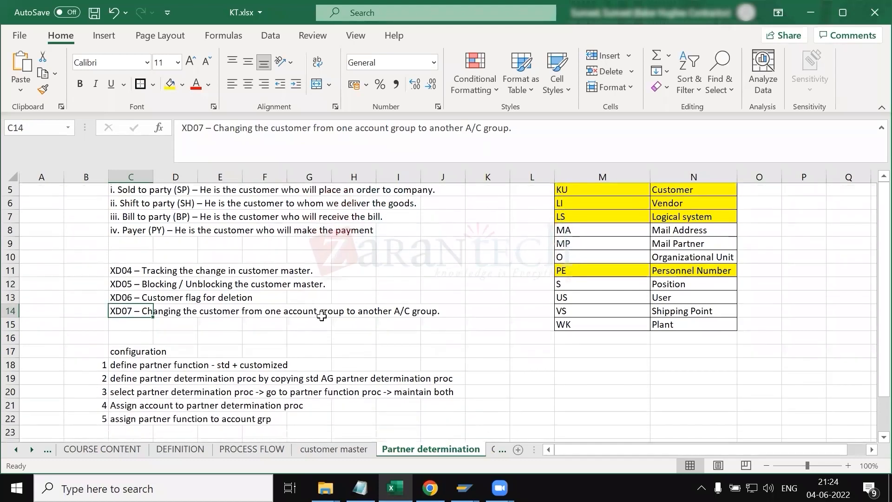
pyautogui.scroll(2, 321, 316)
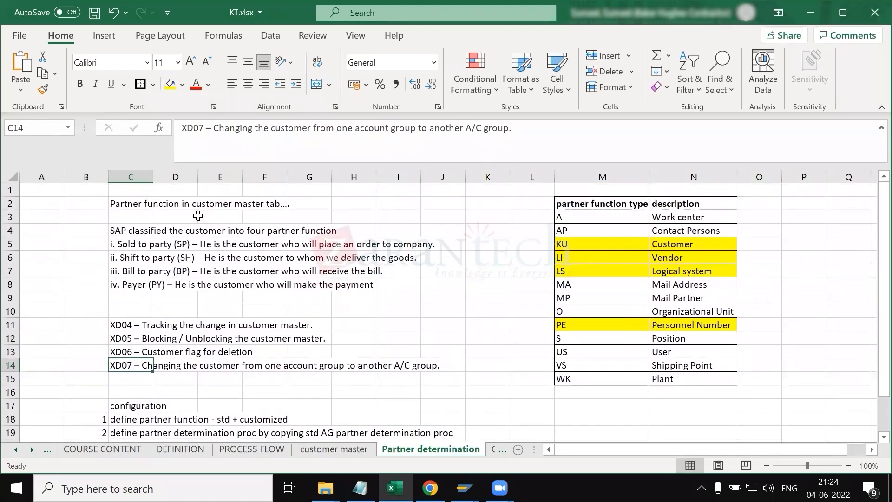
# Step: Examine the configuration heading and step 1 text on defining standard and customized partner functions
pyautogui.click(143, 207)
pyautogui.scroll(-3, 209, 344)
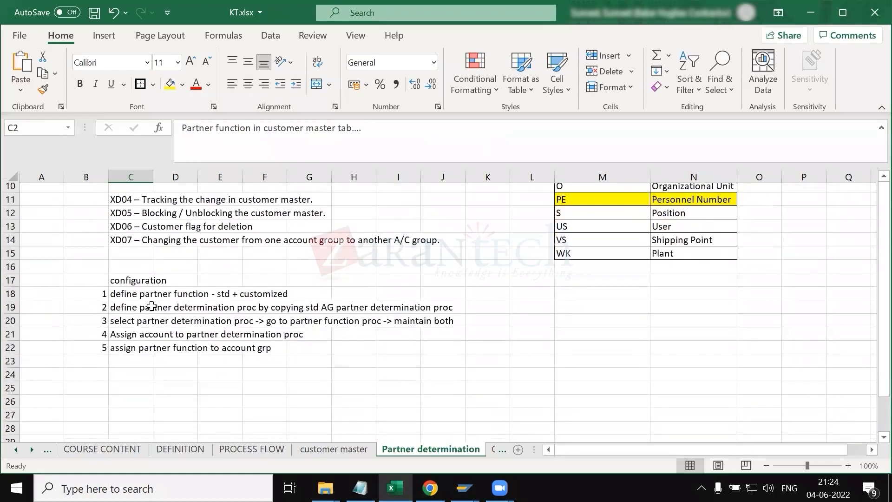
pyautogui.click(130, 285)
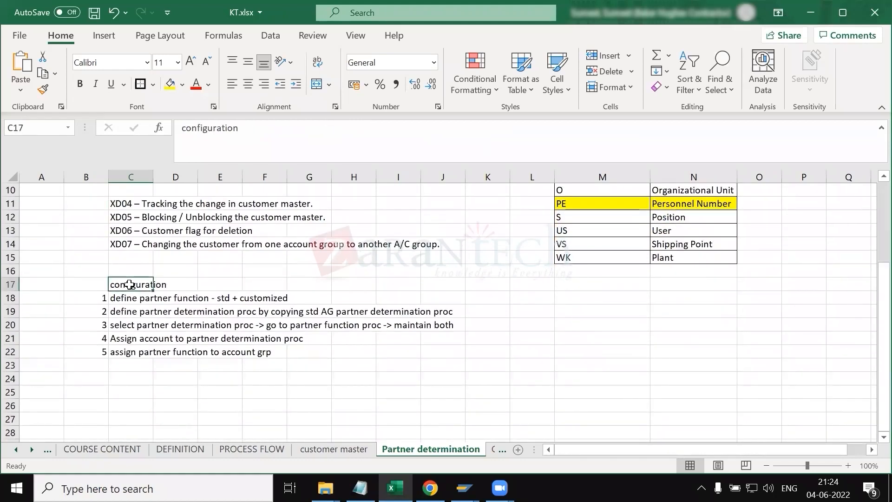
pyautogui.click(127, 301)
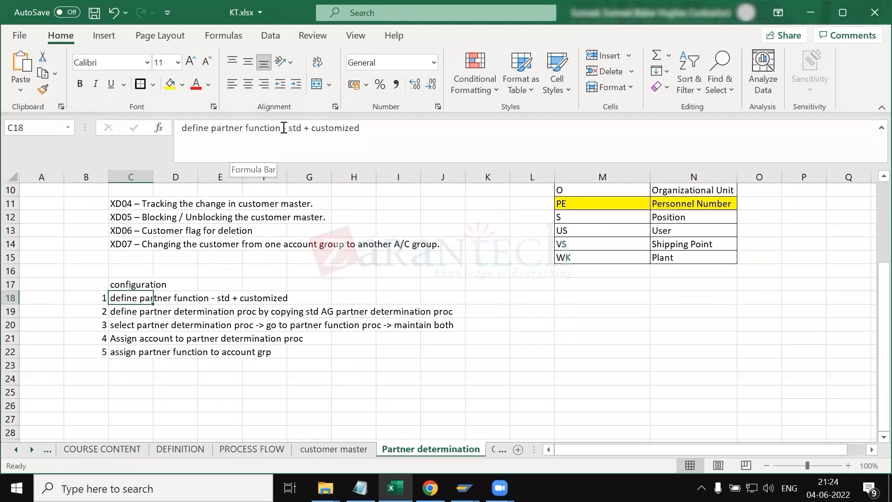
pyautogui.moveTo(289, 130); pyautogui.dragTo(307, 128)
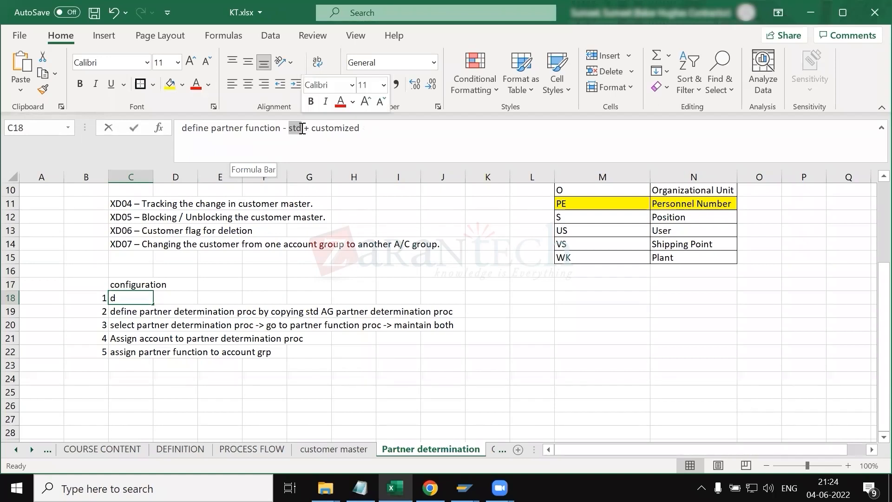
pyautogui.click(387, 134)
pyautogui.moveTo(384, 133); pyautogui.dragTo(310, 130)
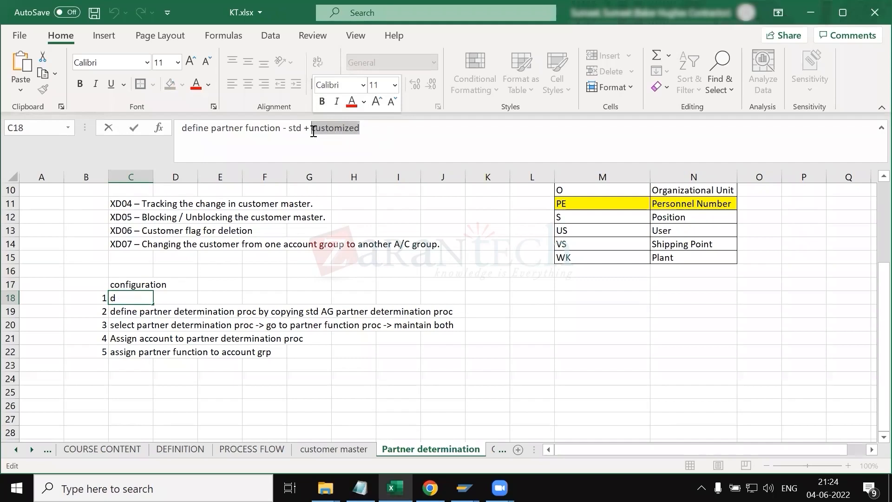
pyautogui.click(145, 351)
pyautogui.click(130, 302)
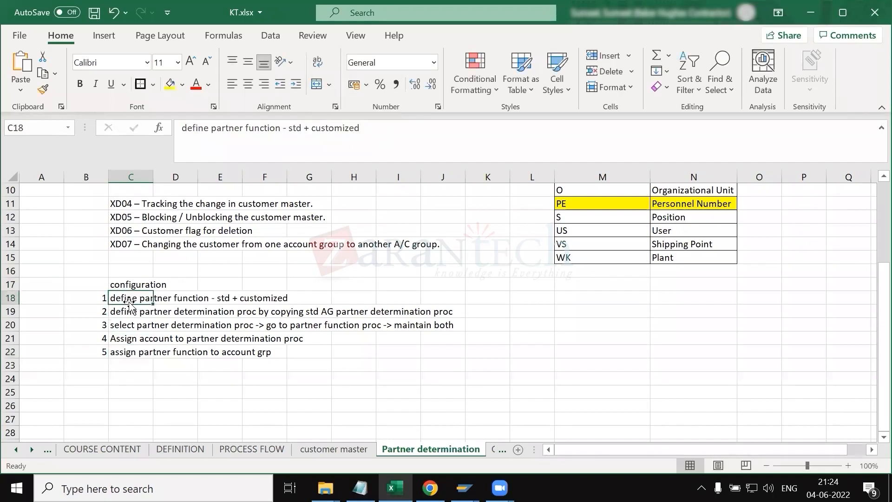
# Step: Examine configuration steps 2 to 4 about copying, selecting and assigning the partner determination procedure
pyautogui.click(127, 310)
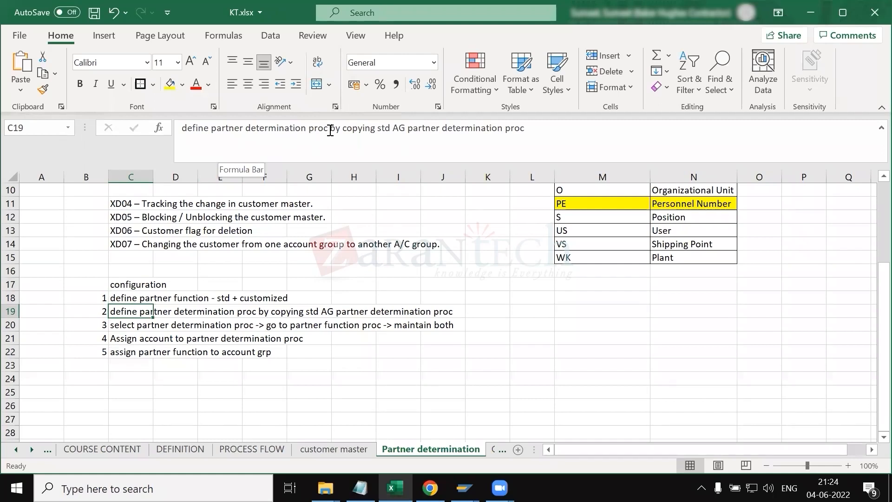
pyautogui.moveTo(330, 131); pyautogui.dragTo(408, 128)
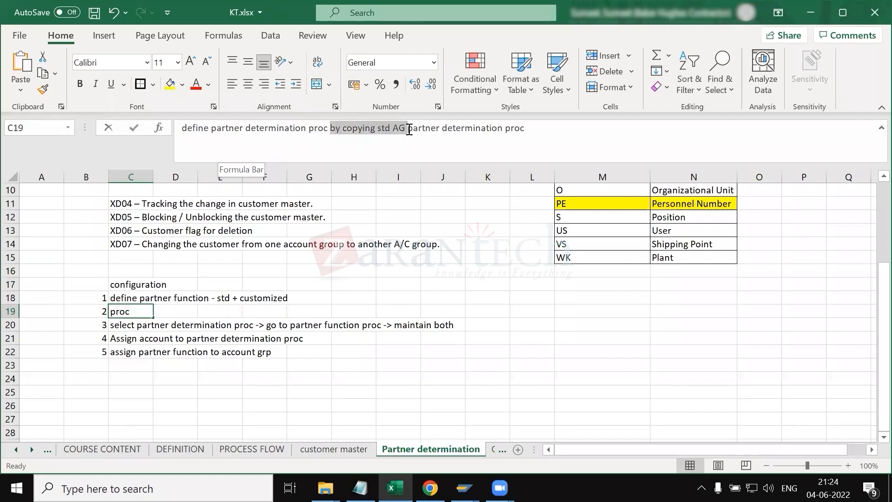
pyautogui.moveTo(409, 129); pyautogui.dragTo(588, 133)
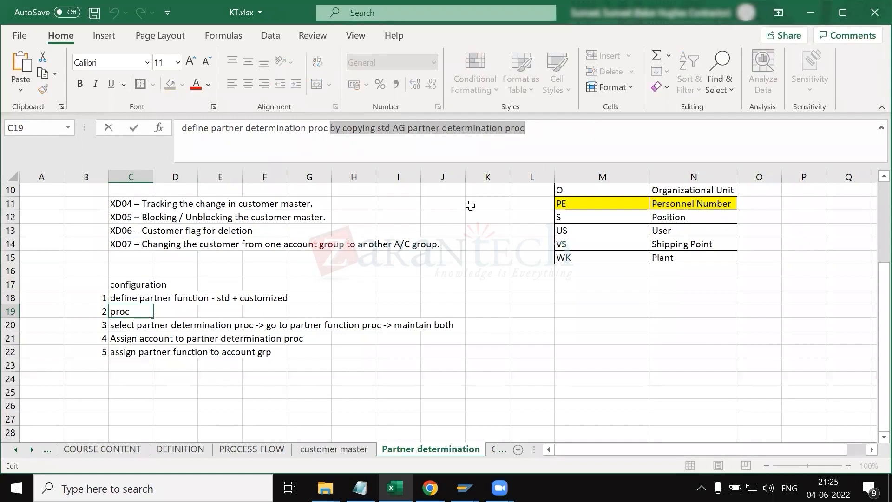
pyautogui.click(470, 205)
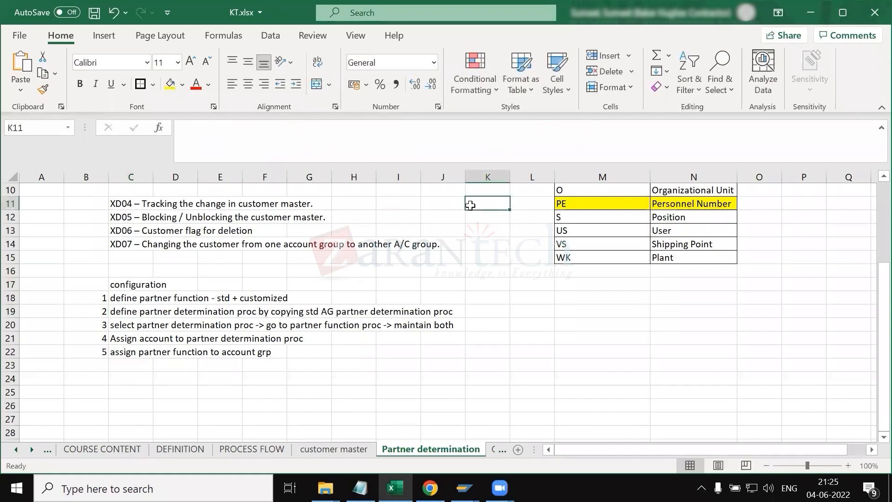
pyautogui.click(116, 325)
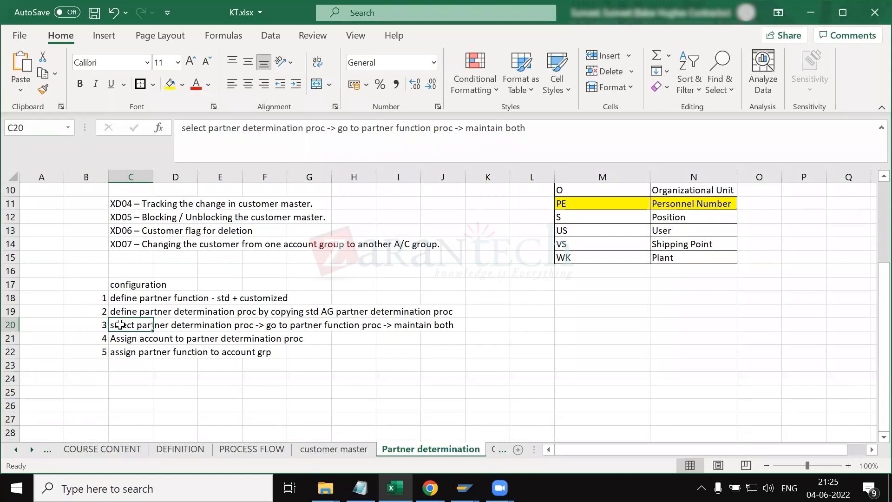
pyautogui.click(94, 326)
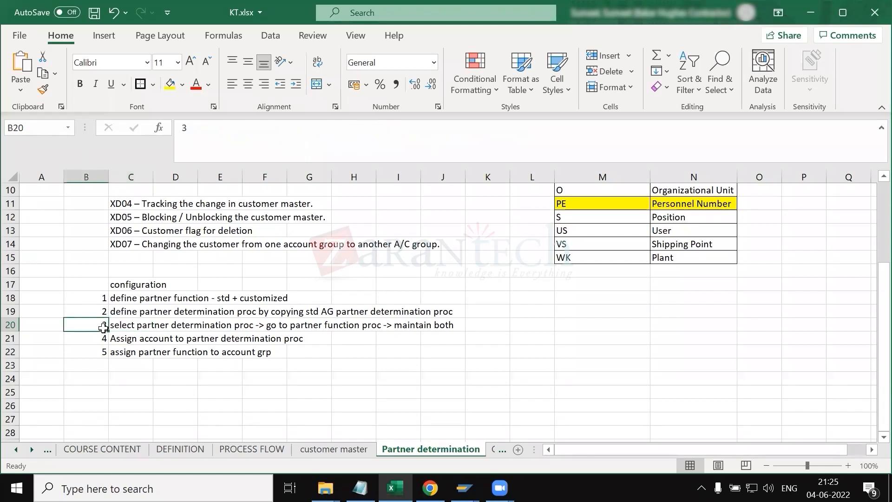
pyautogui.click(115, 337)
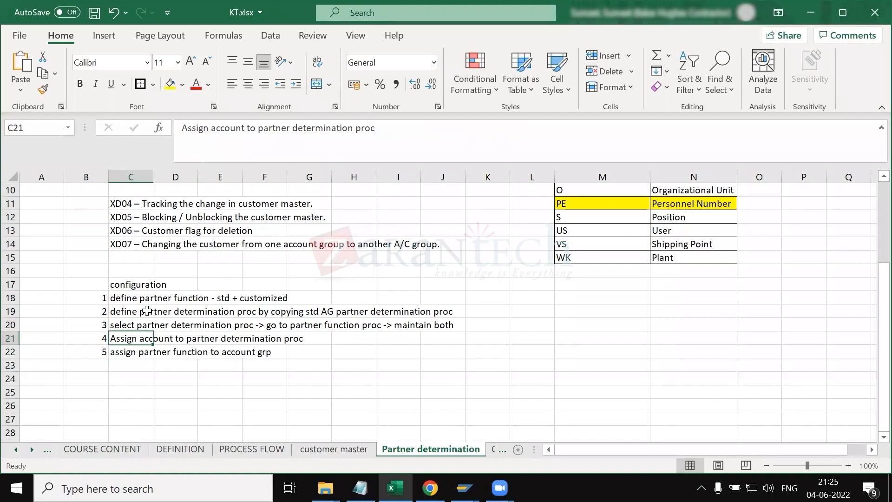
pyautogui.click(140, 356)
# Step: Insert "grp" after "account" in configuration step 4 and save the workbook
pyautogui.click(133, 336)
pyautogui.click(249, 130)
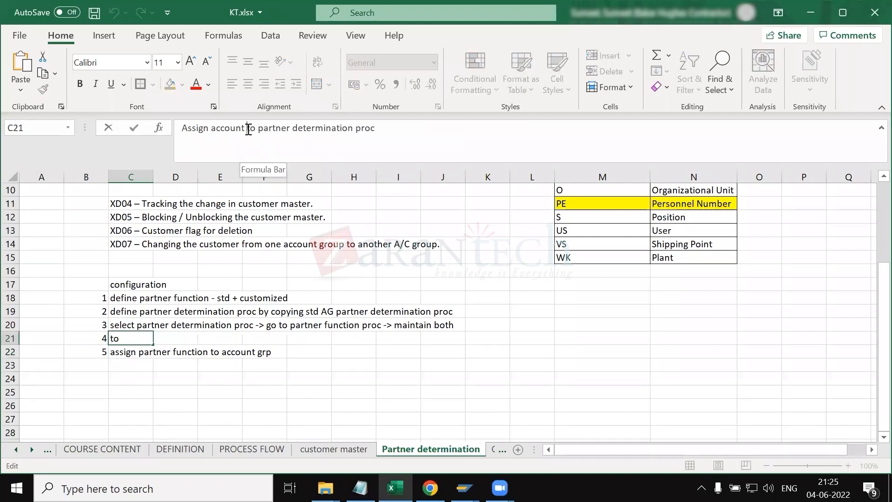
pyautogui.write('grp')
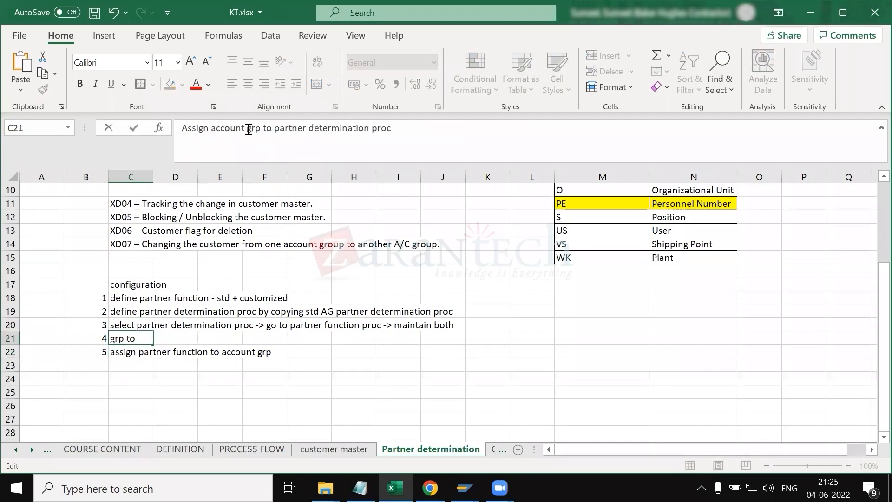
pyautogui.click(443, 362)
pyautogui.hotkey('ctrl', 's')
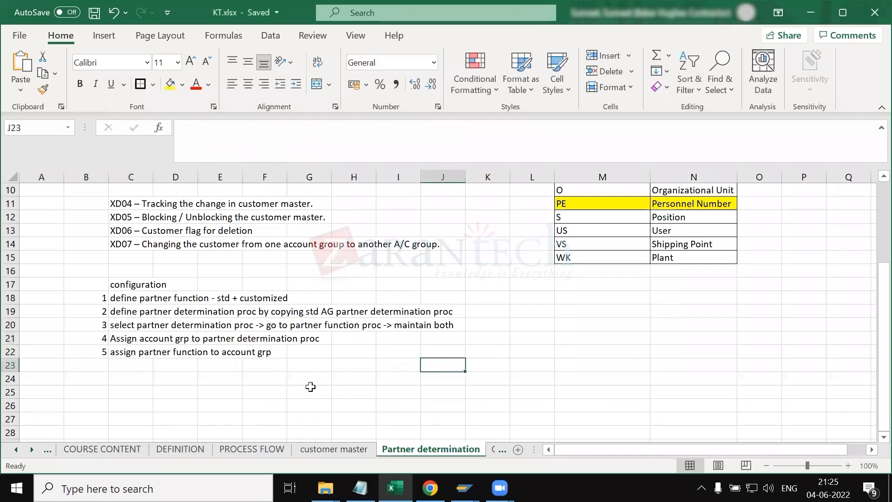
# Step: Enter "tcode - VOPAN" beside the configuration heading and save the workbook
pyautogui.moveTo(470, 474)
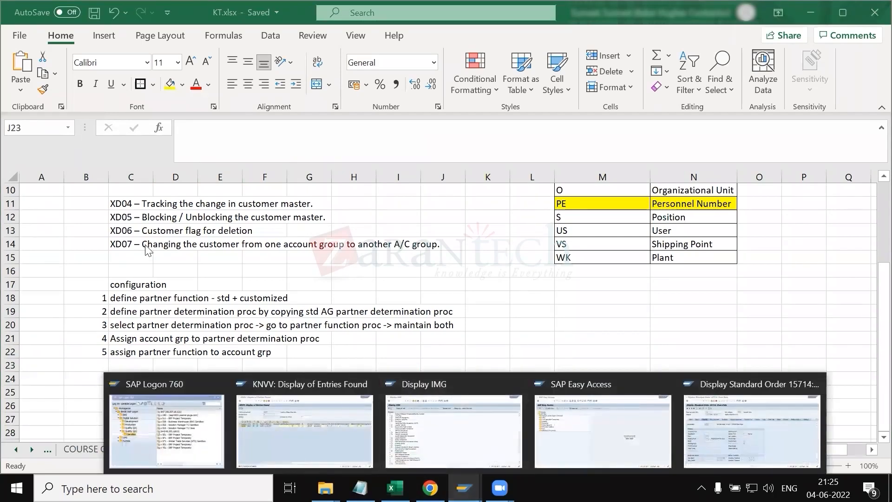
pyautogui.moveTo(290, 283); pyautogui.dragTo(268, 283)
pyautogui.click(268, 283)
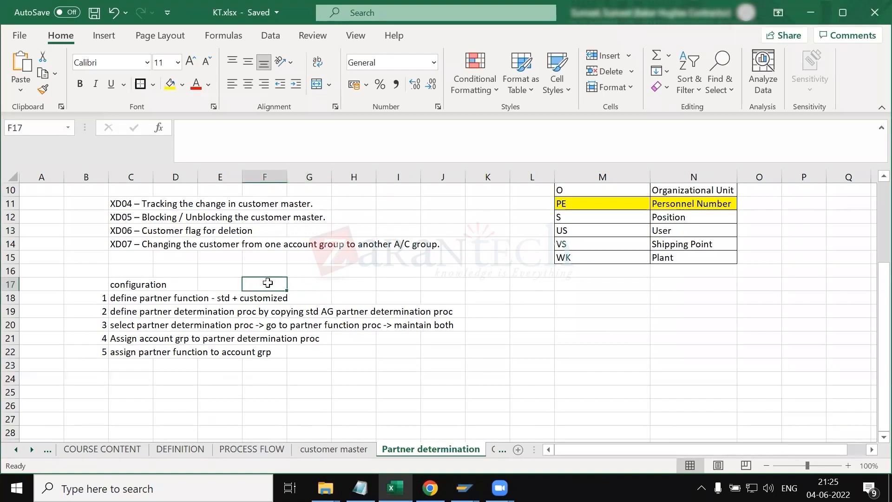
pyautogui.write('tcode - VOPAN')
pyautogui.press('Return')
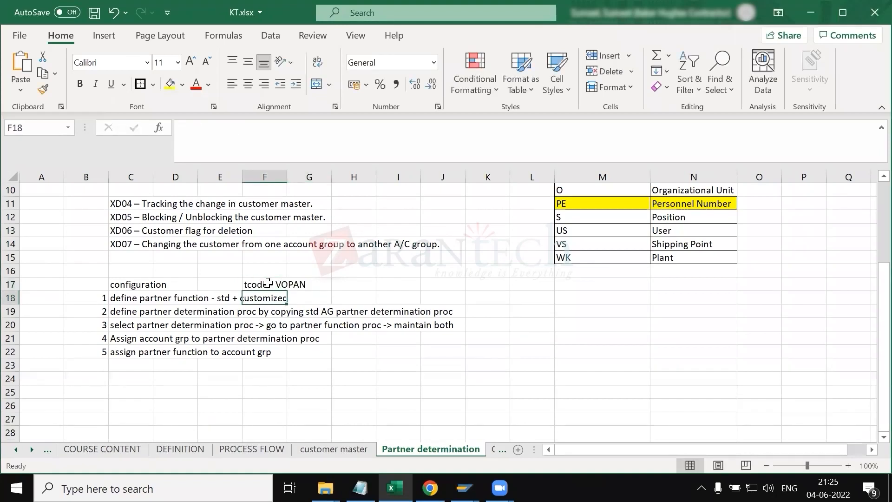
pyautogui.click(261, 281)
pyautogui.hotkey('ctrl', 's')
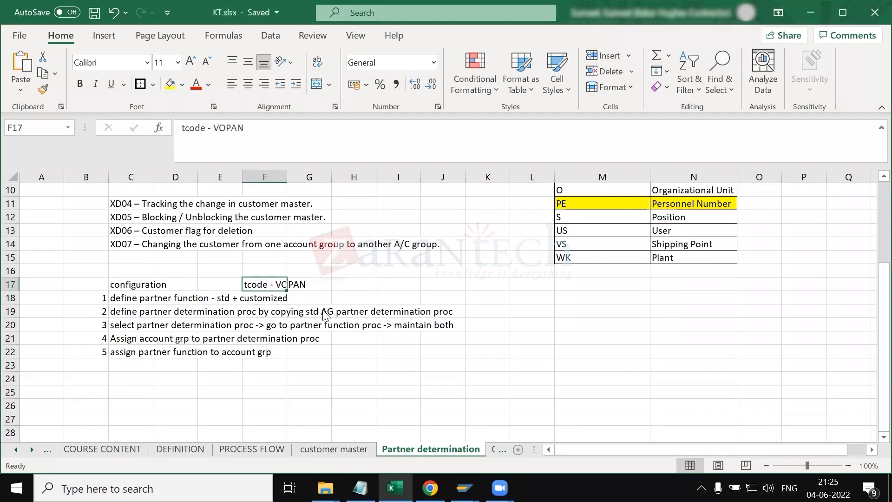
# Step: Switch to SAP and view the system information of the Maintain: Partner Determination screen
pyautogui.hotkey('alt', 'Tab')
pyautogui.press('Return')
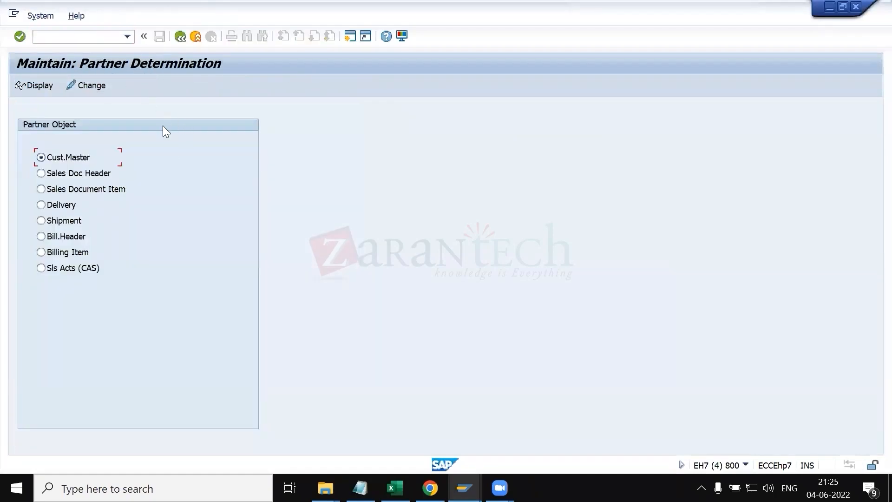
pyautogui.click(746, 465)
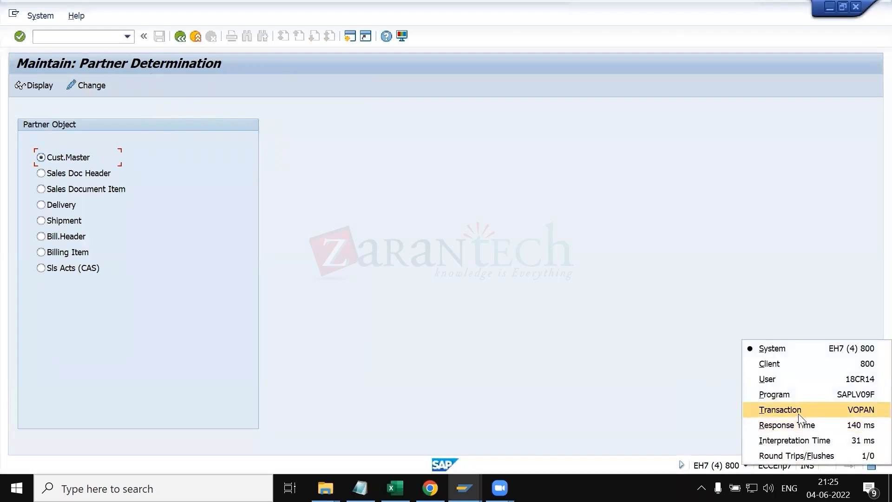
pyautogui.click(472, 387)
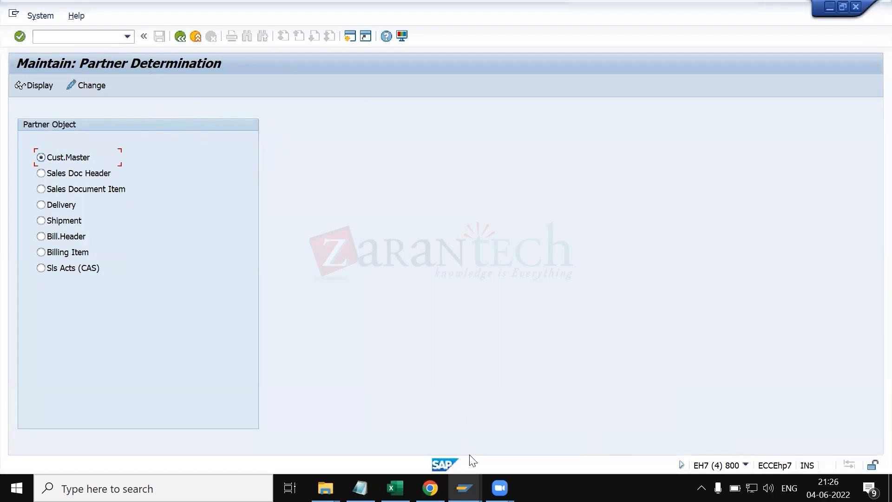
pyautogui.click(464, 488)
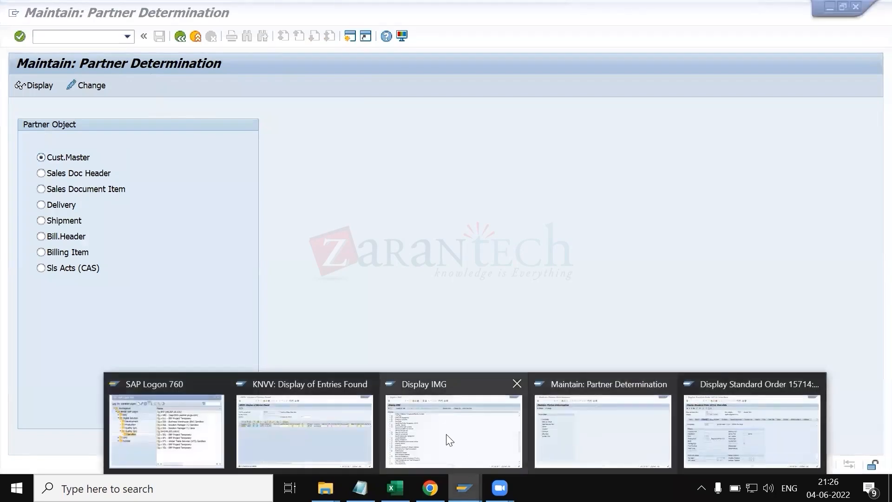
# Step: In the Display IMG session, open Sales and Distribution > Basic Functions > Partner Determination > Set Up Partner Determination
pyautogui.click(447, 434)
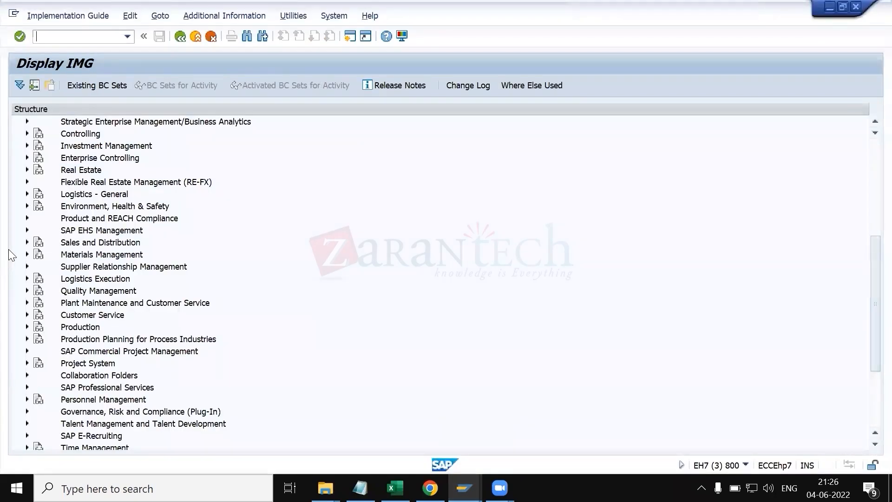
pyautogui.click(27, 243)
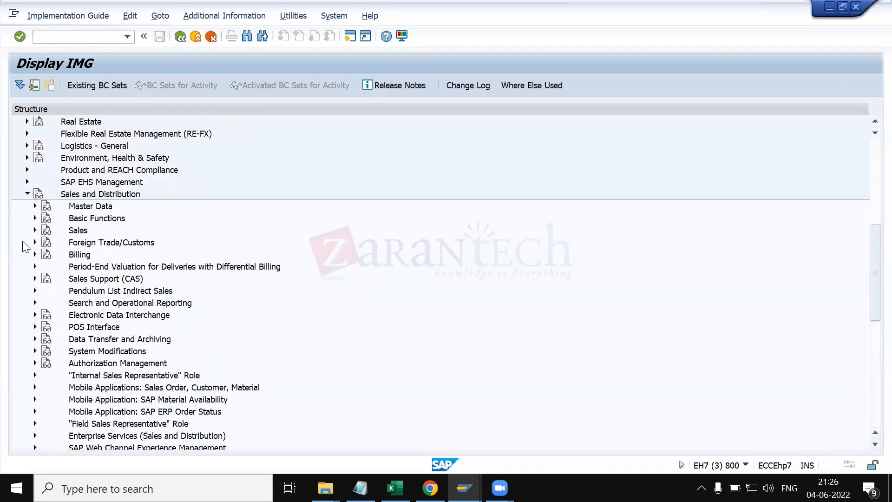
pyautogui.click(35, 218)
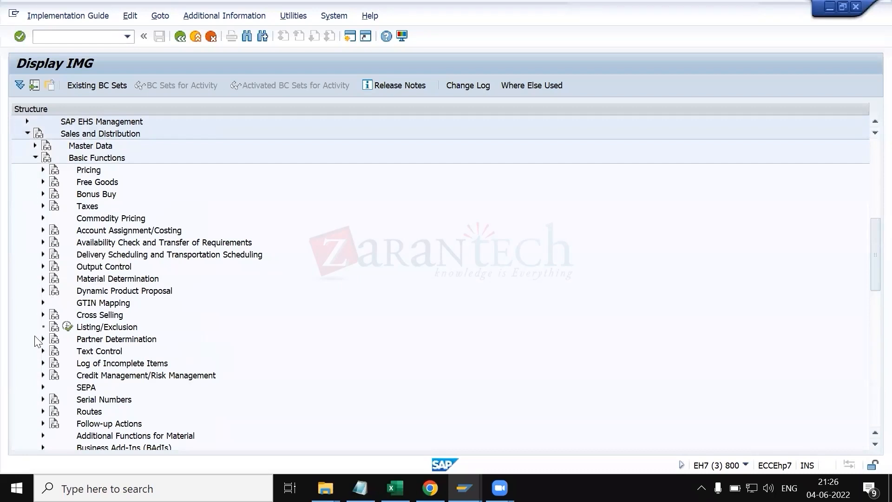
pyautogui.click(43, 339)
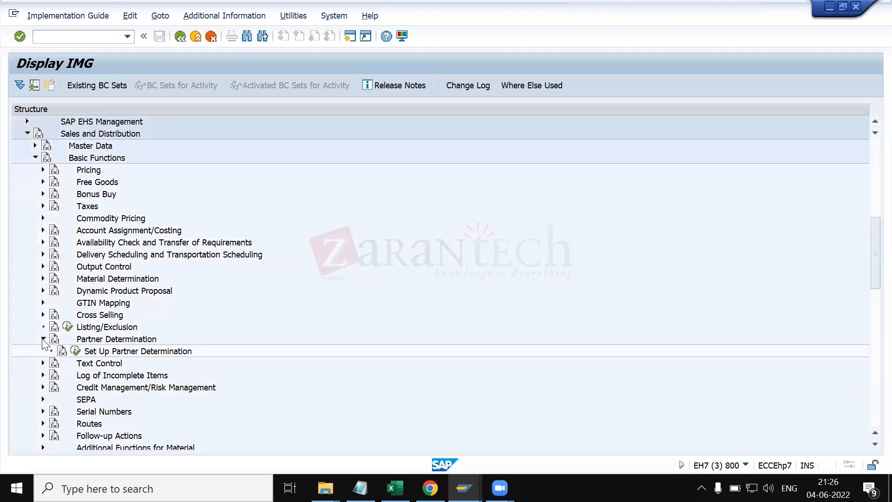
pyautogui.click(75, 351)
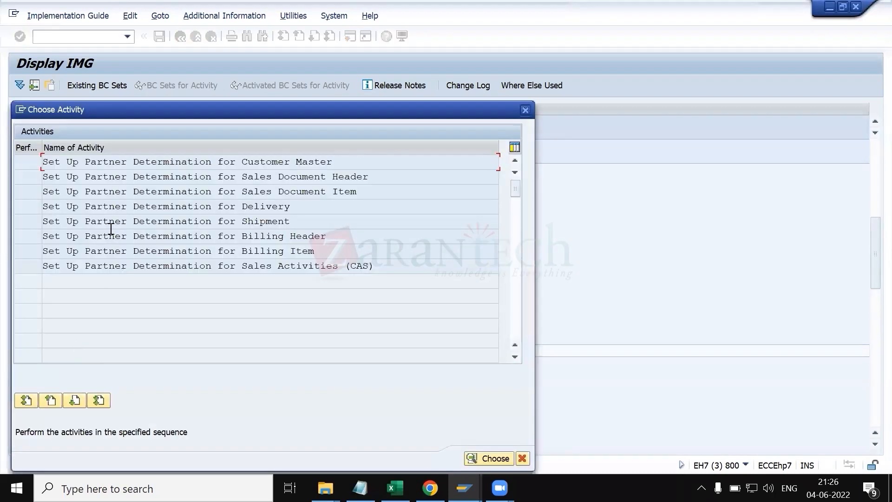
# Step: Compare the Set Up Partner Determination activity list with the partner objects on the Maintain: Partner Determination screen
pyautogui.moveTo(268, 116); pyautogui.dragTo(385, 101)
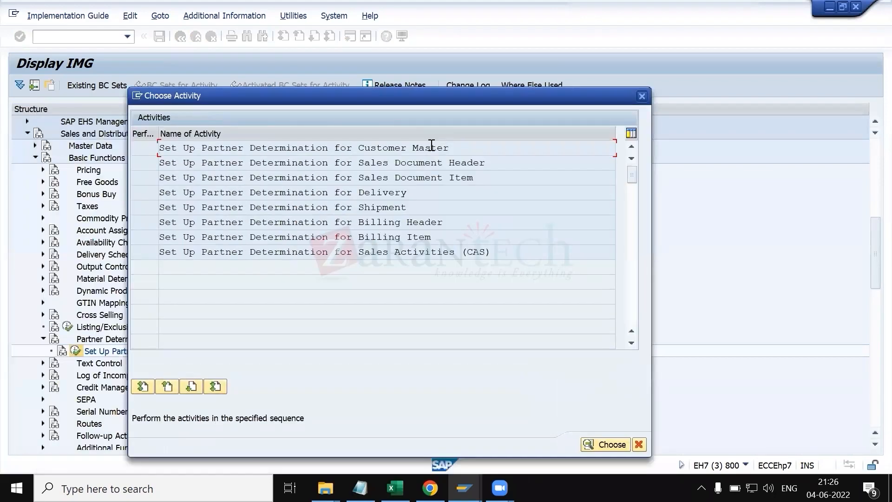
pyautogui.hotkey('alt', 'Tab')
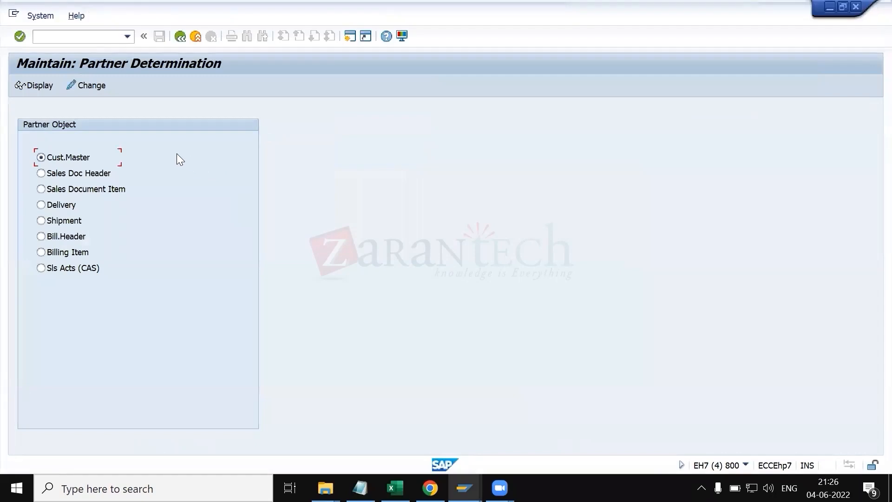
pyautogui.hotkey('alt', 'Tab')
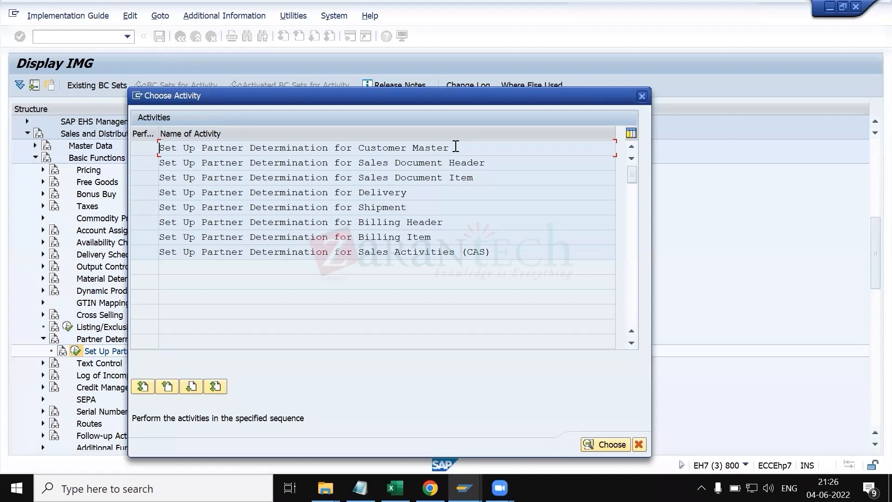
pyautogui.moveTo(449, 148); pyautogui.dragTo(362, 141)
pyautogui.click(484, 163)
pyautogui.moveTo(486, 162); pyautogui.dragTo(353, 162)
pyautogui.click(353, 163)
pyautogui.doubleClick(439, 241)
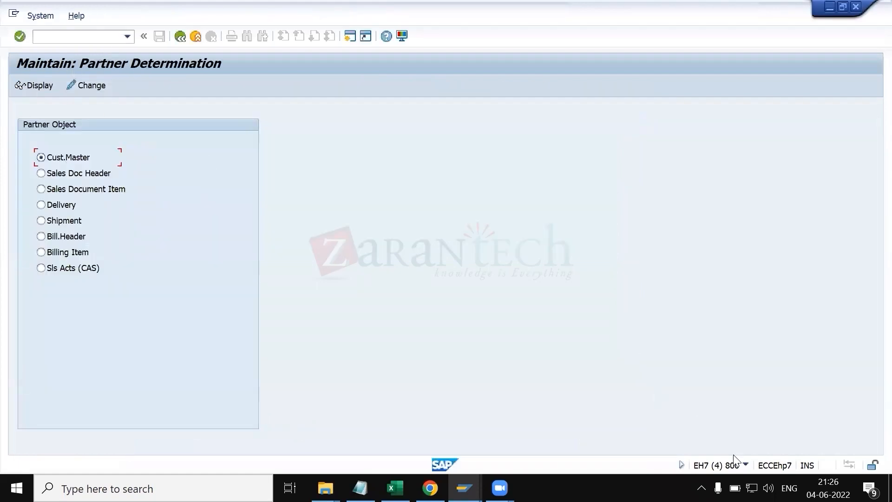
pyautogui.click(746, 464)
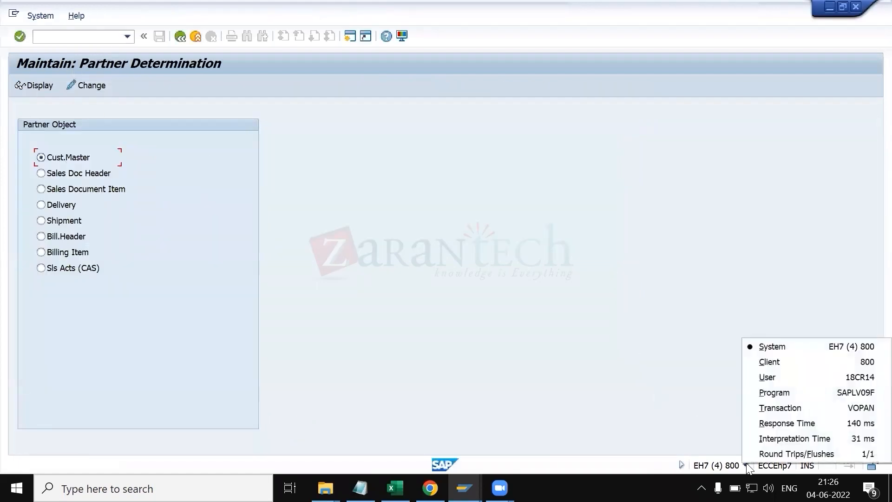
pyautogui.click(229, 187)
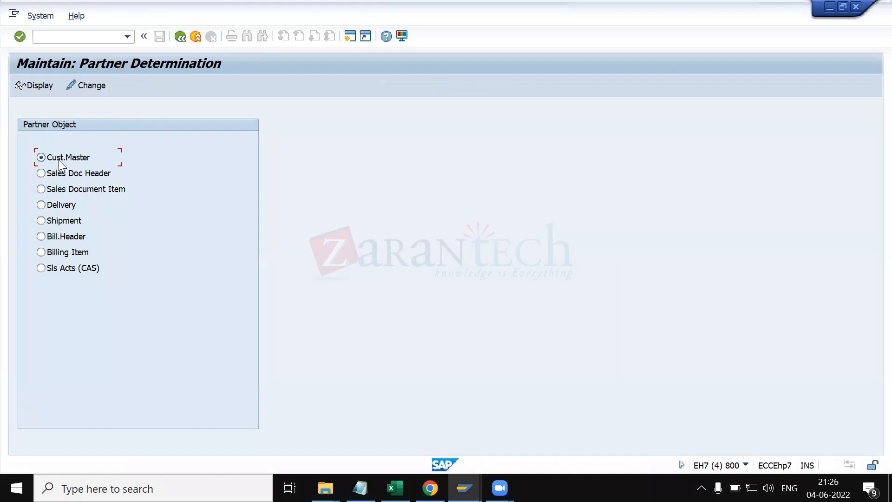
# Step: Return to the Choose Activity list and review the Set Up Partner Determination activities for each partner object
pyautogui.press('F3')
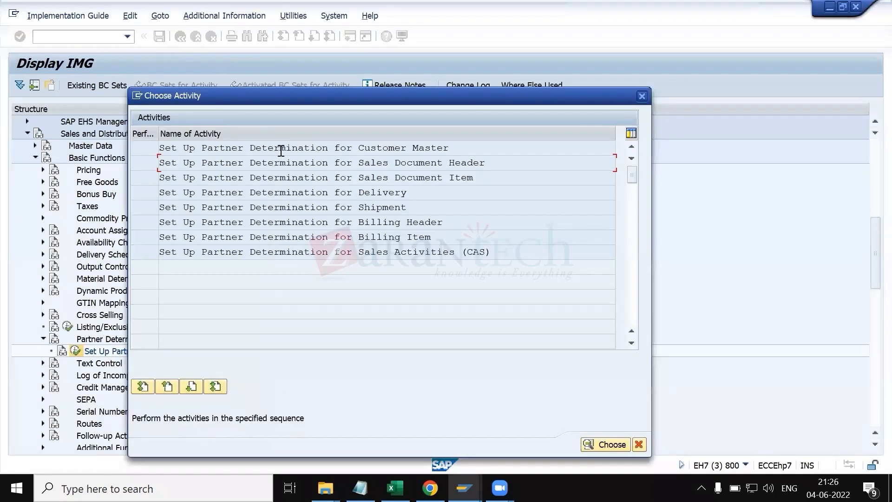
pyautogui.moveTo(462, 150); pyautogui.dragTo(329, 151)
pyautogui.moveTo(494, 164); pyautogui.dragTo(340, 161)
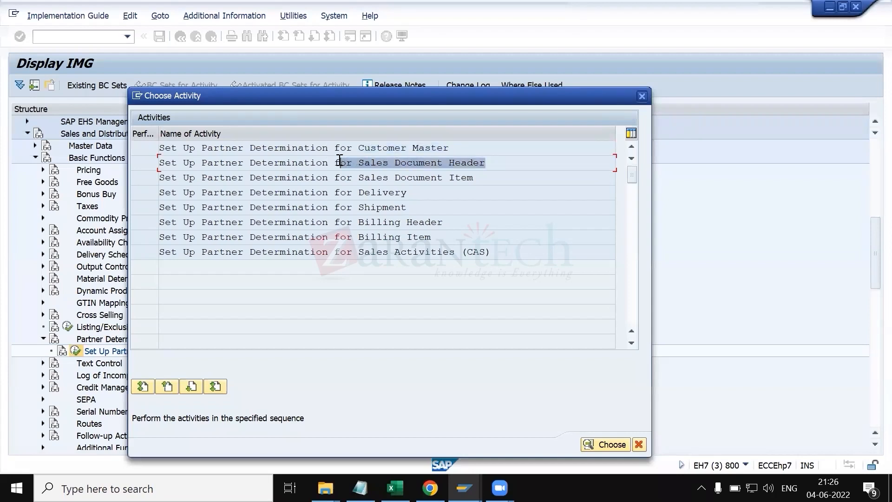
pyautogui.moveTo(490, 161); pyautogui.dragTo(299, 148)
pyautogui.click(299, 148)
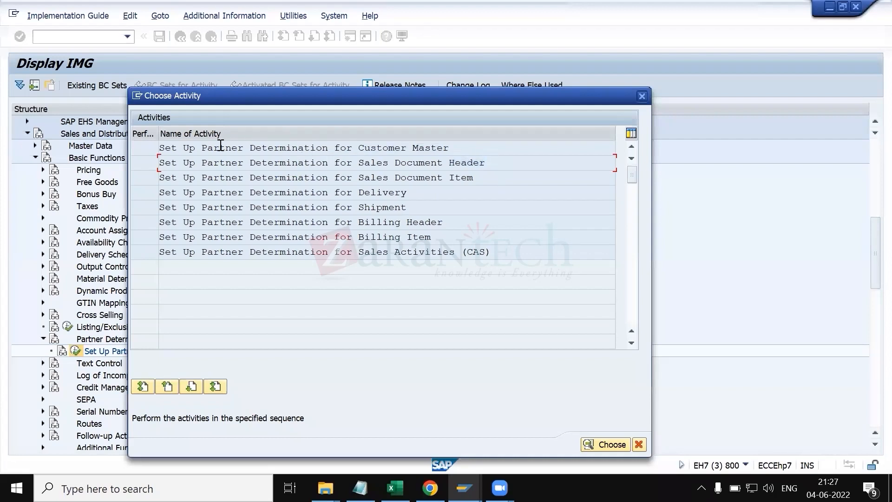
pyautogui.moveTo(176, 145); pyautogui.dragTo(456, 168)
pyautogui.hotkey('alt', 'Tab')
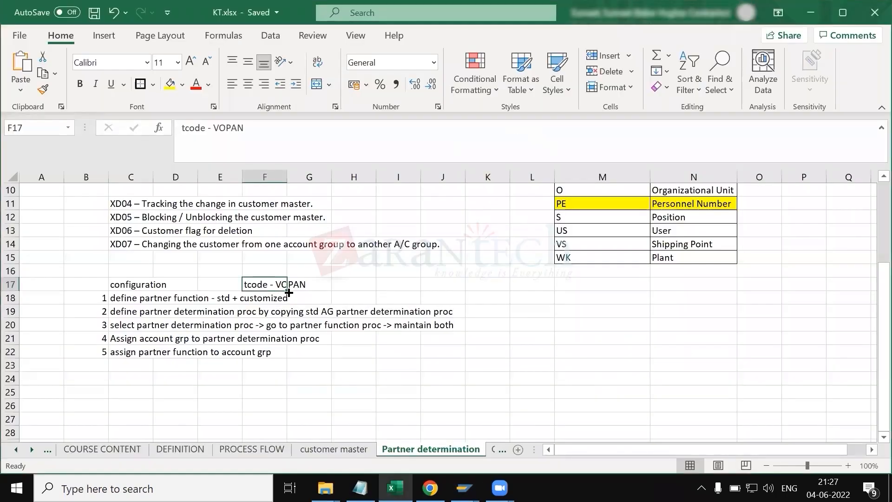
pyautogui.hotkey('alt', 'Tab')
pyautogui.press('Tab')
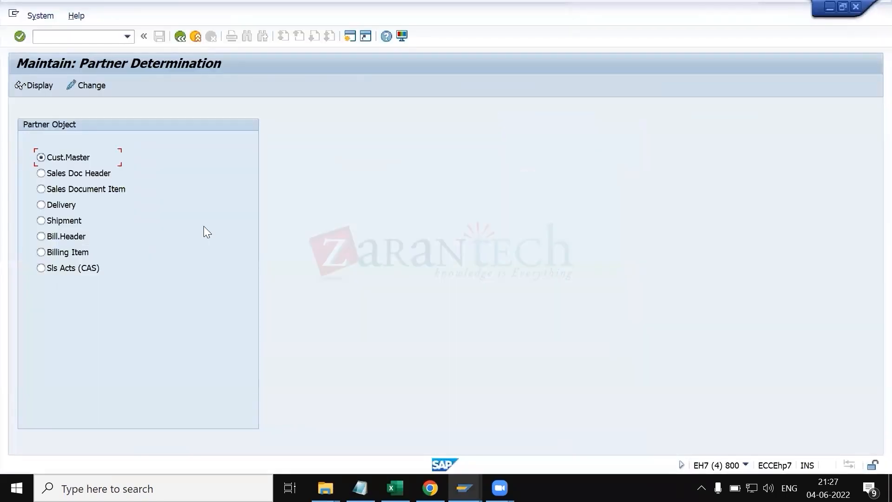
pyautogui.hotkey('alt', 'Tab')
pyautogui.press('Tab')
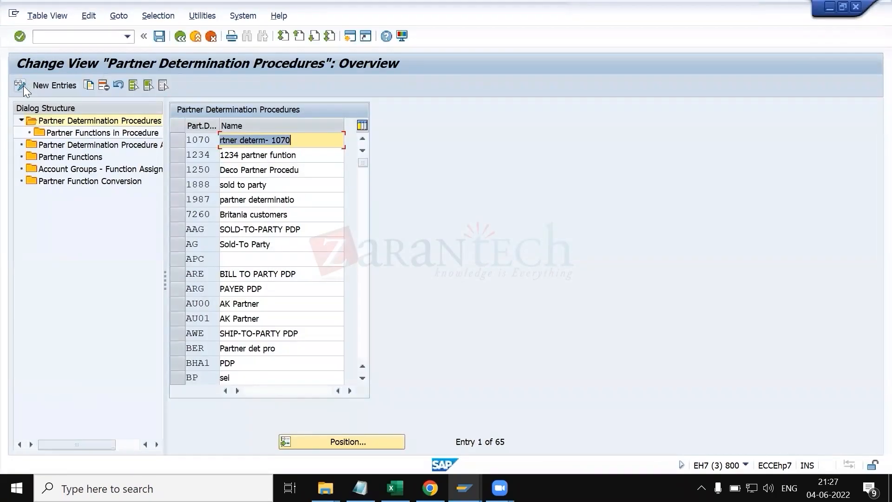
pyautogui.click(23, 85)
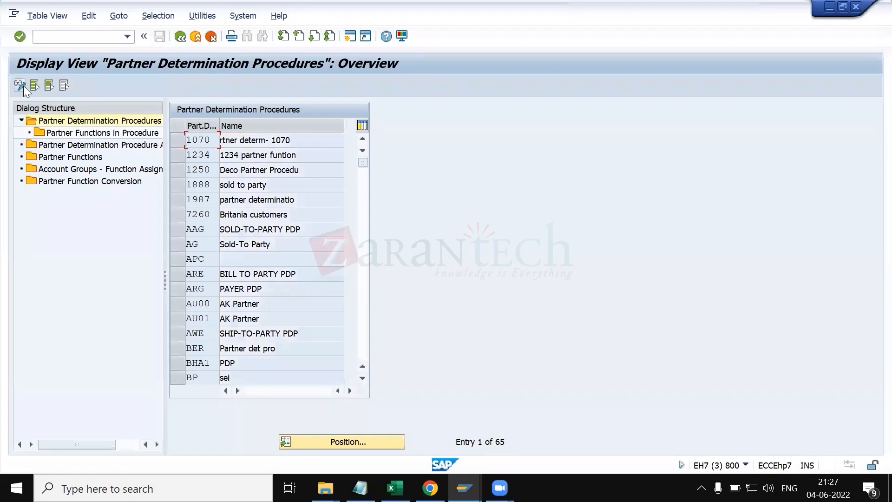
pyautogui.hotkey('alt', 'Tab')
pyautogui.click(92, 89)
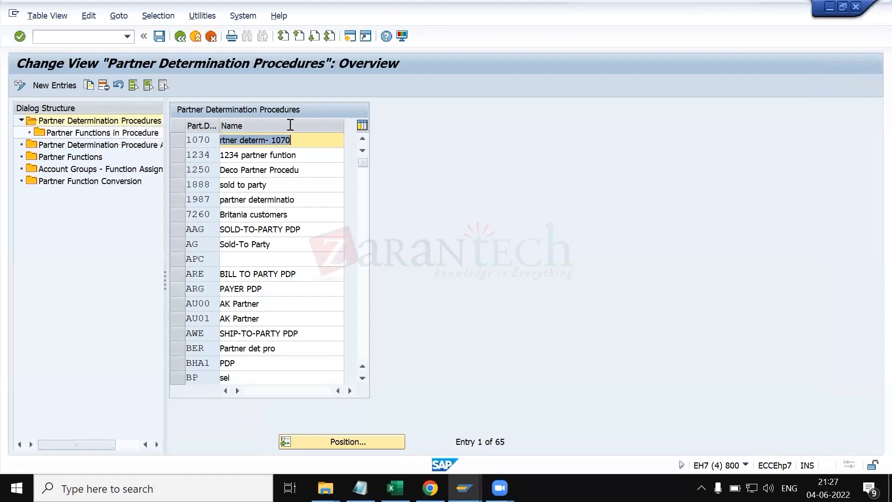
pyautogui.hotkey('alt', 'Tab')
pyautogui.hotkey('alt', 'Tab')
pyautogui.hotkey('alt', 'Tab')
pyautogui.hotkey('alt', 'Tab')
pyautogui.hotkey('alt', 'Tab')
pyautogui.hotkey('alt', 'Tab')
pyautogui.moveTo(164, 180); pyautogui.dragTo(298, 190)
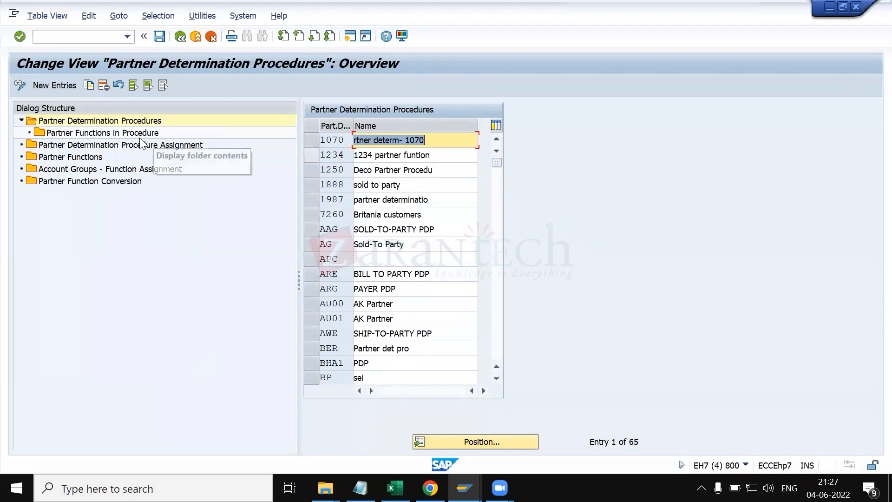
# Step: Switch to KT.xlsx and select the text "define partner function" in configuration step 1 in cell C18
pyautogui.click(394, 488)
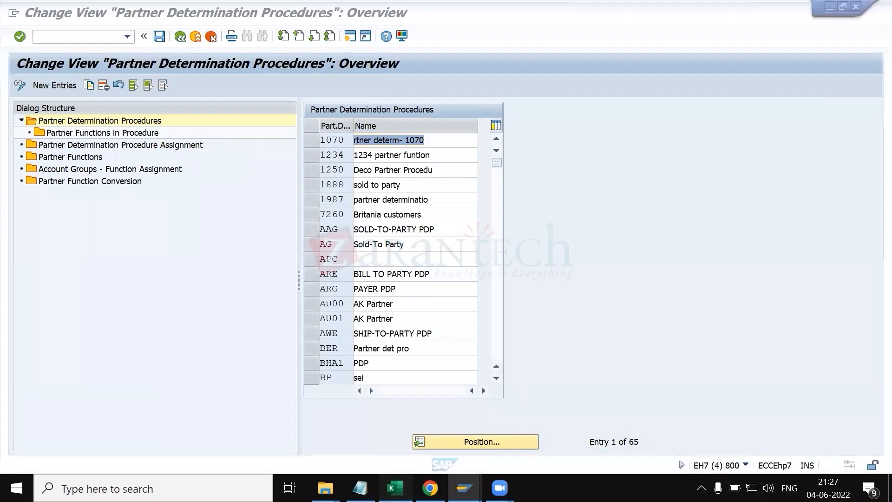
pyautogui.click(238, 404)
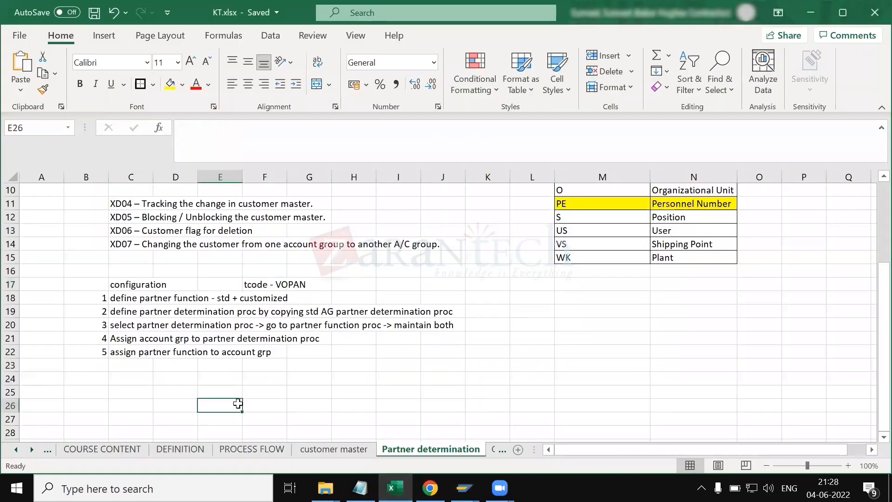
pyautogui.click(131, 300)
pyautogui.moveTo(181, 135); pyautogui.dragTo(278, 135)
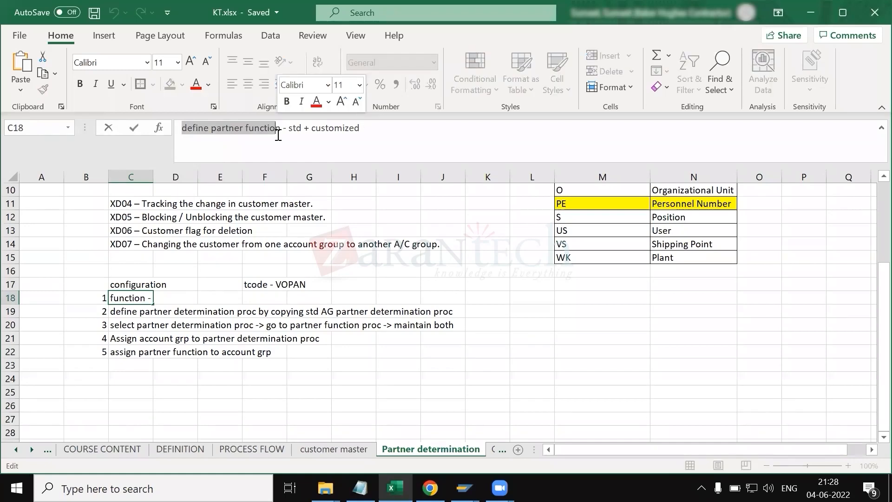
# Step: Open the Partner Functions overview in the partner determination configuration and scroll through its entries
pyautogui.hotkey('alt', 'Tab')
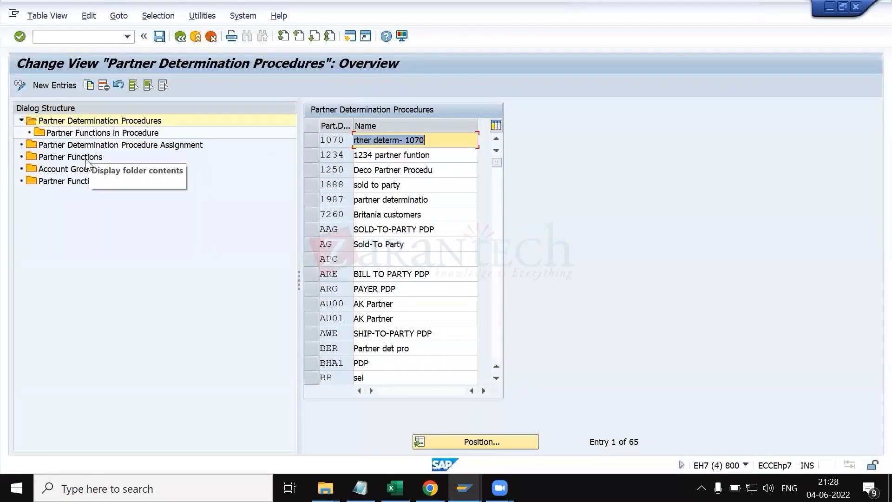
pyautogui.click(87, 158)
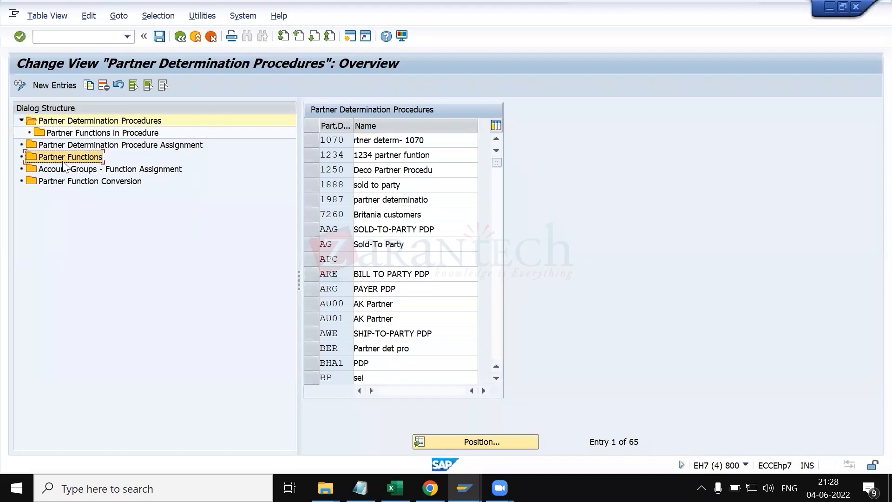
pyautogui.doubleClick(52, 158)
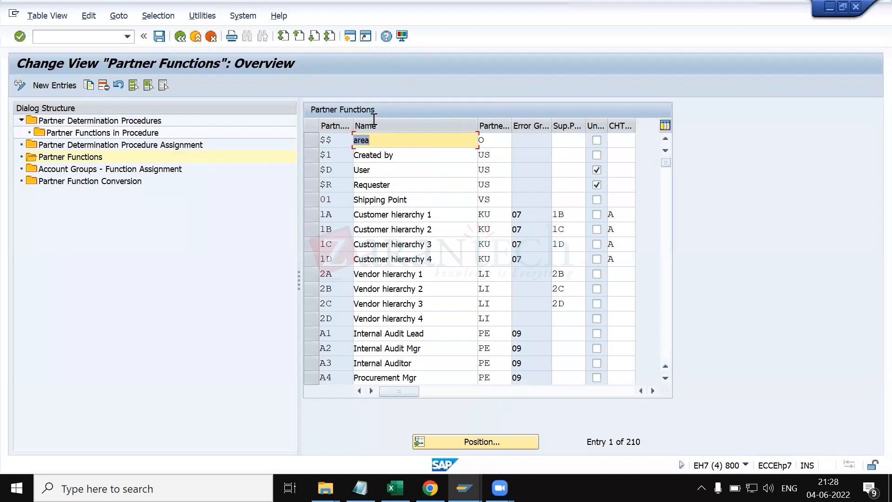
pyautogui.click(336, 264)
pyautogui.scroll(-2, 336, 264)
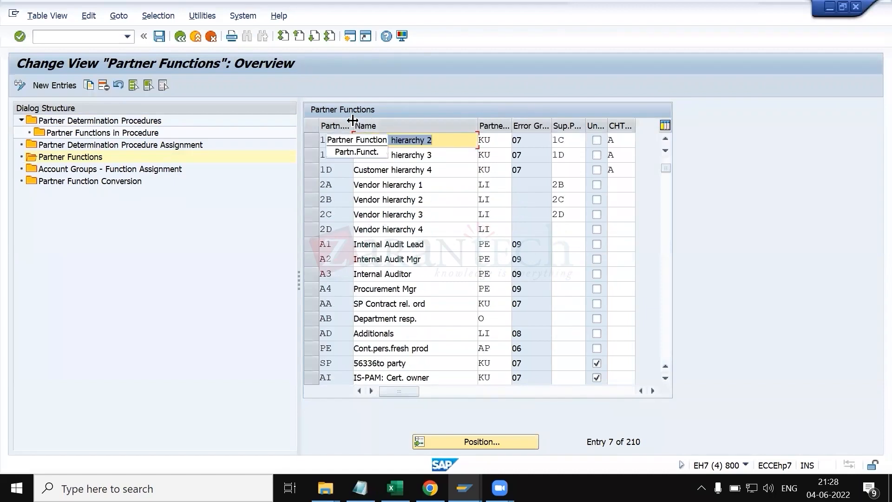
pyautogui.moveTo(353, 124); pyautogui.dragTo(389, 124)
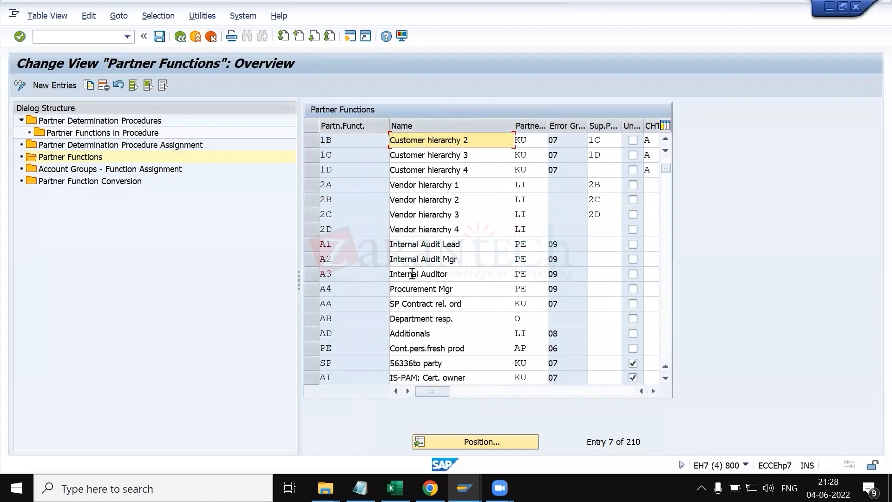
pyautogui.write('Vendor hierarchy 1')
pyautogui.scroll(-15, 349, 248)
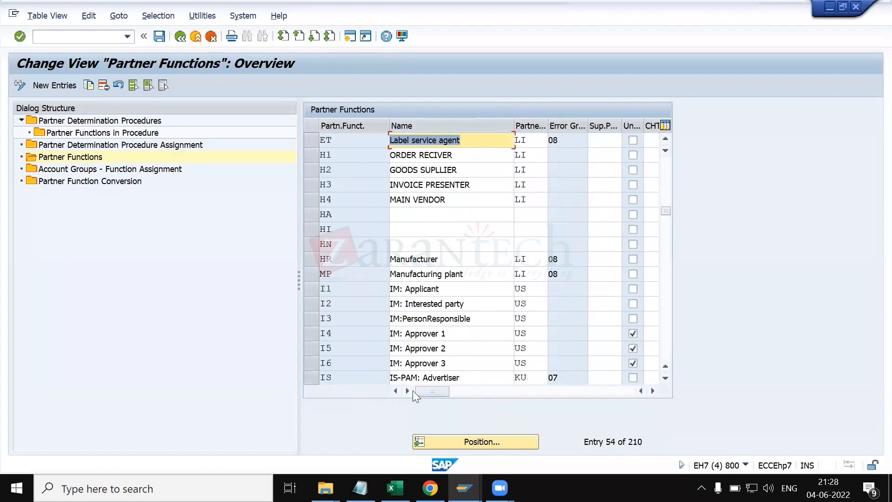
# Step: Position the Partner Functions list on SP, BP, SH and PY in turn
pyautogui.click(447, 441)
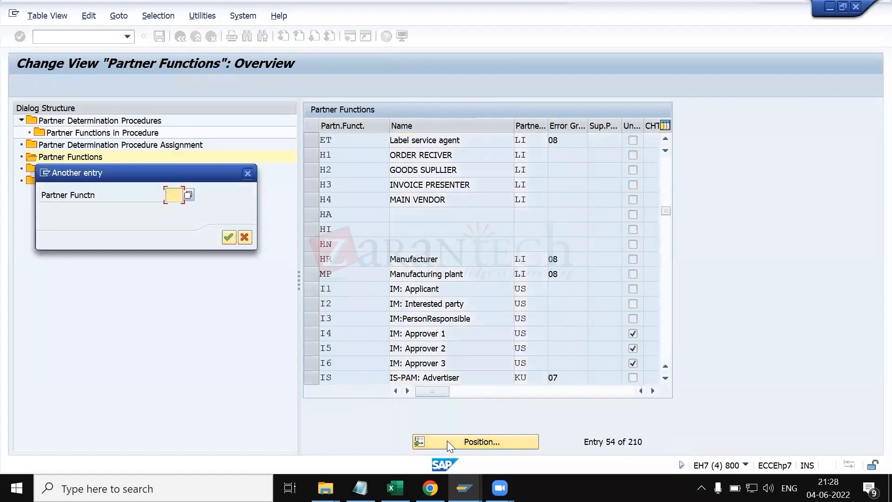
pyautogui.write('SP')
pyautogui.press('Return')
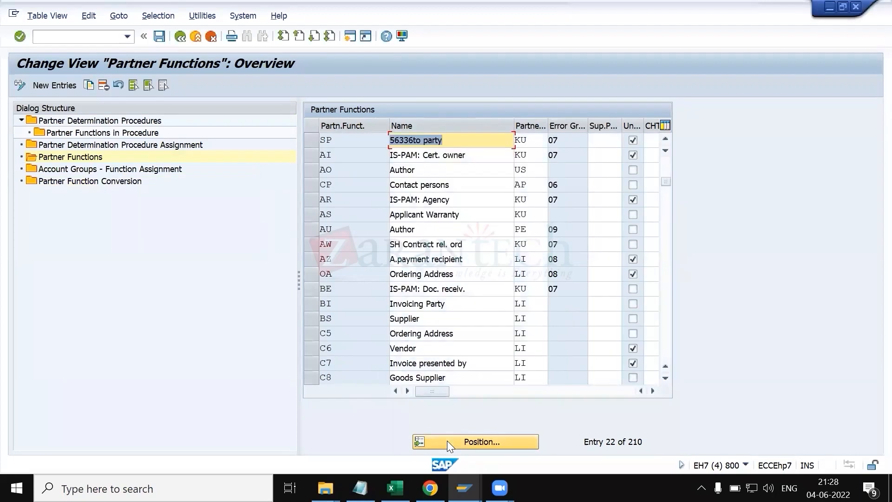
pyautogui.click(487, 447)
pyautogui.write('B')
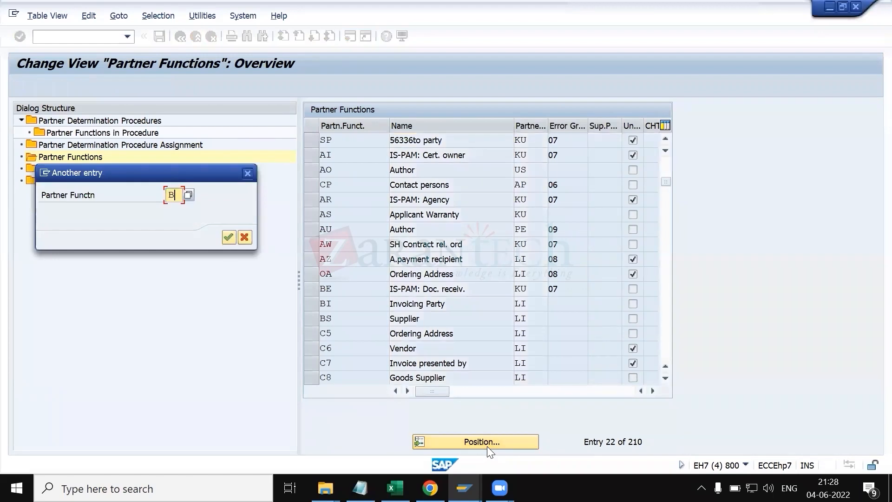
pyautogui.write('P')
pyautogui.press('Return')
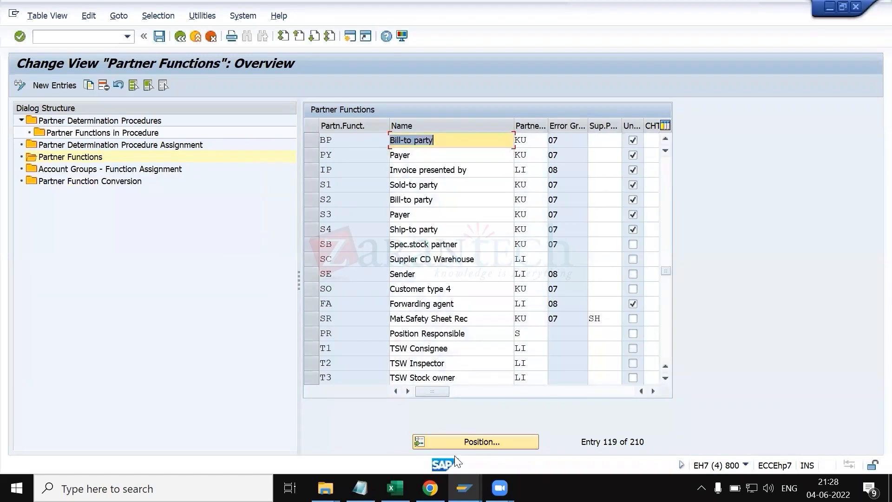
pyautogui.click(460, 444)
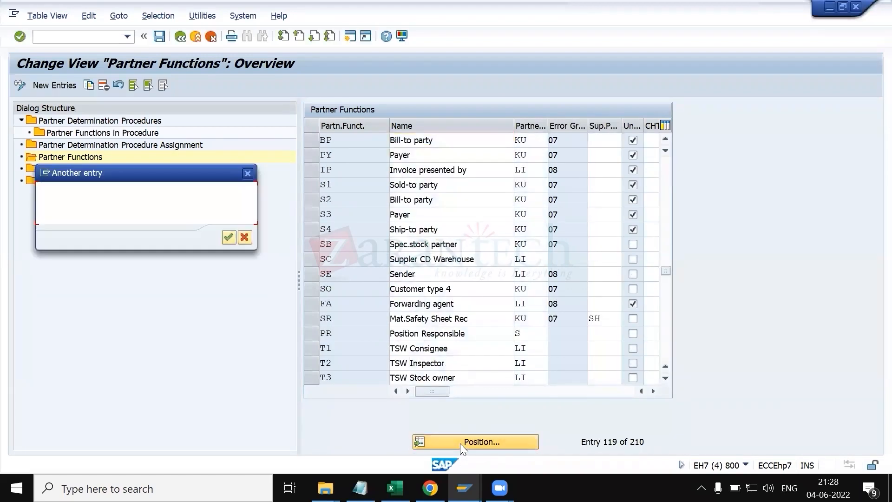
pyautogui.write('SH')
pyautogui.press('Return')
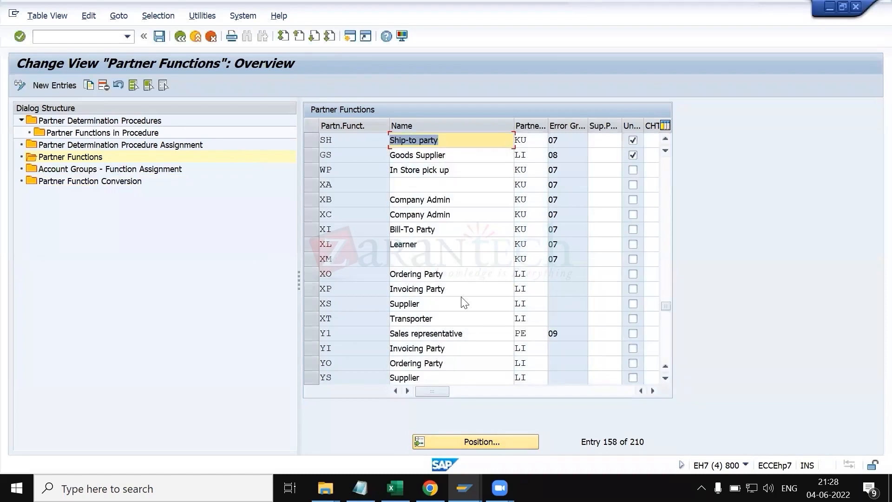
pyautogui.click(468, 444)
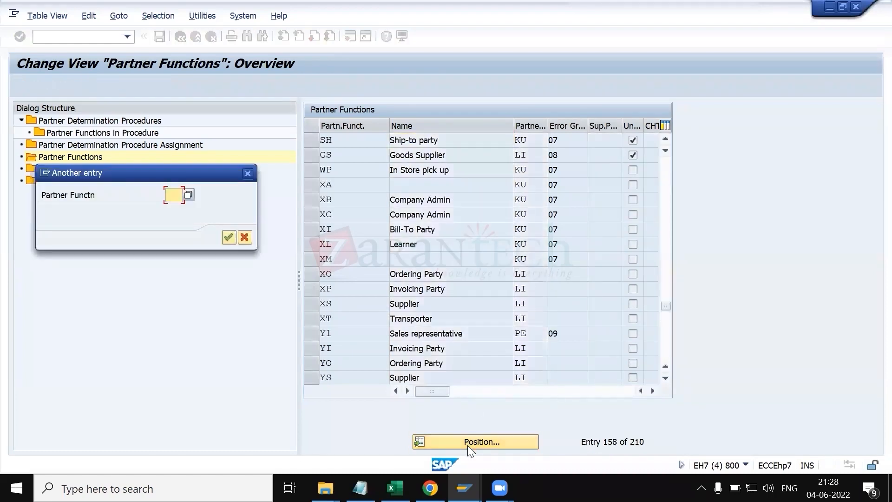
pyautogui.write('PY')
pyautogui.press('Return')
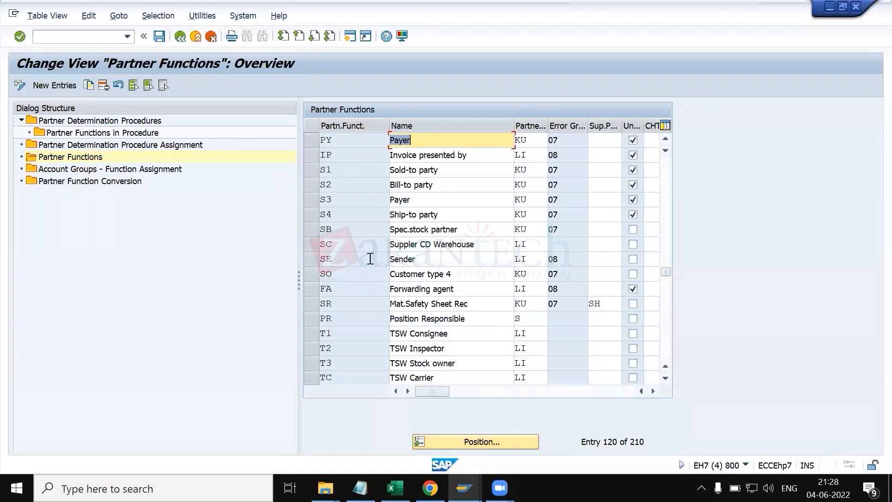
# Step: Select the SB Spec.stock partner row in the Partner Functions list
pyautogui.click(311, 230)
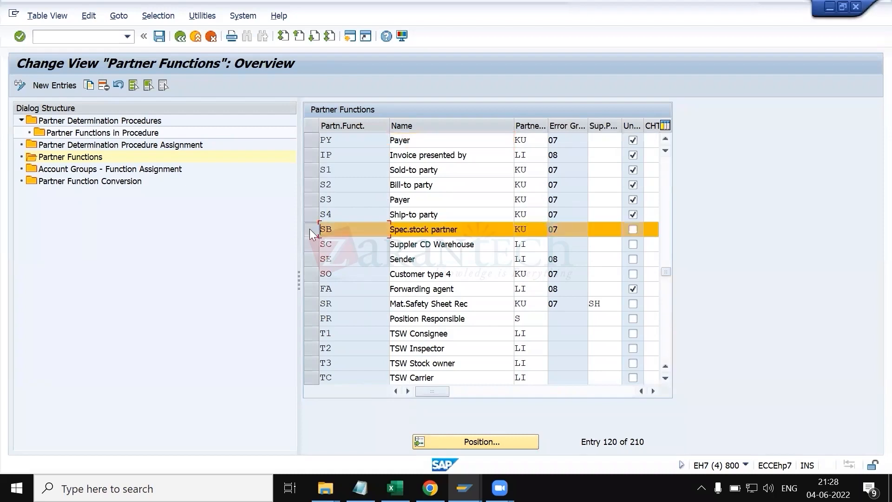
pyautogui.click(466, 229)
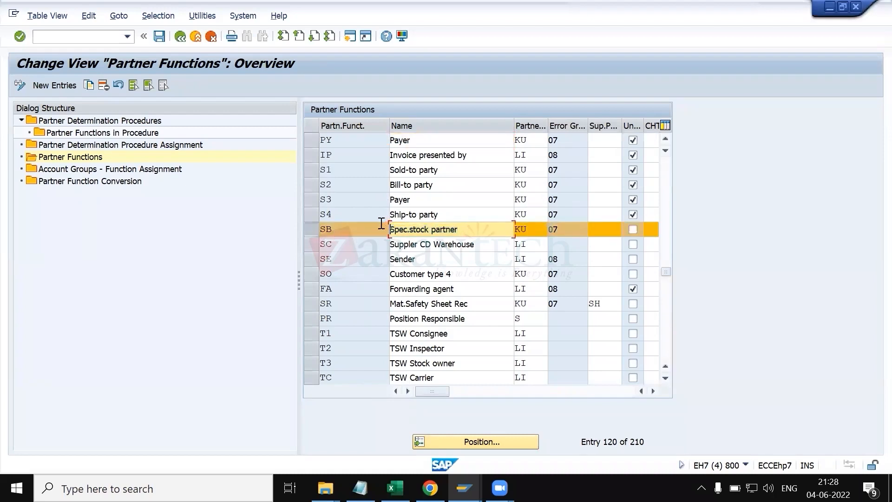
pyautogui.click(363, 228)
pyautogui.moveTo(363, 228); pyautogui.dragTo(320, 227)
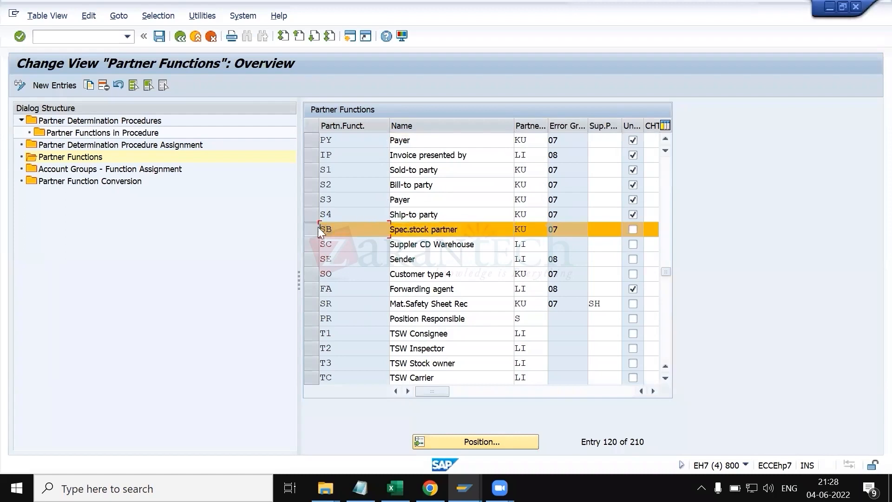
pyautogui.moveTo(343, 232); pyautogui.dragTo(316, 229)
# Step: Position the Partner Functions list on PE and select the PE and SP rows
pyautogui.click(456, 444)
pyautogui.write('PE')
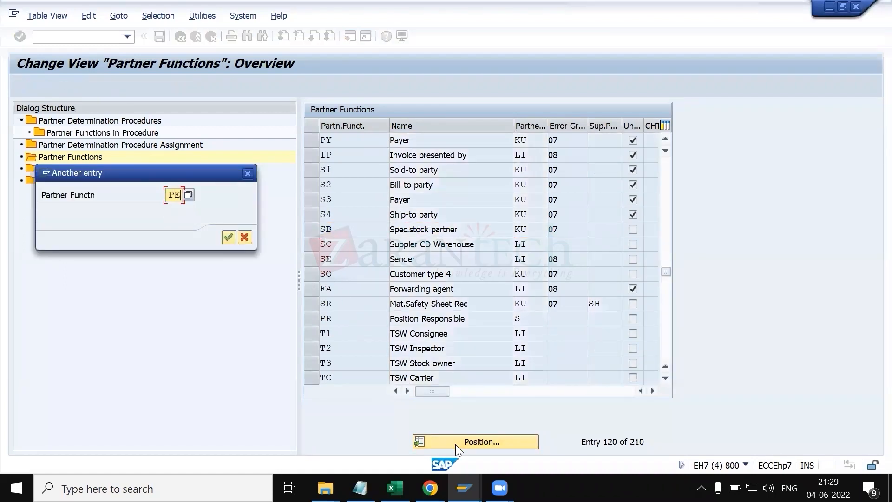
pyautogui.press('Return')
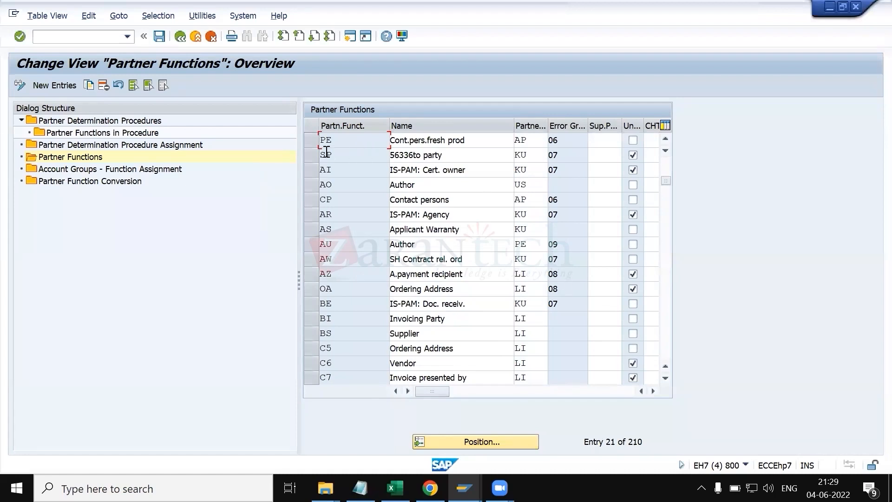
pyautogui.click(312, 138)
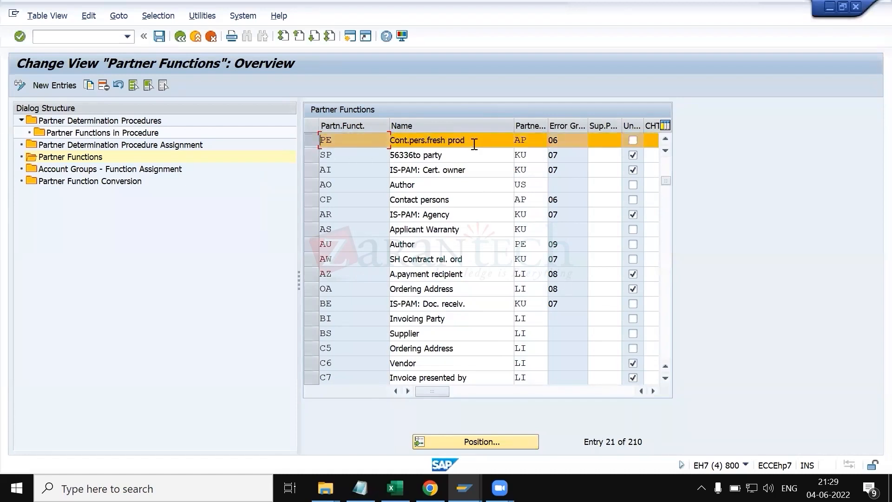
pyautogui.moveTo(485, 140); pyautogui.dragTo(390, 140)
pyautogui.click(424, 140)
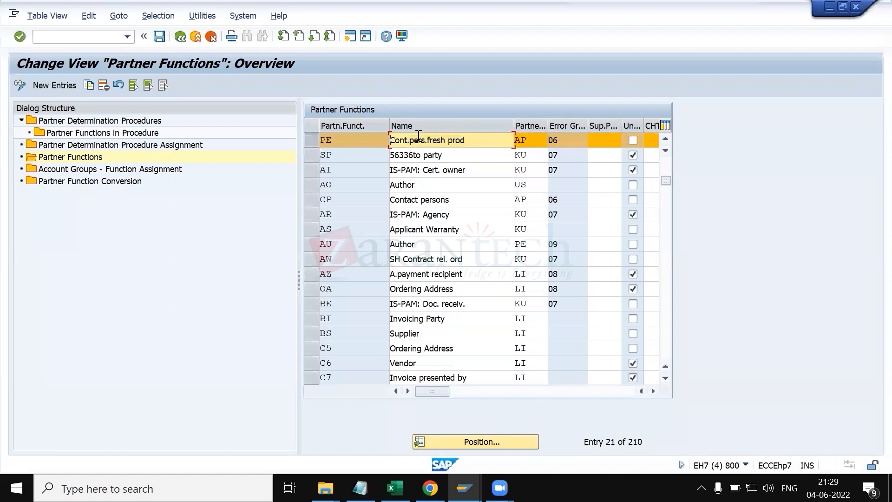
pyautogui.click(310, 139)
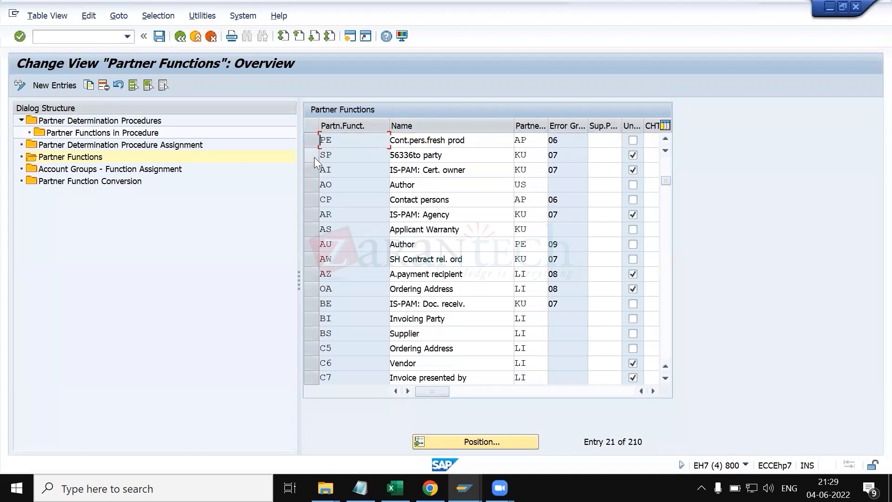
pyautogui.click(310, 153)
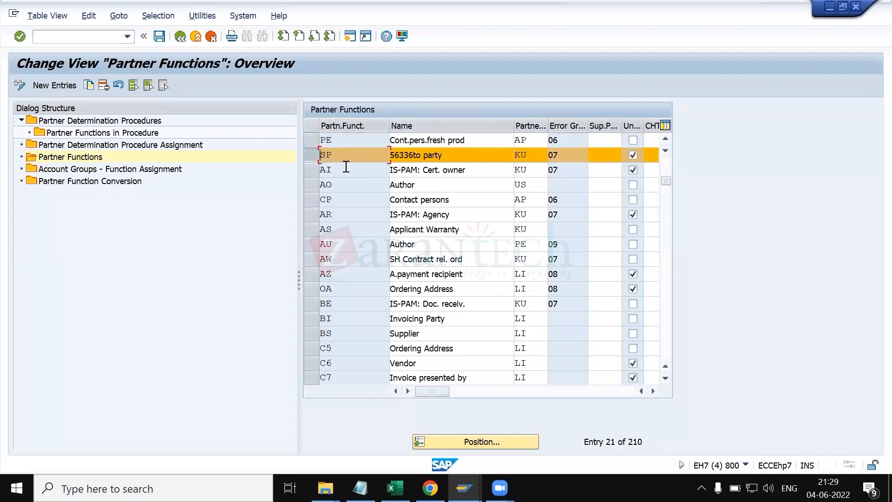
# Step: Widen the partner type column for the SP row and compare it with the partner function type table in KT.xlsx
pyautogui.click(309, 152)
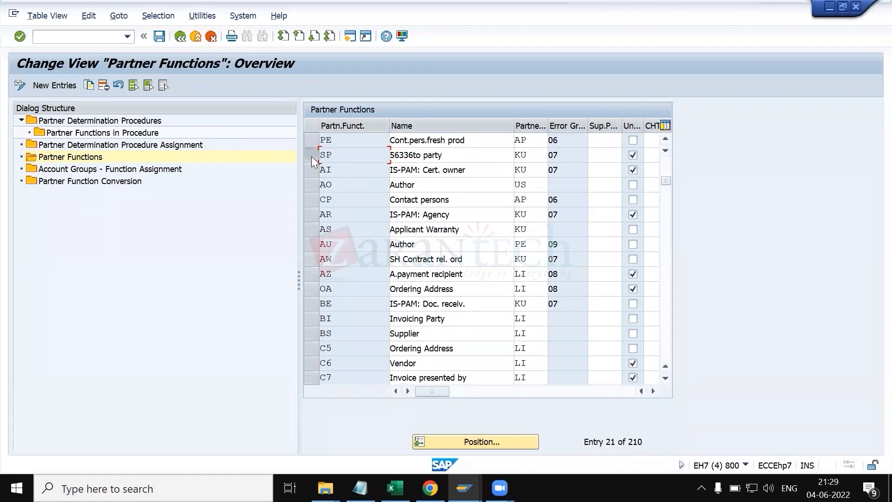
pyautogui.click(311, 156)
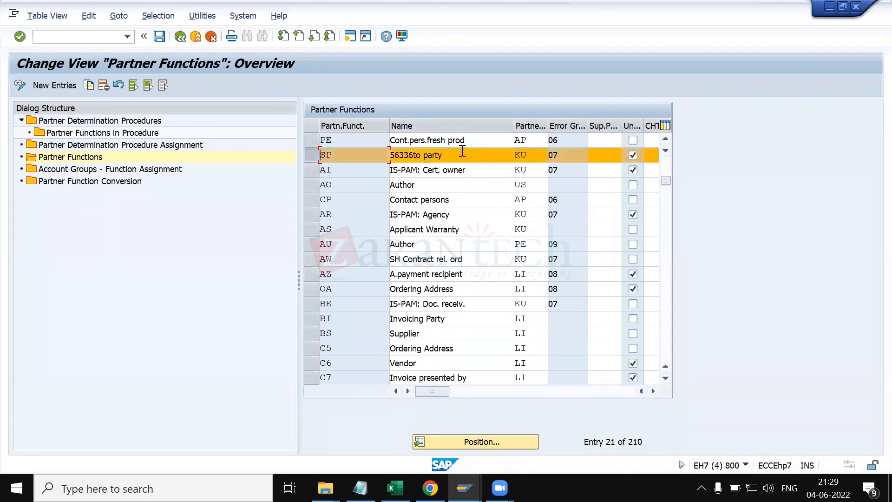
pyautogui.doubleClick(549, 125)
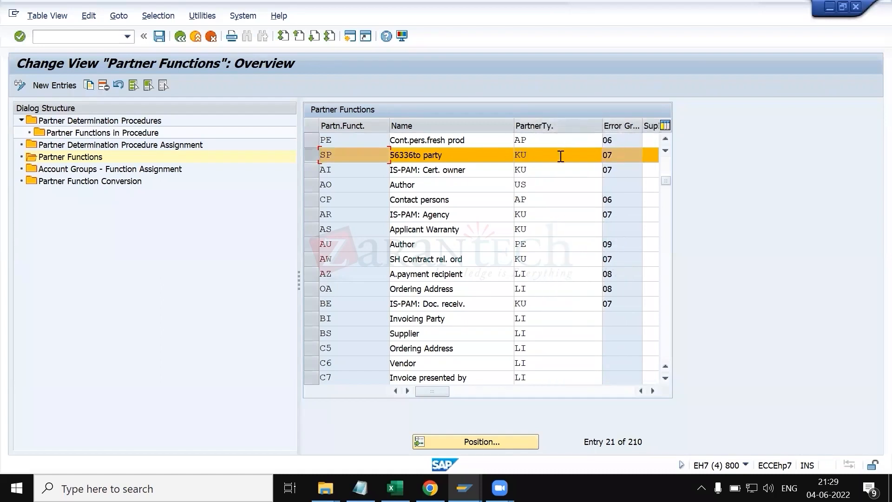
pyautogui.click(395, 488)
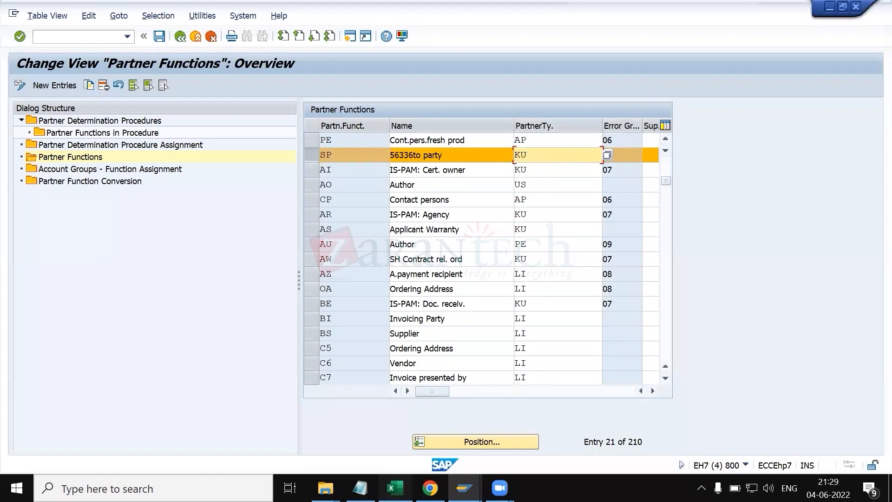
pyautogui.scroll(3, 390, 396)
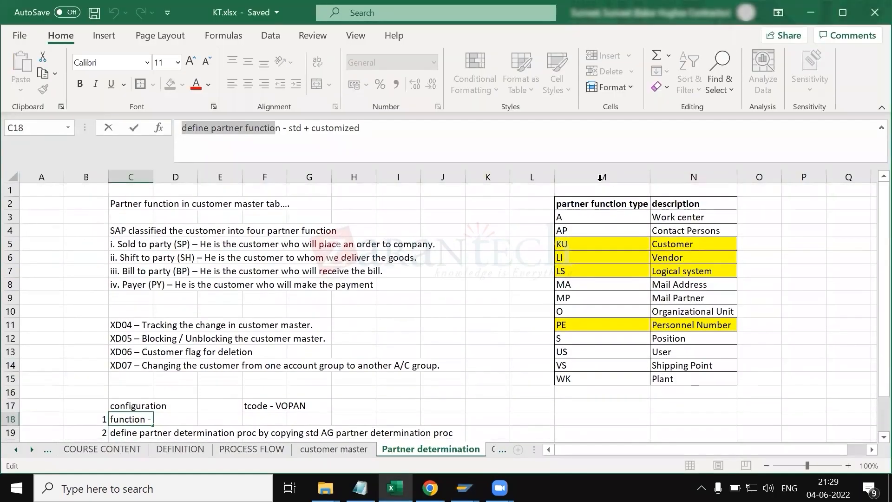
pyautogui.click(600, 179)
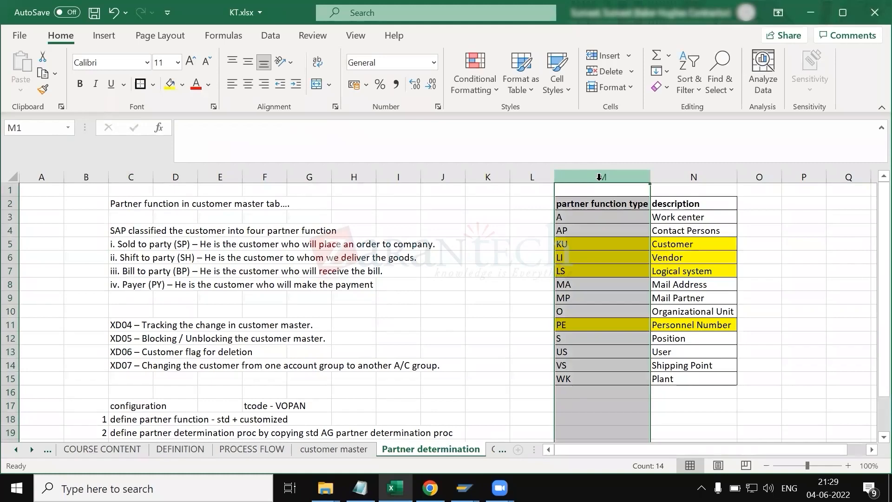
pyautogui.hotkey('alt', 'Tab')
pyautogui.press('Return')
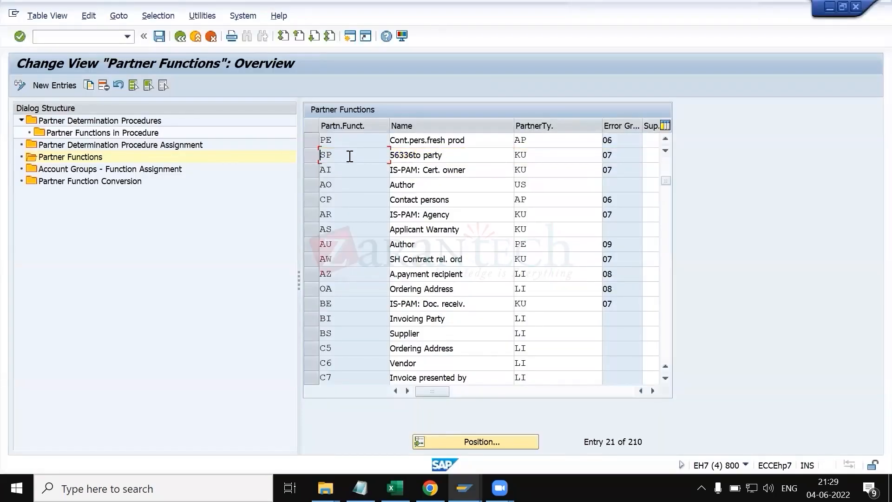
# Step: Open the partner type value list for the SP partner function and pick KU Customer
pyautogui.click(562, 153)
pyautogui.click(608, 155)
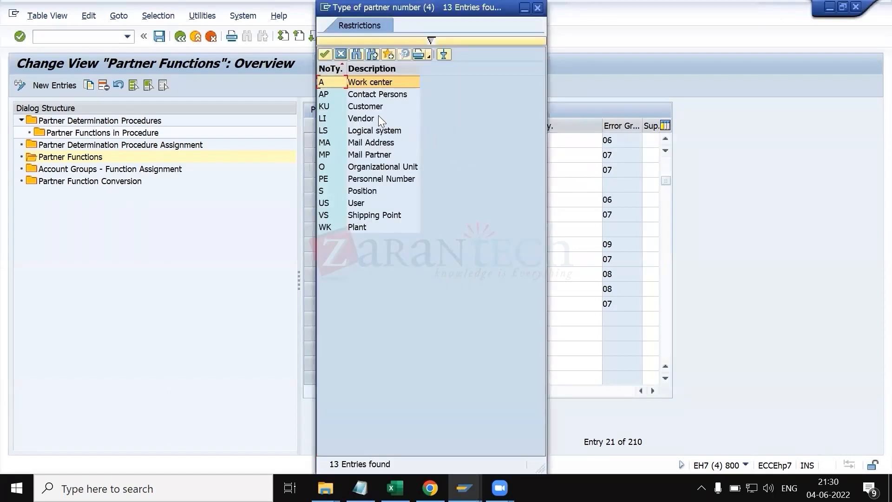
pyautogui.click(371, 106)
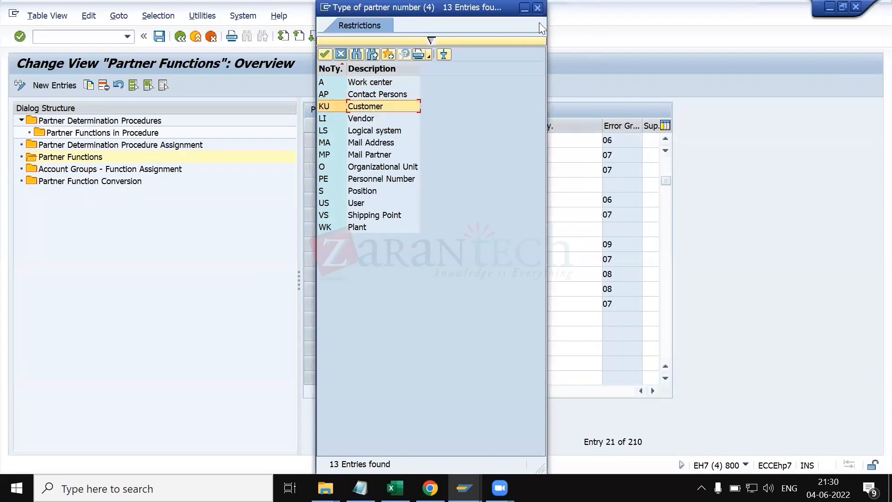
pyautogui.moveTo(542, 8); pyautogui.dragTo(685, 151)
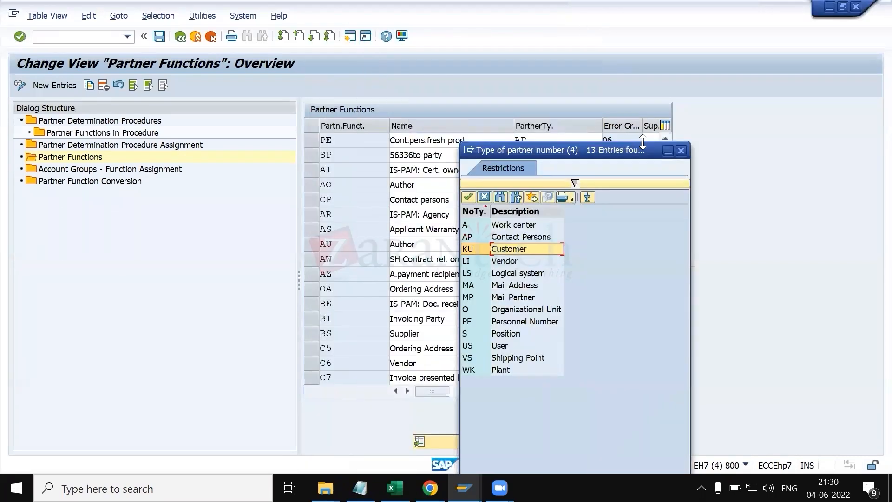
pyautogui.click(685, 151)
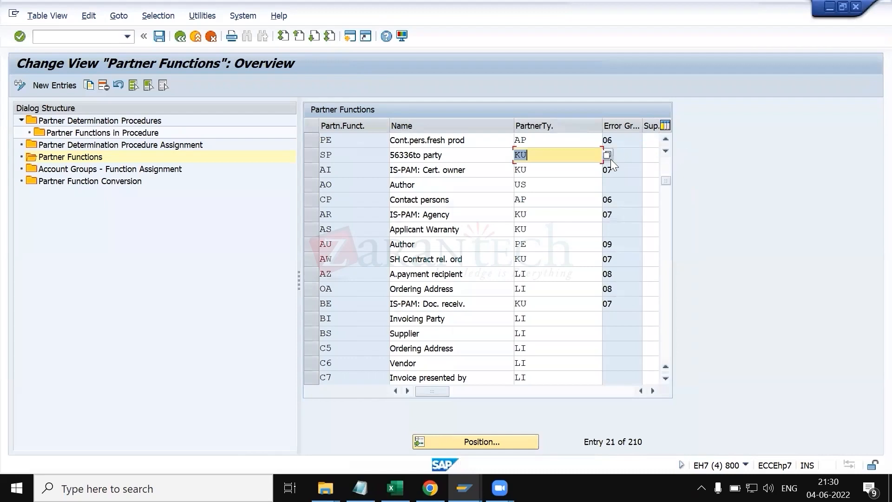
# Step: Set the SP partner function's error group to 07, checking the incompletion procedure value list
pyautogui.click(627, 155)
pyautogui.write('07')
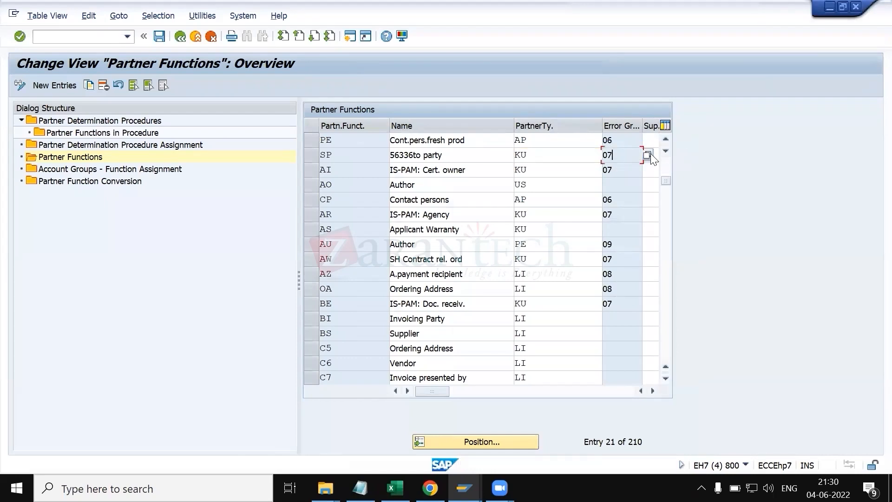
pyautogui.click(649, 155)
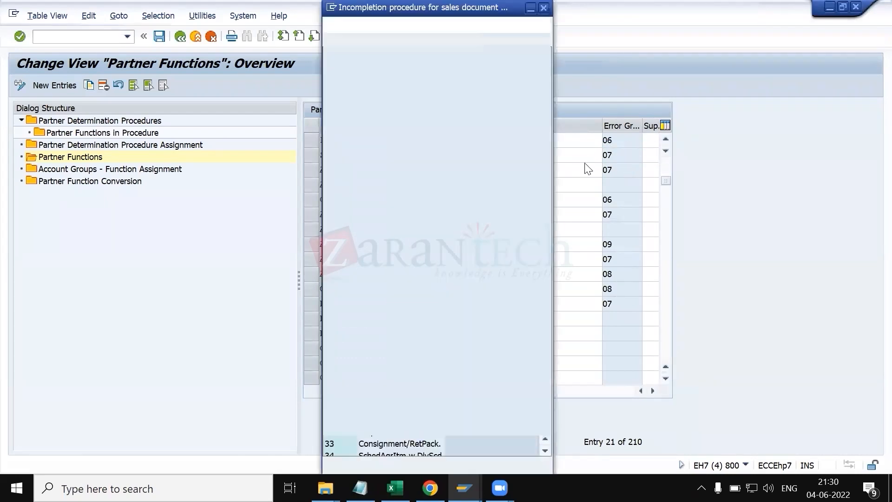
pyautogui.click(366, 144)
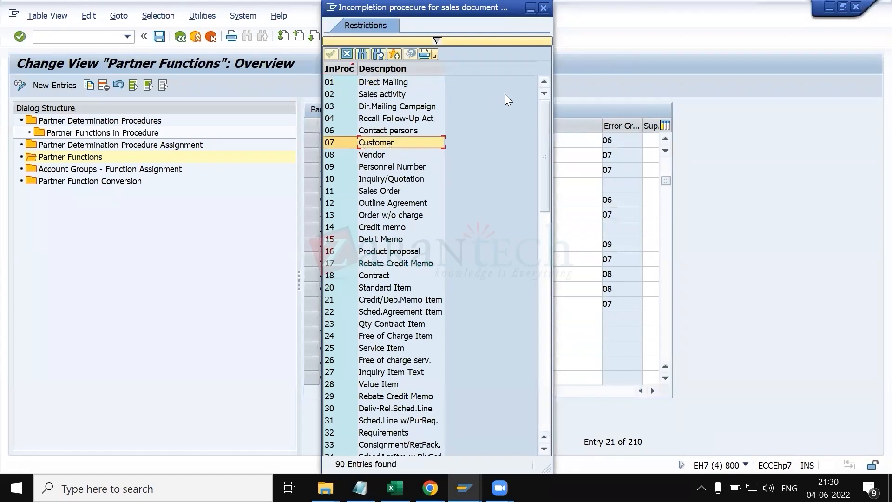
pyautogui.moveTo(457, 8); pyautogui.dragTo(752, 73)
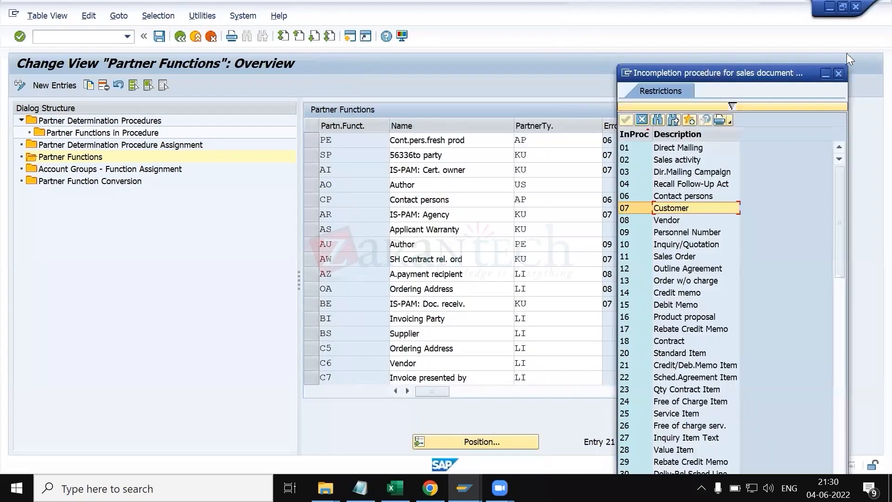
pyautogui.click(842, 74)
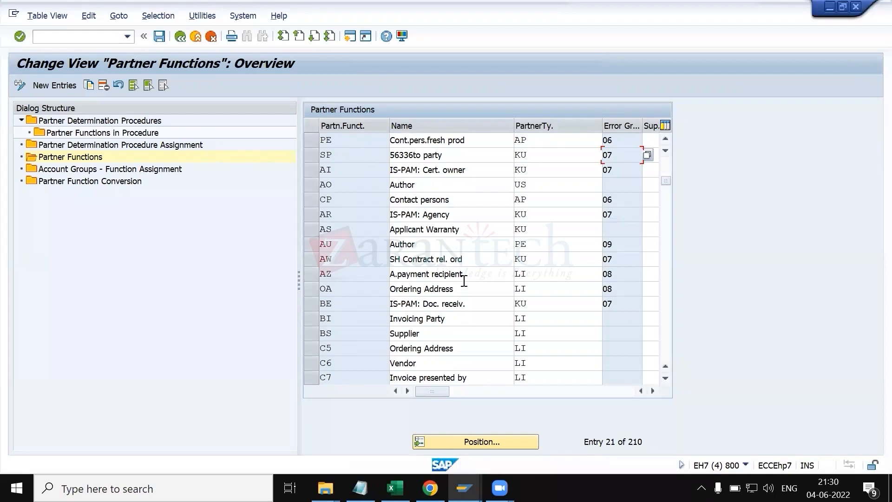
# Step: In KT.xlsx, put 'by copying std AG' in parentheses in the second configuration step note
pyautogui.click(395, 488)
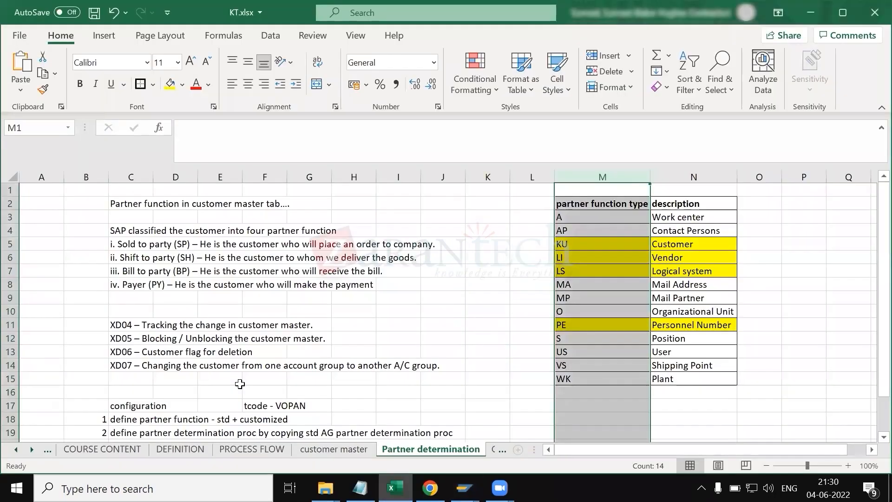
pyautogui.scroll(-3, 139, 335)
pyautogui.click(135, 329)
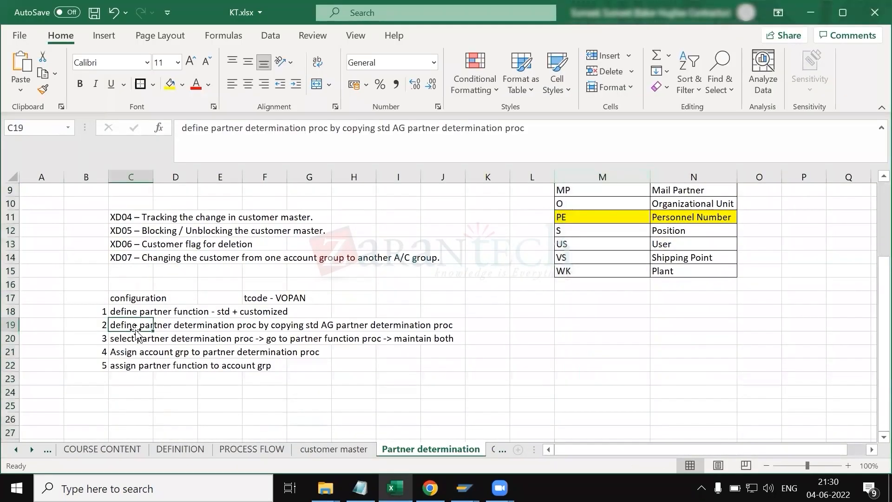
pyautogui.click(334, 129)
pyautogui.write('(')
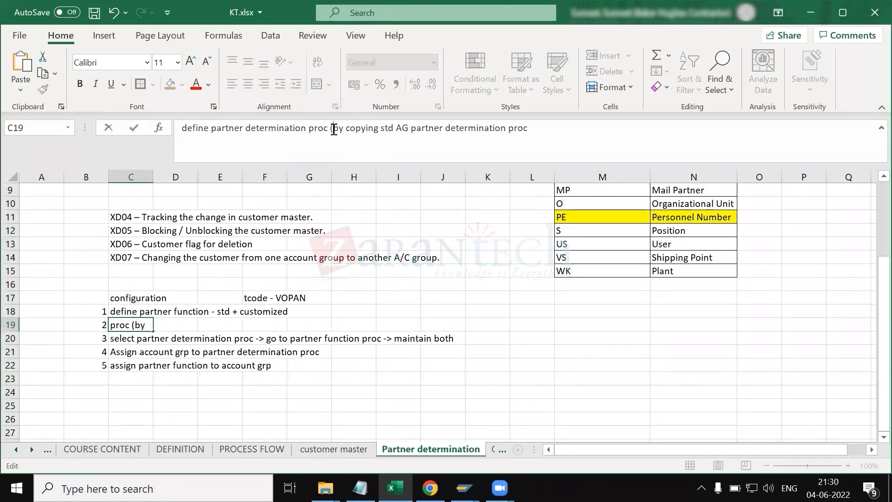
pyautogui.click(409, 128)
pyautogui.write(')')
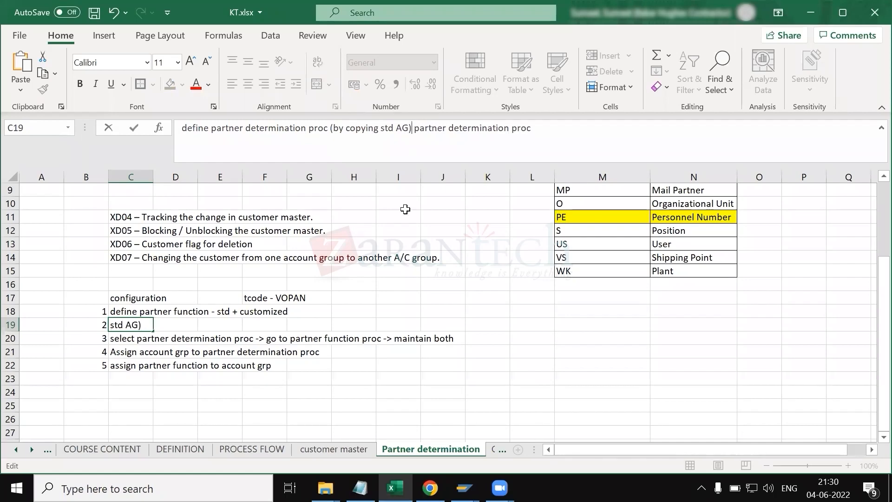
# Step: Copy partner determination procedure AG as 5500 named Sold-To Party_SUL, including all dependent entries
pyautogui.hotkey('alt', 'Tab')
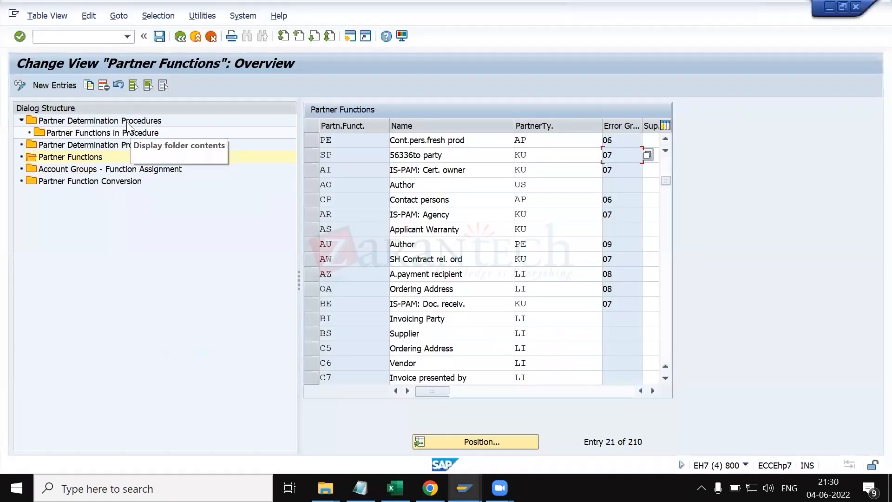
pyautogui.doubleClick(125, 122)
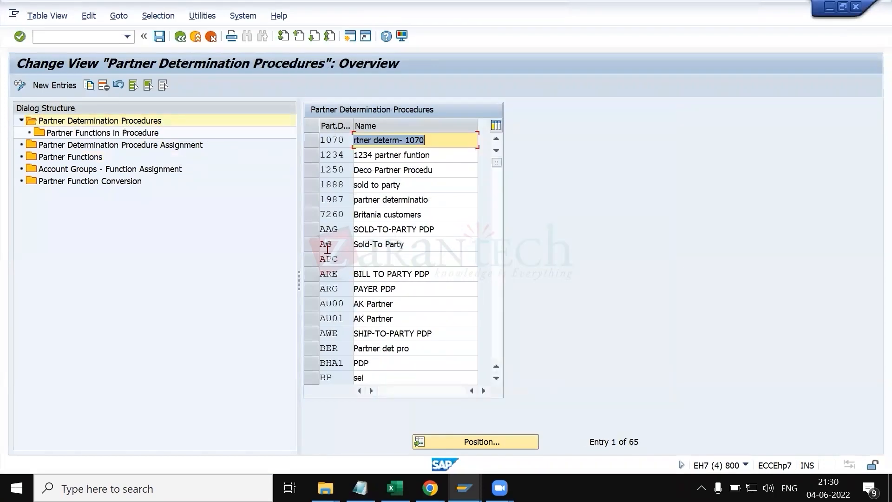
pyautogui.click(306, 243)
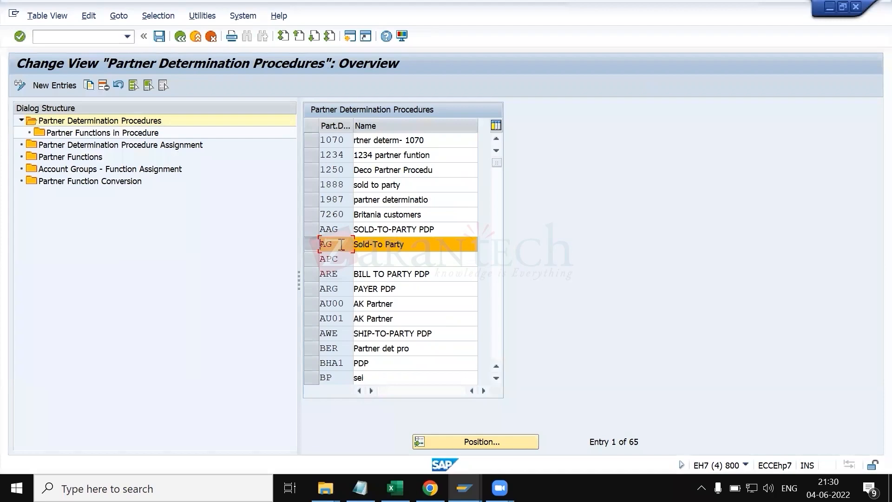
pyautogui.click(88, 85)
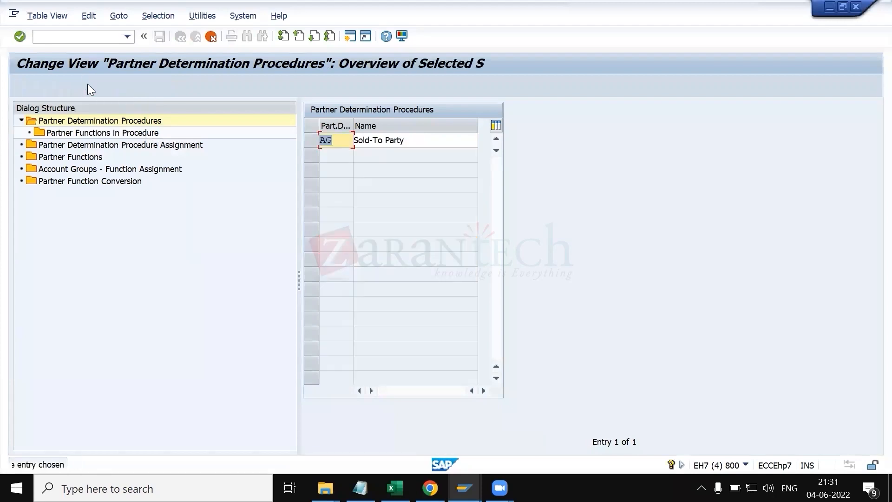
pyautogui.press('Delete')
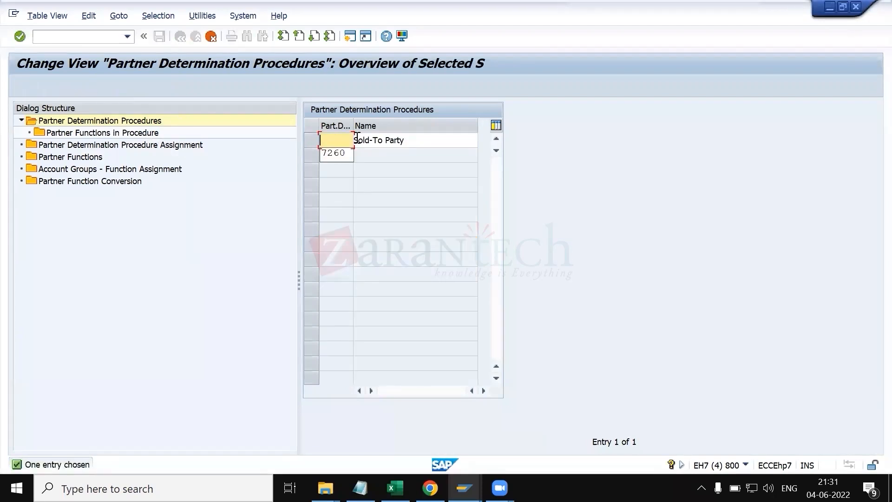
pyautogui.write('5500')
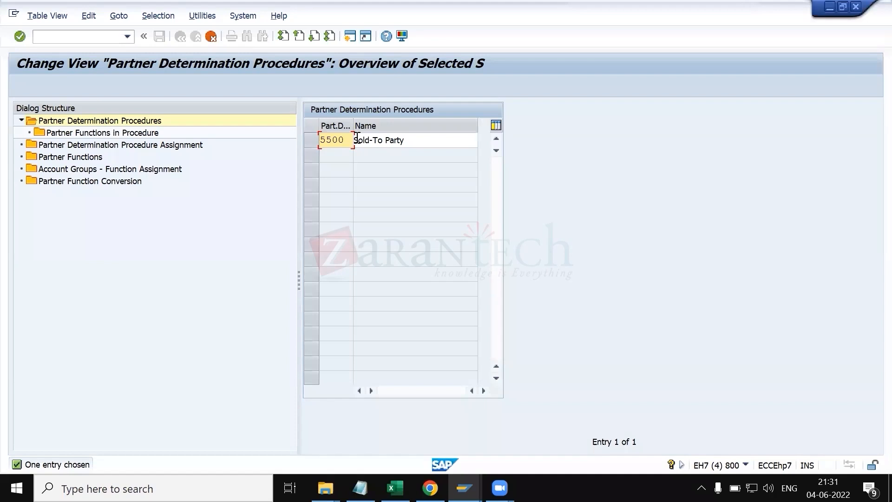
pyautogui.click(434, 141)
pyautogui.write('FOR SU')
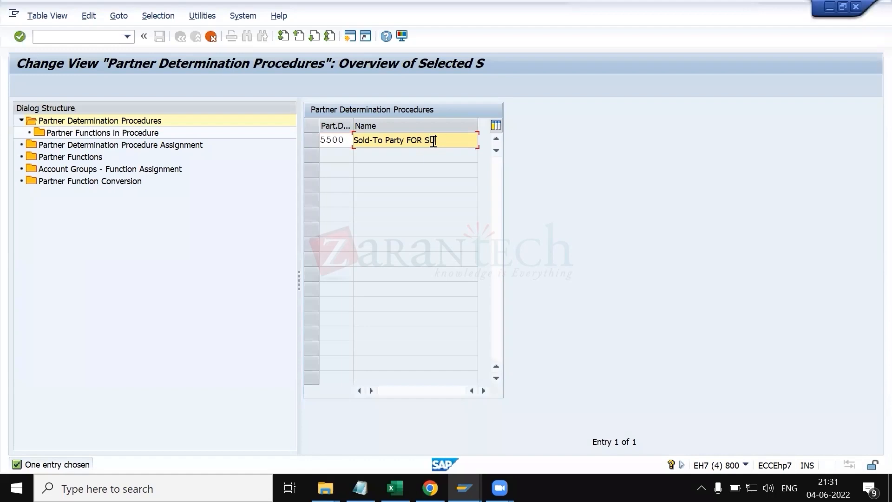
pyautogui.press('BackSpace')
pyautogui.press('BackSpace')
pyautogui.press('BackSpace')
pyautogui.press('BackSpace')
pyautogui.press('BackSpace')
pyautogui.press('BackSpace')
pyautogui.write('_SUL')
pyautogui.press('Return')
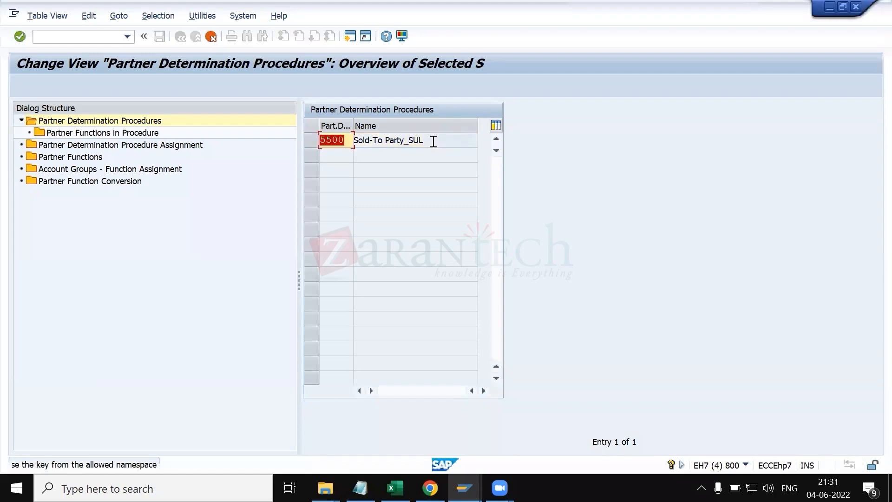
pyautogui.press('Return')
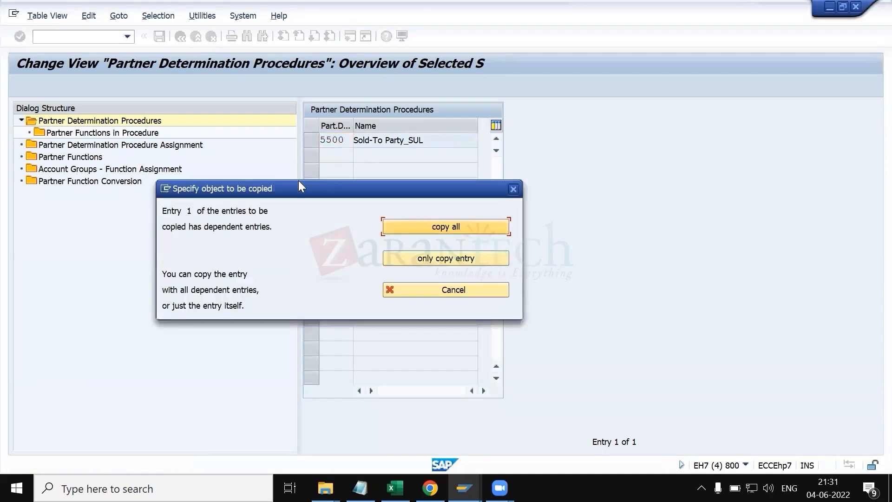
pyautogui.moveTo(255, 191); pyautogui.dragTo(326, 184)
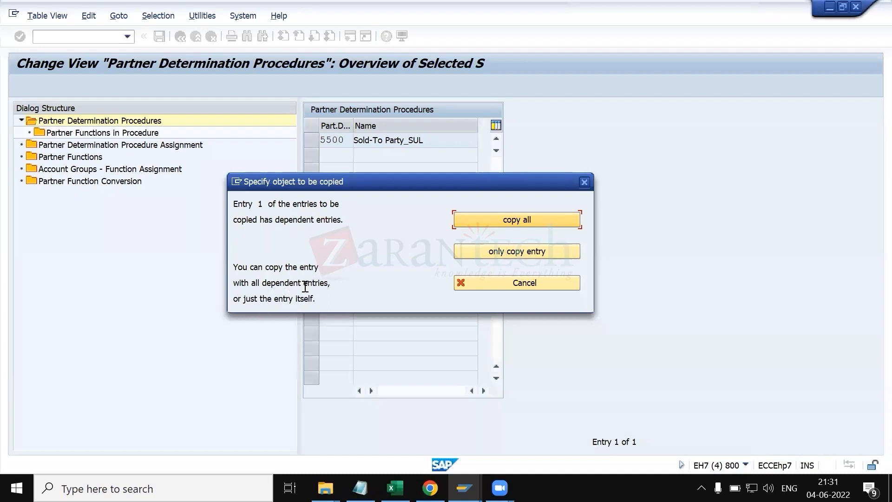
pyautogui.click(501, 217)
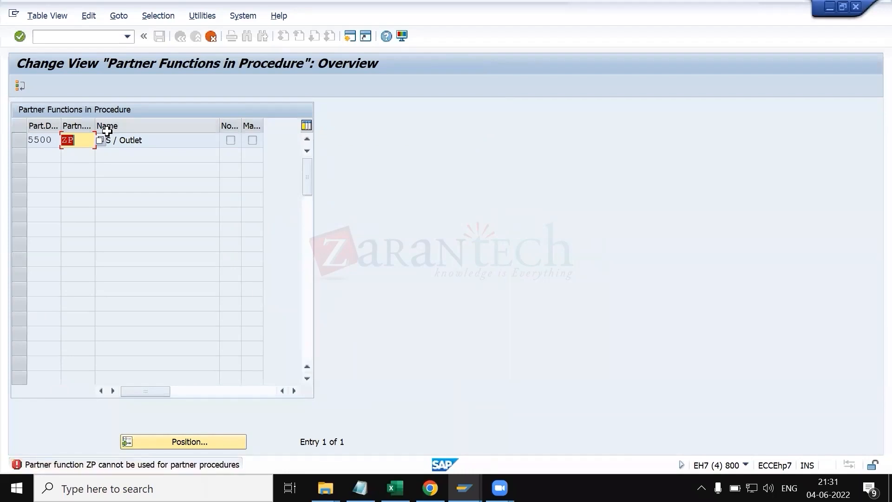
# Step: Clear the ZP partner function from the copied procedure's partner function entry
pyautogui.click(153, 140)
pyautogui.click(75, 139)
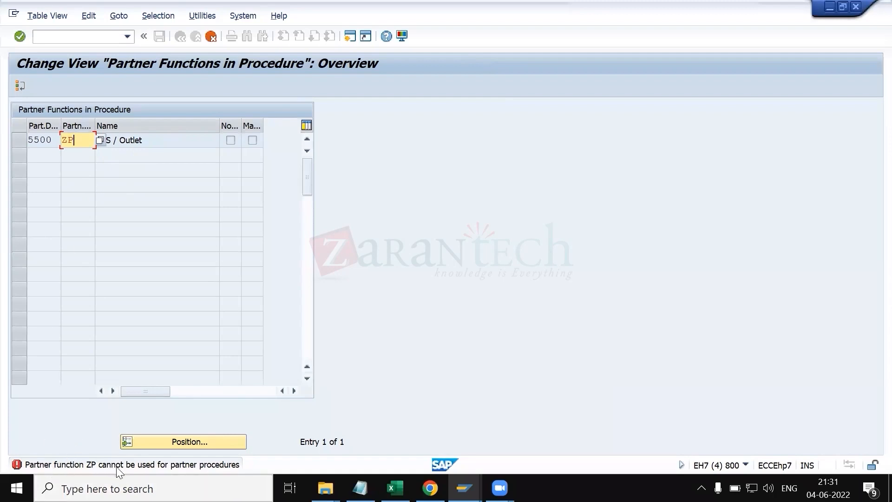
pyautogui.press('BackSpace')
pyautogui.press('BackSpace')
pyautogui.press('Return')
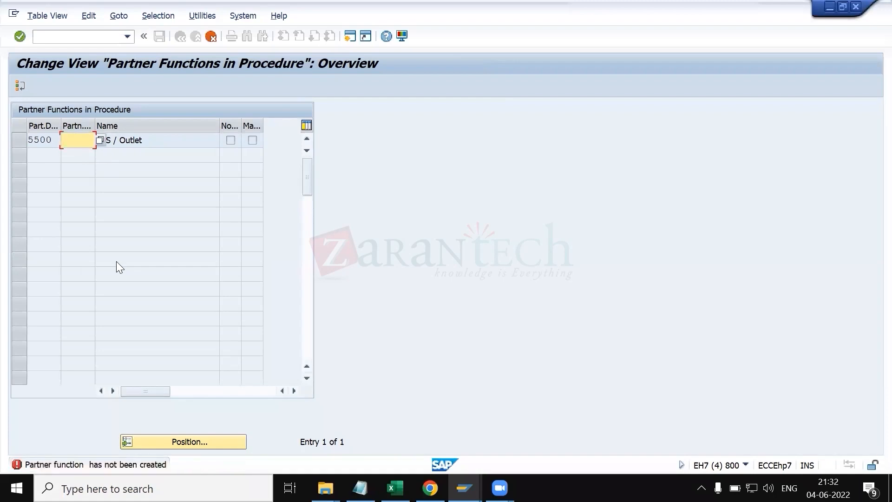
# Step: Pick a partner function from the value list for the copied procedure's empty entry and complete the copy
pyautogui.click(100, 139)
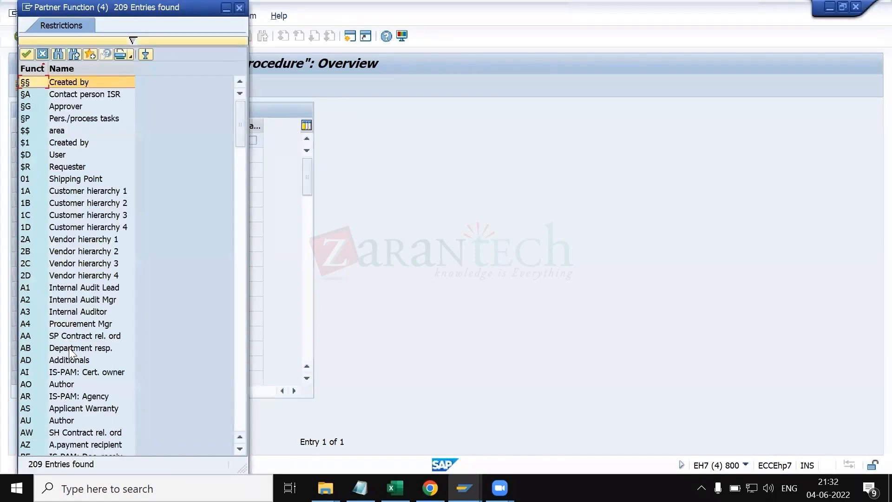
pyautogui.scroll(-7, 64, 374)
pyautogui.scroll(-4, 52, 373)
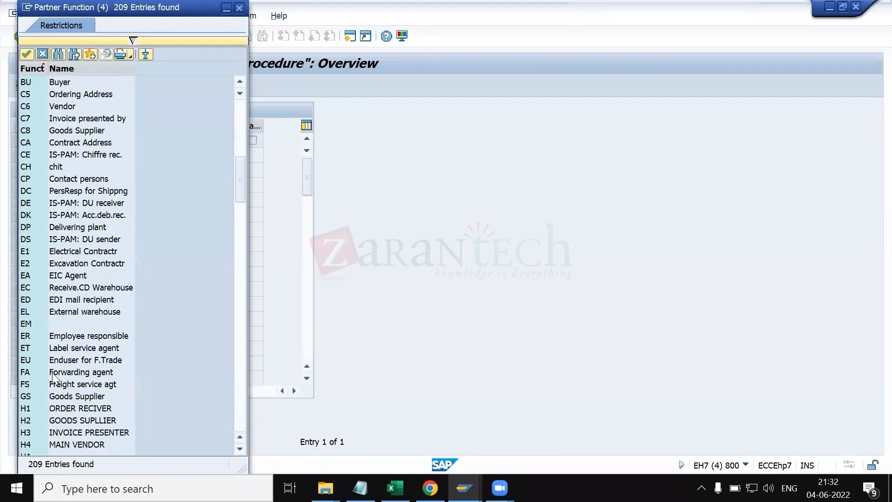
pyautogui.doubleClick(57, 400)
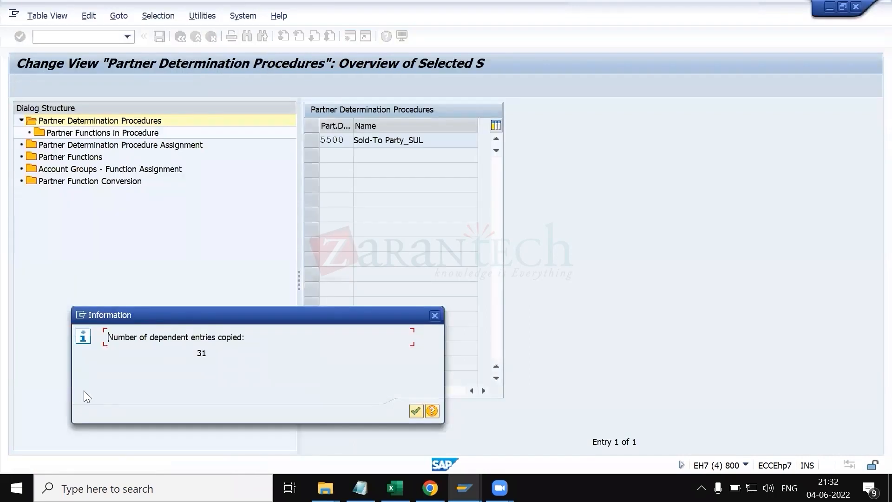
pyautogui.press('Return')
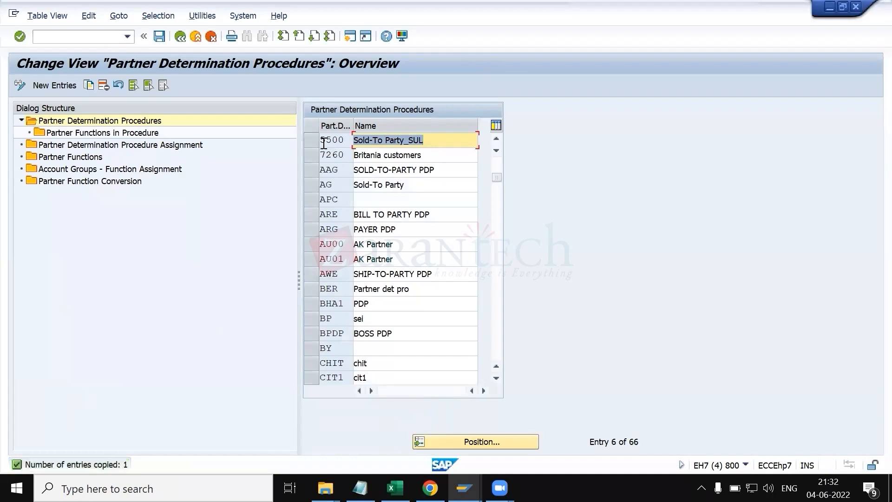
# Step: In KT.xlsx, enter 'PARTNER DETERMINATION PROC - 5500' in cell E25
pyautogui.click(395, 488)
pyautogui.click(229, 406)
pyautogui.write('PA')
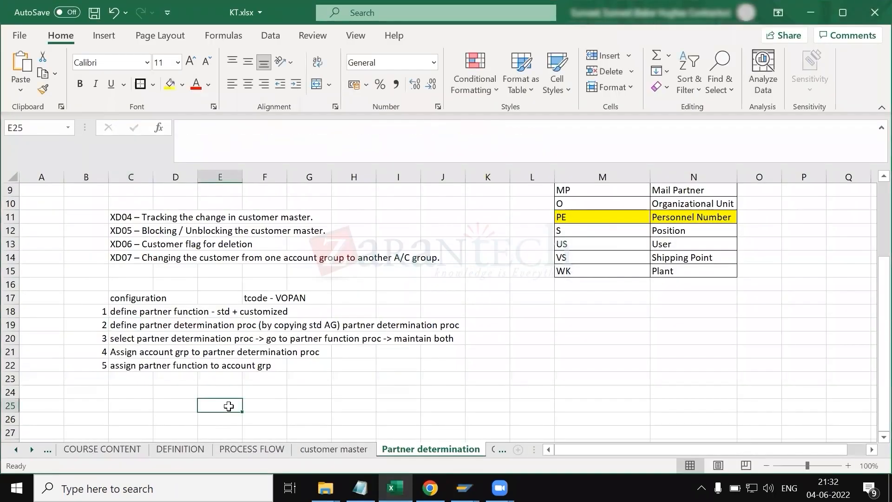
pyautogui.write('RTNER DETER')
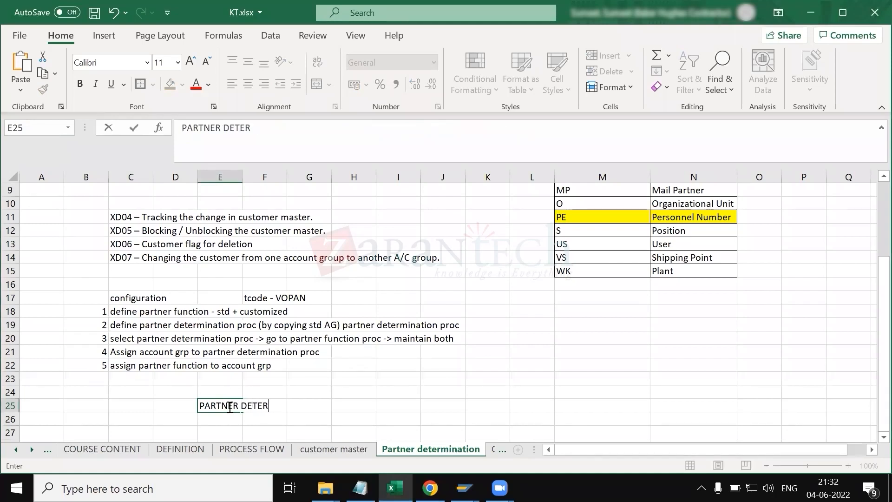
pyautogui.write('MINATION PRO')
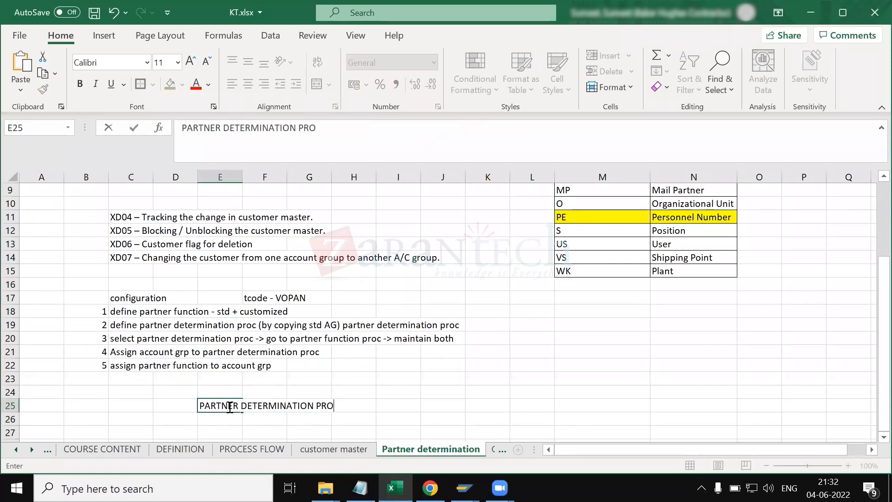
pyautogui.write('C - 5500')
pyautogui.press('Return')
# Step: Check the partner functions on the Partners tab of standard order 15714's item data
pyautogui.hotkey('alt', 'Tab')
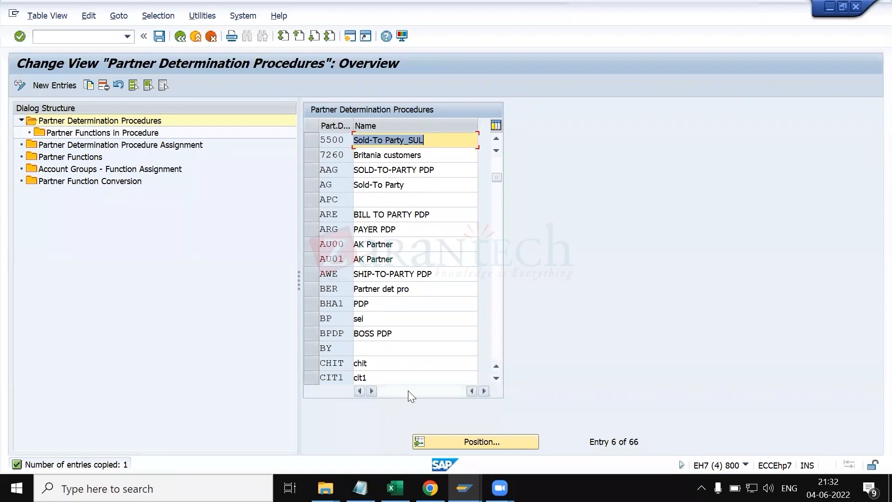
pyautogui.click(463, 488)
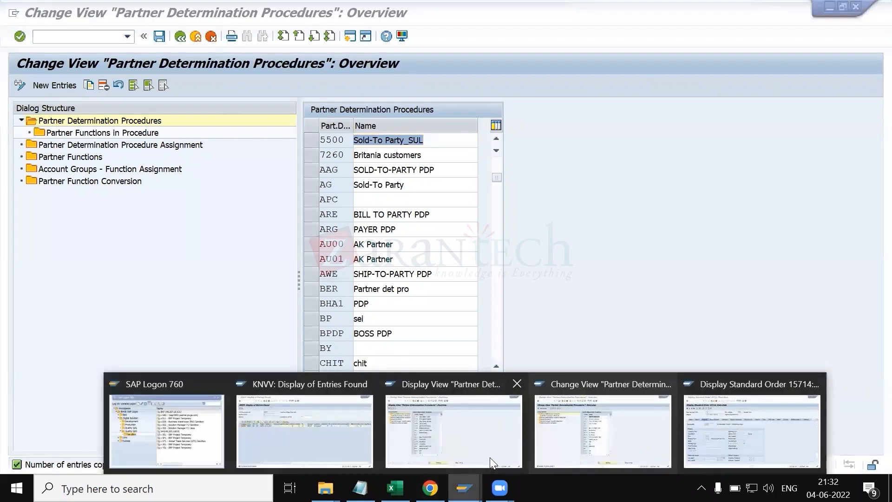
pyautogui.click(728, 440)
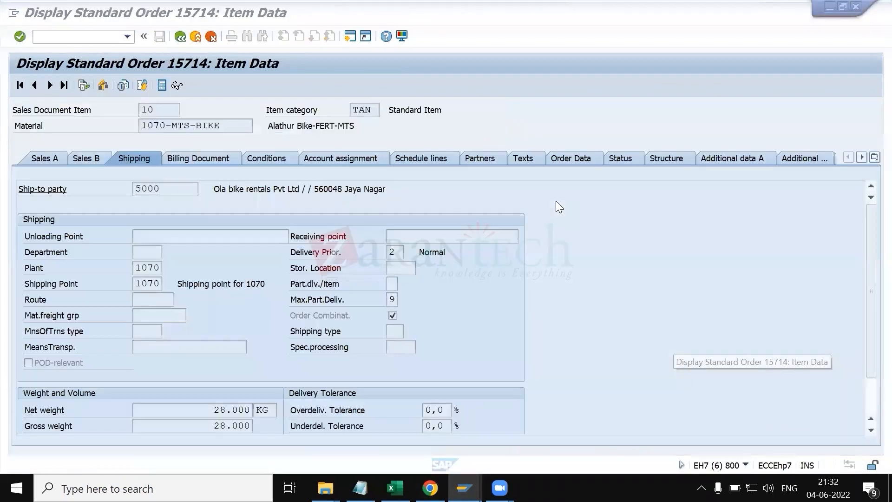
pyautogui.click(486, 157)
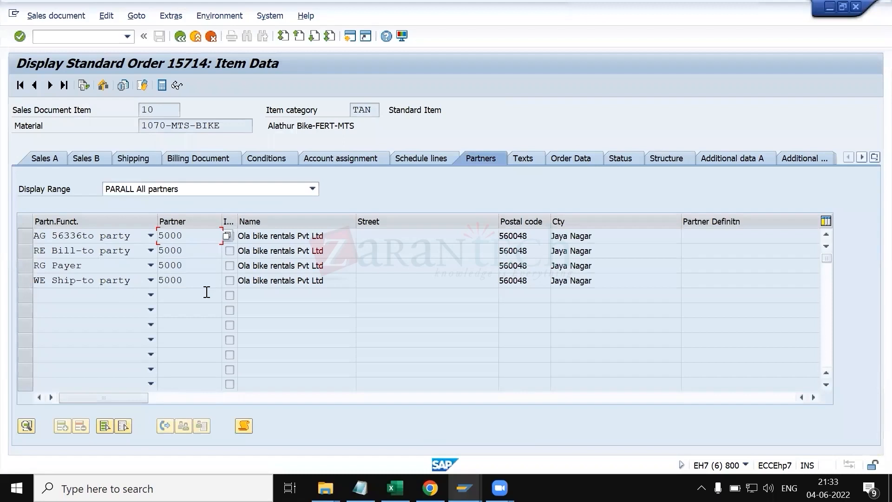
pyautogui.click(388, 285)
pyautogui.hotkey('alt', 'Tab')
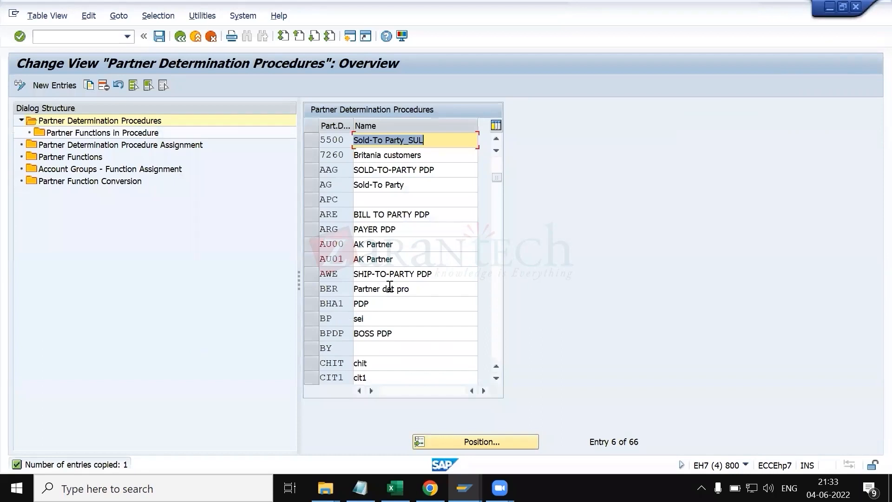
# Step: Select procedure 5500 and open its partner functions in procedure, after rereading the configuration step notes in KT.xlsx
pyautogui.click(313, 144)
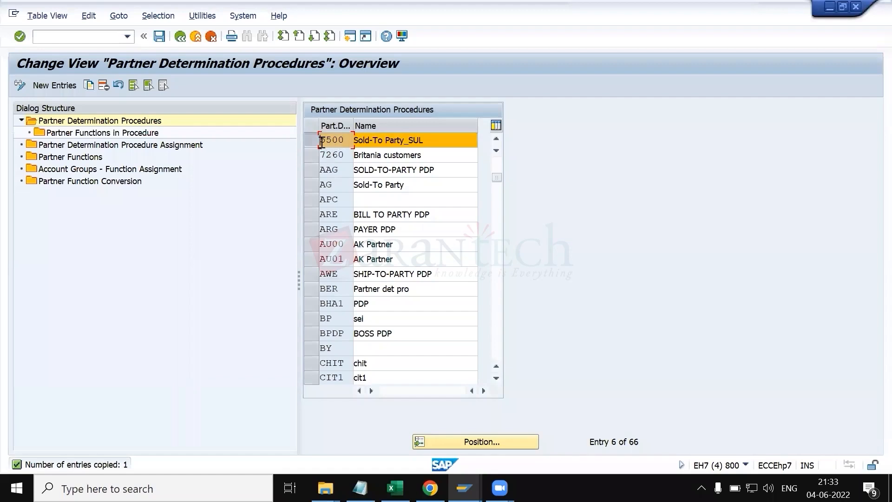
pyautogui.click(396, 488)
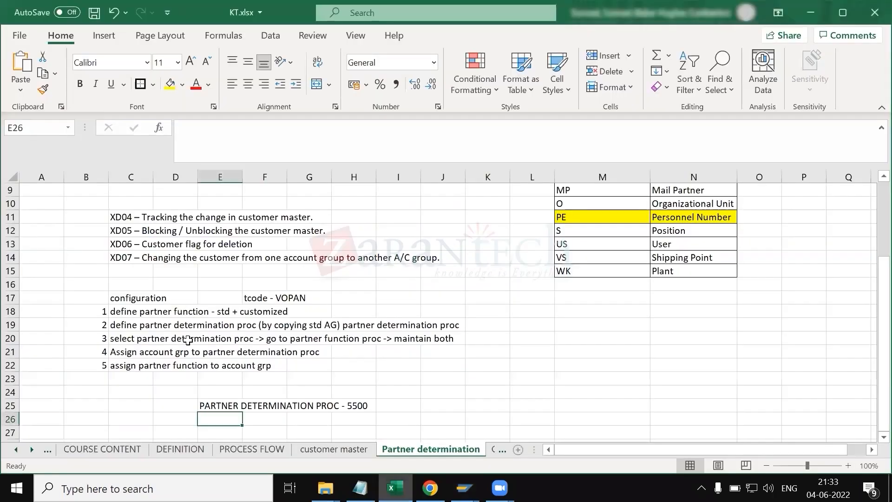
pyautogui.click(123, 327)
pyautogui.click(125, 339)
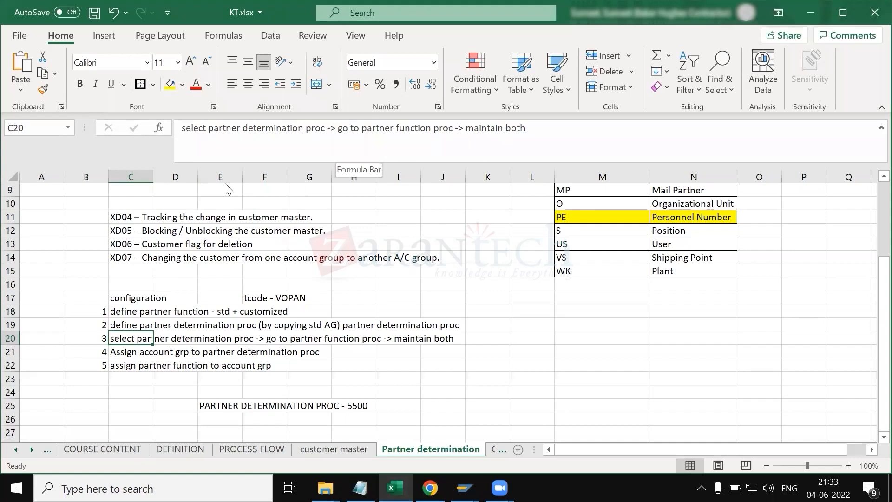
pyautogui.hotkey('alt', 'Tab')
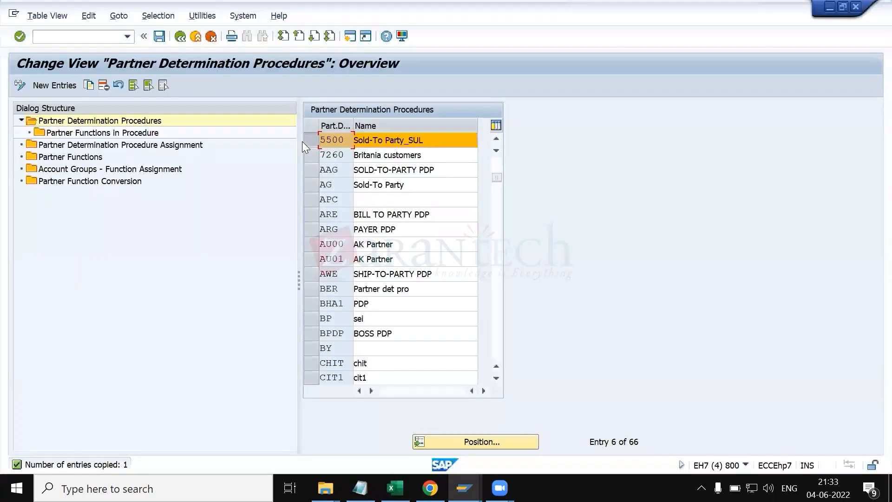
pyautogui.doubleClick(103, 133)
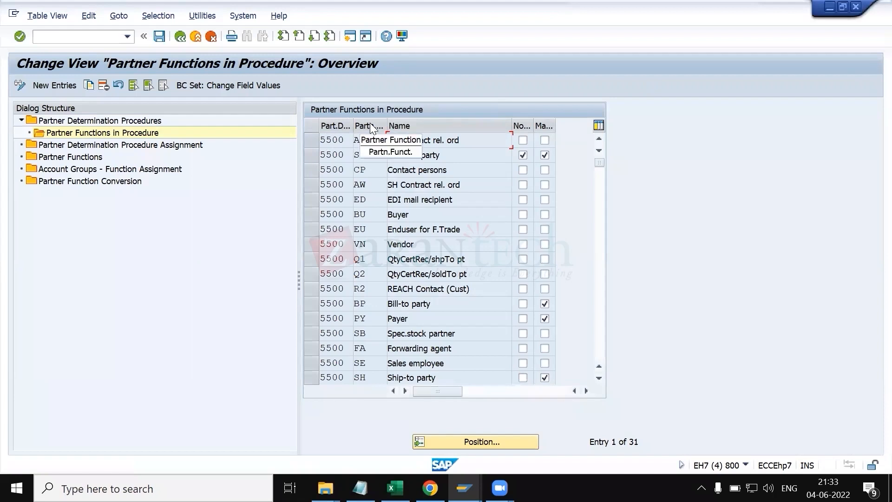
# Step: Examine the partner function value list for the first entry of procedure 5500
pyautogui.click(375, 140)
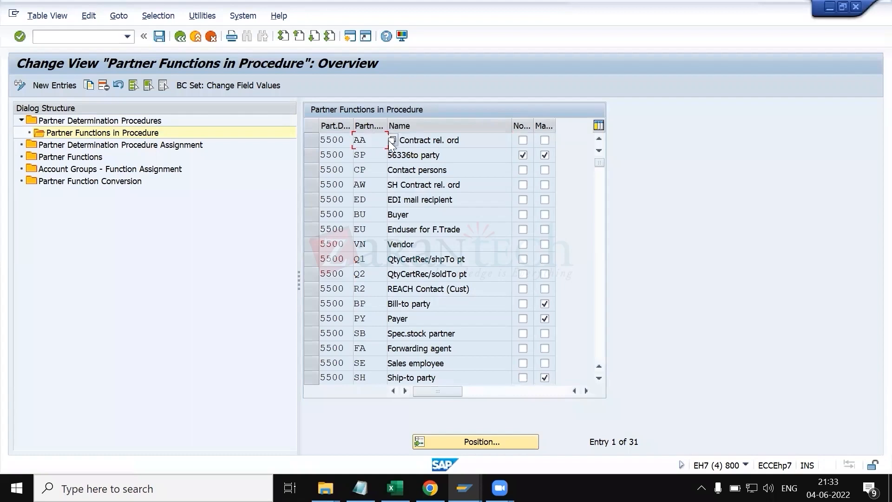
pyautogui.click(394, 141)
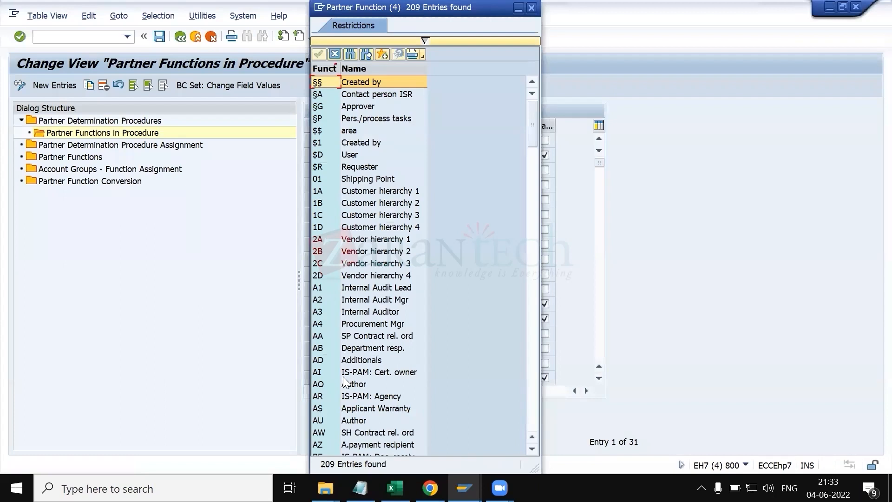
pyautogui.click(349, 335)
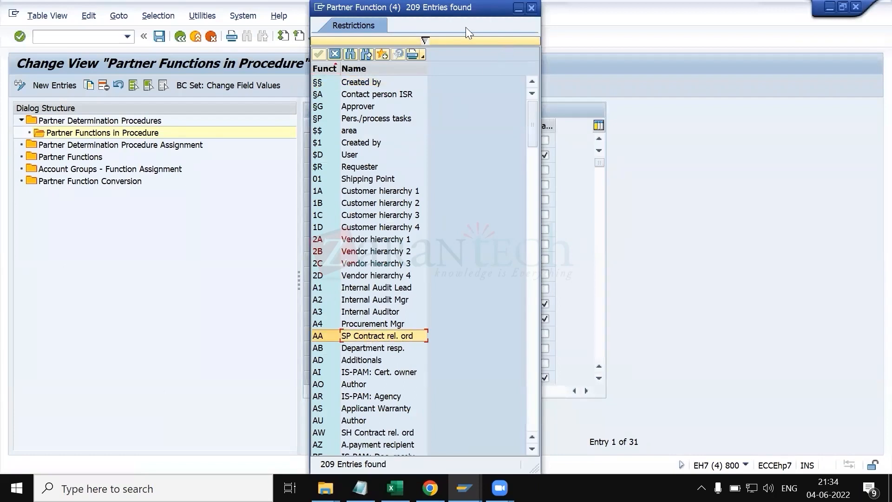
pyautogui.moveTo(469, 7); pyautogui.dragTo(308, 112)
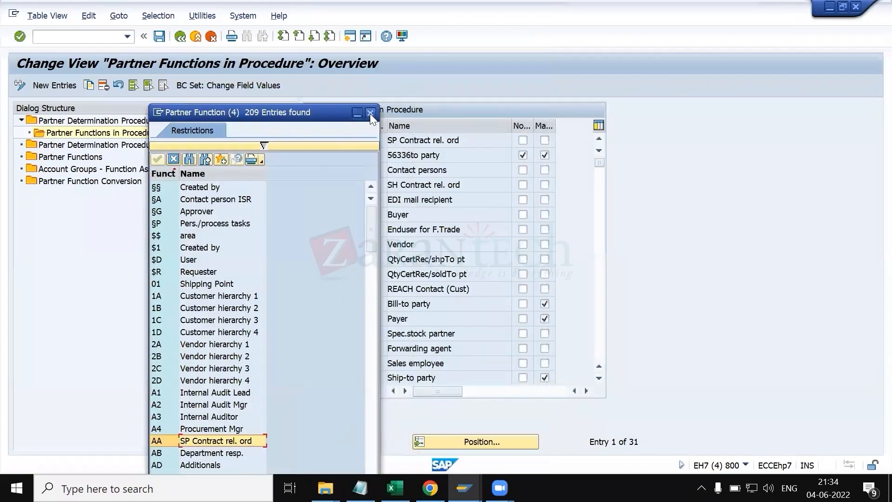
pyautogui.click(370, 113)
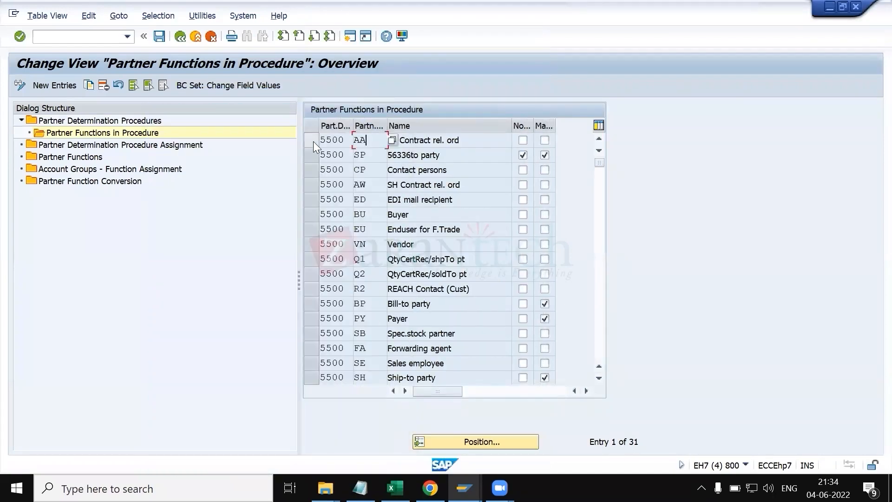
# Step: Delete the unneeded partner functions AA, AW, ED, BU, EU, VN, Q1, Q2, R2, FA, GS, WP and XA through ZC from procedure 5500
pyautogui.click(312, 141)
pyautogui.click(103, 85)
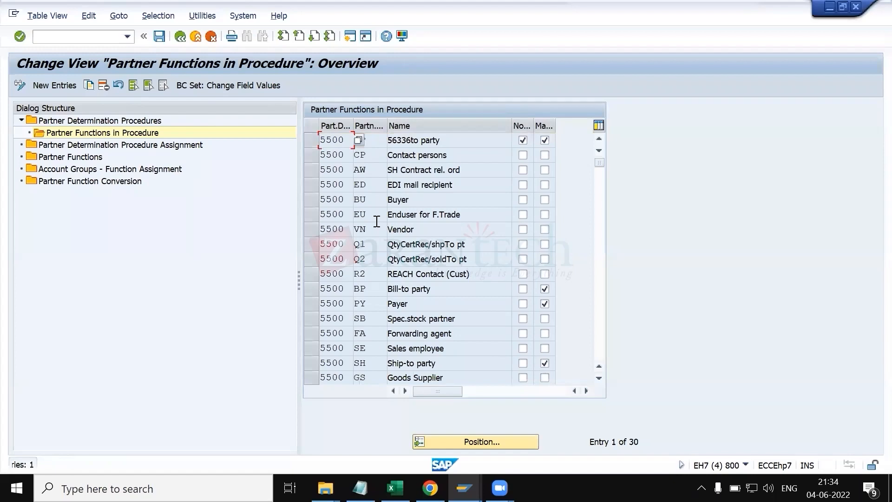
pyautogui.click(313, 172)
pyautogui.click(441, 168)
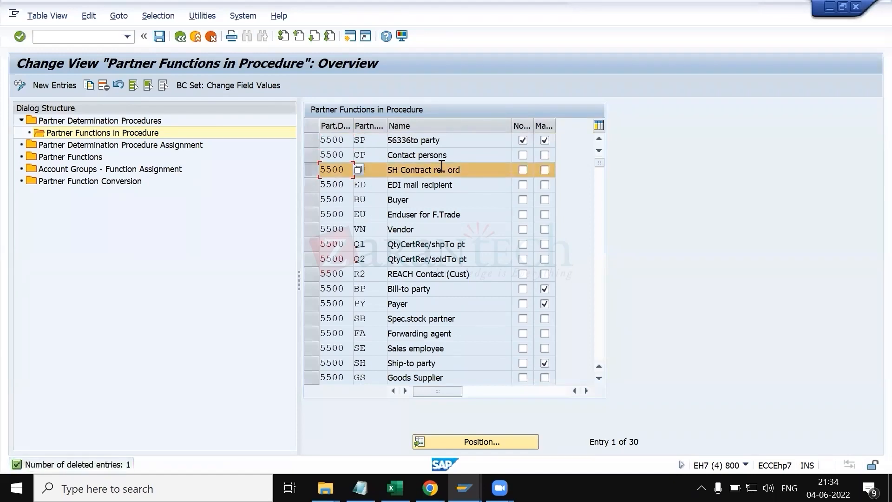
pyautogui.click(312, 184)
pyautogui.click(312, 195)
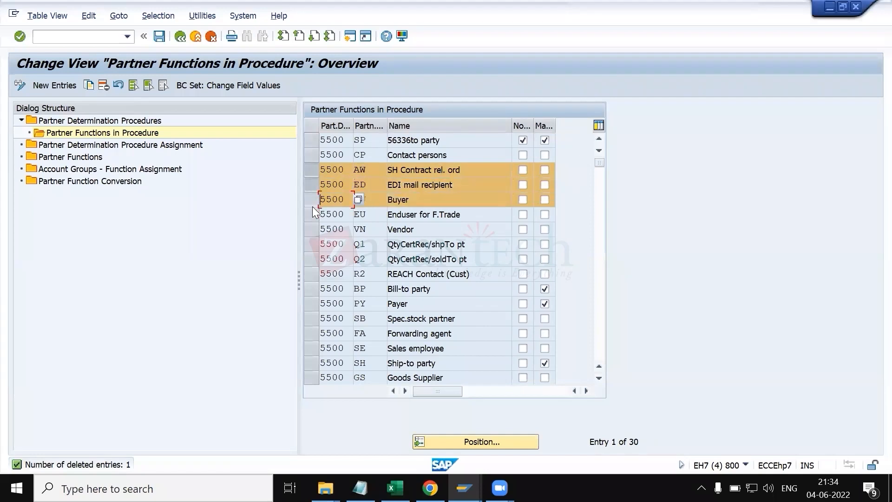
pyautogui.click(313, 210)
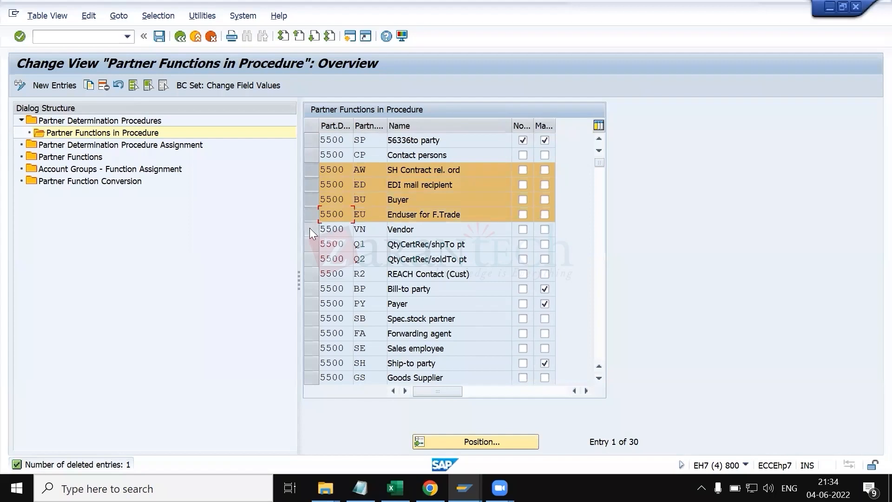
pyautogui.click(310, 228)
pyautogui.click(313, 244)
pyautogui.click(311, 259)
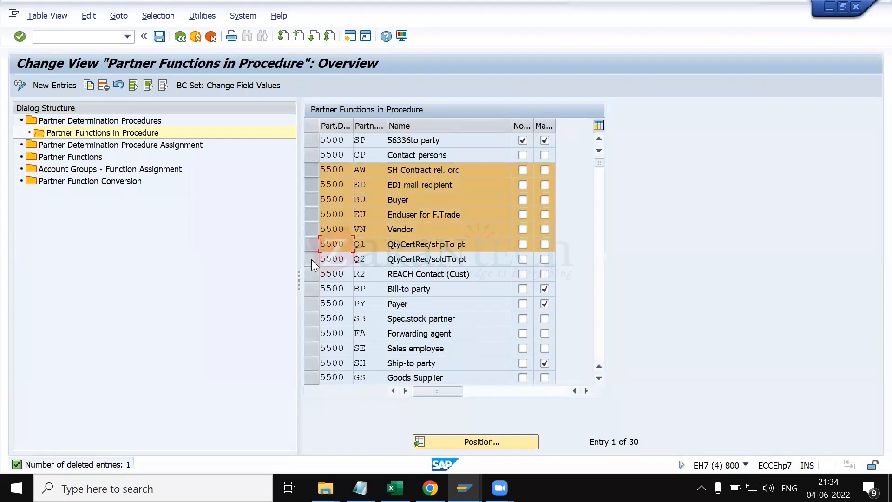
pyautogui.click(315, 272)
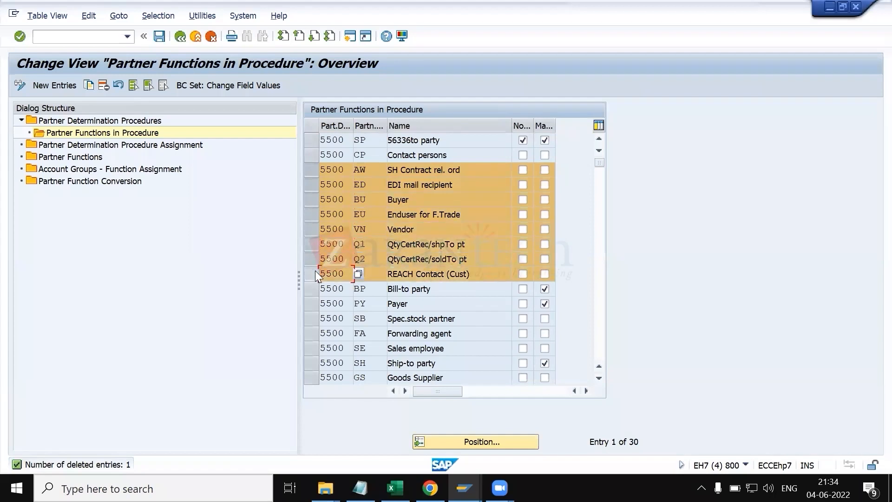
pyautogui.click(317, 332)
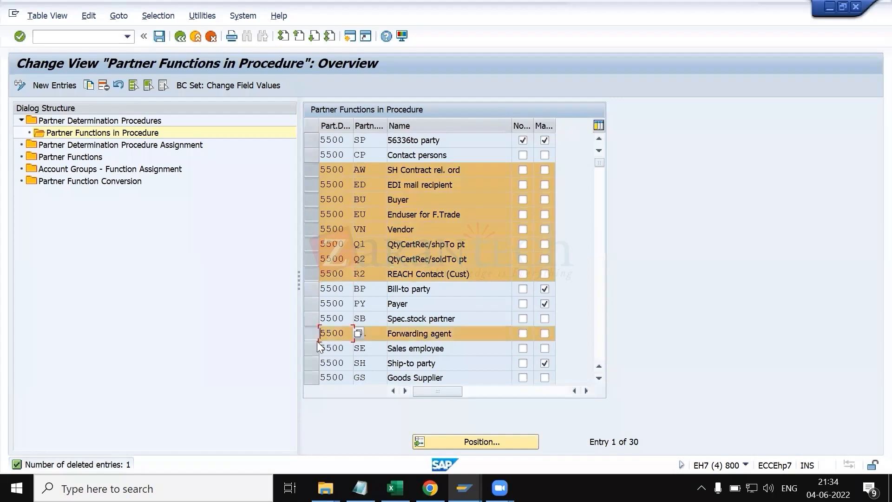
pyautogui.click(316, 376)
pyautogui.scroll(-3, 365, 302)
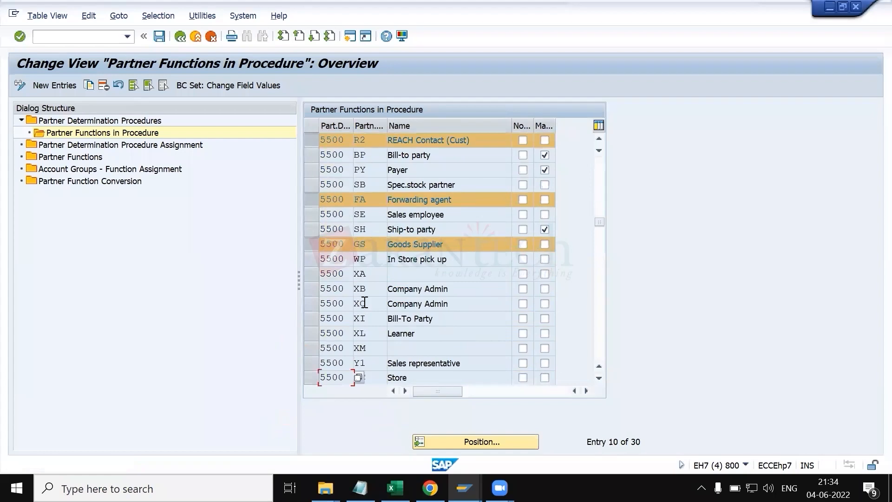
pyautogui.click(316, 262)
pyautogui.click(316, 273)
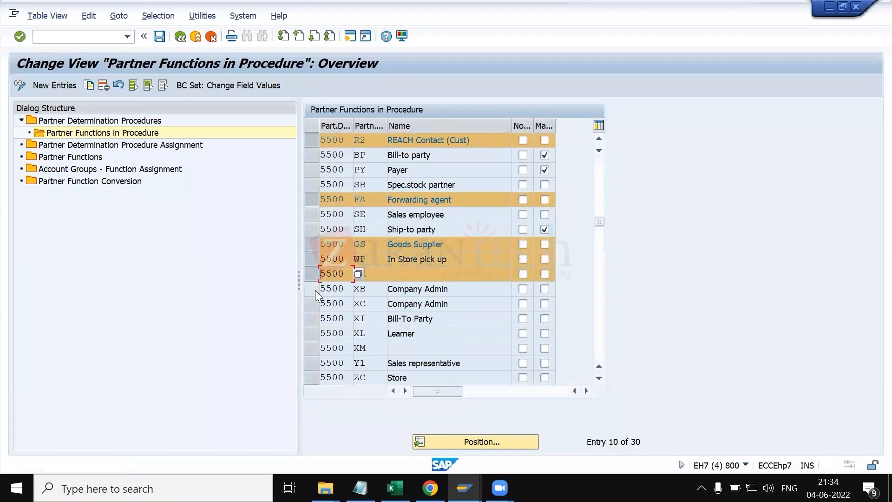
pyautogui.click(314, 288)
pyautogui.click(313, 304)
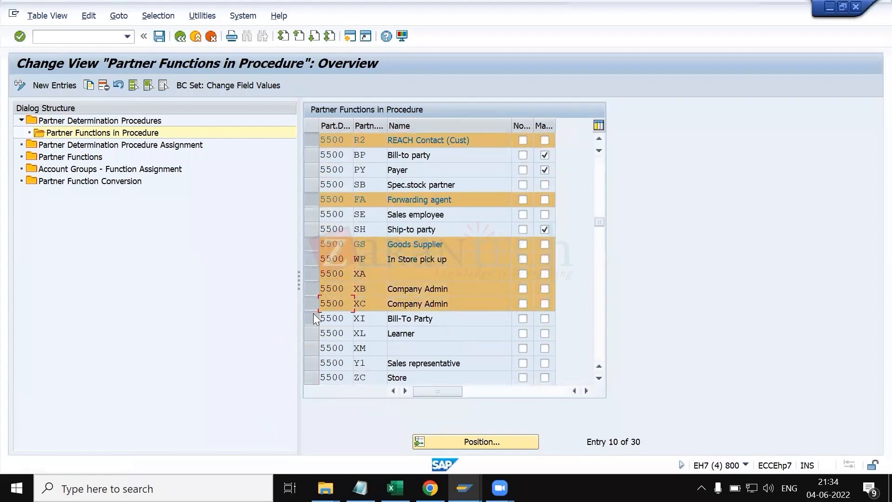
pyautogui.click(313, 317)
pyautogui.click(312, 332)
pyautogui.click(314, 347)
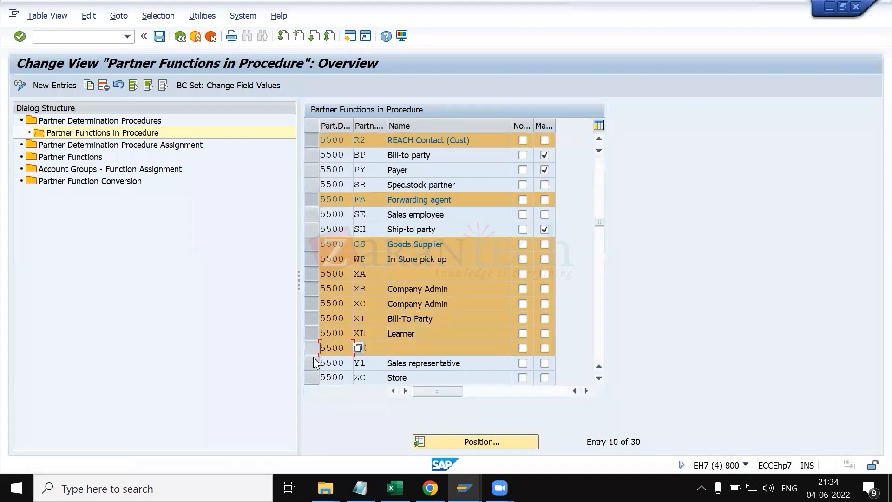
pyautogui.click(314, 360)
pyautogui.click(314, 376)
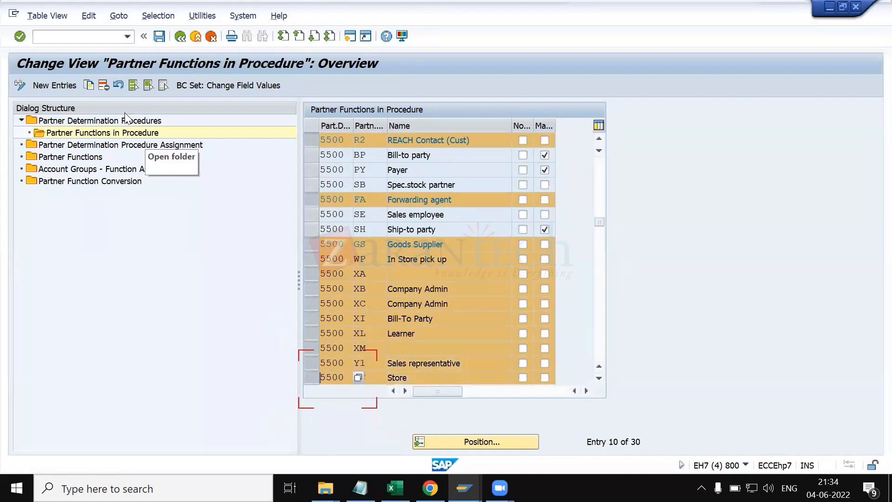
pyautogui.click(104, 87)
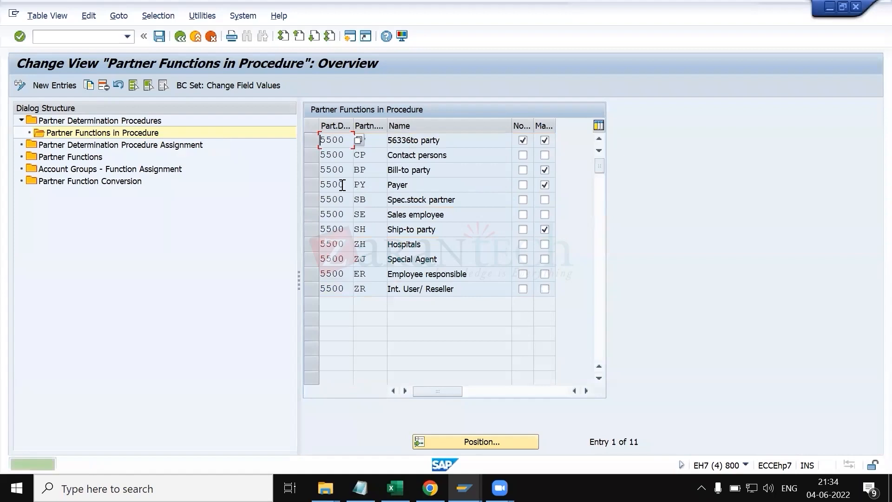
# Step: Delete partner functions ZH, ZJ, ER and ZR from procedure 5500
pyautogui.click(316, 288)
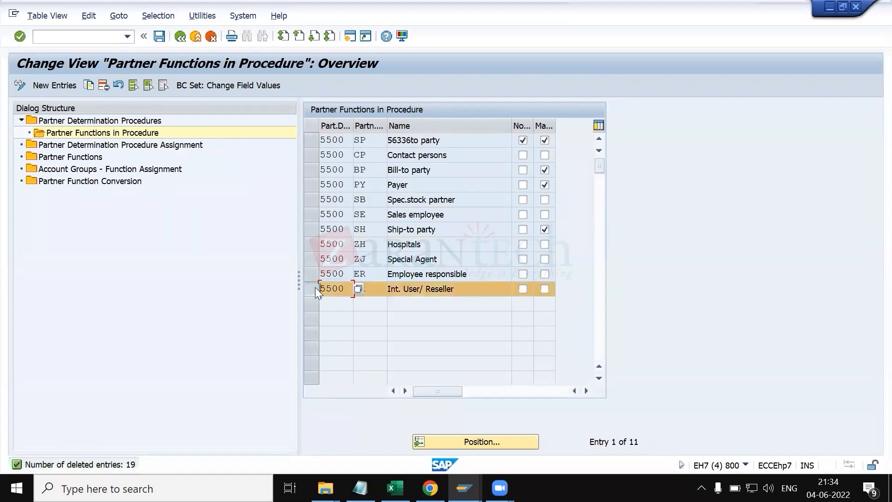
pyautogui.click(311, 275)
pyautogui.click(312, 259)
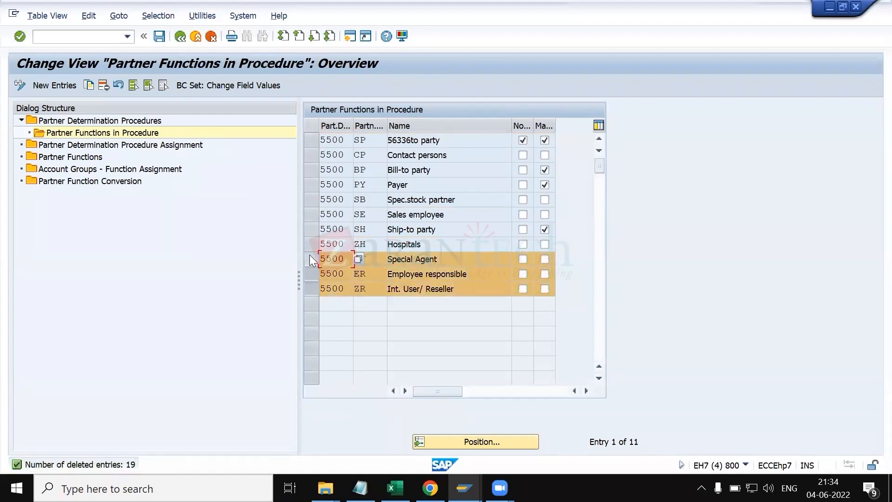
pyautogui.click(309, 244)
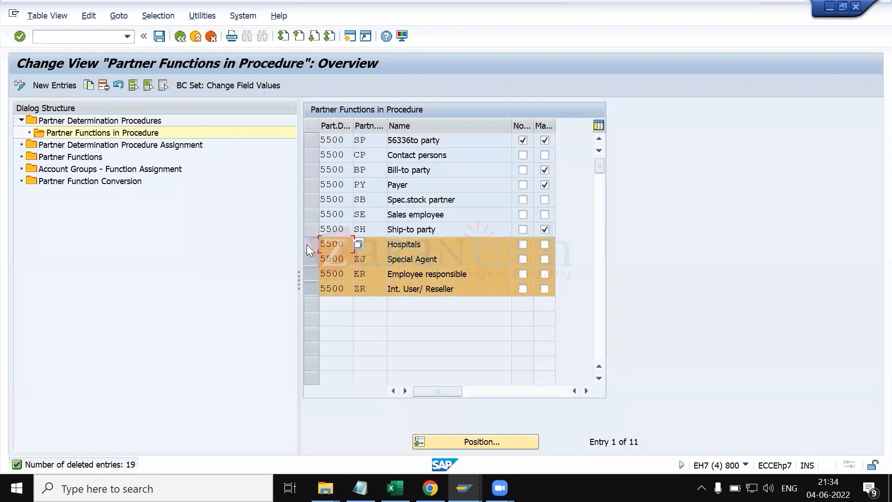
pyautogui.click(103, 85)
pyautogui.click(424, 184)
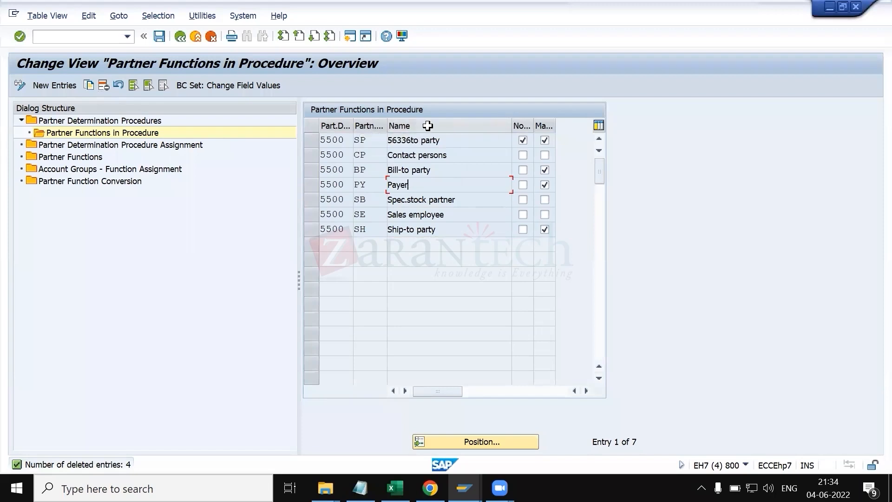
# Step: Resize the Name, Not Modifiable and Mandatory Function columns of the partner function table to read their headers
pyautogui.moveTo(511, 121); pyautogui.dragTo(433, 122)
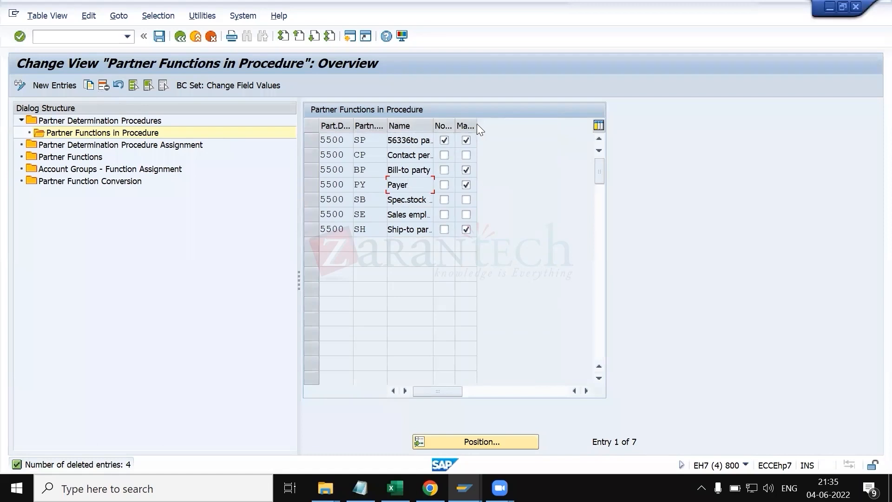
pyautogui.moveTo(477, 125); pyautogui.dragTo(550, 125)
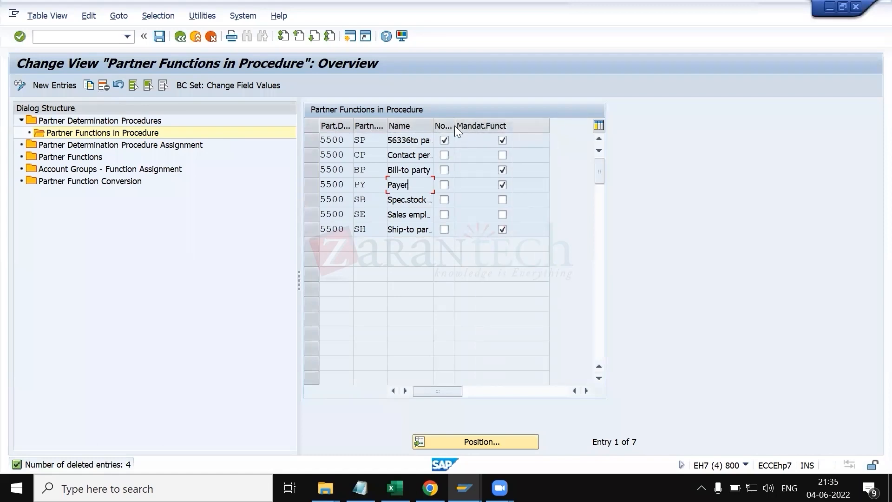
pyautogui.moveTo(453, 123); pyautogui.dragTo(509, 125)
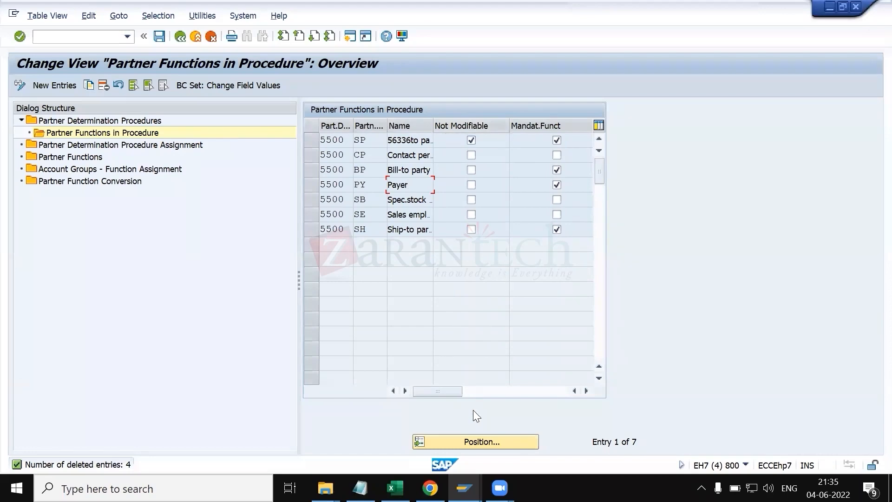
# Step: Return to standard order 15714 and reopen it in change mode to review its sold-to and ship-to parties
pyautogui.click(465, 488)
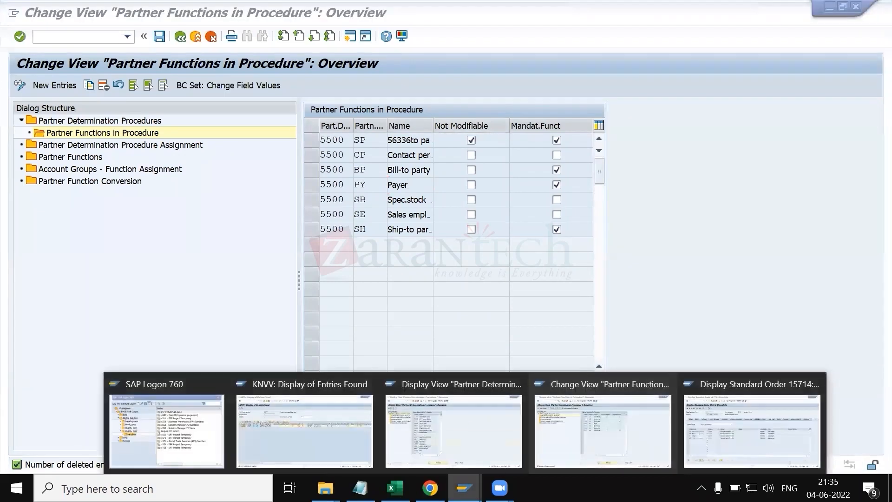
pyautogui.click(710, 411)
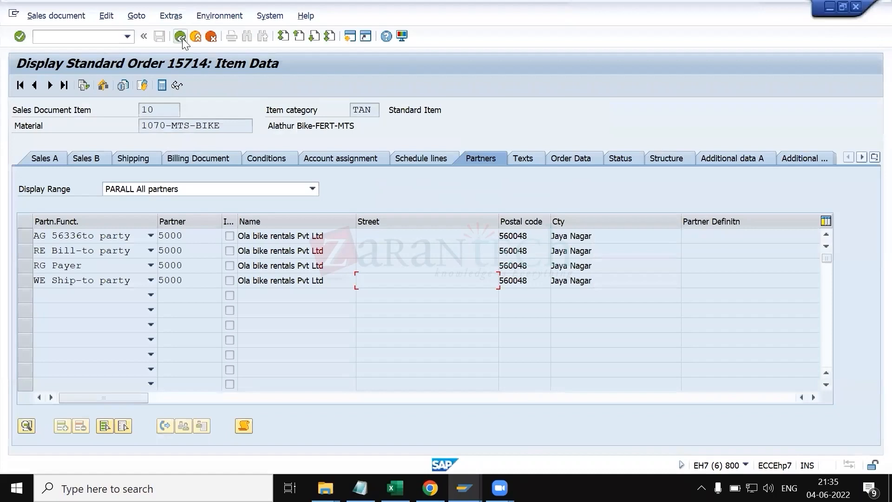
pyautogui.click(180, 37)
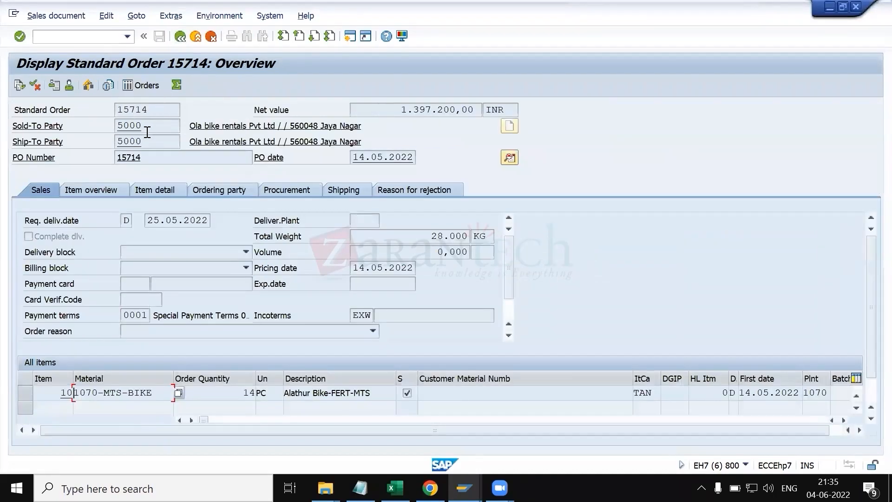
pyautogui.moveTo(145, 127); pyautogui.dragTo(113, 125)
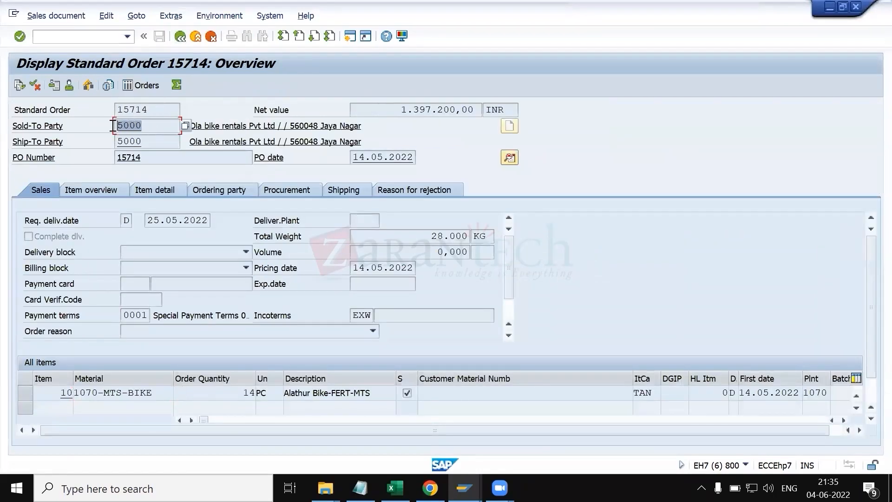
pyautogui.click(56, 15)
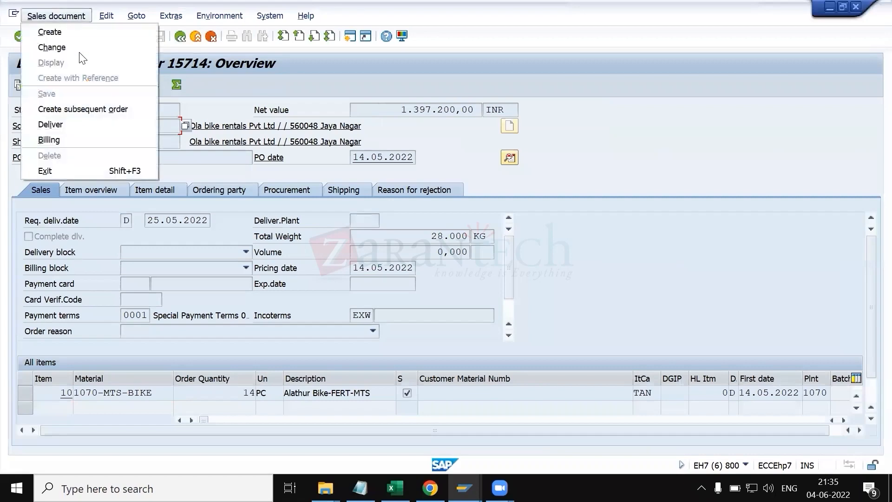
pyautogui.click(75, 48)
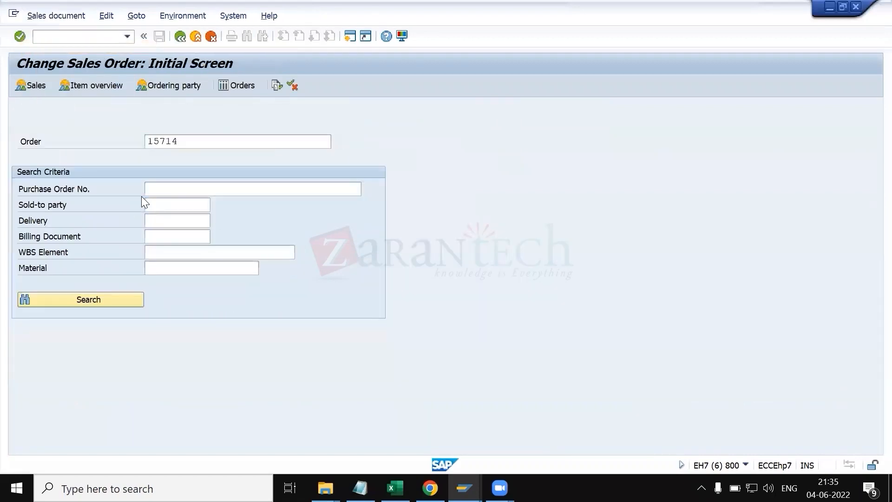
pyautogui.press('Return')
pyautogui.press('Return')
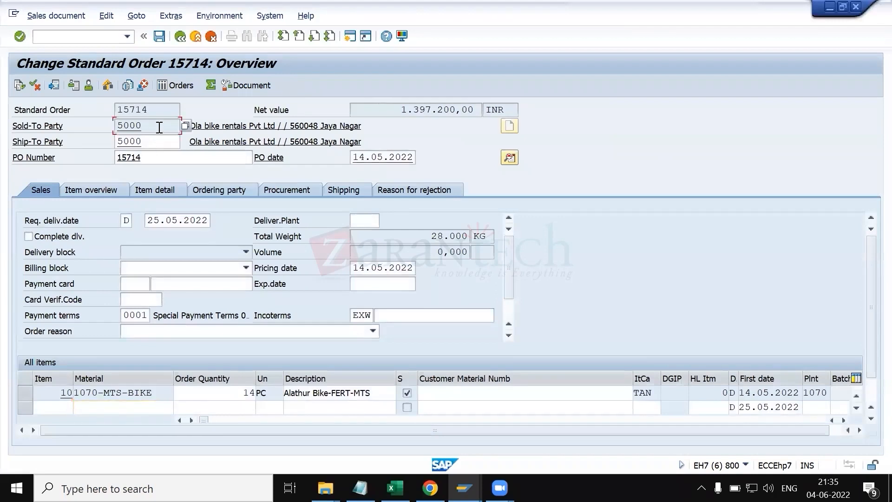
pyautogui.click(162, 142)
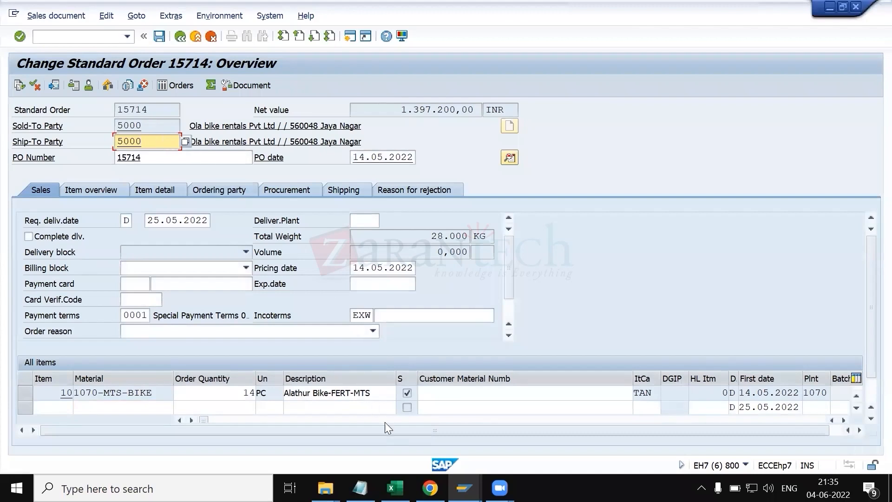
# Step: Start creating a new sales order in a separate session with transaction VA01
pyautogui.click(464, 488)
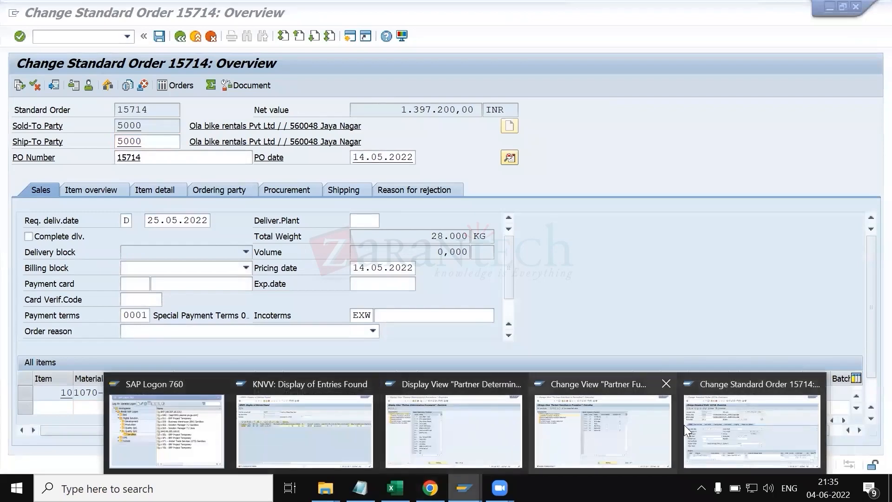
pyautogui.click(635, 417)
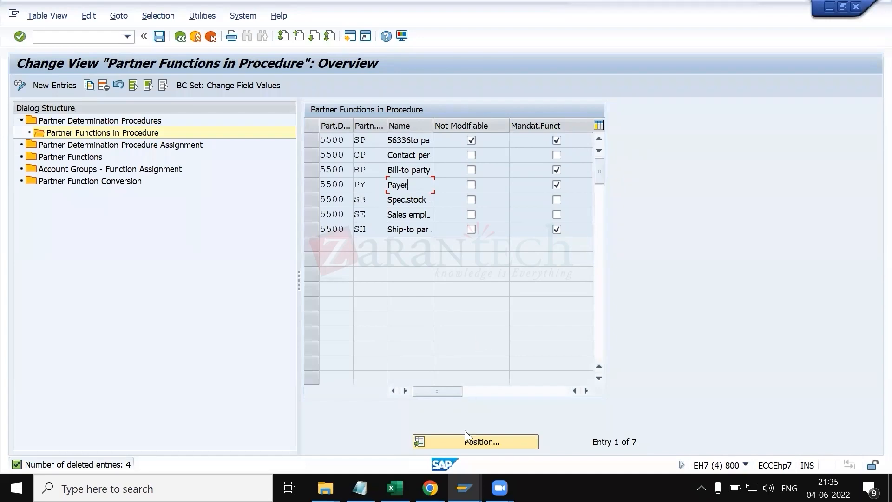
pyautogui.click(464, 488)
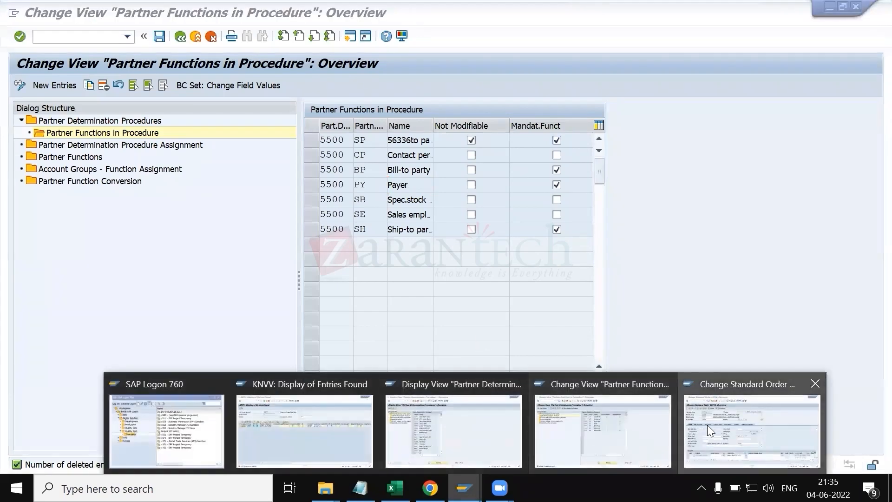
pyautogui.click(707, 425)
pyautogui.click(74, 40)
pyautogui.write('/OVA03')
pyautogui.press('Return')
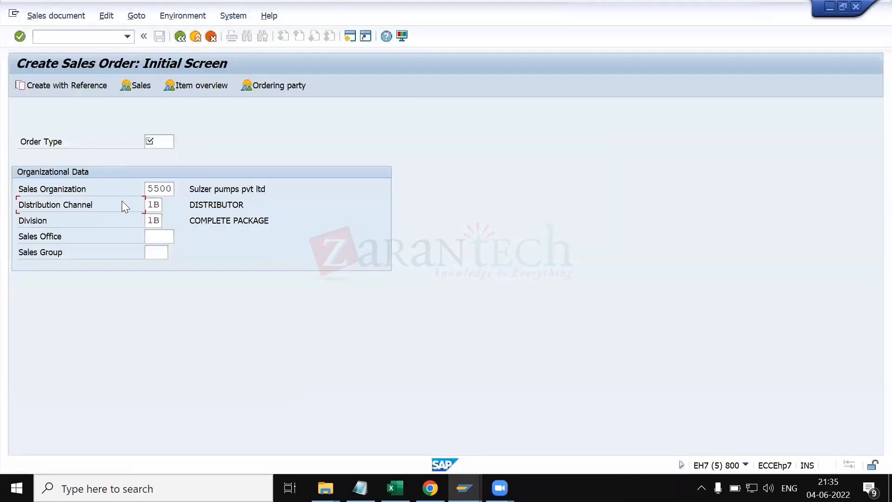
# Step: Choose order type OR on the initial screen to open a new standard order
pyautogui.click(173, 142)
pyautogui.write('OR')
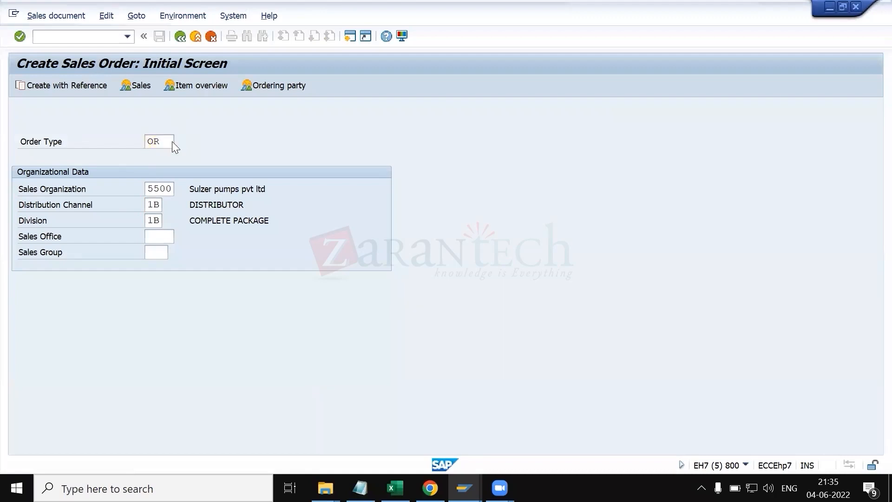
pyautogui.press('Return')
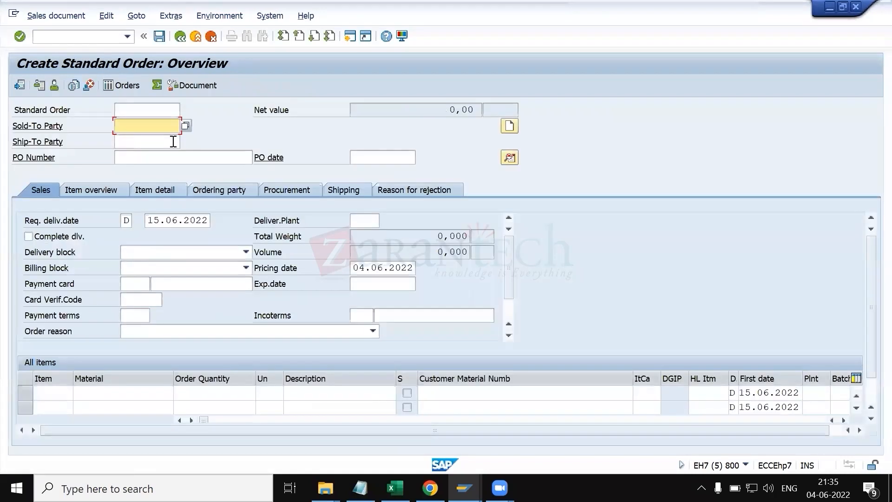
# Step: Enter PO number TEST1 and PO date 01.05.2022 without any sold-to or ship-to party, and confirm
pyautogui.click(147, 141)
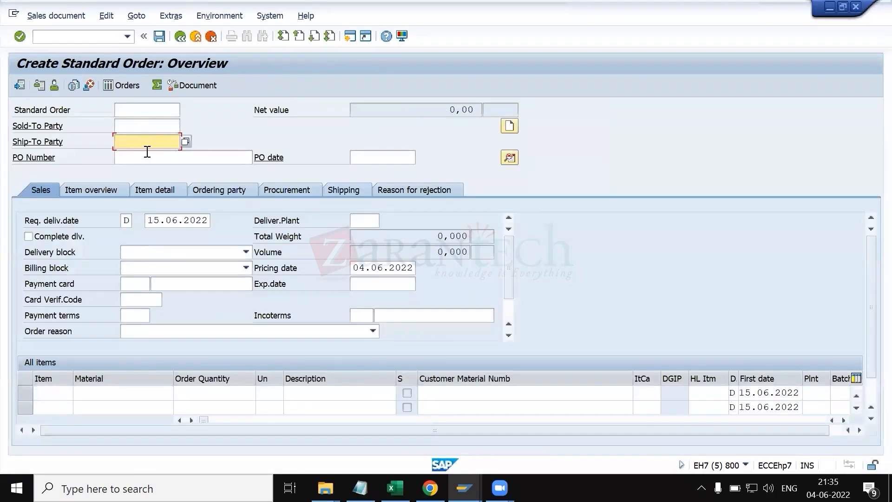
pyautogui.click(148, 158)
pyautogui.press('Down')
pyautogui.press('Down')
pyautogui.press('Return')
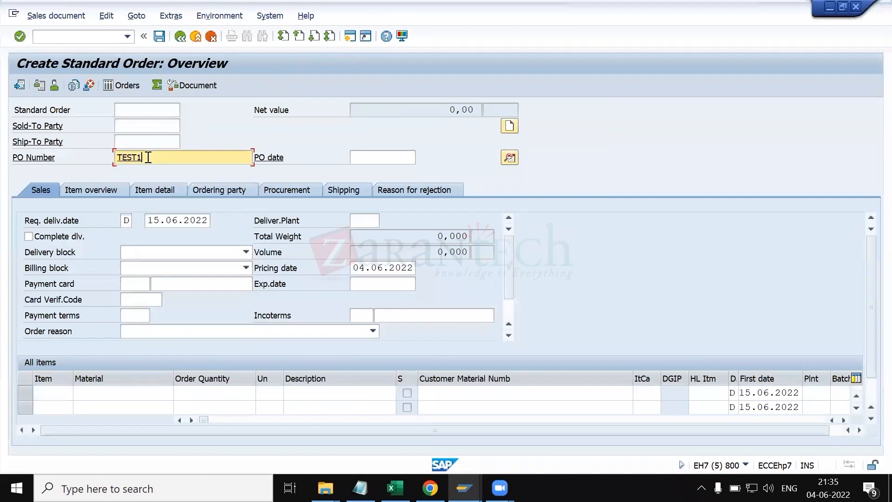
pyautogui.press('Tab')
pyautogui.press('Down')
pyautogui.press('Down')
pyautogui.press('Return')
pyautogui.press('Return')
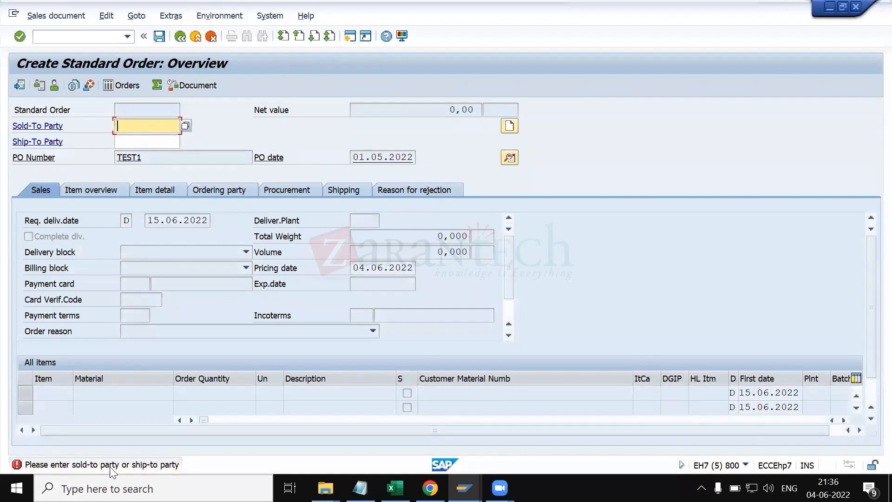
# Step: Open the long text of the status message, then return to procedure 5500's partner function list
pyautogui.doubleClick(113, 466)
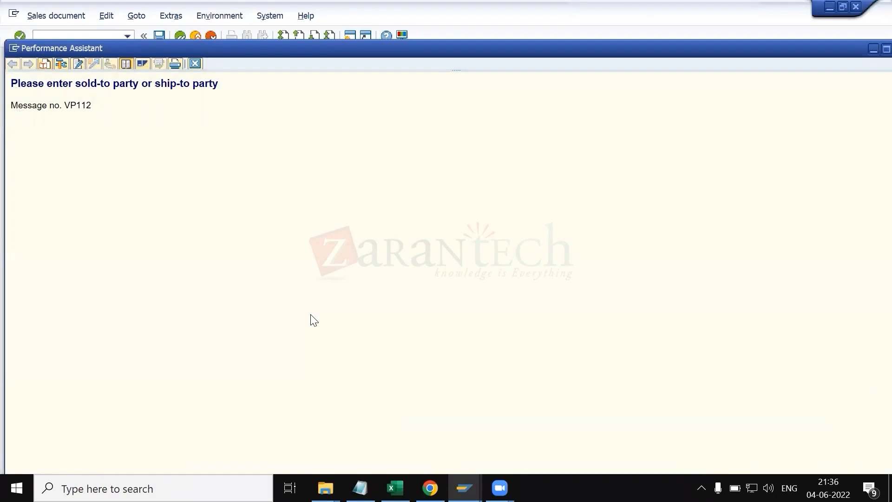
pyautogui.hotkey('alt', 'Tab')
pyautogui.hotkey('alt', 'Tab')
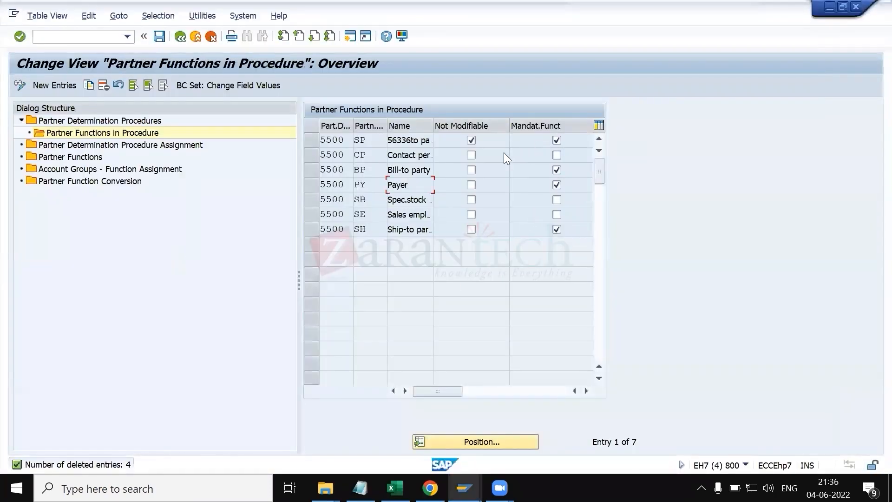
pyautogui.click(379, 136)
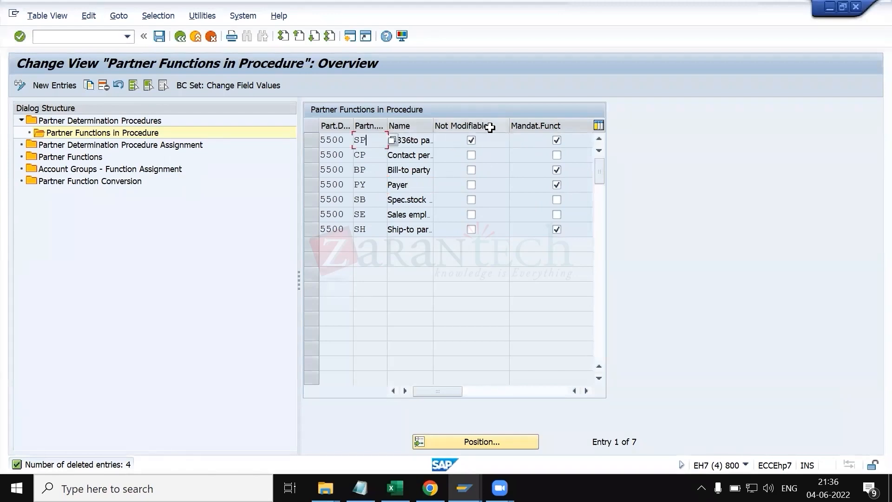
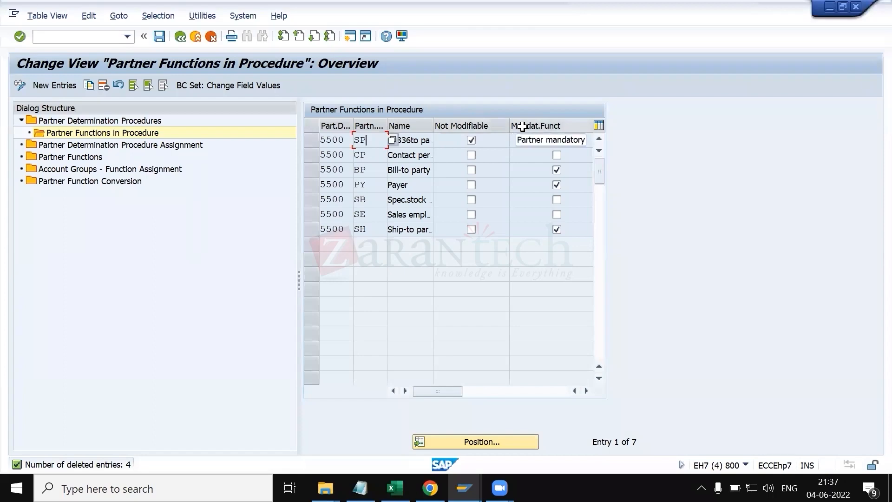
# Step: In KT.xlsx, append "(Not modifieble , mandatory" to the configuration step 3 note in cell C20
pyautogui.click(394, 488)
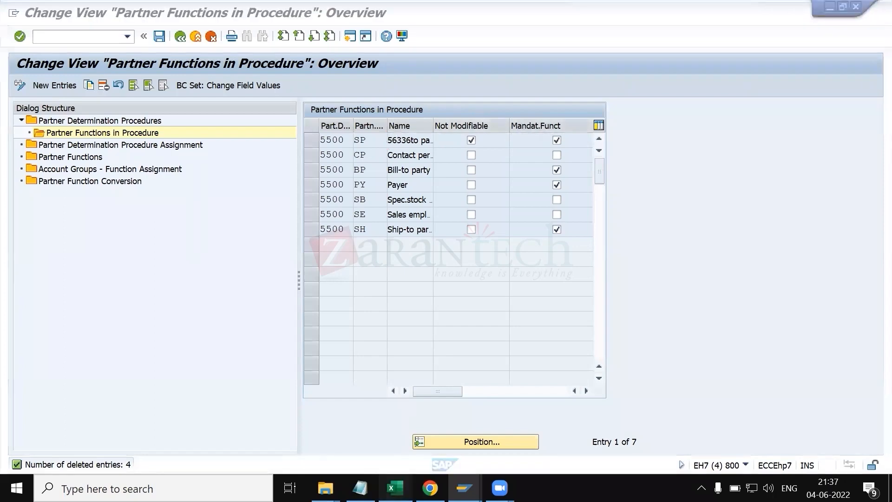
pyautogui.click(95, 338)
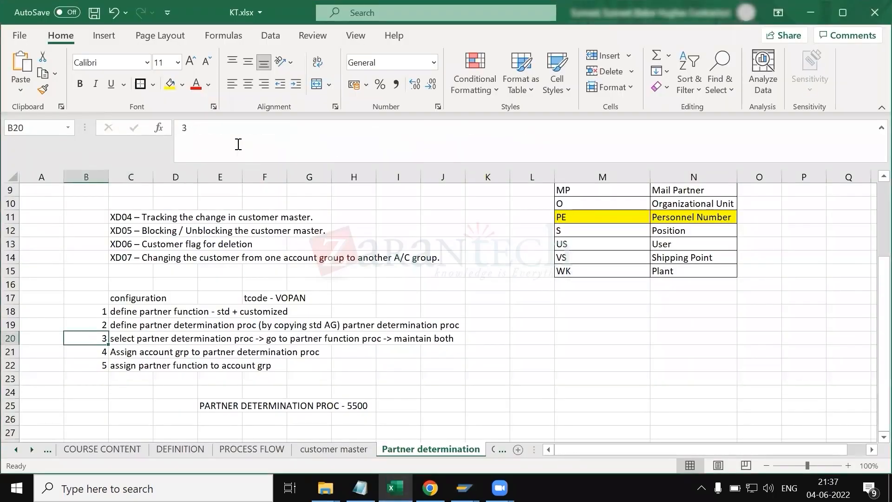
pyautogui.click(129, 338)
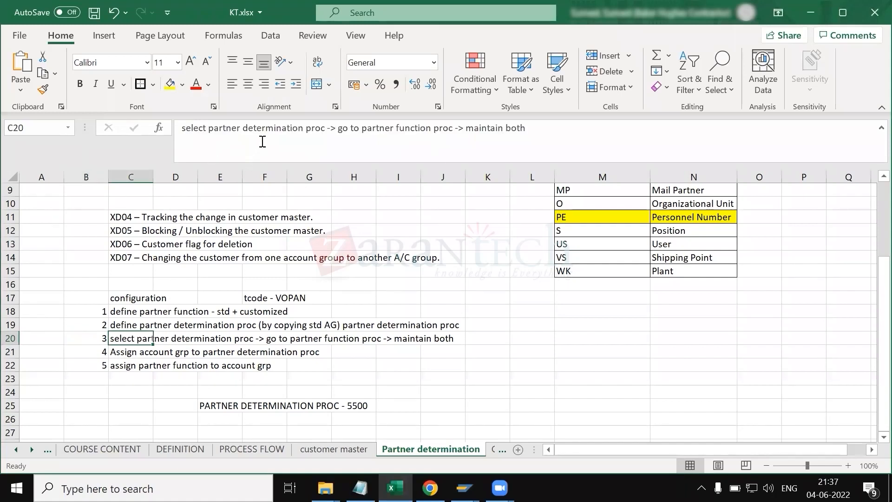
pyautogui.moveTo(337, 127); pyautogui.dragTo(457, 124)
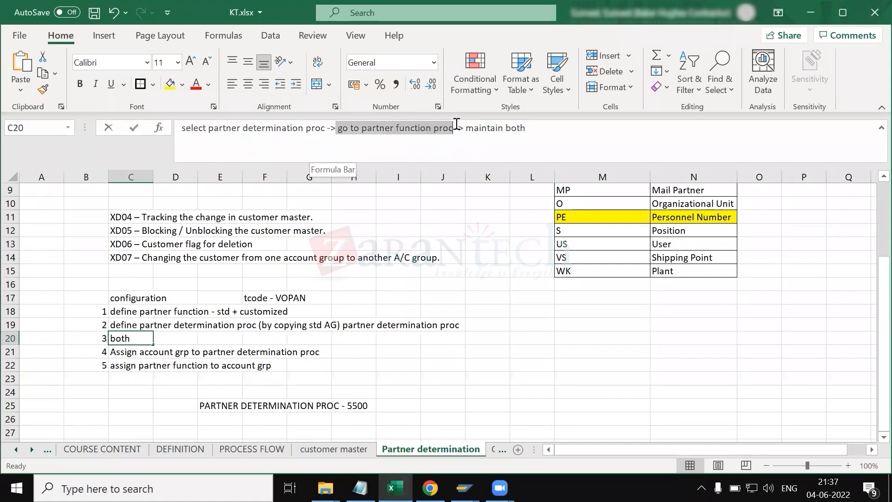
pyautogui.click(509, 129)
pyautogui.moveTo(509, 129); pyautogui.dragTo(519, 136)
pyautogui.click(532, 137)
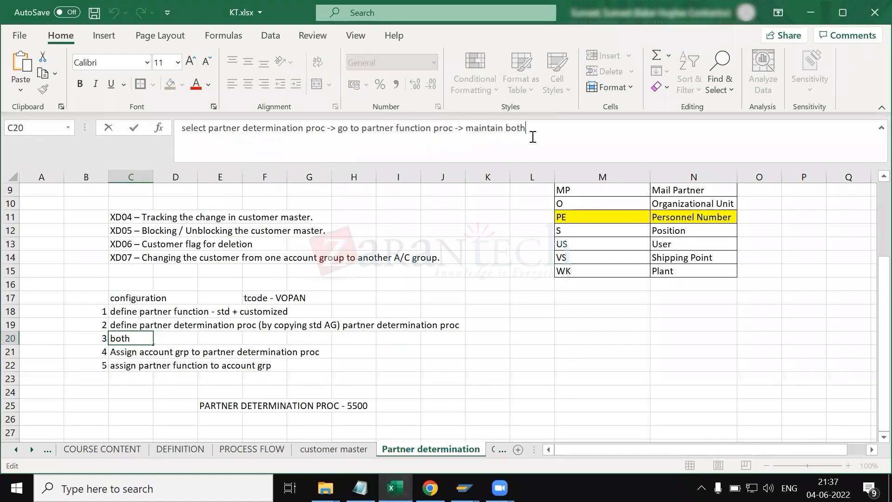
pyautogui.write('(NO')
pyautogui.press('BackSpace')
pyautogui.write('ot modifieble , mandaot')
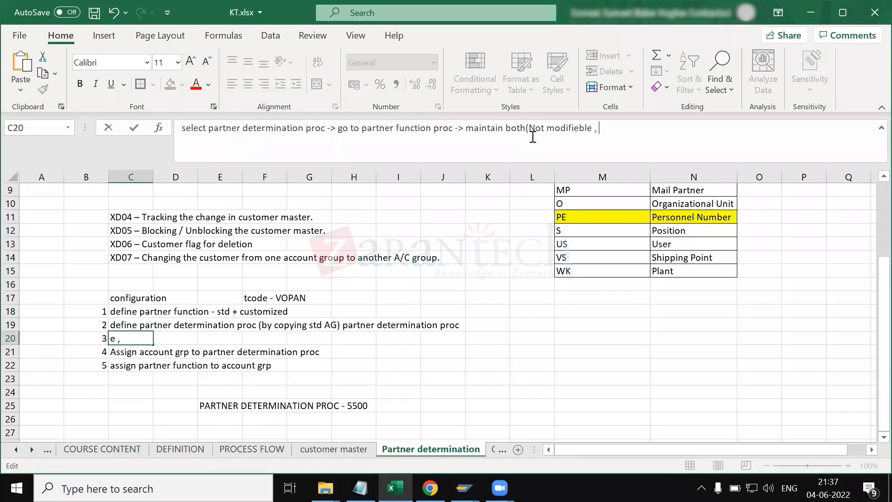
pyautogui.press('BackSpace')
pyautogui.press('BackSpace')
pyautogui.write('tory')
pyautogui.press('Return')
pyautogui.hotkey('alt', 'Tab')
pyautogui.press('Escape')
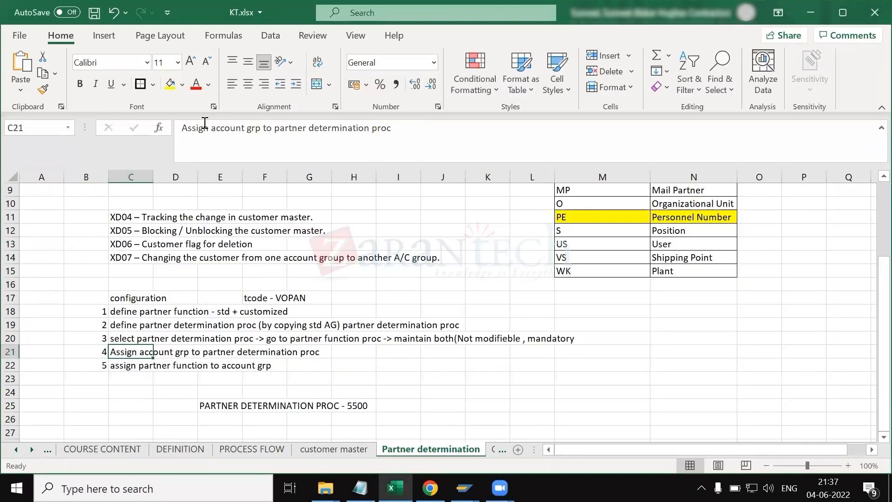
pyautogui.moveTo(400, 126); pyautogui.dragTo(182, 127)
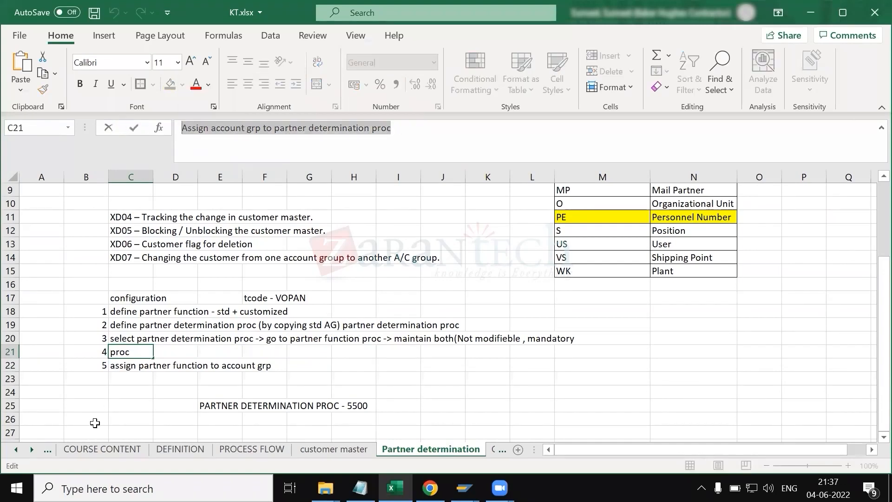
pyautogui.click(95, 423)
pyautogui.click(99, 367)
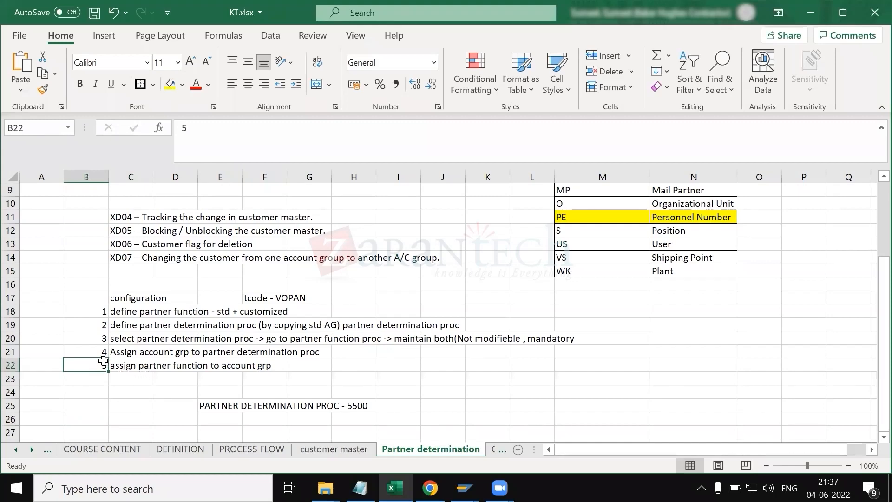
pyautogui.moveTo(96, 353); pyautogui.dragTo(92, 369)
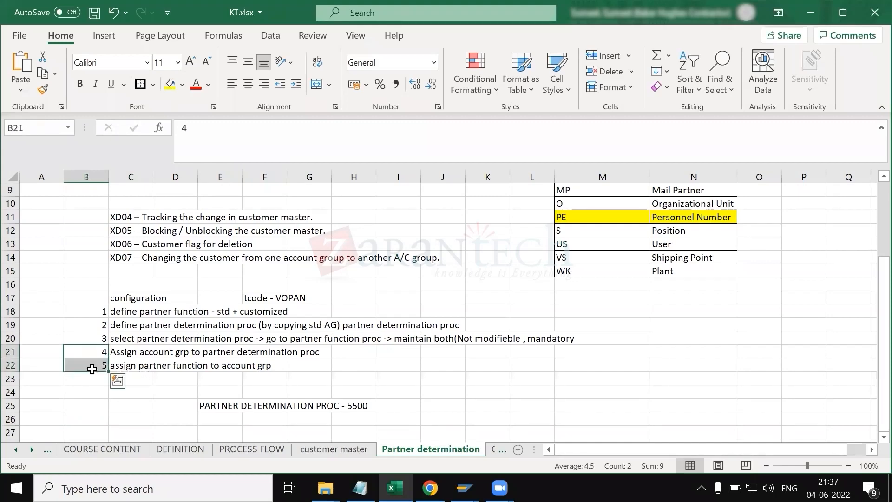
# Step: Save the partner functions list of procedure 5500
pyautogui.hotkey('alt', 'Tab')
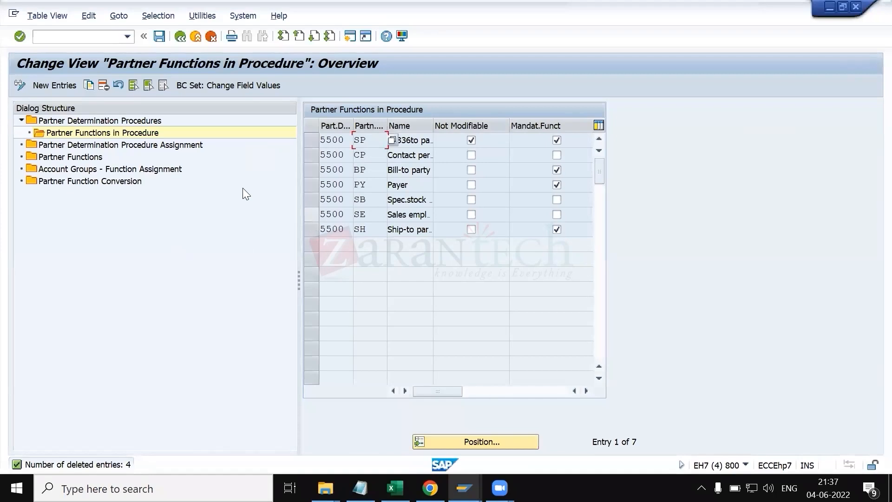
pyautogui.click(156, 40)
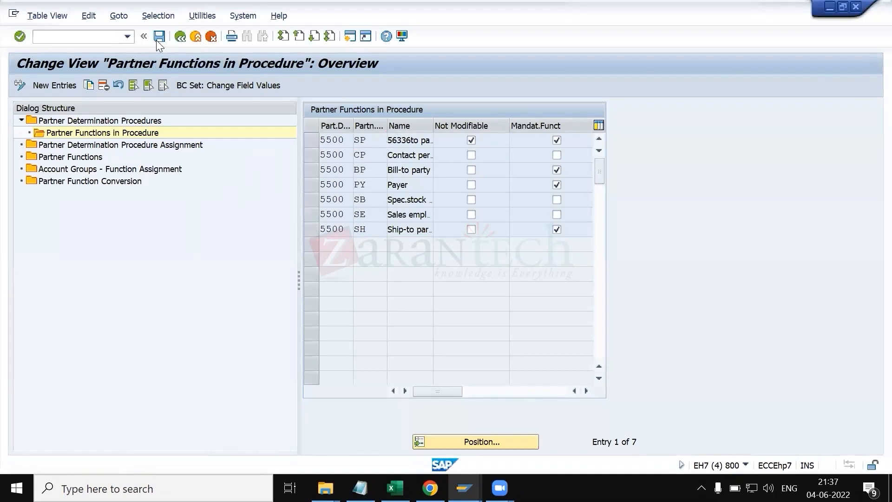
pyautogui.press('Return')
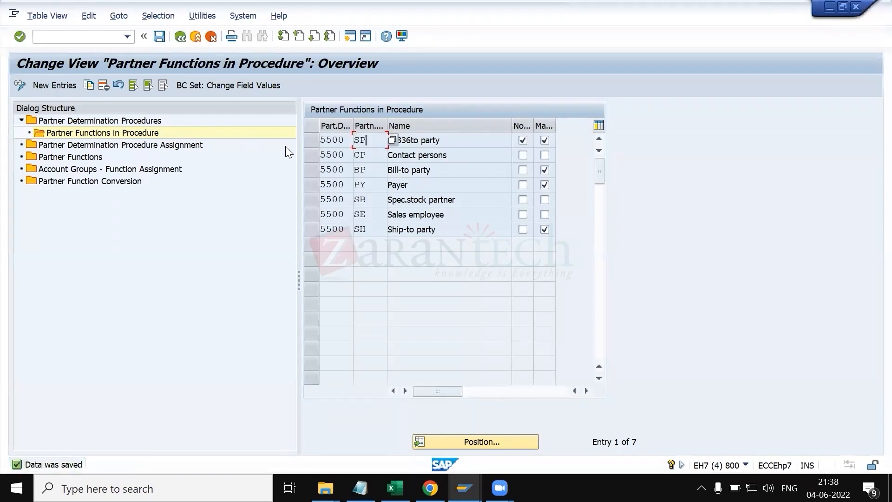
# Step: Open the account group function assignment and add new entries for partner functions SP, BP, PY and SH
pyautogui.doubleClick(68, 170)
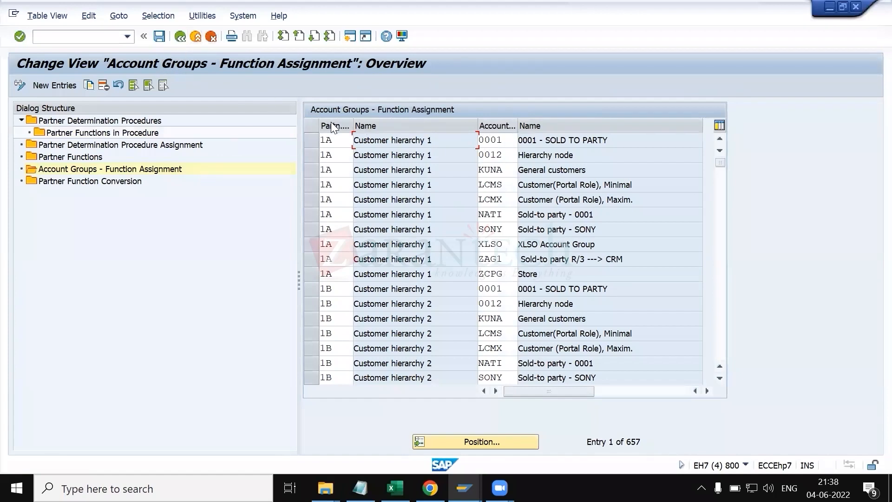
pyautogui.click(485, 443)
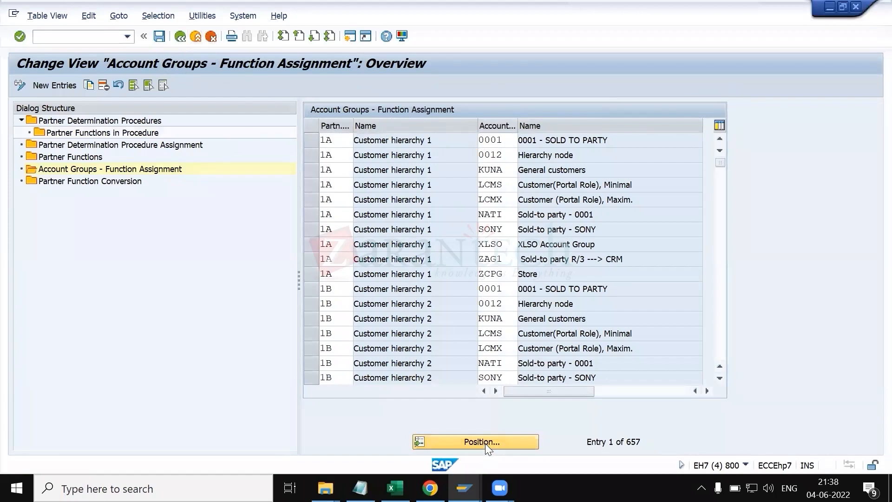
pyautogui.write('sp')
pyautogui.press('Tab')
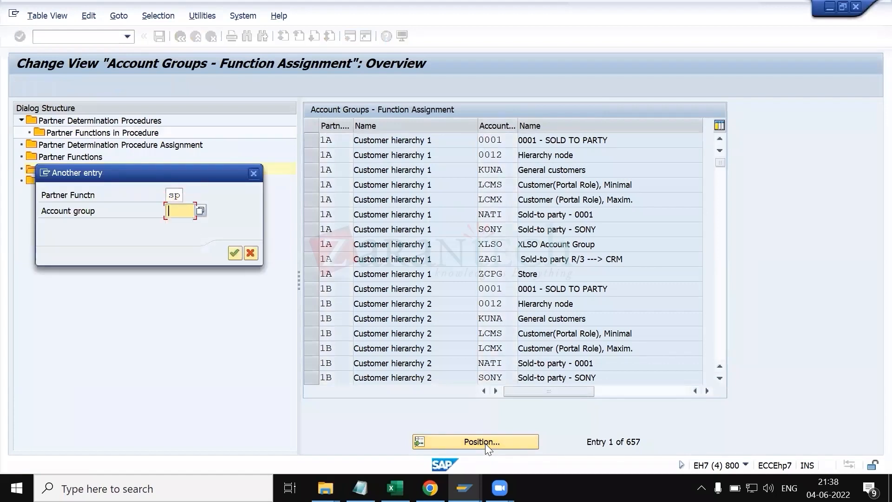
pyautogui.write('55')
pyautogui.write('44')
pyautogui.press('Return')
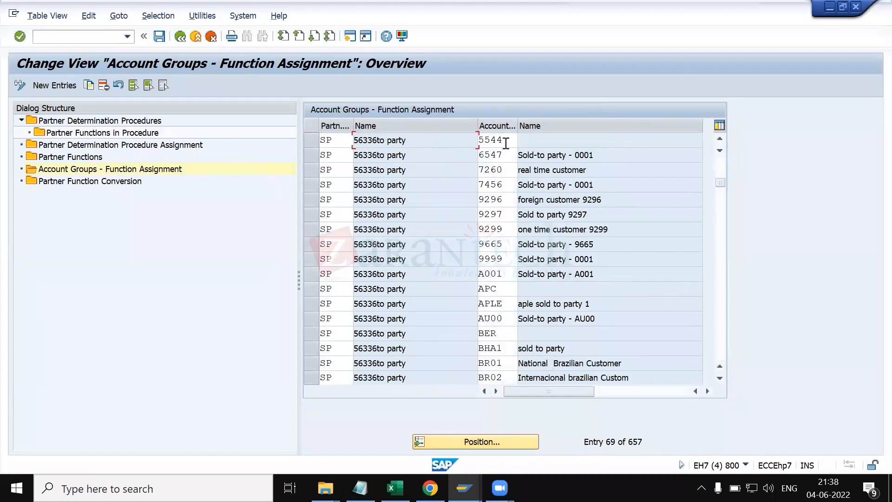
pyautogui.click(58, 85)
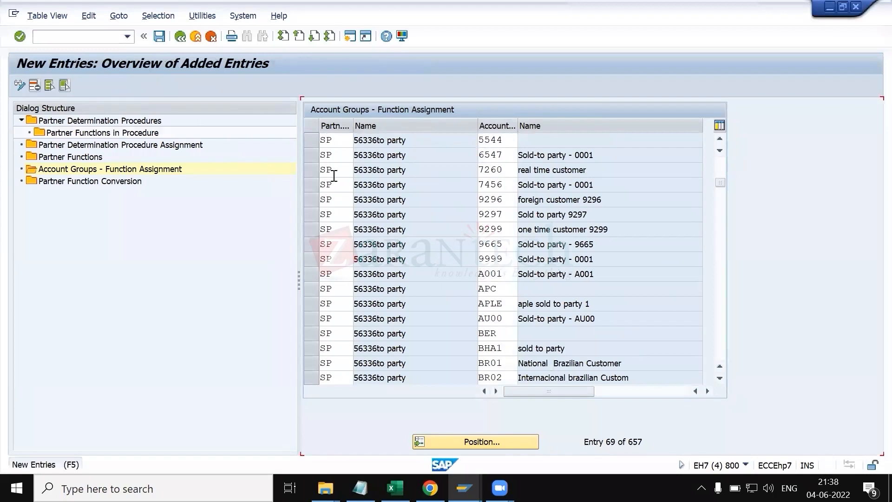
pyautogui.write('sp')
pyautogui.click(334, 149)
pyautogui.write('bp')
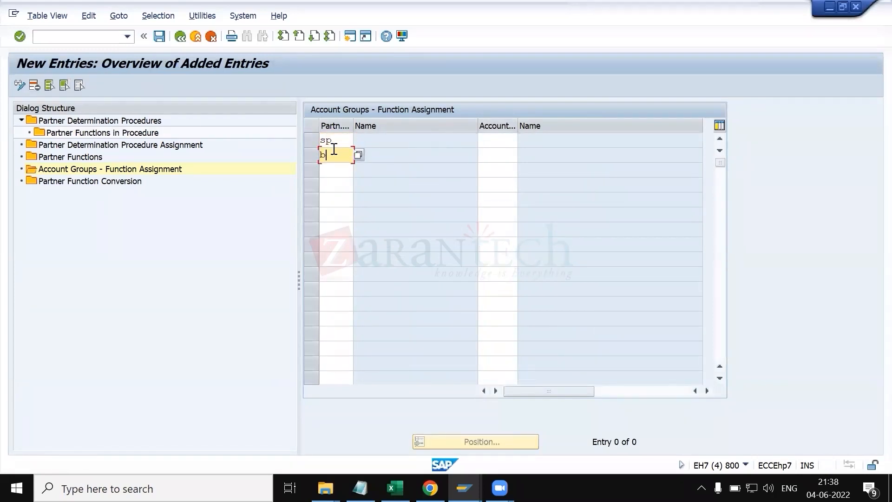
pyautogui.press('Down')
pyautogui.write('py')
pyautogui.press('Down')
pyautogui.write('sh')
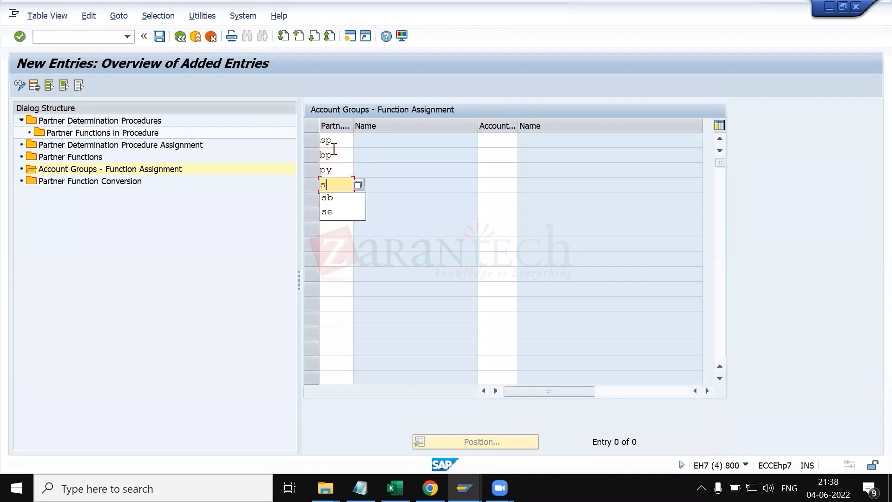
# Step: Assign account group 5500 to each of the four new partner function entries and save them
pyautogui.click(497, 141)
pyautogui.write('5500')
pyautogui.press('Down')
pyautogui.write('5500')
pyautogui.press('Down')
pyautogui.write('550')
pyautogui.press('Down')
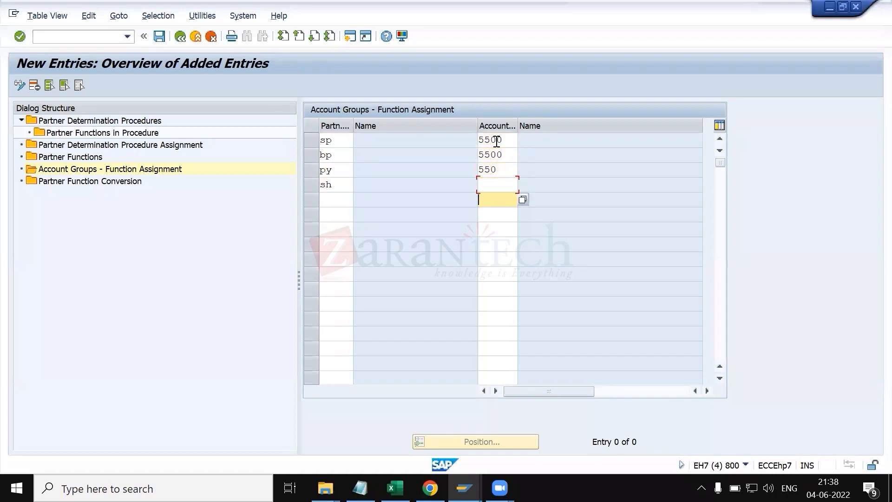
pyautogui.click(512, 175)
pyautogui.write('0')
pyautogui.press('Down')
pyautogui.write('5500')
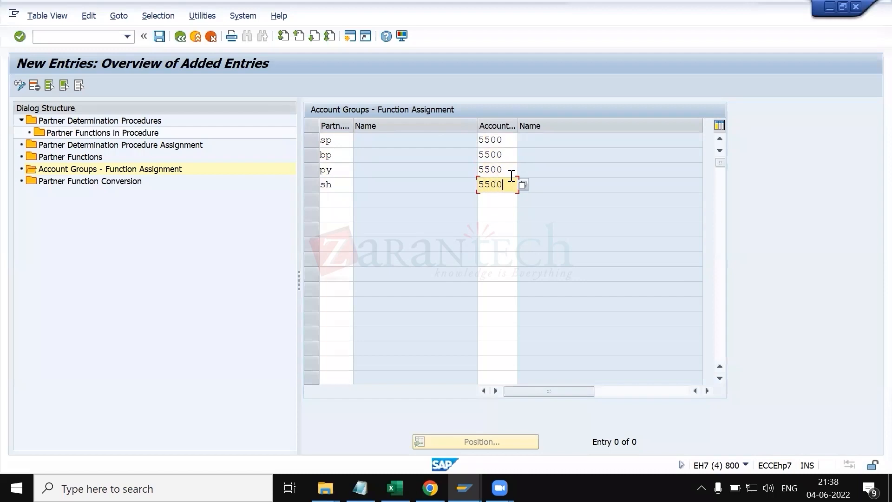
pyautogui.press('Return')
pyautogui.press('Return')
pyautogui.press('Return')
pyautogui.press('Return')
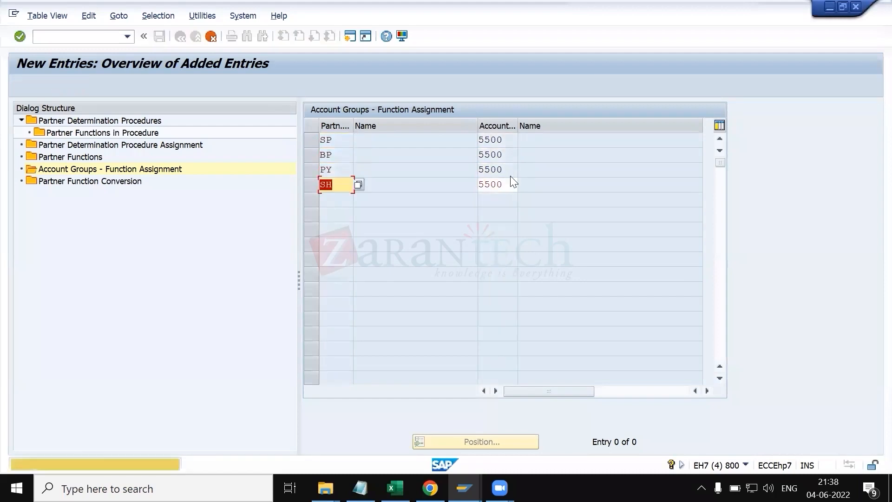
pyautogui.press('Return')
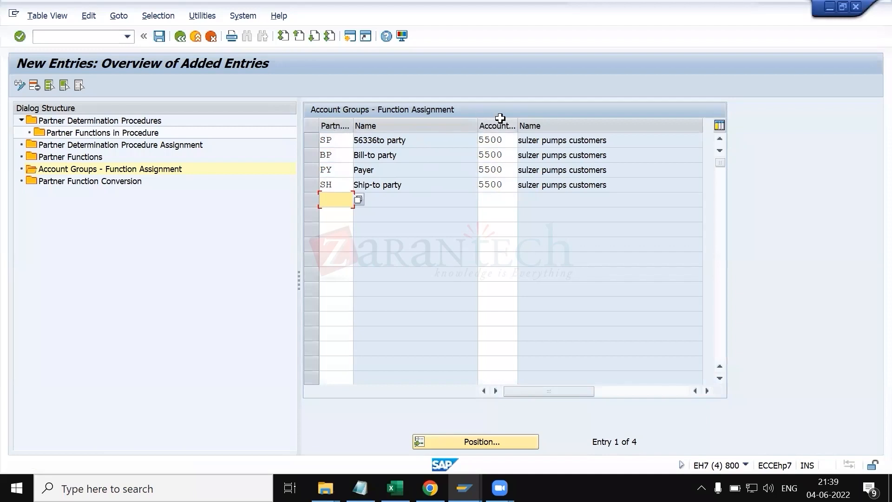
pyautogui.click(156, 36)
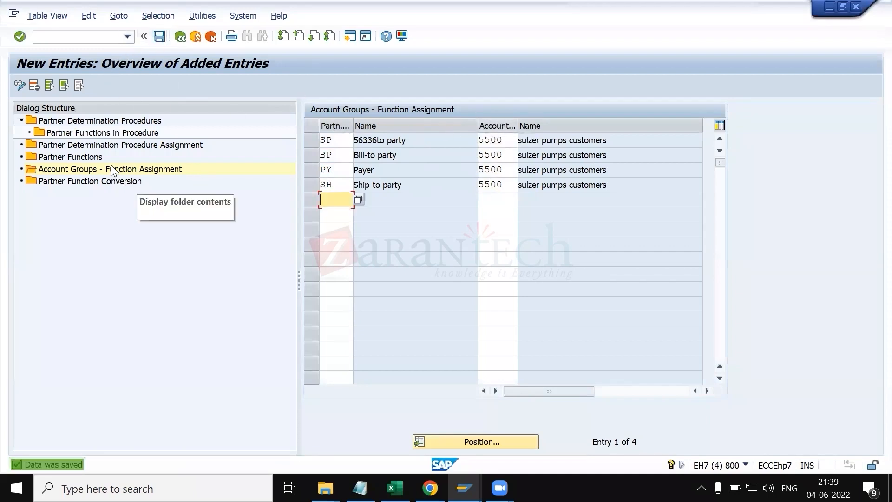
# Step: Assign partner determination procedure 5500 to account group 5500 in the procedure assignment list and save
pyautogui.click(97, 145)
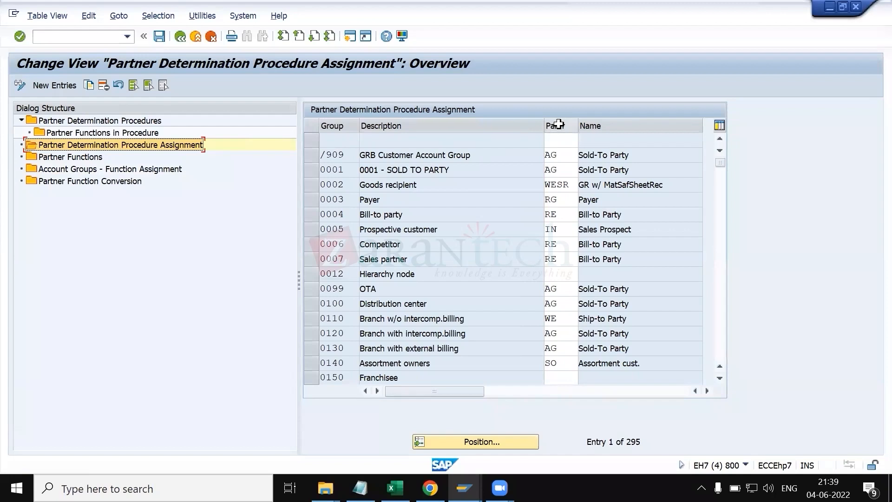
pyautogui.click(493, 442)
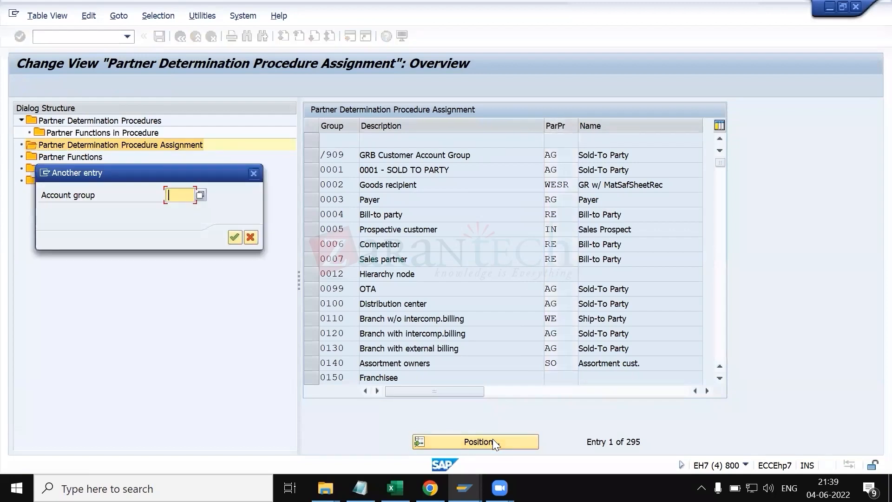
pyautogui.write('5500')
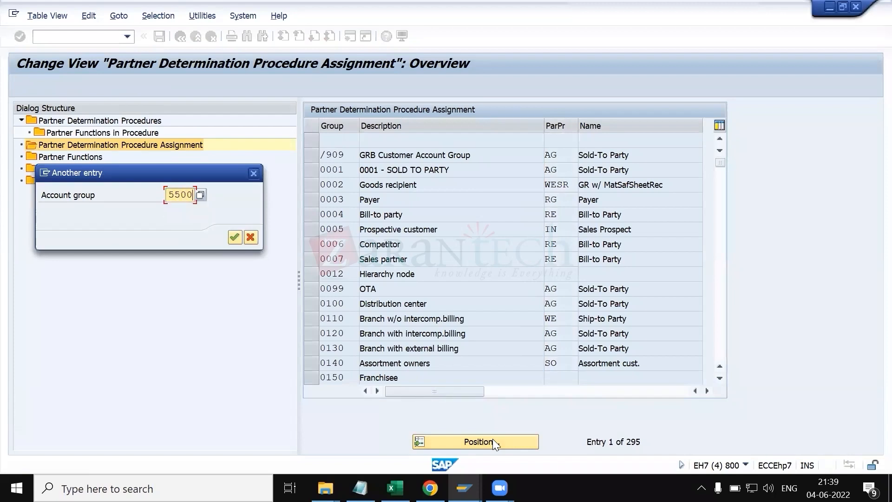
pyautogui.press('Return')
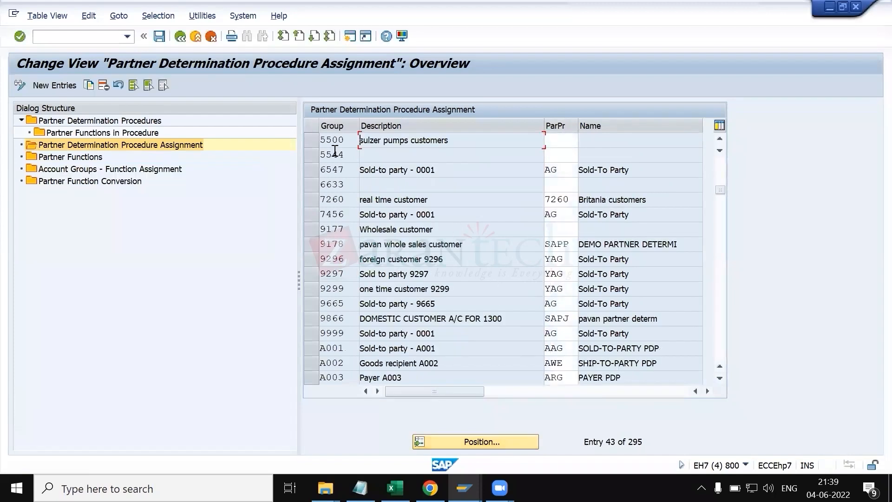
pyautogui.click(569, 140)
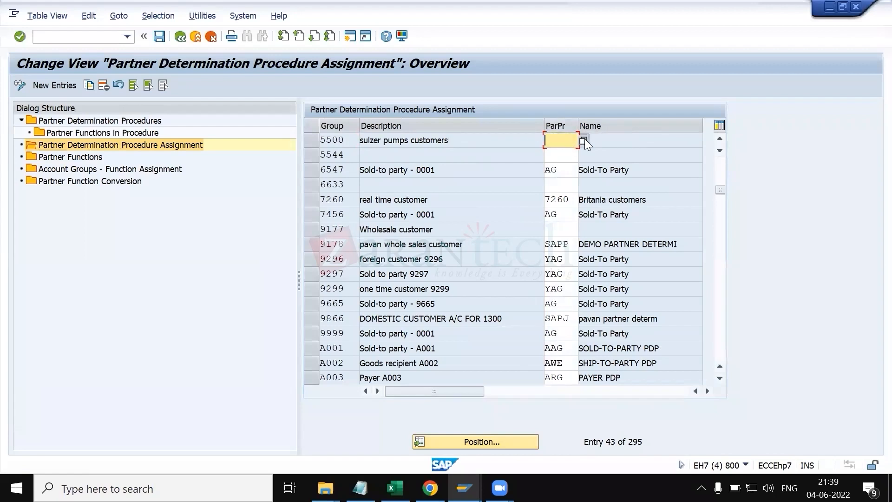
pyautogui.click(584, 139)
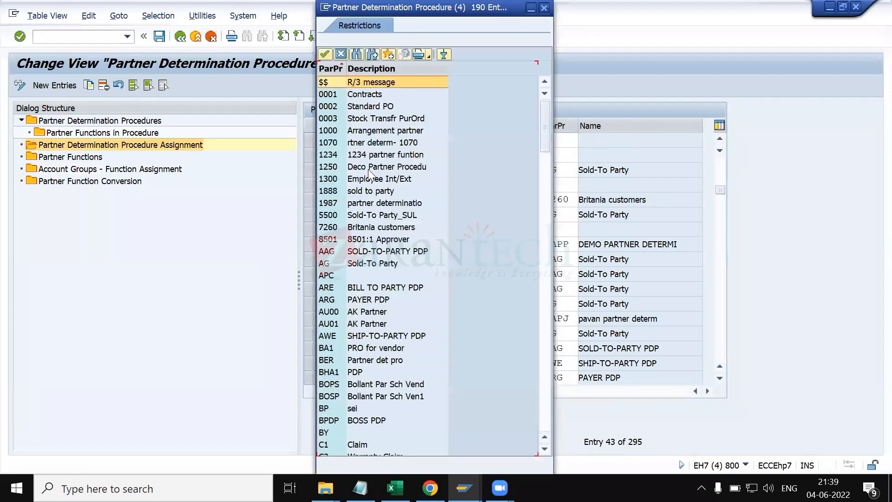
pyautogui.scroll(-6, 358, 307)
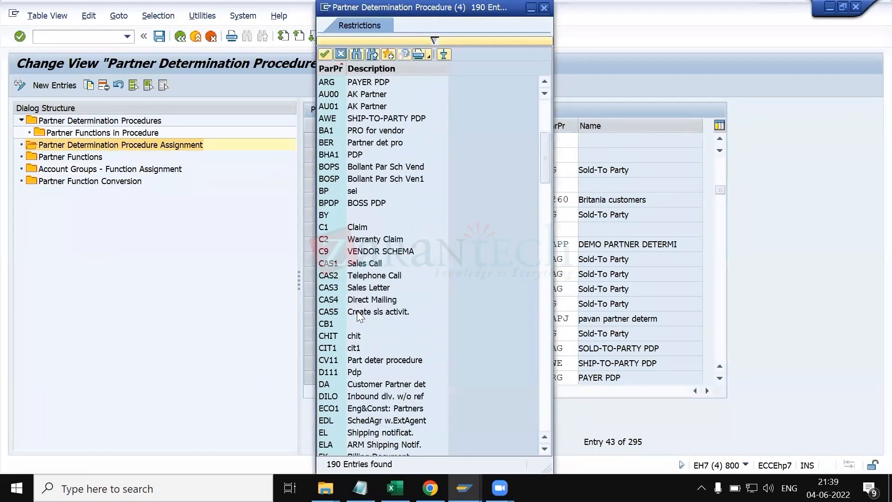
pyautogui.scroll(-20, 356, 311)
pyautogui.scroll(-20, 358, 314)
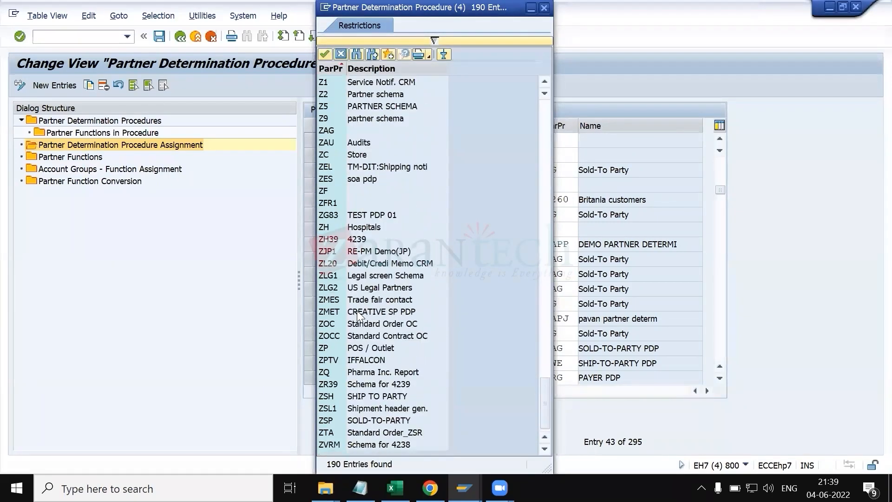
pyautogui.scroll(4, 357, 311)
pyautogui.scroll(15, 357, 199)
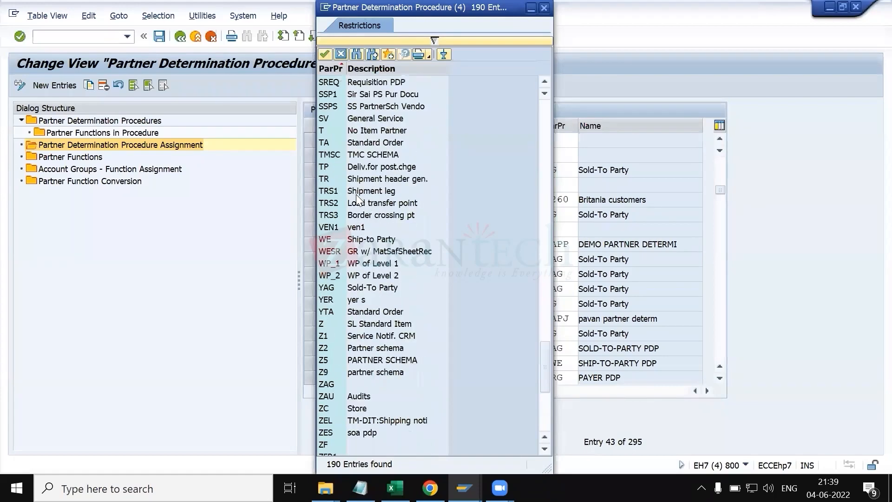
pyautogui.scroll(20, 357, 199)
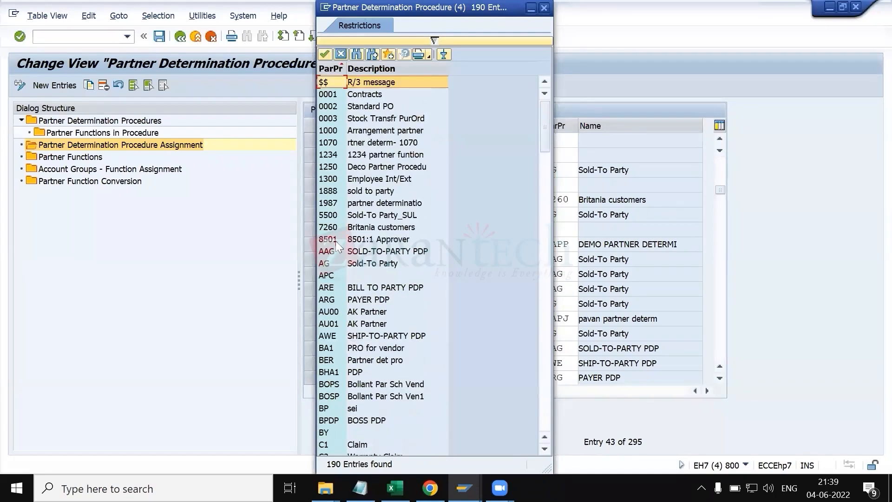
pyautogui.doubleClick(330, 214)
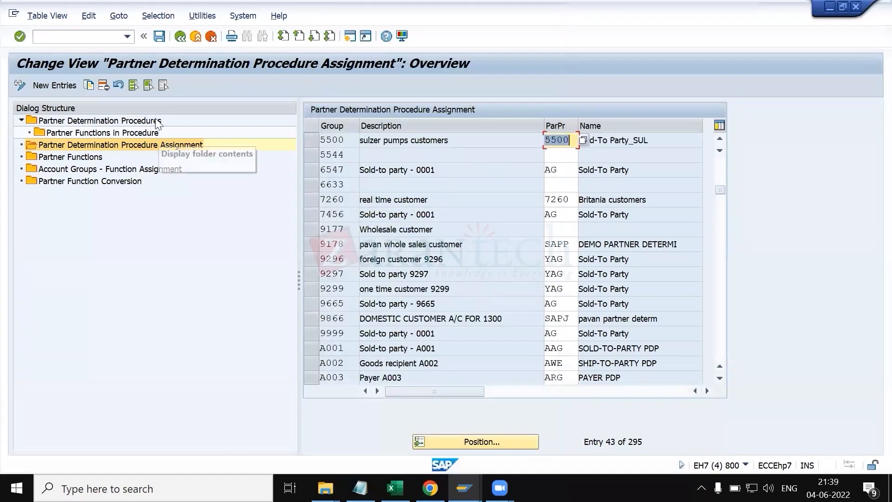
pyautogui.click(157, 36)
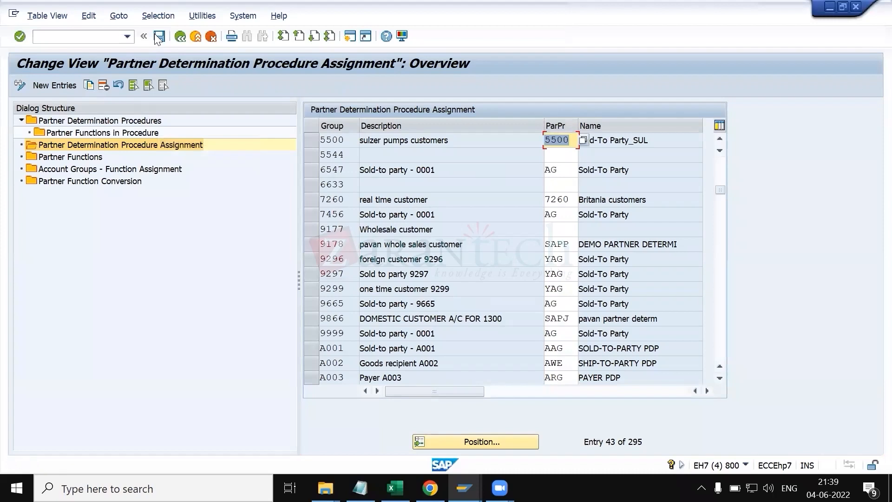
pyautogui.click(181, 39)
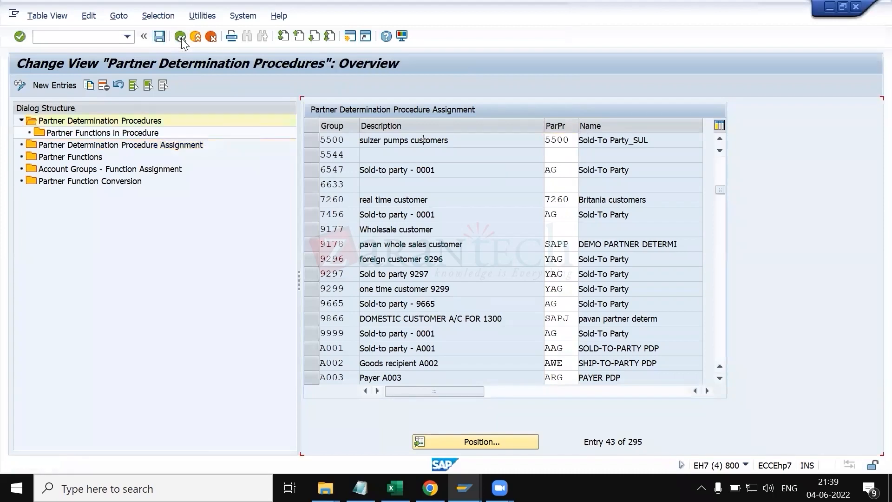
pyautogui.click(182, 38)
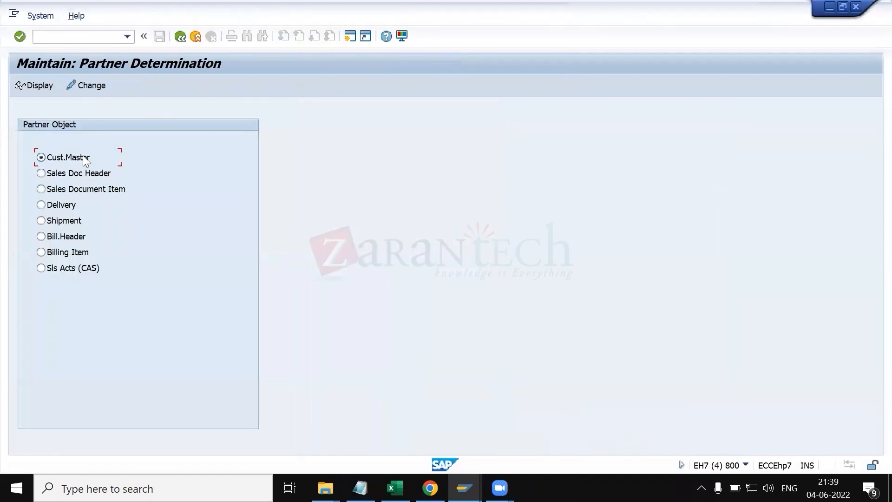
# Step: In KT.xlsx, apply an outside border around the configuration notes range B17:M23
pyautogui.hotkey('alt', 'Tab')
pyautogui.moveTo(79, 295); pyautogui.dragTo(592, 371)
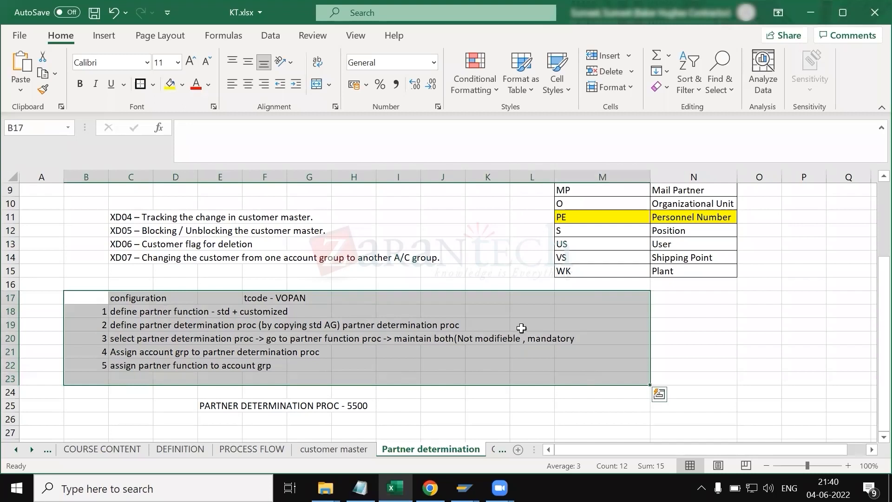
pyautogui.click(141, 86)
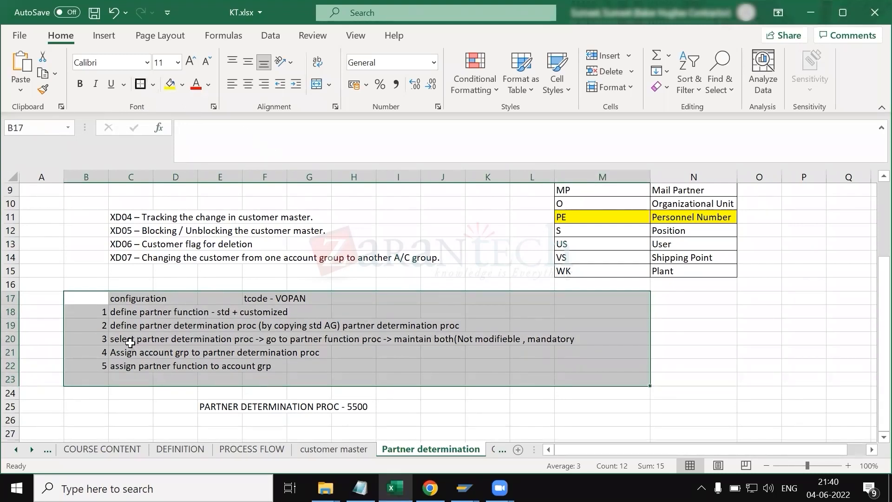
# Step: Open the customer-master partner determination procedures in display mode
pyautogui.press('alt')
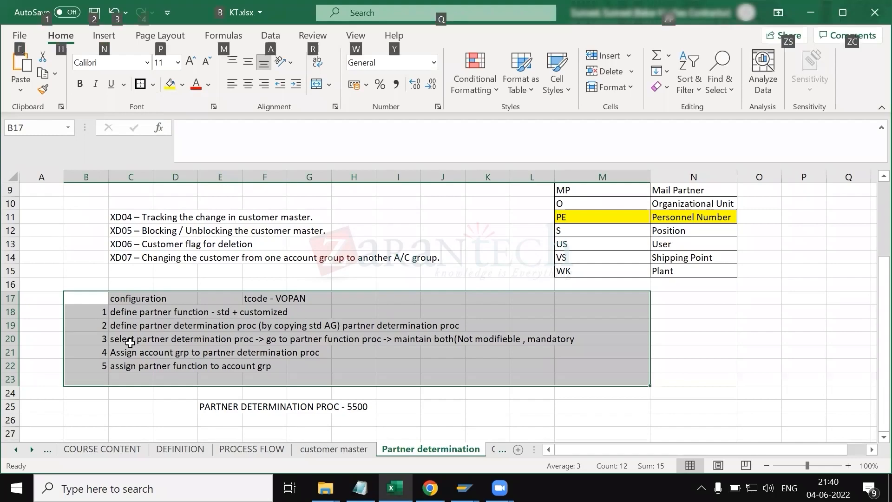
pyautogui.hotkey('alt', 'Tab')
pyautogui.hotkey('alt', 'Tab')
pyautogui.hotkey('alt', 'shift', 'Tab')
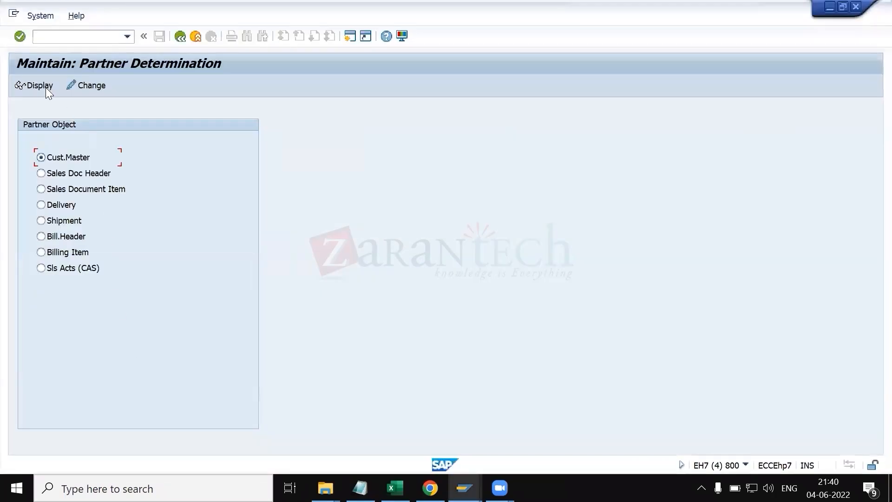
pyautogui.click(42, 85)
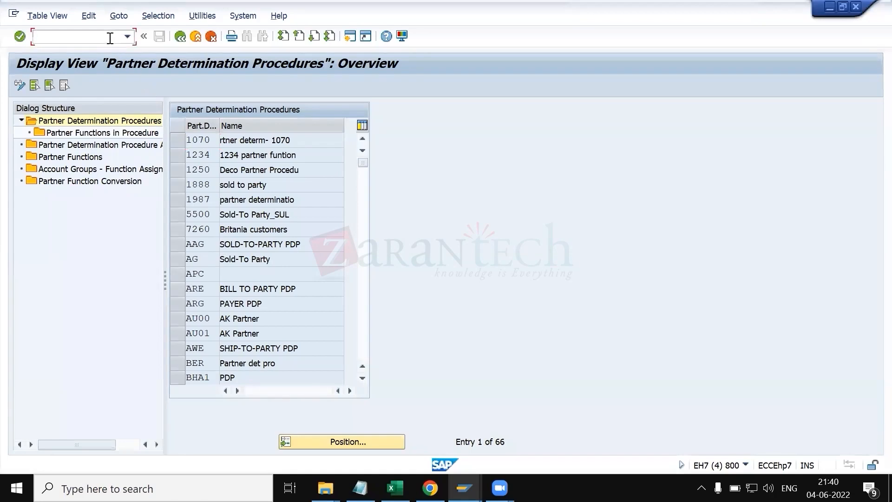
pyautogui.hotkey('alt', 'Tab')
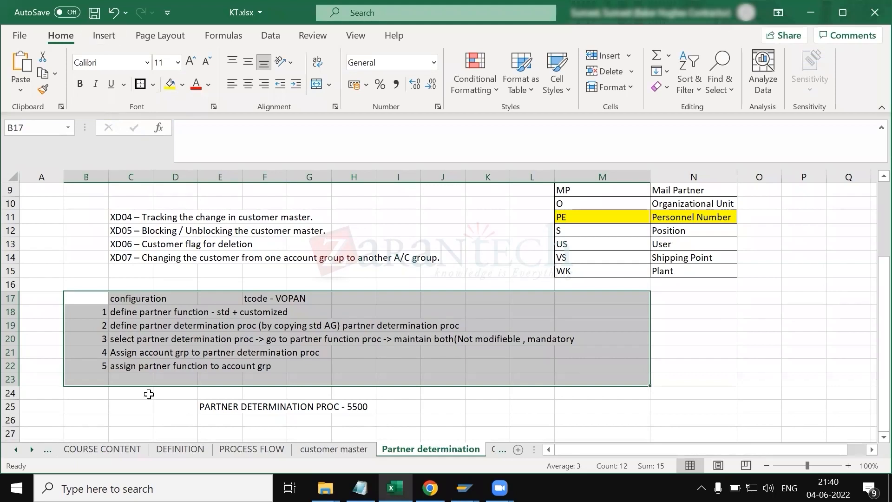
pyautogui.click(149, 394)
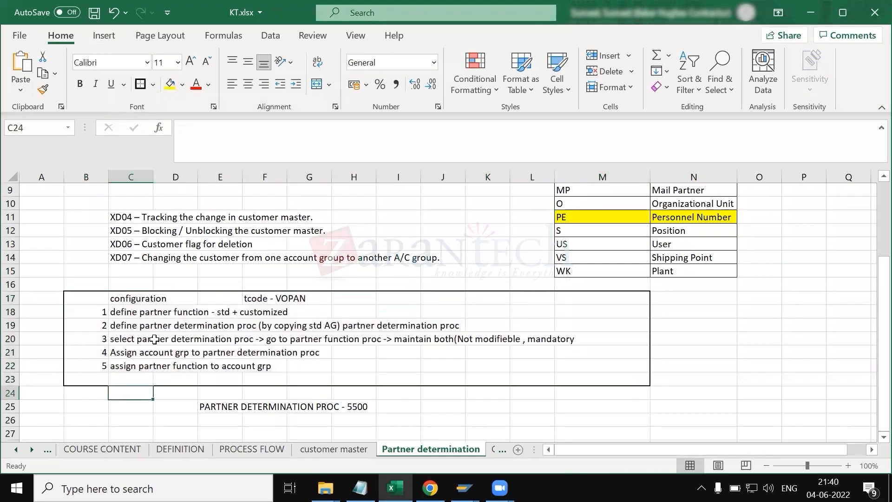
pyautogui.moveTo(95, 298); pyautogui.dragTo(335, 386)
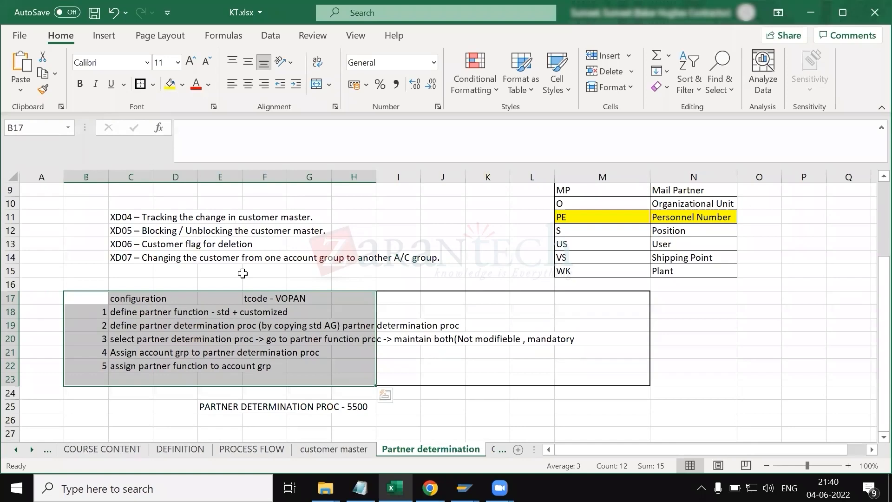
pyautogui.hotkey('alt', 'Tab')
pyautogui.hotkey('alt', 'Tab')
pyautogui.hotkey('alt', 'Tab')
pyautogui.hotkey('alt', 'Tab')
pyautogui.hotkey('alt', 'Tab')
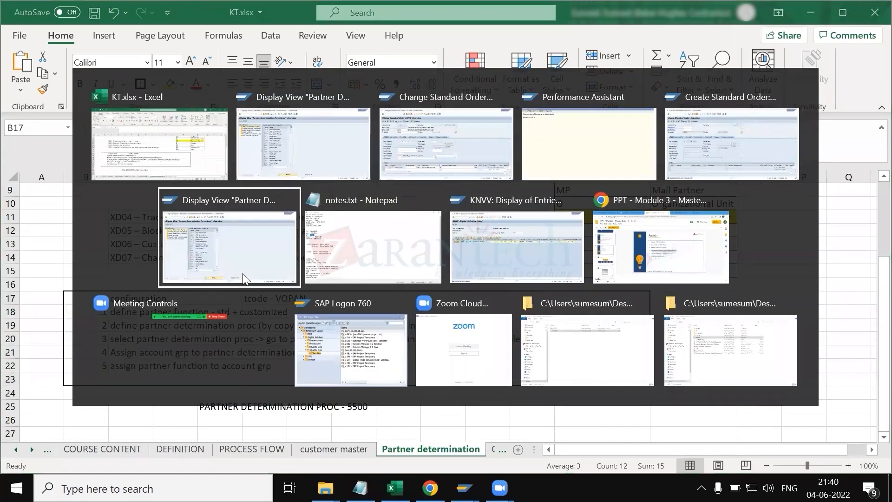
pyautogui.click(242, 279)
# Step: Run transaction /nxd02 and open an existing customer's sales area data for sales area 5500, 1B, 1B
pyautogui.write('/nxd02')
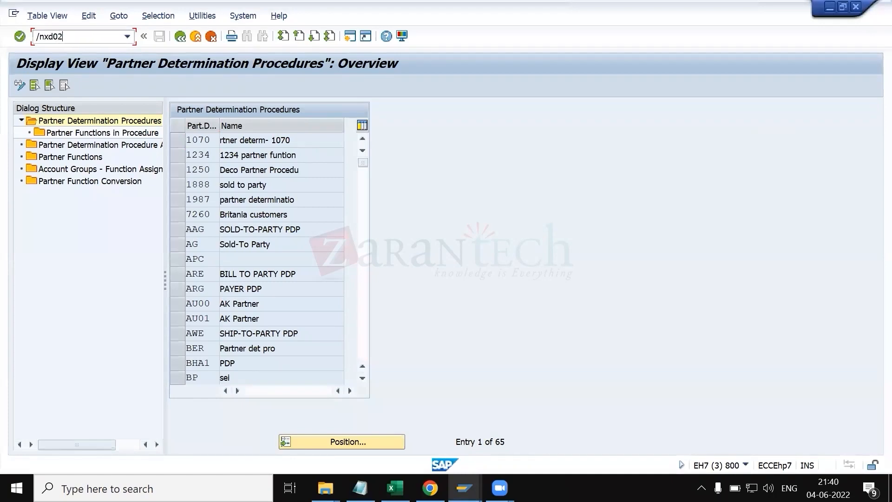
pyautogui.press('Return')
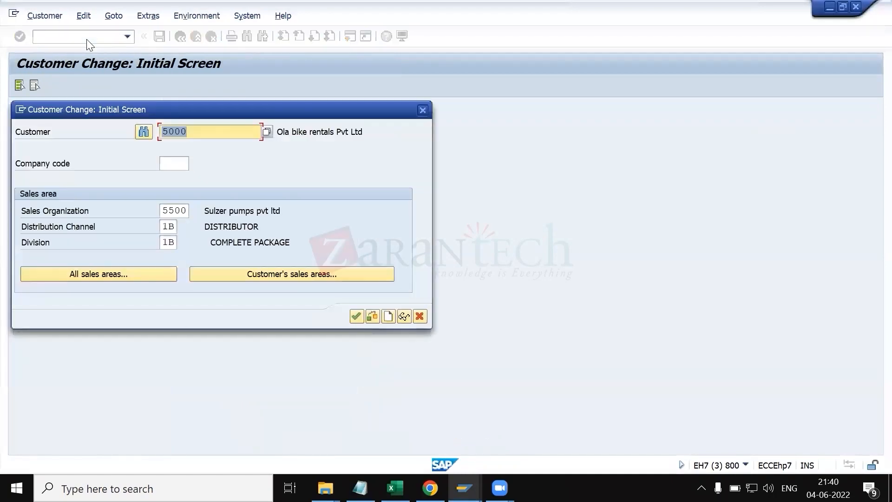
pyautogui.press('Down')
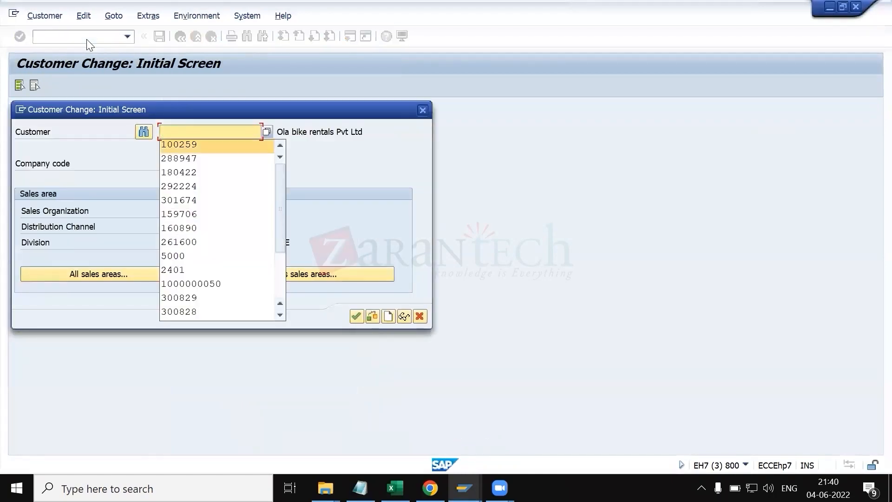
pyautogui.press('Return')
pyautogui.press('Return')
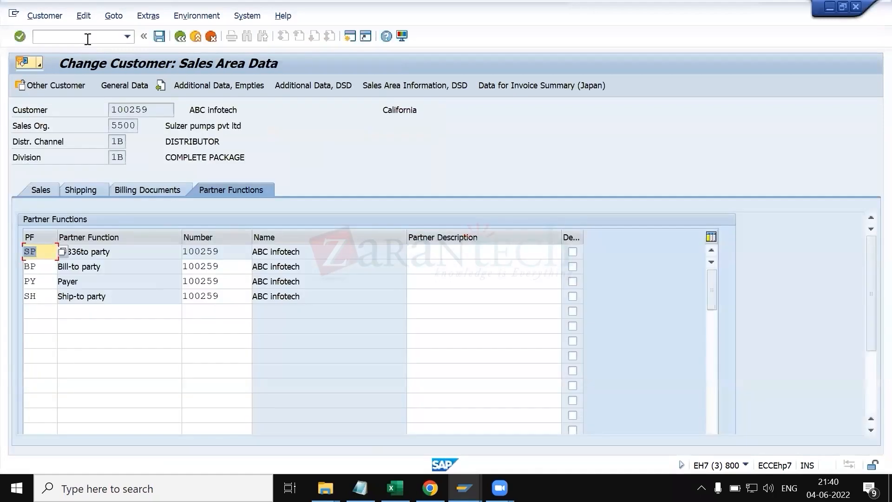
# Step: Examine the customer's partner function entries and the list of partner functions allowed for a new row
pyautogui.click(234, 253)
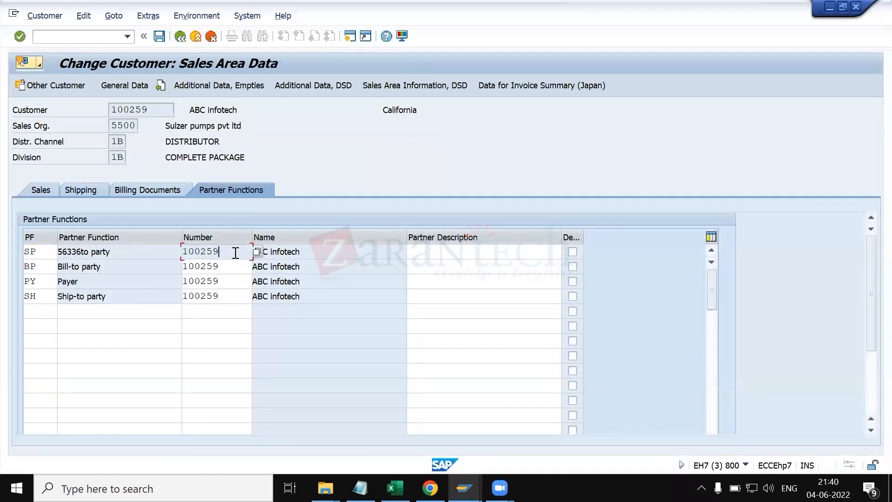
pyautogui.doubleClick(231, 265)
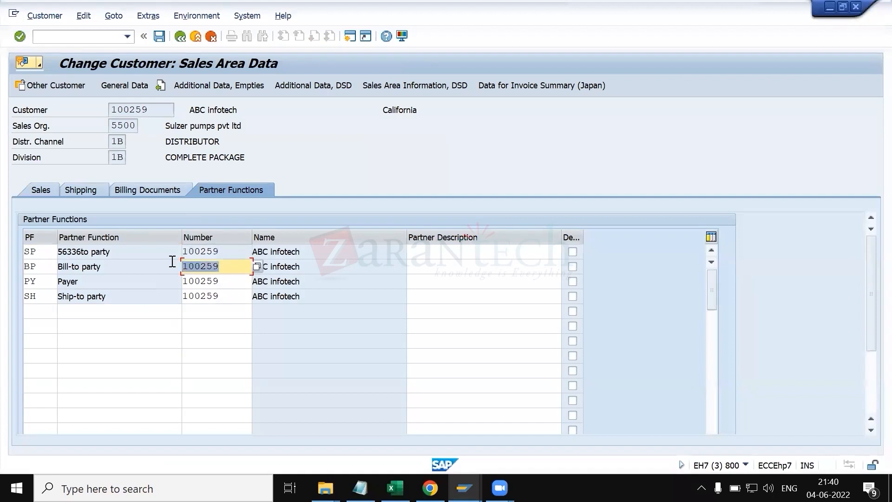
pyautogui.doubleClick(231, 282)
pyautogui.click(215, 296)
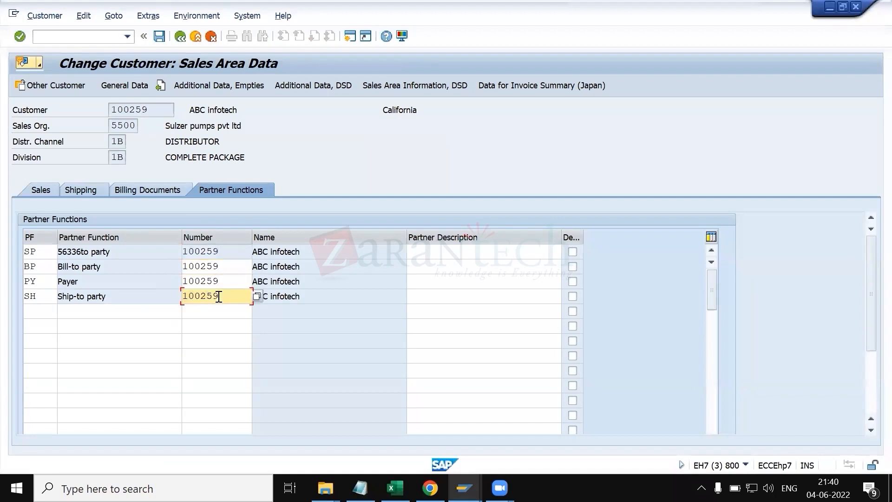
pyautogui.click(40, 251)
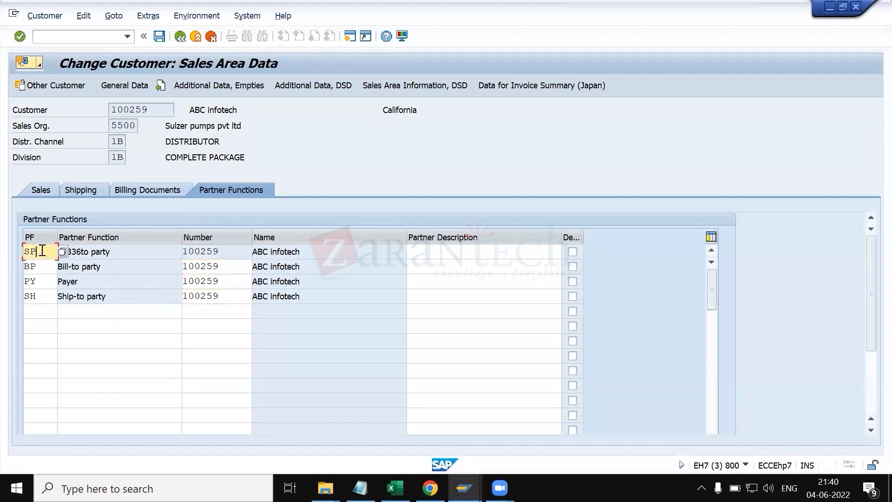
pyautogui.click(40, 310)
pyautogui.click(61, 311)
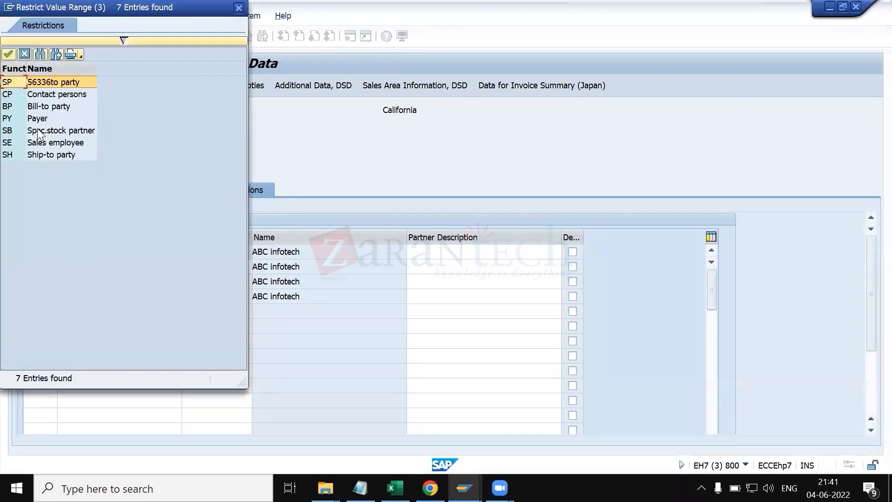
pyautogui.click(38, 130)
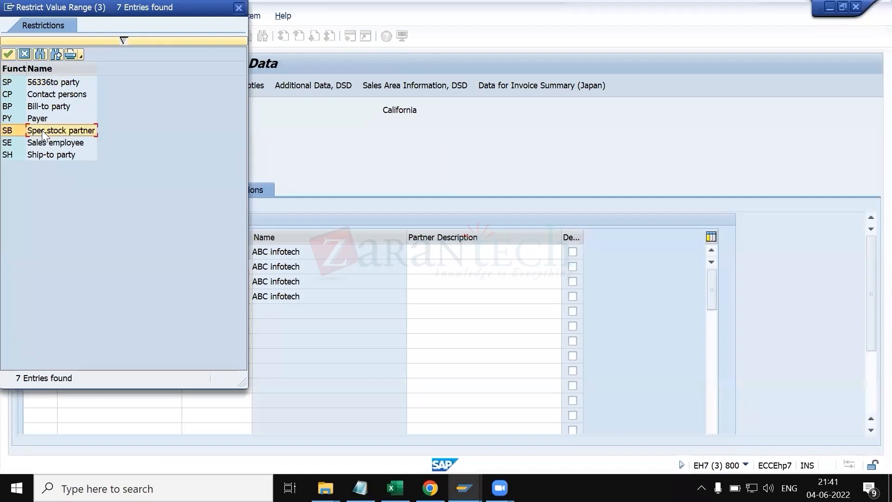
pyautogui.click(45, 143)
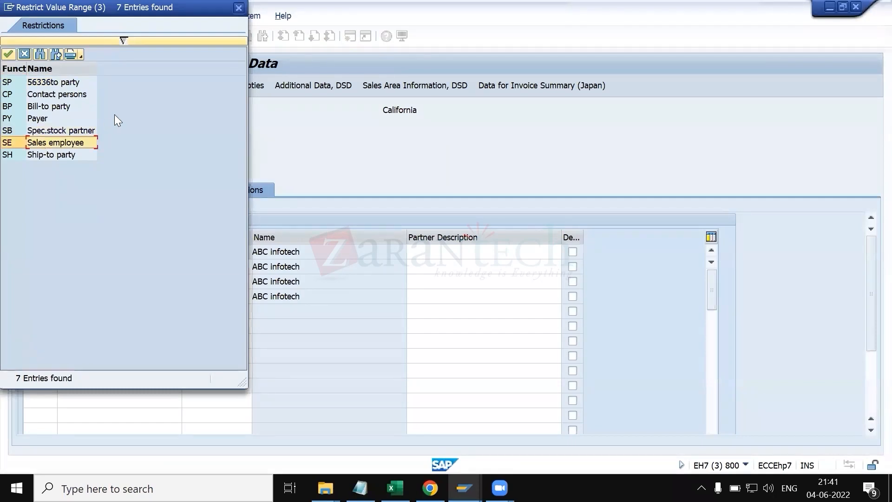
pyautogui.click(239, 8)
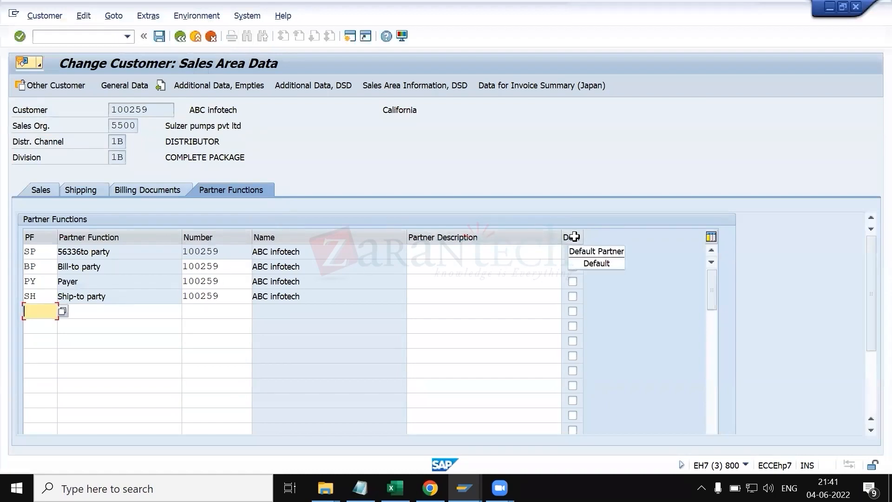
pyautogui.moveTo(582, 236); pyautogui.dragTo(619, 237)
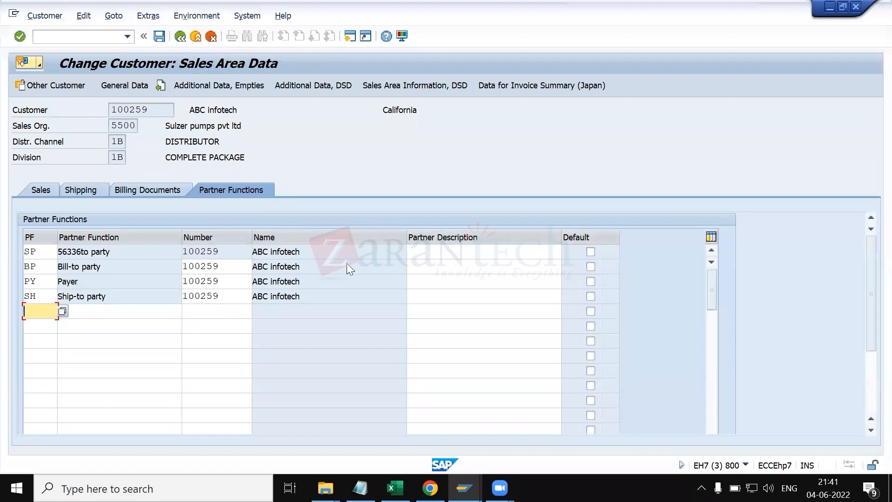
# Step: Review the customer's partner function rows for sales area 5500 and save the customer master record
pyautogui.moveTo(869, 254); pyautogui.dragTo(870, 306)
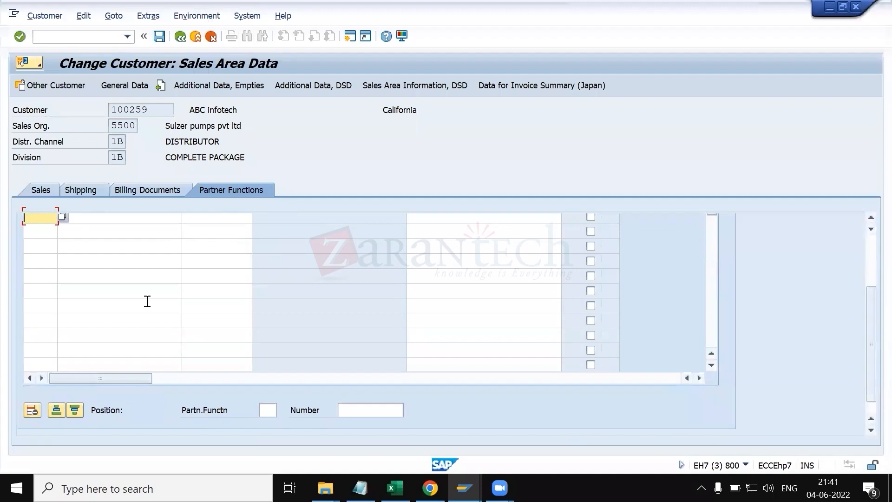
pyautogui.scroll(3, 870, 317)
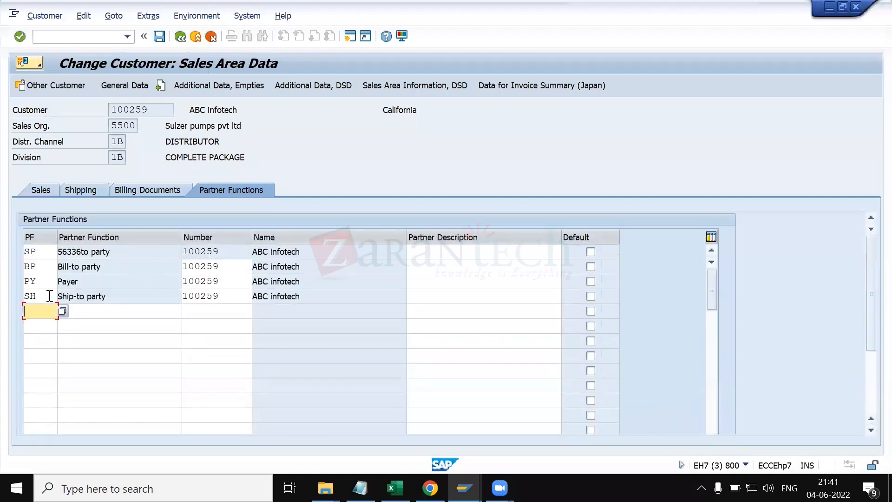
pyautogui.click(28, 296)
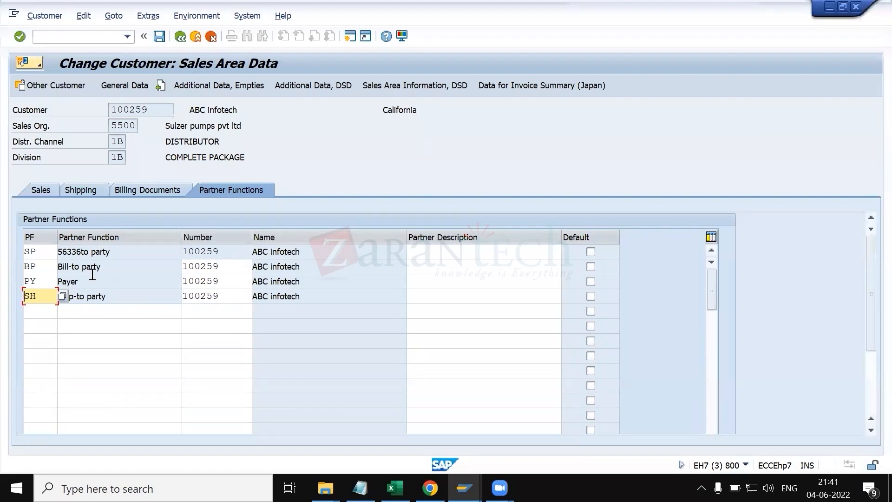
pyautogui.click(118, 296)
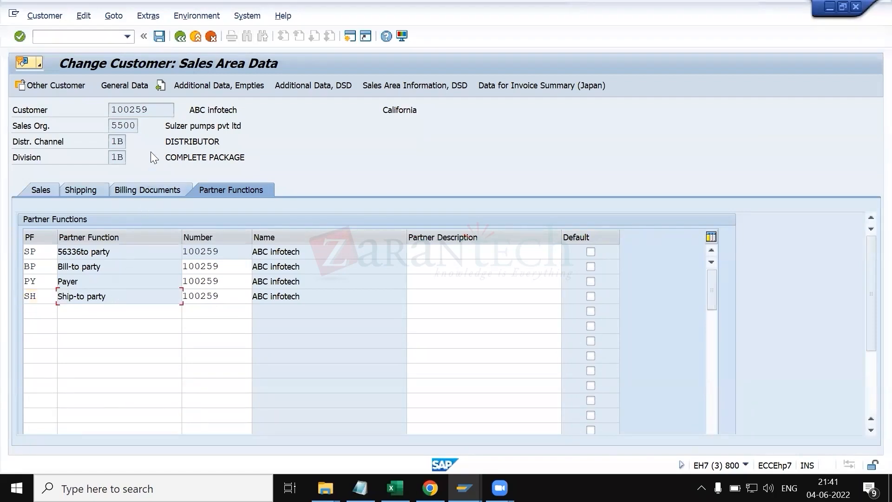
pyautogui.moveTo(246, 107); pyautogui.dragTo(180, 103)
pyautogui.click(179, 104)
pyautogui.click(160, 37)
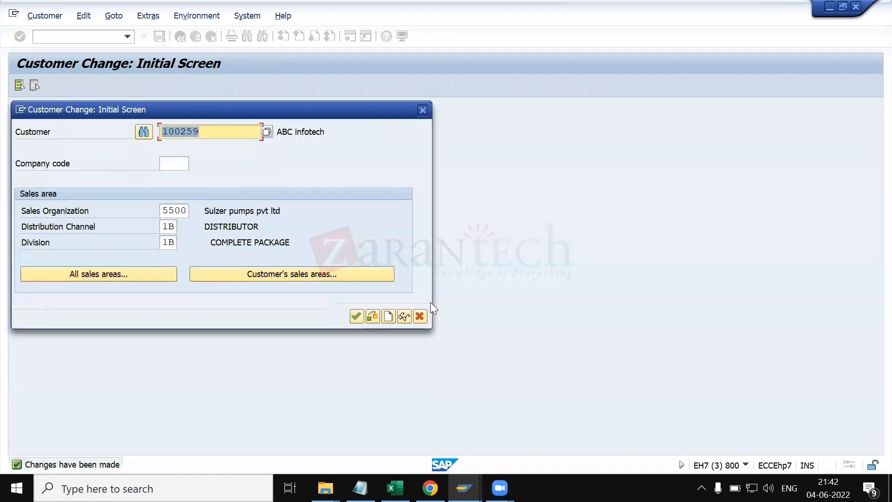
# Step: Switch to KT.xlsx and review the partner determination notes and partner function type table
pyautogui.click(395, 488)
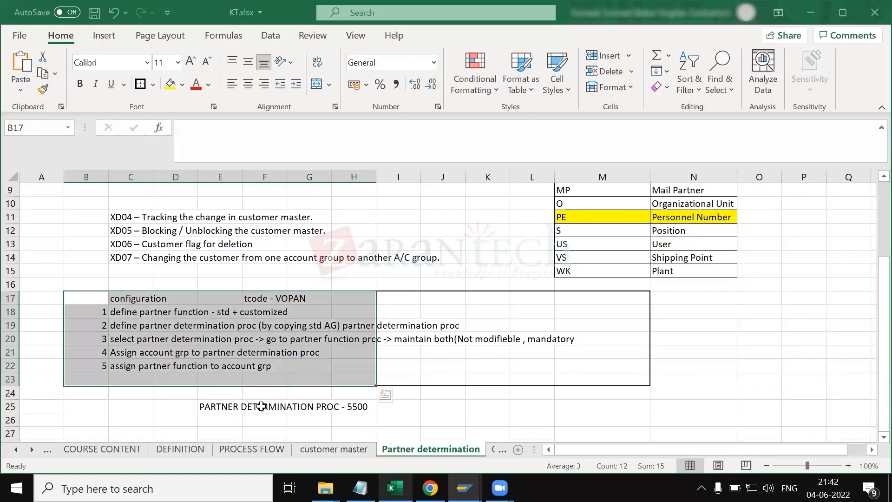
pyautogui.click(182, 408)
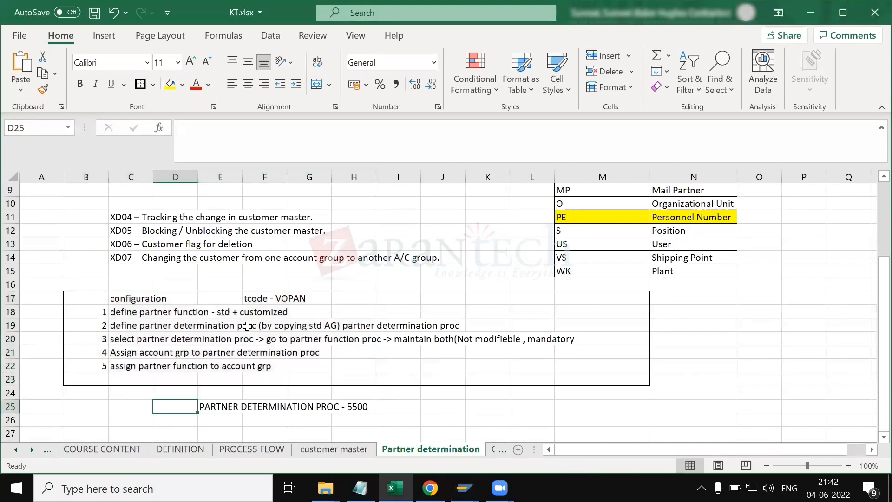
pyautogui.scroll(3, 247, 326)
pyautogui.scroll(-3, 248, 326)
pyautogui.scroll(3, 293, 313)
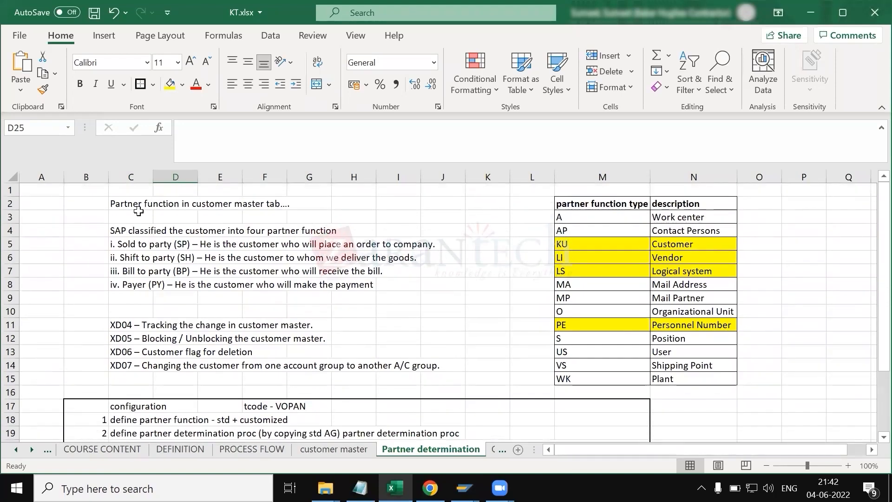
pyautogui.moveTo(134, 211); pyautogui.dragTo(237, 352)
pyautogui.scroll(-4, 462, 347)
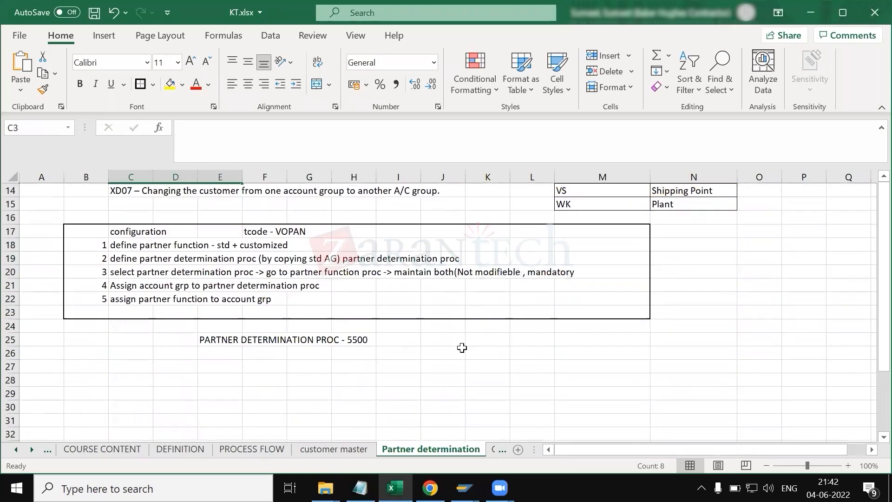
pyautogui.scroll(4, 462, 347)
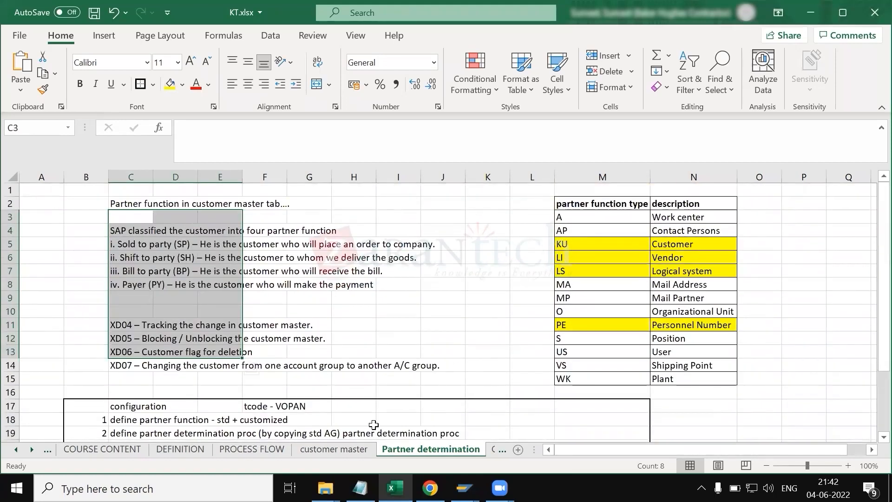
pyautogui.click(328, 454)
pyautogui.click(421, 451)
pyautogui.scroll(-4, 463, 346)
pyautogui.hscroll(5, 507, 350)
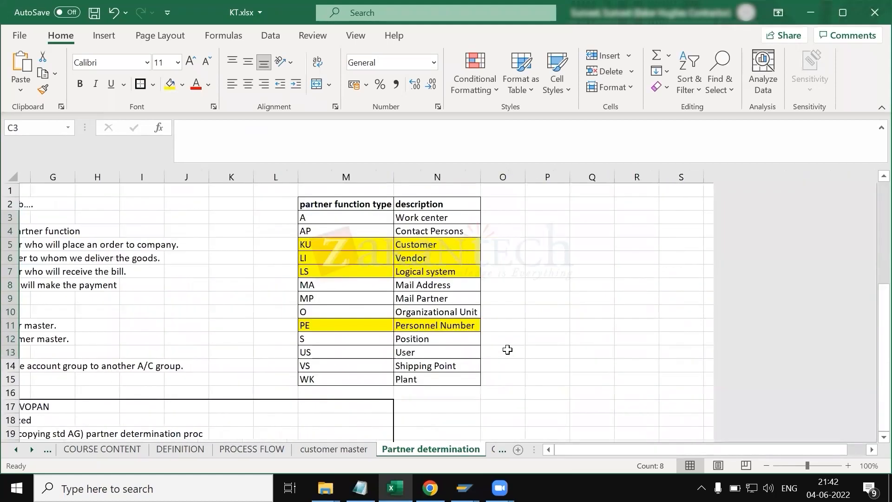
pyautogui.scroll(-2, 457, 454)
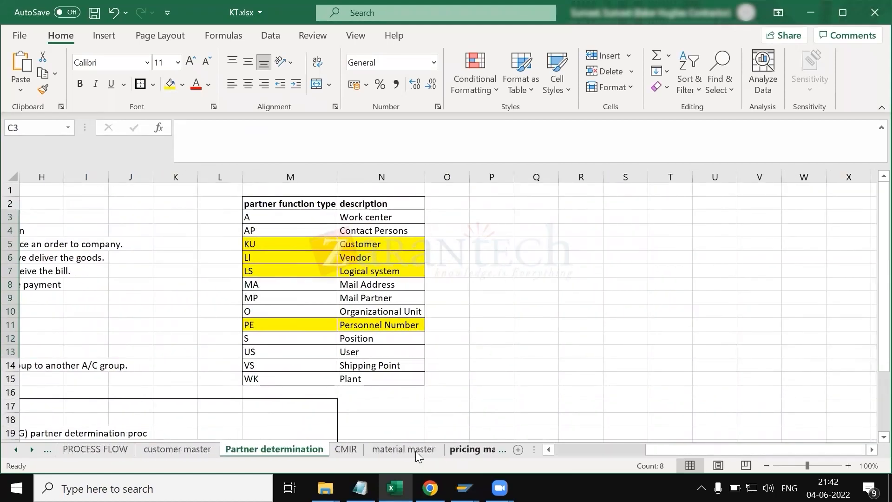
# Step: Open the CMIR sheet and read through the customer material info record notes
pyautogui.click(354, 449)
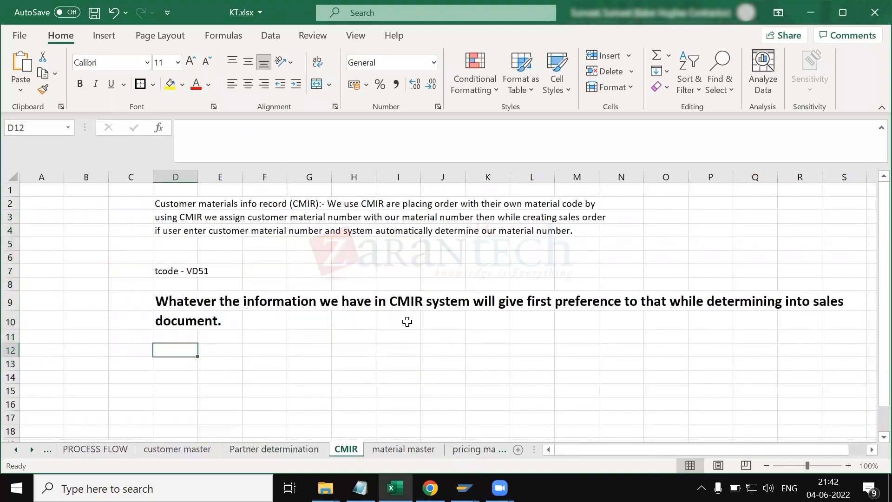
pyautogui.moveTo(190, 203); pyautogui.dragTo(548, 338)
pyautogui.click(318, 375)
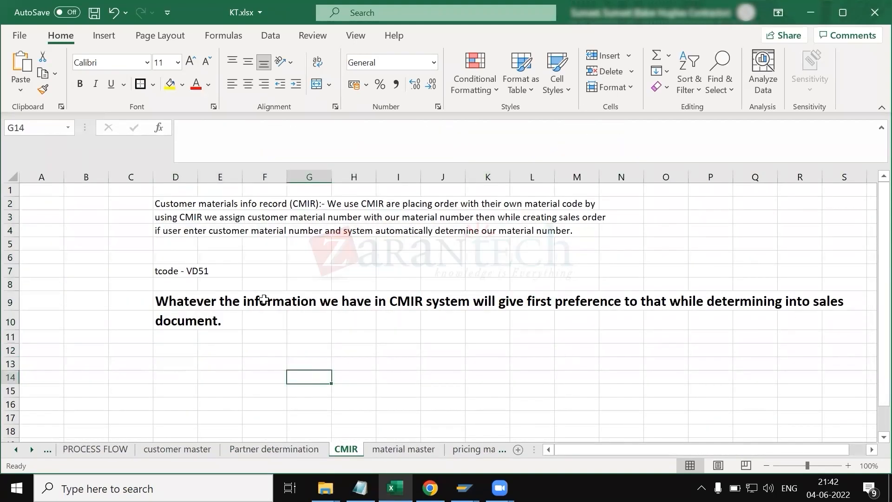
pyautogui.click(170, 203)
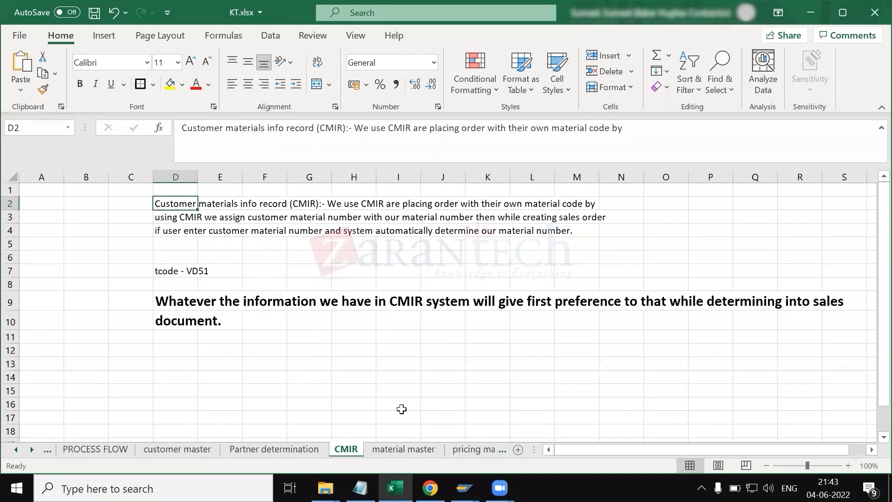
pyautogui.click(244, 379)
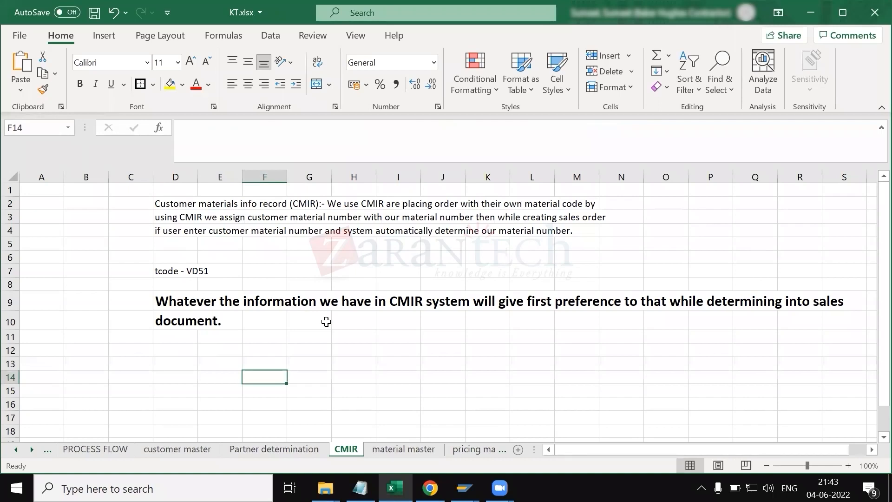
pyautogui.click(195, 230)
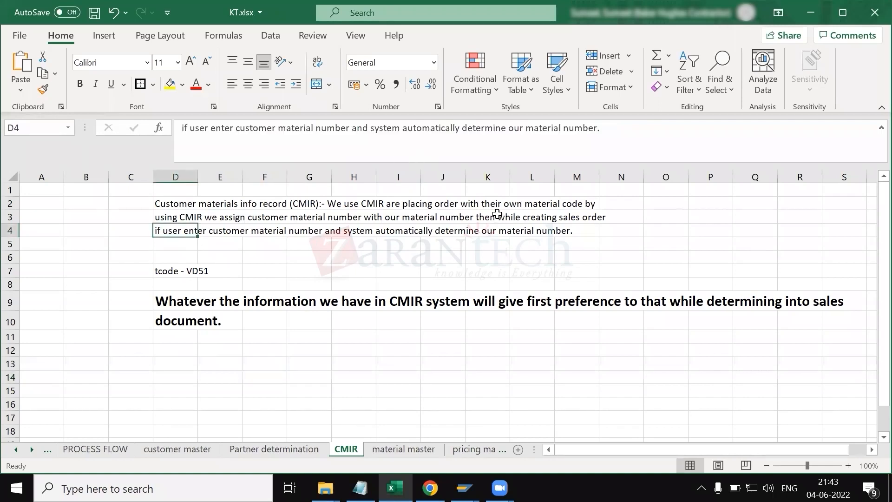
pyautogui.click(471, 203)
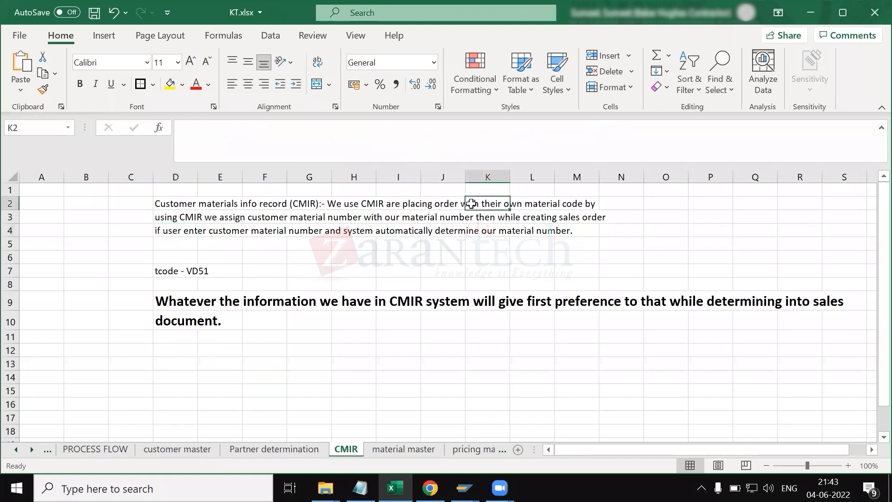
pyautogui.click(183, 219)
pyautogui.click(181, 231)
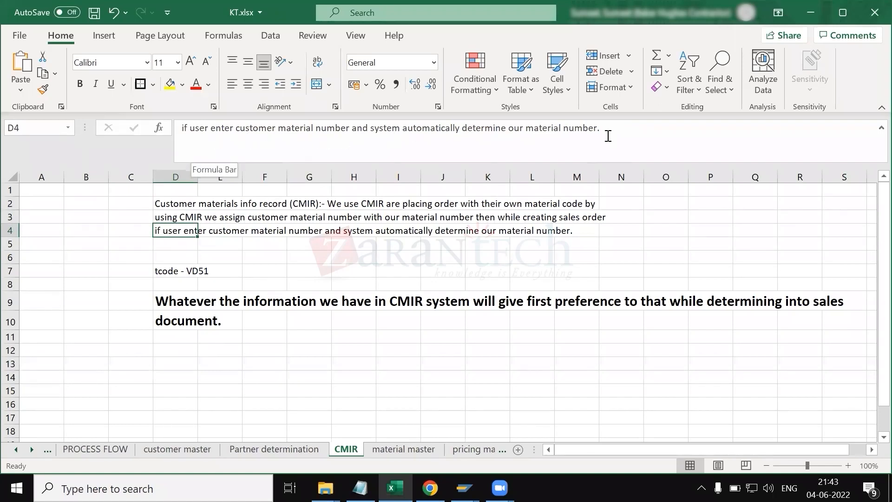
pyautogui.moveTo(611, 132); pyautogui.dragTo(171, 145)
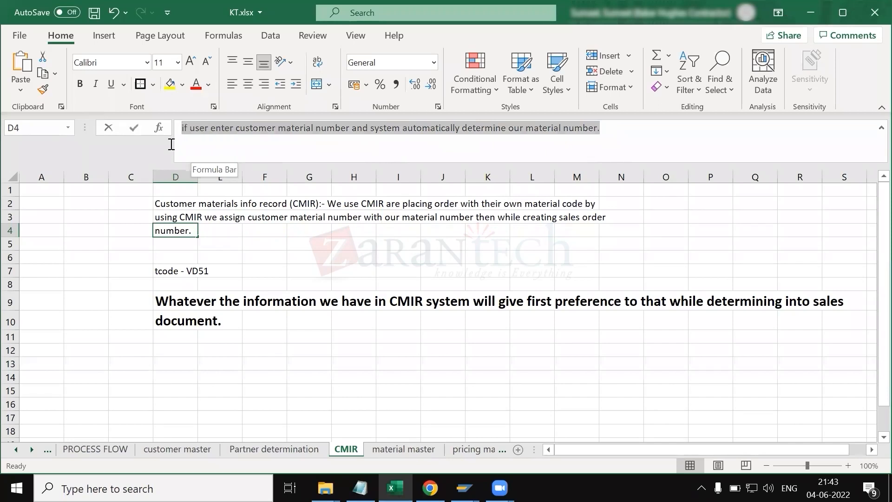
pyautogui.click(322, 340)
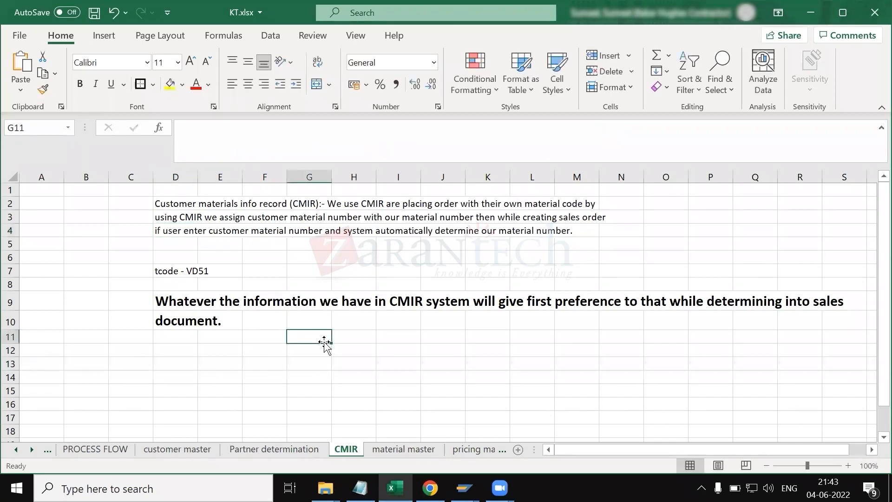
# Step: Edit the bold CMIR sentence in D9 to read "CMIR record, system will give first preference"
pyautogui.hscroll(1, 243, 341)
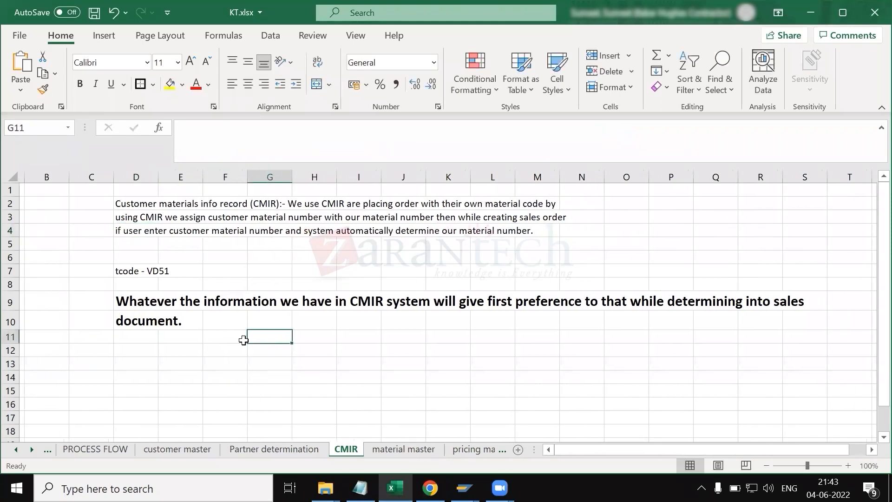
pyautogui.click(133, 302)
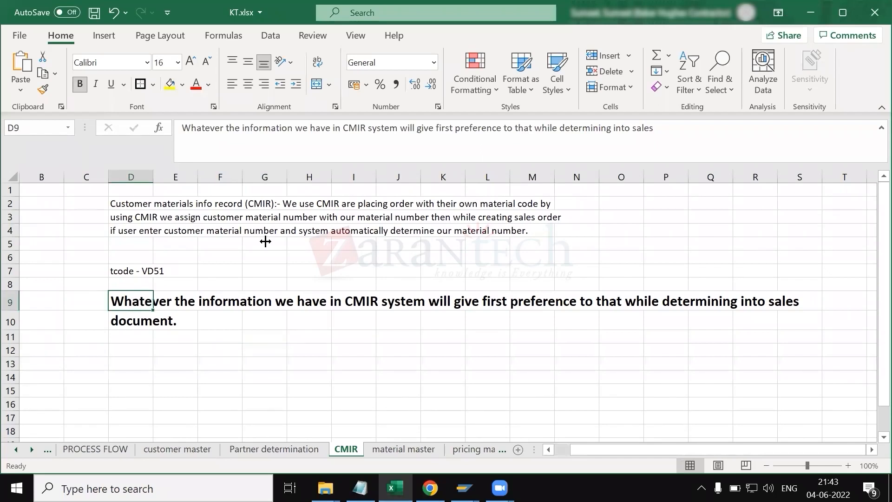
pyautogui.click(366, 133)
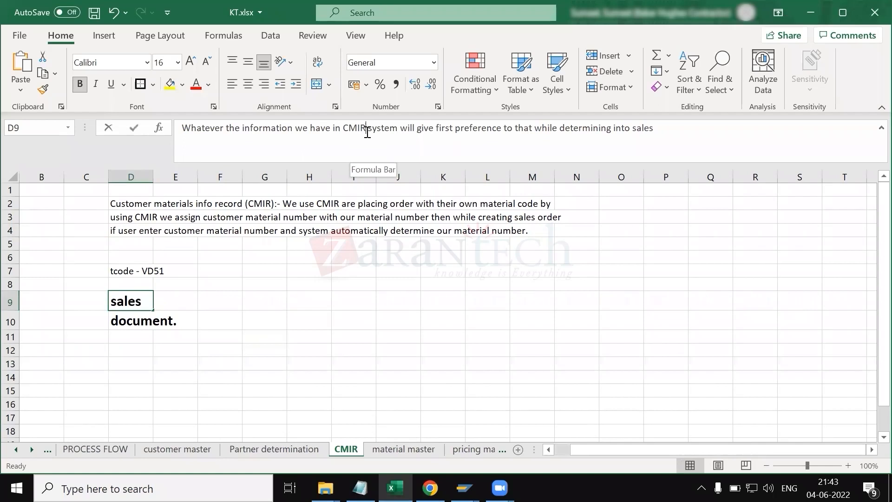
pyautogui.write('record')
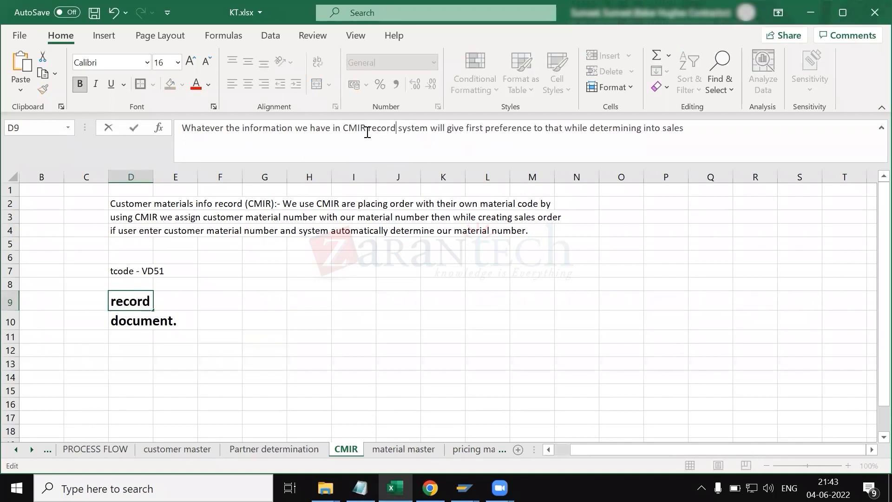
pyautogui.write(',')
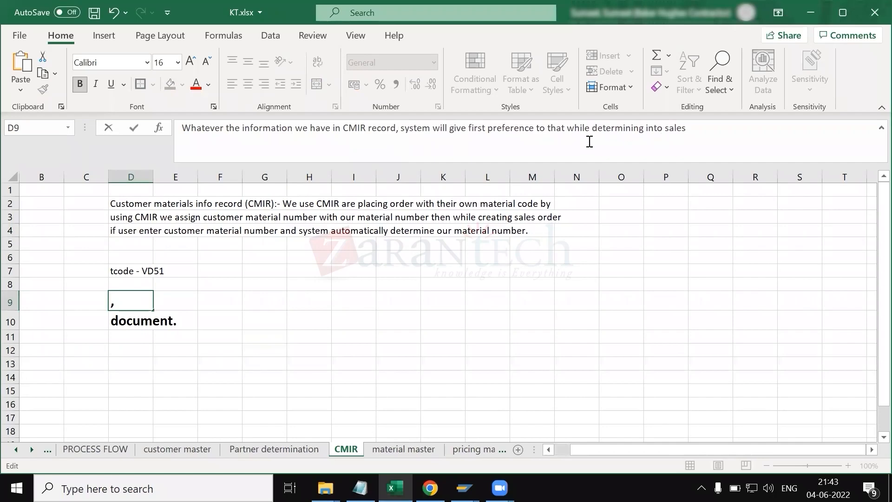
pyautogui.click(475, 314)
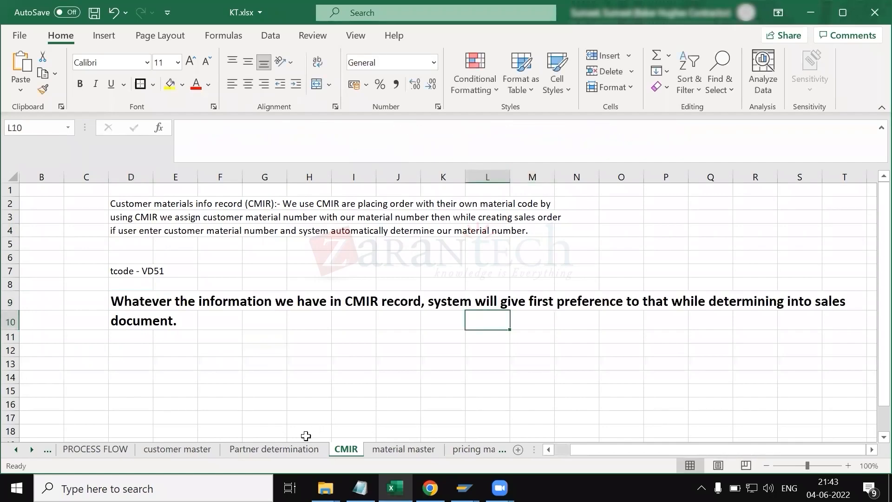
# Step: Review the delivering plant criteria on the customer master sheet and the edited CMIR sentence
pyautogui.click(199, 450)
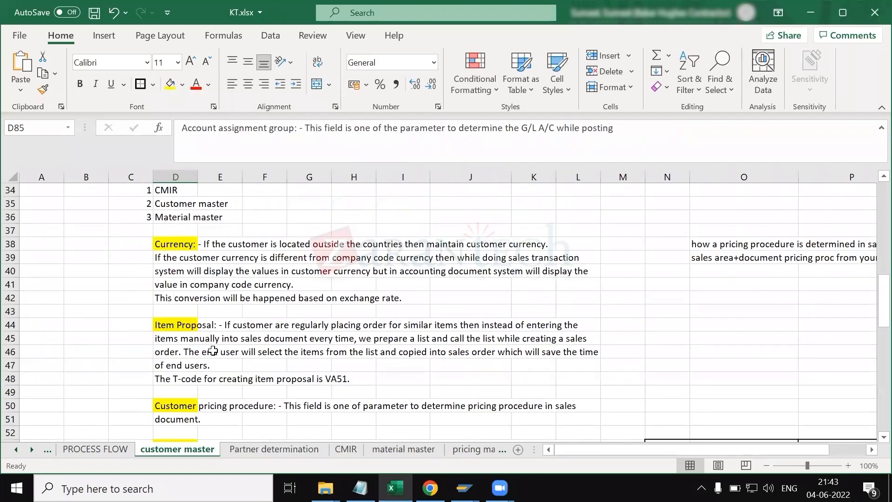
pyautogui.scroll(4, 213, 351)
pyautogui.click(174, 339)
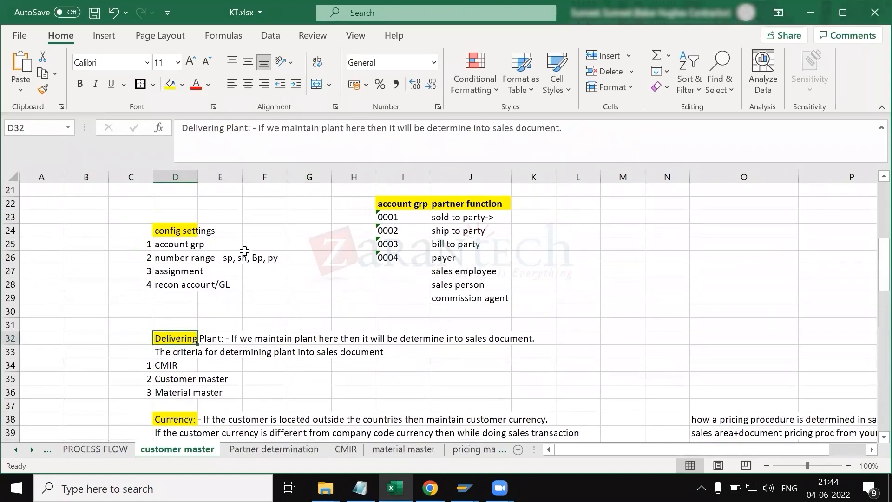
pyautogui.click(183, 365)
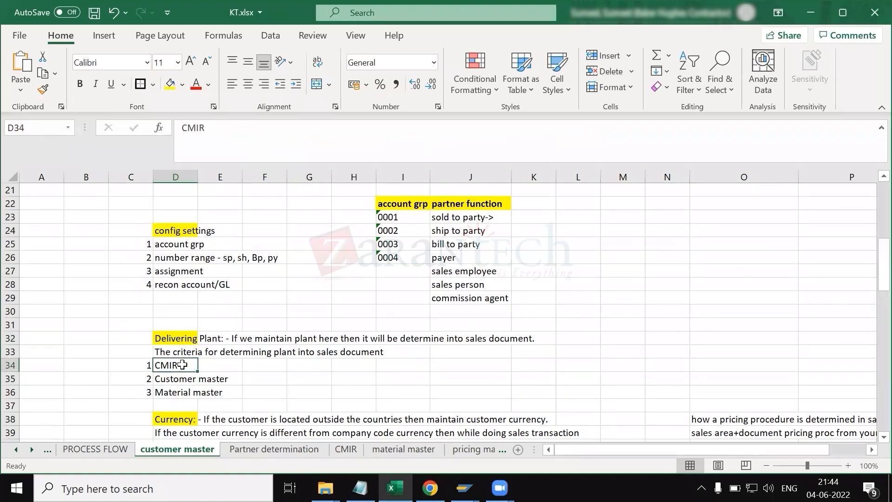
pyautogui.click(135, 365)
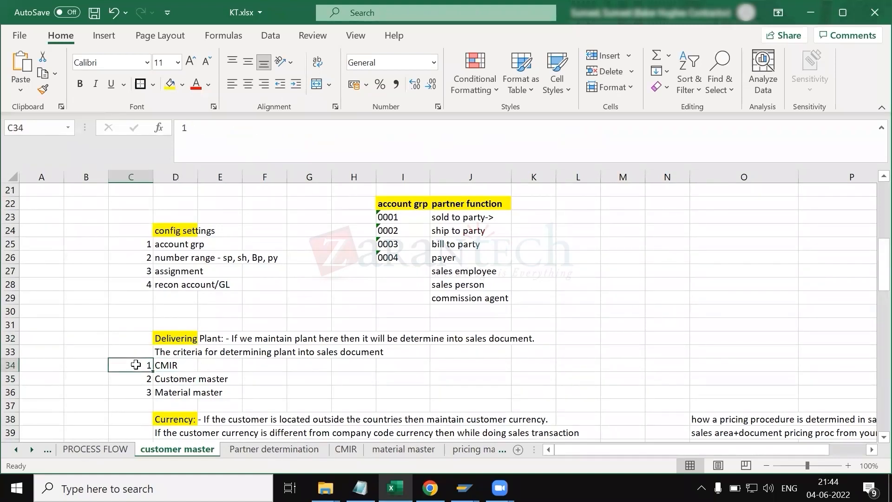
pyautogui.click(191, 365)
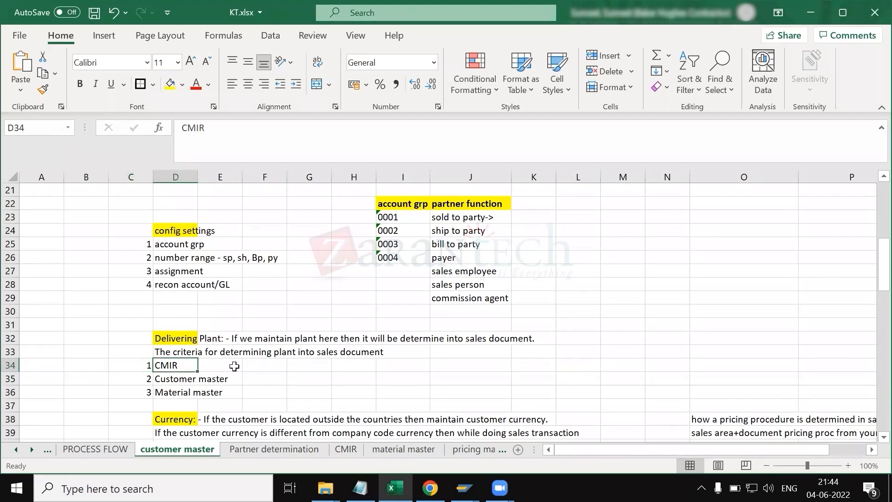
pyautogui.click(346, 449)
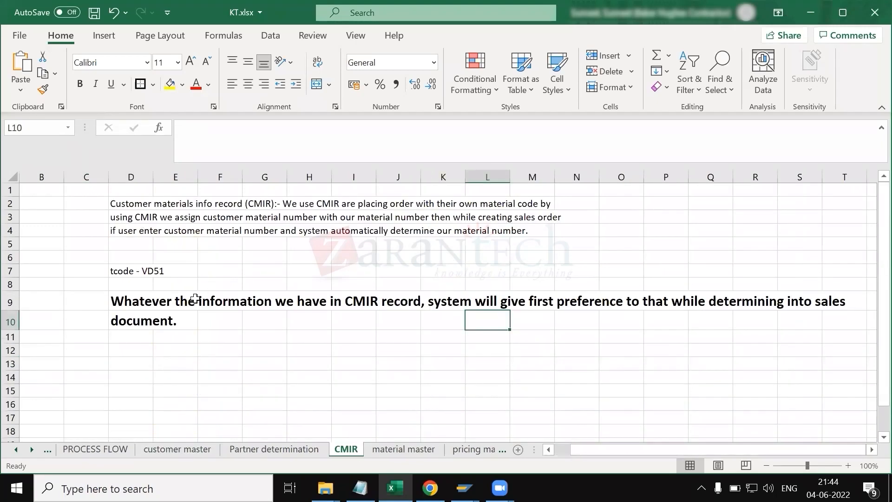
pyautogui.click(128, 305)
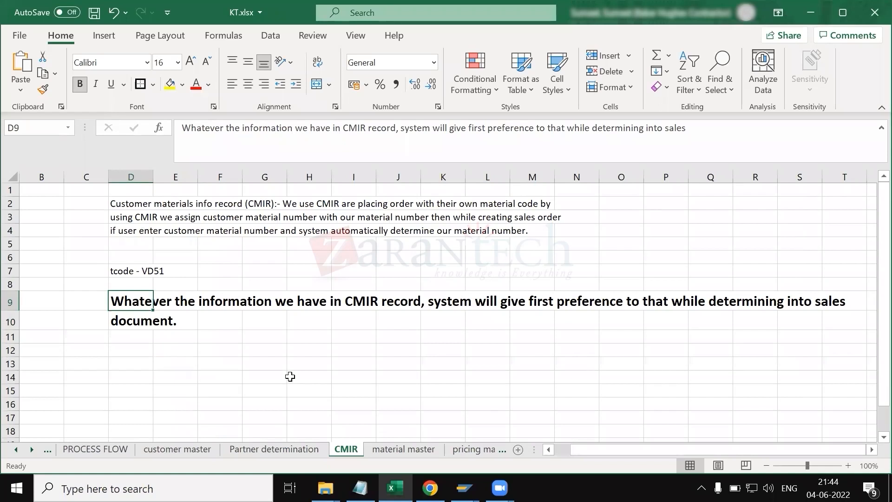
pyautogui.click(255, 339)
pyautogui.click(351, 296)
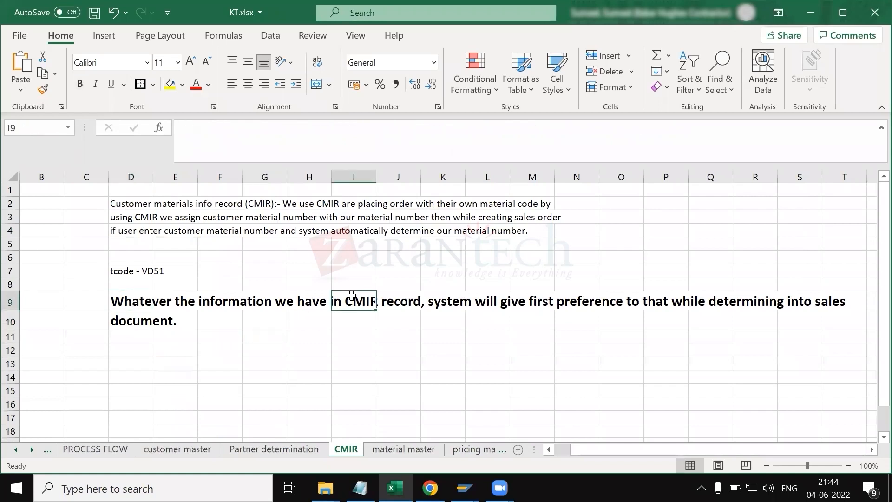
# Step: Enter sample rows cm and mm, each with 123, in the CMIR sheet below the notes
pyautogui.click(353, 361)
pyautogui.click(354, 389)
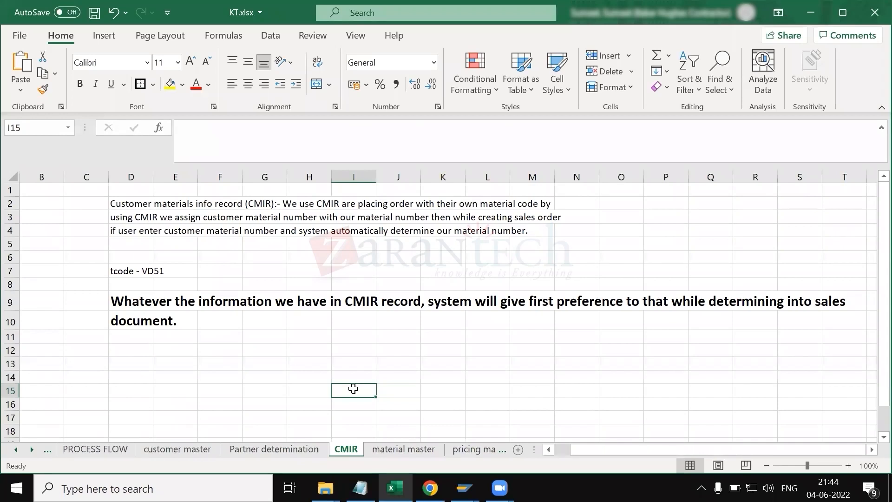
pyautogui.click(266, 381)
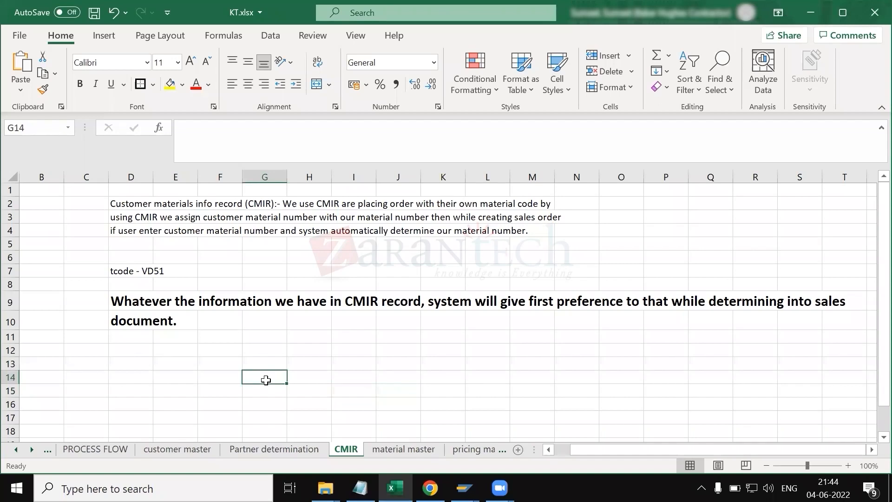
pyautogui.write('123')
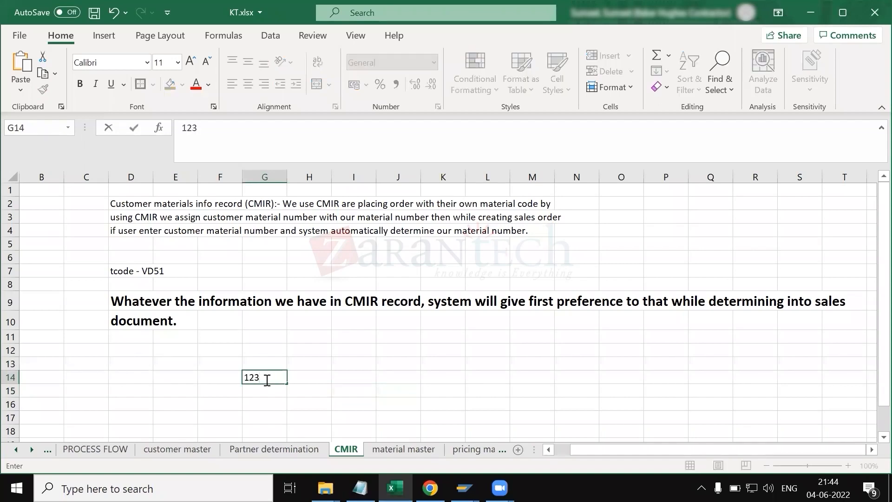
pyautogui.click(226, 375)
pyautogui.write('cm')
pyautogui.press('Return')
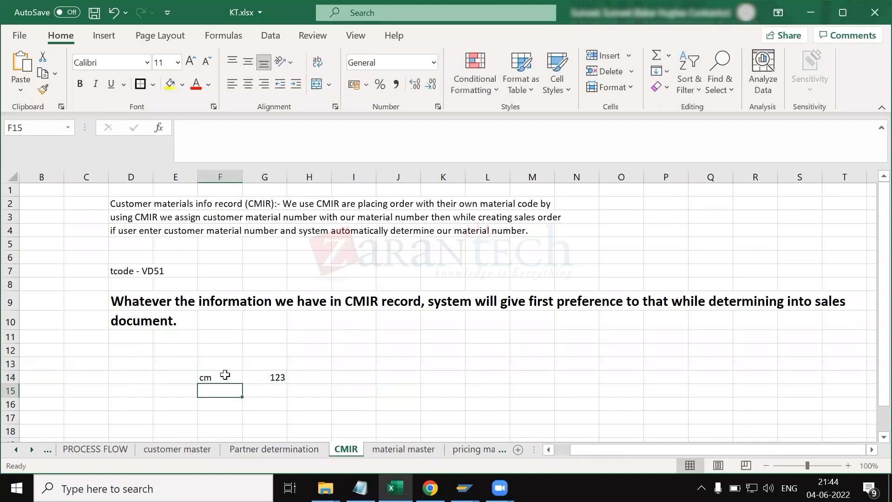
pyautogui.write('mm')
pyautogui.press('Return')
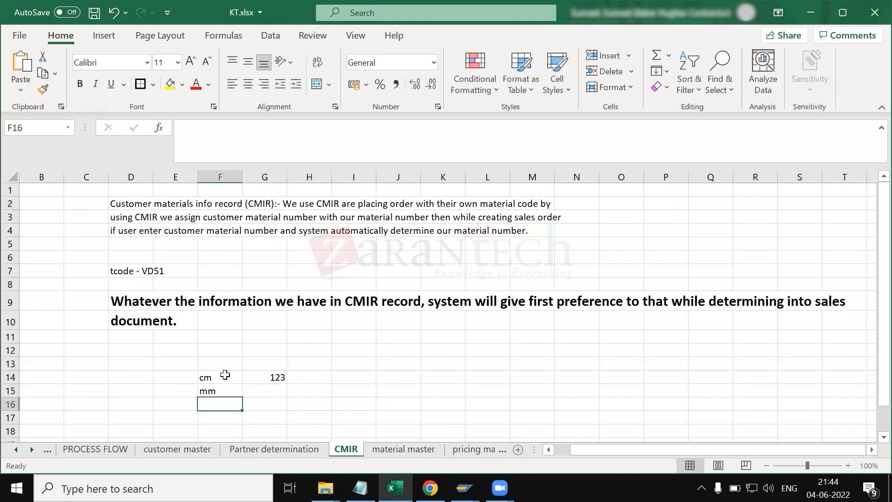
pyautogui.click(257, 390)
pyautogui.write('123')
pyautogui.press('Return')
# Step: Add a sample cmir row with 456 above them and a plant heading over the values column
pyautogui.click(215, 361)
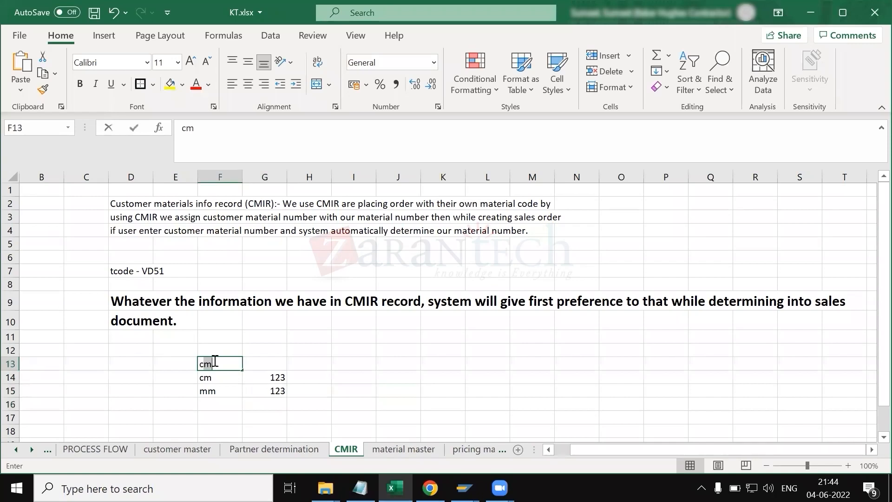
pyautogui.write('cmir')
pyautogui.press('Tab')
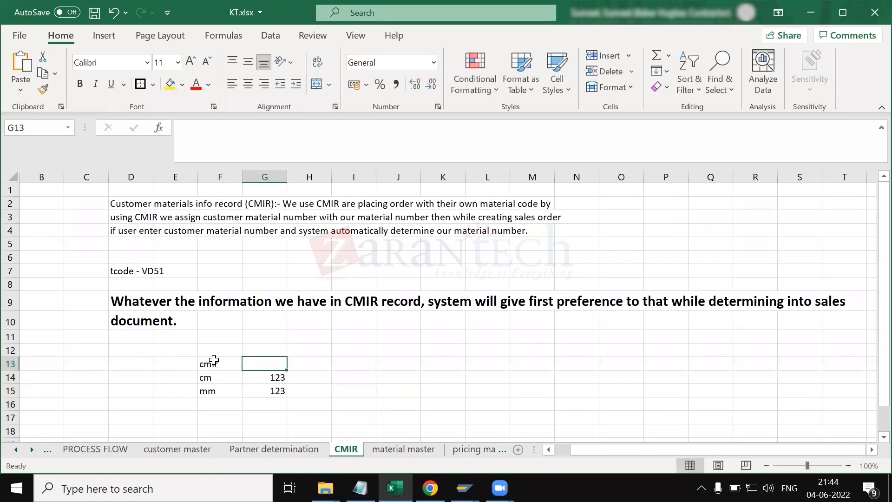
pyautogui.write('456')
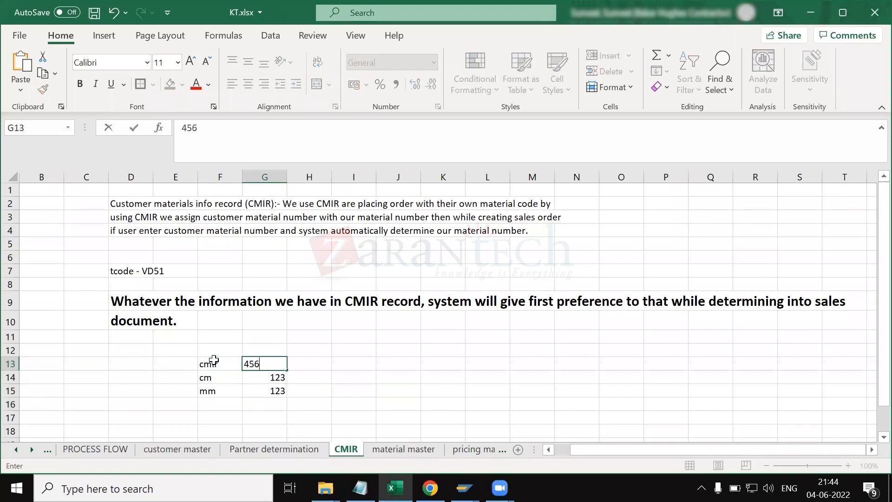
pyautogui.press('Return')
pyautogui.click(582, 386)
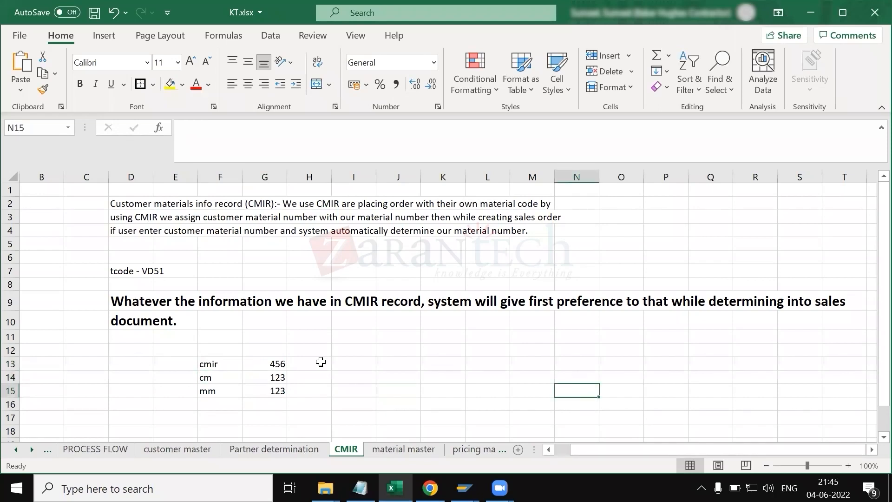
pyautogui.moveTo(218, 363); pyautogui.dragTo(264, 366)
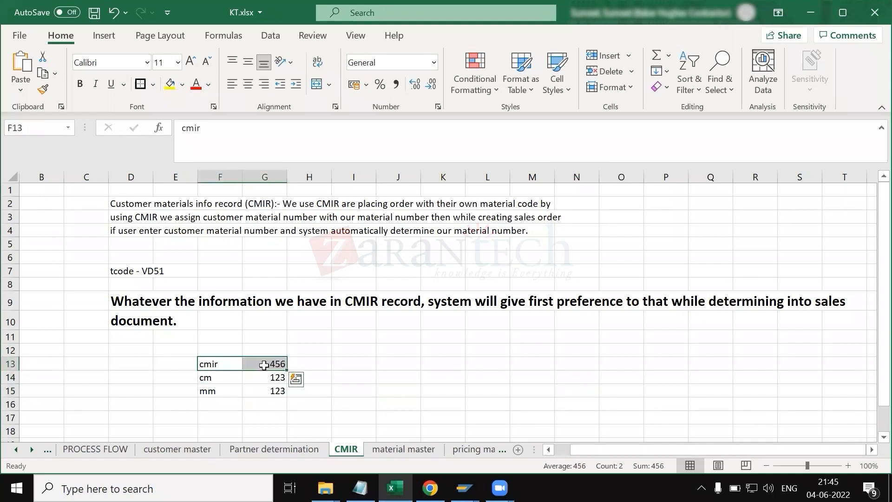
pyautogui.click(262, 350)
pyautogui.write('plant')
pyautogui.press('Return')
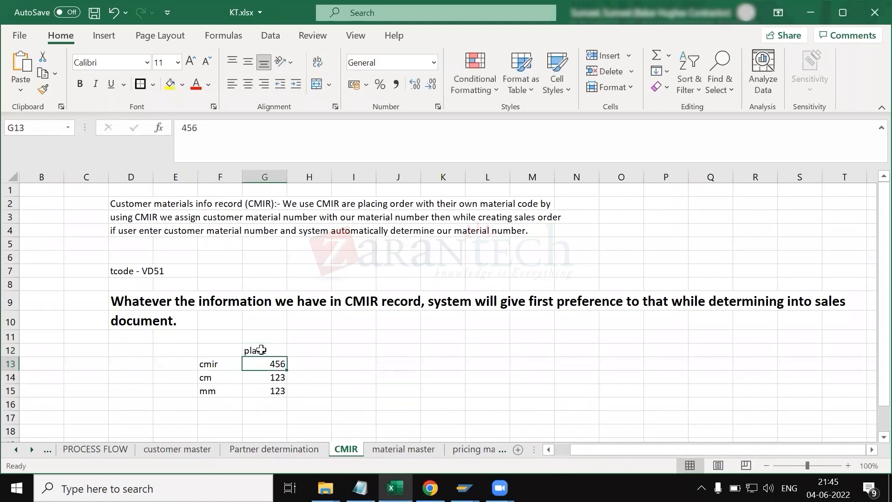
# Step: Step through the sample rows and then clear the whole sample range F12:H16
pyautogui.click(575, 391)
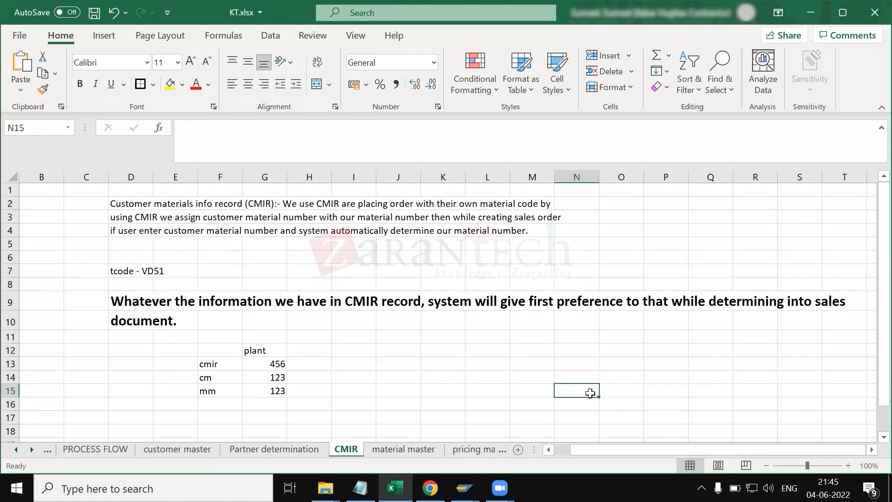
pyautogui.click(220, 378)
pyautogui.moveTo(260, 384); pyautogui.dragTo(275, 389)
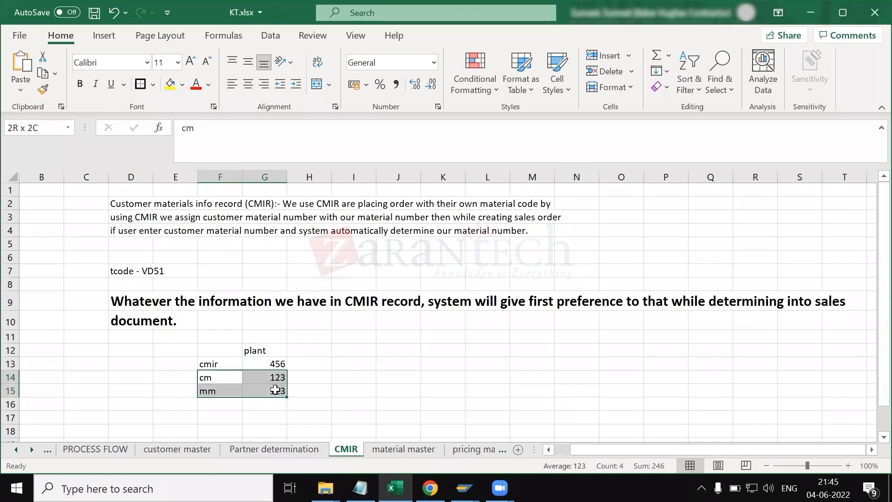
pyautogui.moveTo(207, 364); pyautogui.dragTo(270, 366)
pyautogui.moveTo(214, 351); pyautogui.dragTo(274, 360)
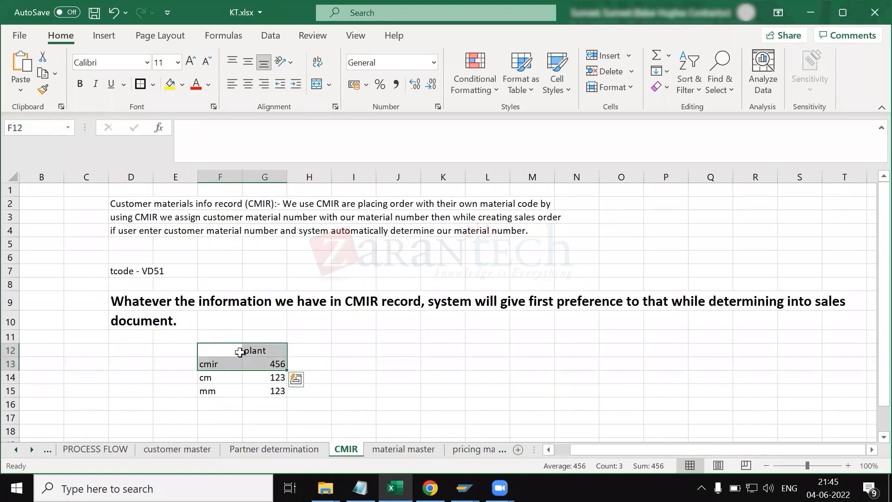
pyautogui.moveTo(215, 351); pyautogui.dragTo(263, 365)
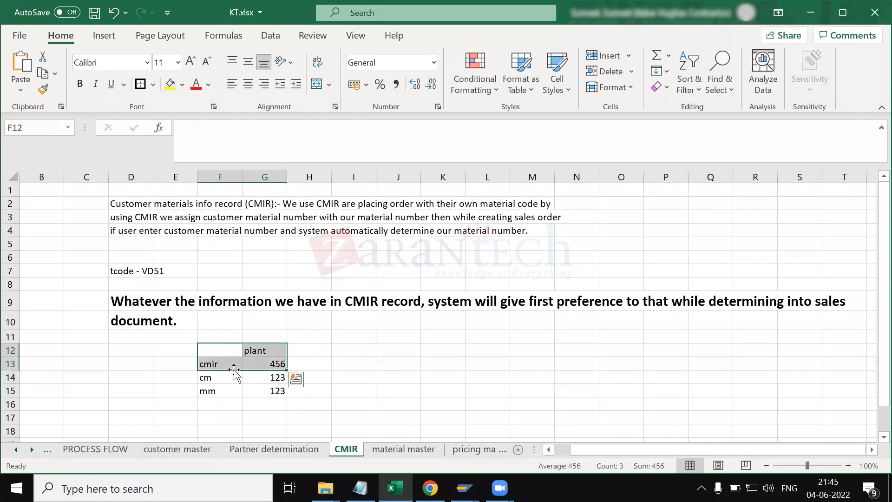
pyautogui.click(188, 363)
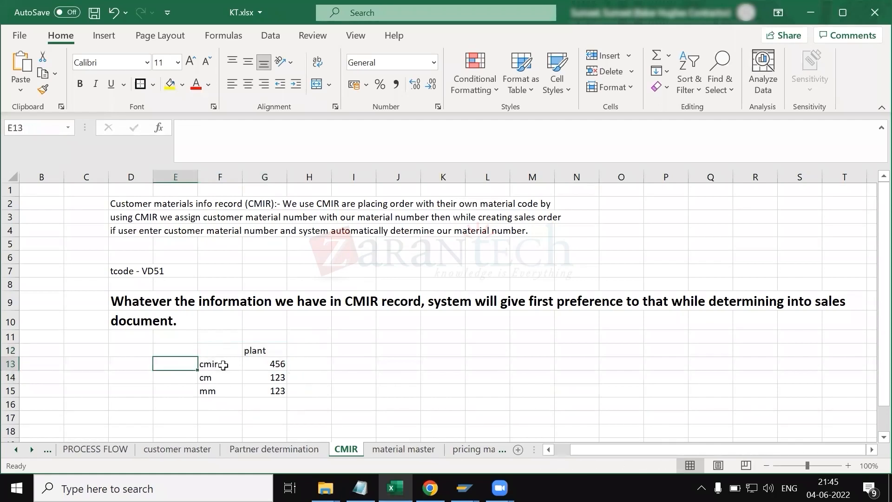
pyautogui.moveTo(212, 354); pyautogui.dragTo(305, 414)
pyautogui.press('Delete')
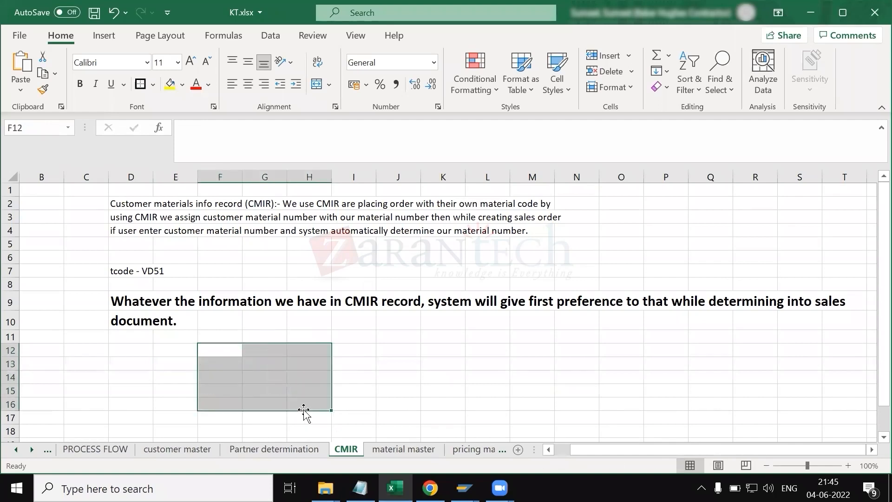
pyautogui.click(122, 269)
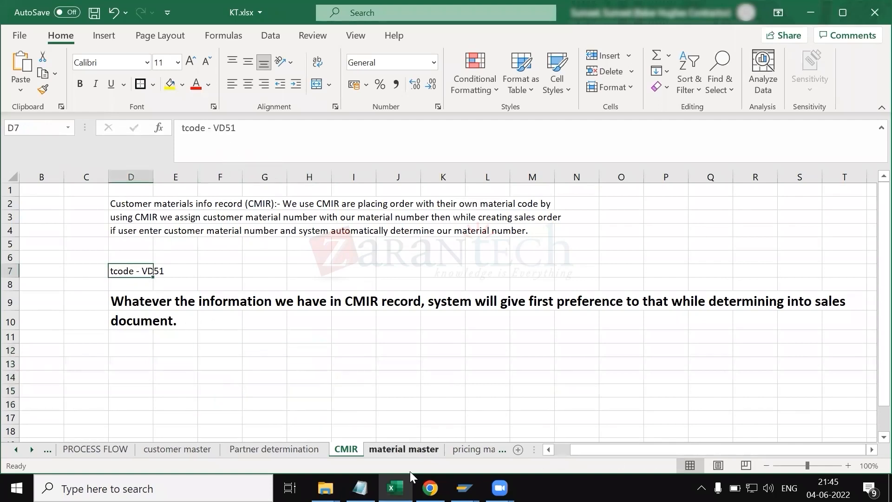
# Step: Switch to SAP and open transaction VD51 for the prefilled customer, sales organization 5500 and channel 1B
pyautogui.click(465, 488)
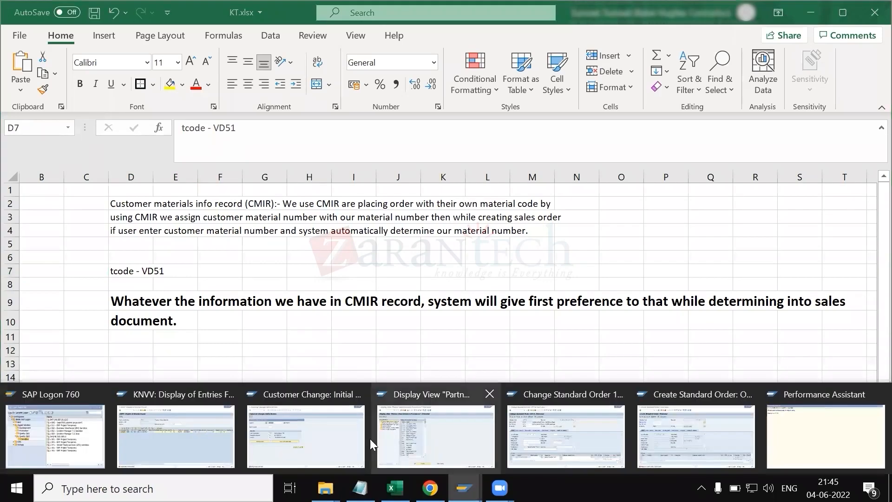
pyautogui.click(191, 428)
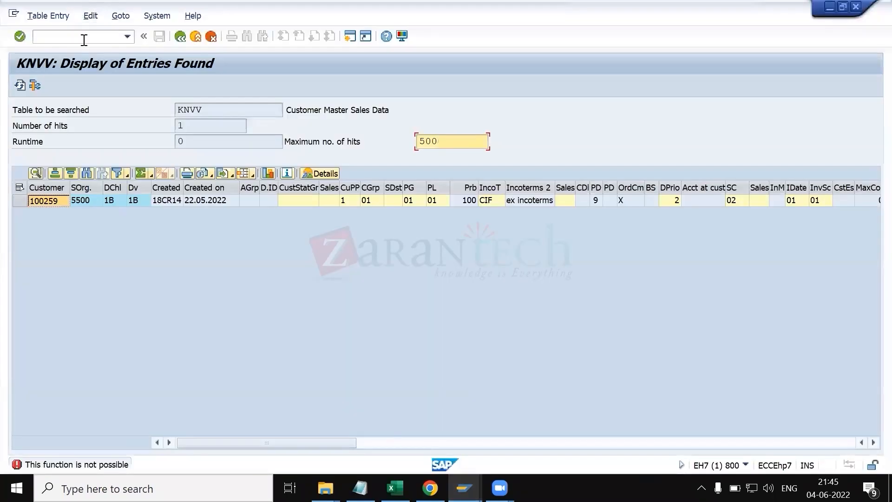
pyautogui.click(81, 37)
pyautogui.write('/nvd51')
pyautogui.press('Return')
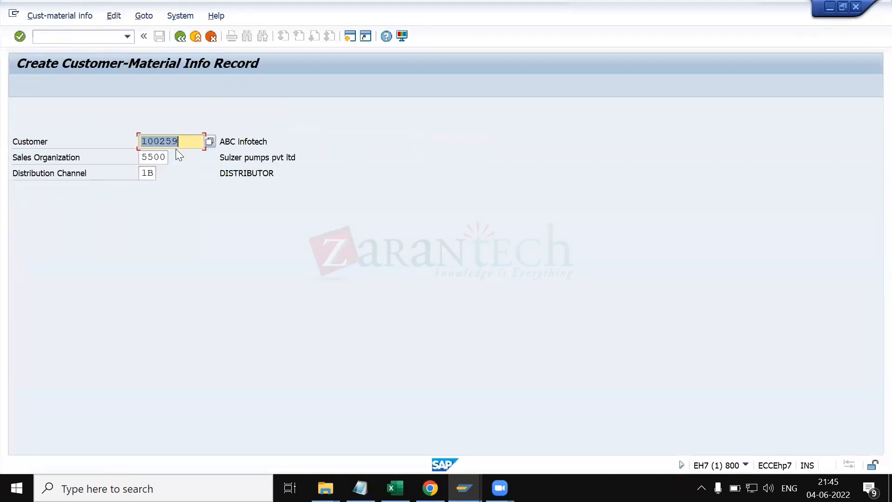
pyautogui.press('Return')
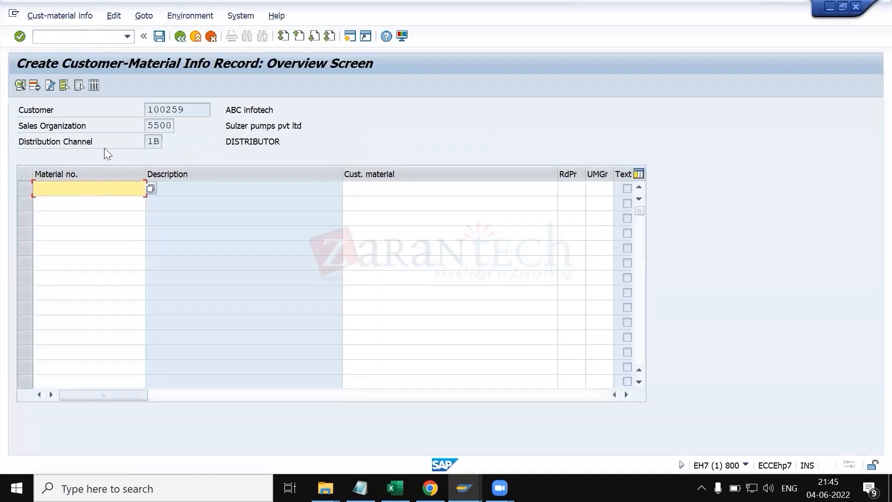
# Step: Enter material 610338 in the first overview row and copy its material number
pyautogui.click(77, 186)
pyautogui.press('Down')
pyautogui.press('Return')
pyautogui.press('Tab')
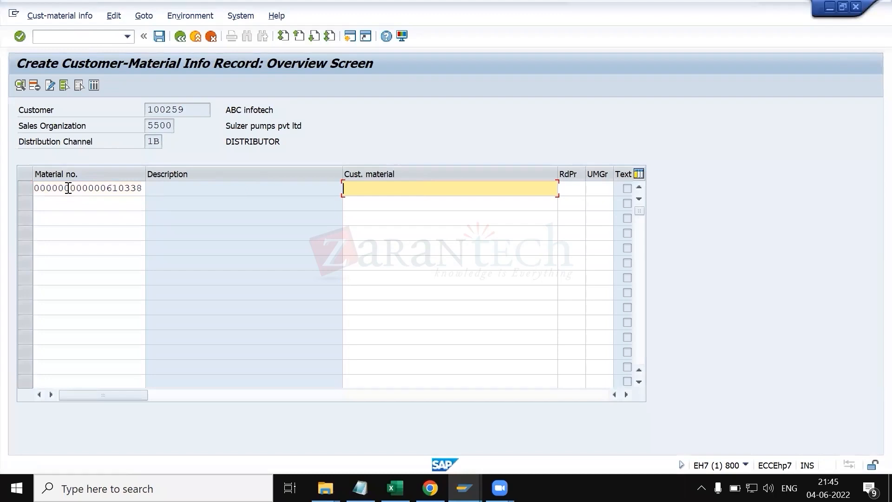
pyautogui.click(69, 187)
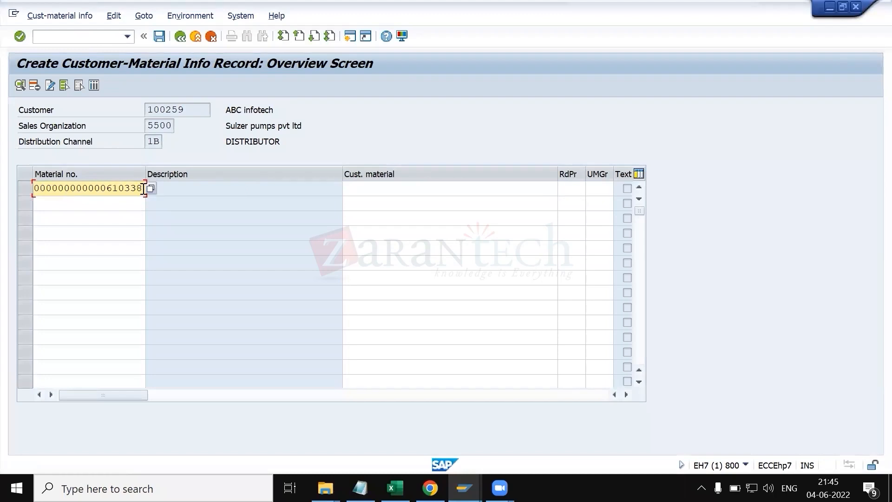
pyautogui.moveTo(144, 189); pyautogui.dragTo(20, 186)
pyautogui.hotkey('ctrl', 'c')
# Step: Set the customer material for that row to ABC MATERIAL
pyautogui.click(367, 188)
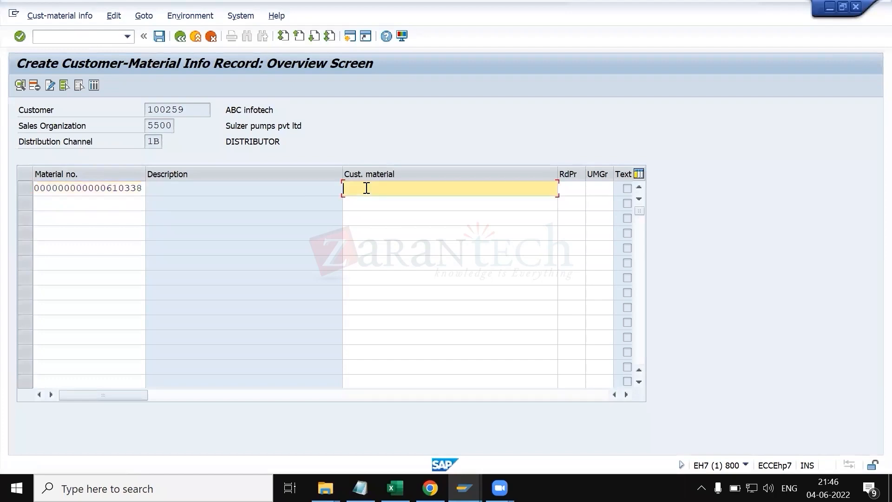
pyautogui.write('ABC')
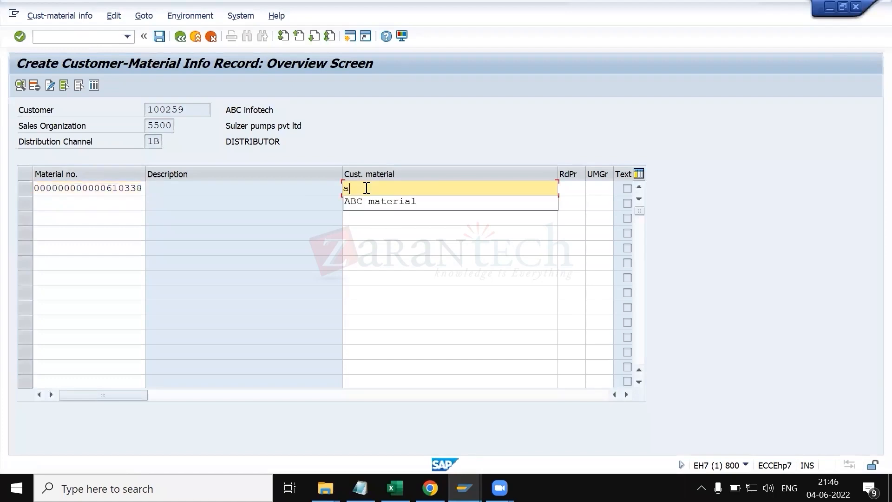
pyautogui.press('Down')
pyautogui.press('Return')
pyautogui.press('Return')
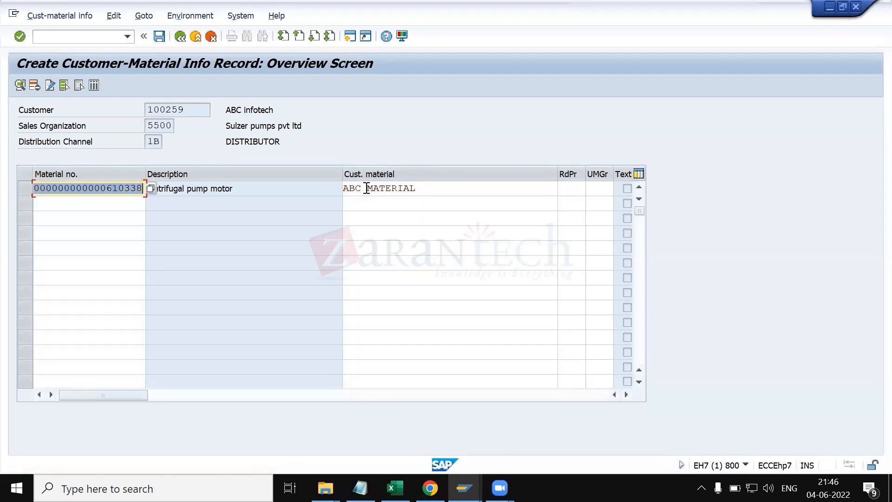
# Step: Open the row's item screen and enter the customer description "customer specific nomenclature"
pyautogui.click(23, 189)
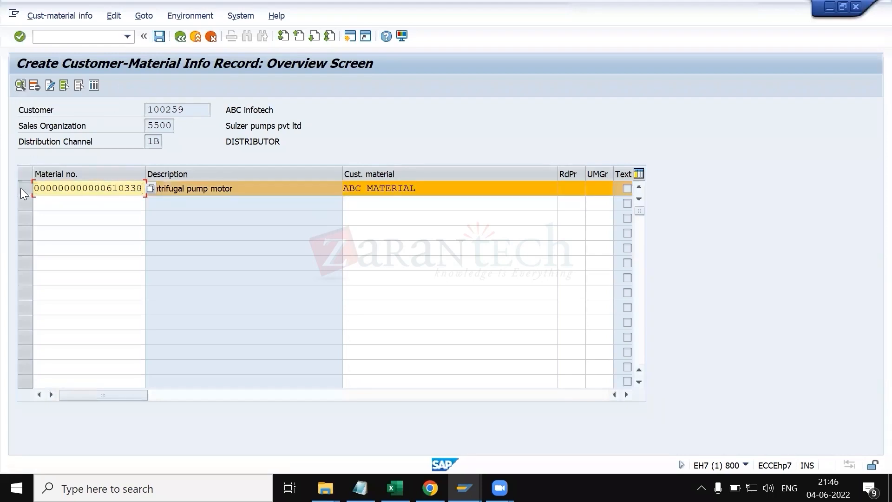
pyautogui.click(19, 86)
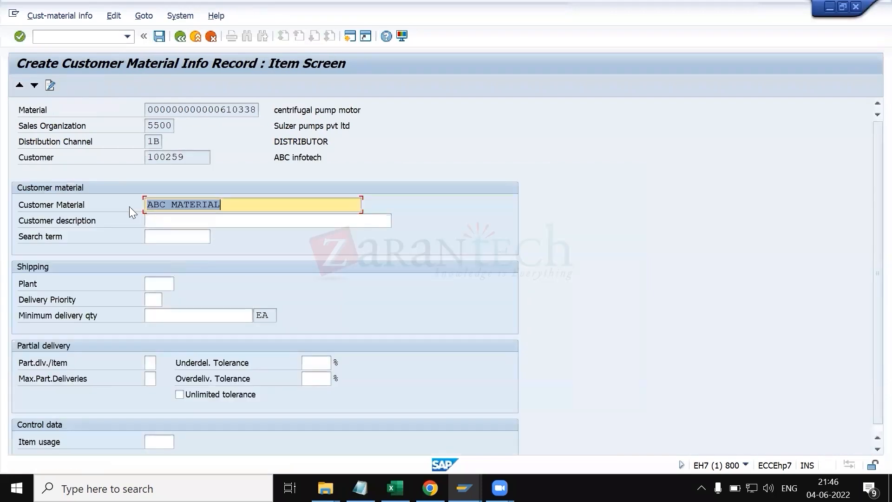
pyautogui.click(158, 221)
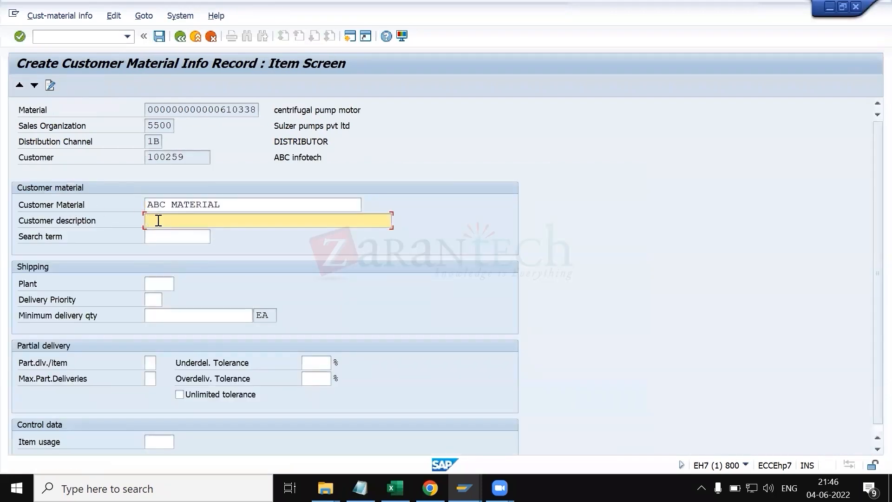
pyautogui.write('customer specific nomenclatu')
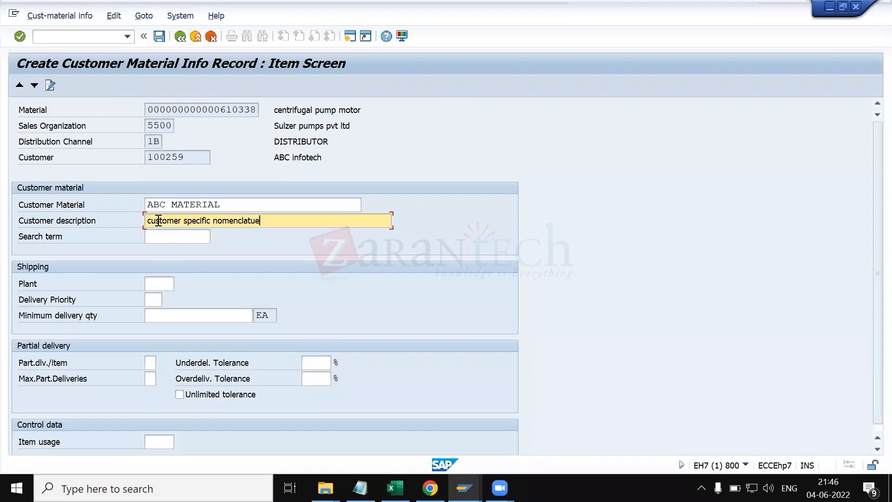
pyautogui.write('re')
# Step: Set the search term to ABC, the plant to 5500 and the delivery priority to 02
pyautogui.click(154, 241)
pyautogui.write('ABC')
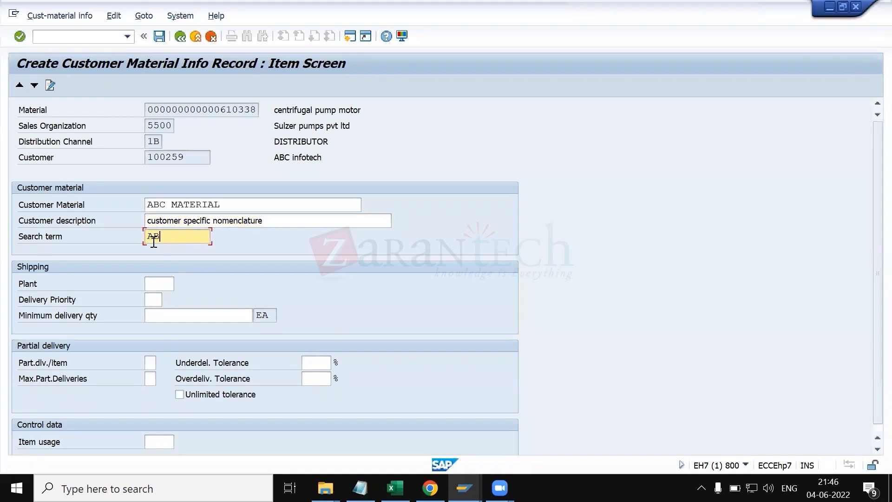
pyautogui.click(157, 279)
pyautogui.write('5500')
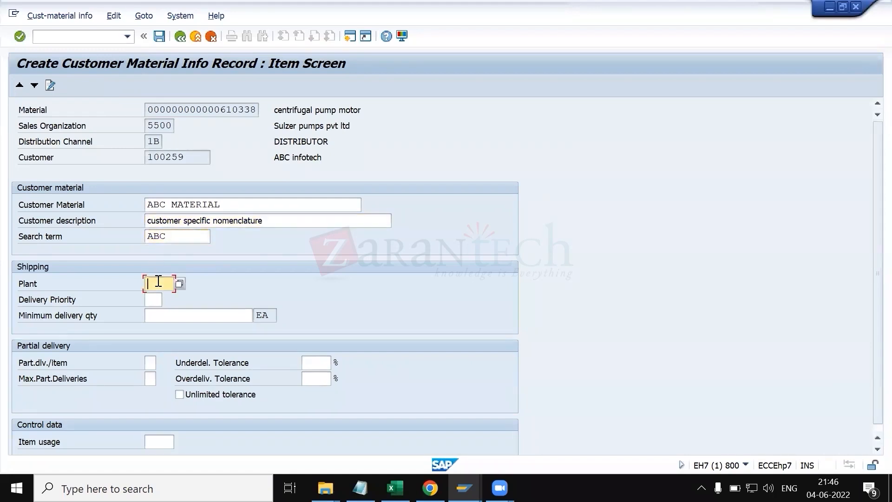
pyautogui.press('Tab')
pyautogui.write('02')
pyautogui.press('Tab')
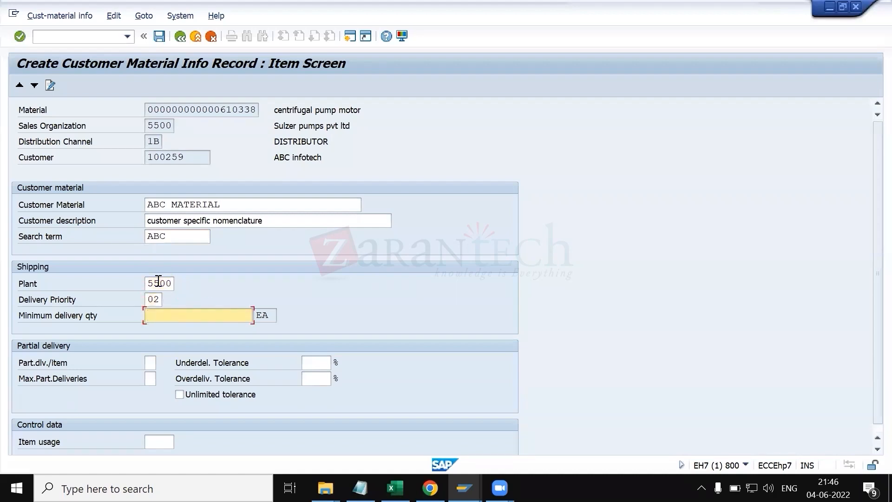
# Step: Set the minimum delivery quantity to 10 on the item screen
pyautogui.write('10')
pyautogui.scroll(-1, 150, 393)
pyautogui.click(150, 356)
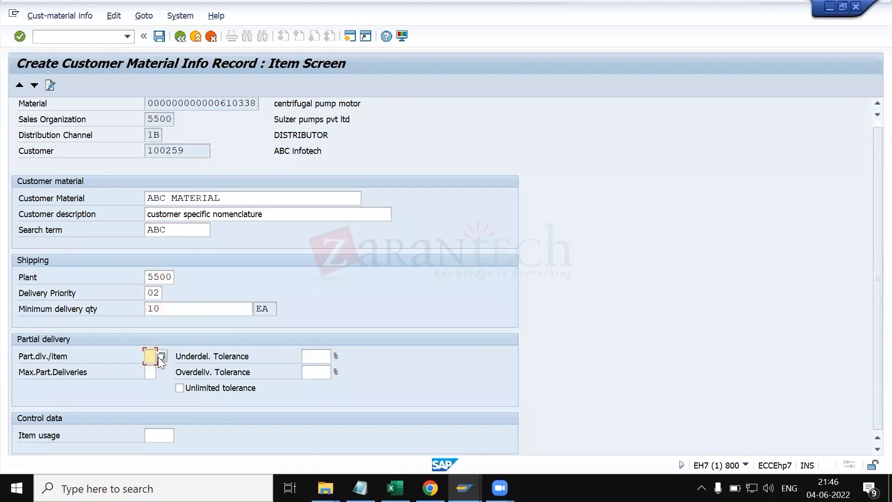
pyautogui.click(149, 372)
pyautogui.scroll(1, 202, 284)
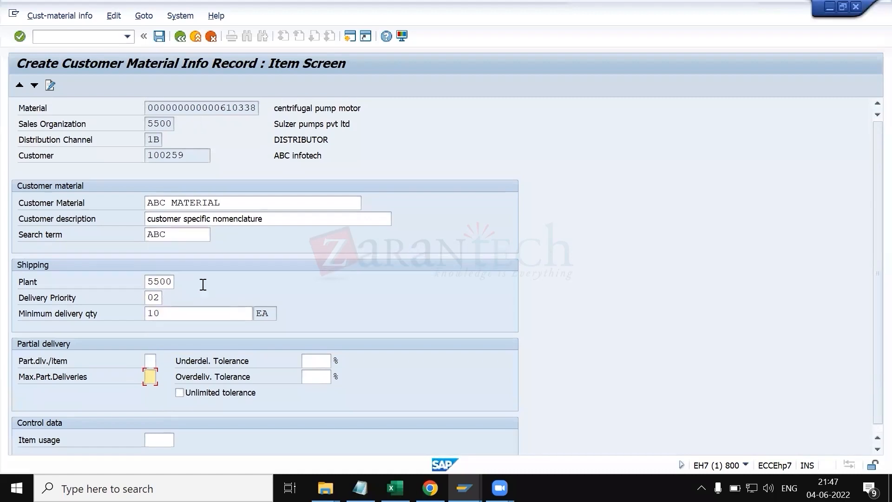
# Step: Add the English item text "customer specific ABC pump spares" and save the customer-material info record
pyautogui.click(50, 88)
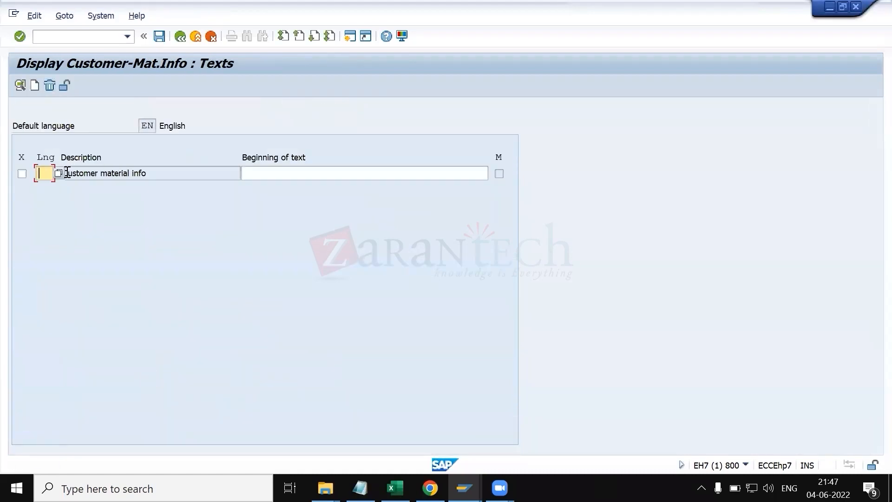
pyautogui.press('Tab')
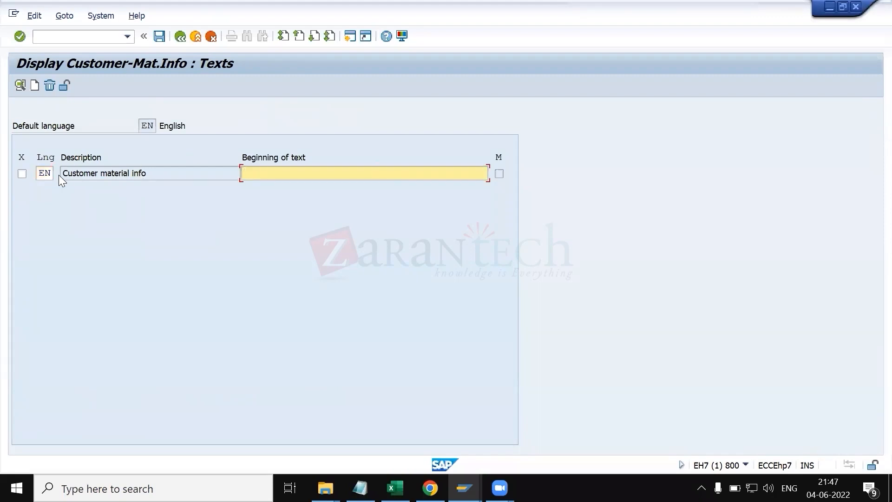
pyautogui.write('customer specific ABC pump ')
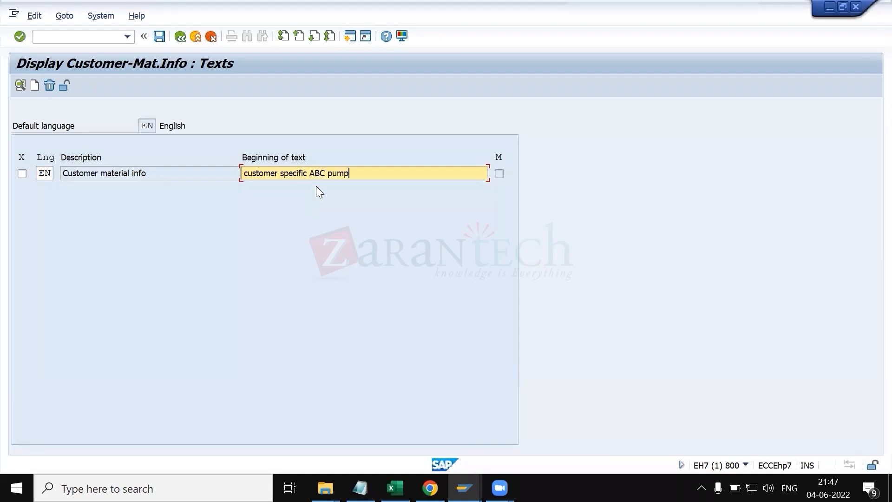
pyautogui.write('spares')
pyautogui.press('Return')
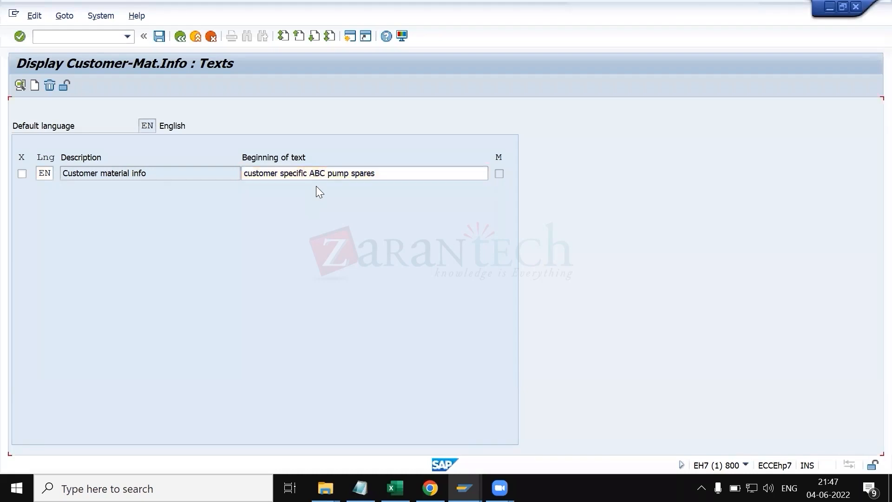
pyautogui.click(23, 172)
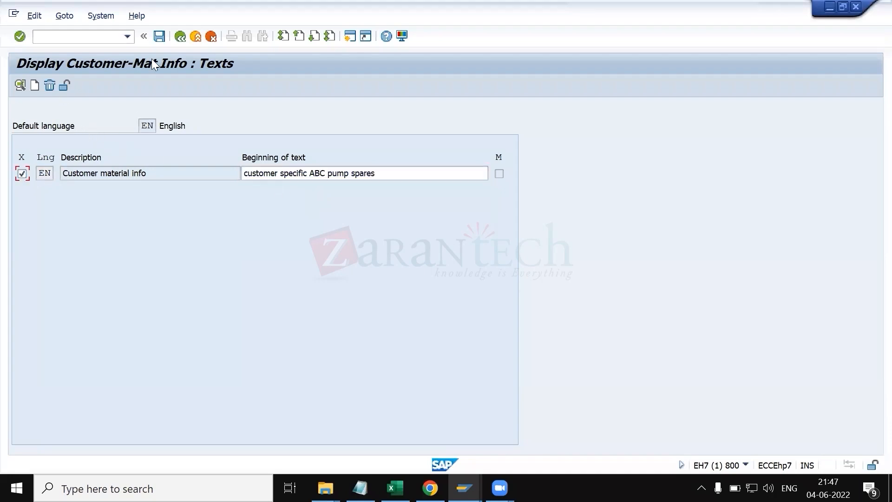
pyautogui.click(159, 36)
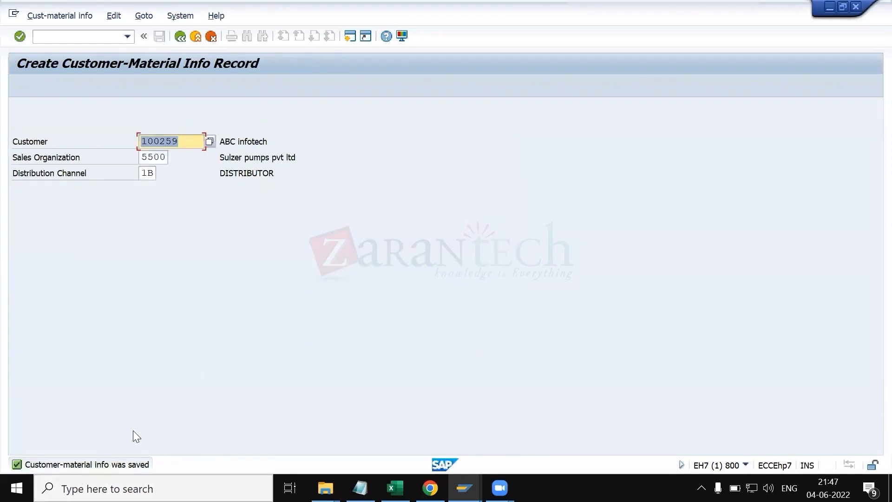
# Step: Display the saved info record for customer 100259 and open its item details for review
pyautogui.click(55, 15)
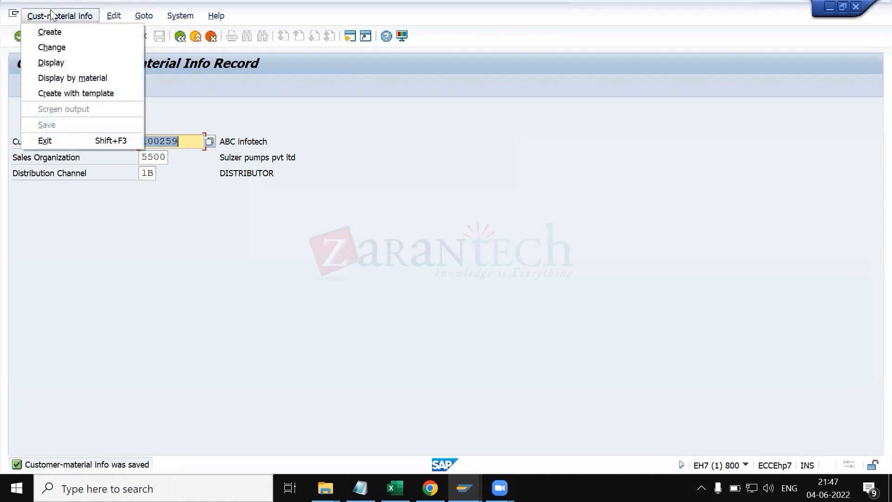
pyautogui.click(64, 62)
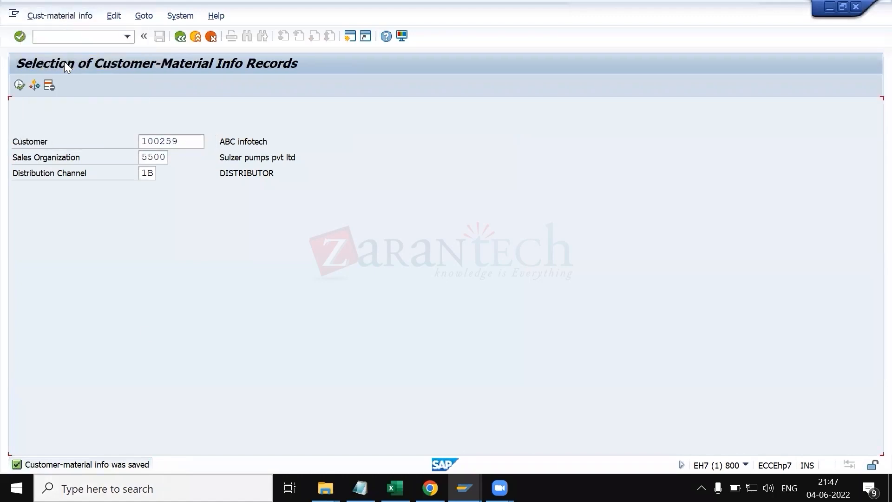
pyautogui.press('Return')
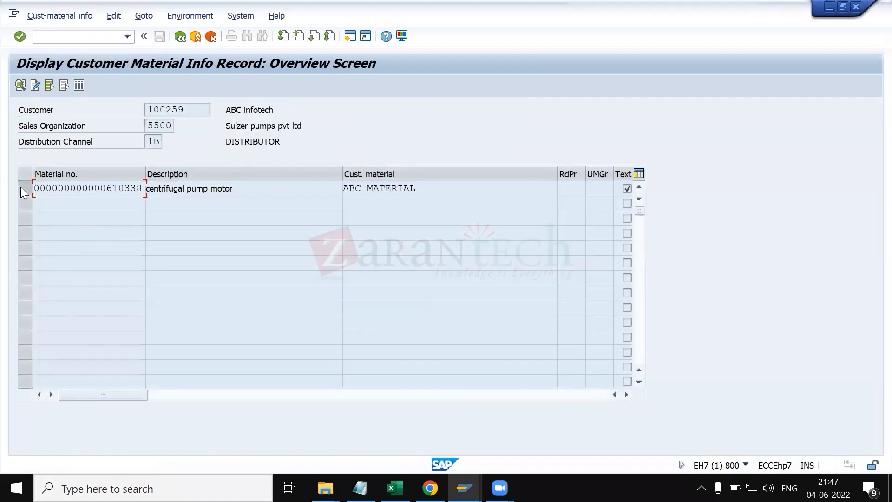
pyautogui.click(20, 187)
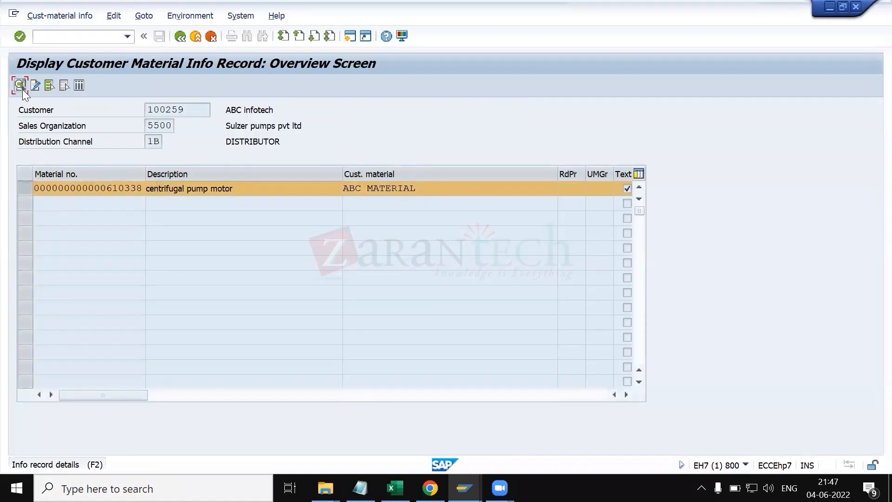
pyautogui.click(21, 88)
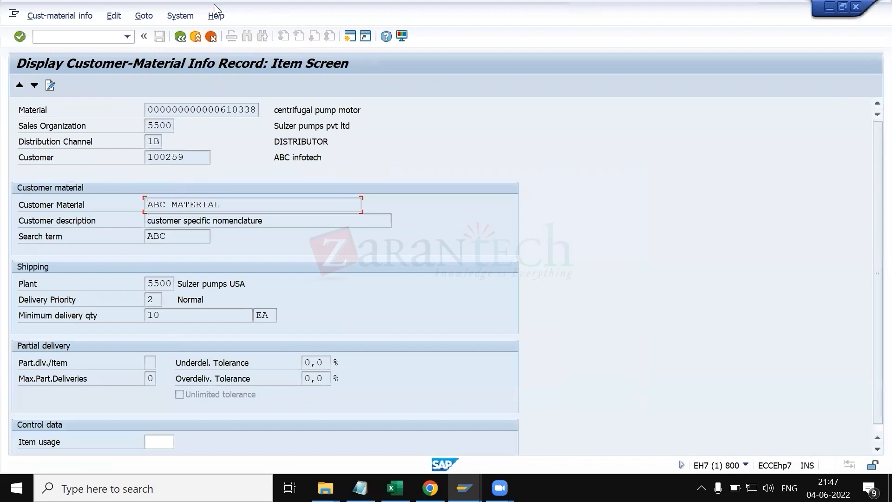
pyautogui.click(183, 34)
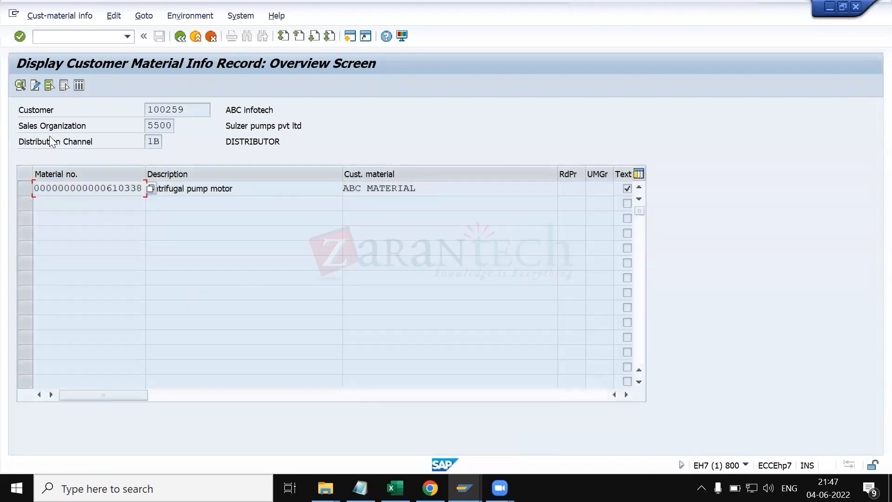
# Step: Review the info record's list display and its texts, then return to the selection screen
pyautogui.click(23, 189)
pyautogui.click(79, 85)
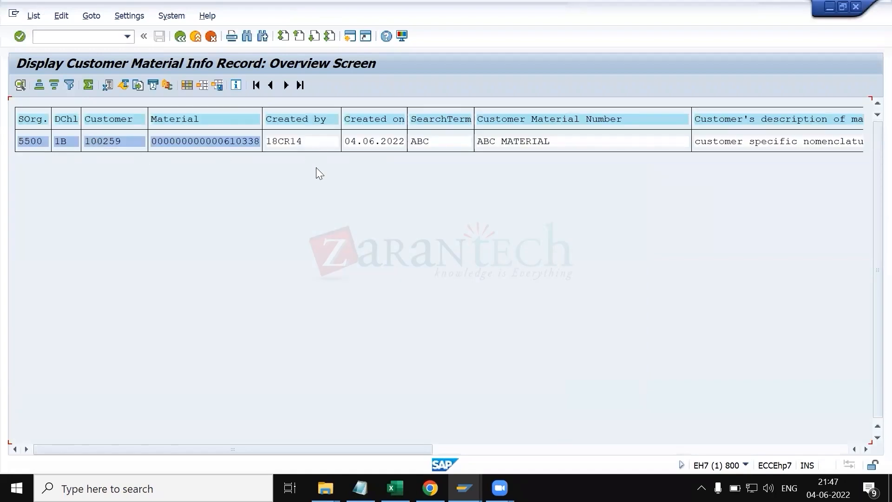
pyautogui.click(181, 37)
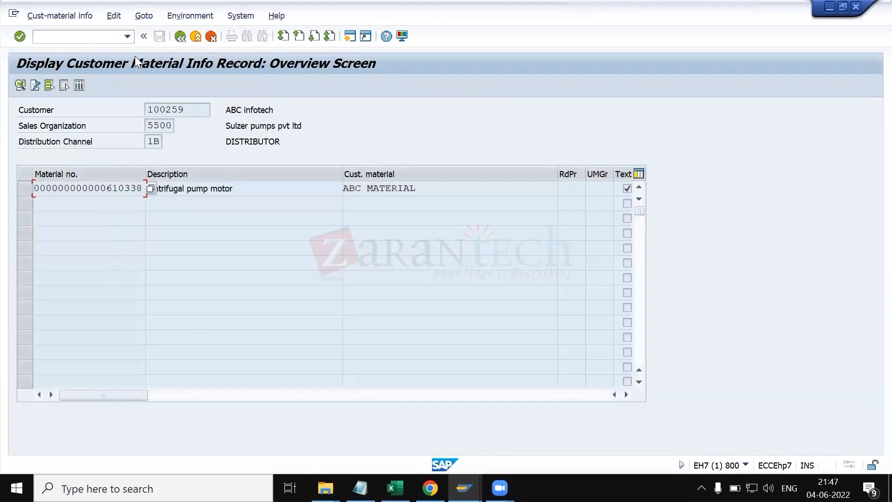
pyautogui.click(188, 16)
pyautogui.moveTo(149, 19)
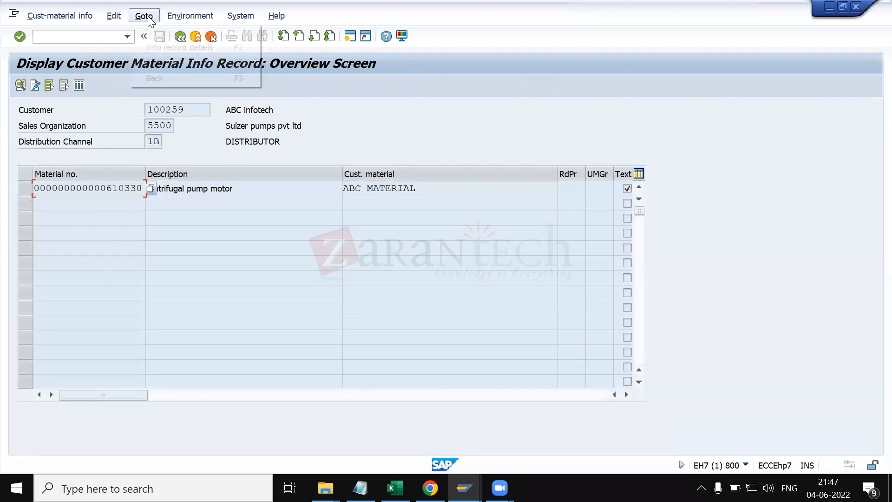
pyautogui.moveTo(117, 19)
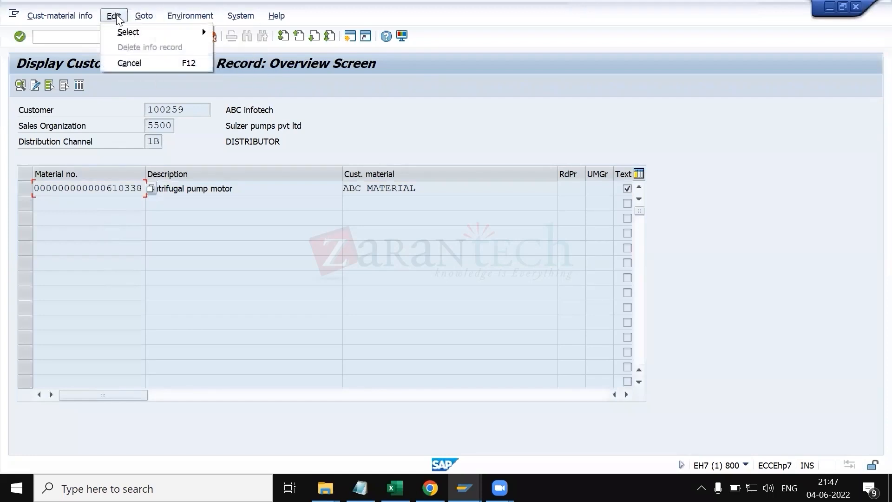
pyautogui.click(158, 60)
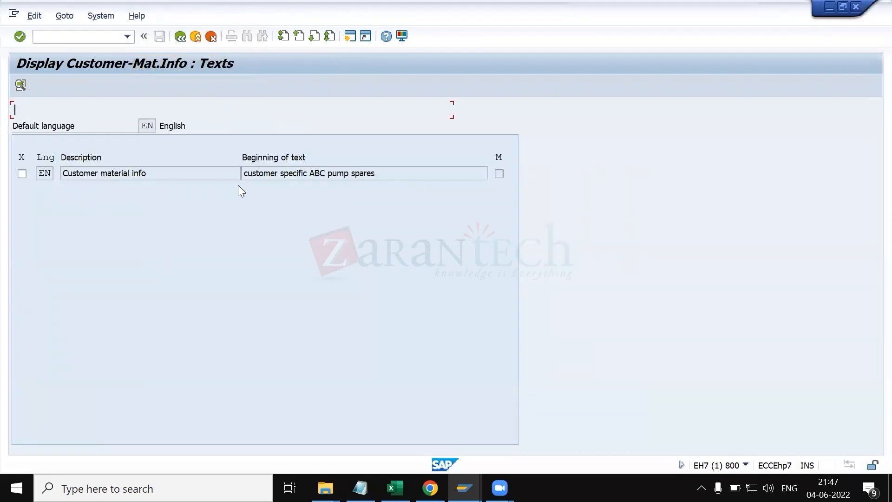
pyautogui.click(181, 36)
pyautogui.click(180, 36)
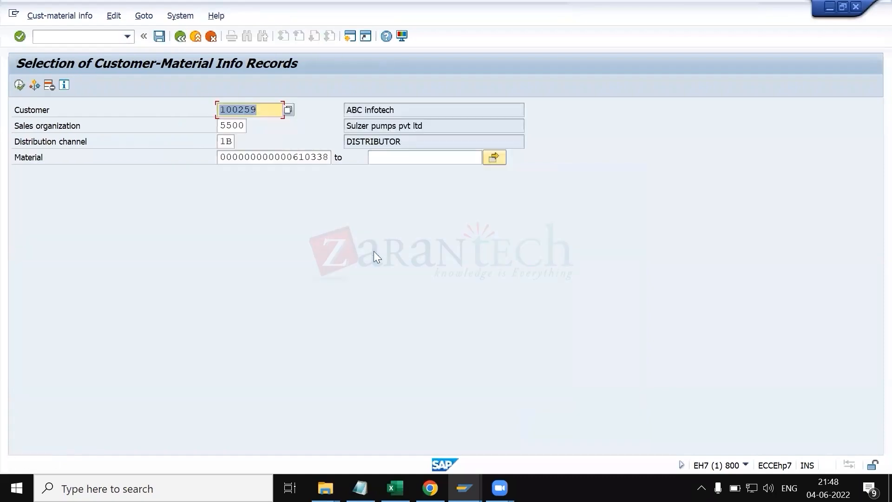
# Step: Switch to KT.xlsx and review the CMIR and material master sheets
pyautogui.hotkey('alt', 'Tab')
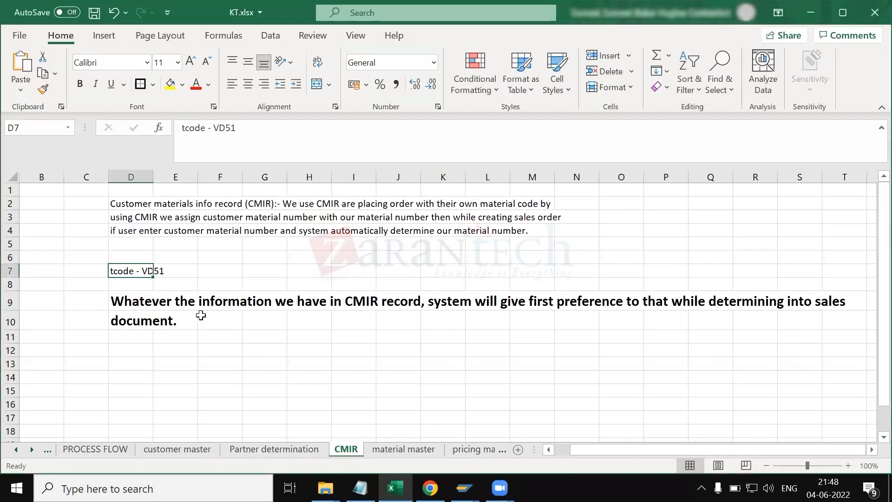
pyautogui.click(185, 358)
pyautogui.moveTo(122, 203); pyautogui.dragTo(165, 370)
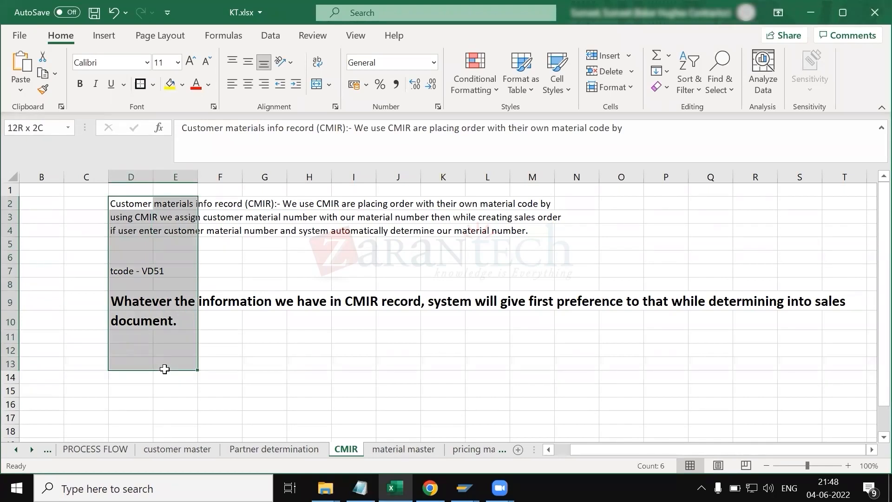
pyautogui.click(319, 380)
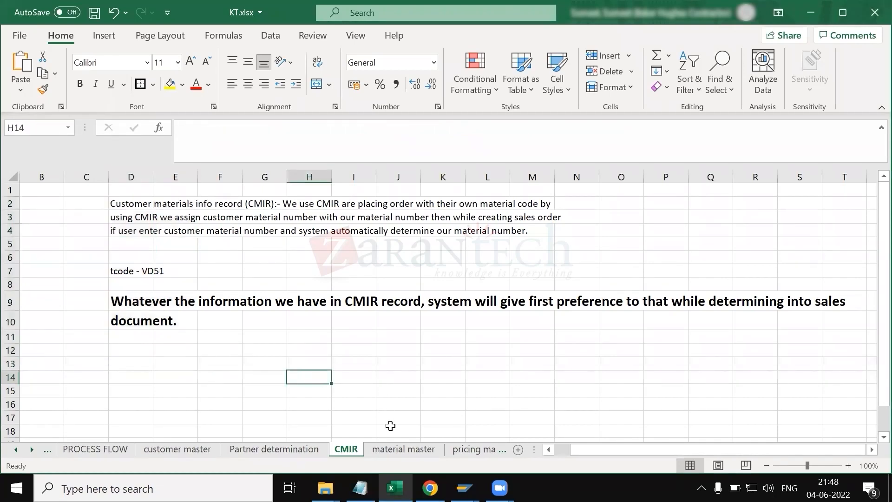
pyautogui.click(402, 451)
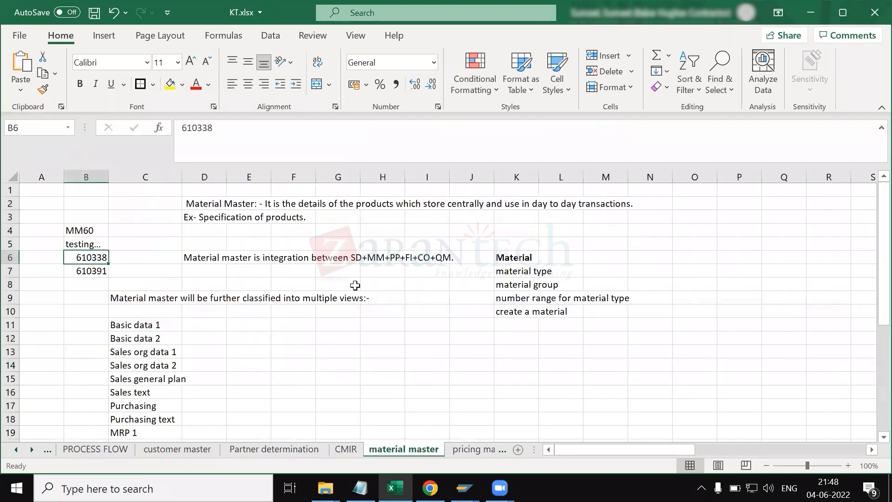
pyautogui.click(365, 312)
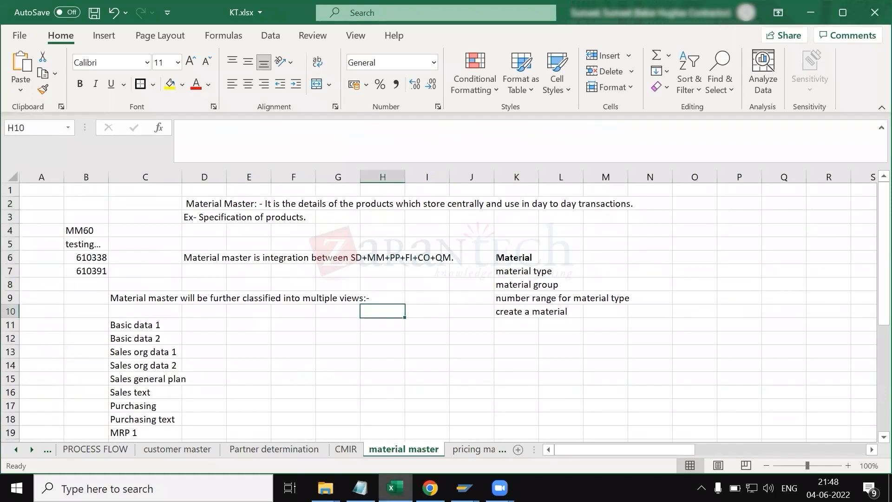
# Step: Close the Change Standard Order and Create Standard Order sessions and the customer change dialog
pyautogui.moveTo(464, 489)
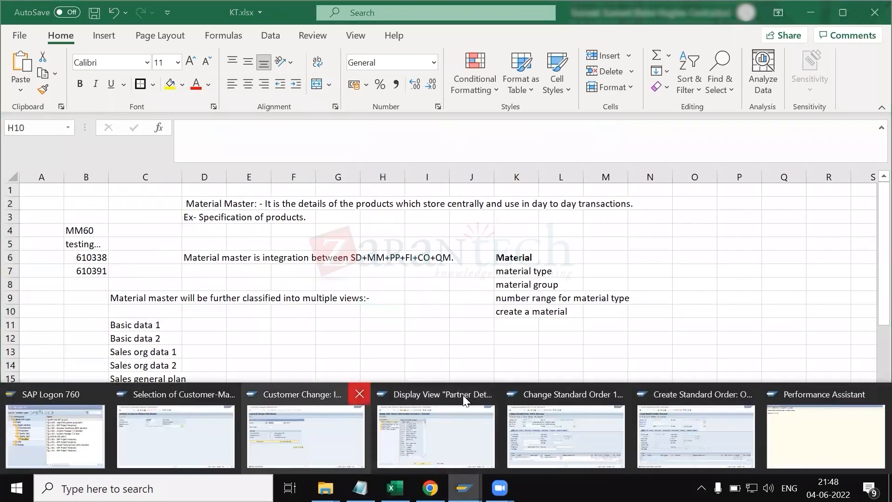
pyautogui.click(491, 396)
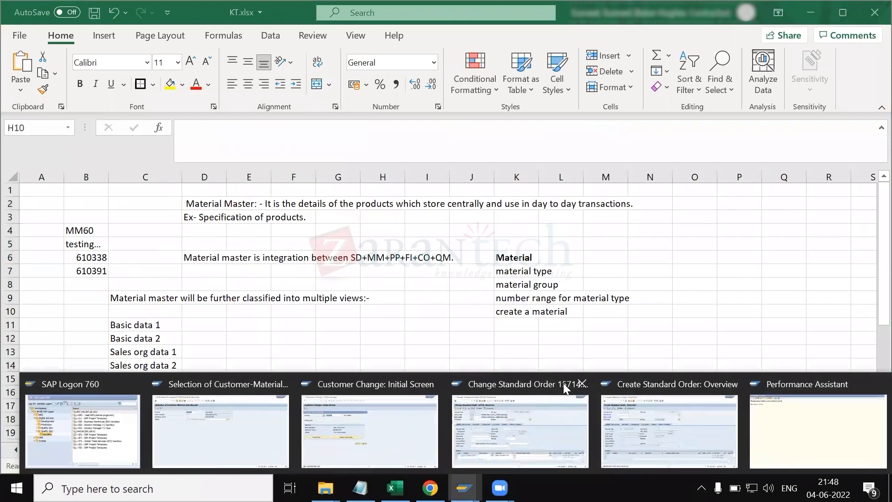
pyautogui.click(588, 384)
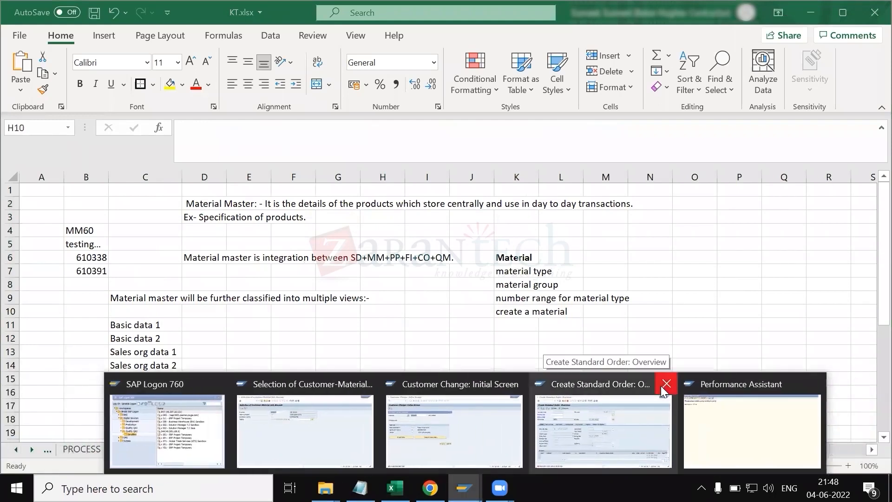
pyautogui.click(666, 384)
pyautogui.click(644, 398)
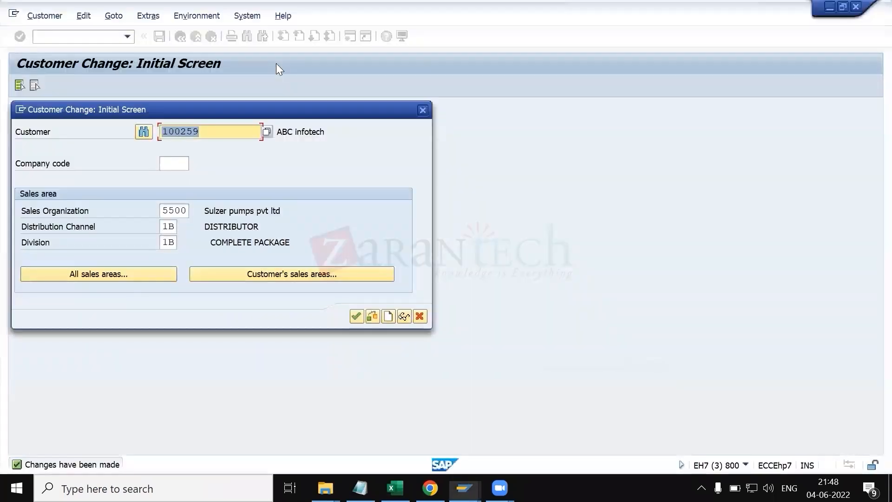
pyautogui.click(423, 110)
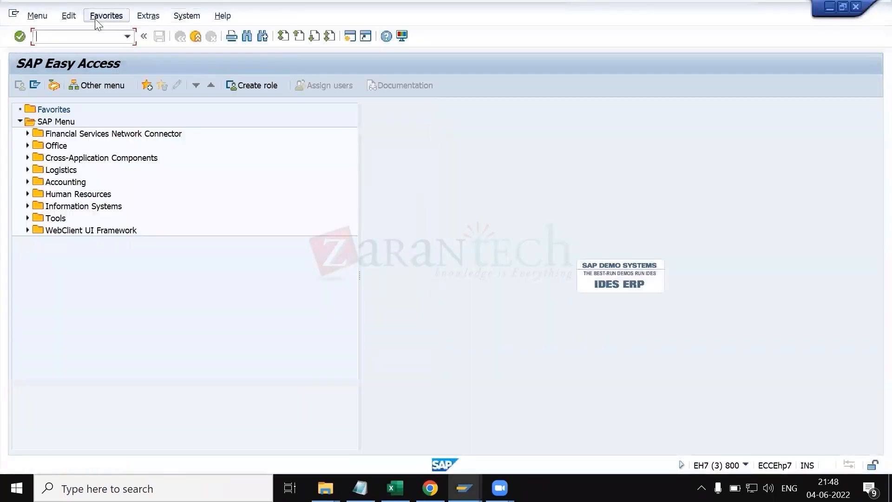
# Step: Display material 610338 with MM03, selecting the Basic Data 1 and Basic Data 2 views
pyautogui.write('mm03')
pyautogui.press('Return')
pyautogui.press('Return')
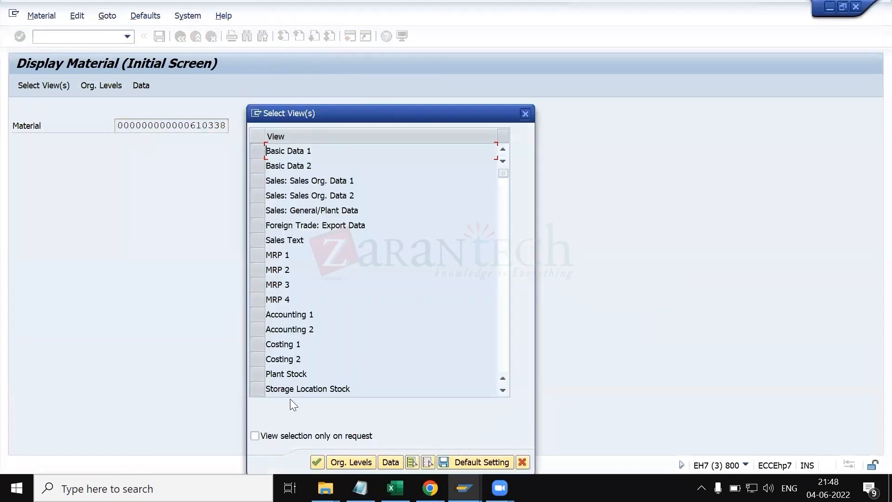
pyautogui.click(363, 461)
pyautogui.click(258, 153)
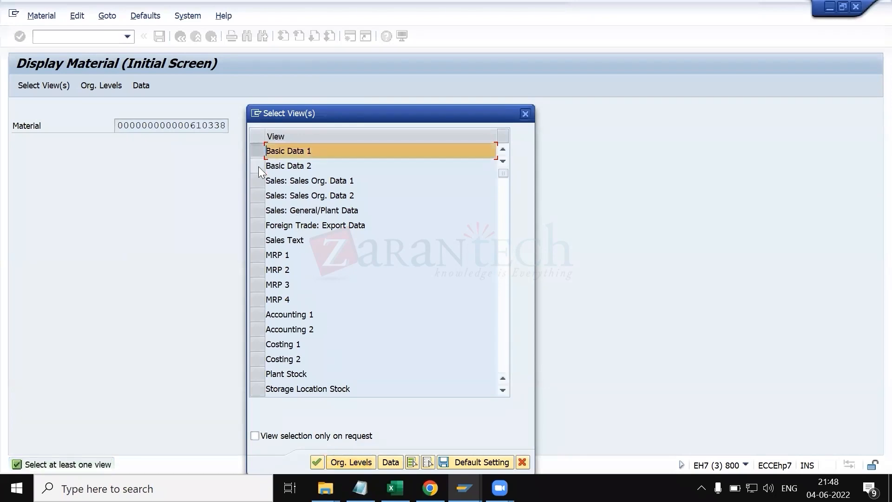
pyautogui.click(258, 167)
pyautogui.click(357, 460)
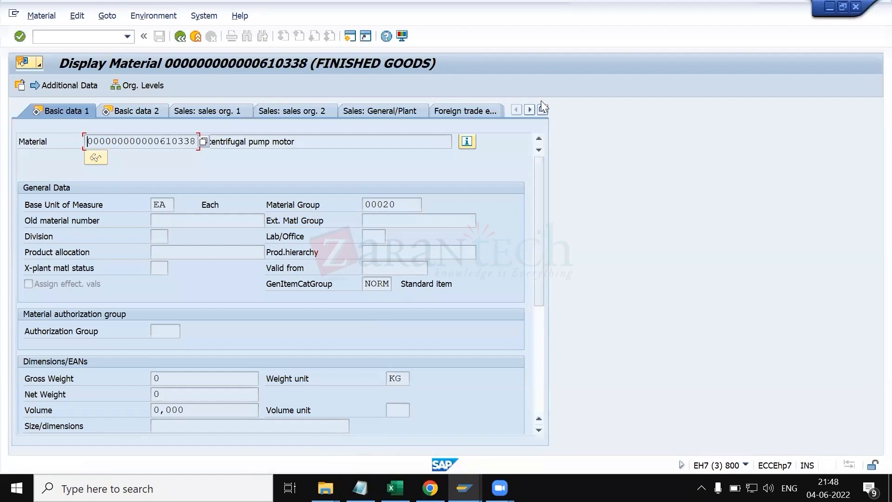
# Step: Compare the material's full list of views with the views listed on the material master sheet
pyautogui.click(544, 109)
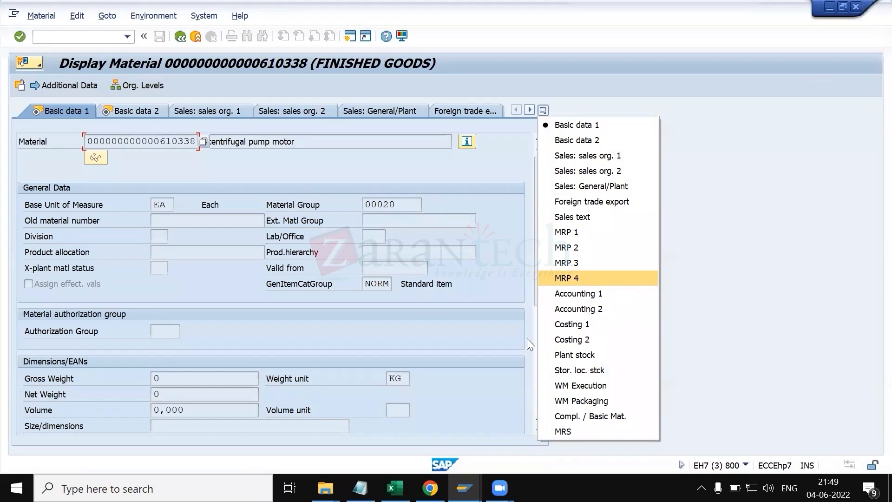
pyautogui.click(395, 488)
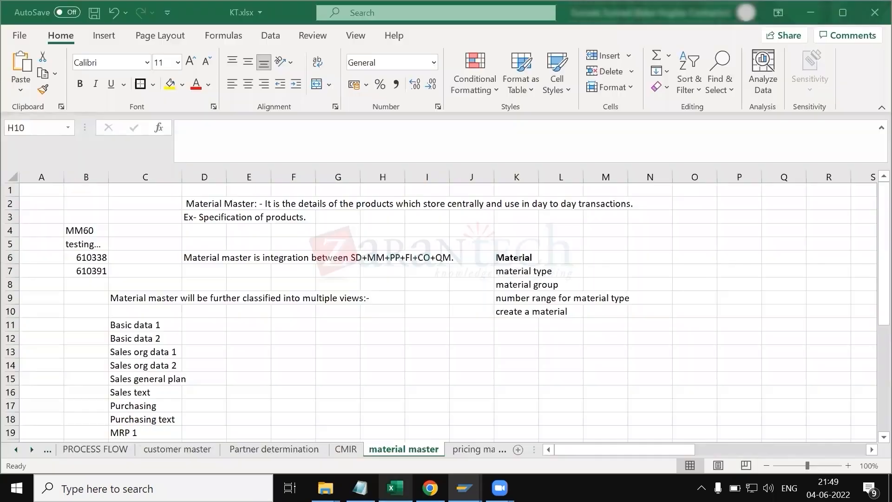
pyautogui.click(247, 357)
pyautogui.scroll(-2, 243, 356)
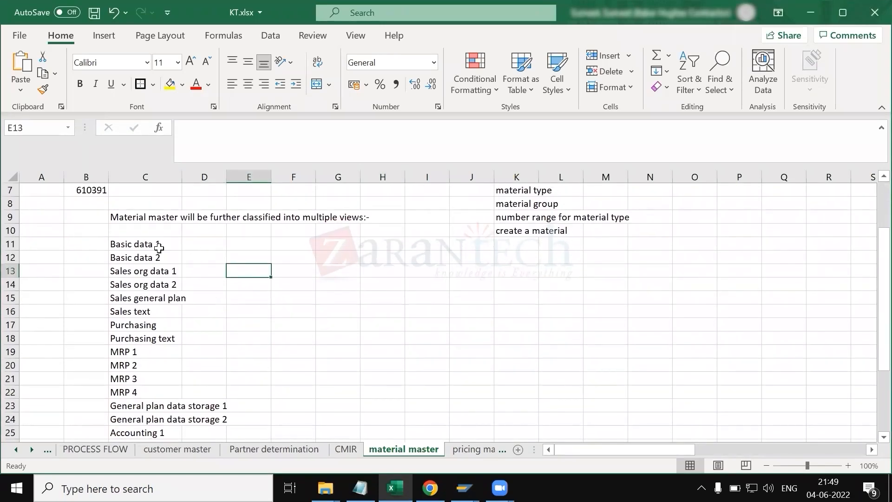
# Step: Read through the introductory material master notes at the top of the material master sheet
pyautogui.scroll(2, 159, 247)
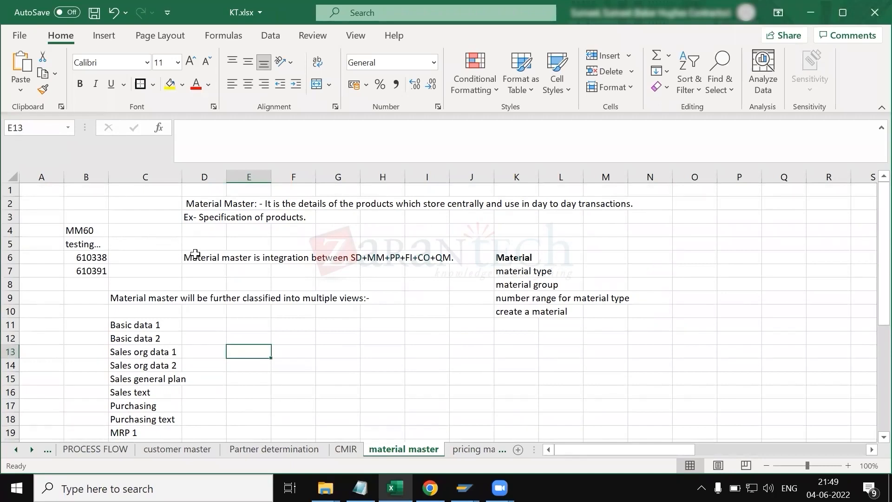
pyautogui.click(203, 206)
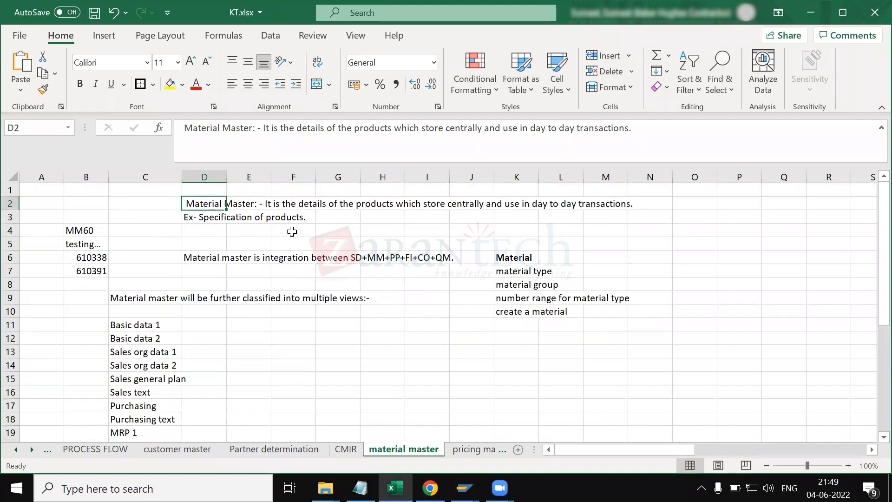
pyautogui.press('Down')
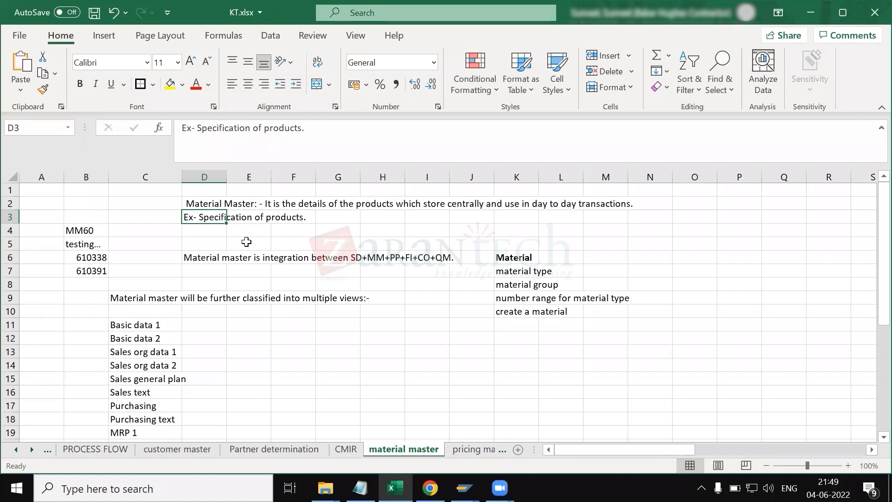
pyautogui.press('Down')
pyautogui.press('Down')
pyautogui.press('Down')
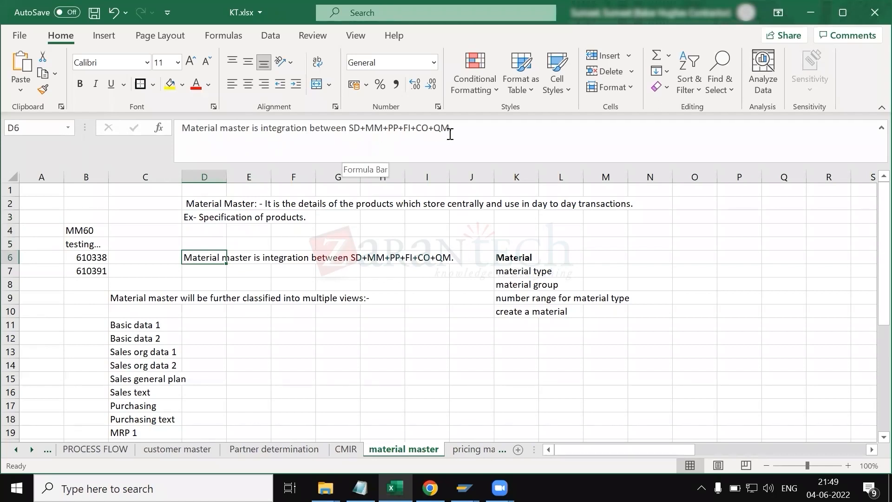
# Step: Review the config settings list on the customer master sheet
pyautogui.click(193, 446)
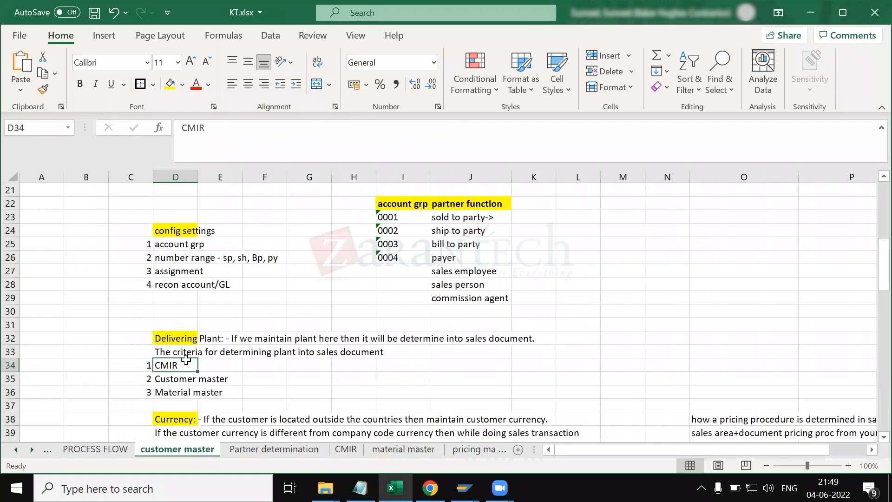
pyautogui.scroll(7, 186, 358)
pyautogui.scroll(-6, 171, 379)
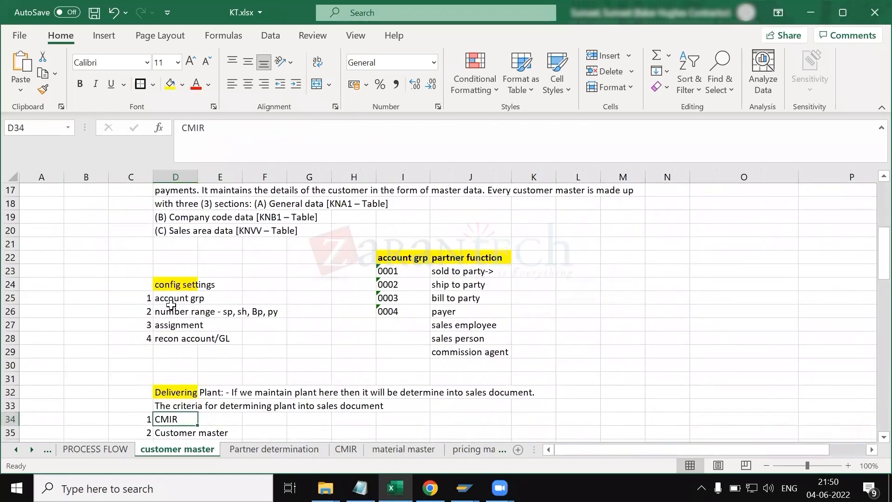
pyautogui.click(168, 298)
pyautogui.press('Down')
pyautogui.press('Down')
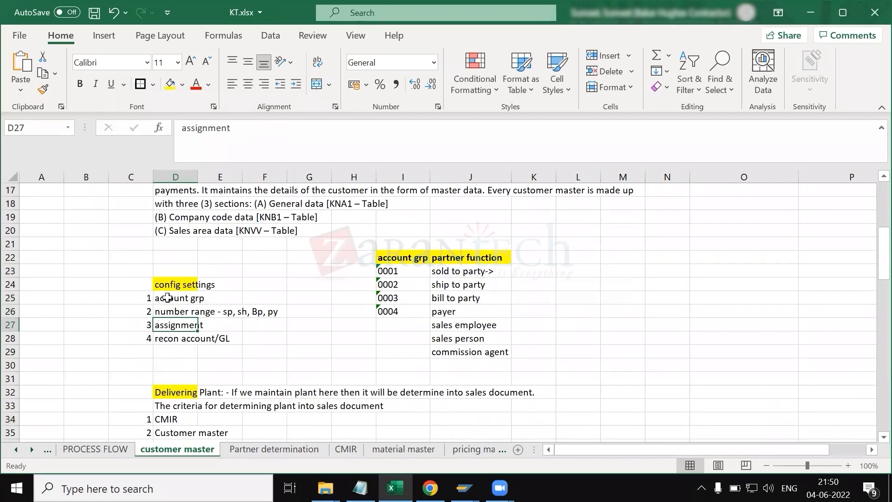
pyautogui.press('Down')
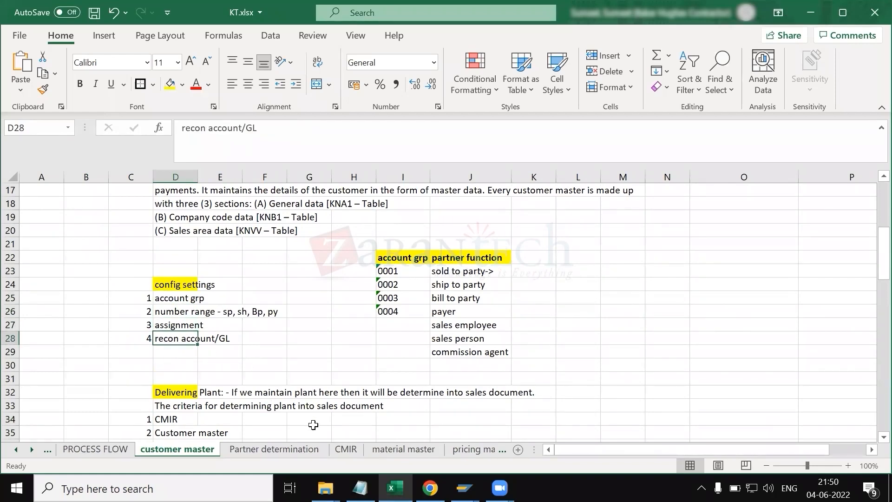
# Step: Review the material topics list (material type, material group, number range, create a material) on the material master sheet
pyautogui.click(389, 450)
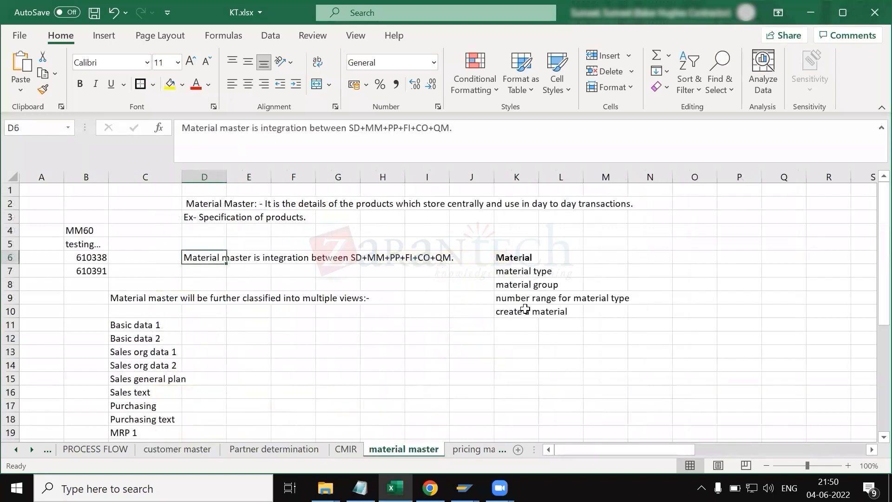
pyautogui.click(511, 269)
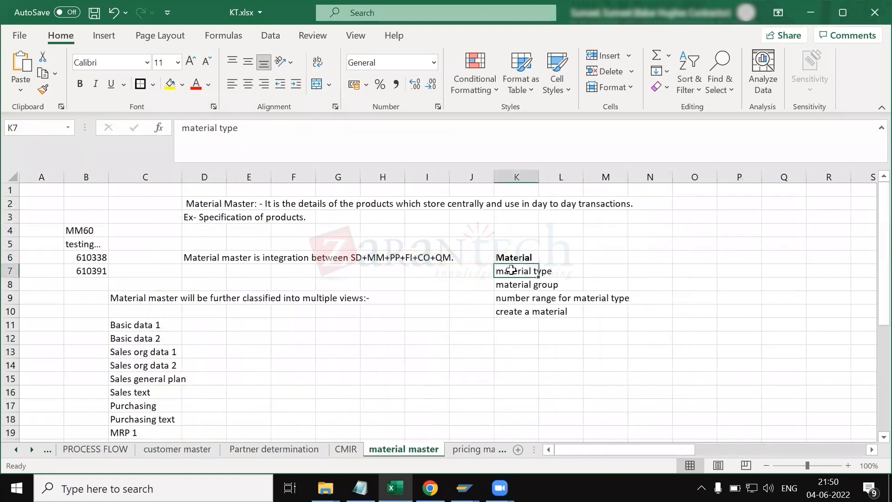
pyautogui.press('Down')
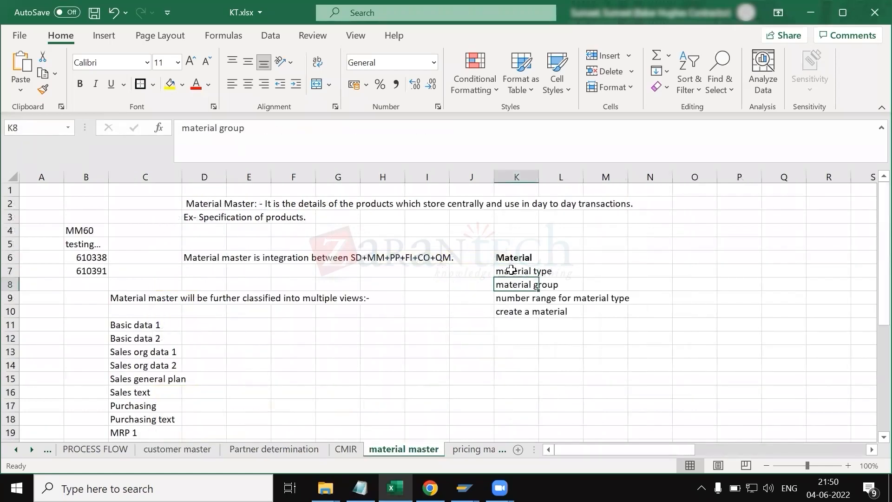
pyautogui.press('Down')
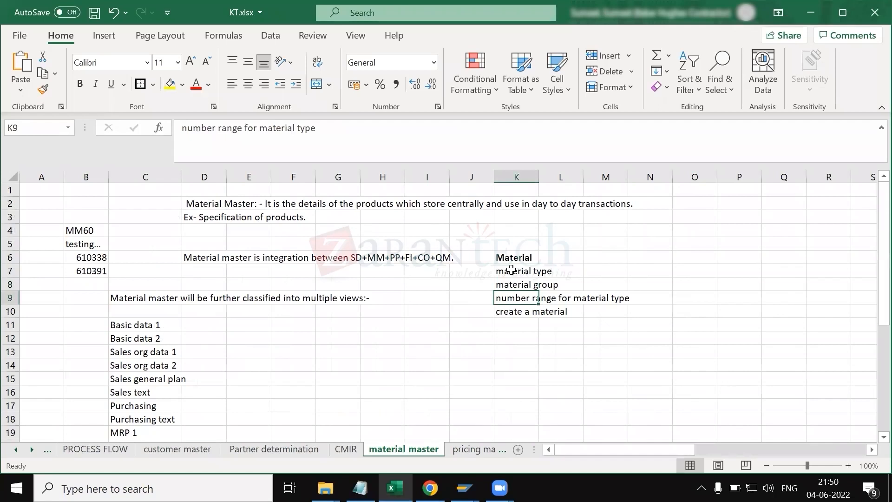
pyautogui.press('Down')
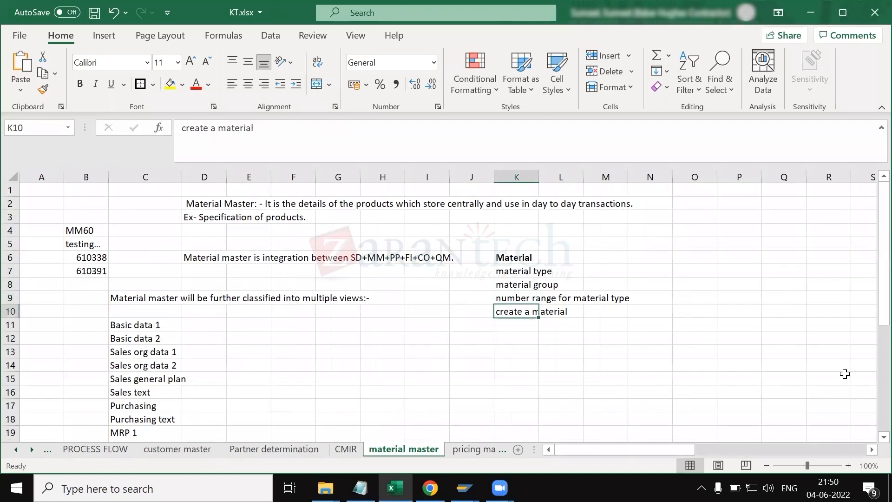
pyautogui.click(507, 335)
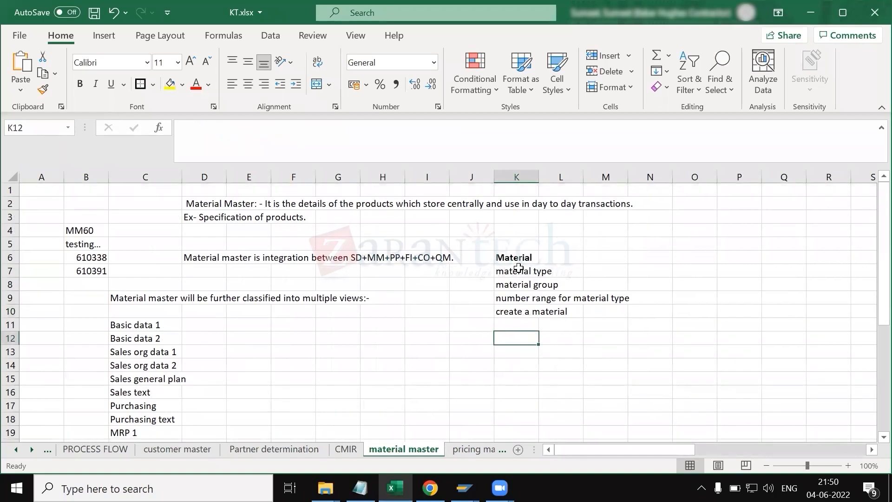
pyautogui.moveTo(512, 258); pyautogui.dragTo(518, 311)
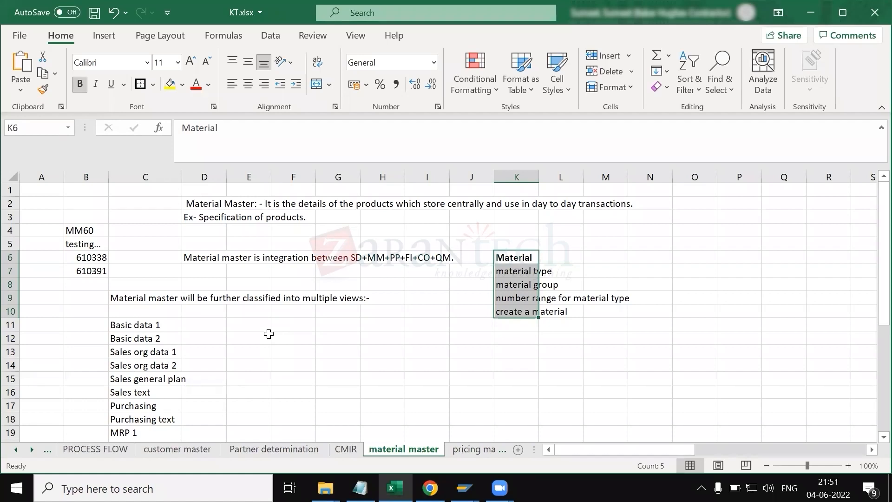
# Step: Open the full list of views for material 610338 in the SAP display session and return to Basic data 1
pyautogui.hotkey('alt', 'Tab')
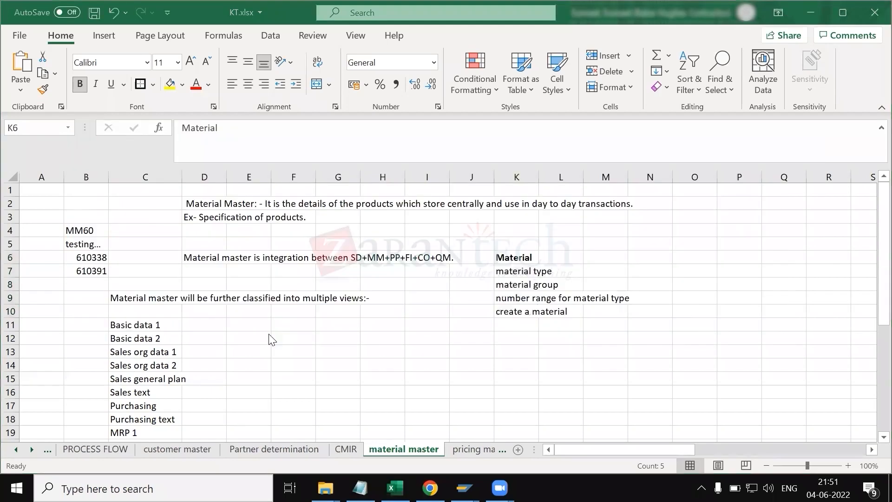
pyautogui.hotkey('alt', 'Tab')
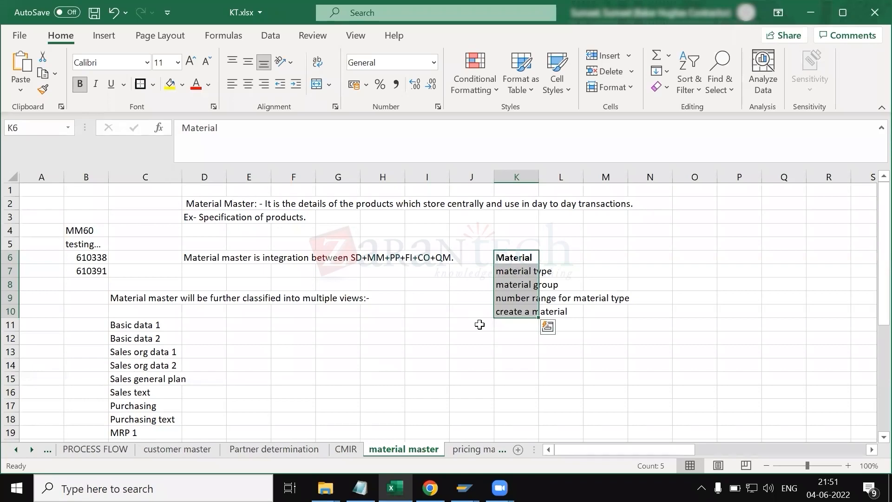
pyautogui.scroll(-4, 391, 380)
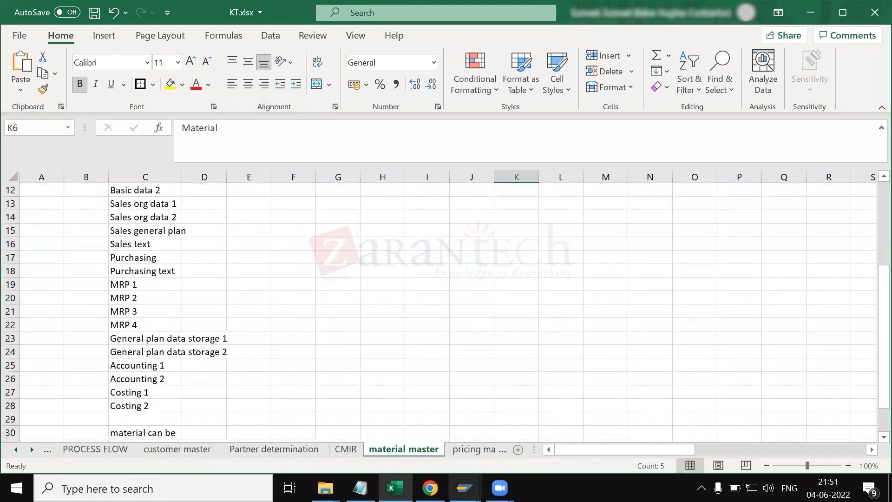
pyautogui.moveTo(464, 488)
pyautogui.click(566, 434)
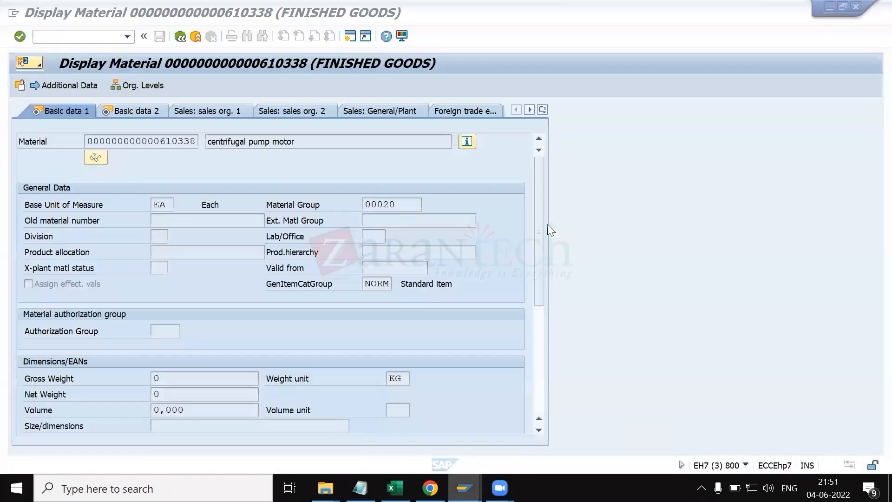
pyautogui.click(542, 110)
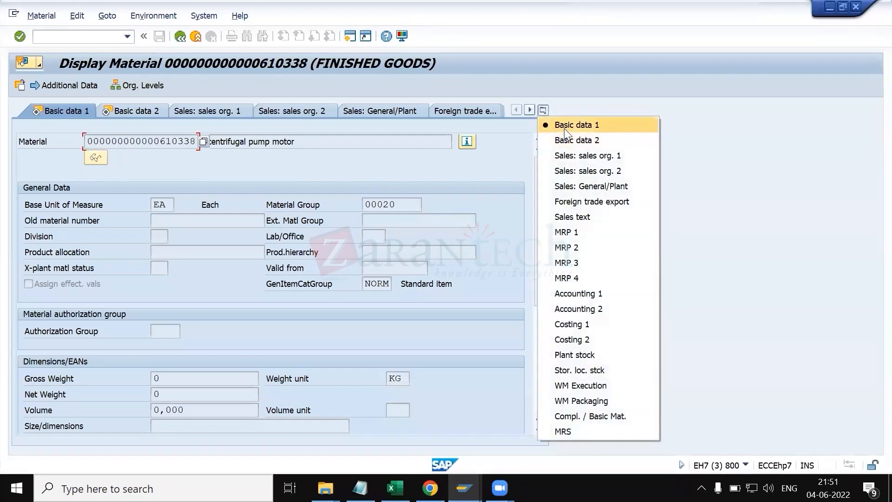
pyautogui.click(565, 129)
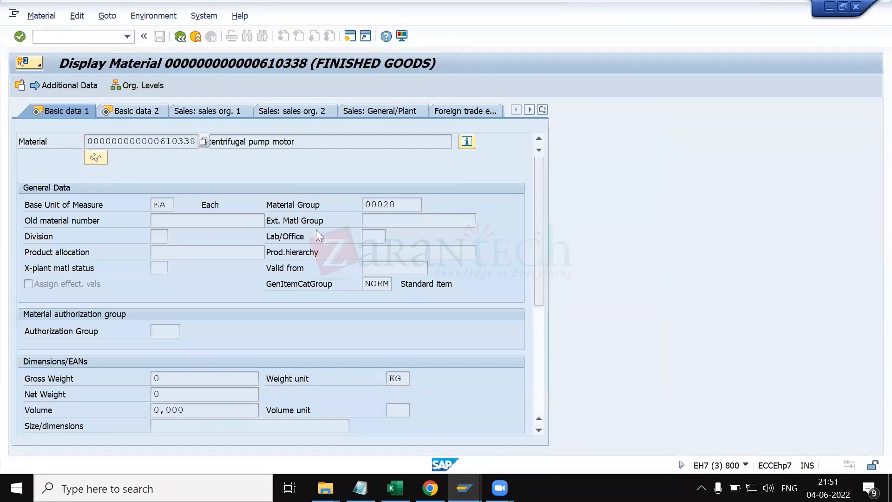
# Step: Note "mm" beside the Basic data 1 and Basic data 2 views in the spreadsheet
pyautogui.hotkey('alt', 'Tab')
pyautogui.scroll(3, 208, 253)
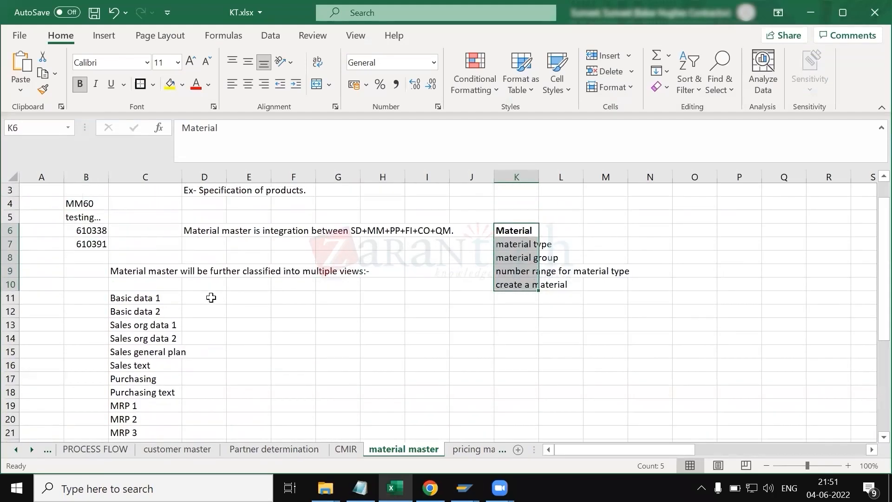
pyautogui.click(211, 298)
pyautogui.write('mm')
pyautogui.press('Return')
pyautogui.write('mm')
pyautogui.press('Return')
pyautogui.moveTo(140, 300); pyautogui.dragTo(203, 310)
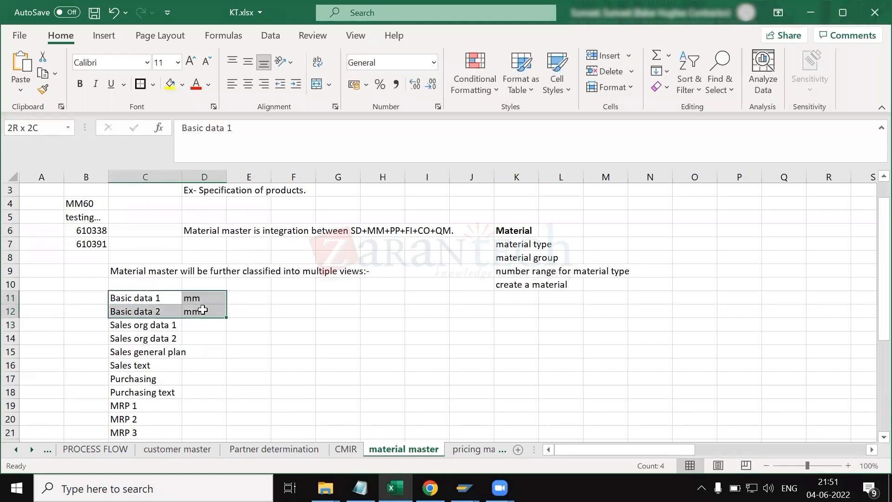
# Step: Note "sd" beside Sales org data 1, Sales org data 2, Sales general plan and Sales text
pyautogui.click(204, 325)
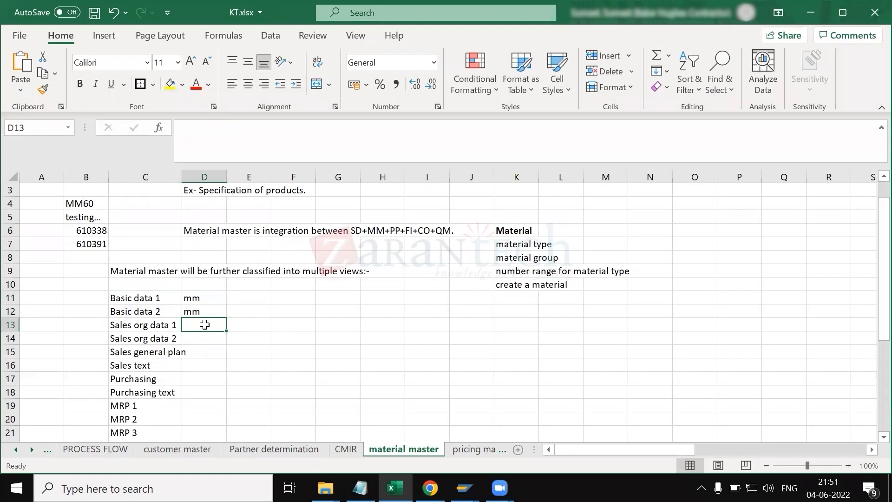
pyautogui.write('sd')
pyautogui.press('Return')
pyautogui.write('sd')
pyautogui.press('Return')
pyautogui.write('sd')
pyautogui.press('Return')
pyautogui.write('sd')
pyautogui.press('Return')
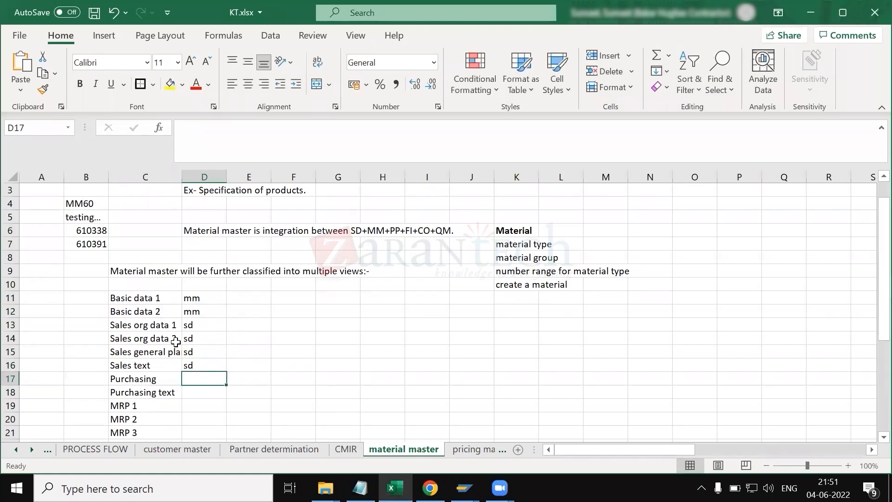
# Step: Note "mm" beside the Purchasing and Purchasing text views
pyautogui.write('m')
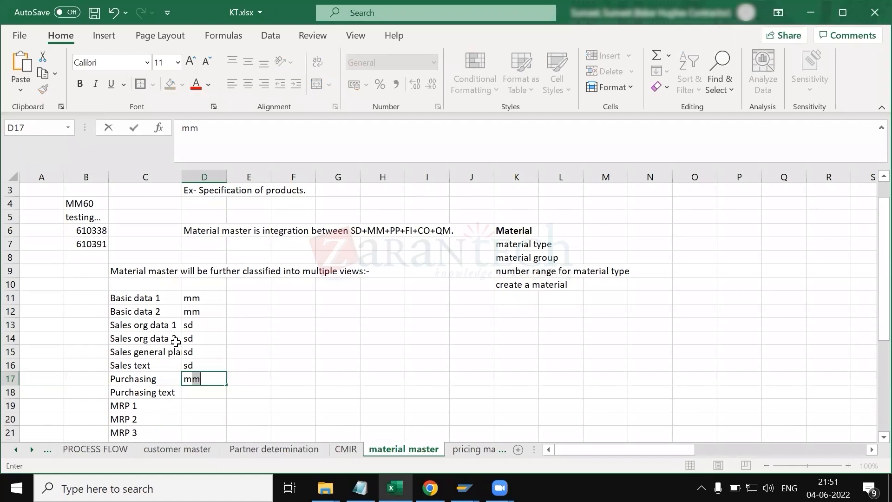
pyautogui.write('m')
pyautogui.press('Return')
pyautogui.write('m')
pyautogui.press('Return')
# Step: Note "pp" beside the MRP 1 through MRP 4 views
pyautogui.scroll(-3, 176, 342)
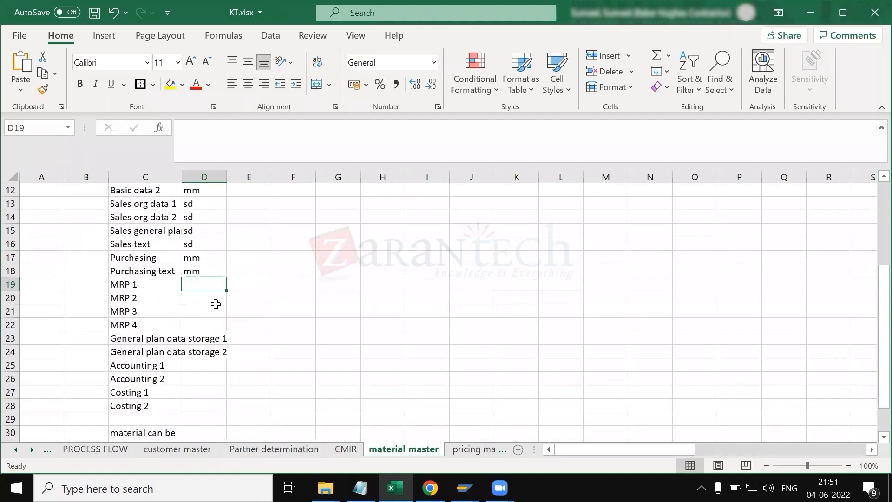
pyautogui.write('pp')
pyautogui.press('Return')
pyautogui.write('p')
pyautogui.press('Return')
pyautogui.write('p')
pyautogui.press('Return')
pyautogui.write('p')
pyautogui.press('Return')
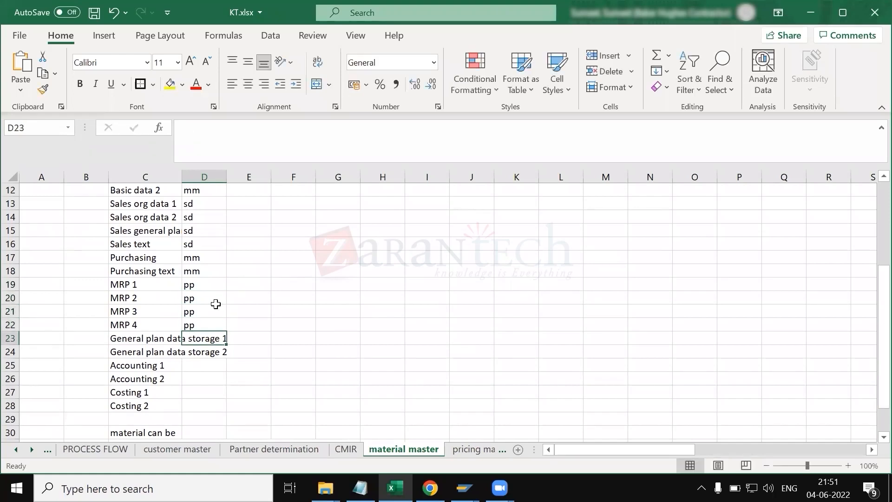
# Step: Note "mm" beside General plan data storage 1 and General plan data storage 2
pyautogui.click(259, 349)
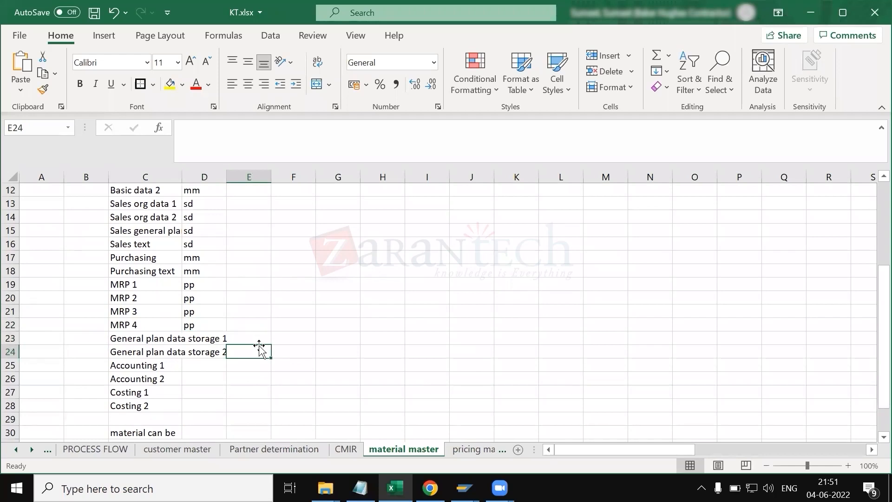
pyautogui.write('mm')
pyautogui.press('Return')
pyautogui.press('Up')
pyautogui.press('Up')
pyautogui.write('mm')
pyautogui.press('Return')
# Step: Note "fi" beside the Accounting 1 and Accounting 2 views
pyautogui.click(198, 369)
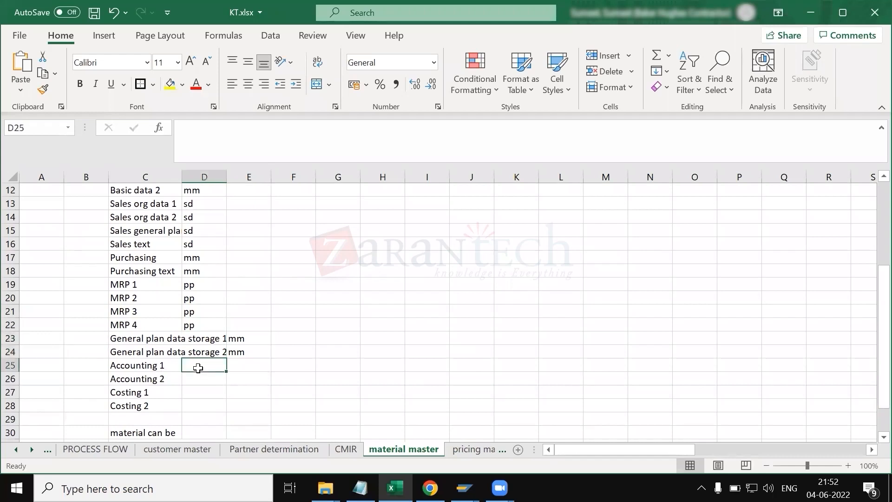
pyautogui.write('fi')
pyautogui.press('Return')
pyautogui.write('fi')
pyautogui.press('Return')
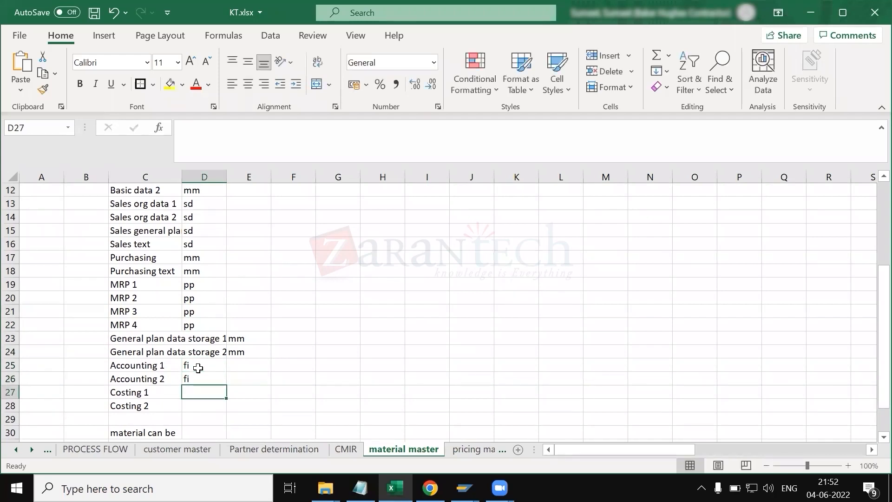
# Step: Note "co" beside the Costing 1 and Costing 2 views and save the workbook
pyautogui.write('fi')
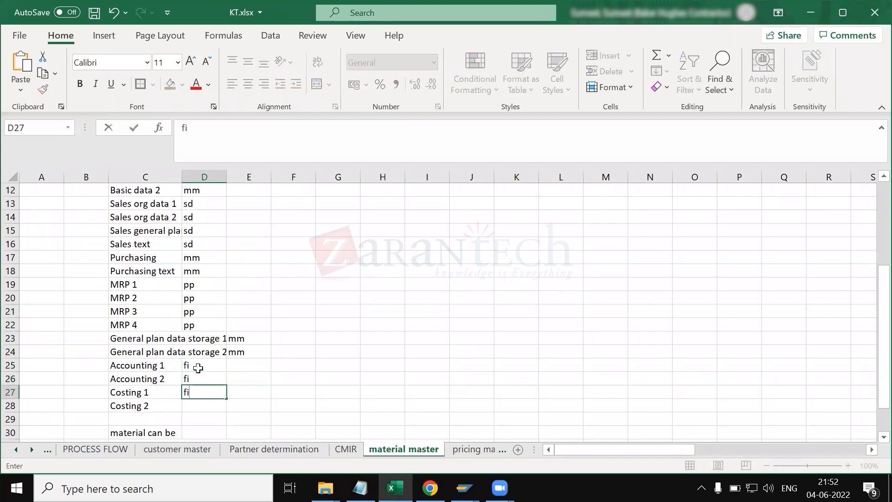
pyautogui.press('BackSpace')
pyautogui.press('BackSpace')
pyautogui.write('co')
pyautogui.press('Return')
pyautogui.write('co')
pyautogui.press('Return')
pyautogui.hotkey('ctrl', 's')
# Step: Add the heading "consultants" above the module column of the views list
pyautogui.scroll(2, 251, 326)
pyautogui.click(200, 219)
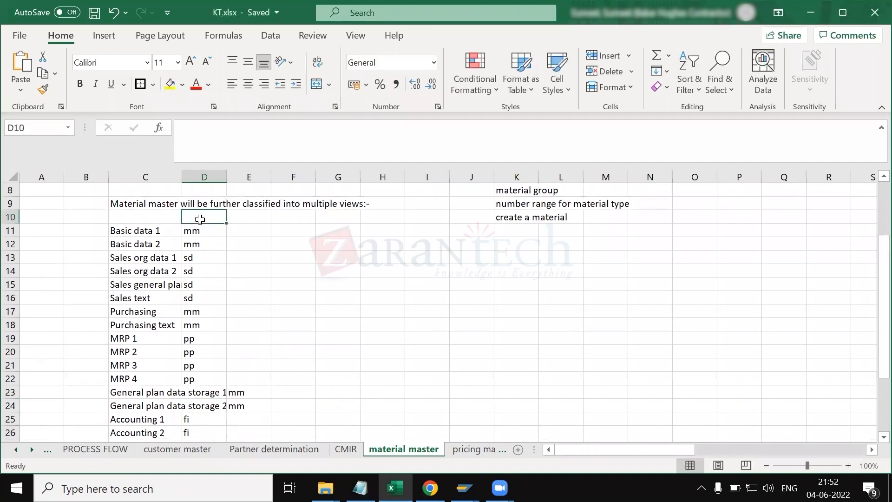
pyautogui.write('consu')
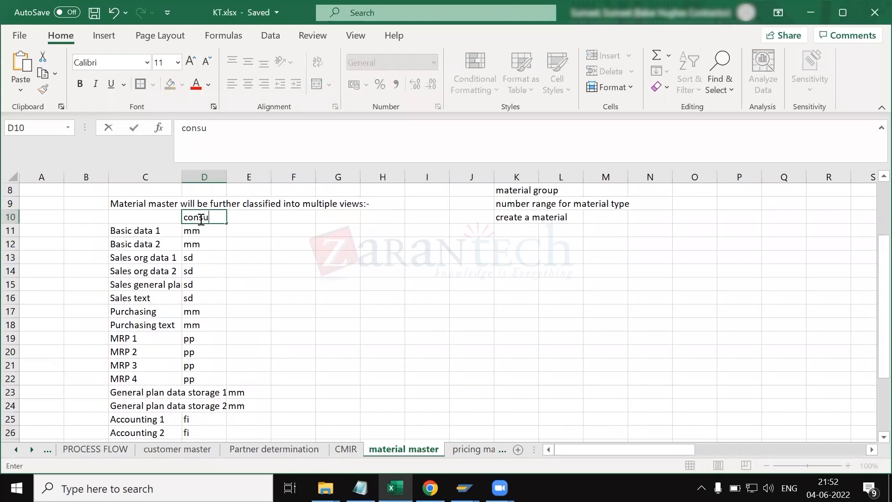
pyautogui.write('ltants')
pyautogui.press('Return')
pyautogui.scroll(-4, 263, 299)
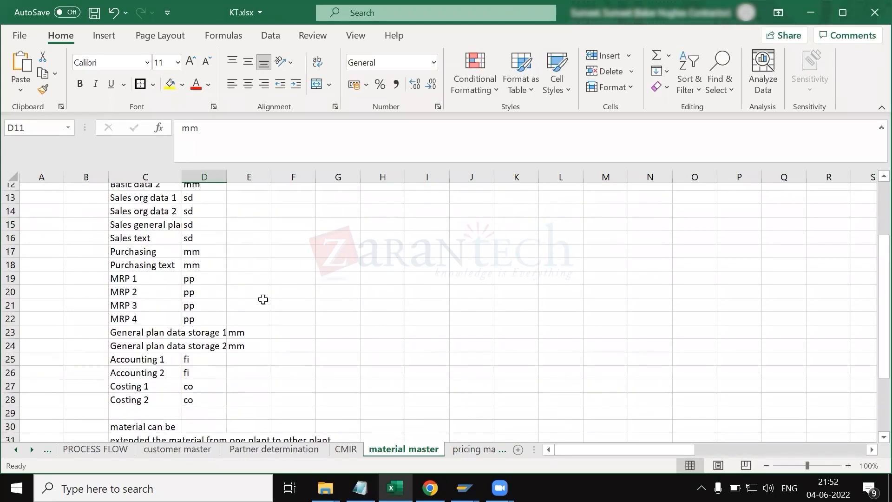
# Step: Review the worksheet notes about extending the material across plants, sales organisations and distribution channels
pyautogui.click(152, 326)
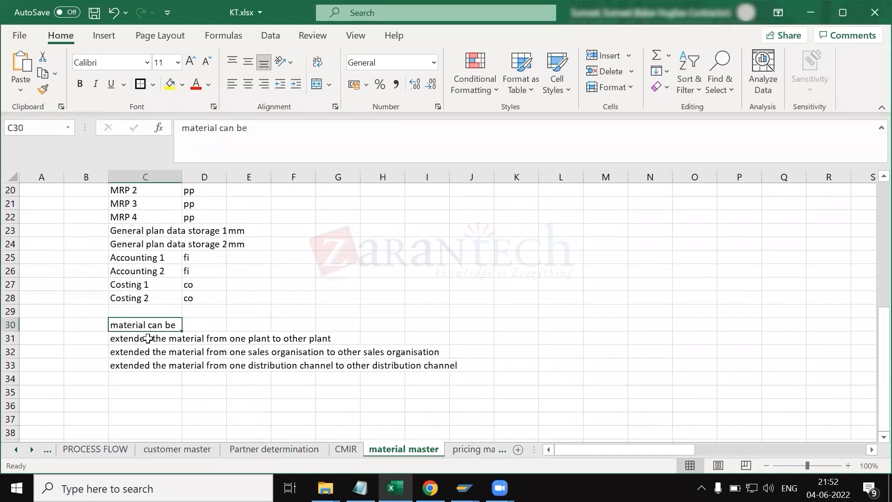
pyautogui.click(147, 341)
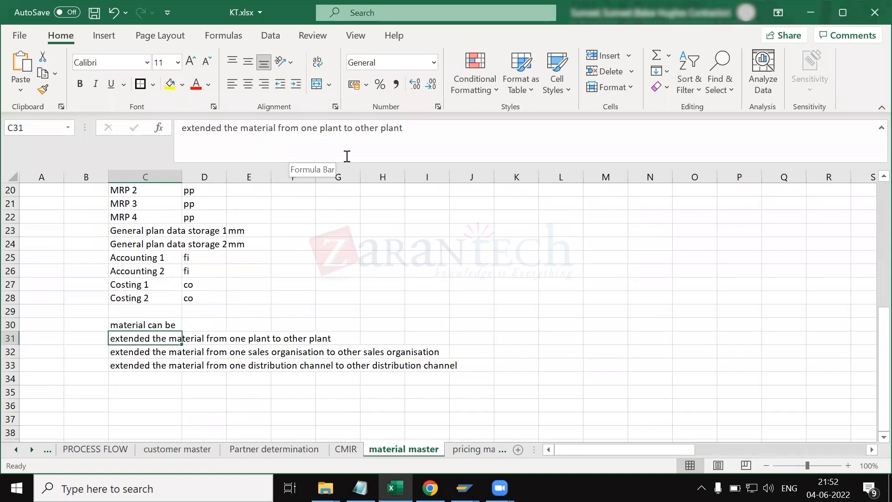
pyautogui.press('Down')
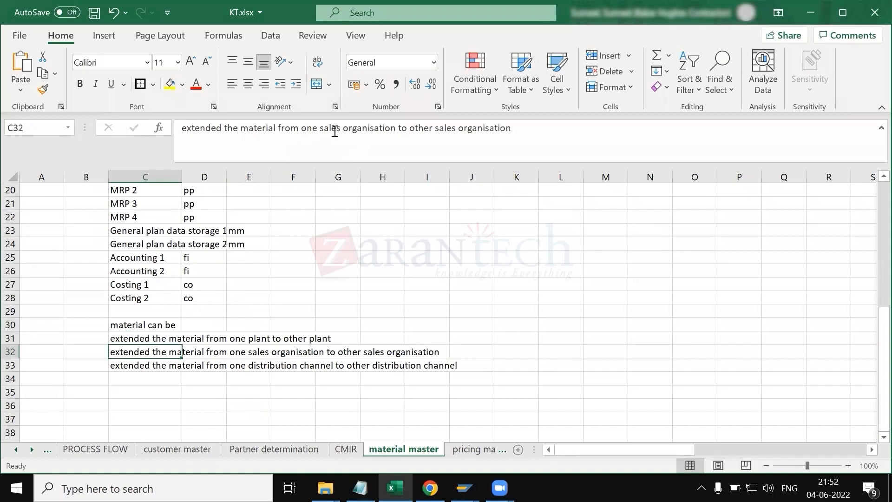
pyautogui.press('Down')
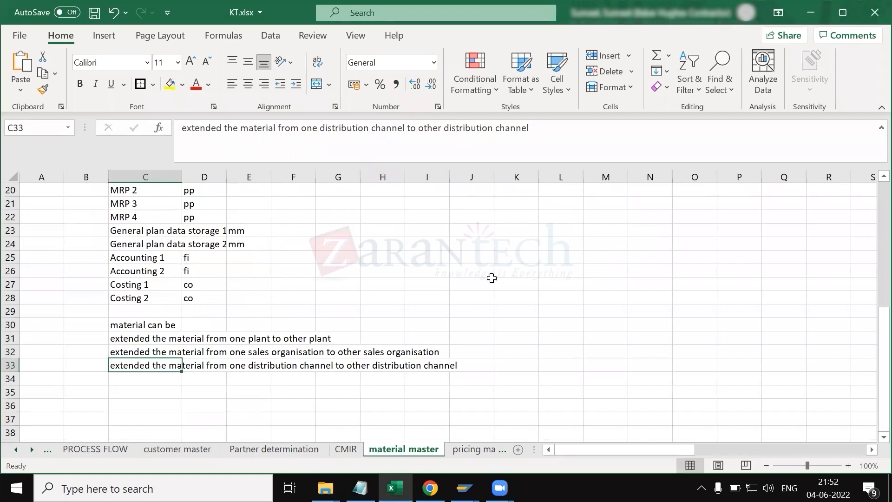
pyautogui.click(448, 323)
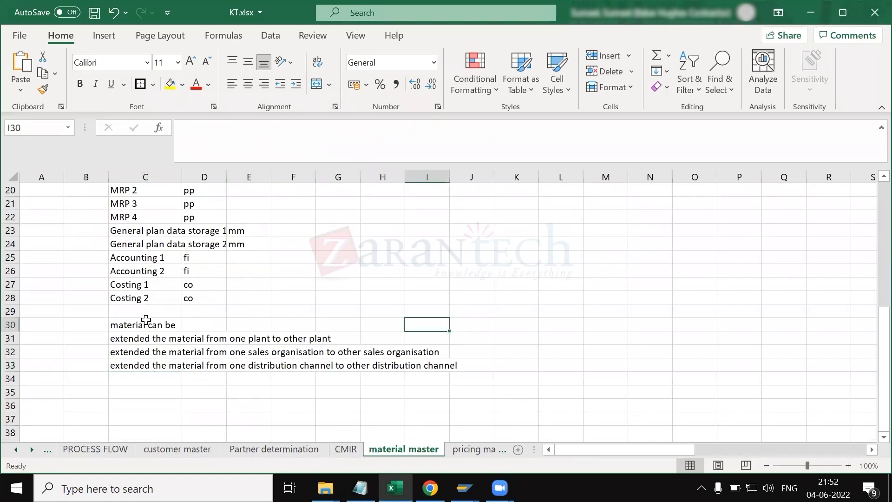
pyautogui.click(146, 328)
pyautogui.moveTo(146, 328); pyautogui.dragTo(156, 365)
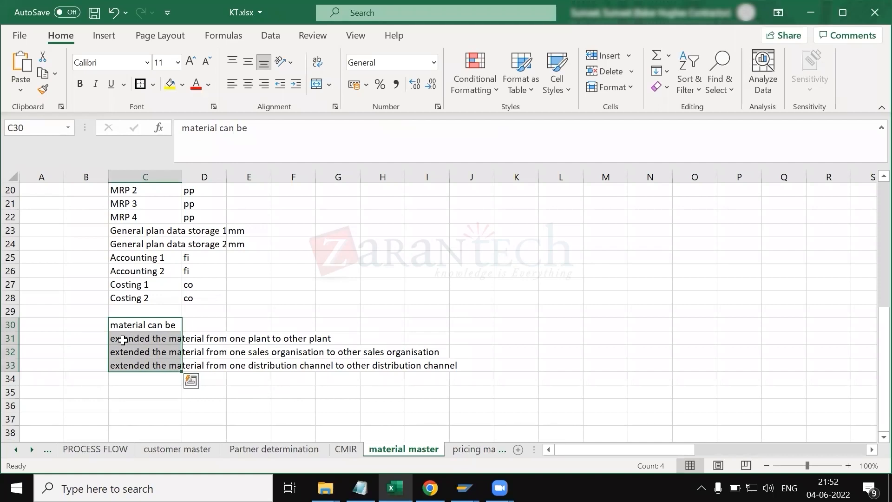
pyautogui.click(168, 392)
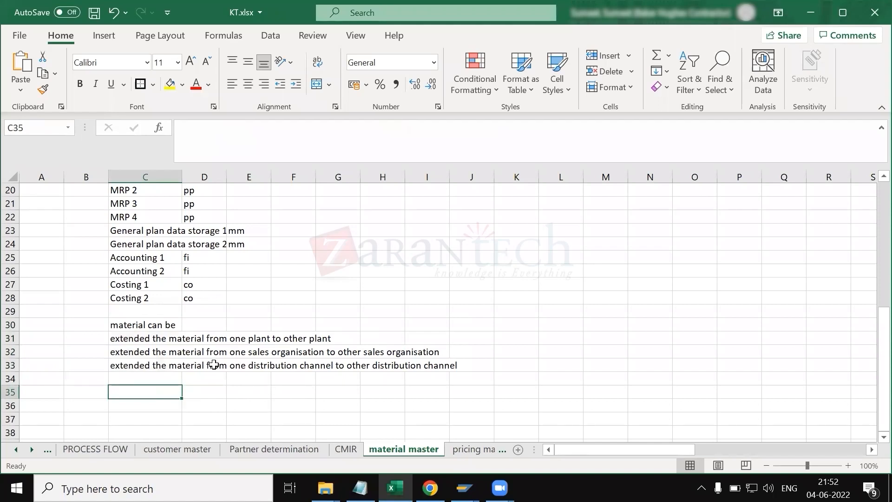
pyautogui.click(103, 324)
pyautogui.moveTo(148, 355); pyautogui.dragTo(372, 367)
pyautogui.click(139, 340)
pyautogui.press('Down')
pyautogui.press('Down')
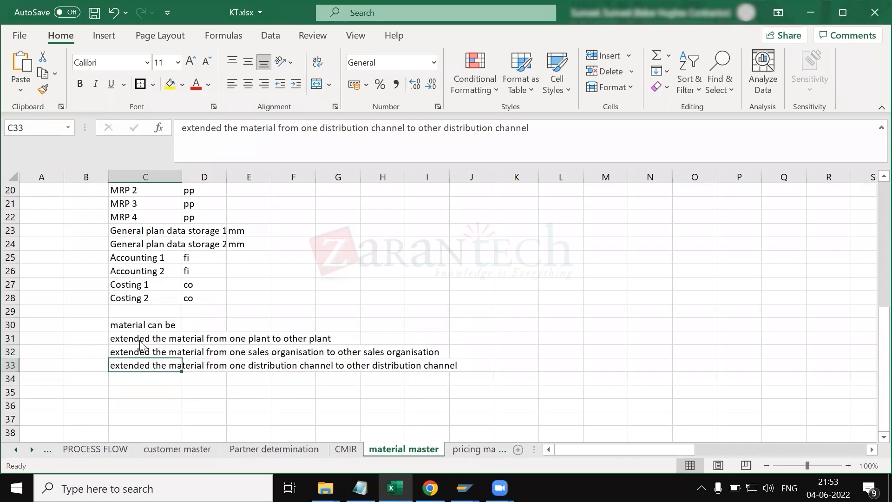
# Step: Switch to SAP and open transaction MM03 to display material 610338
pyautogui.hotkey('alt', 'Tab')
pyautogui.click(80, 36)
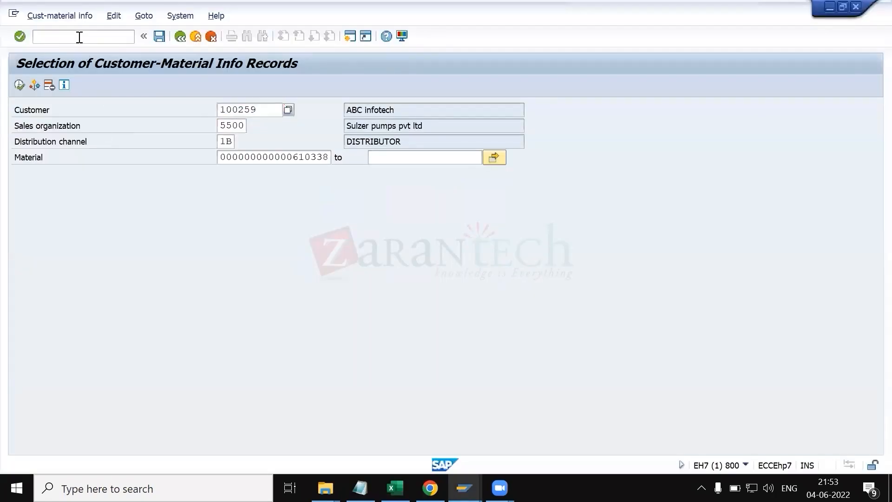
pyautogui.write('/nmm03')
pyautogui.press('Return')
pyautogui.press('Return')
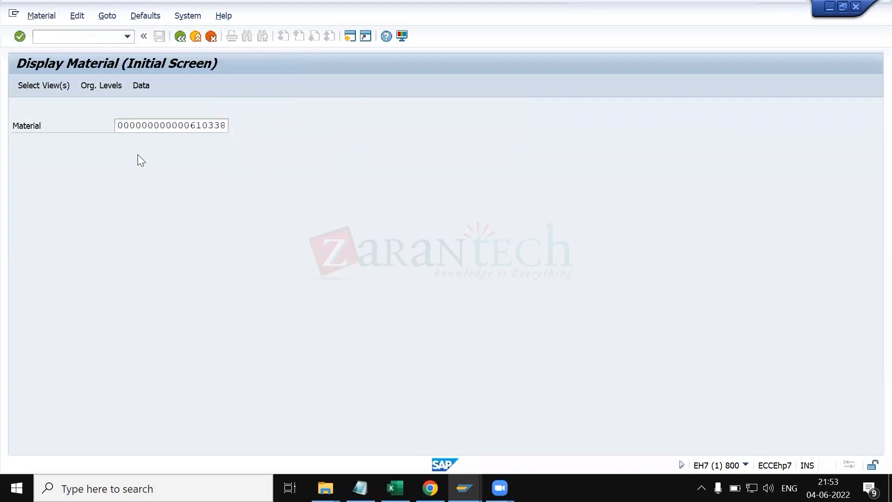
# Step: Select the Basic Data 1, Basic Data 2, both Sales Org. Data views and Sales: General/Plant Data, then continue to organizational levels
pyautogui.click(257, 151)
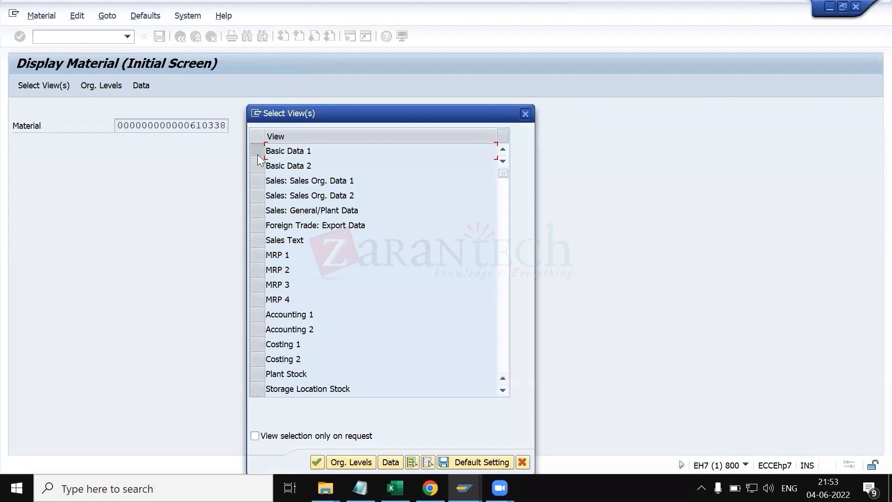
pyautogui.click(258, 165)
pyautogui.click(258, 180)
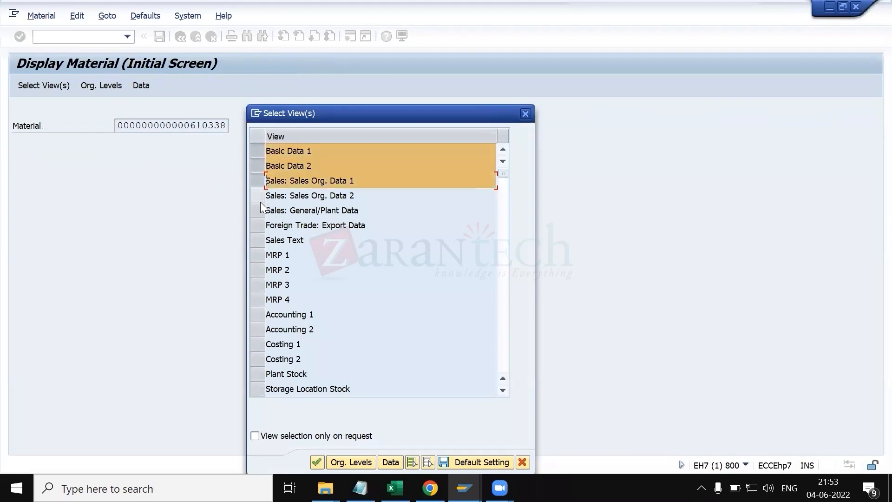
pyautogui.click(260, 200)
pyautogui.click(260, 213)
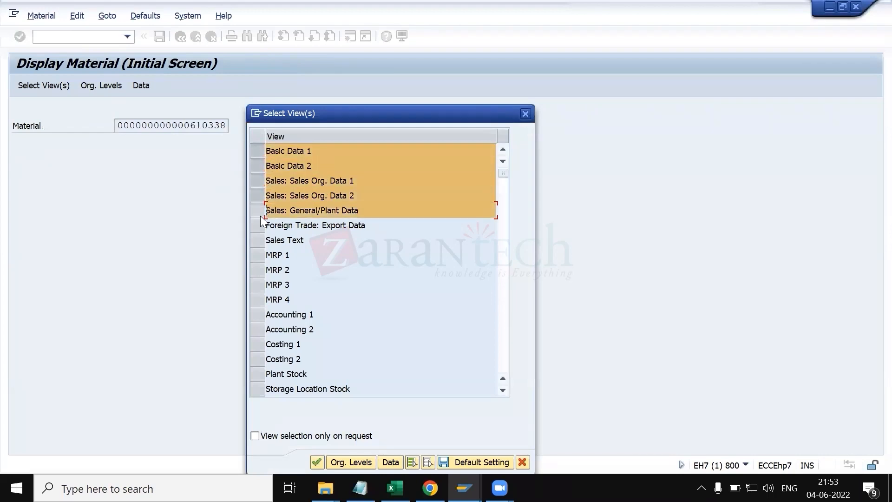
pyautogui.click(336, 461)
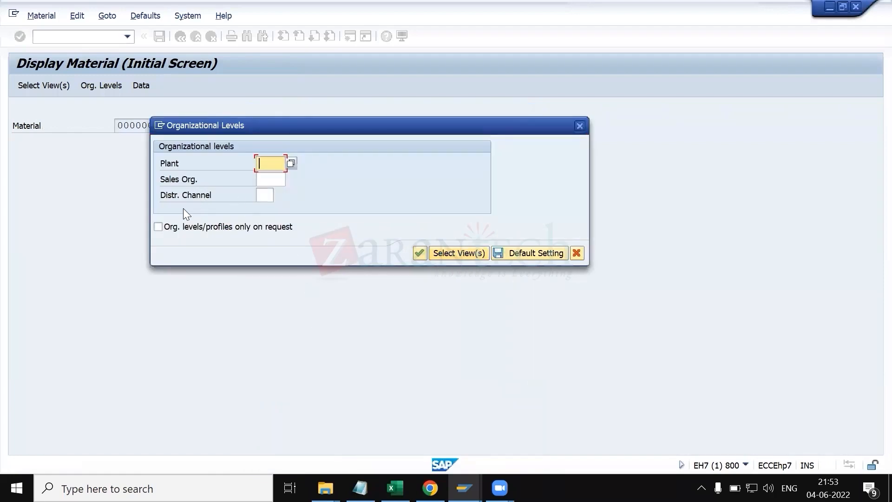
pyautogui.click(395, 488)
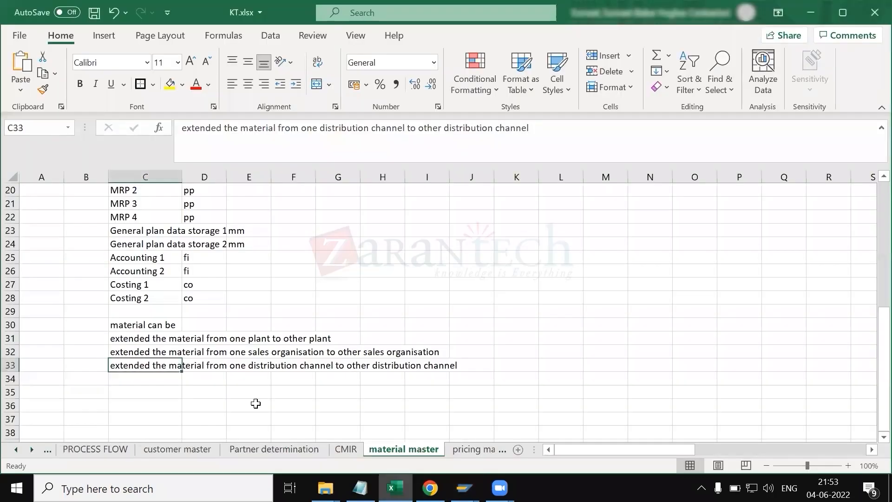
pyautogui.moveTo(147, 328); pyautogui.dragTo(153, 355)
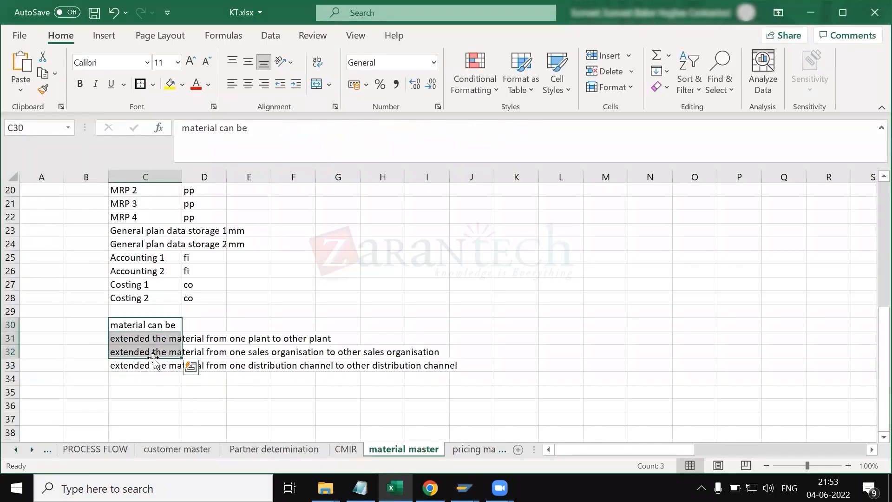
pyautogui.hotkey('alt', 'Tab')
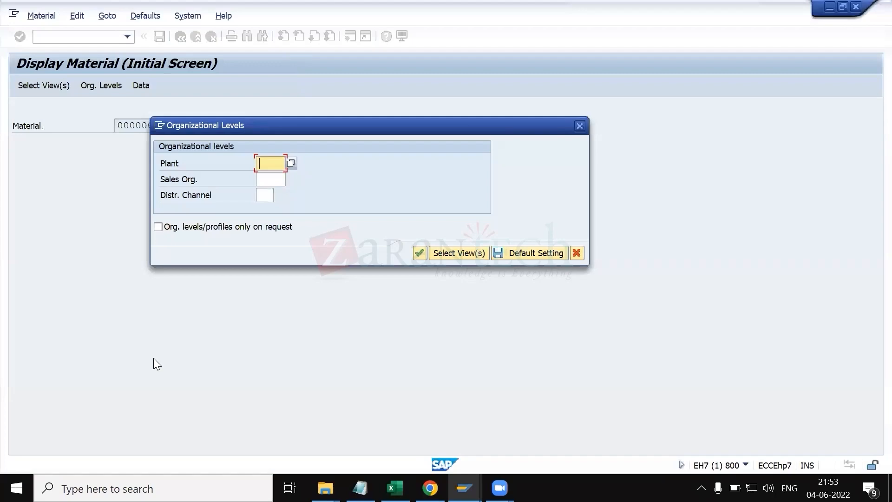
pyautogui.press('Escape')
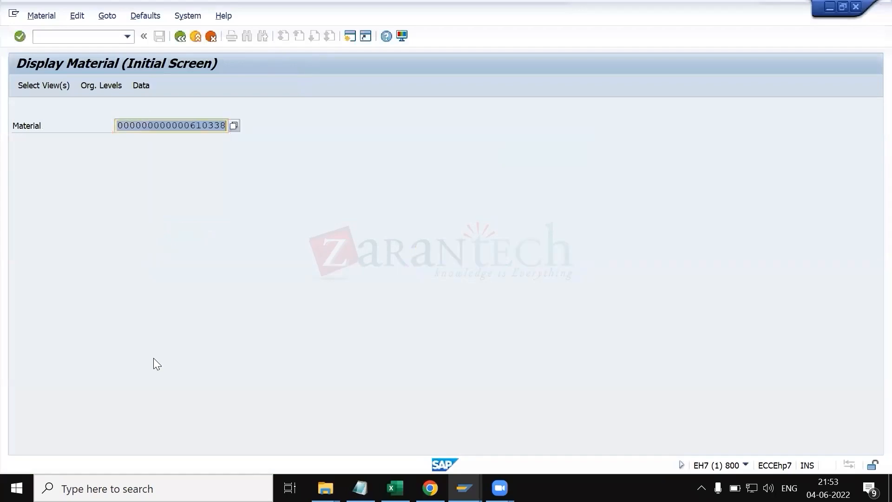
pyautogui.hotkey('alt', 'Tab')
pyautogui.click(284, 392)
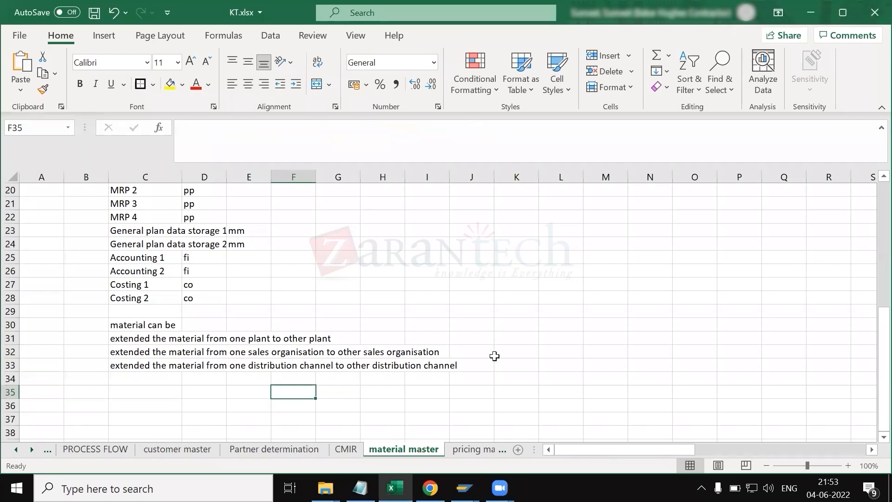
pyautogui.hotkey('alt', 'Tab')
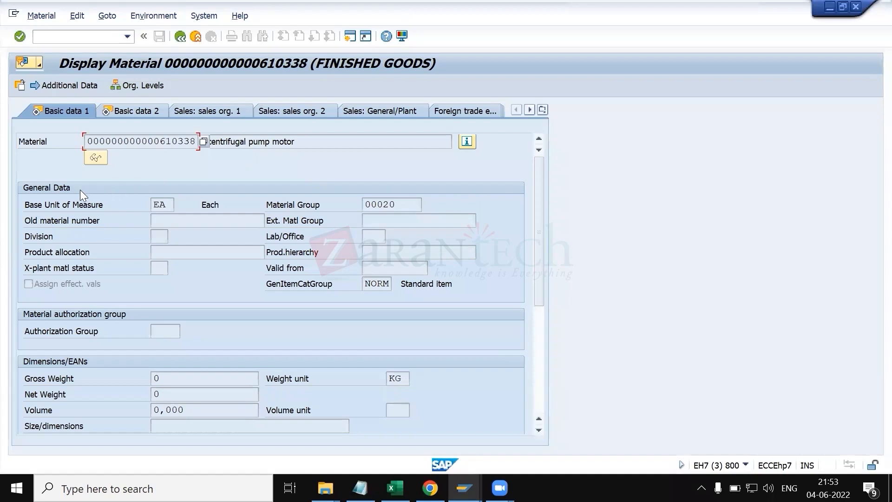
# Step: Browse the list of available units for the base unit of measure, then close it
pyautogui.click(168, 205)
pyautogui.click(180, 205)
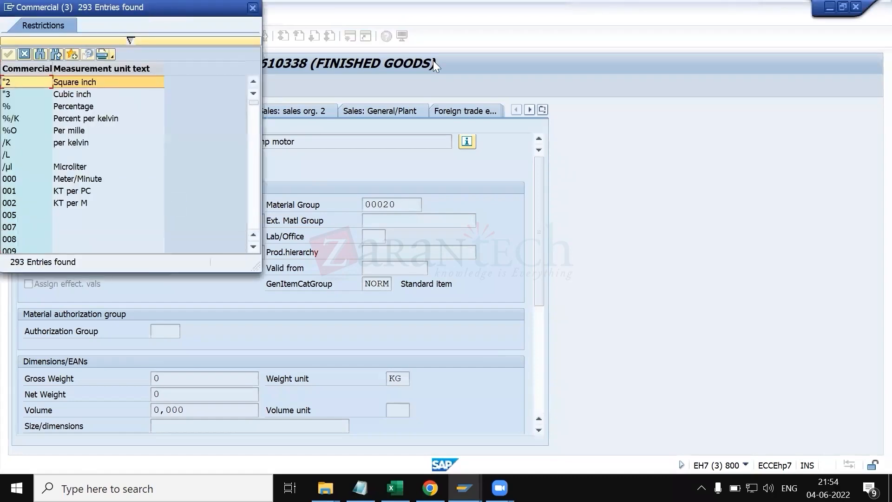
pyautogui.moveTo(139, 4); pyautogui.dragTo(692, 83)
pyautogui.scroll(-5, 644, 252)
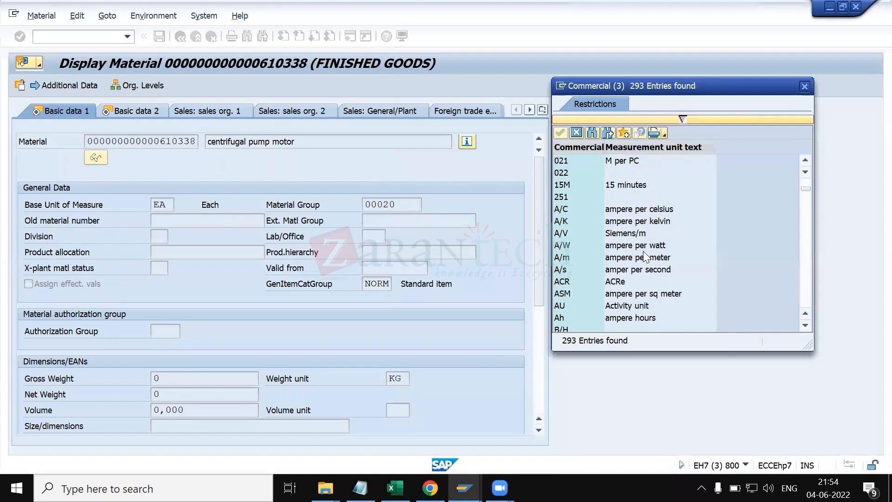
pyautogui.scroll(-5, 643, 251)
pyautogui.scroll(-5, 643, 257)
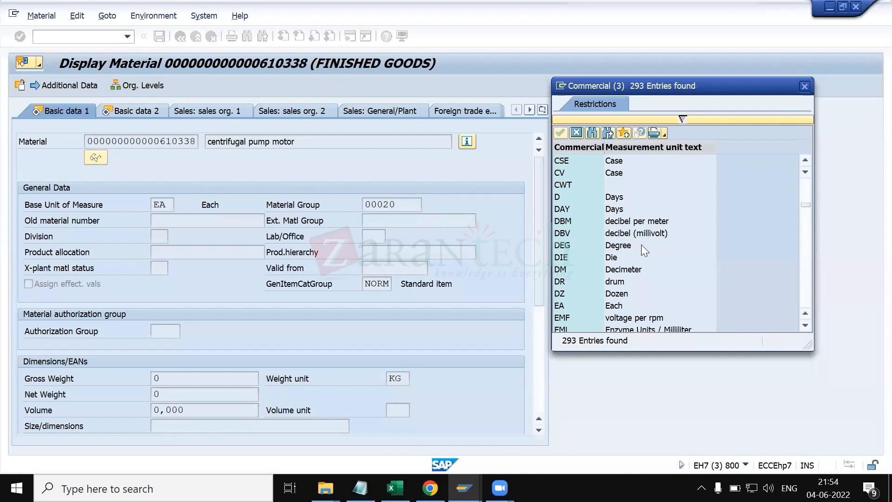
pyautogui.scroll(15, 641, 251)
pyautogui.scroll(-4, 609, 280)
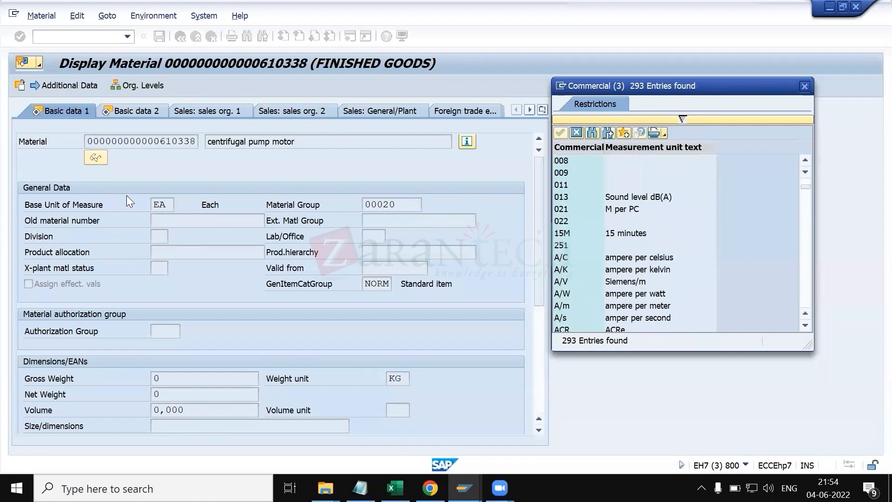
pyautogui.scroll(4, 646, 226)
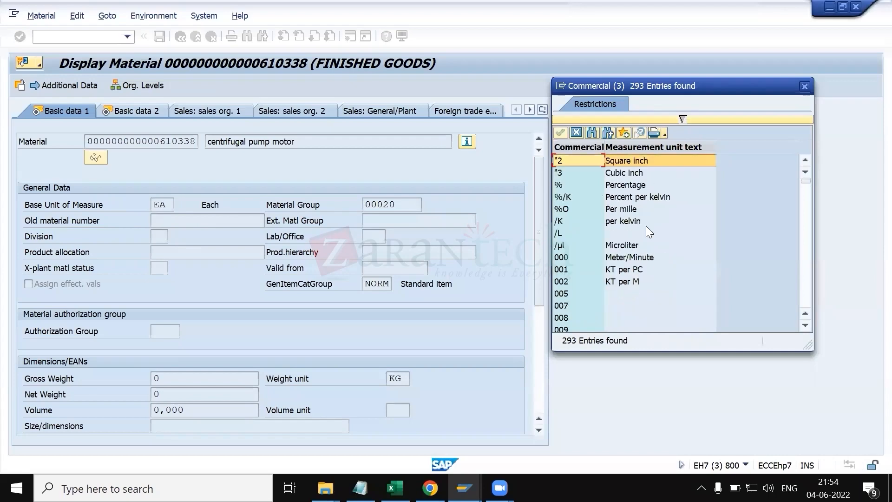
pyautogui.scroll(-20, 646, 226)
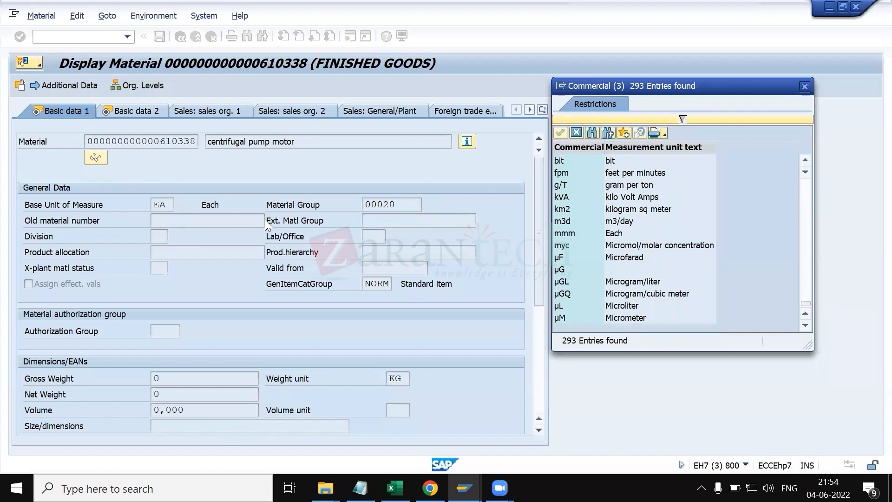
pyautogui.click(804, 86)
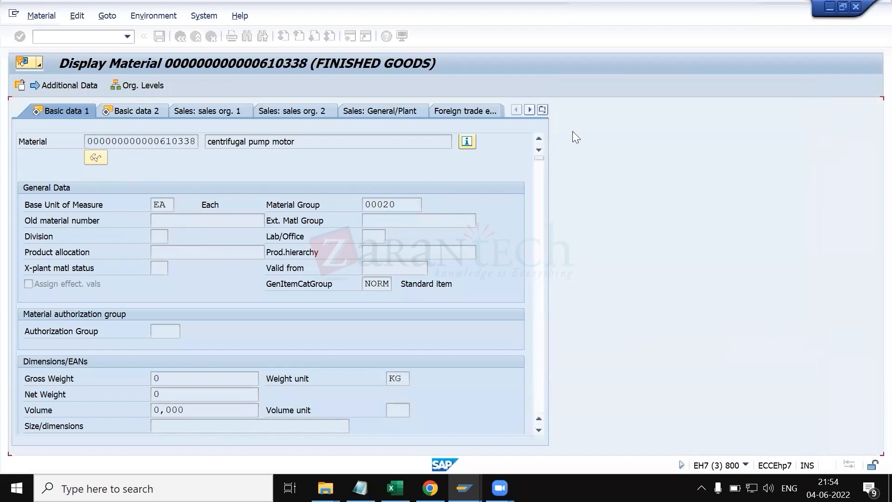
# Step: View the material's administrative and status information and close it
pyautogui.click(412, 204)
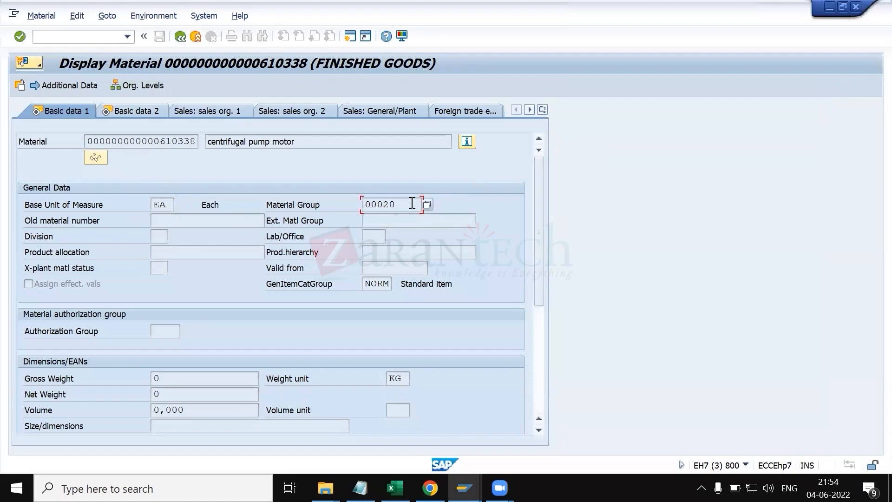
pyautogui.click(469, 141)
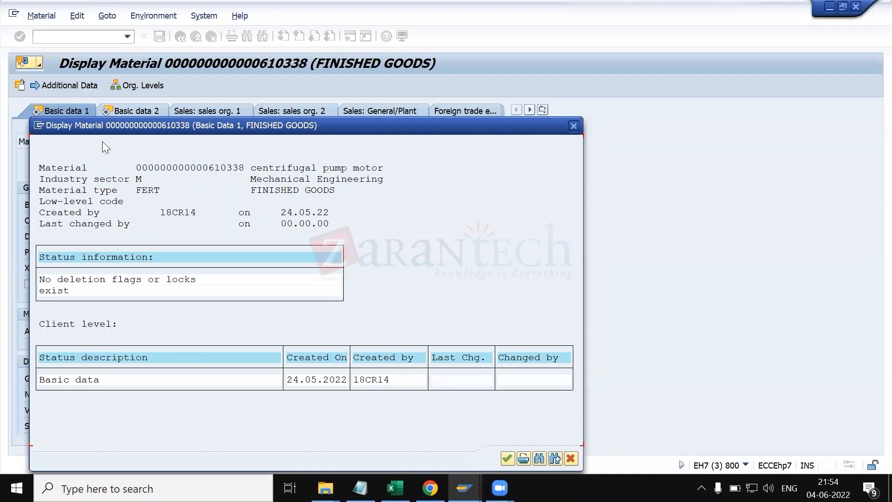
pyautogui.click(574, 125)
# Step: Open the Create Material screen in a new session and browse the industry sector options without choosing one
pyautogui.write('/nmm03')
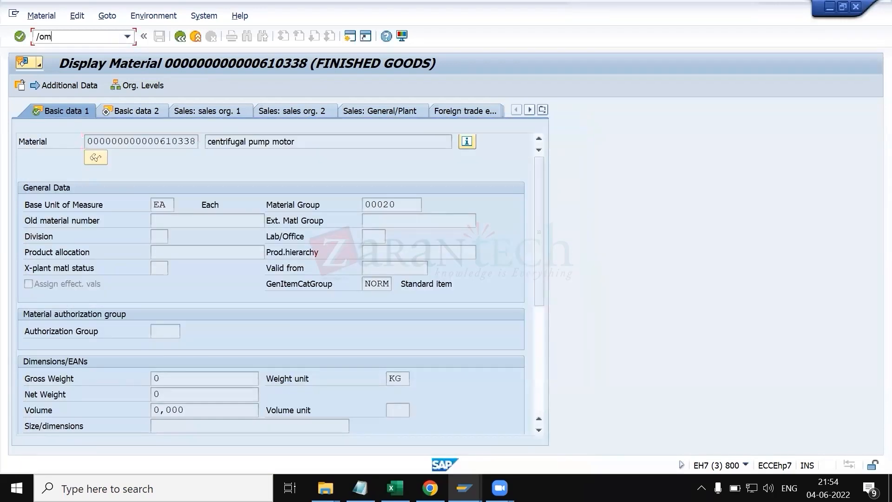
pyautogui.press('Return')
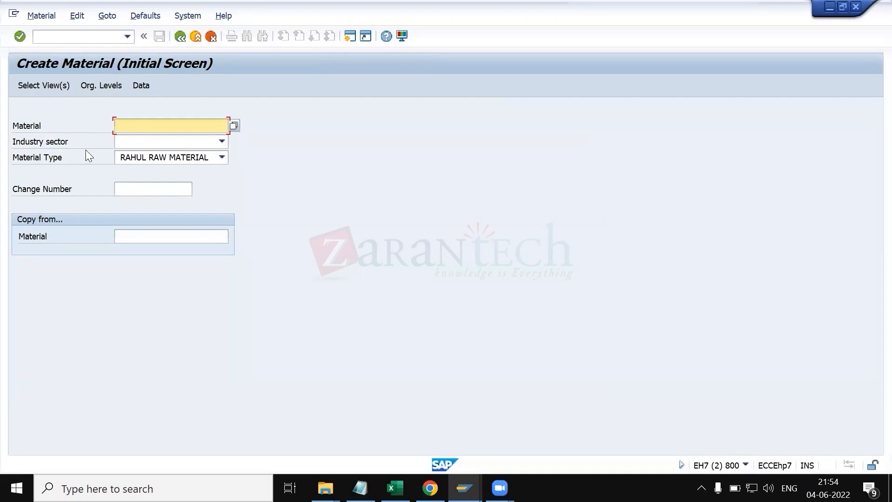
pyautogui.click(145, 144)
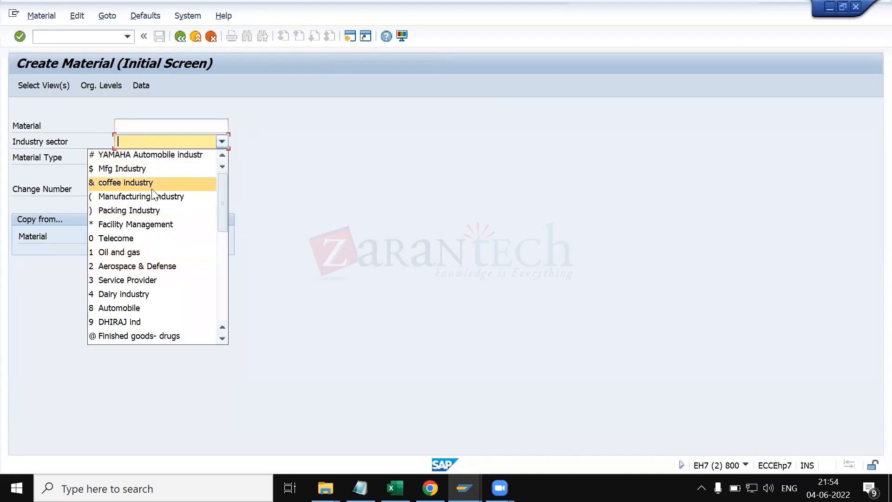
pyautogui.press('Down')
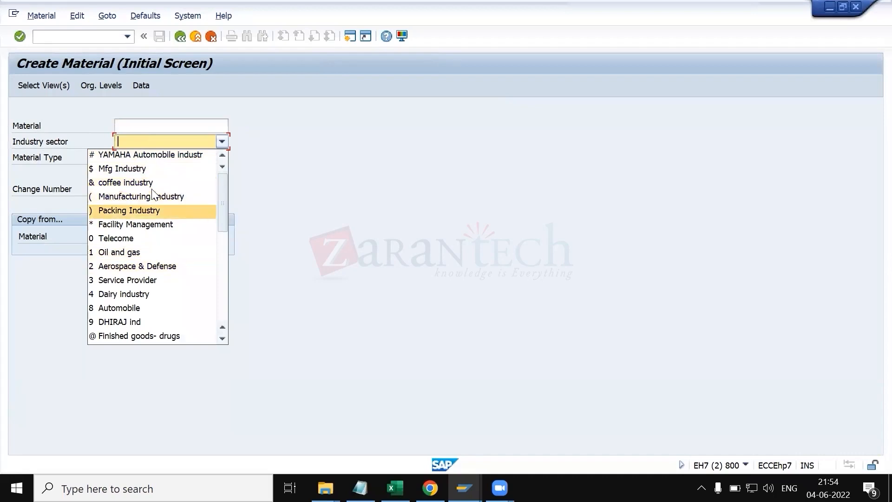
pyautogui.press('Down')
pyautogui.press('Up')
pyautogui.press('Up')
pyautogui.press('Down')
pyautogui.press('Down')
pyautogui.press('Down')
pyautogui.press('Down')
pyautogui.press('Down')
pyautogui.press('Down')
pyautogui.press('Down')
pyautogui.press('Down')
pyautogui.press('Down')
pyautogui.press('Down')
pyautogui.press('Down')
pyautogui.press('Down')
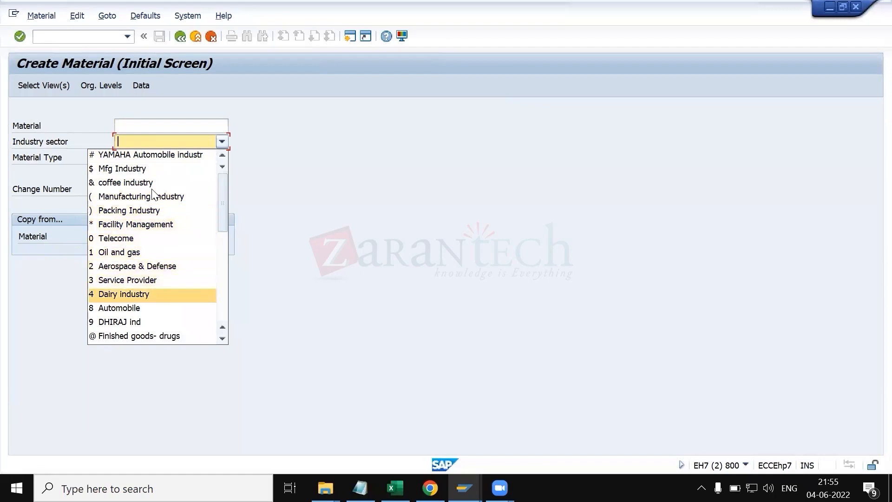
pyautogui.press('Down')
pyautogui.press('Down')
pyautogui.press('Down')
pyautogui.press('Down')
pyautogui.press('Down')
pyautogui.press('Down')
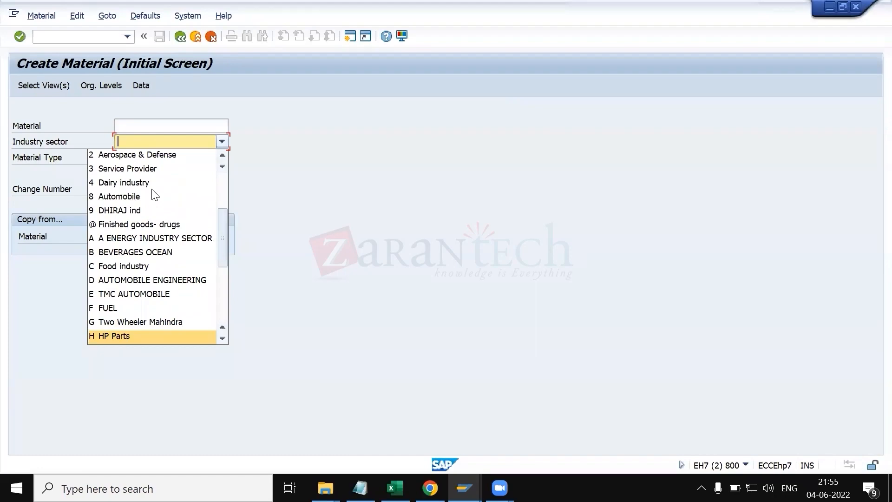
pyautogui.press('Escape')
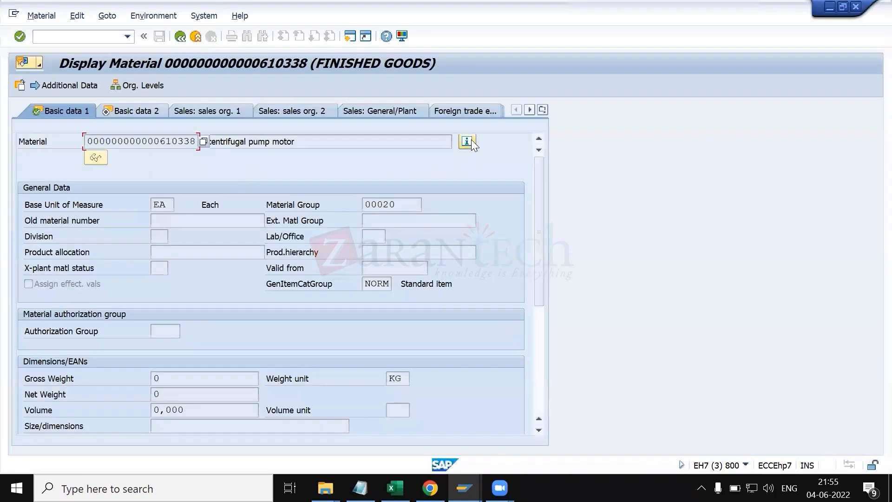
# Step: Open the displayed material's administrative data and highlight its industry sector and material type
pyautogui.click(470, 141)
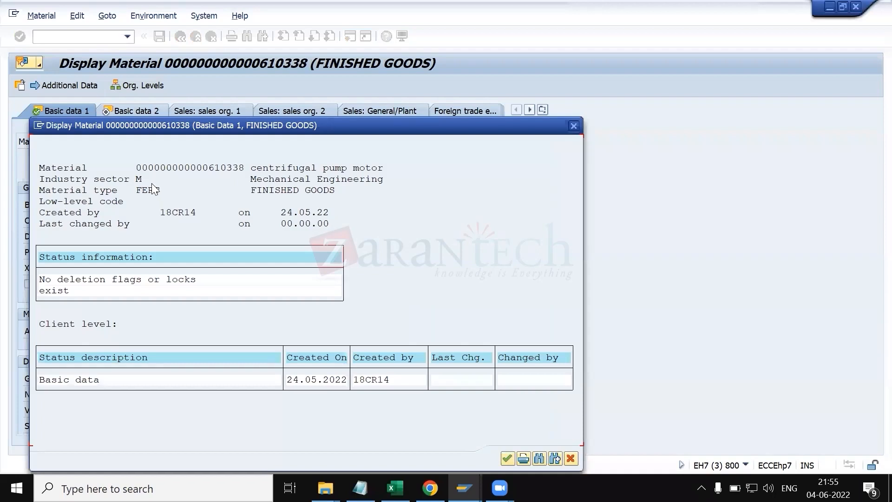
pyautogui.moveTo(252, 178); pyautogui.dragTo(421, 187)
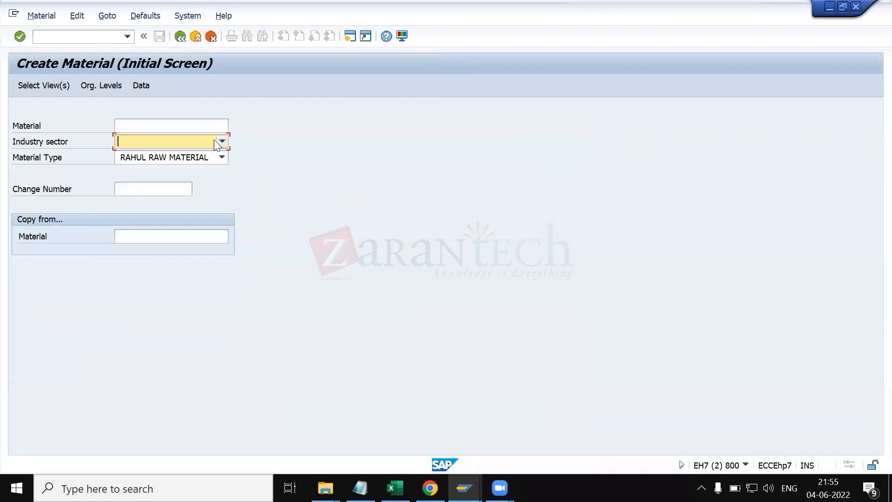
# Step: In the Create Material screen, set the industry sector to M Mechanical Engineering
pyautogui.click(214, 140)
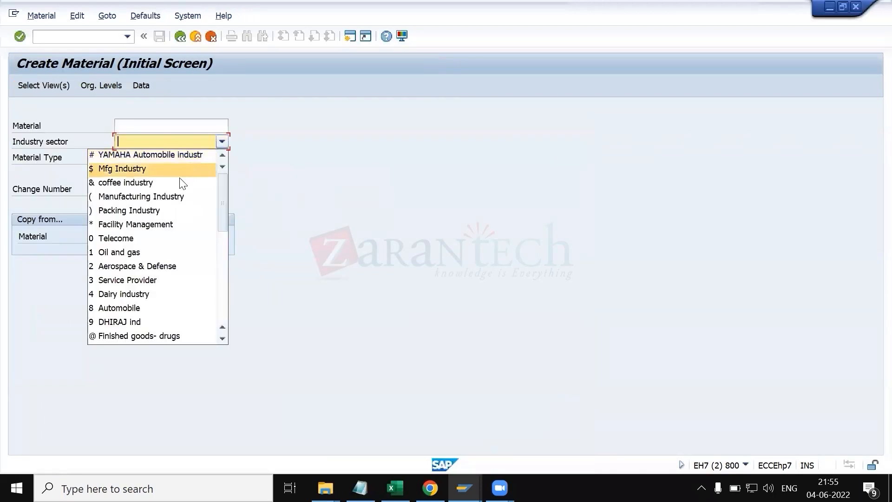
pyautogui.press('m')
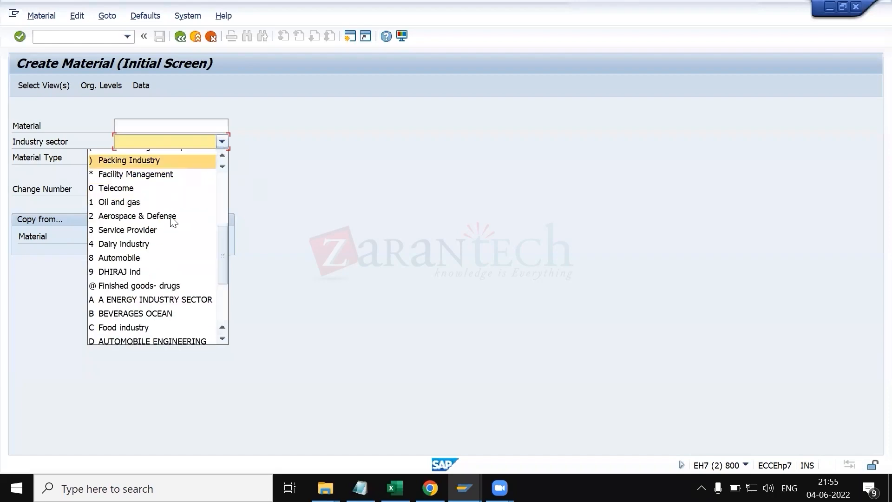
pyautogui.press('Return')
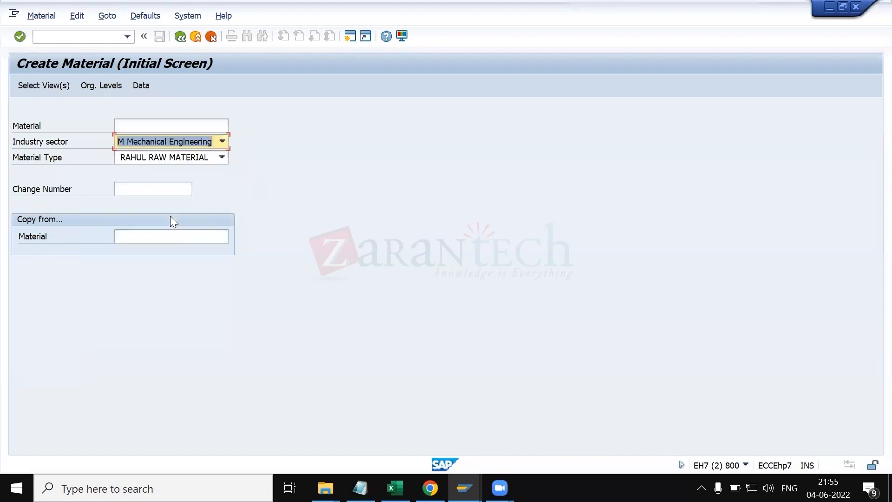
# Step: Browse the list of available material types without choosing one, then briefly switch windows and return
pyautogui.click(160, 159)
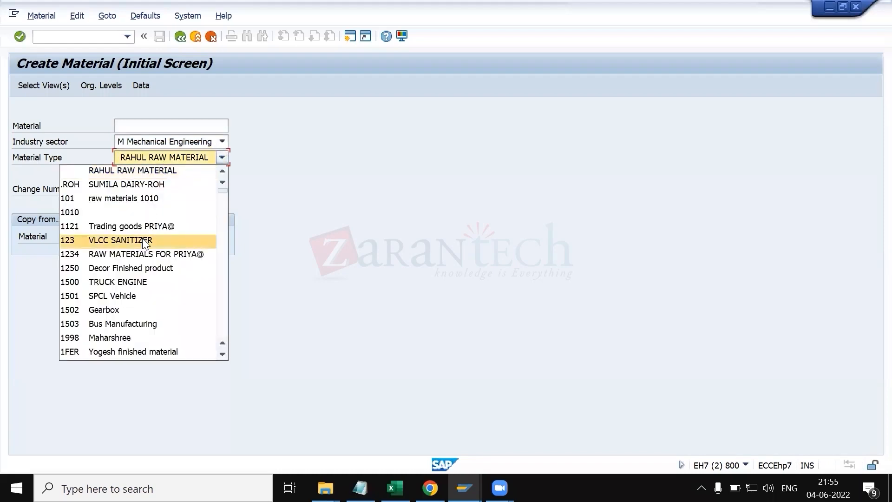
pyautogui.scroll(-6, 145, 243)
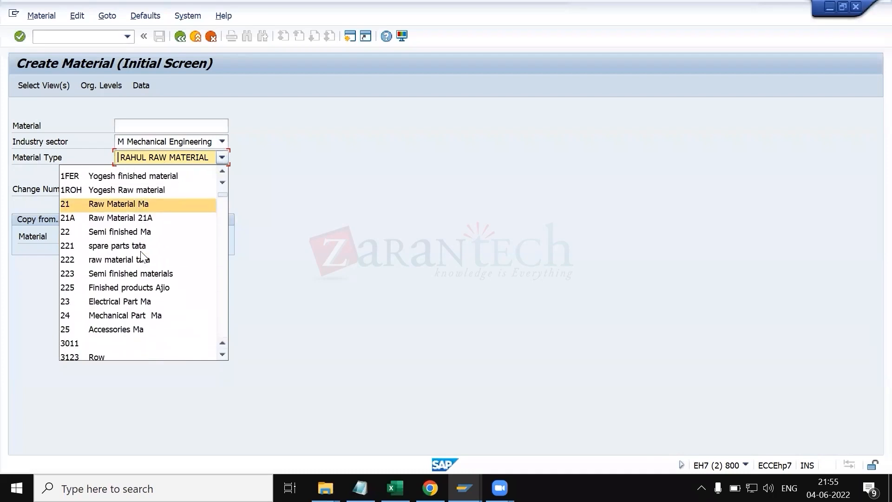
pyautogui.scroll(-7, 143, 256)
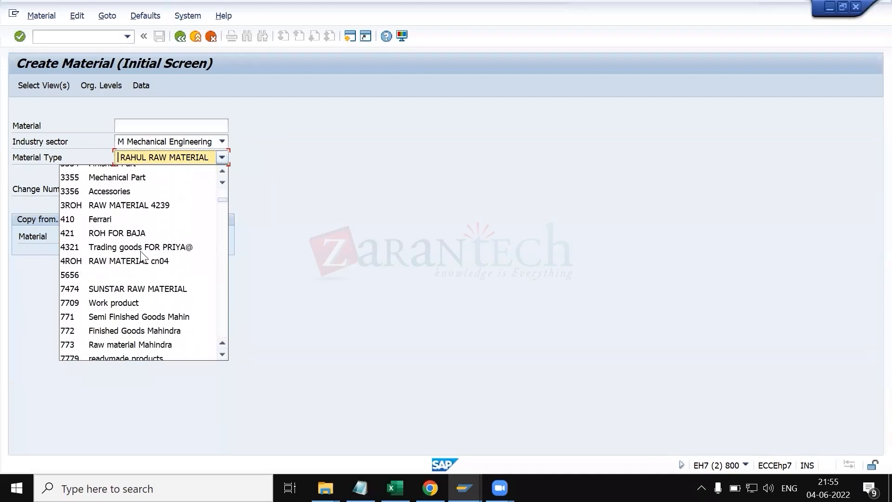
pyautogui.scroll(-5, 142, 257)
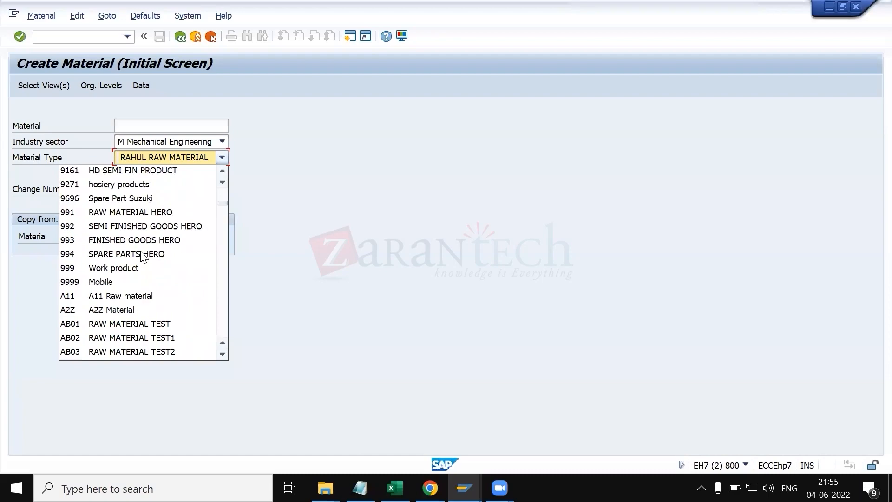
pyautogui.press('Escape')
pyautogui.hotkey('alt', 'Tab')
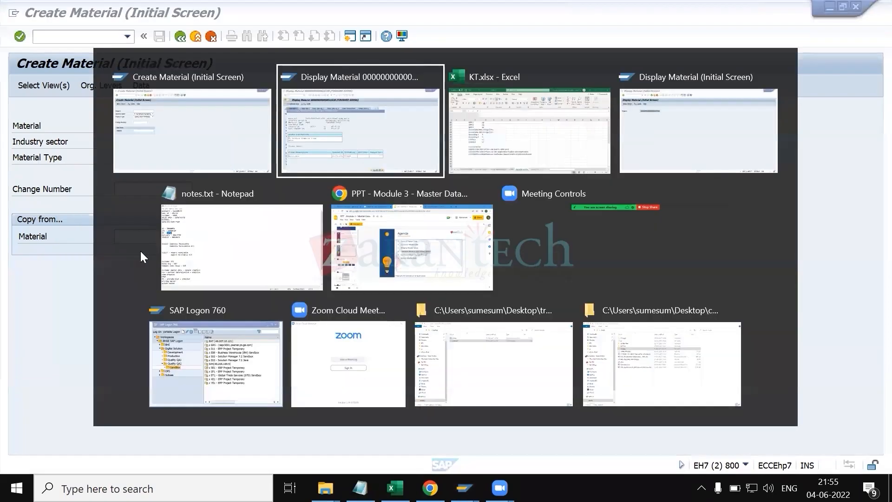
pyautogui.moveTo(173, 194); pyautogui.dragTo(137, 189)
pyautogui.hotkey('alt', 'Tab')
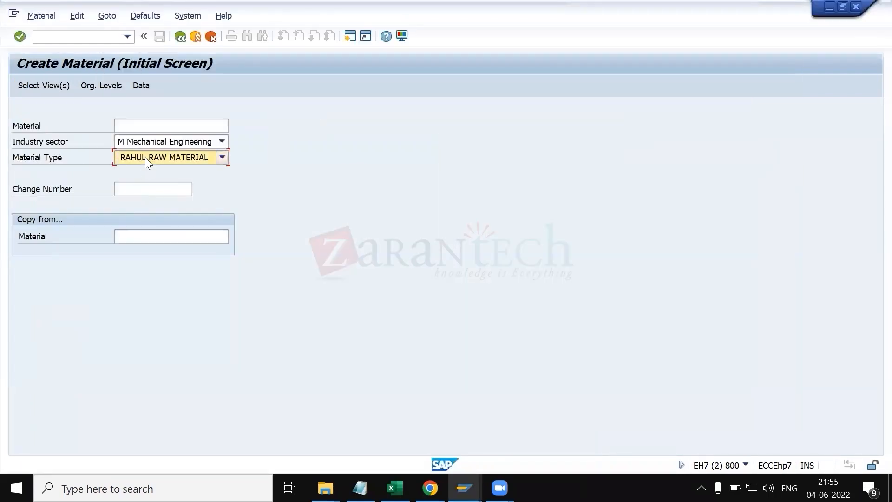
# Step: Set the material type to FERT FINISHED GOODS and continue to view selection
pyautogui.click(145, 158)
pyautogui.click(141, 246)
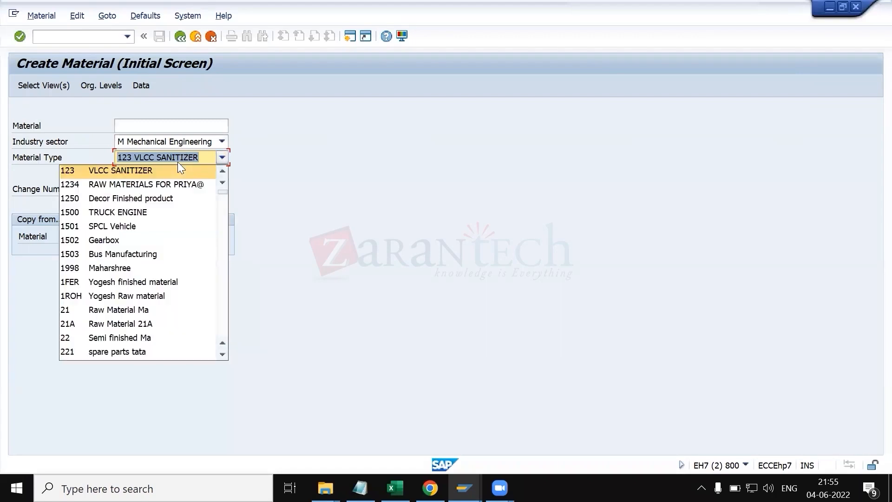
pyautogui.write('fert')
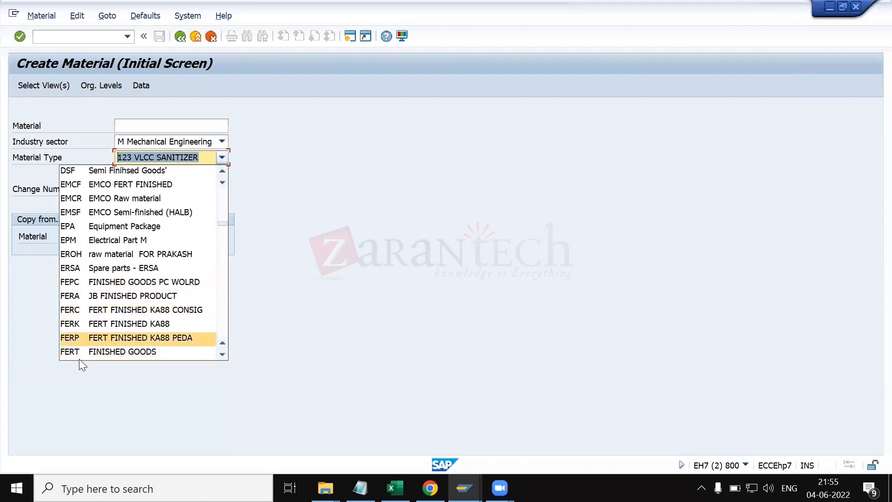
pyautogui.click(90, 352)
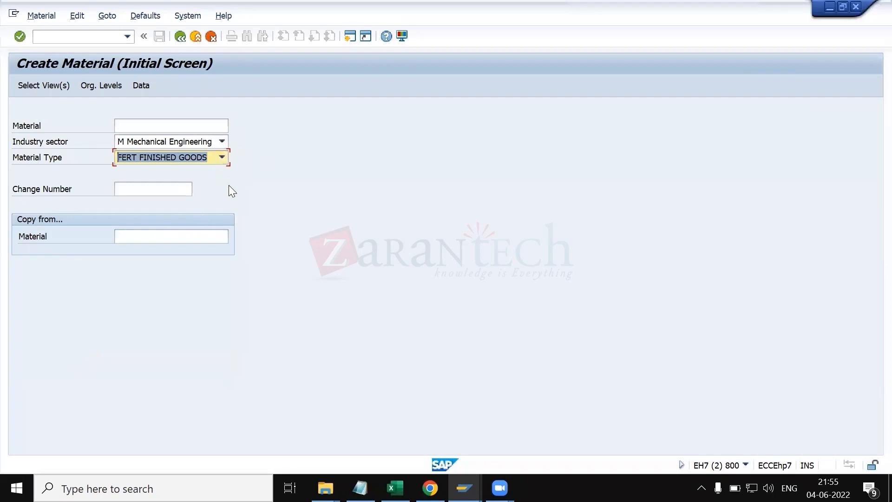
pyautogui.press('Return')
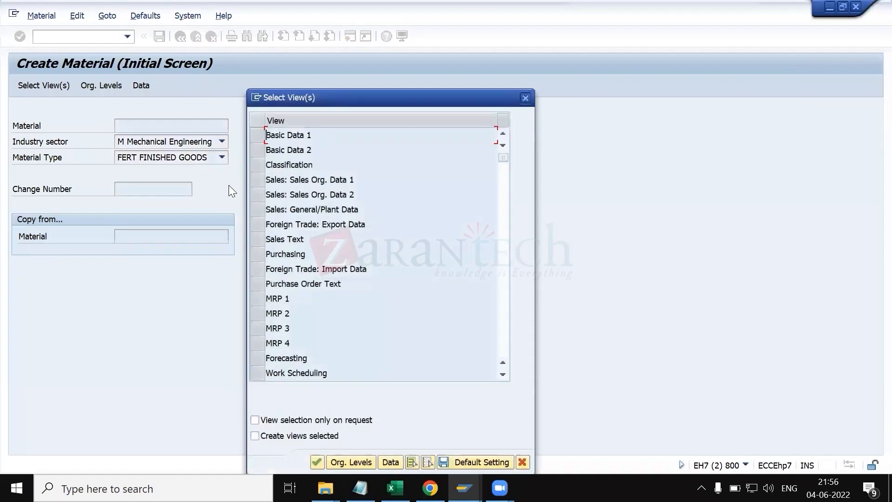
# Step: Select Basic Data 1 and 2, both Sales Org. Data views, Sales: General/Plant Data, Purchasing and MRP 1–4, then continue to organizational levels
pyautogui.moveTo(318, 96); pyautogui.dragTo(340, 69)
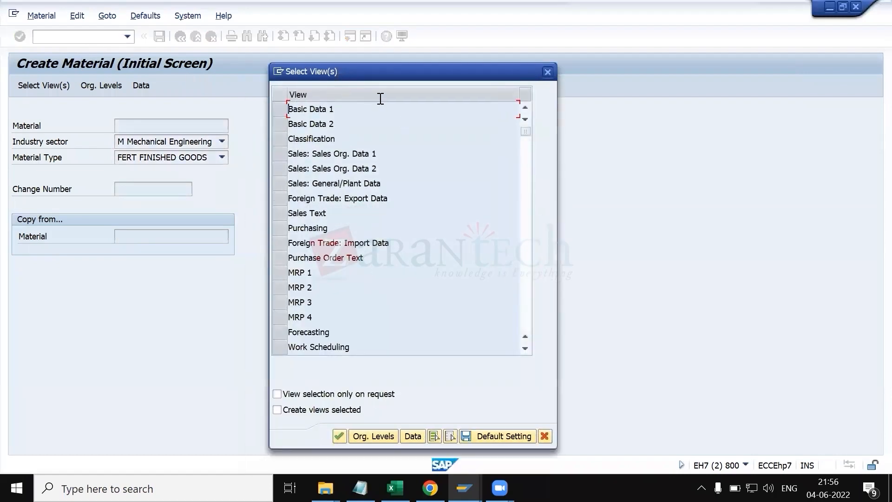
pyautogui.click(279, 112)
pyautogui.click(277, 124)
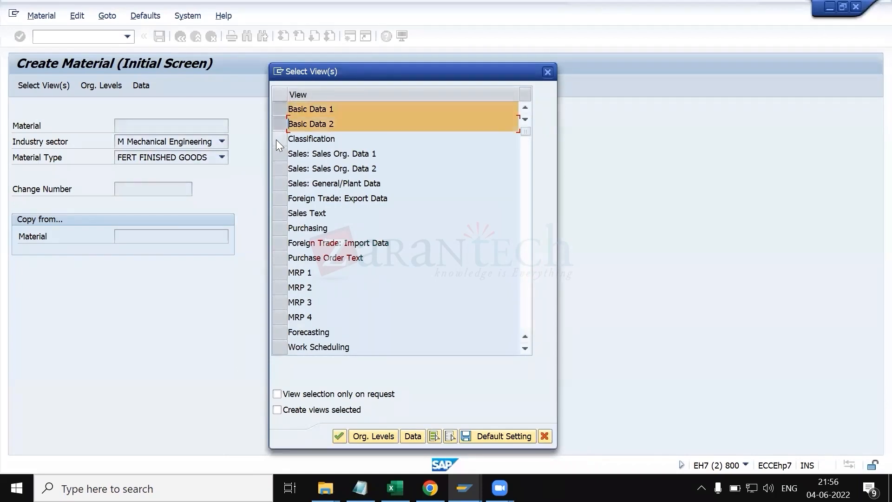
pyautogui.click(279, 155)
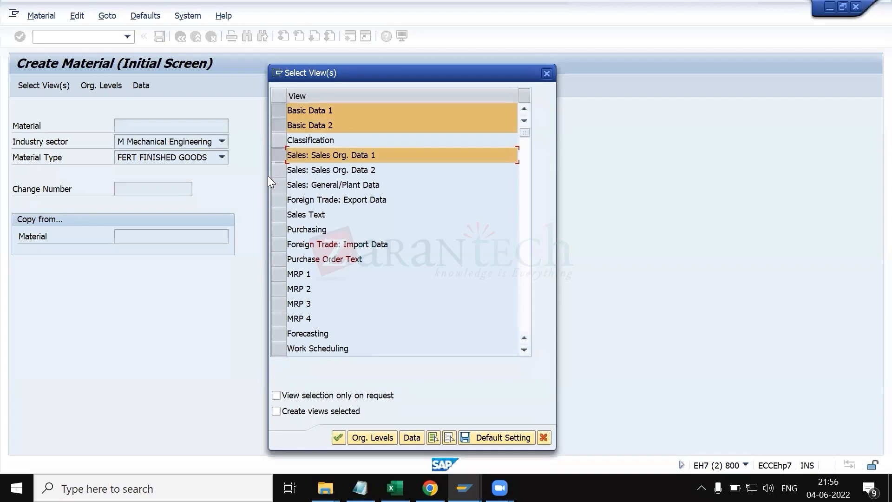
pyautogui.click(273, 173)
pyautogui.click(274, 184)
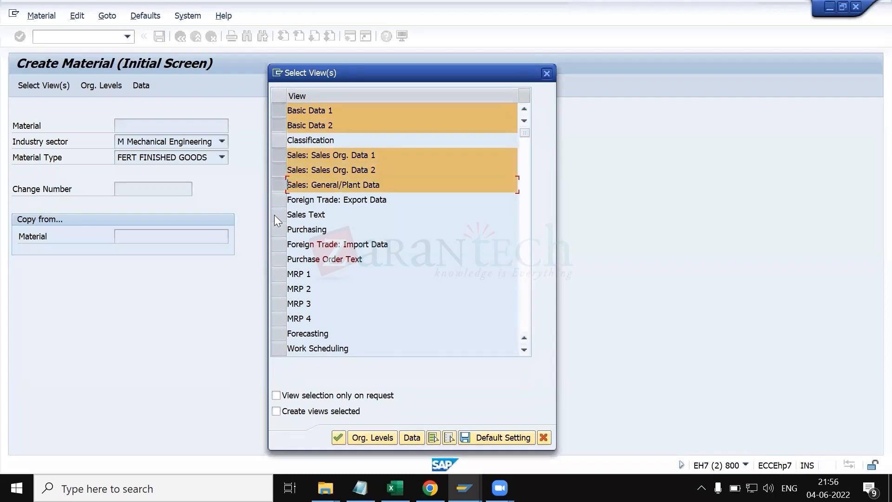
pyautogui.click(275, 229)
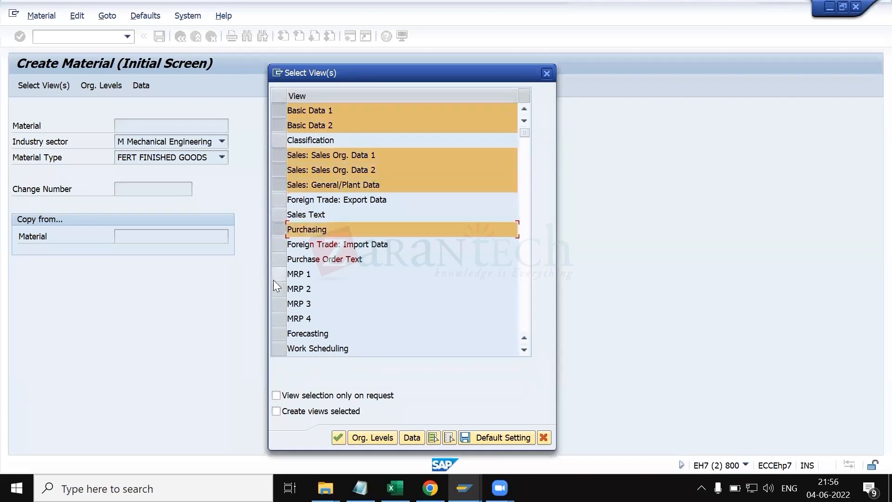
pyautogui.click(273, 275)
pyautogui.click(278, 289)
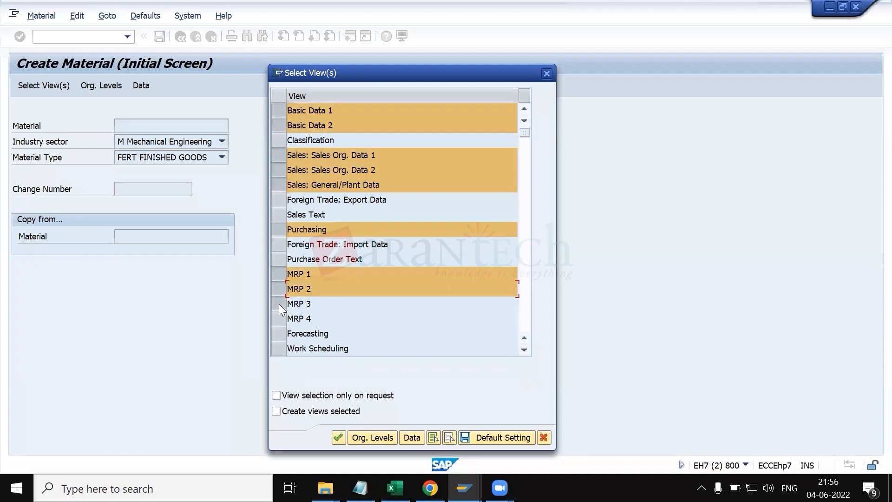
pyautogui.click(279, 304)
pyautogui.click(280, 319)
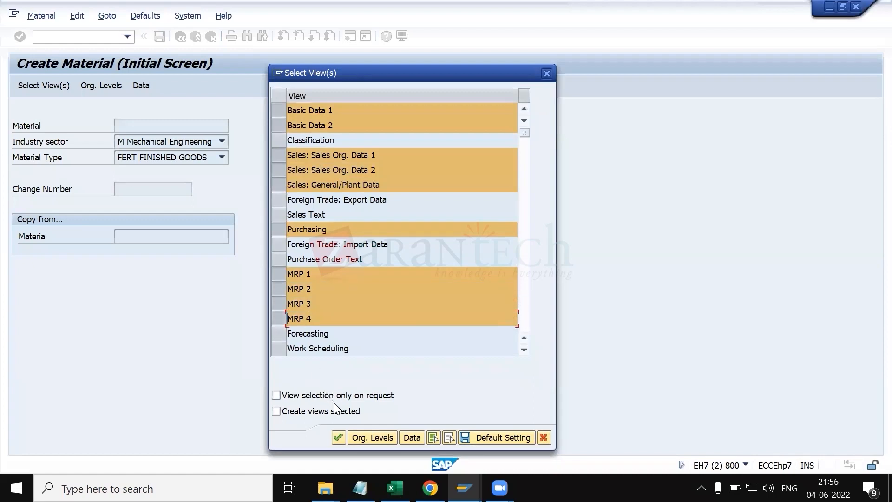
pyautogui.click(356, 435)
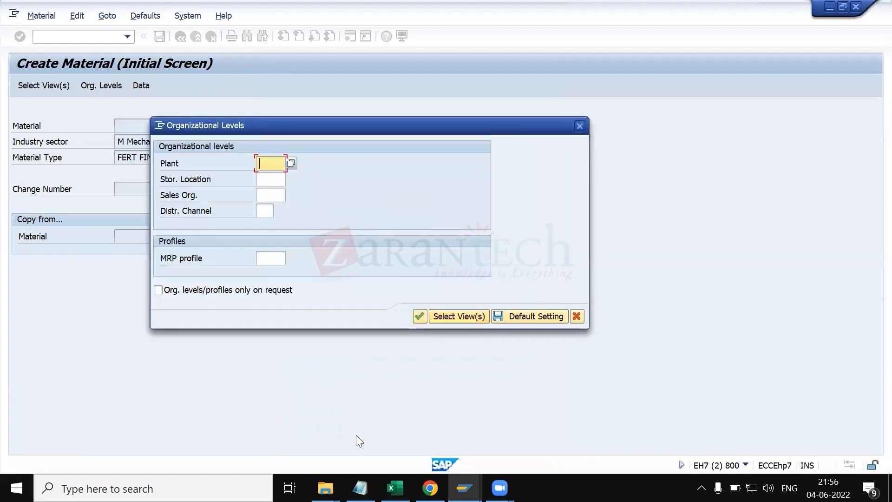
# Step: Enter plant 5500, sales organization 5500 and distribution channel 1b, then confirm the organizational levels
pyautogui.press('Down')
pyautogui.press('Down')
pyautogui.press('Return')
pyautogui.press('Tab')
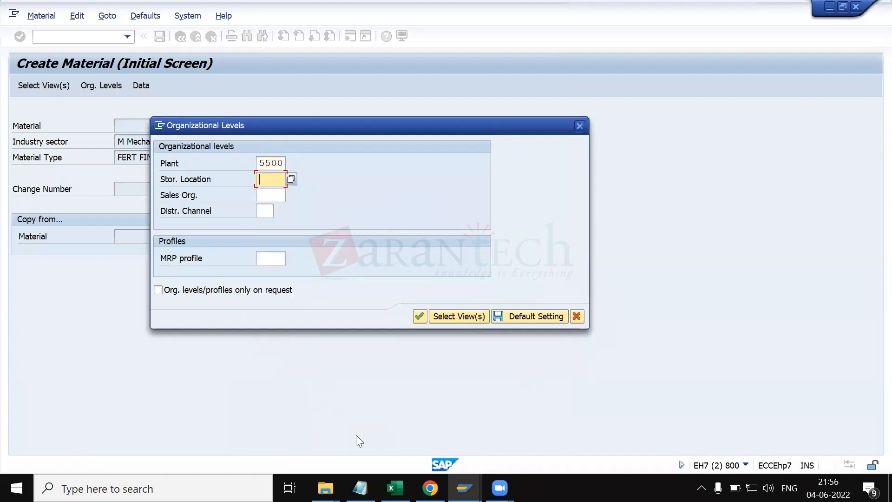
pyautogui.press('Tab')
pyautogui.press('Down')
pyautogui.press('Down')
pyautogui.press('Return')
pyautogui.press('Tab')
pyautogui.press('Down')
pyautogui.write('1b')
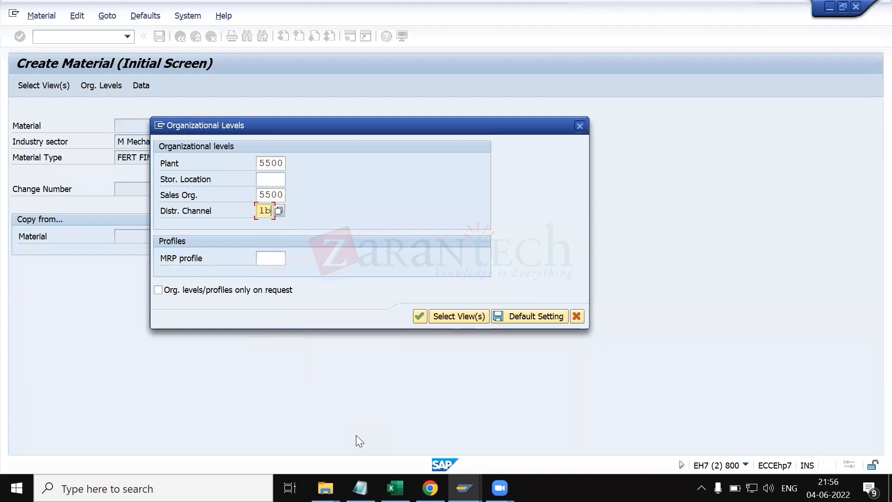
pyautogui.press('Return')
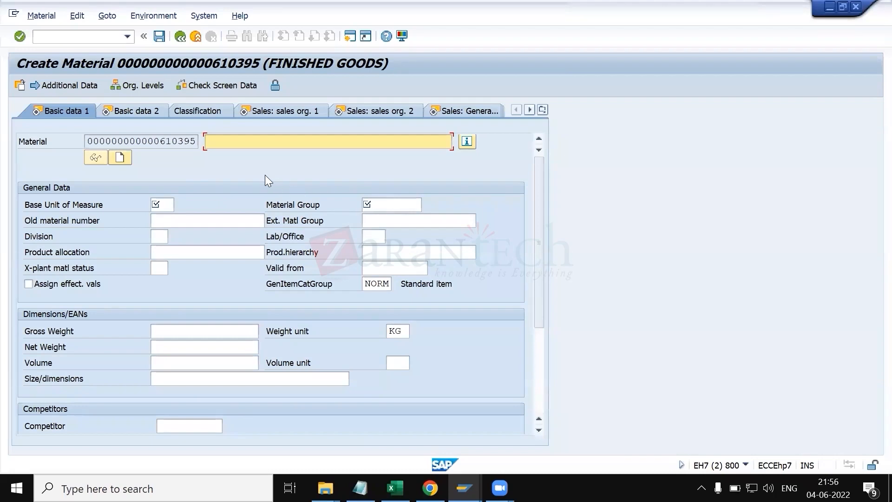
# Step: Enter abc as the material description and confirm
pyautogui.write('abc')
pyautogui.press('Return')
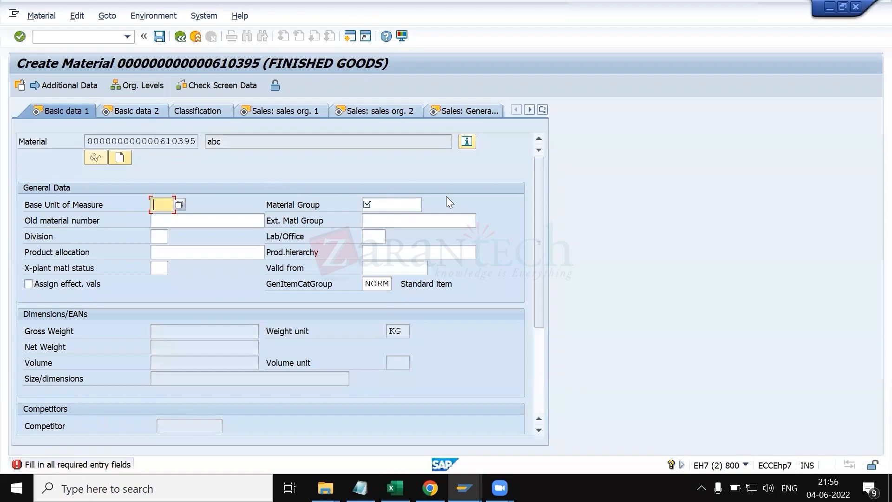
# Step: Return to the displayed material, close its administrative data dialog and examine its number and basic data fields
pyautogui.hotkey('alt', 'Tab')
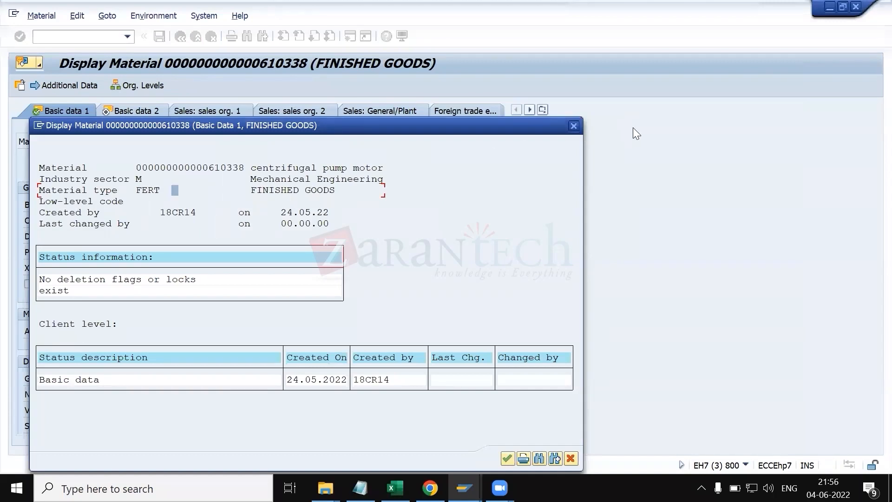
pyautogui.click(574, 125)
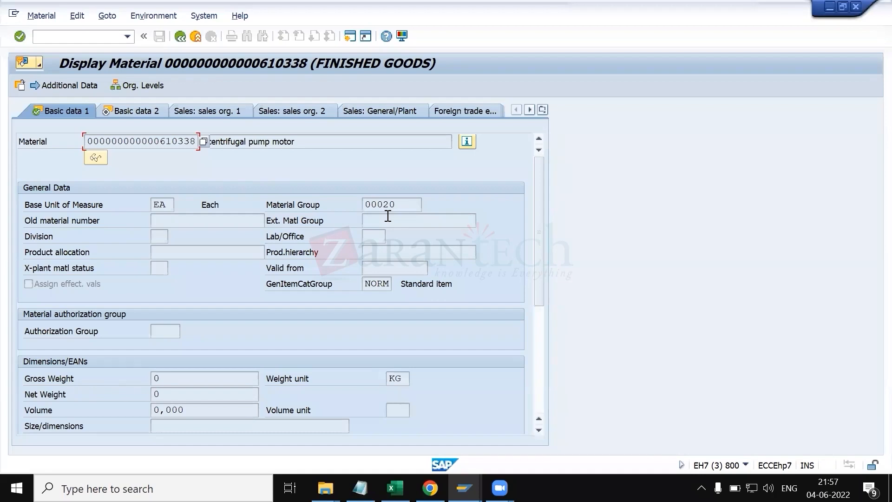
pyautogui.moveTo(409, 201); pyautogui.dragTo(359, 206)
pyautogui.click(171, 221)
pyautogui.moveTo(117, 141); pyautogui.dragTo(195, 141)
pyautogui.click(197, 142)
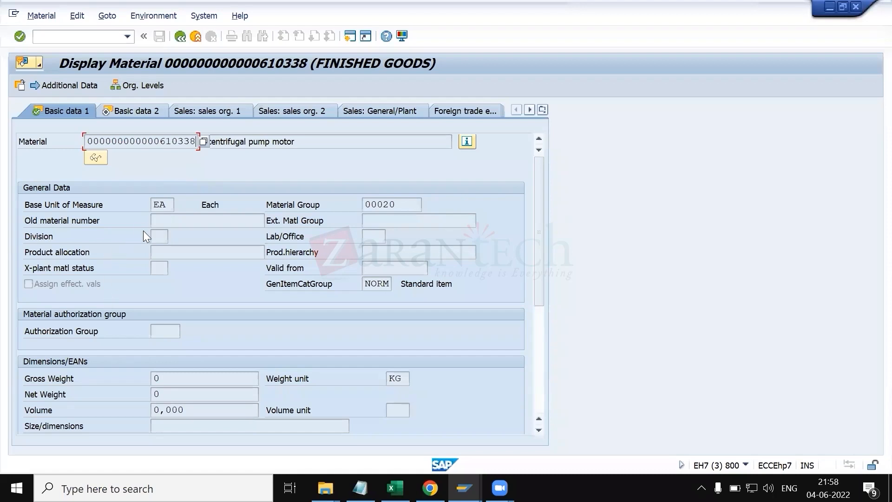
# Step: Open and close the value list for the material's product allocation field
pyautogui.click(157, 237)
pyautogui.click(168, 252)
pyautogui.click(269, 250)
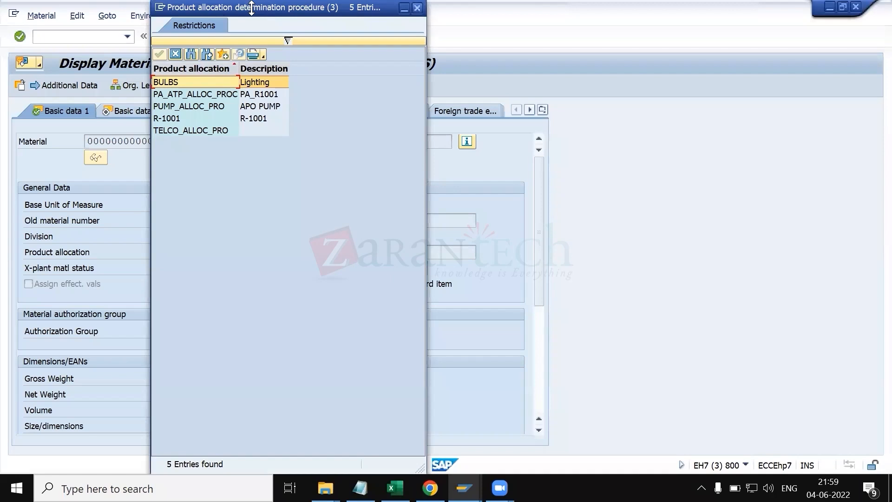
pyautogui.press('Escape')
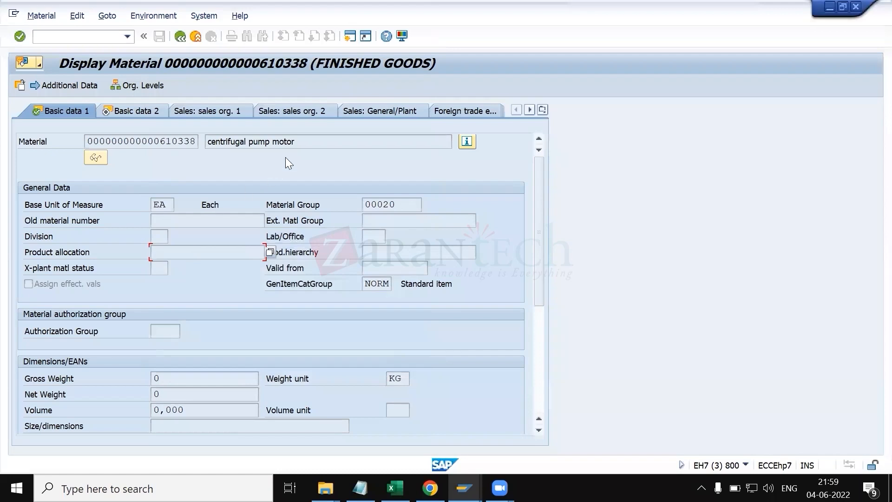
# Step: Browse the cross-plant material status value list, highlighting the 10 In Work entry
pyautogui.moveTo(304, 141); pyautogui.dragTo(193, 139)
pyautogui.click(161, 269)
pyautogui.click(172, 269)
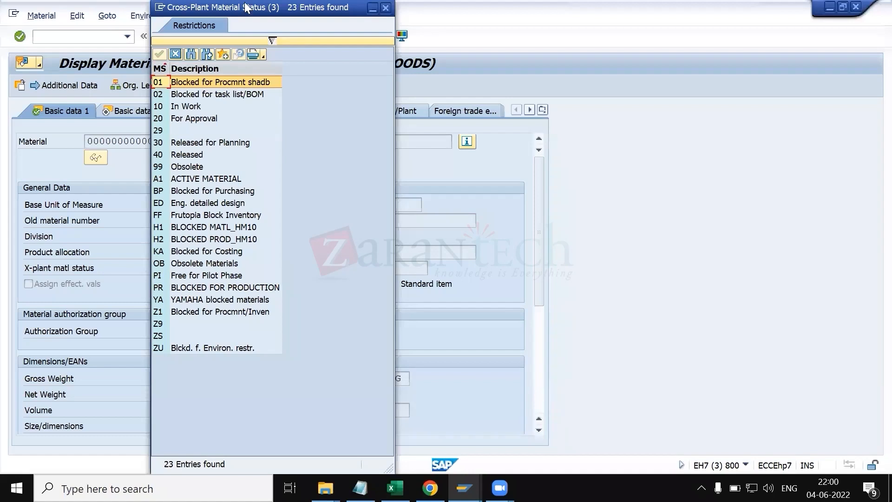
pyautogui.click(385, 7)
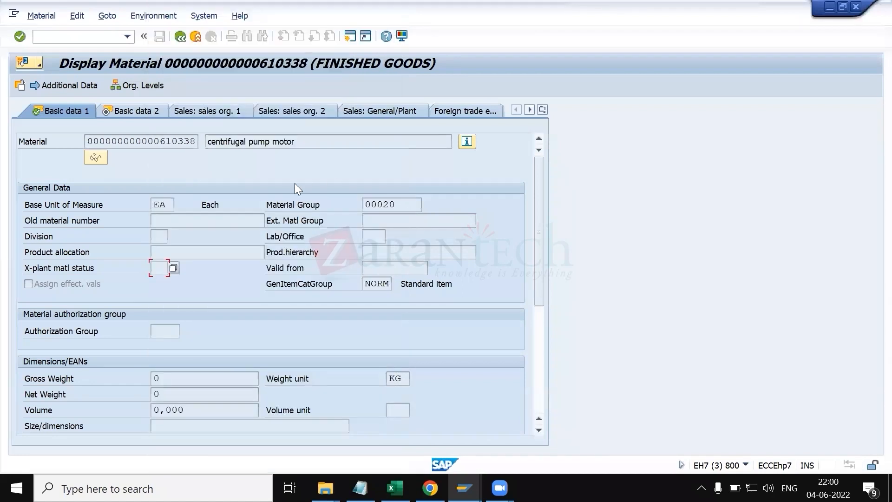
pyautogui.click(173, 267)
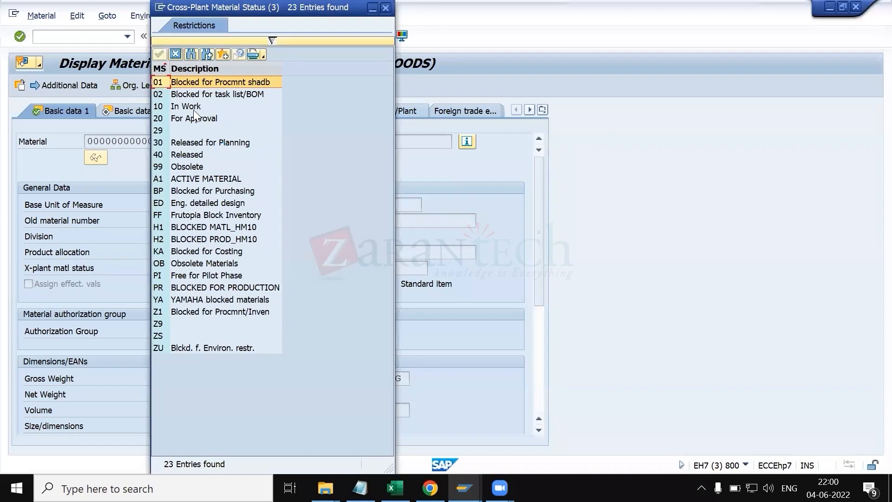
pyautogui.click(193, 110)
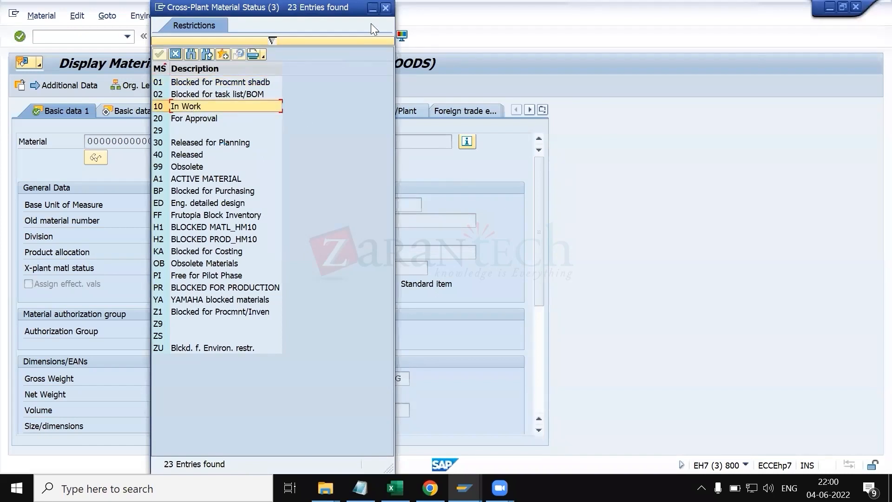
pyautogui.click(386, 7)
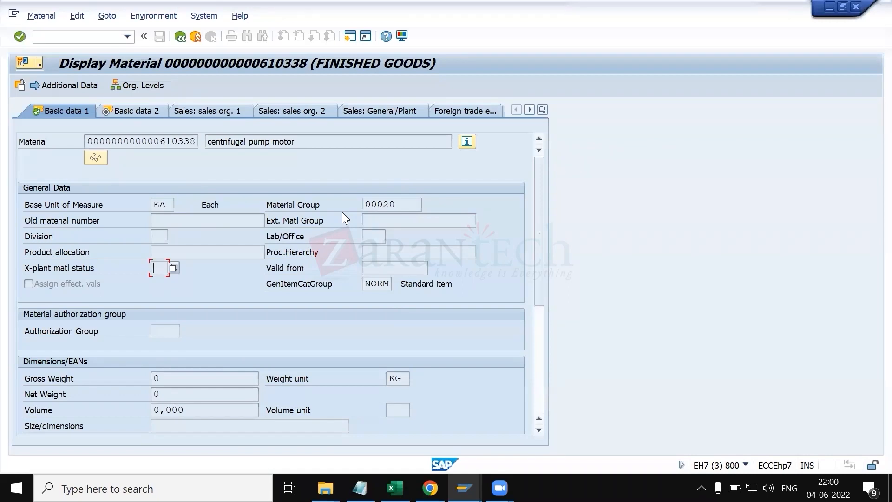
# Step: Review the Basic data 1 weight fields, then switch to Basic data 2 and scroll through its sections
pyautogui.click(380, 286)
pyautogui.click(169, 378)
pyautogui.click(171, 393)
pyautogui.click(161, 378)
pyautogui.click(134, 109)
pyautogui.click(53, 109)
pyautogui.click(124, 110)
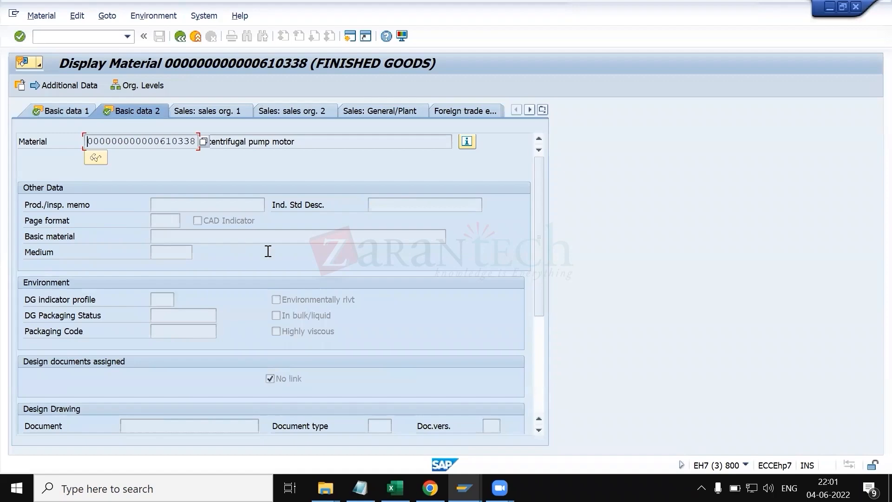
pyautogui.scroll(-4, 246, 343)
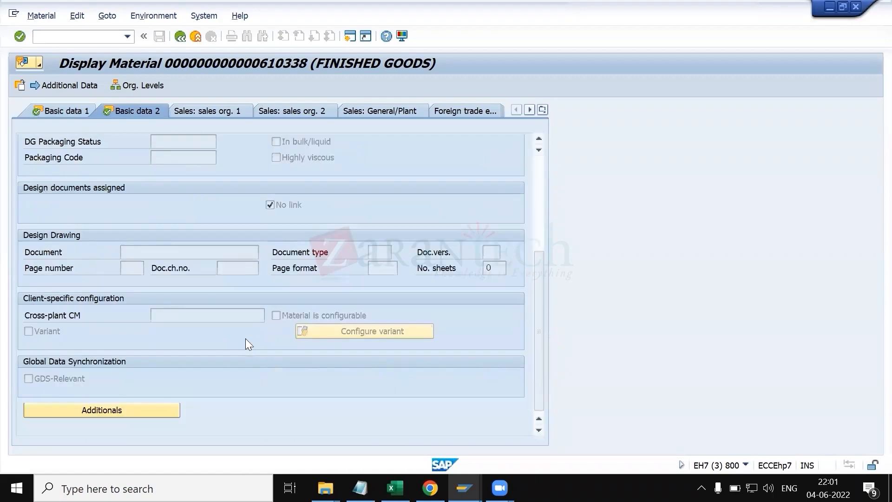
pyautogui.scroll(4, 246, 339)
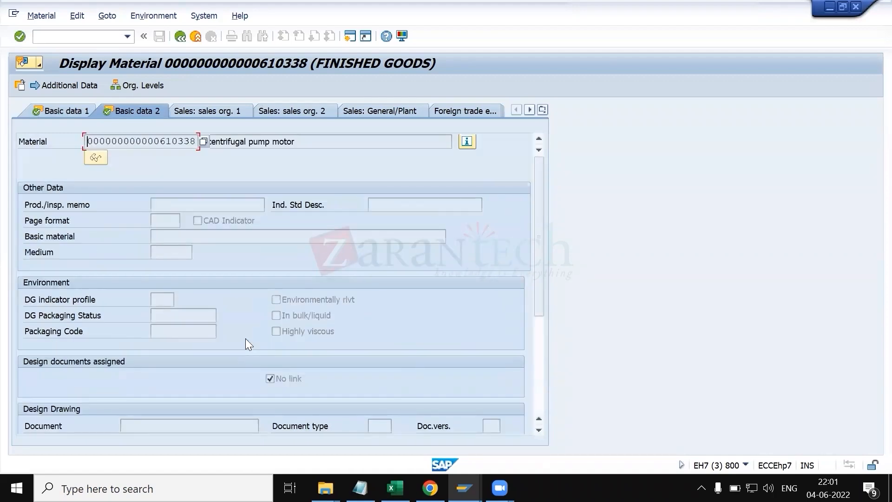
pyautogui.scroll(-4, 246, 344)
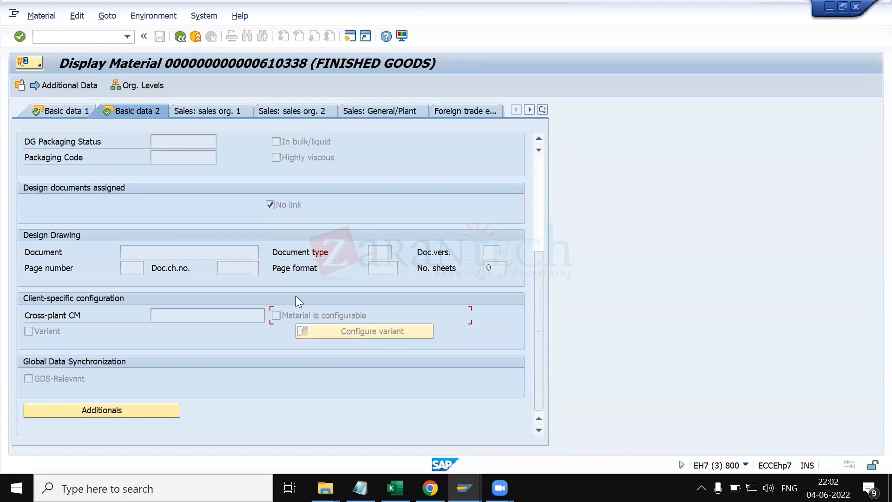
pyautogui.scroll(4, 242, 240)
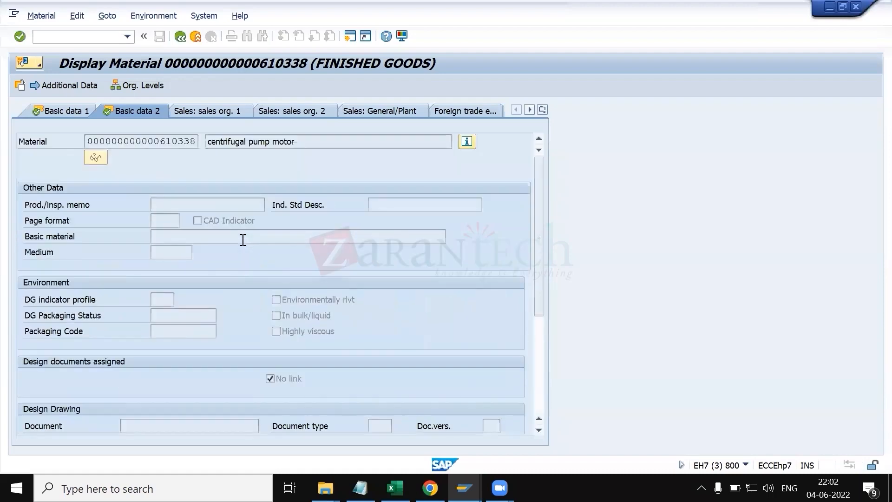
pyautogui.scroll(-4, 273, 301)
pyautogui.scroll(4, 274, 301)
# Step: Open the Sales: sales org. 1 view for plant 5500, sales organization 5500 and distribution channel 1B
pyautogui.click(193, 110)
pyautogui.press('space')
pyautogui.press('Down')
pyautogui.press('Tab')
pyautogui.press('Down')
pyautogui.press('Return')
pyautogui.press('Tab')
pyautogui.press('Tab')
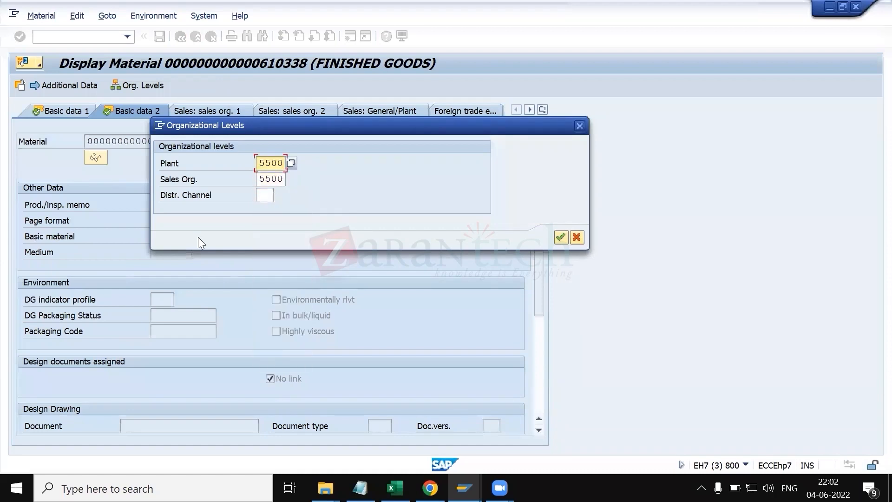
pyautogui.click(272, 196)
pyautogui.press('Down')
pyautogui.press('Return')
pyautogui.press('Return')
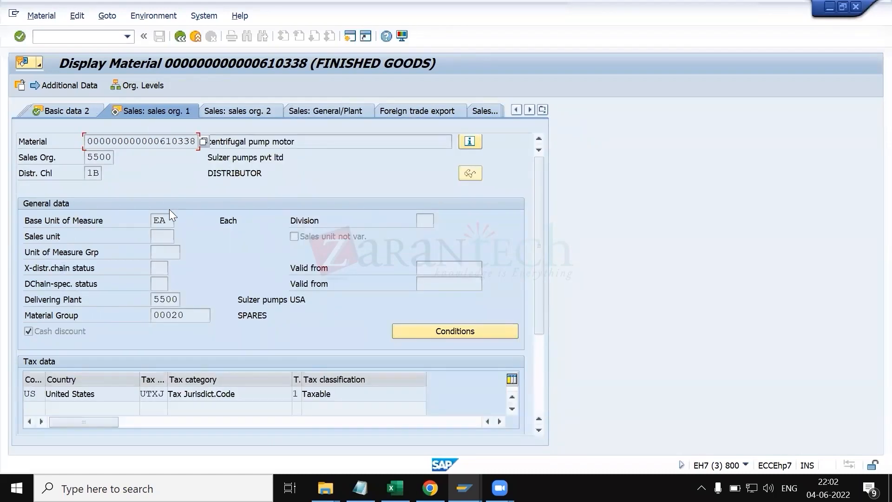
# Step: Open the additional data to review the material's descriptions and units of measure, then return to the main data
pyautogui.click(174, 220)
pyautogui.click(427, 222)
pyautogui.click(69, 87)
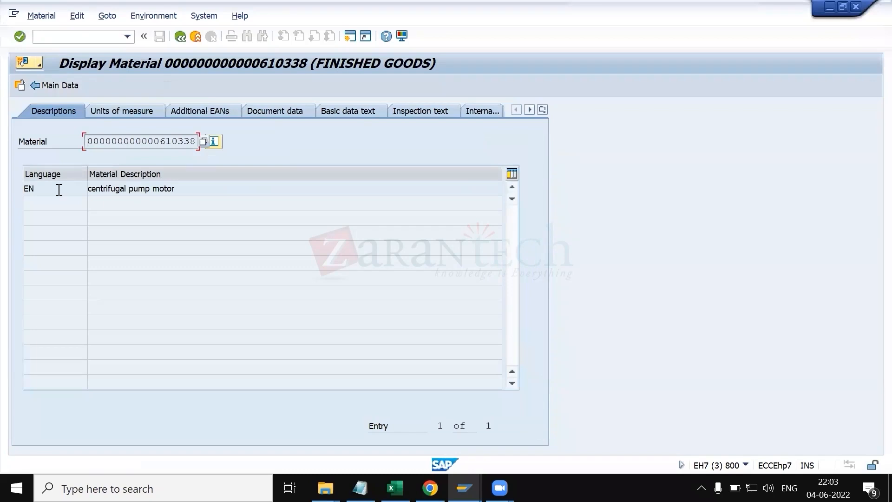
pyautogui.click(114, 111)
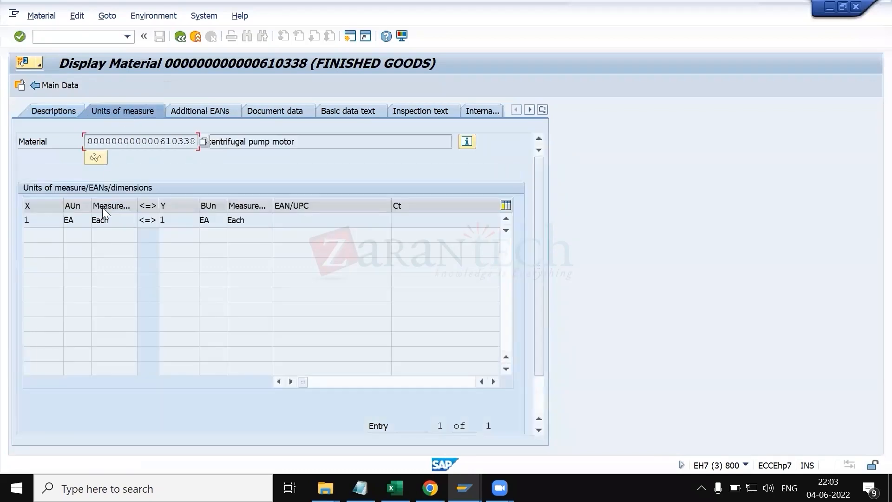
pyautogui.click(83, 219)
pyautogui.click(113, 220)
pyautogui.click(177, 40)
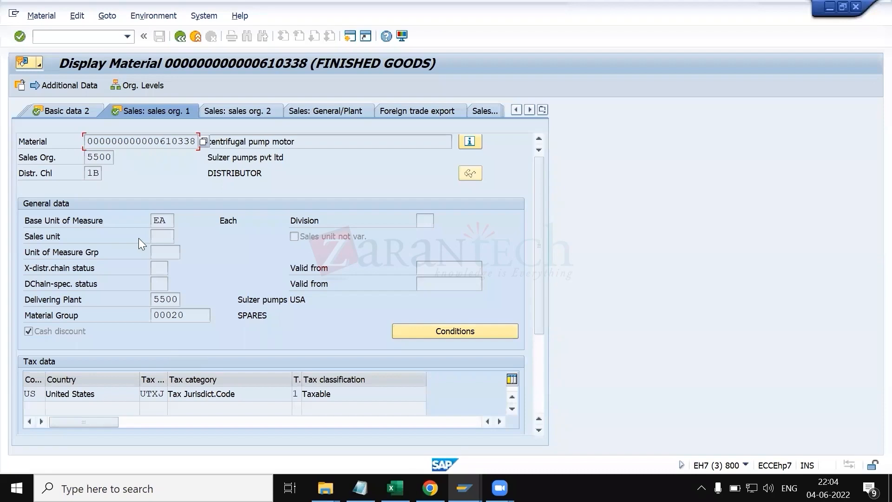
# Step: Browse the commercial units of measure list for the base unit field
pyautogui.click(172, 225)
pyautogui.click(180, 219)
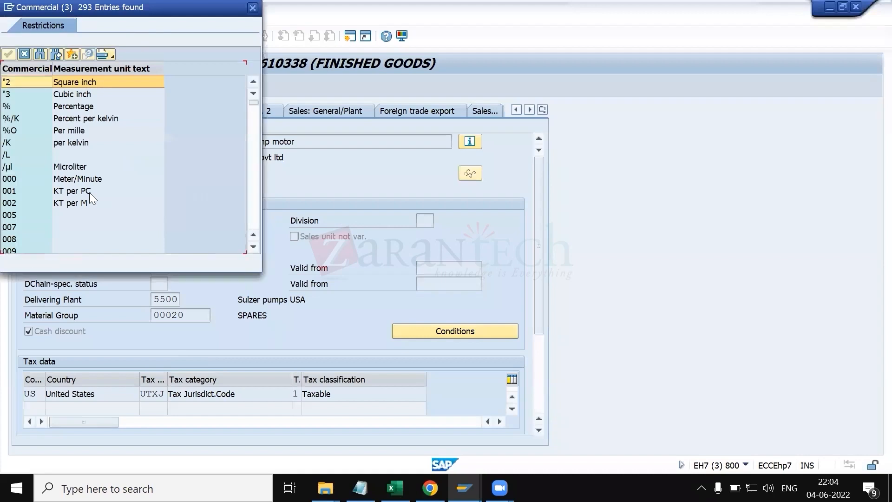
pyautogui.scroll(-1, 89, 206)
pyautogui.scroll(-15, 89, 208)
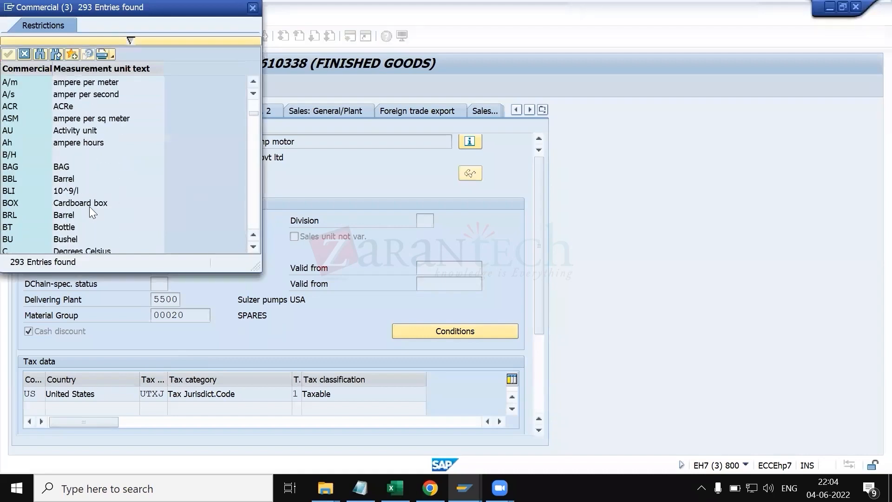
pyautogui.scroll(-10, 86, 188)
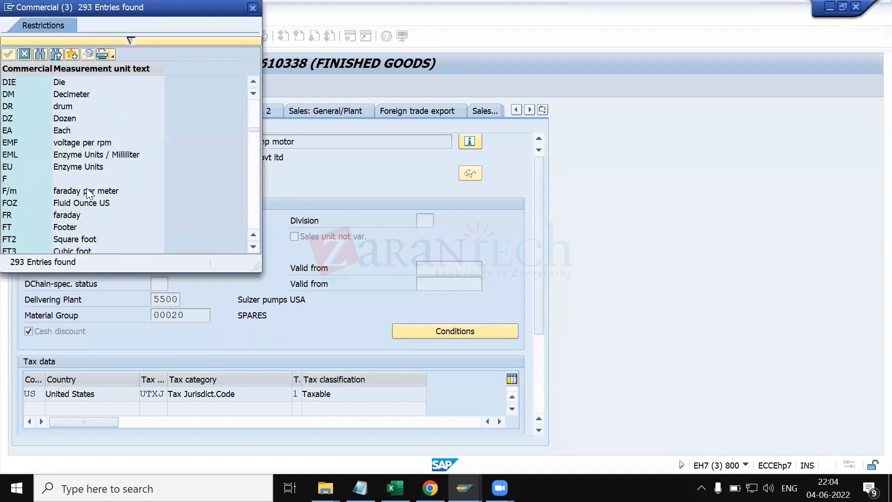
pyautogui.scroll(-3, 88, 200)
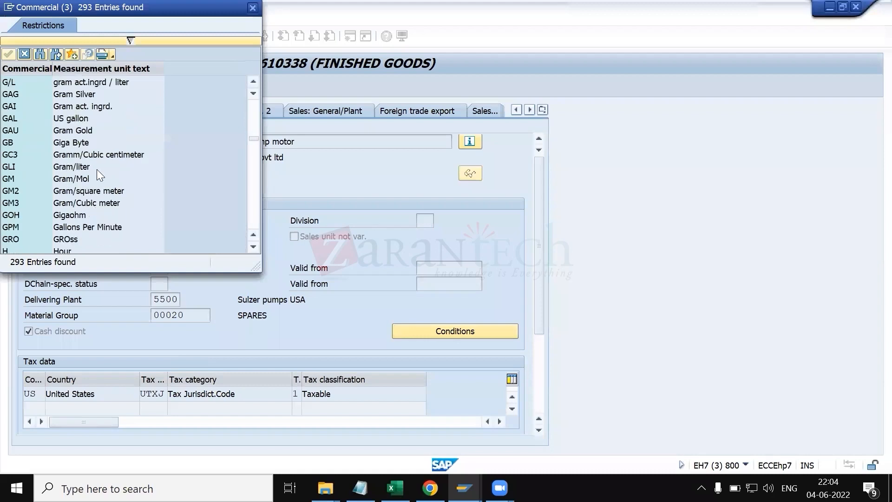
pyautogui.scroll(-3, 95, 200)
pyautogui.scroll(-10, 93, 196)
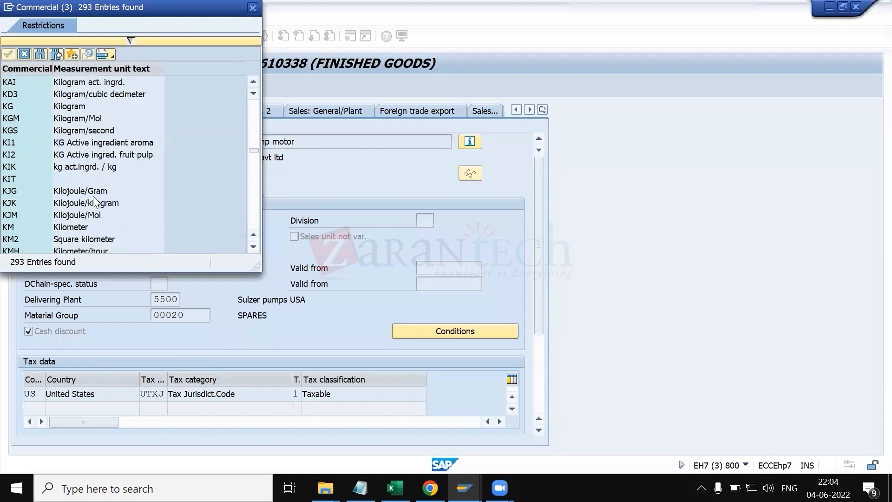
pyautogui.scroll(-15, 94, 201)
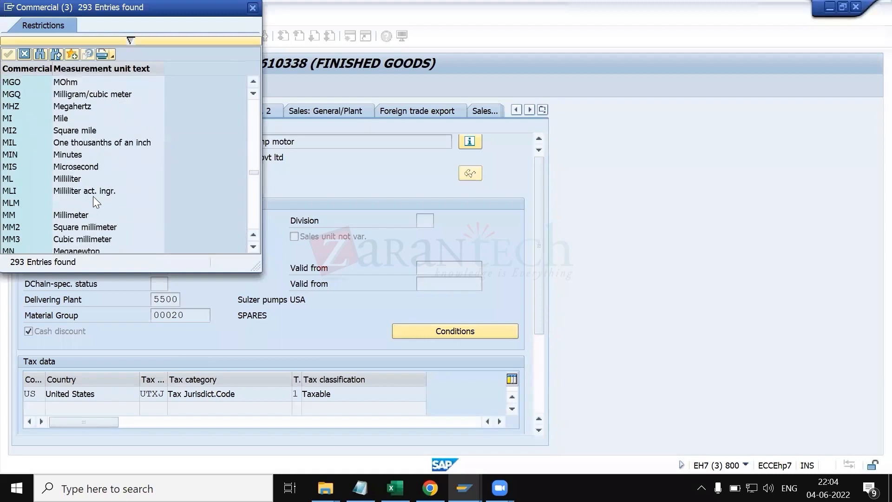
pyautogui.scroll(-13, 94, 203)
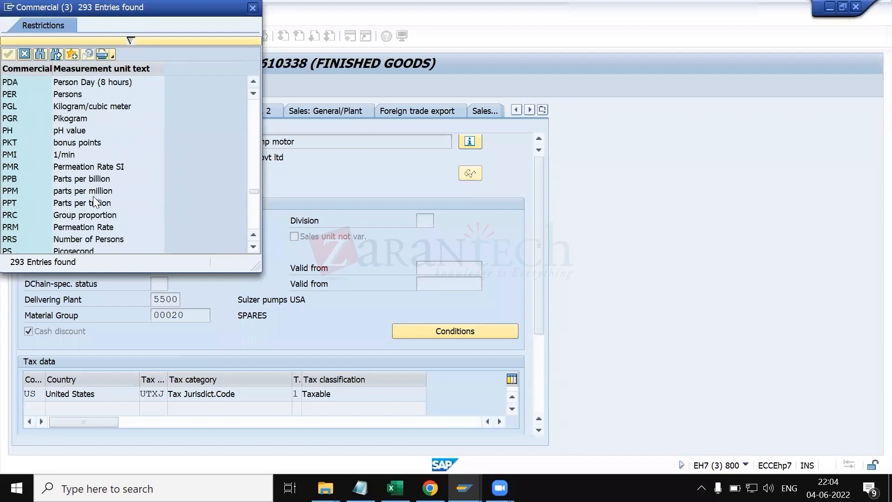
pyautogui.click(58, 192)
pyautogui.moveTo(126, 9); pyautogui.dragTo(666, 67)
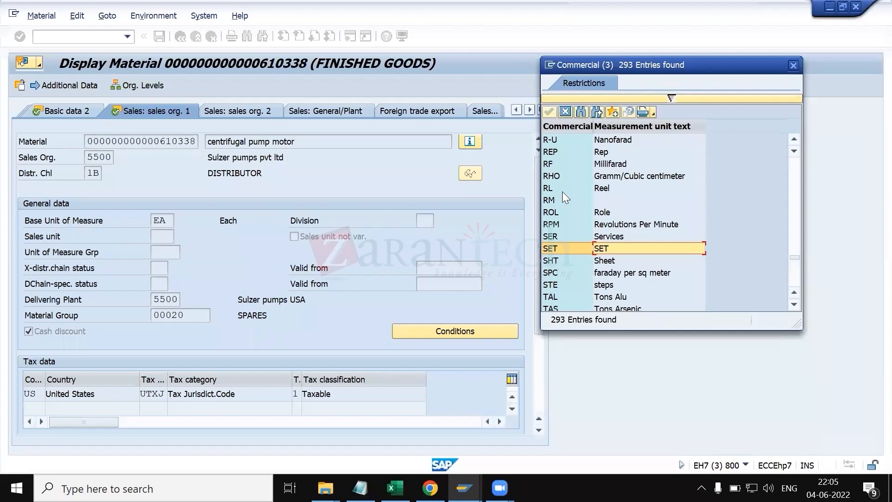
pyautogui.click(794, 65)
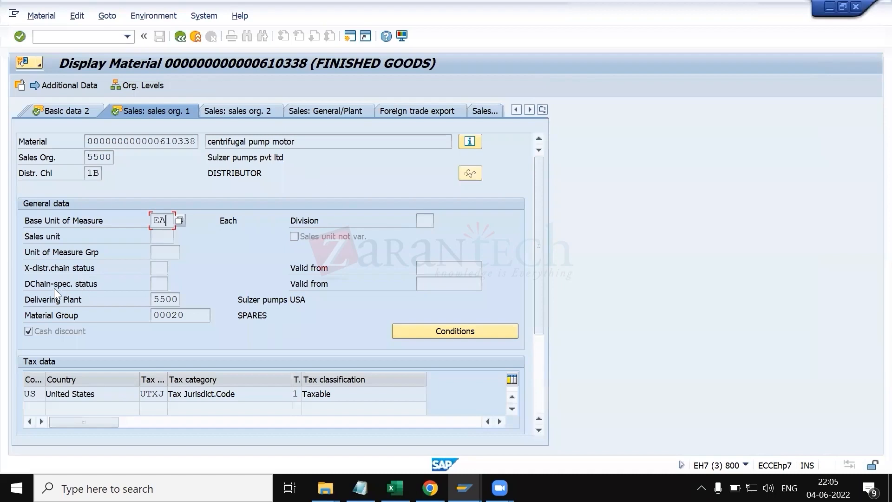
# Step: Read the field help for the cross-distribution-chain and distribution-chain-specific material status fields
pyautogui.click(162, 267)
pyautogui.press('F1')
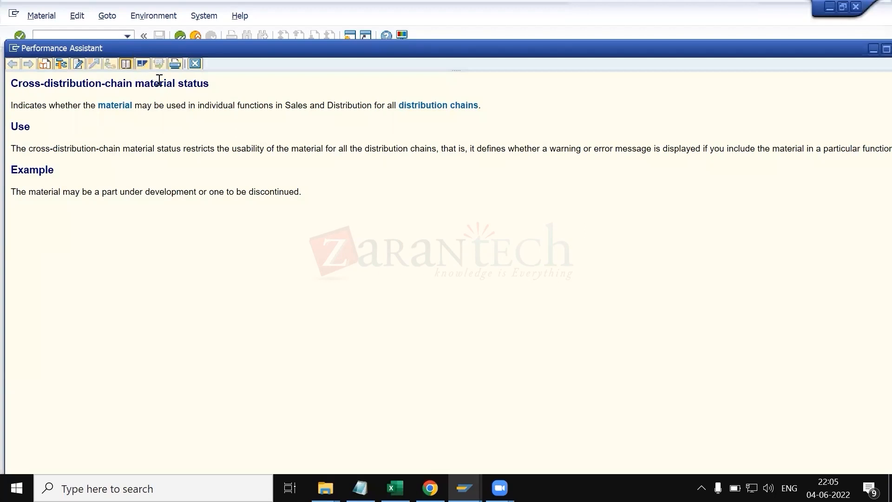
pyautogui.click(200, 67)
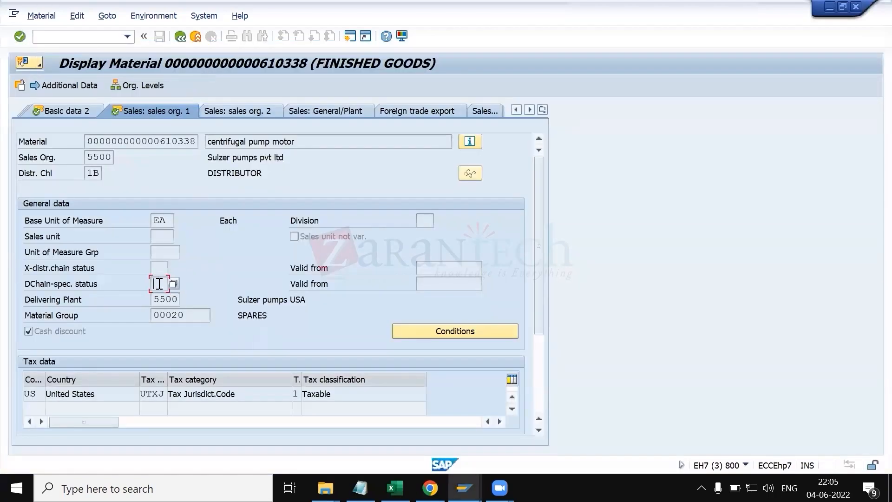
pyautogui.press('F1')
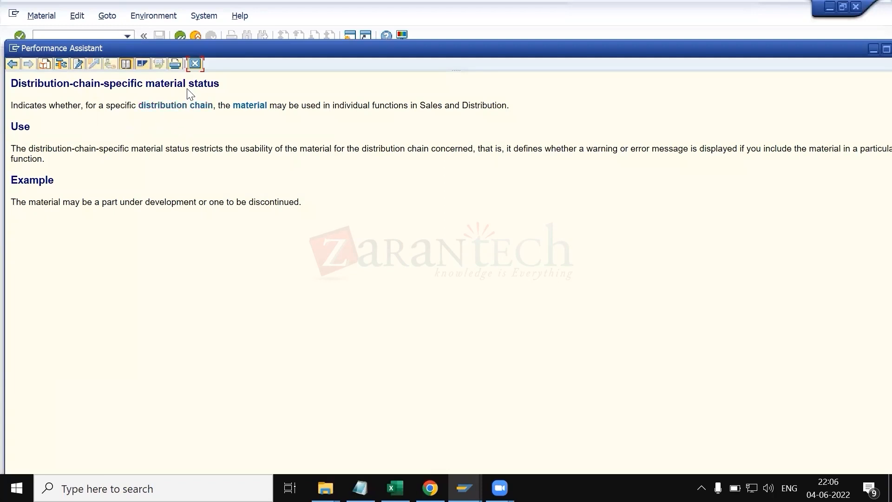
pyautogui.click(196, 64)
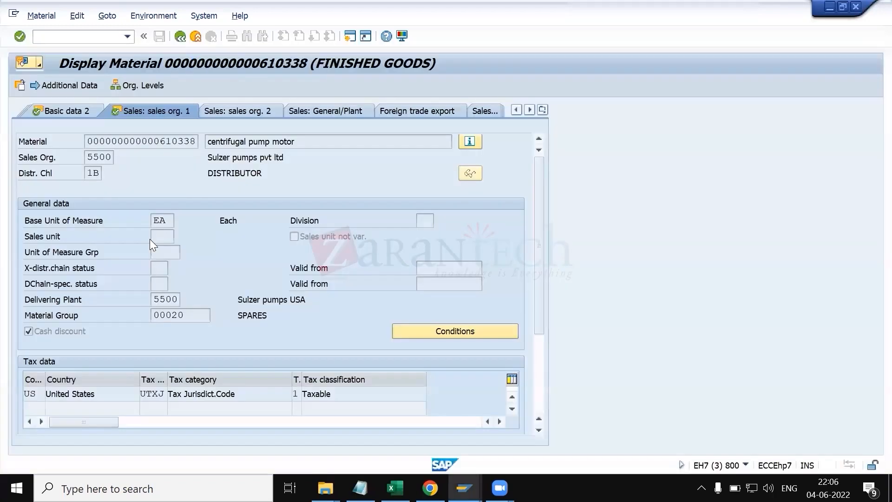
# Step: Inspect the status, delivering plant and material group fields in the sales org. 1 view
pyautogui.click(157, 268)
pyautogui.click(159, 284)
pyautogui.click(166, 299)
pyautogui.click(177, 315)
pyautogui.moveTo(191, 315); pyautogui.dragTo(133, 315)
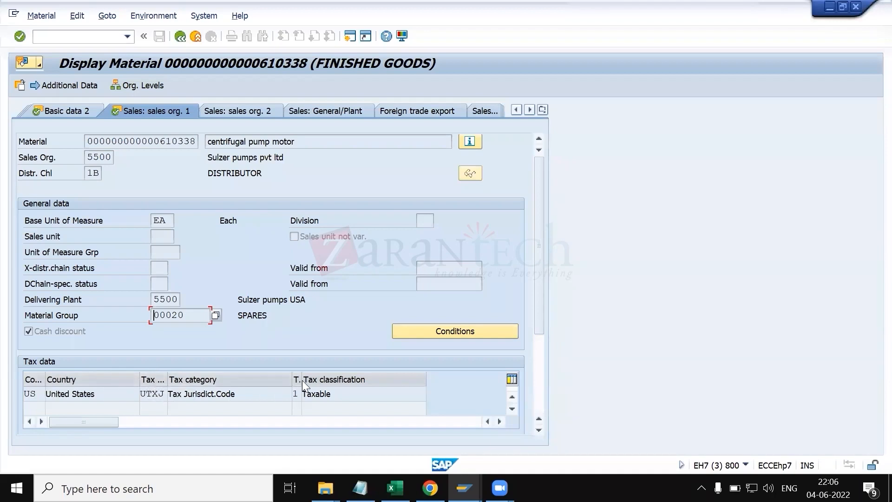
# Step: Widen the tax classification column, browse its value list and open its field help
pyautogui.moveTo(303, 384); pyautogui.dragTo(367, 384)
pyautogui.click(318, 390)
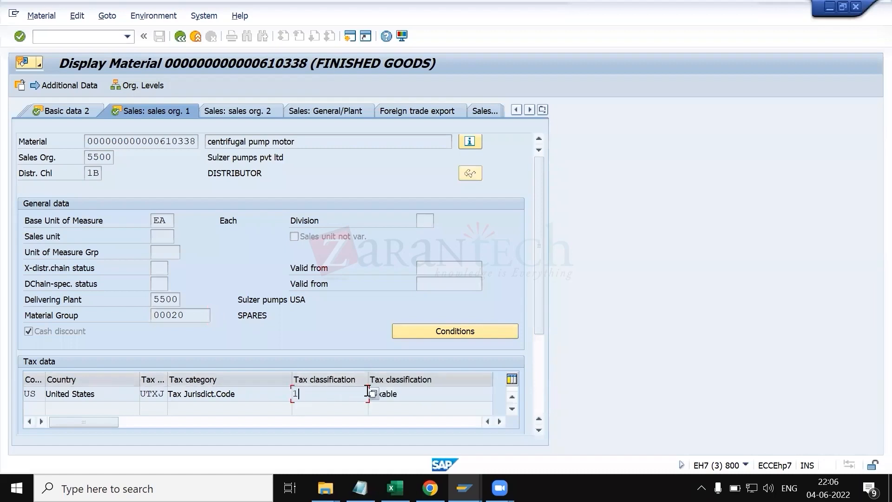
pyautogui.click(373, 394)
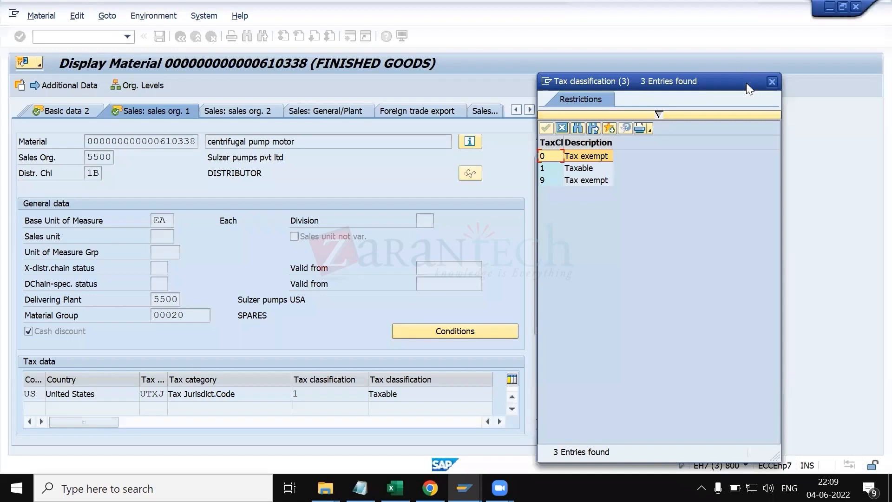
pyautogui.click(777, 80)
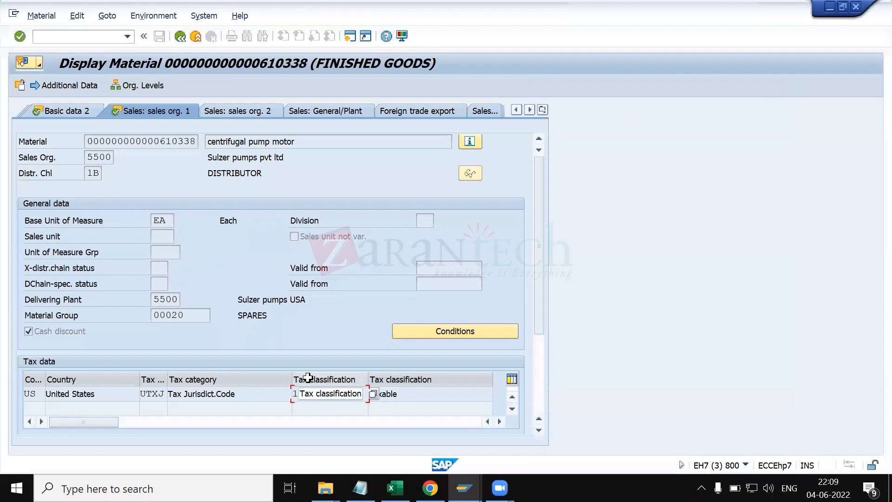
pyautogui.press('F1')
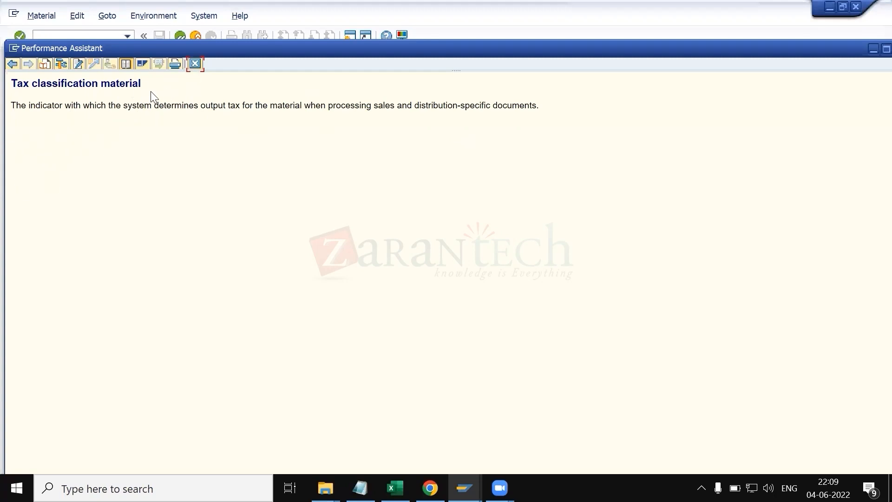
# Step: Read the field help for the delivering plant field in the sales org. 1 view
pyautogui.click(196, 65)
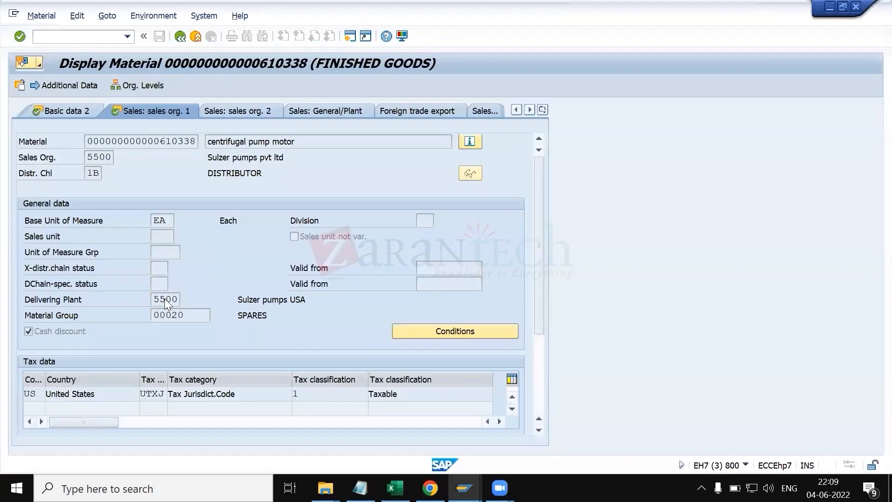
pyautogui.press('F1')
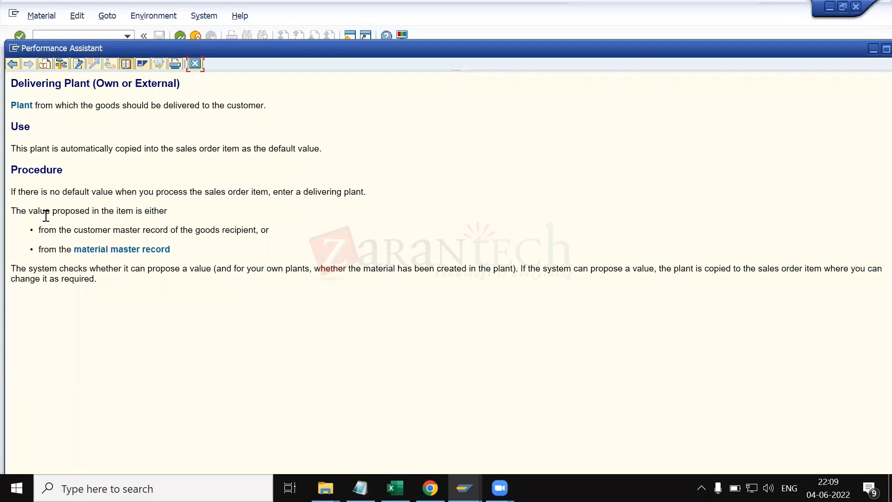
pyautogui.click(195, 64)
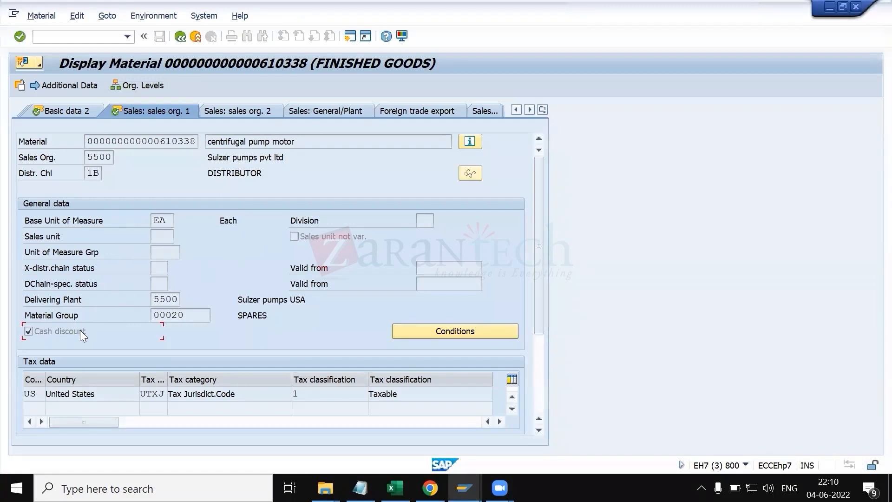
# Step: Read the field help for the cash discount indicator
pyautogui.press('F1')
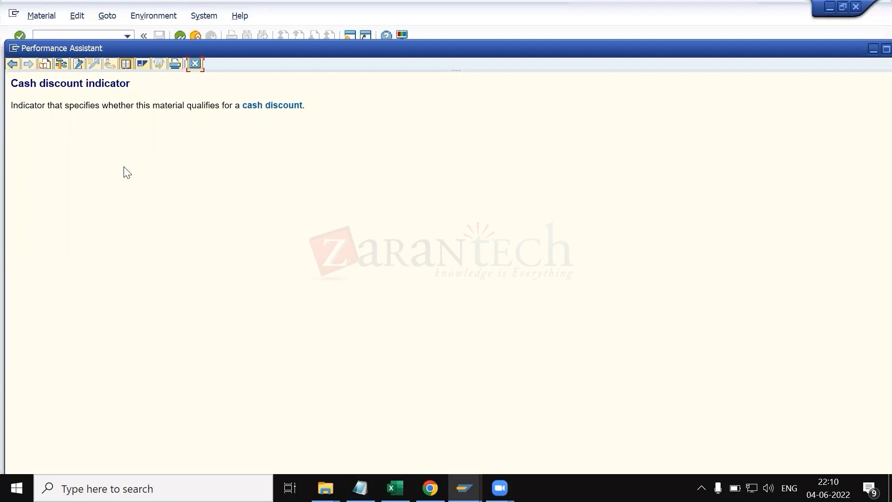
pyautogui.click(464, 488)
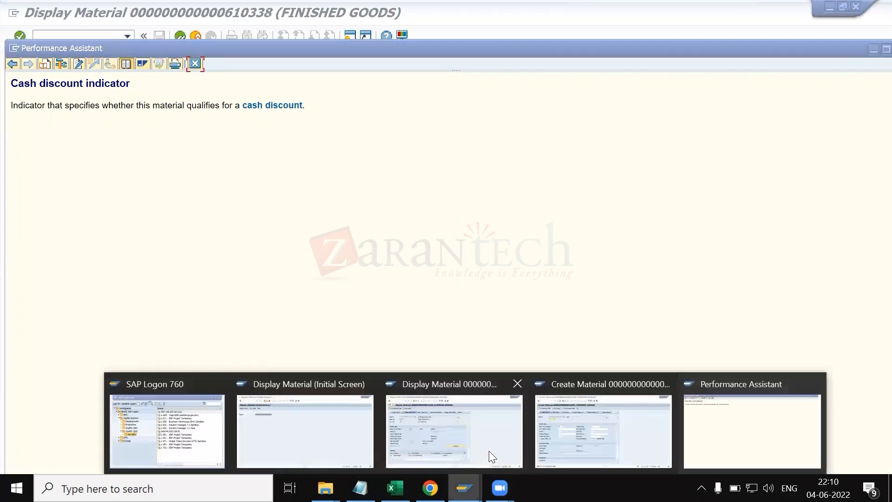
pyautogui.click(500, 425)
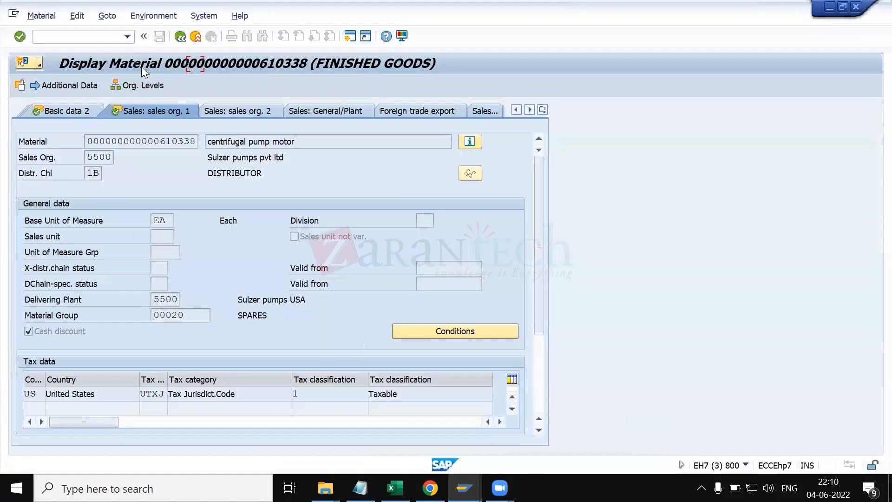
# Step: Switch to the other session and open an existing sales order with transaction VA03
pyautogui.click(465, 488)
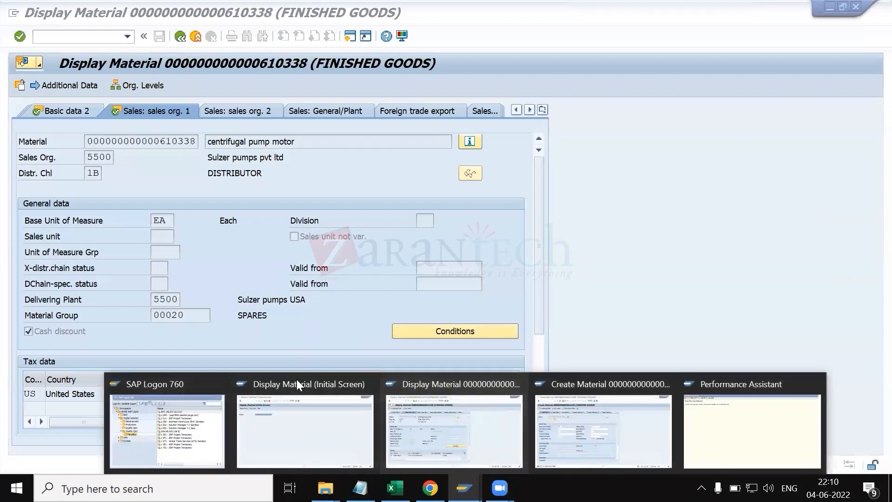
pyautogui.click(298, 412)
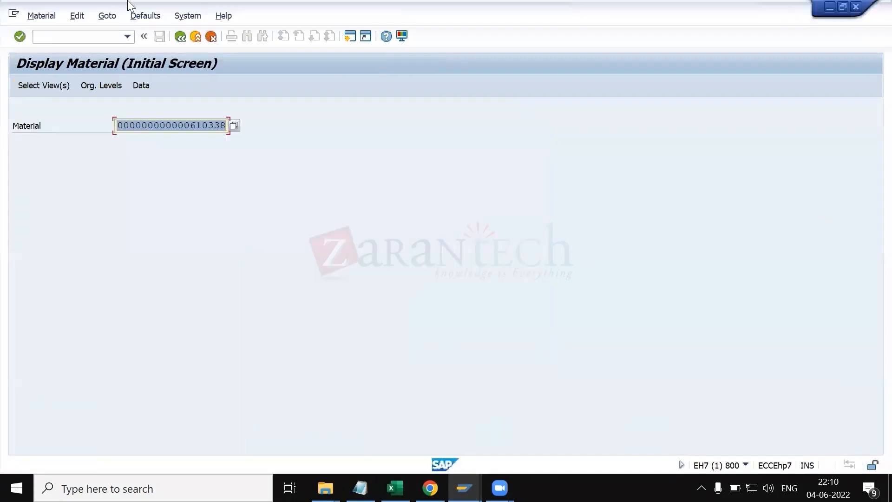
pyautogui.click(93, 34)
pyautogui.write('/nva03')
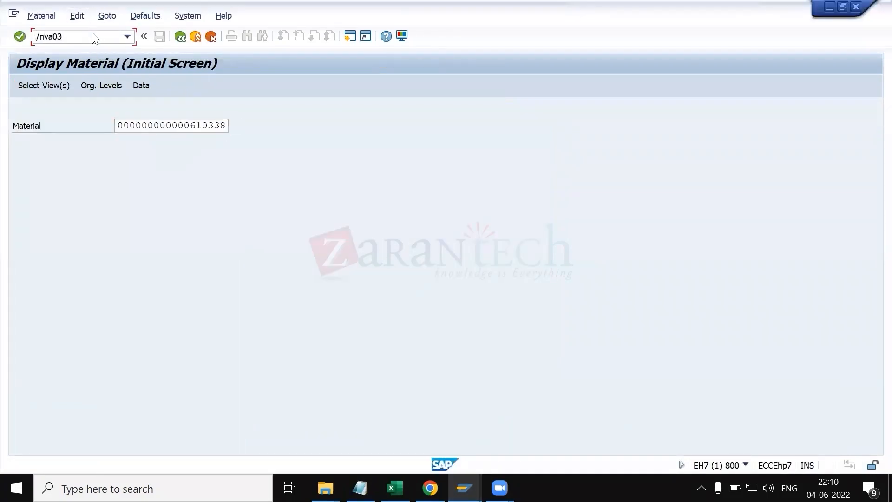
pyautogui.press('Return')
pyautogui.press('Return')
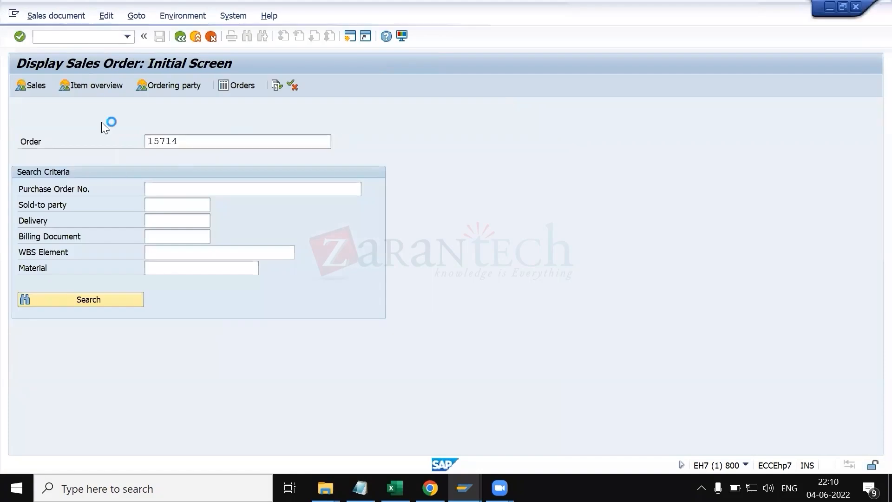
# Step: Open the order item's conditions and locate the SKTO cash discount condition
pyautogui.doubleClick(108, 391)
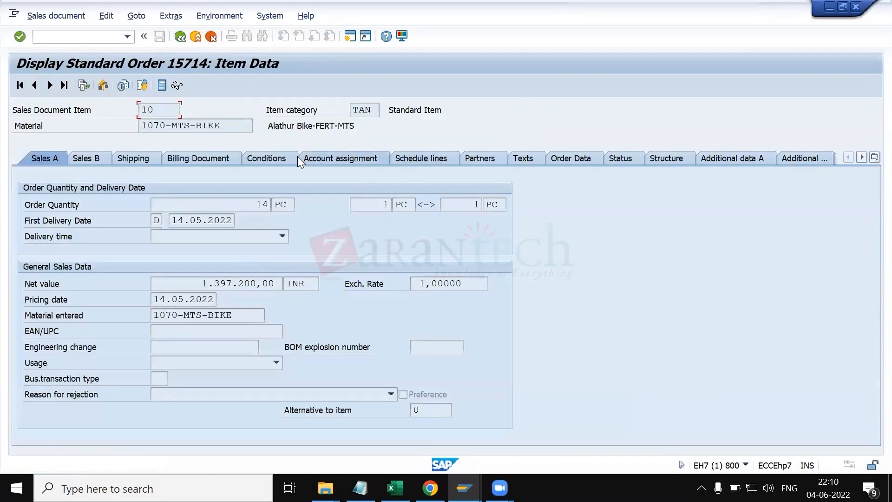
pyautogui.click(279, 158)
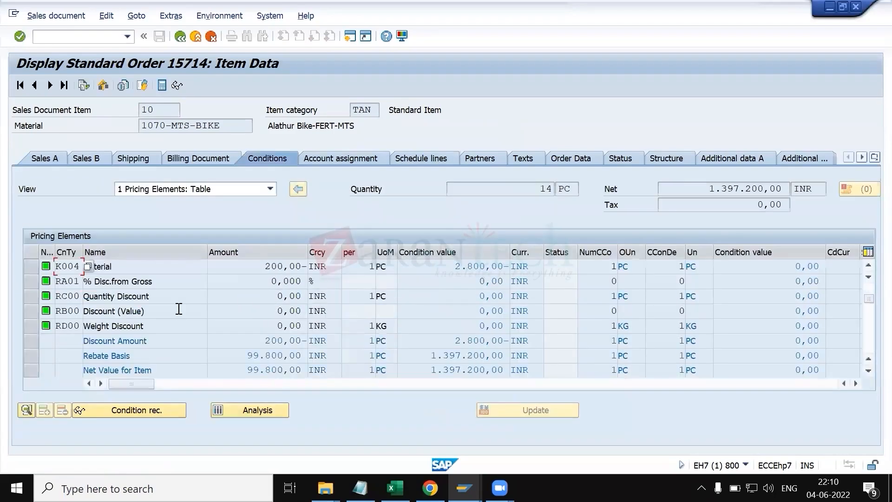
pyautogui.scroll(-5, 177, 309)
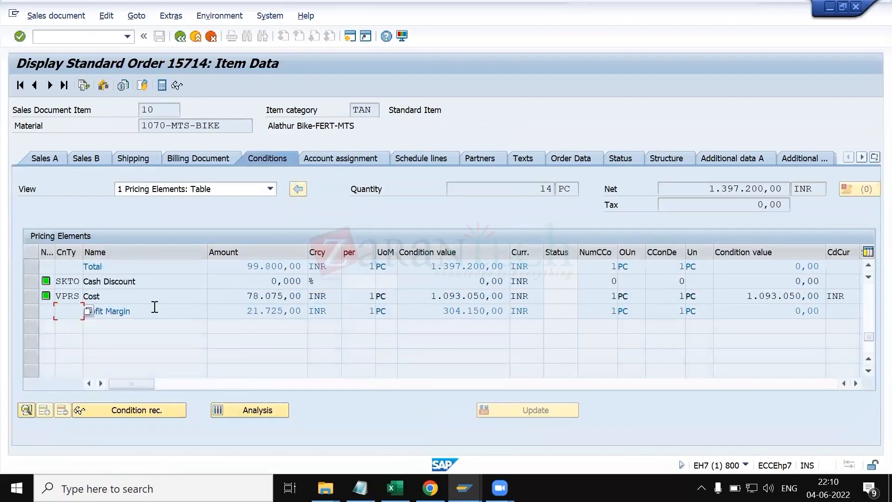
pyautogui.click(29, 281)
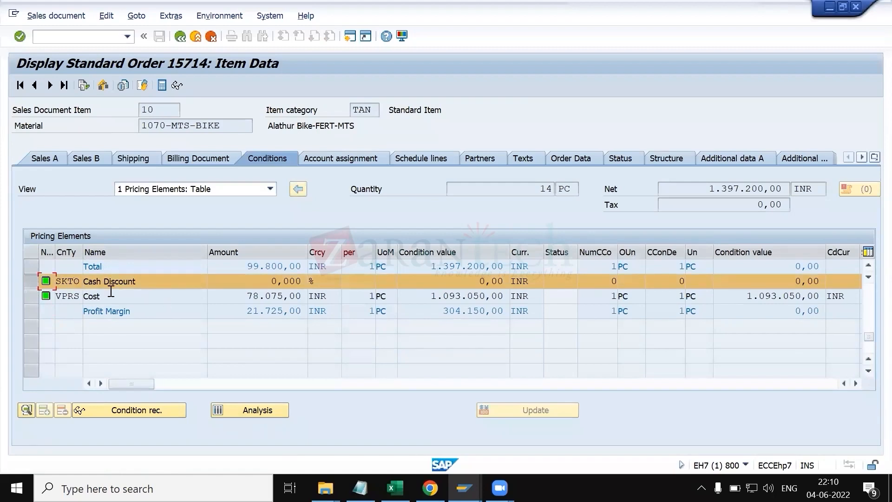
# Step: Return to the material's Sales: sales org. 2 view and browse the material statistics group values
pyautogui.hotkey('alt', 'Tab')
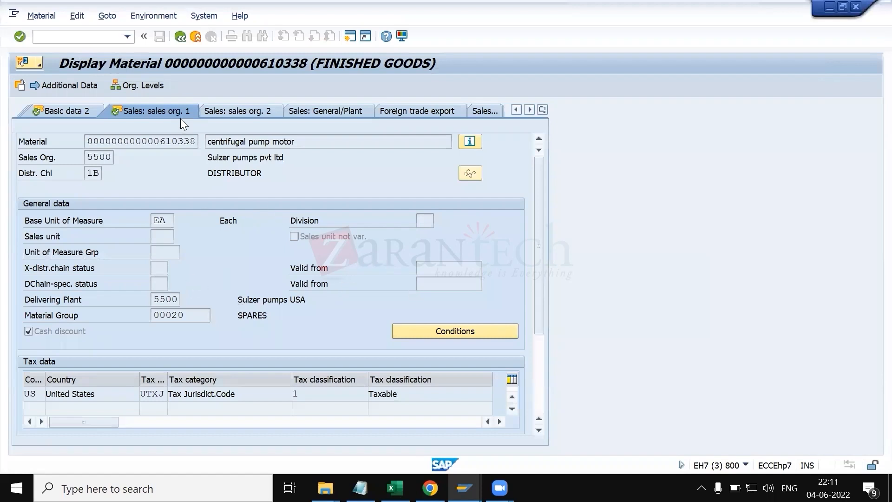
pyautogui.click(240, 114)
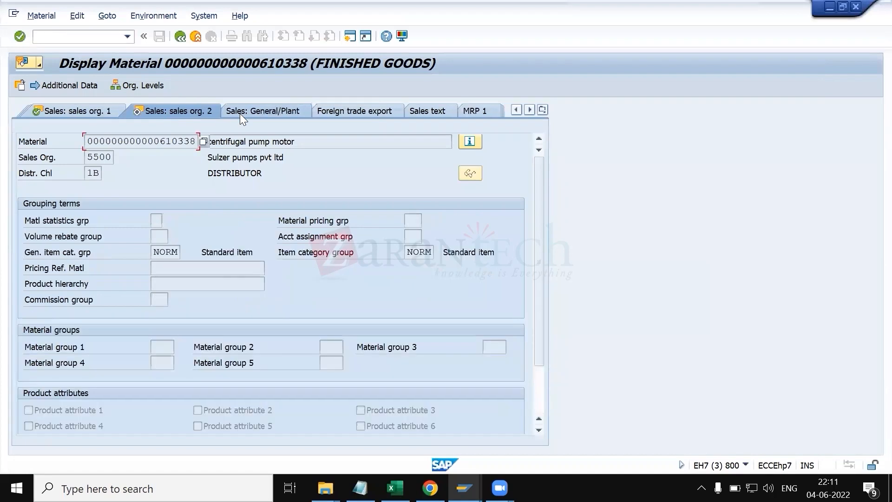
pyautogui.click(162, 219)
pyautogui.click(168, 221)
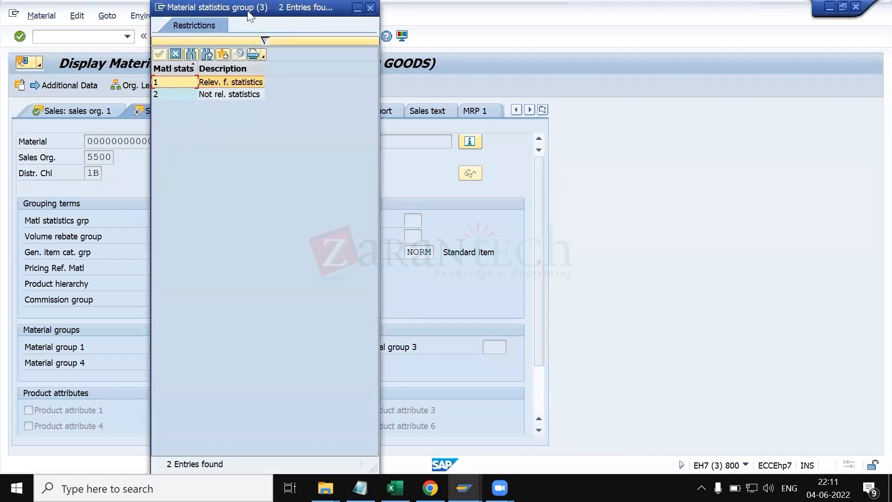
pyautogui.moveTo(247, 11); pyautogui.dragTo(657, 80)
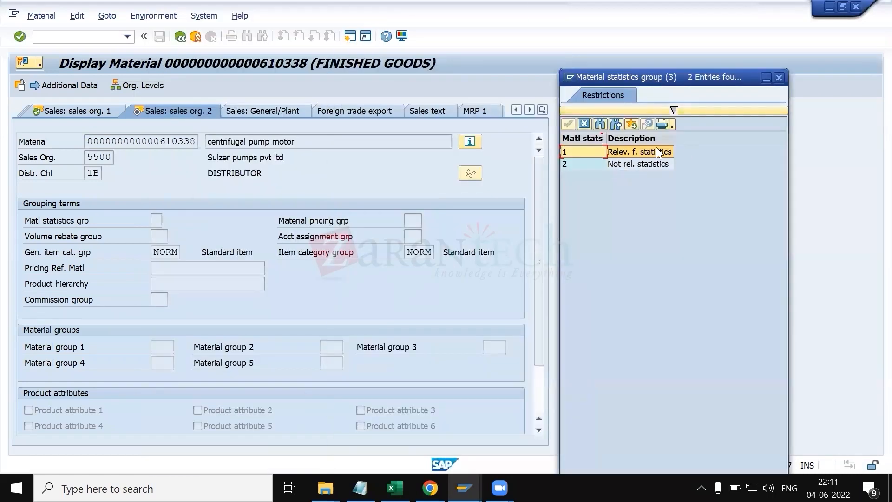
pyautogui.click(779, 78)
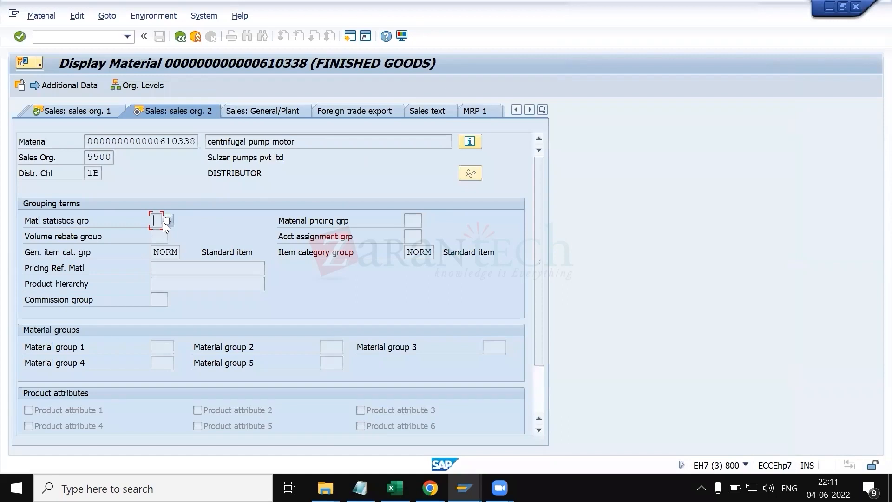
# Step: Browse the material pricing group value list
pyautogui.click(418, 222)
pyautogui.click(426, 221)
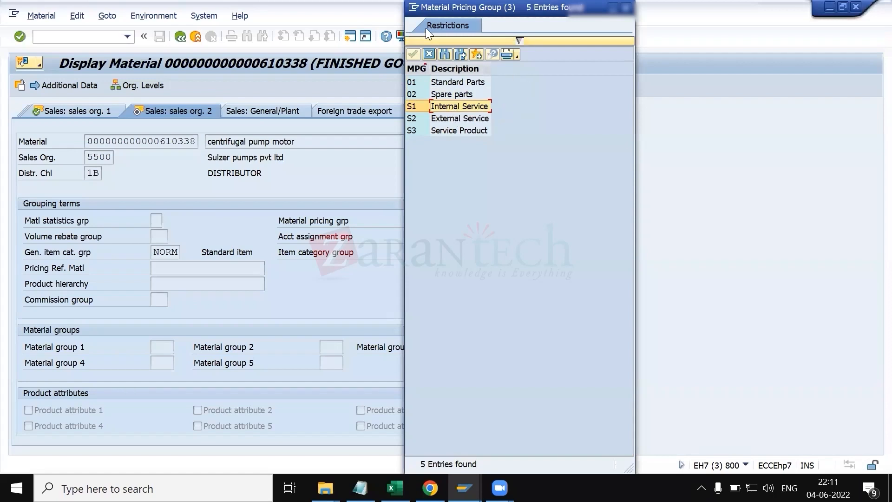
pyautogui.moveTo(470, 8); pyautogui.dragTo(728, 147)
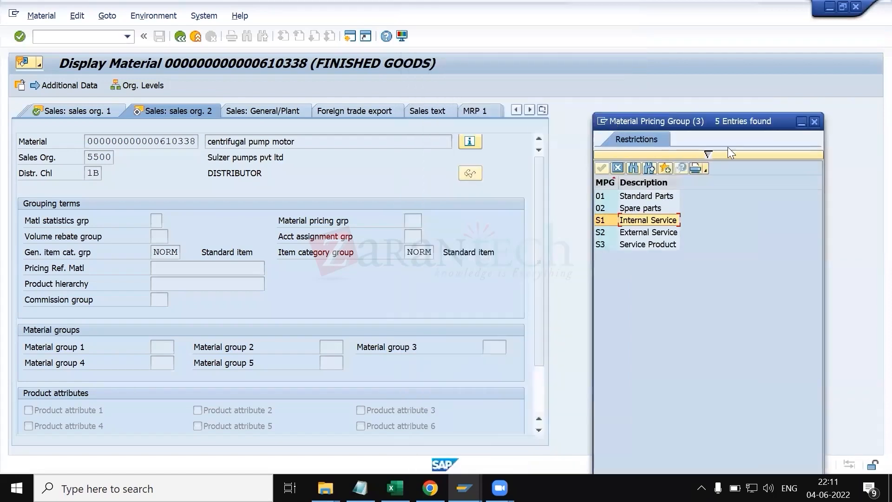
pyautogui.click(816, 123)
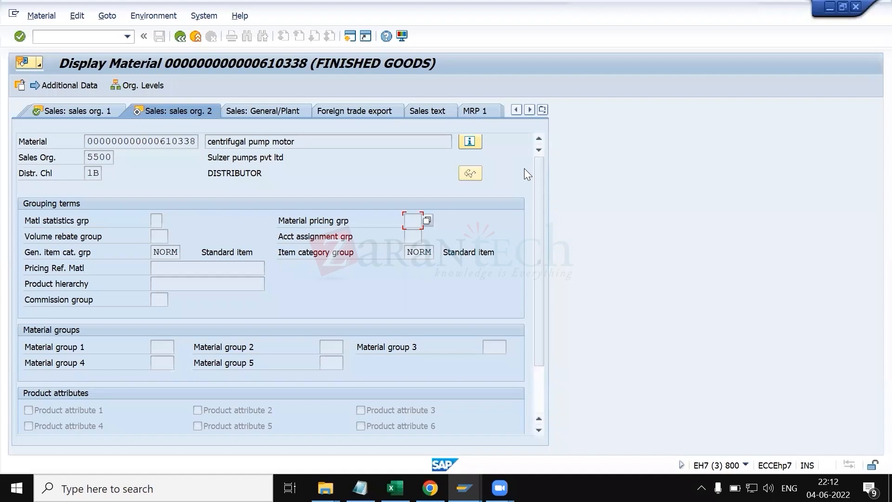
# Step: Browse the volume rebate group values and read its field help
pyautogui.click(166, 237)
pyautogui.click(172, 237)
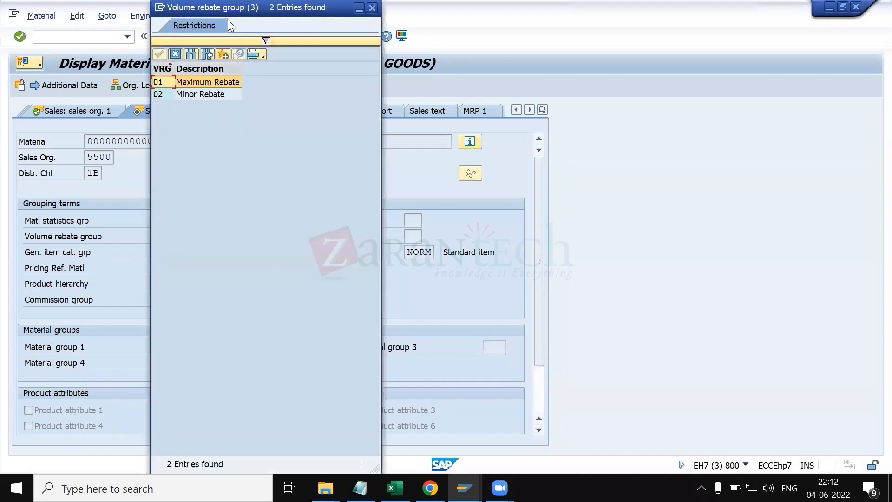
pyautogui.moveTo(226, 8); pyautogui.dragTo(384, 33)
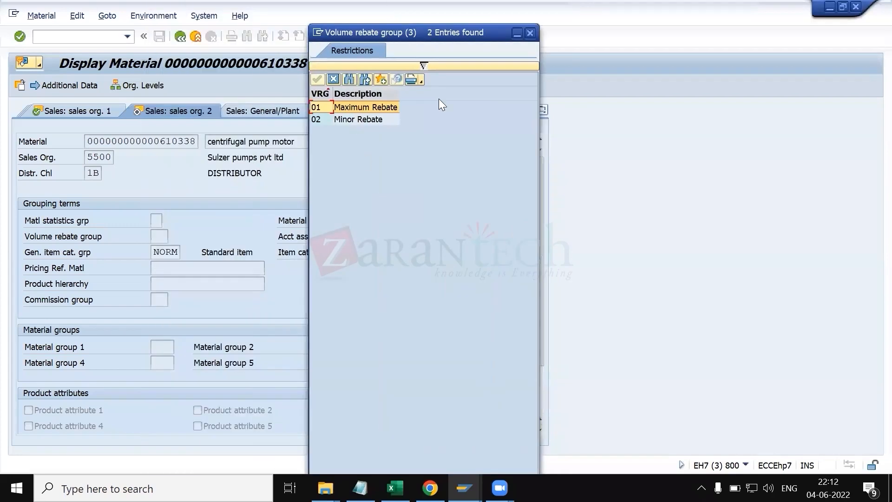
pyautogui.click(529, 33)
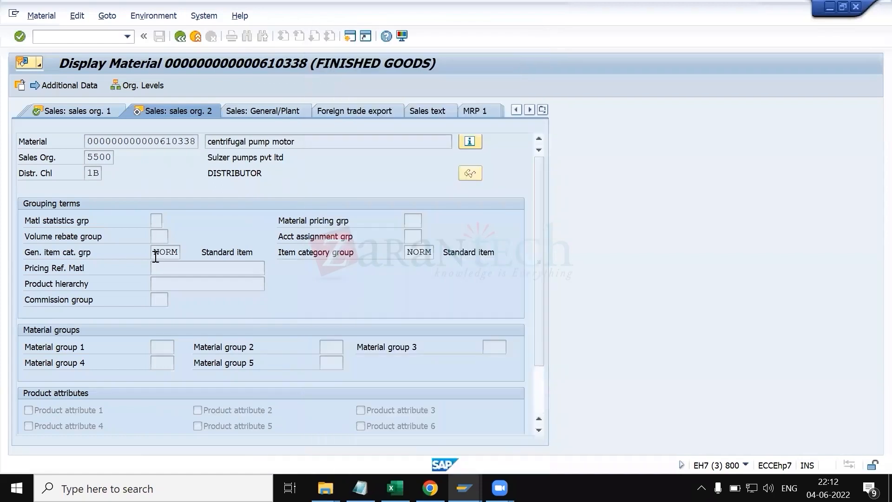
pyautogui.press('F1')
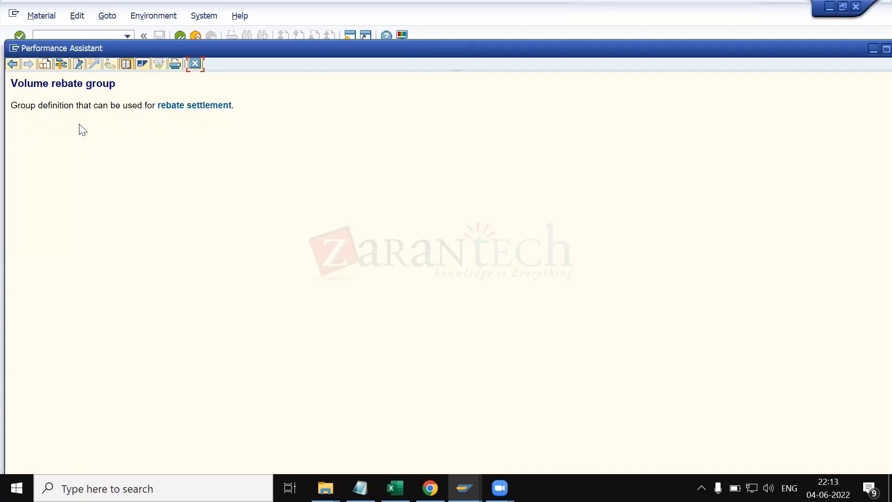
pyautogui.click(194, 65)
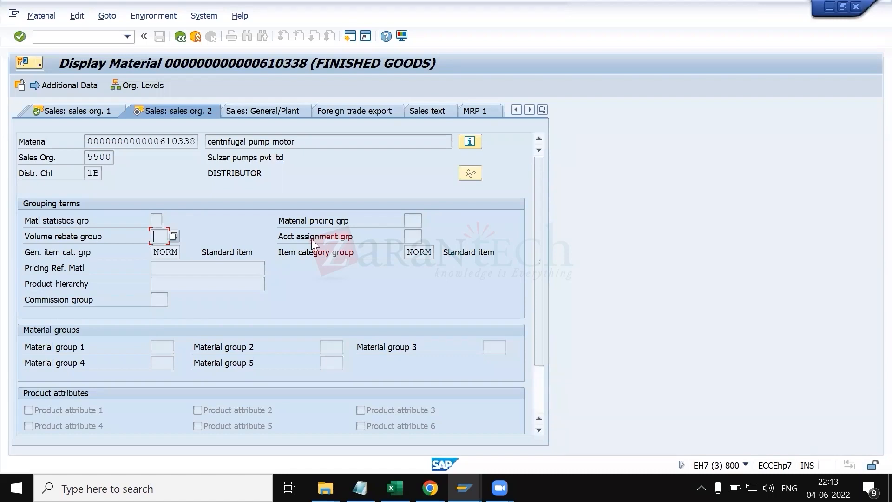
pyautogui.moveTo(366, 233); pyautogui.dragTo(256, 234)
pyautogui.click(361, 240)
pyautogui.moveTo(357, 233); pyautogui.dragTo(299, 229)
pyautogui.click(324, 242)
pyautogui.moveTo(361, 237); pyautogui.dragTo(278, 238)
pyautogui.click(283, 238)
# Step: Open the Assign G/L Accounts table 705 Sales org./AcctAsgnmt/AcctAssgGr/Acct key
pyautogui.click(103, 40)
pyautogui.write('/ov')
pyautogui.write('ov4')
pyautogui.press('Return')
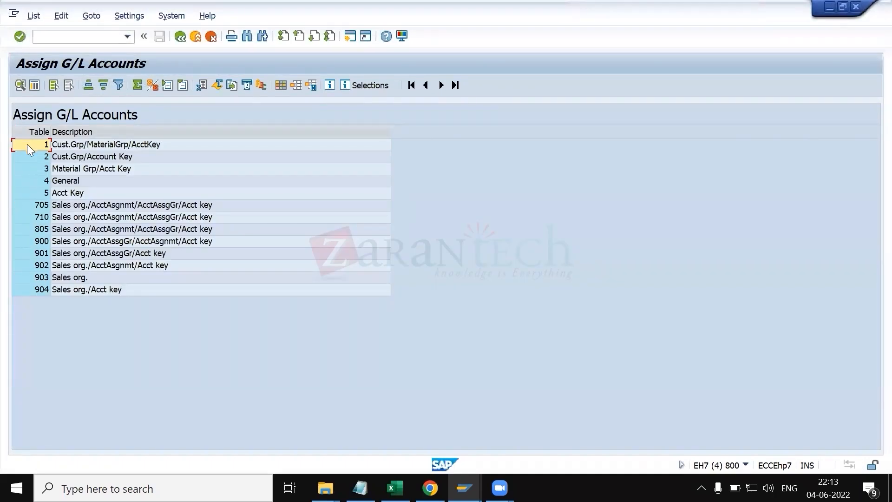
pyautogui.click(21, 198)
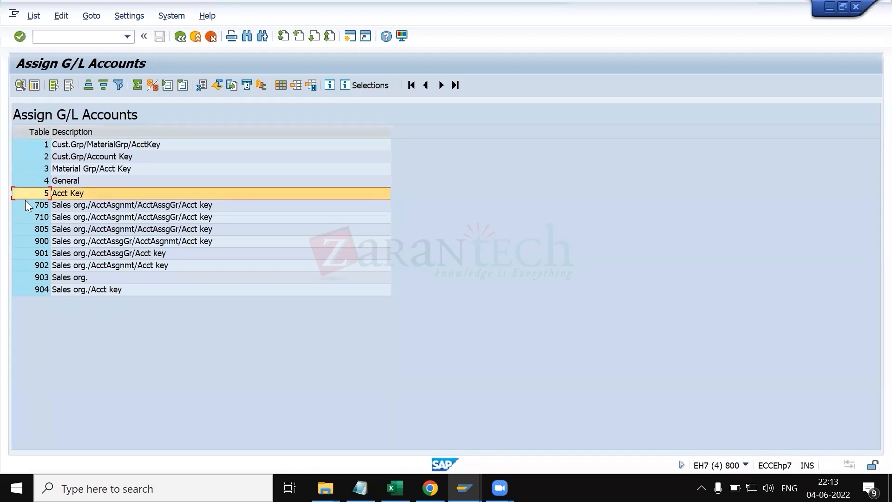
pyautogui.click(26, 201)
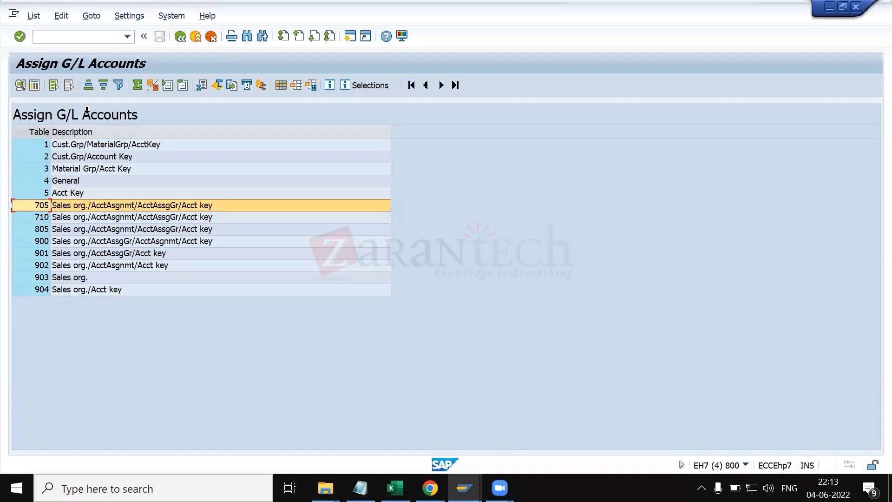
pyautogui.click(21, 86)
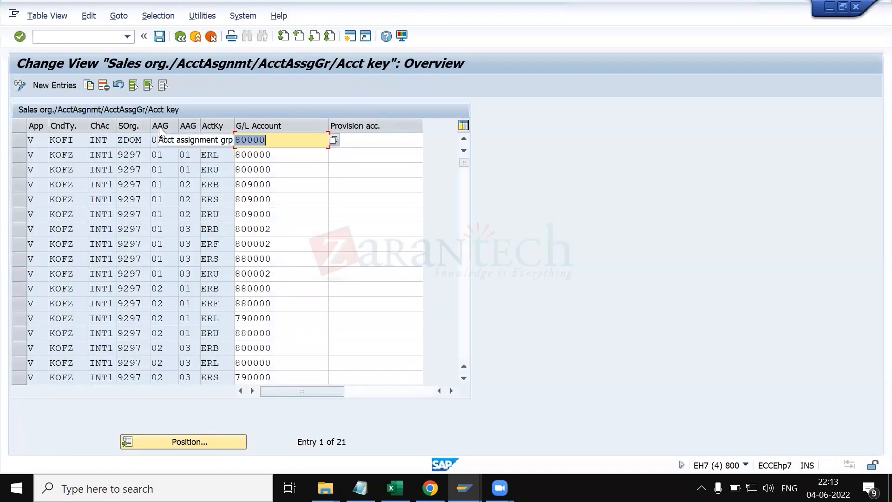
# Step: Inspect the account assignment group columns of the G/L account entries
pyautogui.click(157, 139)
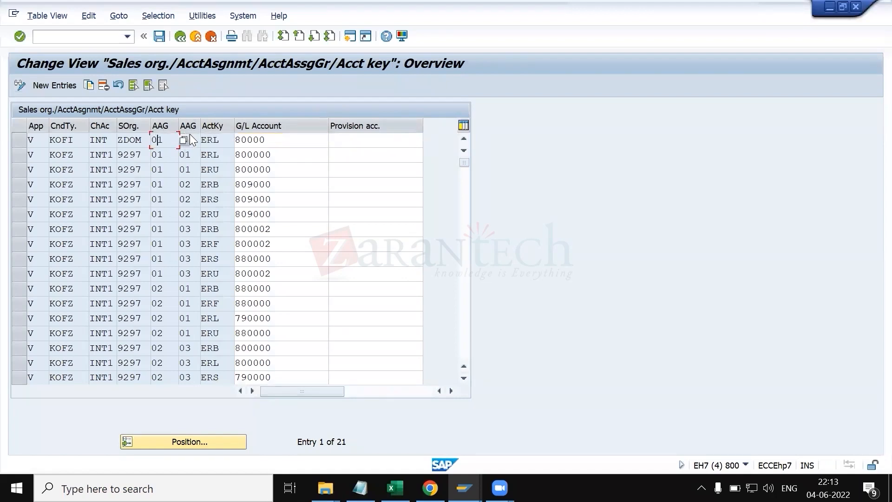
pyautogui.click(192, 139)
pyautogui.click(168, 138)
# Step: Open the customer's sales area data on the billing documents tab to check its account assignment group
pyautogui.hotkey('alt', 'Tab')
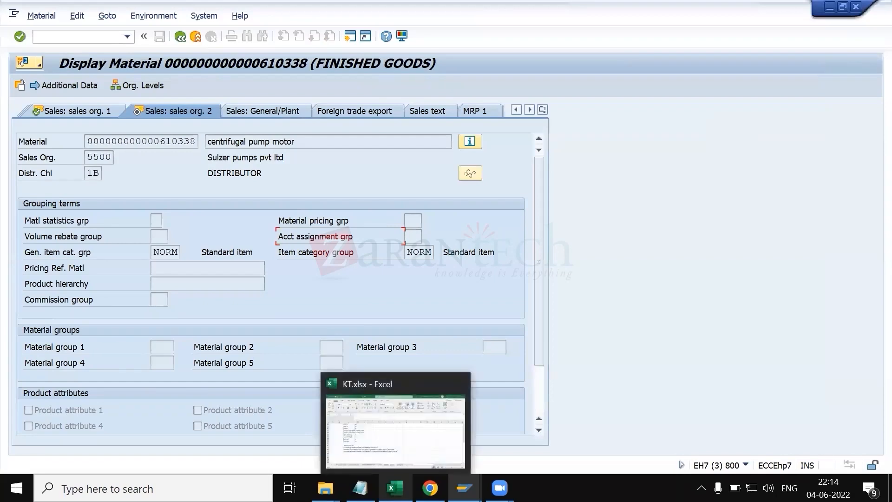
pyautogui.moveTo(464, 488)
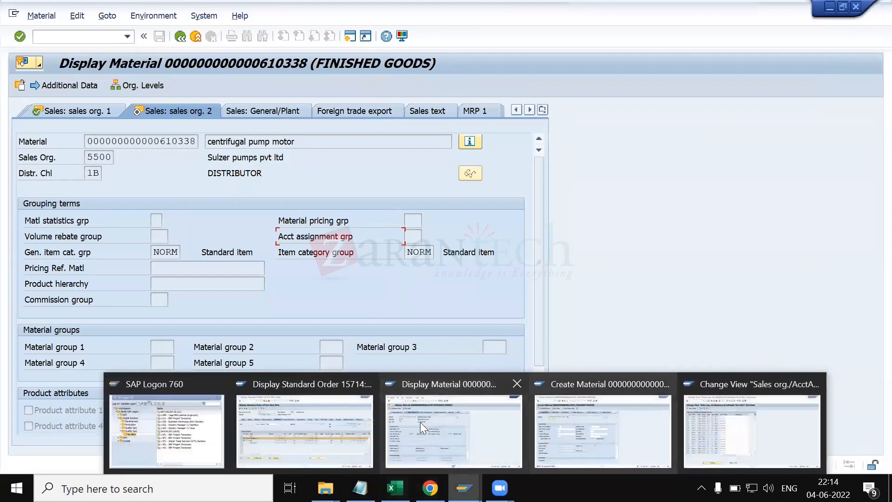
pyautogui.click(305, 430)
pyautogui.click(181, 36)
pyautogui.click(70, 84)
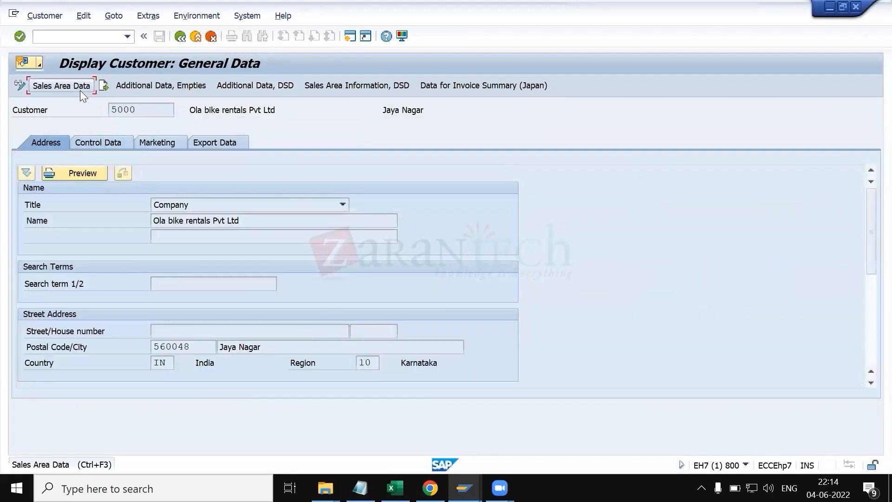
pyautogui.click(79, 90)
pyautogui.click(136, 191)
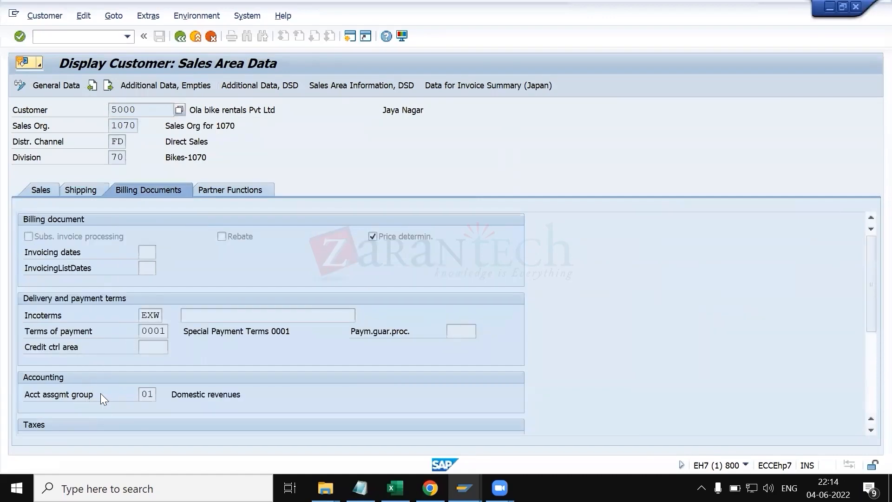
# Step: Write the note 'item category grp - this field is one of the parameter to determine item category in sales doc/sales orde' in cell C36
pyautogui.hotkey('alt', 'Tab')
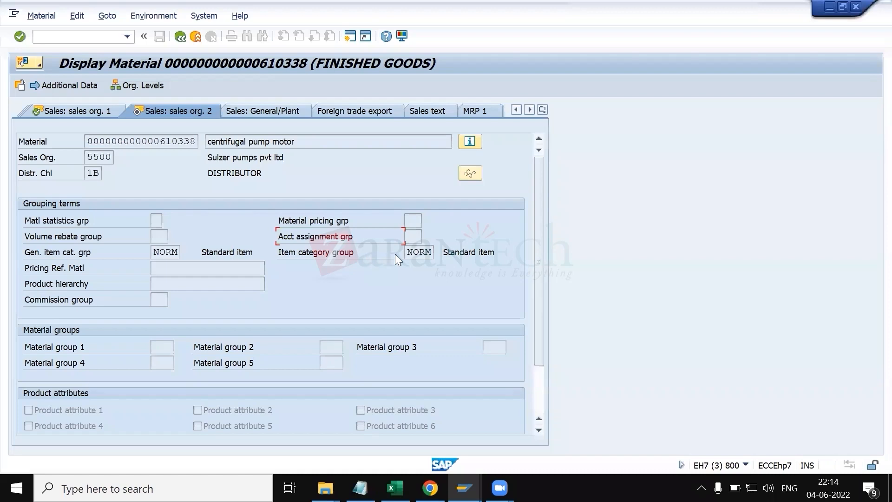
pyautogui.click(420, 254)
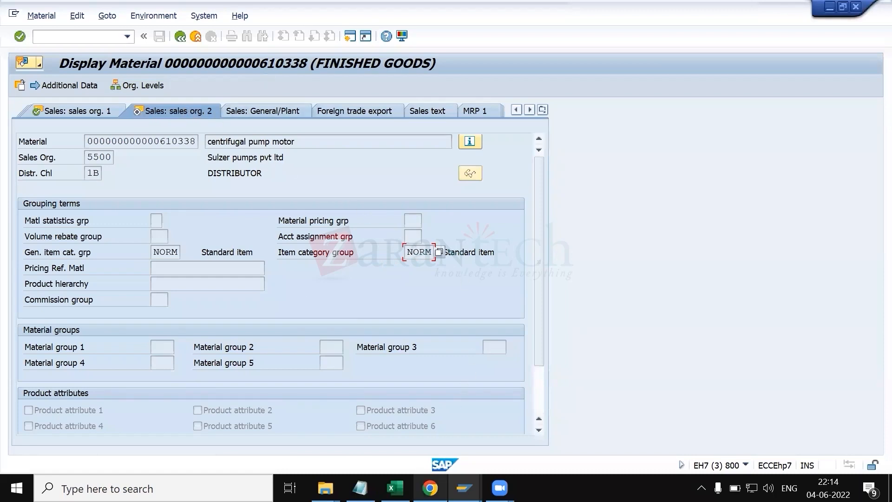
pyautogui.click(395, 488)
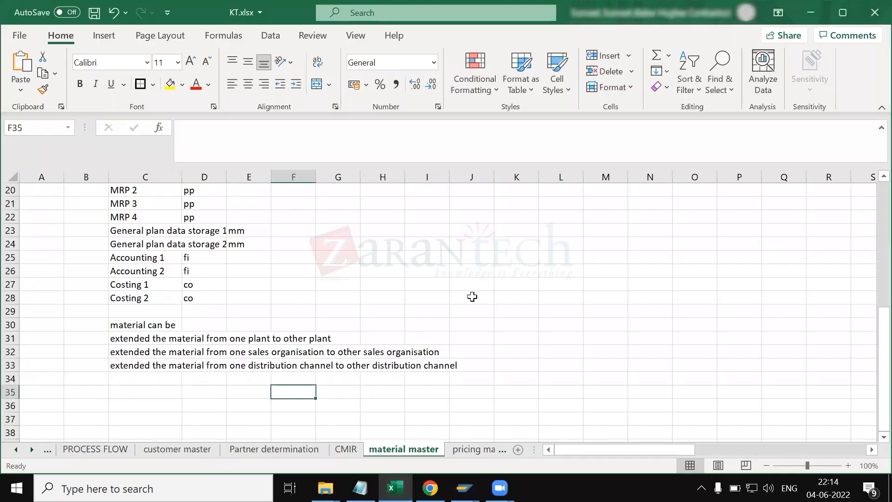
pyautogui.scroll(-2, 470, 298)
pyautogui.doubleClick(376, 311)
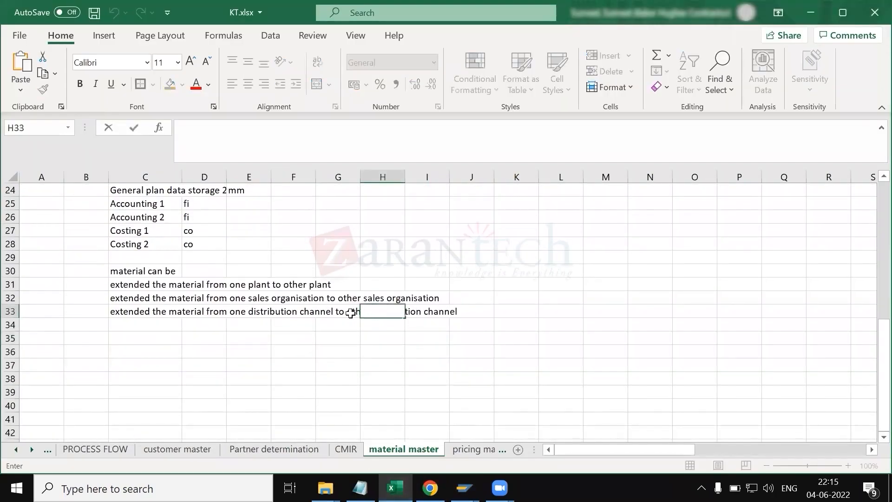
pyautogui.click(149, 351)
pyautogui.write('tem')
pyautogui.press('BackSpace')
pyautogui.press('BackSpace')
pyautogui.press('BackSpace')
pyautogui.write('it')
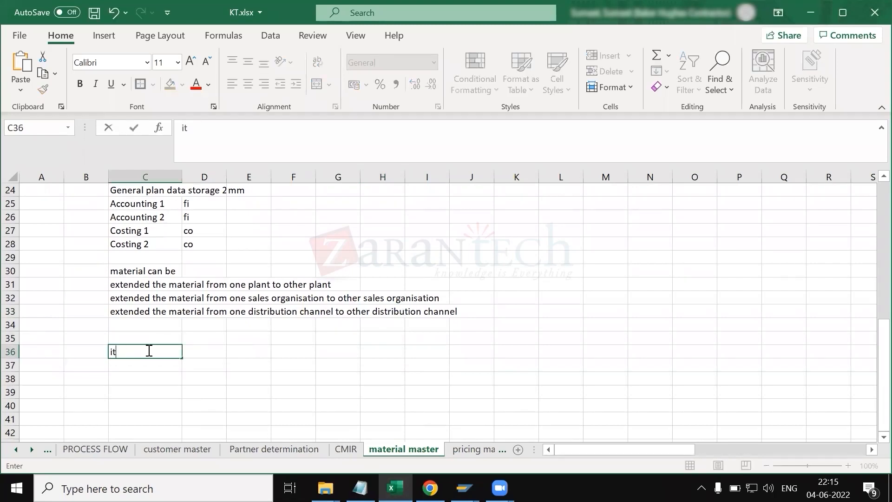
pyautogui.write('em cat')
pyautogui.press('BackSpace')
pyautogui.write('ategory ')
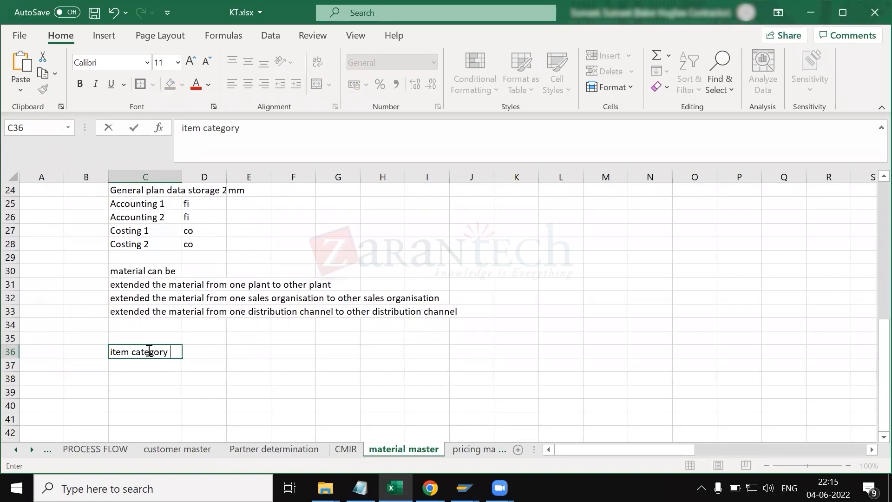
pyautogui.write('grp - this fie')
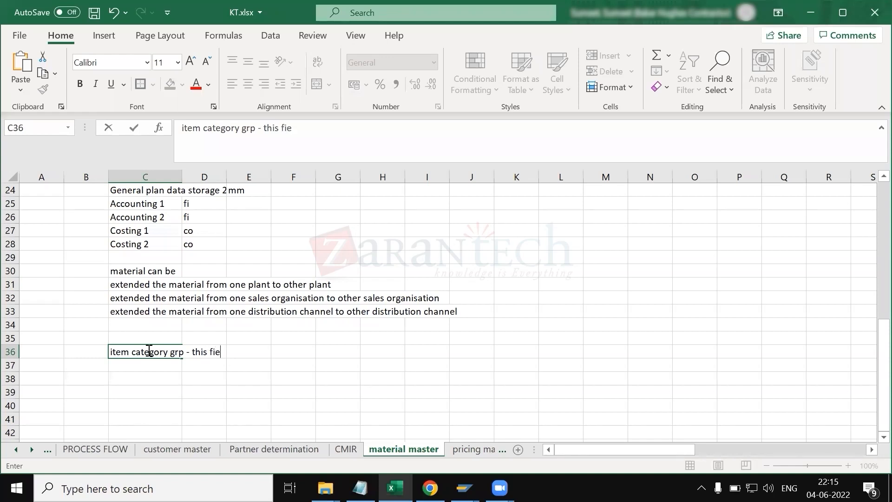
pyautogui.write('ld is one of the paramter')
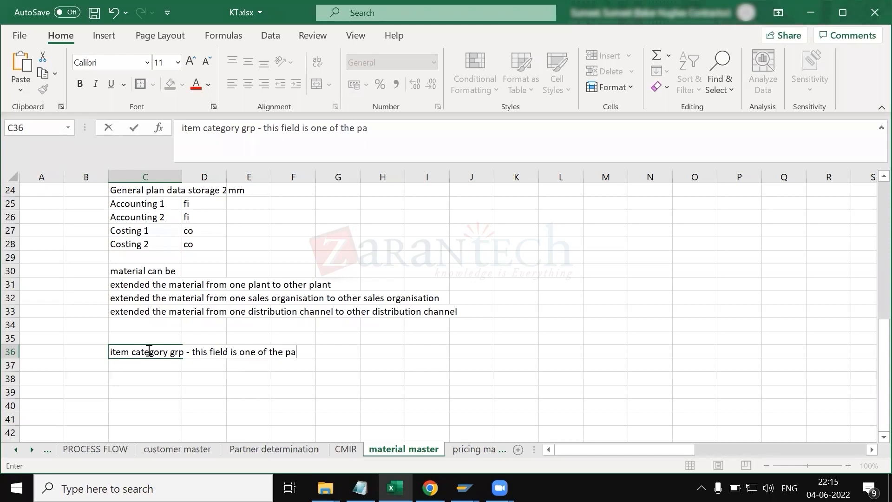
pyautogui.press('BackSpace')
pyautogui.press('BackSpace')
pyautogui.write('eter to determine ')
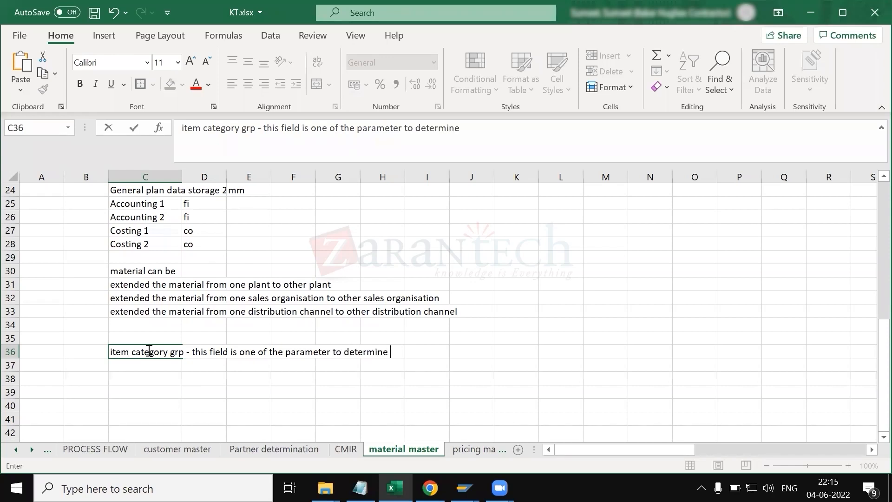
pyautogui.write('item category in sal')
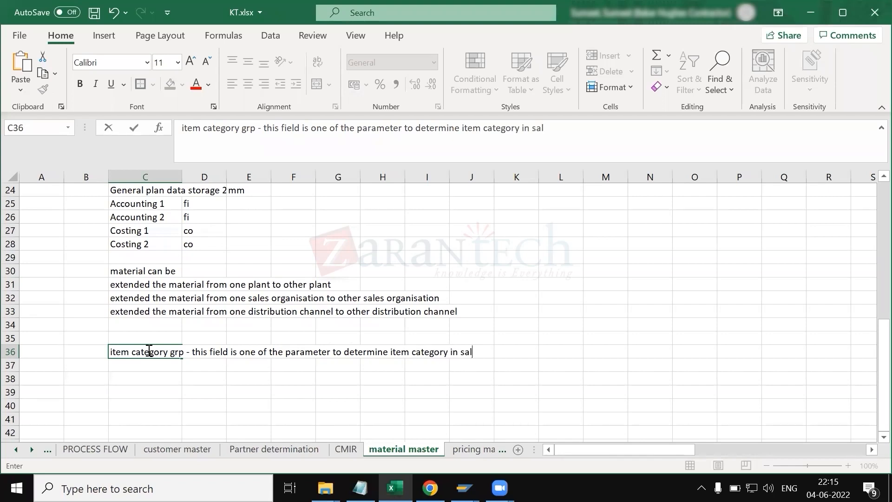
pyautogui.write('es doc/sales orde')
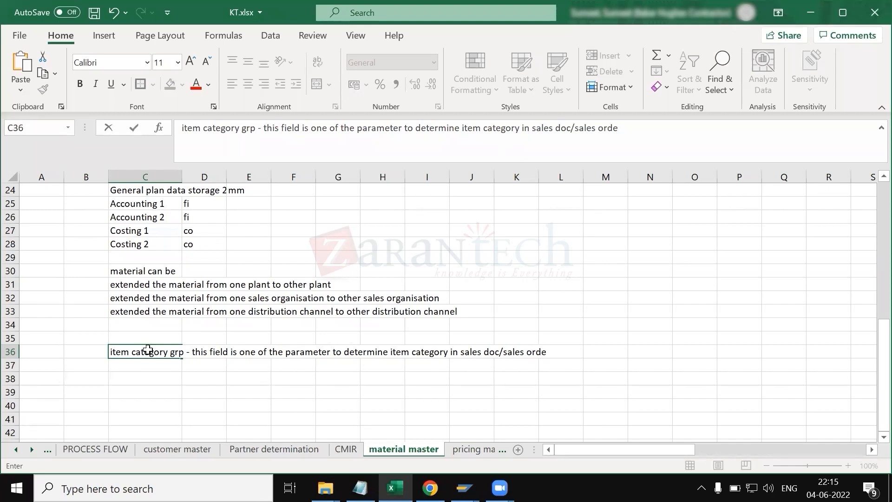
pyautogui.press('Return')
# Step: Examine the item category of the sales order's item line
pyautogui.hotkey('alt', 'Tab')
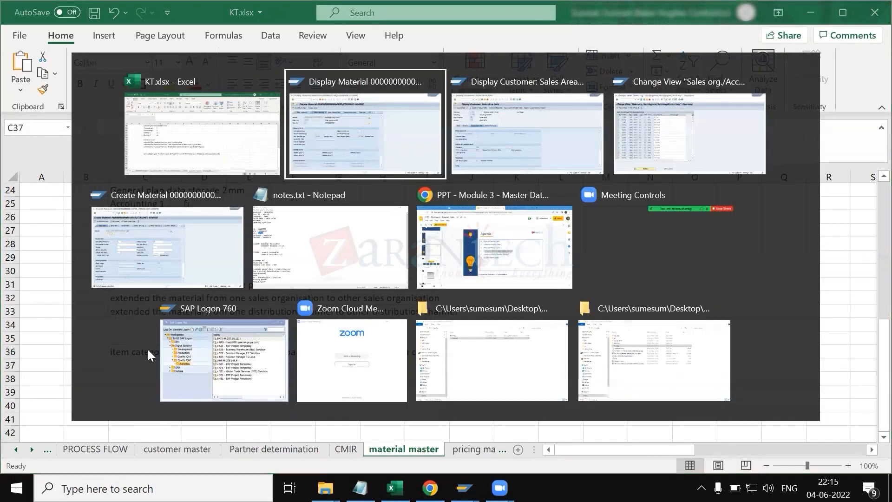
pyautogui.hotkey('alt', 'Tab')
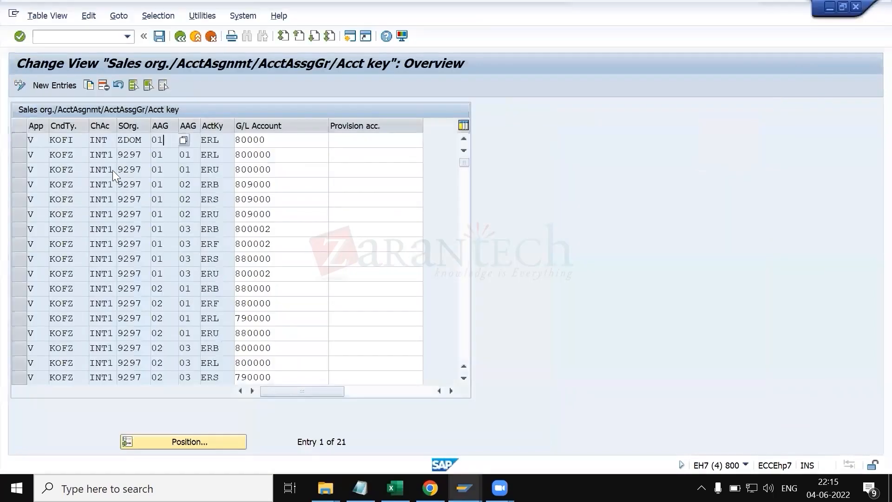
pyautogui.hotkey('alt', 'Tab')
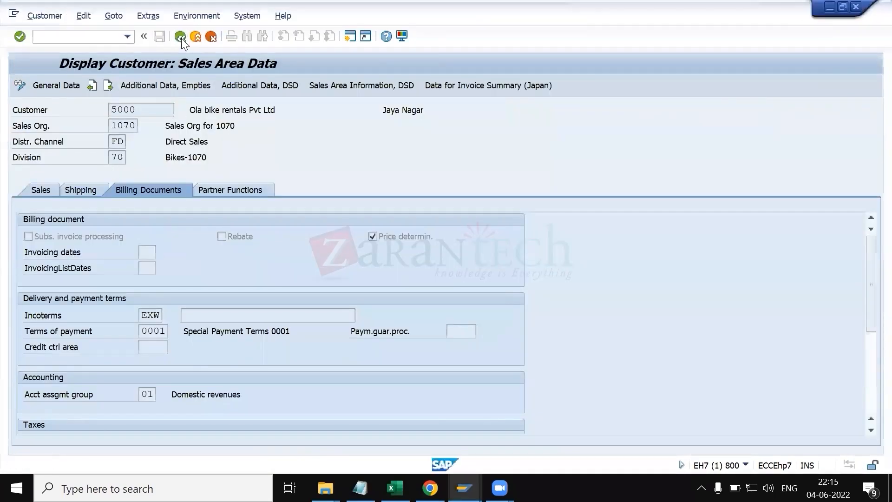
pyautogui.click(180, 38)
pyautogui.click(156, 106)
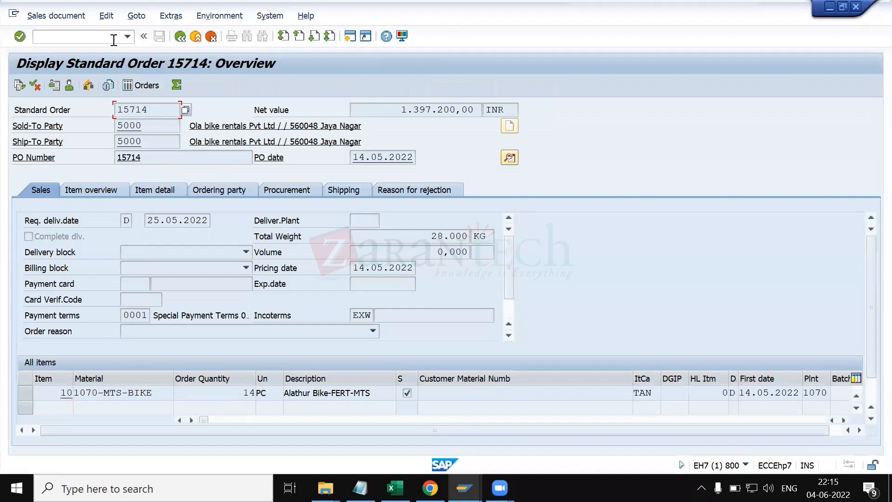
pyautogui.doubleClick(116, 125)
pyautogui.moveTo(160, 392); pyautogui.dragTo(72, 394)
pyautogui.hotkey('ctrl', 'c')
pyautogui.click(221, 398)
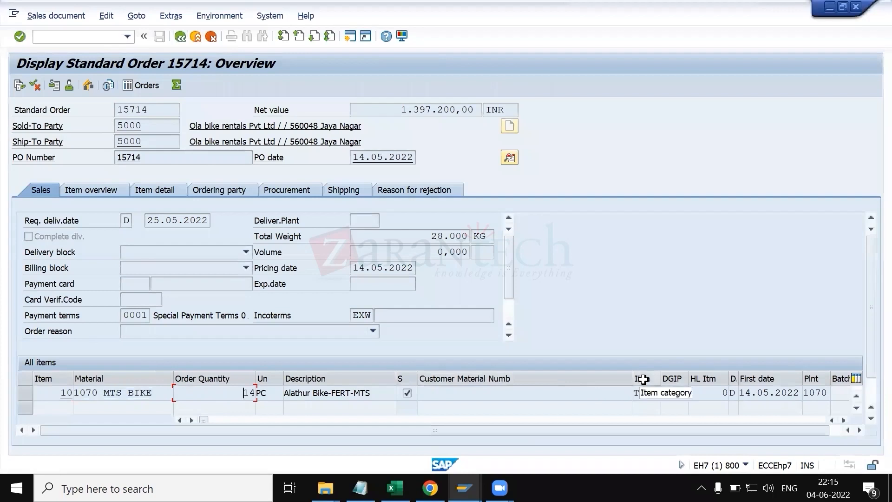
pyautogui.moveTo(661, 381); pyautogui.dragTo(708, 380)
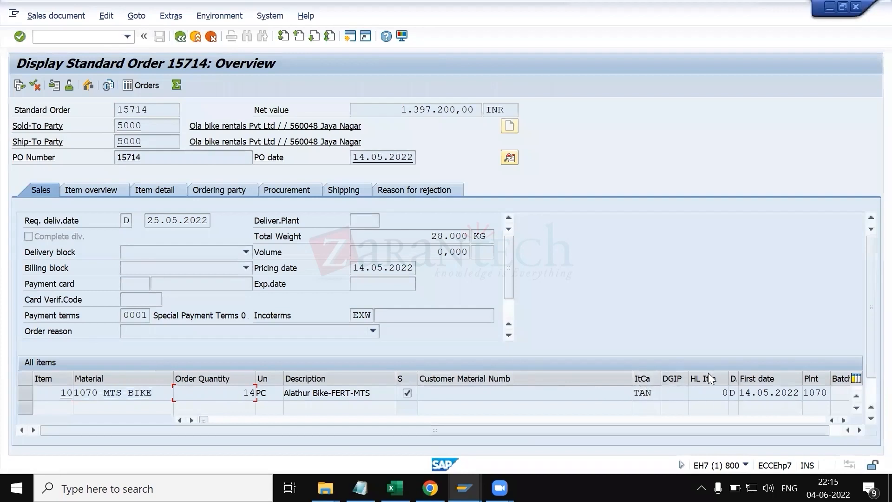
pyautogui.click(662, 400)
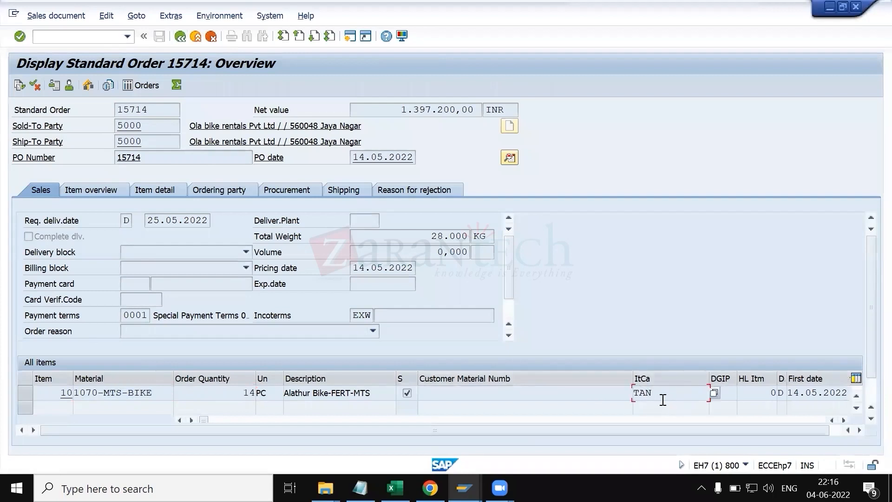
pyautogui.moveTo(662, 400); pyautogui.dragTo(632, 394)
pyautogui.click(633, 394)
pyautogui.hotkey('alt', 'Tab')
pyautogui.hotkey('alt', 'Tab')
pyautogui.hotkey('alt', 'Tab')
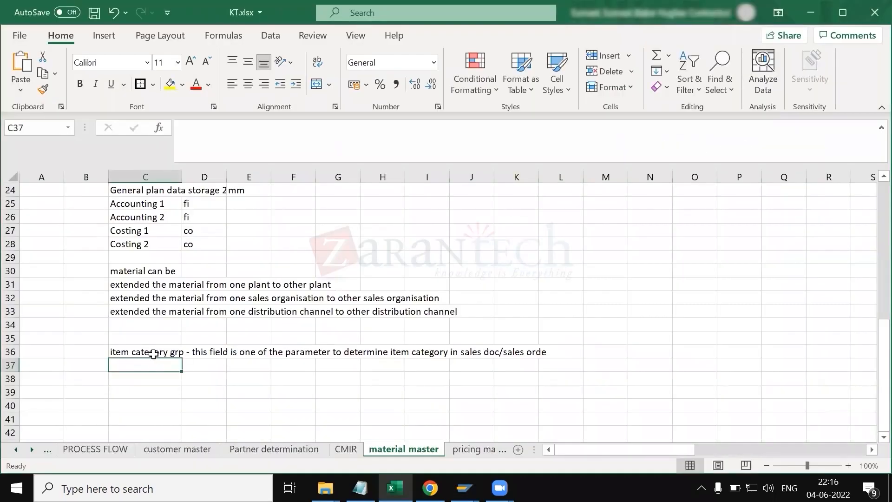
pyautogui.click(153, 354)
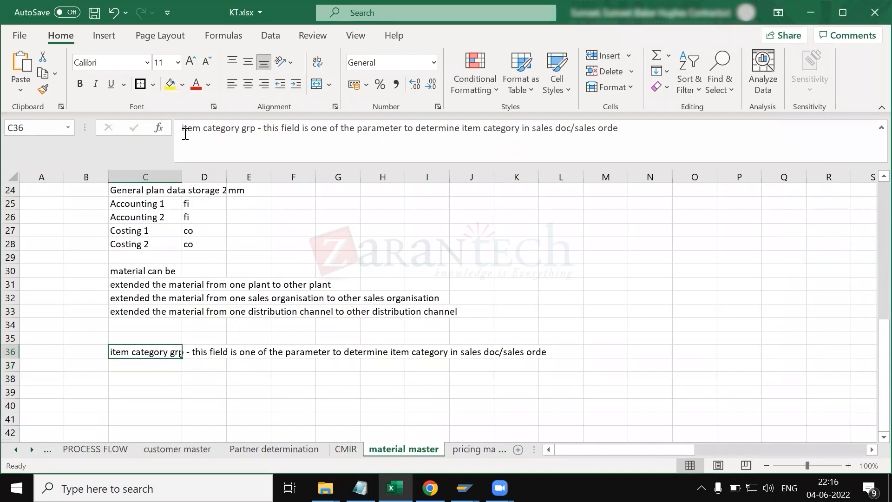
pyautogui.moveTo(182, 135); pyautogui.dragTo(257, 138)
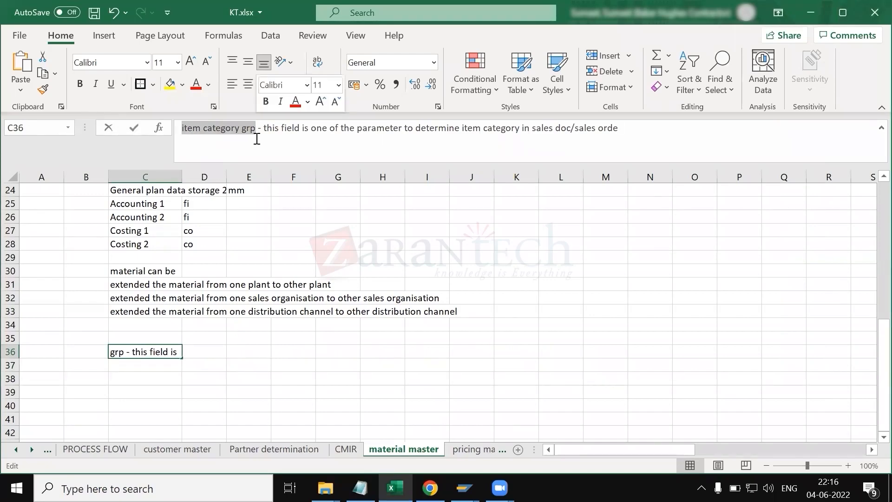
pyautogui.click(185, 368)
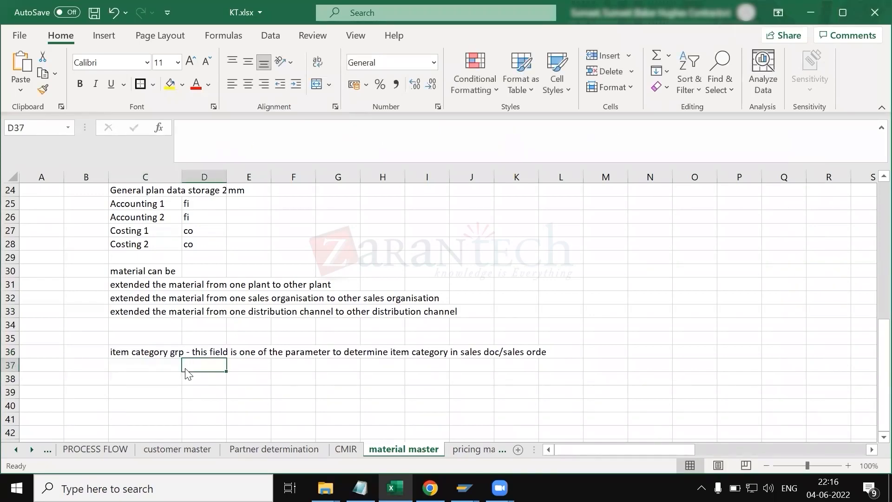
pyautogui.hotkey('alt', 'Tab')
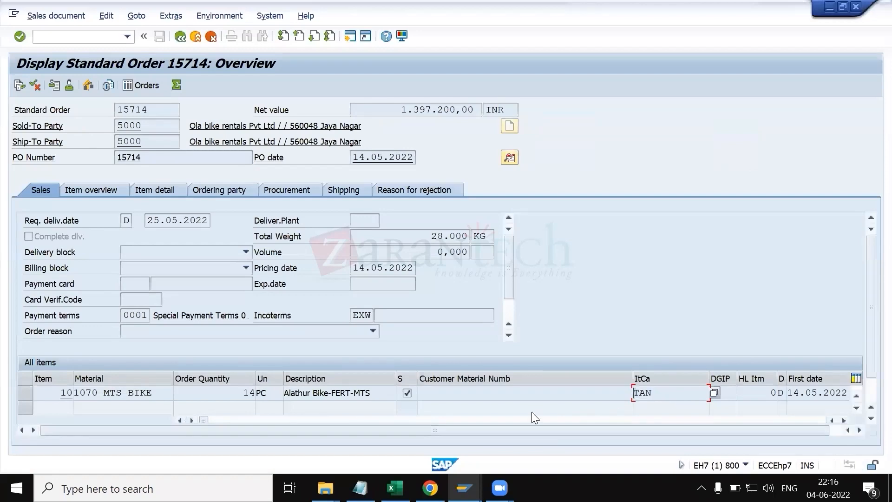
pyautogui.hotkey('alt', 'Tab')
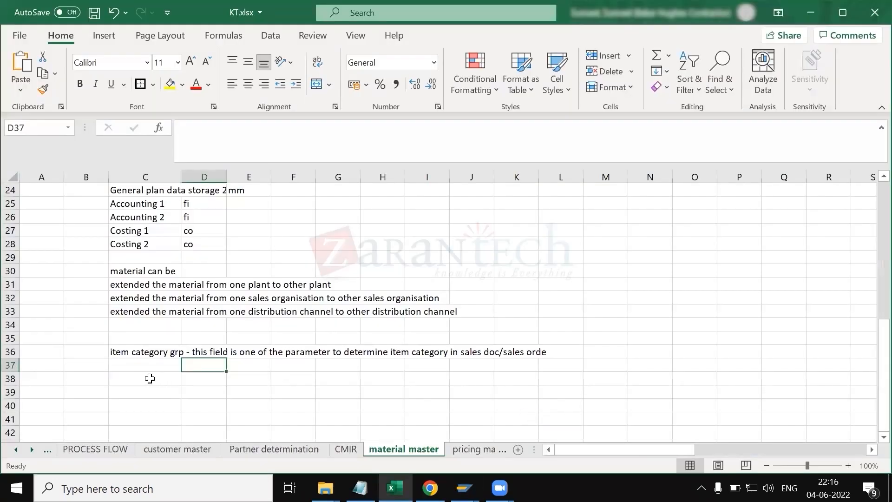
# Step: Enter the note 'std item category grp - NORM' in cell C38
pyautogui.click(138, 372)
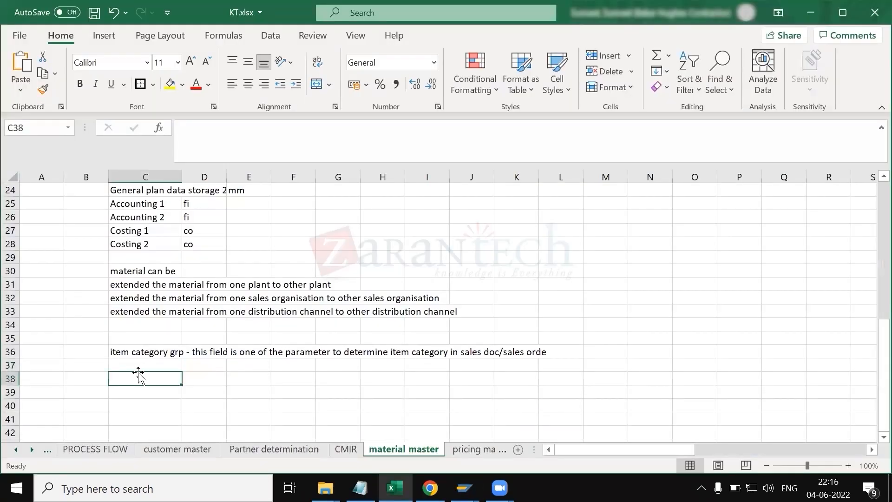
pyautogui.write('std ')
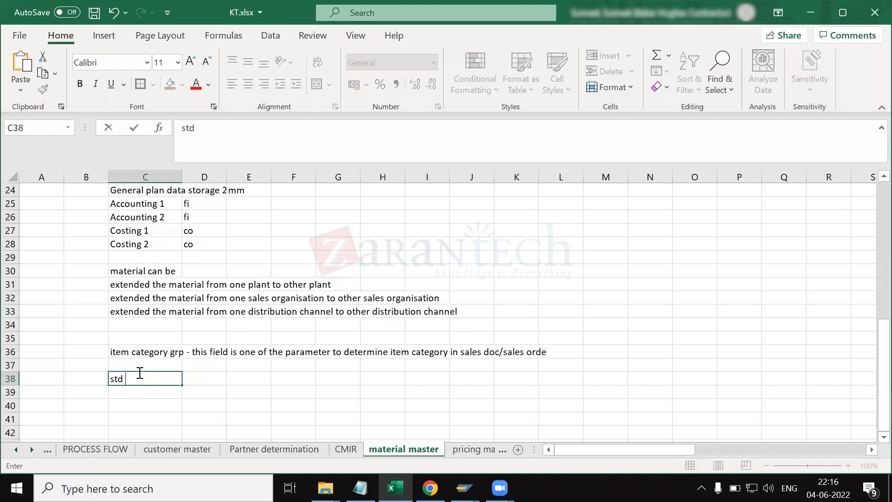
pyautogui.write('item categ')
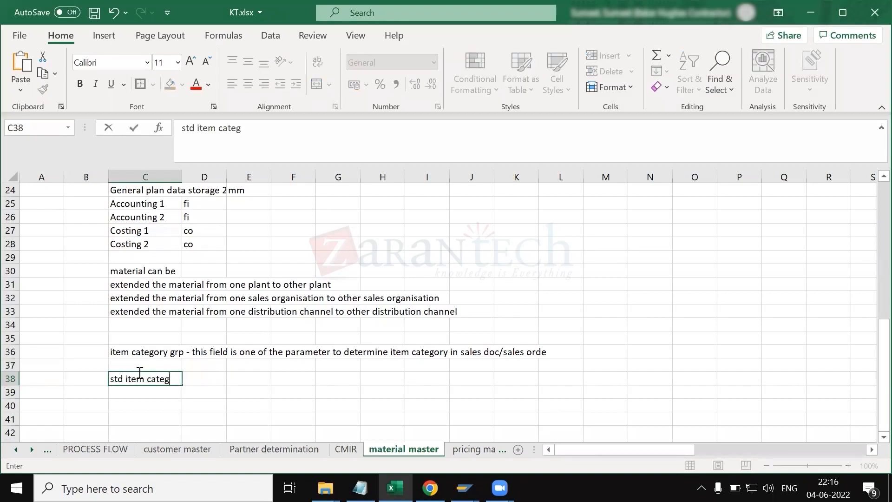
pyautogui.write('ory -')
pyautogui.write(' TAN')
pyautogui.press('BackSpace')
pyautogui.press('BackSpace')
pyautogui.press('BackSpace')
pyautogui.write('grp - NORM')
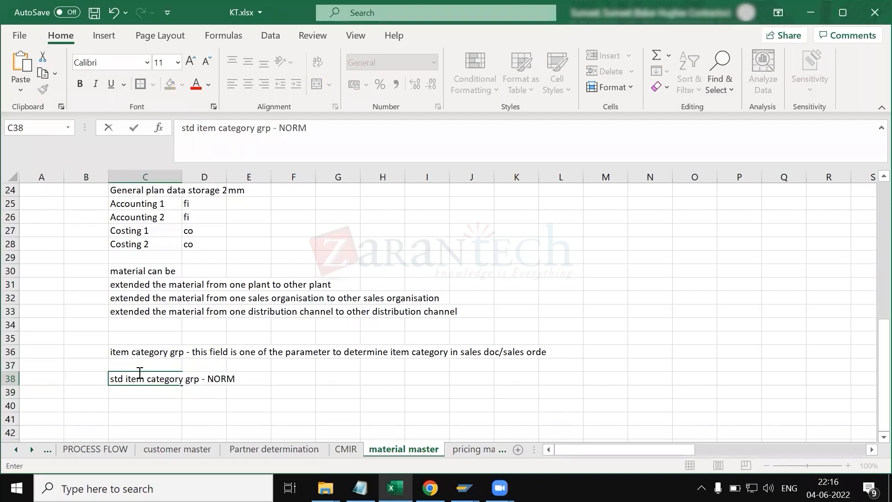
# Step: Enter the note 'third parrty grp - BANS' in cell C39
pyautogui.click(144, 391)
pyautogui.write('third parrty')
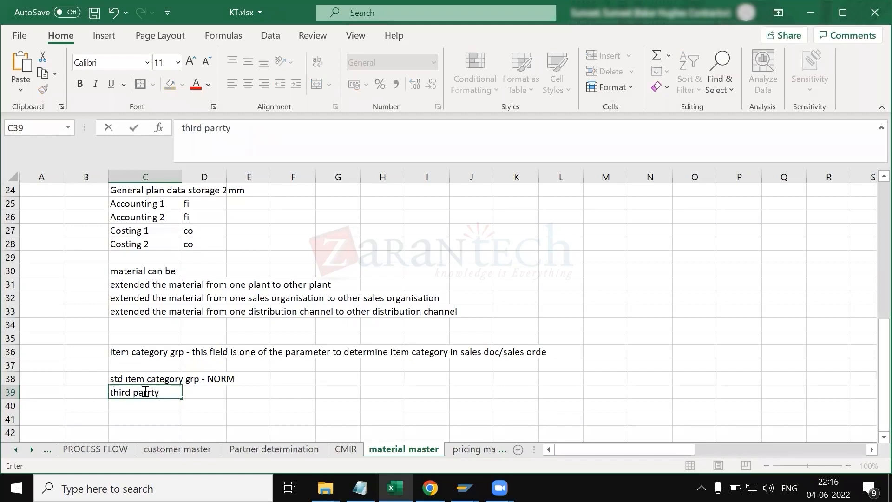
pyautogui.write(' grp - BANS')
pyautogui.press('Return')
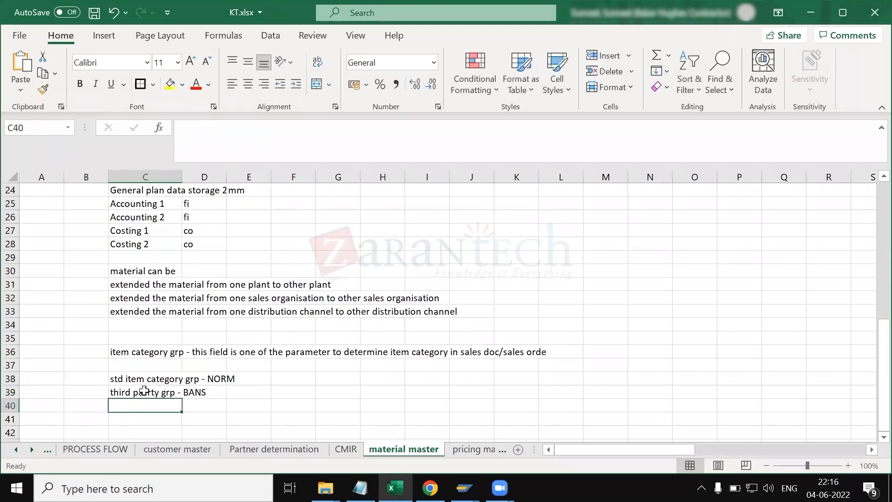
# Step: Enter the note 'IPO item cagty grp - BANC' in cell C40
pyautogui.write('IPO')
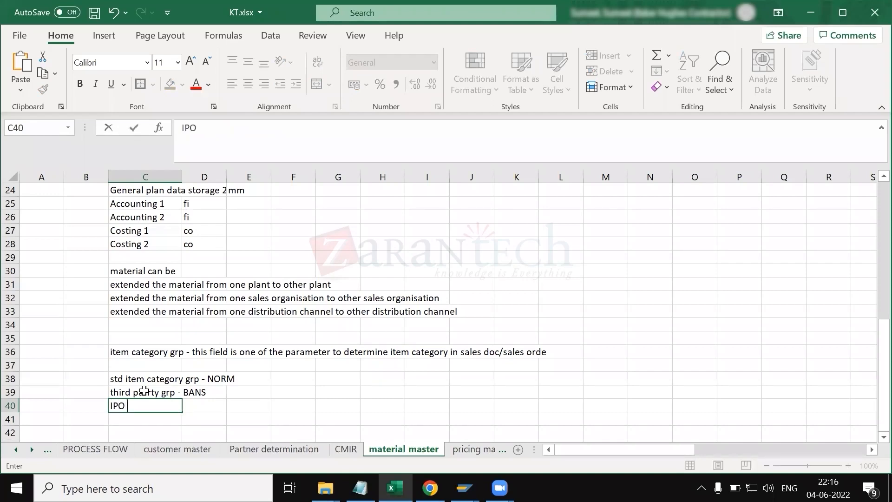
pyautogui.write(' item cagty grp - BANC')
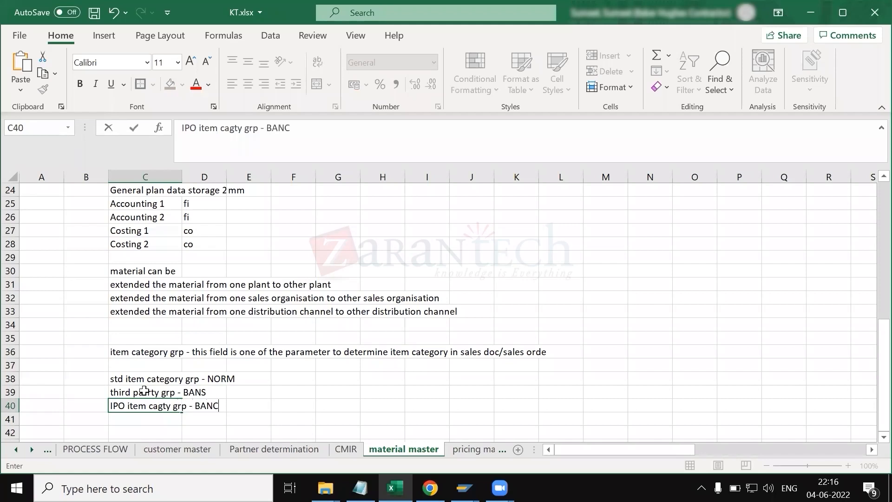
pyautogui.press('Return')
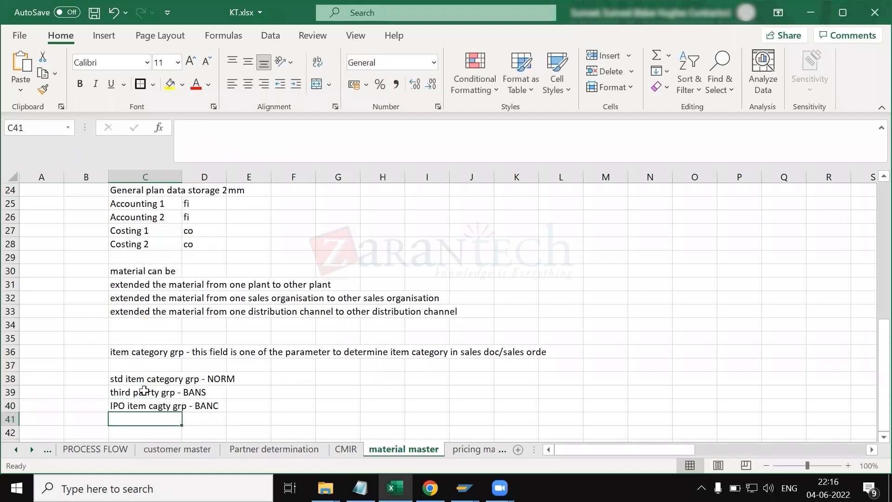
# Step: Enter the note 'make to order item catgy grp - 0001' in cell C41
pyautogui.write('make t o')
pyautogui.press('BackSpace')
pyautogui.write('t orde')
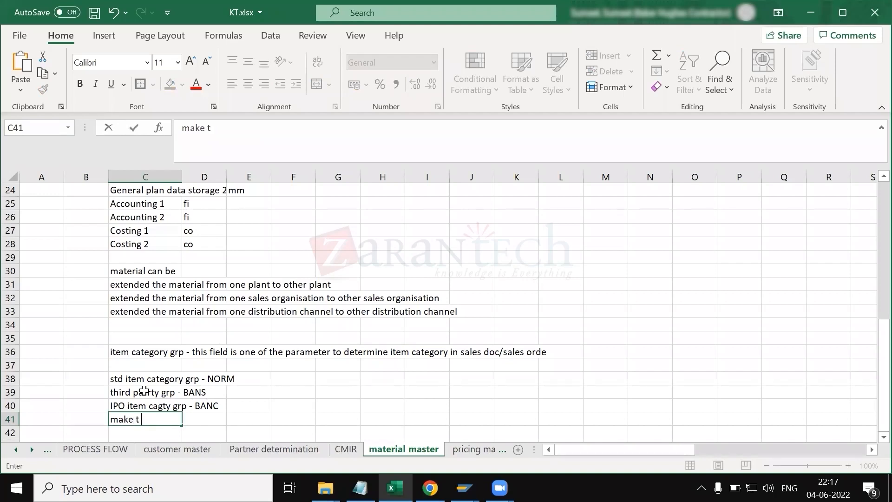
pyautogui.press('BackSpace')
pyautogui.press('BackSpace')
pyautogui.press('BackSpace')
pyautogui.press('BackSpace')
pyautogui.press('BackSpace')
pyautogui.write('o order item ')
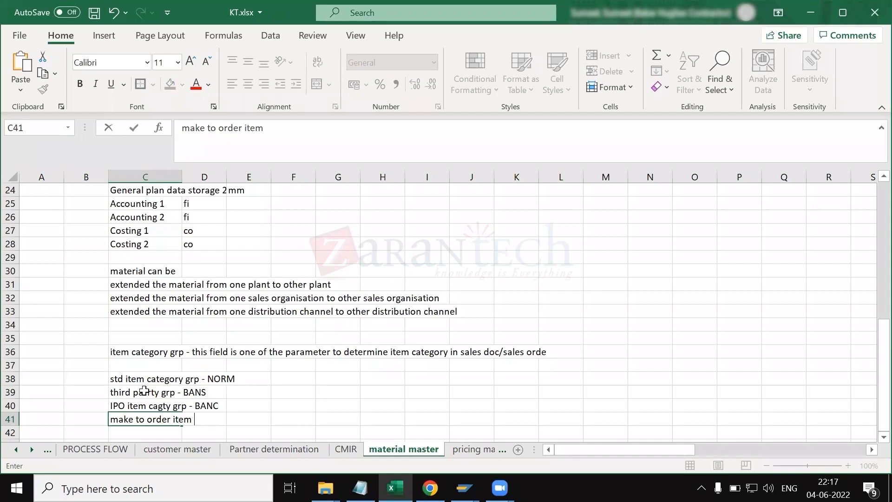
pyautogui.write('catgy grp ')
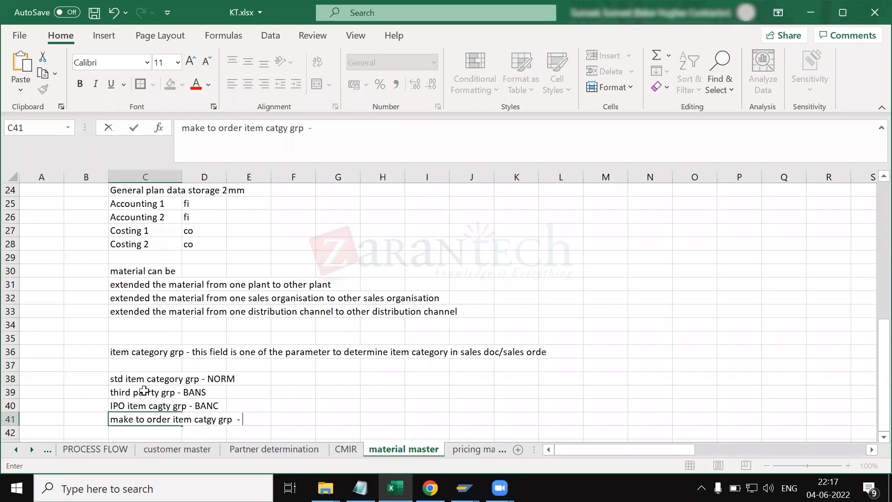
pyautogui.write(' - 0001')
pyautogui.press('Return')
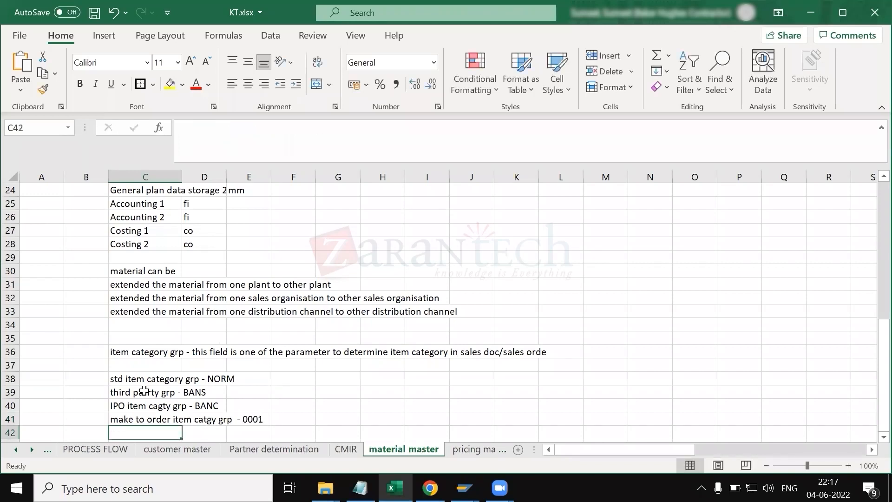
# Step: Enter 'BOM' in cell C42 and 'header - ERLA' in cell C43
pyautogui.write('BOM')
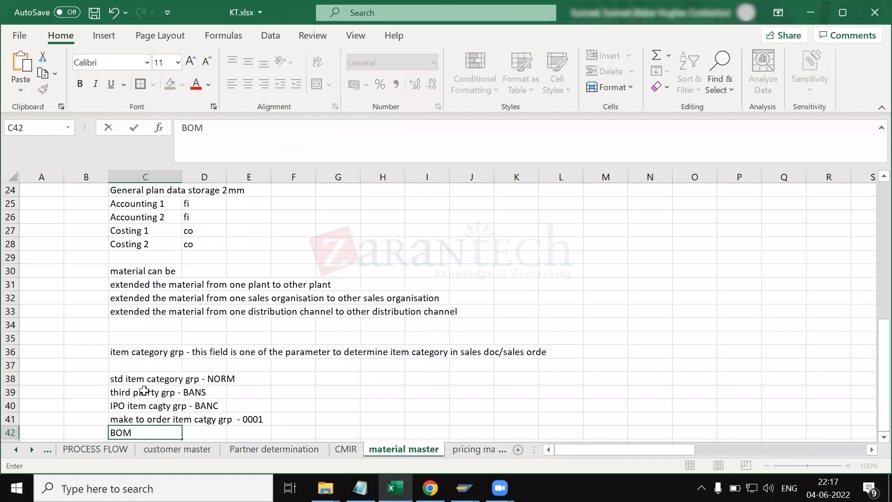
pyautogui.press('Return')
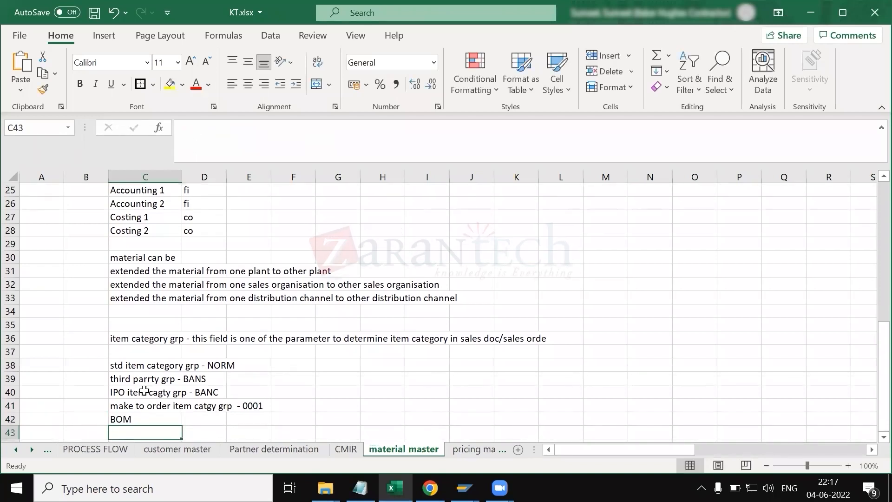
pyautogui.write('header - ')
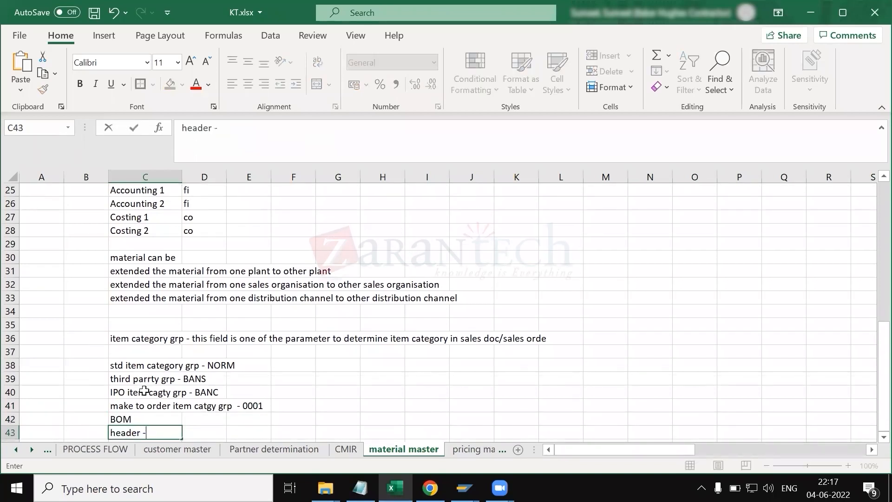
pyautogui.write('ERLA')
pyautogui.click(289, 410)
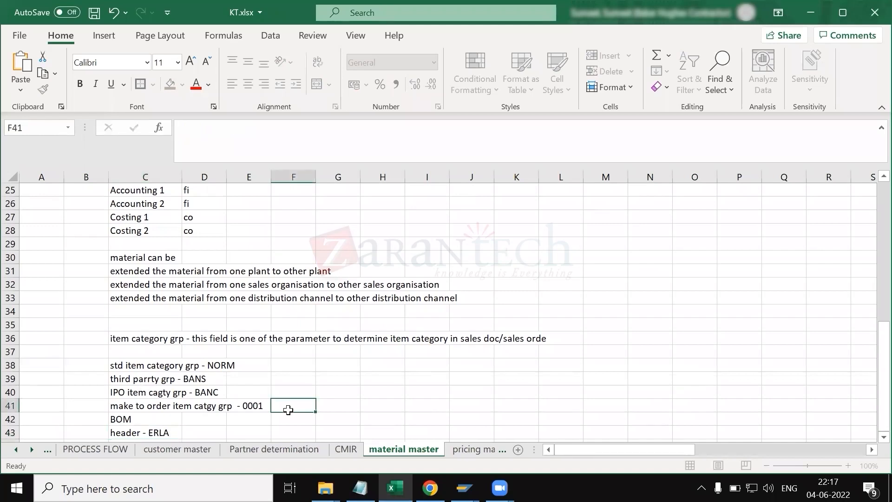
# Step: Enter the note 'item- LUMF' in cell C44
pyautogui.scroll(-2, 289, 412)
pyautogui.click(144, 370)
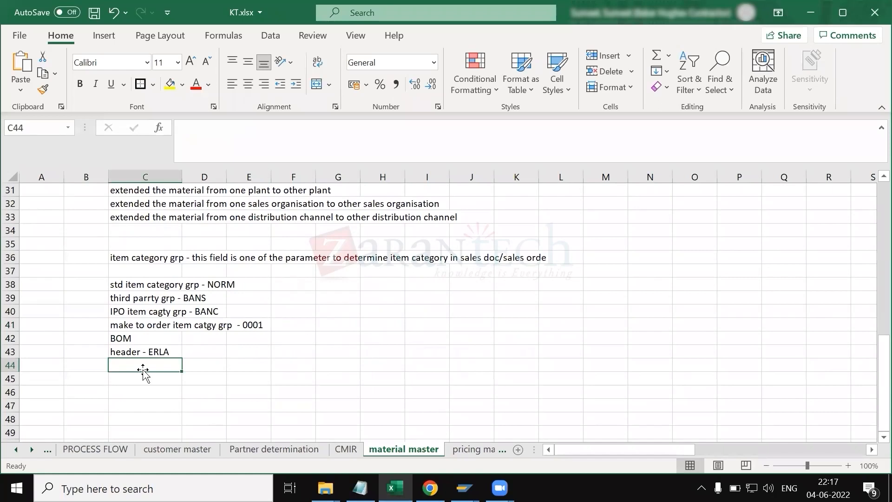
pyautogui.write('item-')
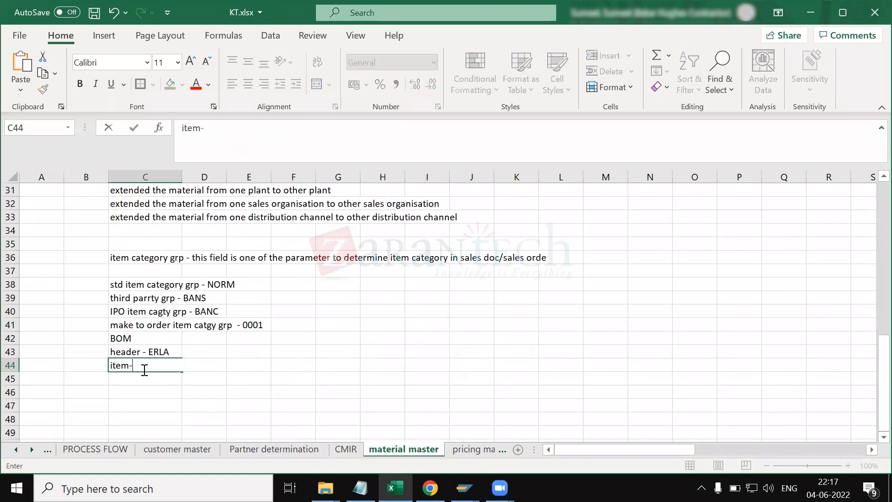
pyautogui.write(' LUMF')
pyautogui.press('Return')
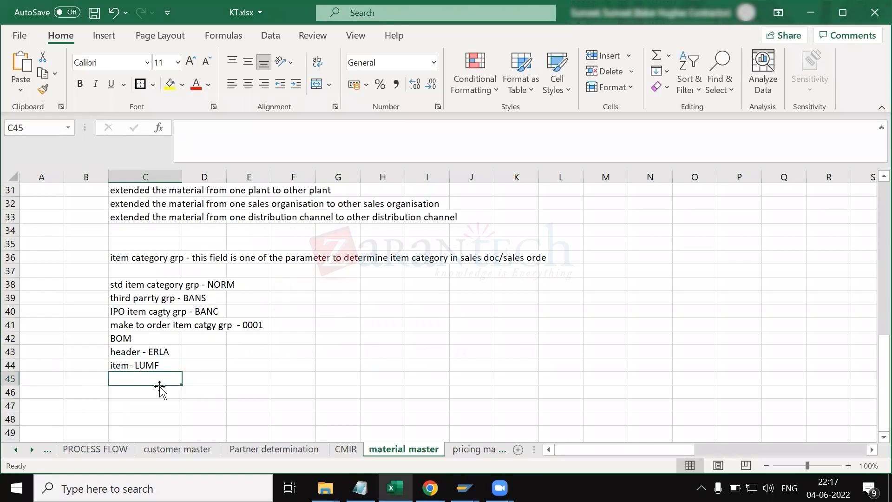
# Step: Highlight cells C38 to C45 with a yellow fill
pyautogui.moveTo(124, 286); pyautogui.dragTo(166, 378)
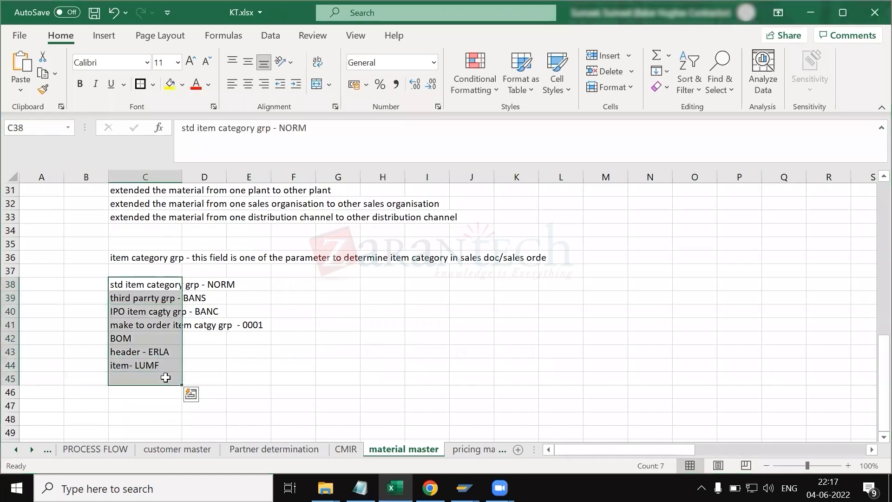
pyautogui.hotkey('alt', 'Tab')
pyautogui.hotkey('alt', 'Tab')
pyautogui.hotkey('alt', 'Tab')
pyautogui.hotkey('alt', 'Tab')
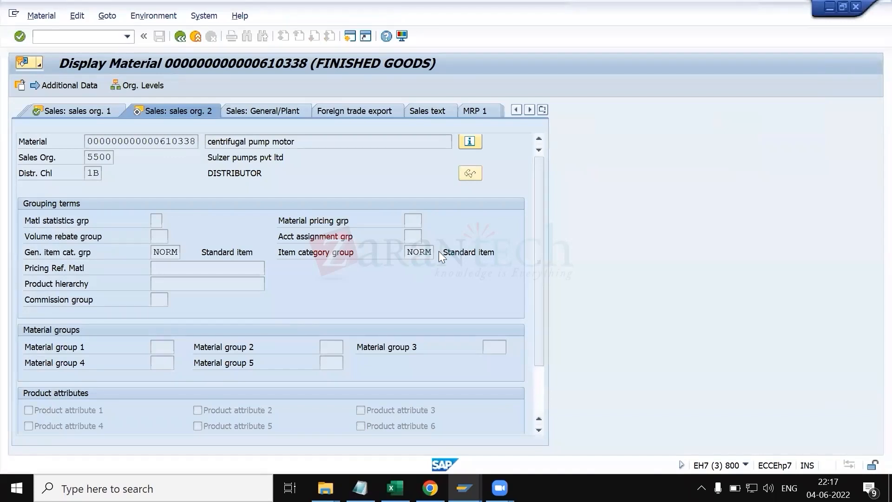
pyautogui.press('F4')
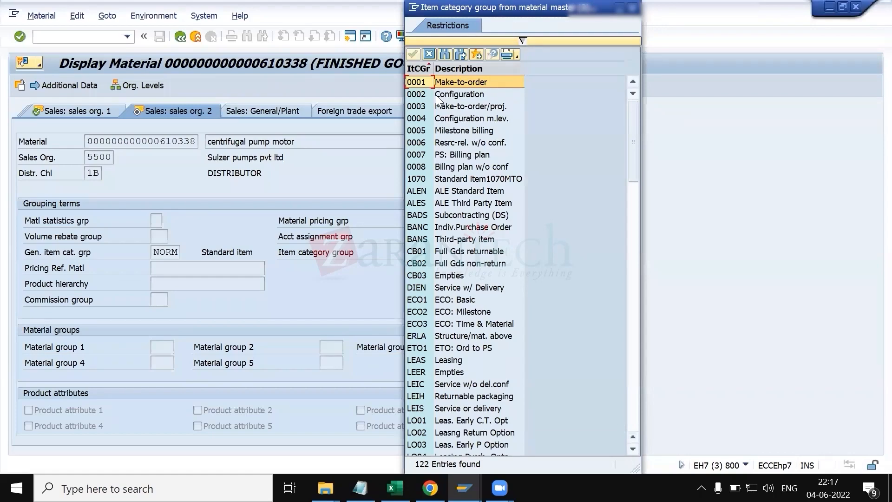
pyautogui.hotkey('alt', 'Tab')
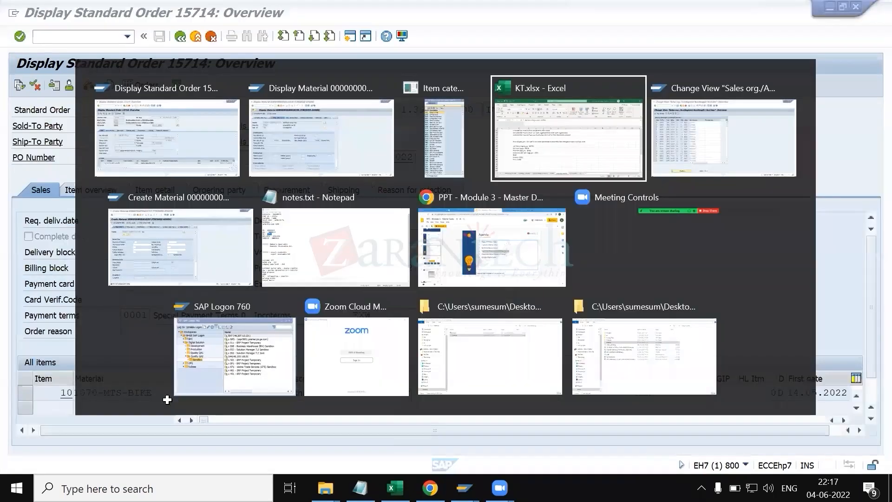
pyautogui.click(171, 85)
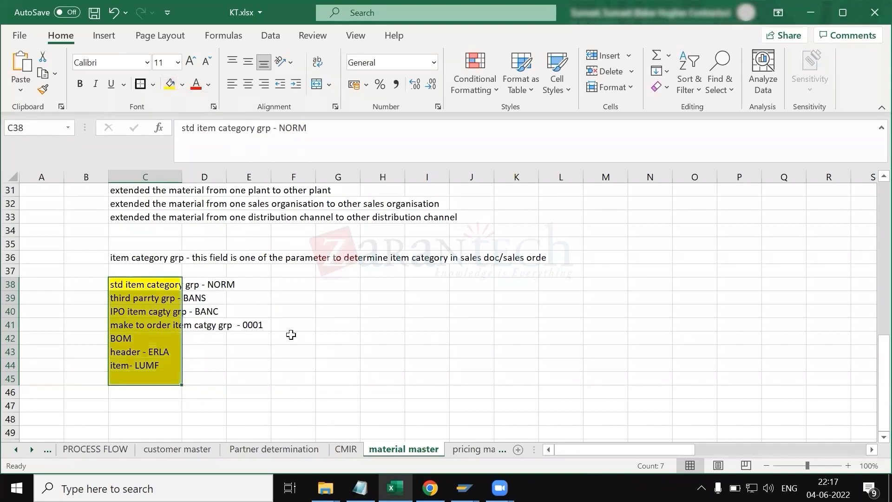
pyautogui.click(290, 337)
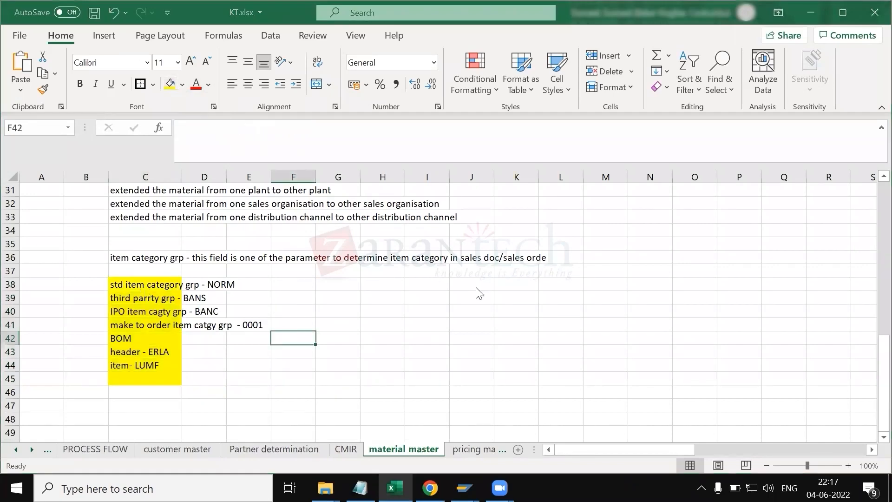
# Step: Examine the material's item category group value list, including third-party, individual purchase order and make-to-order entries, then close it
pyautogui.hotkey('alt', 'Tab')
pyautogui.hotkey('alt', 'Tab')
pyautogui.hotkey('alt', 'shift', 'Tab')
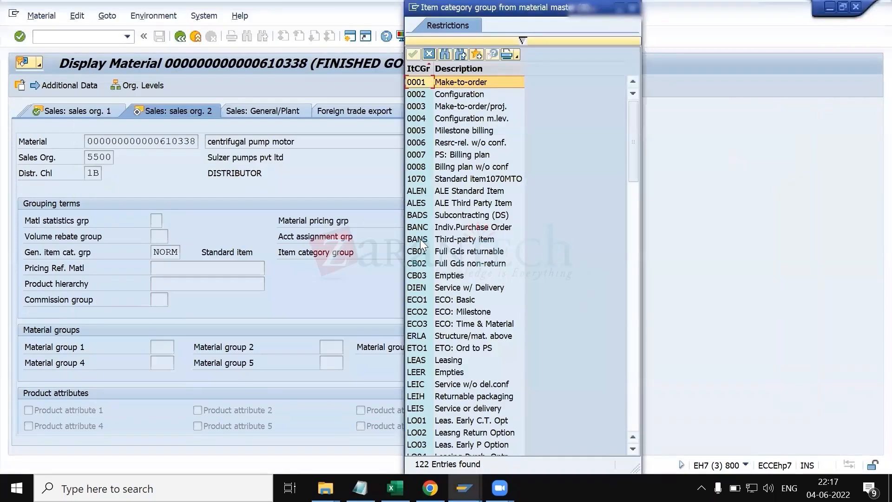
pyautogui.click(434, 239)
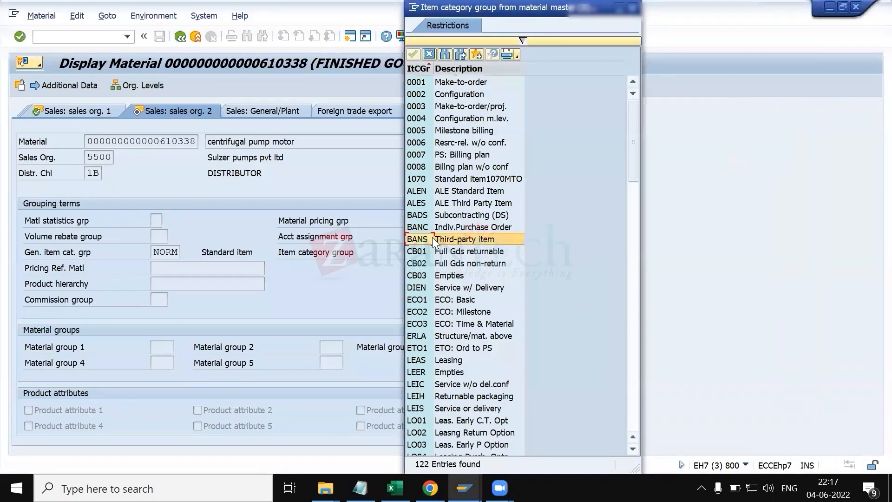
pyautogui.click(454, 227)
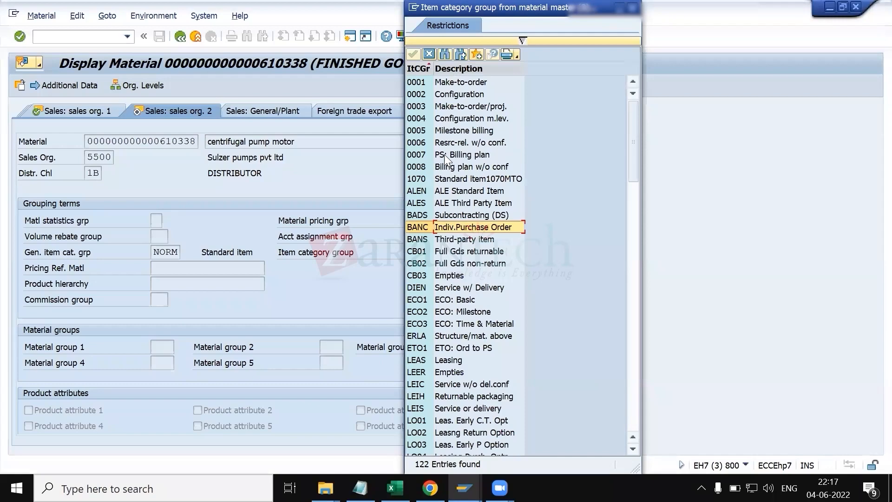
pyautogui.click(453, 107)
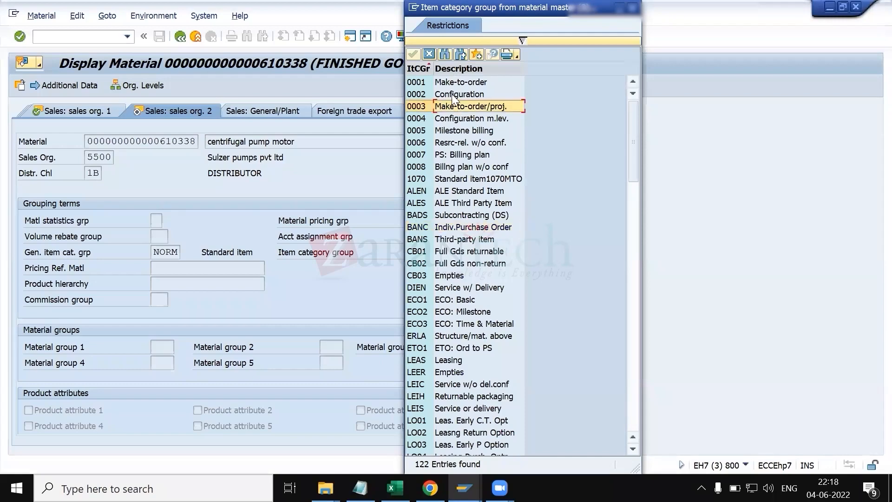
pyautogui.scroll(-3, 454, 251)
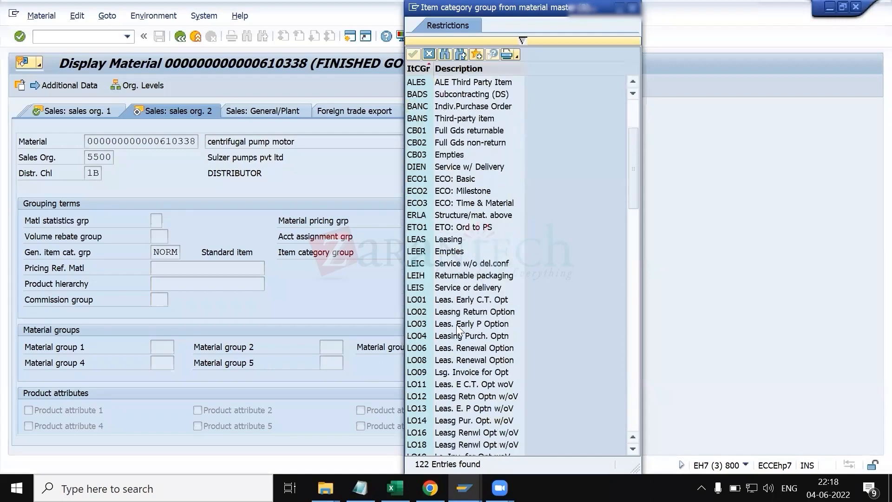
pyautogui.scroll(3, 453, 264)
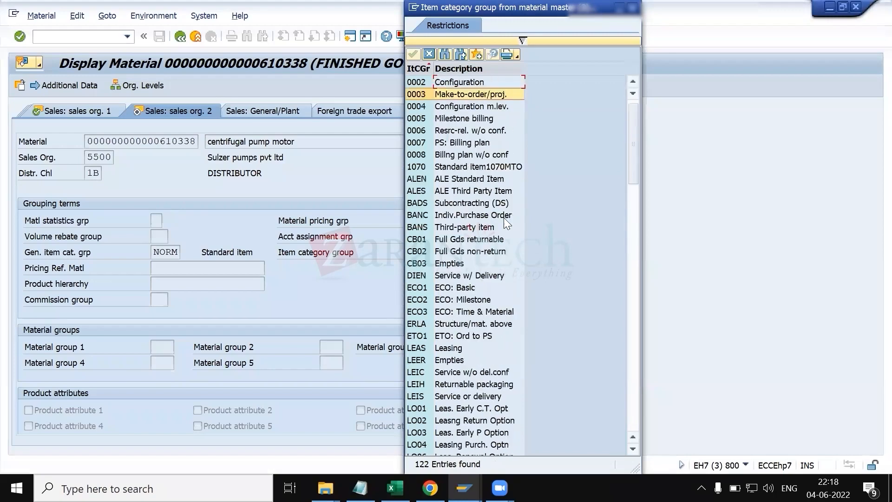
pyautogui.press('Escape')
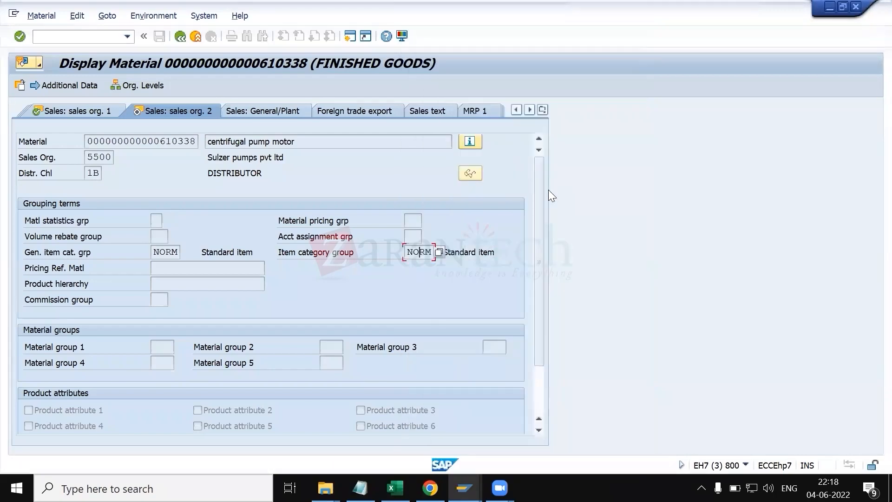
# Step: Open and read the field help for Pricing Ref. Matl in the material's sales data, then close it
pyautogui.scroll(-3, 274, 345)
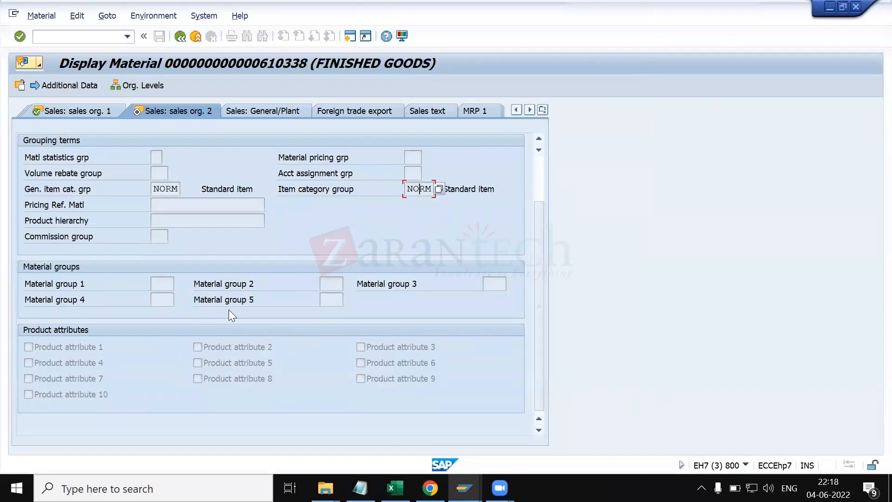
pyautogui.scroll(3, 231, 315)
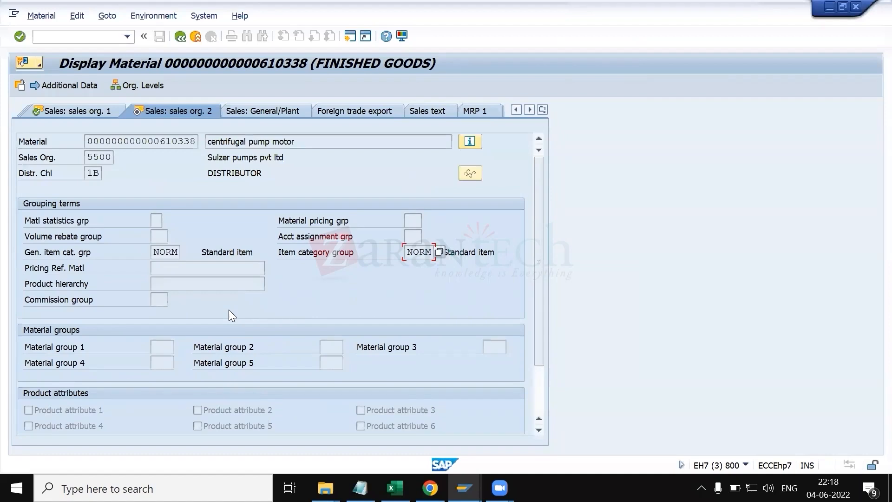
pyautogui.click(187, 269)
pyautogui.press('F1')
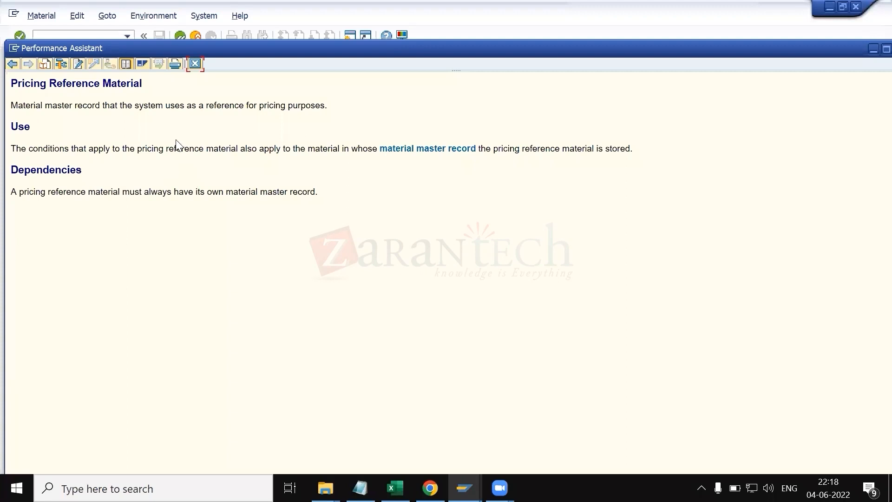
pyautogui.click(194, 63)
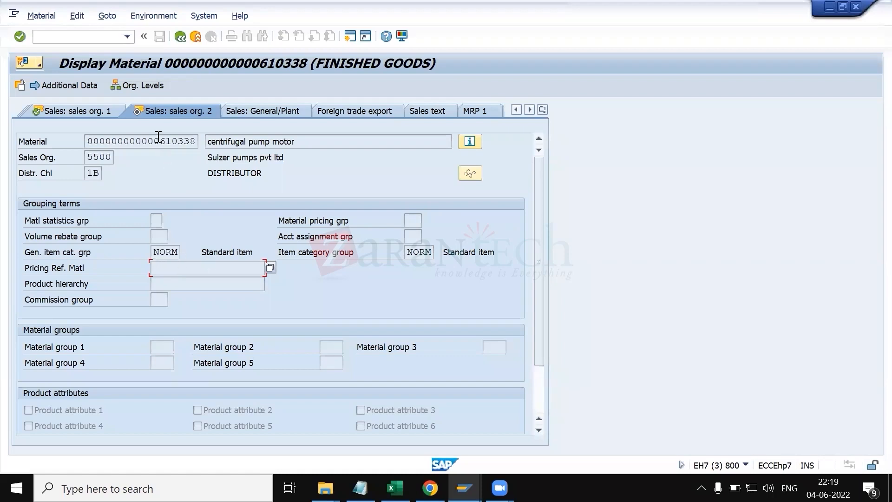
pyautogui.moveTo(158, 144); pyautogui.dragTo(203, 144)
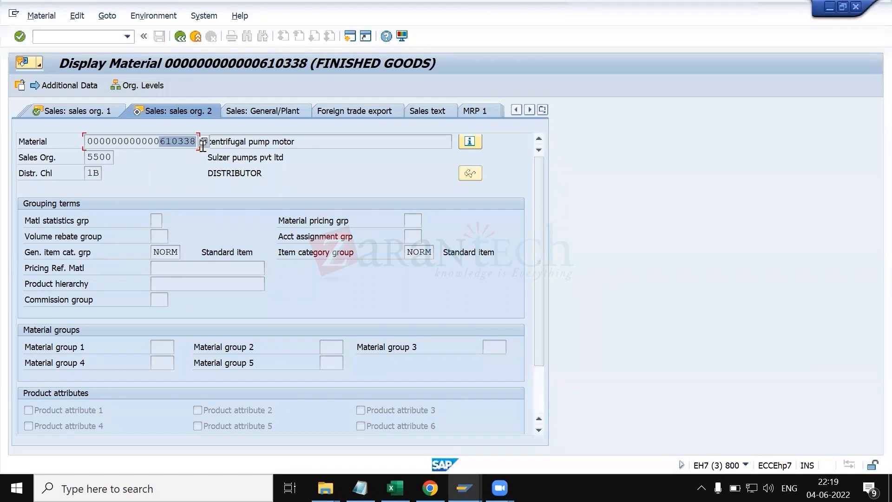
pyautogui.click(201, 142)
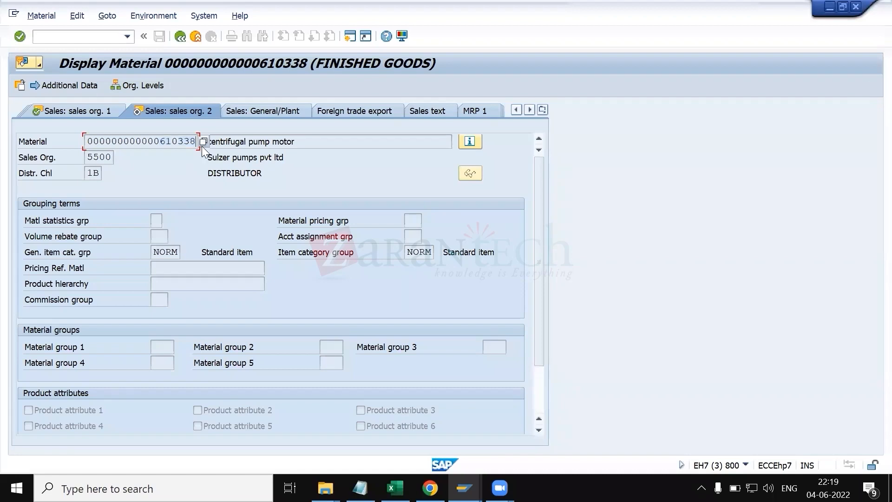
pyautogui.moveTo(159, 142); pyautogui.dragTo(196, 142)
pyautogui.click(197, 143)
pyautogui.click(180, 270)
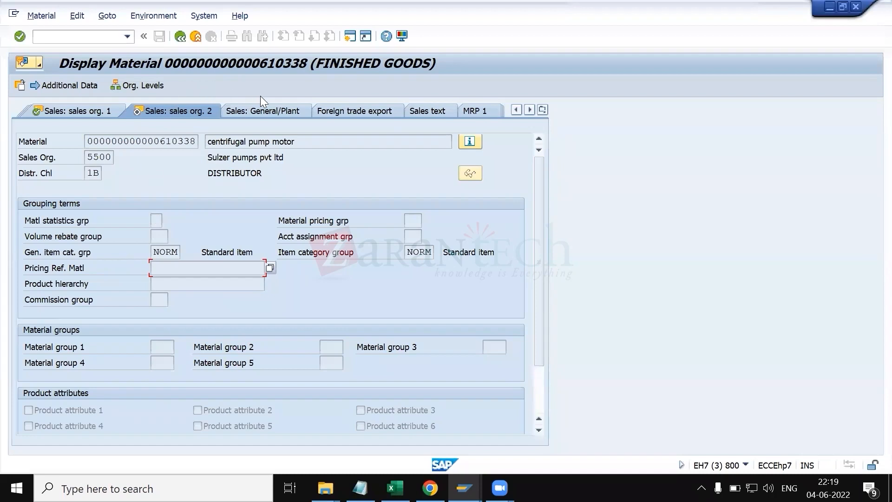
# Step: Open the Sales: General/Plant view and examine its base unit, weight and availability check fields
pyautogui.click(268, 113)
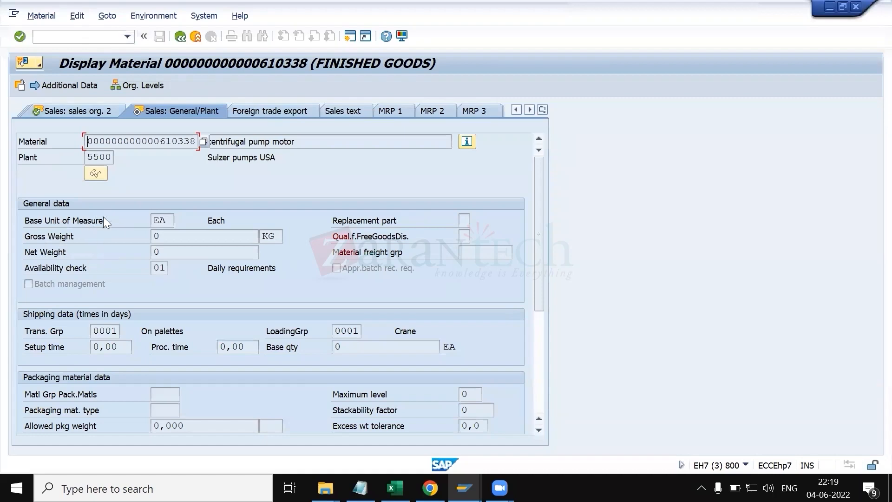
pyautogui.click(168, 221)
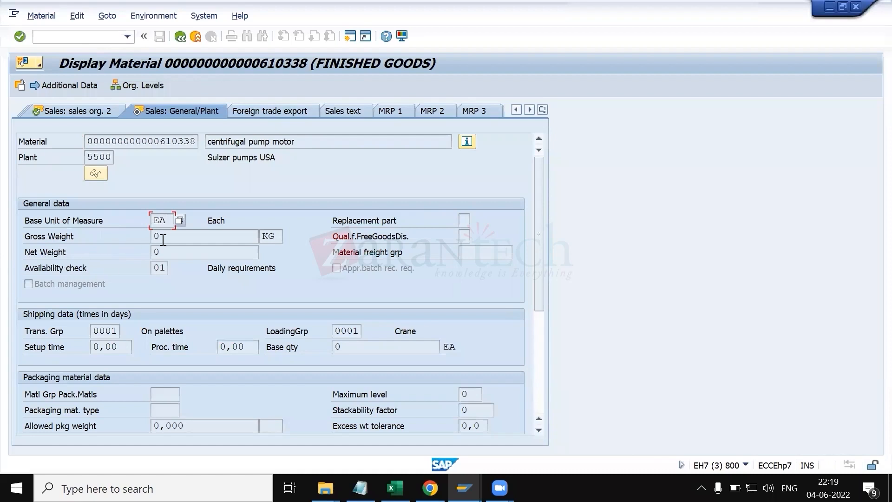
pyautogui.click(170, 238)
pyautogui.click(170, 253)
pyautogui.click(168, 237)
pyautogui.click(170, 248)
# Step: Copy the Availability check field label and paste it into cell C48 of the notes workbook
pyautogui.click(95, 268)
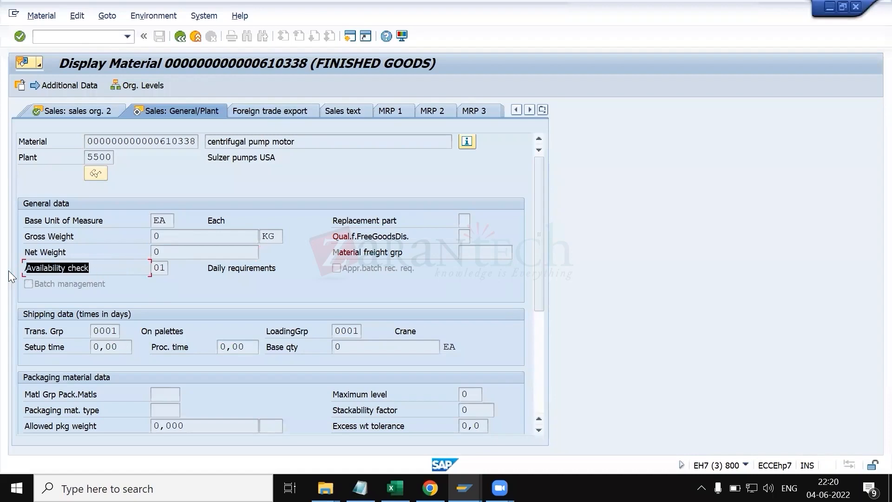
pyautogui.hotkey('alt', 'Tab')
pyautogui.hotkey('alt', 'Tab')
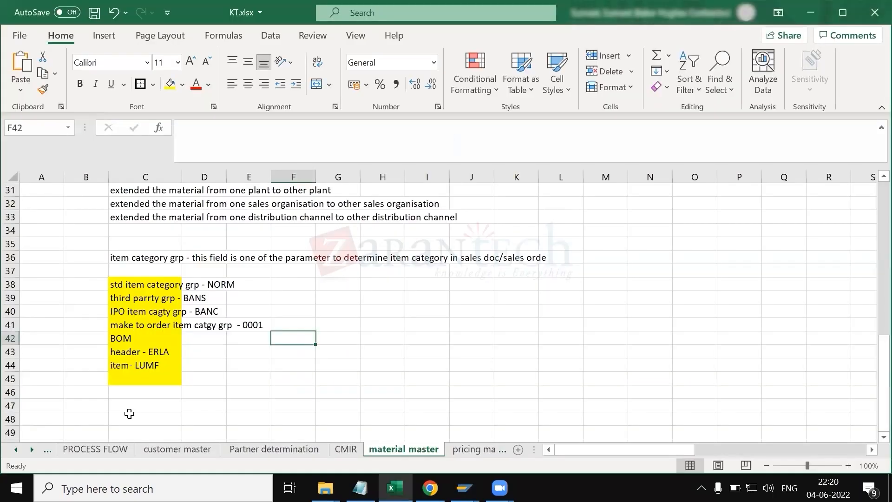
pyautogui.click(129, 413)
pyautogui.write('Availability check')
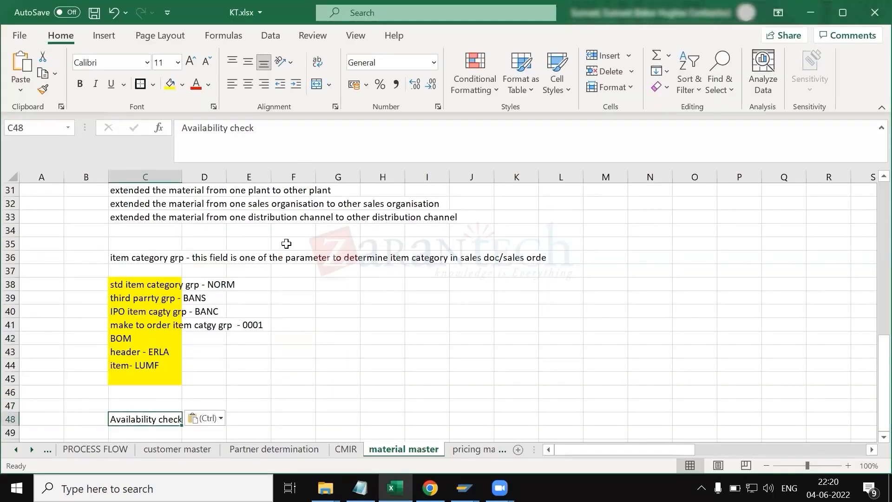
# Step: Enter the note 'this is one of the imp prerequisite to perform the availability check insales order' in cell C49
pyautogui.click(294, 145)
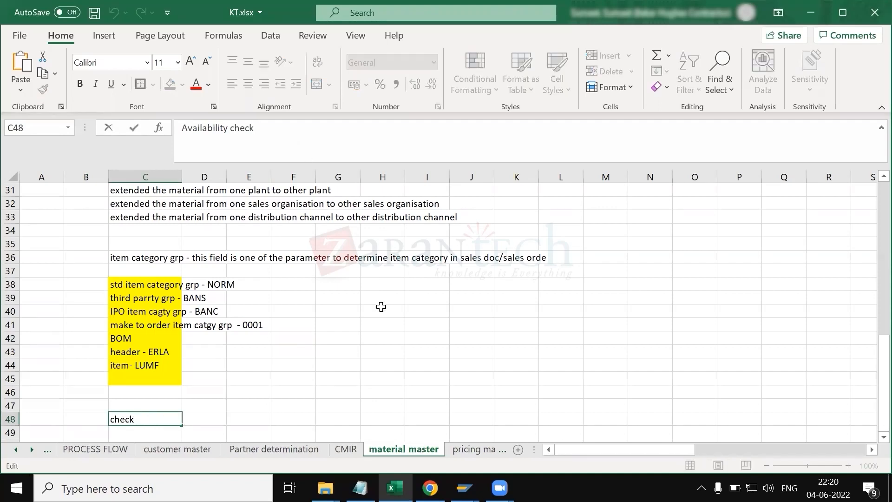
pyautogui.click(413, 323)
pyautogui.scroll(-3, 325, 335)
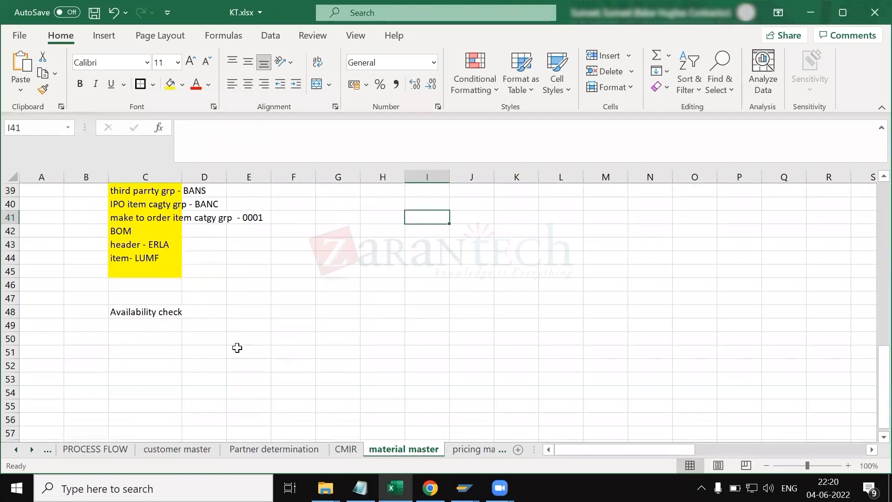
pyautogui.click(147, 327)
pyautogui.write('this is on')
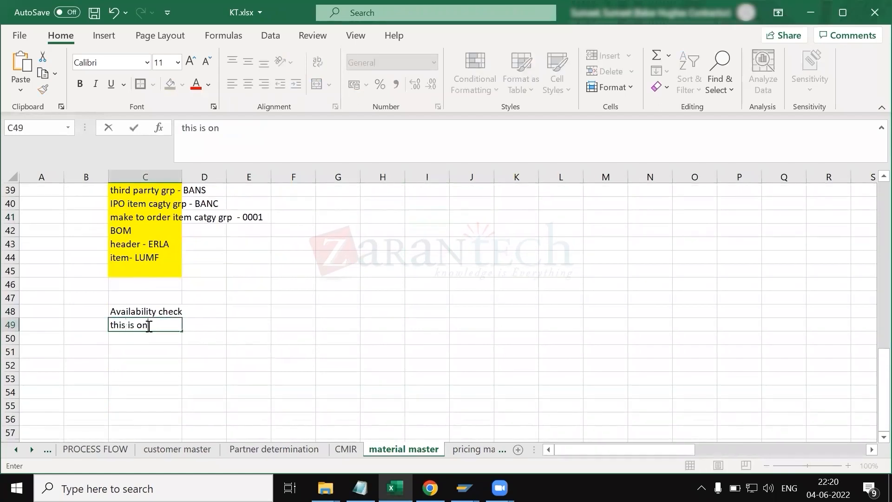
pyautogui.write('e of the imp')
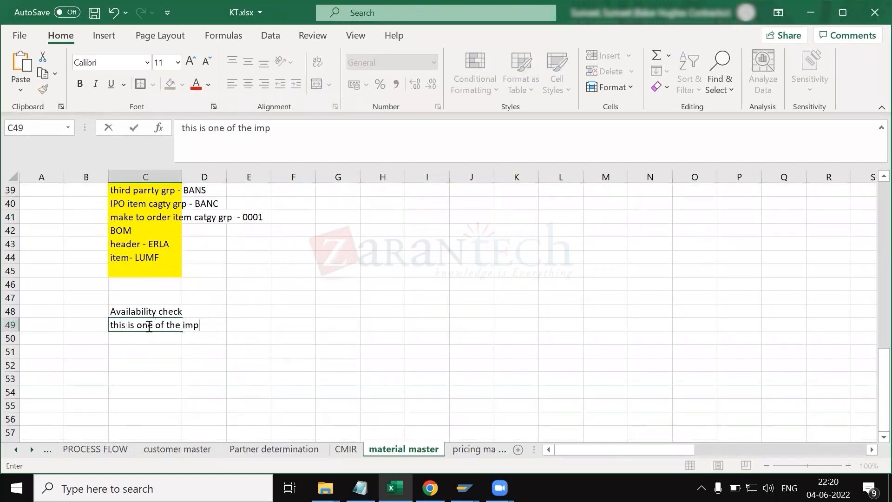
pyautogui.write(' prerequisite to perform the availabli')
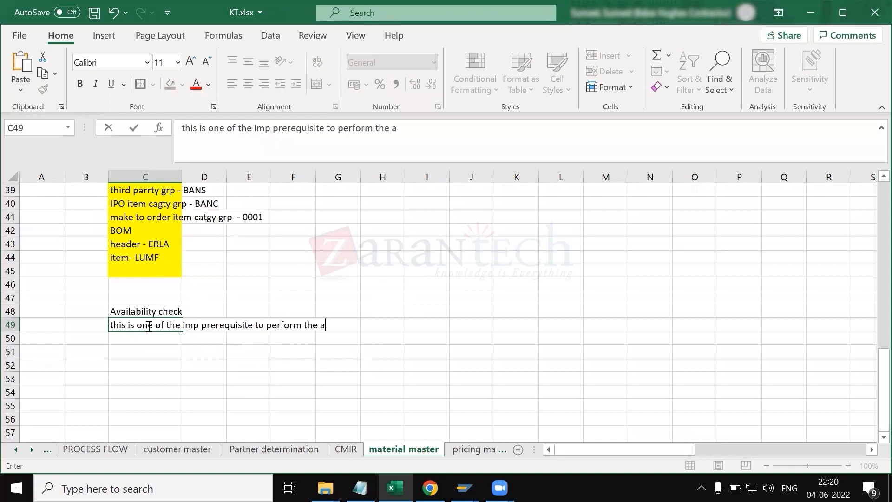
pyautogui.press('BackSpace')
pyautogui.press('BackSpace')
pyautogui.write('ility')
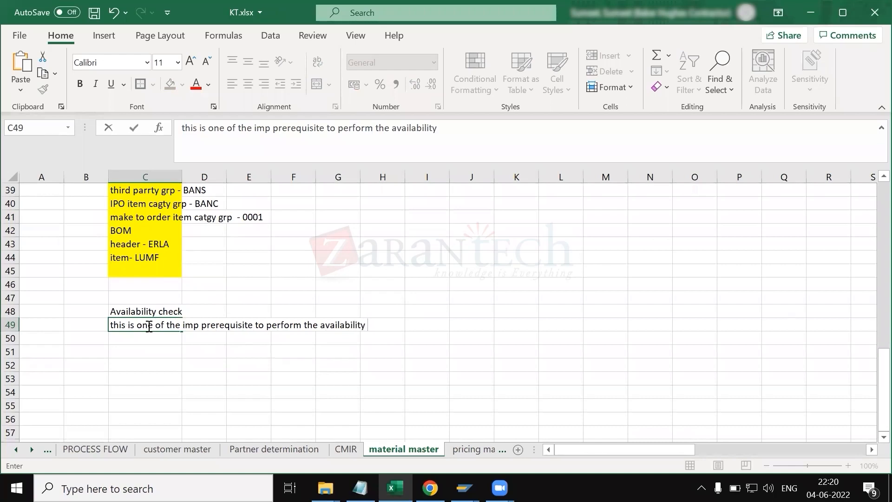
pyautogui.write(' check insales order')
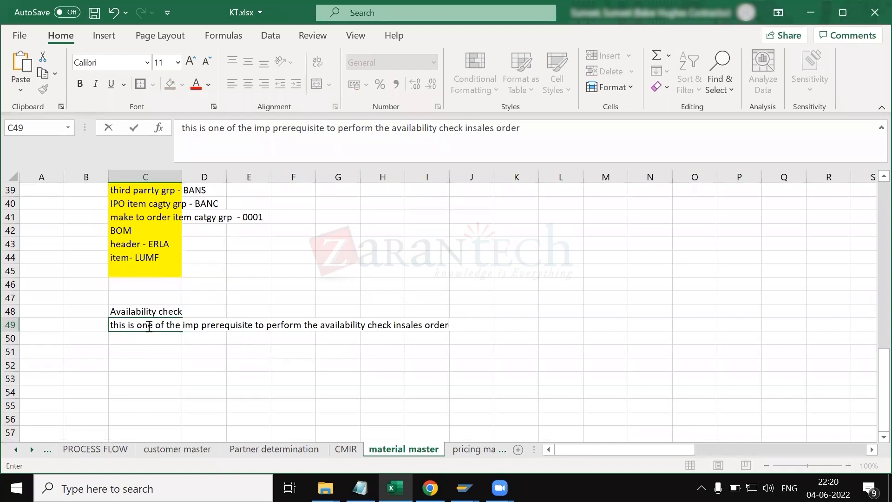
pyautogui.press('Return')
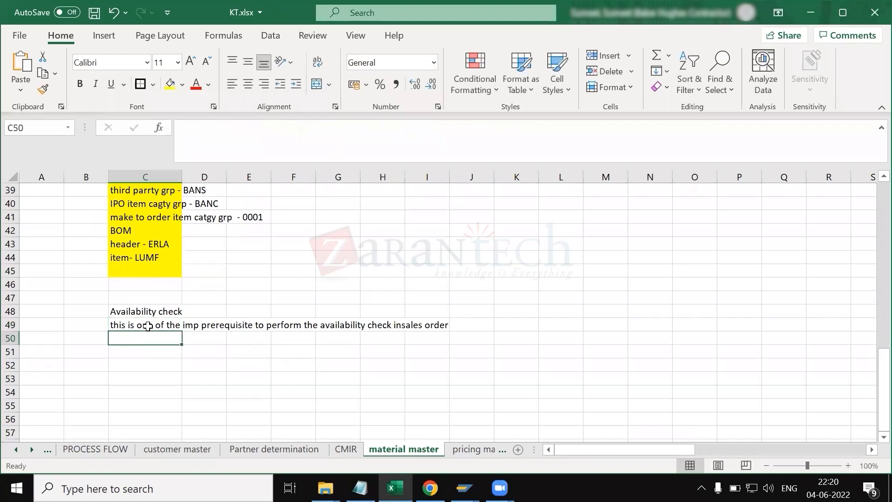
# Step: Enter the note 'this field will control the behaviour of sales order quantity & show it should be updated in MRP(MD04)' in cell C50
pyautogui.write('t')
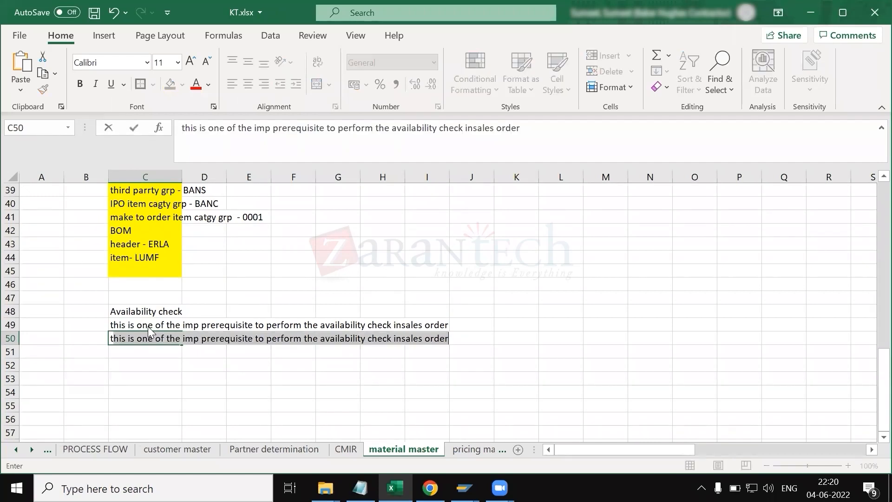
pyautogui.write('hus')
pyautogui.press('BackSpace')
pyautogui.press('BackSpace')
pyautogui.write('is field will contril')
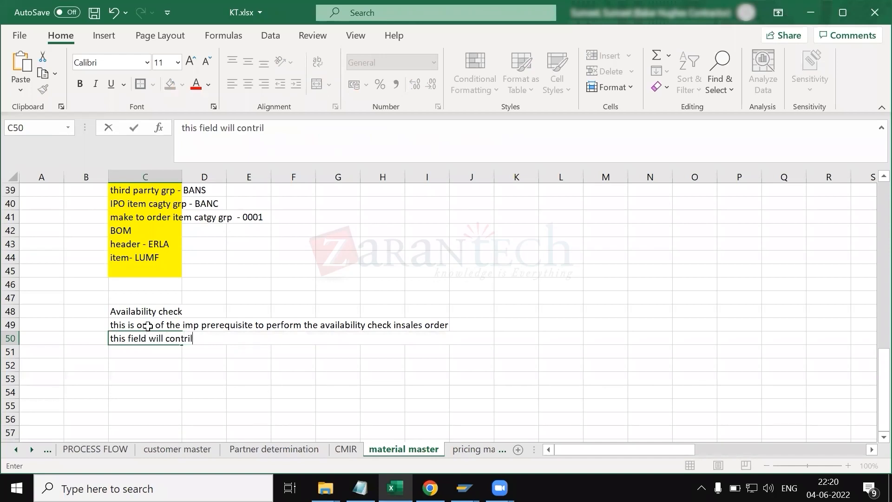
pyautogui.press('BackSpace')
pyautogui.write('ol ')
pyautogui.write('the bega')
pyautogui.press('BackSpace')
pyautogui.press('BackSpace')
pyautogui.write('haviour ')
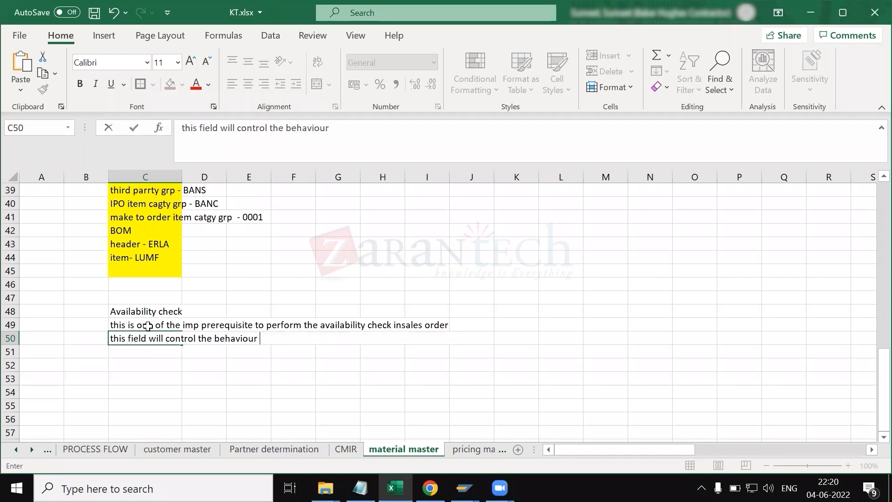
pyautogui.write('of sales order qy')
pyautogui.press('BackSpace')
pyautogui.write('u')
pyautogui.press('BackSpace')
pyautogui.write('uantity')
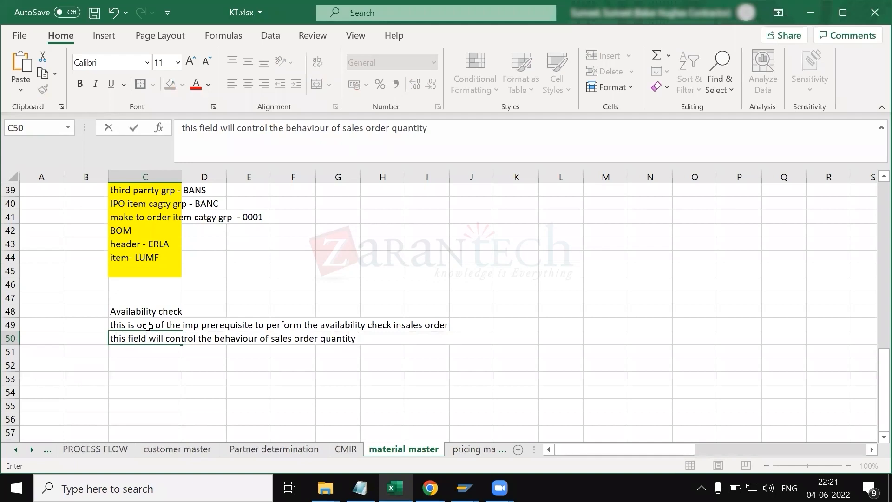
pyautogui.write(' & show it shou')
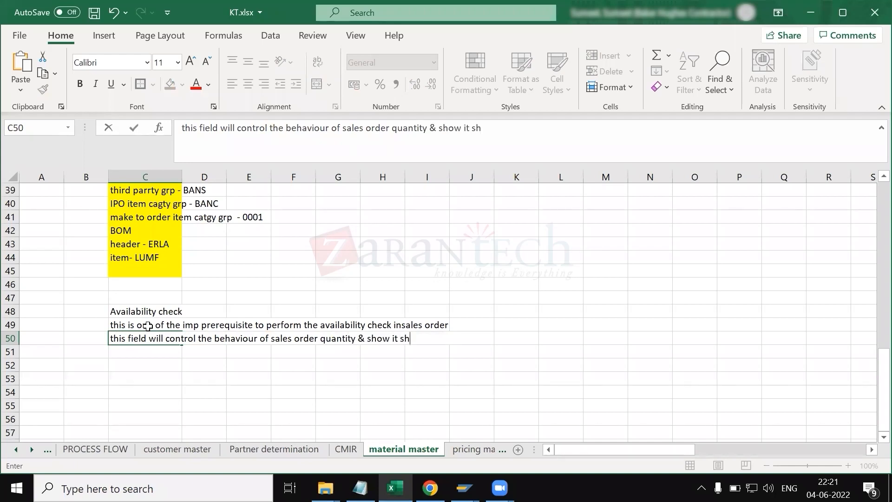
pyautogui.press('BackSpace')
pyautogui.write('ould be updated in MRP')
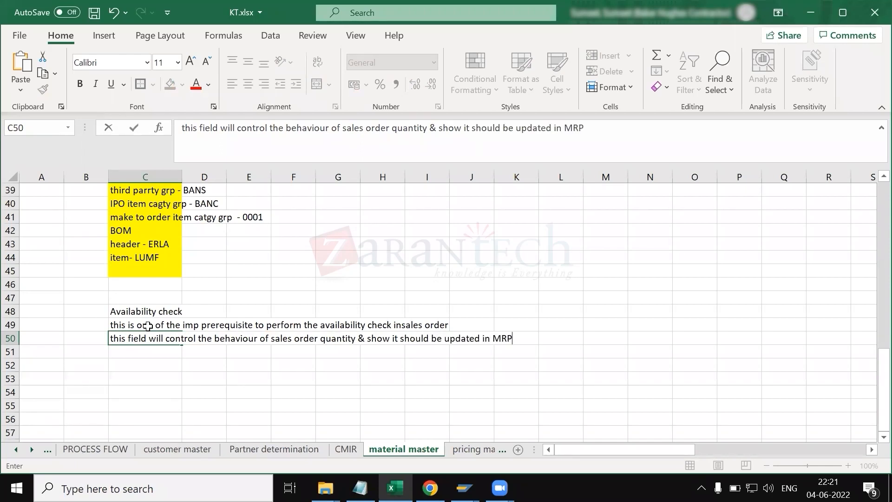
pyautogui.write('(MD04)')
pyautogui.press('Return')
pyautogui.hotkey('alt', 'Tab')
pyautogui.hotkey('alt', 'Tab')
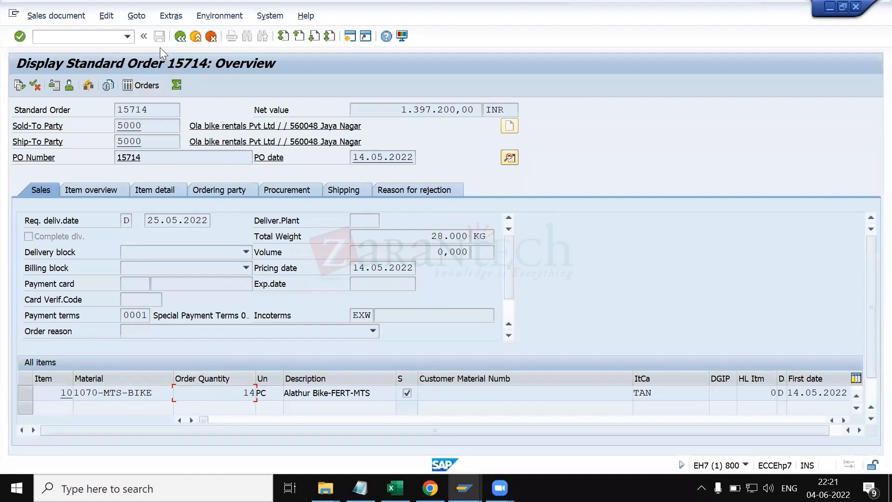
pyautogui.moveTo(163, 394); pyautogui.dragTo(67, 382)
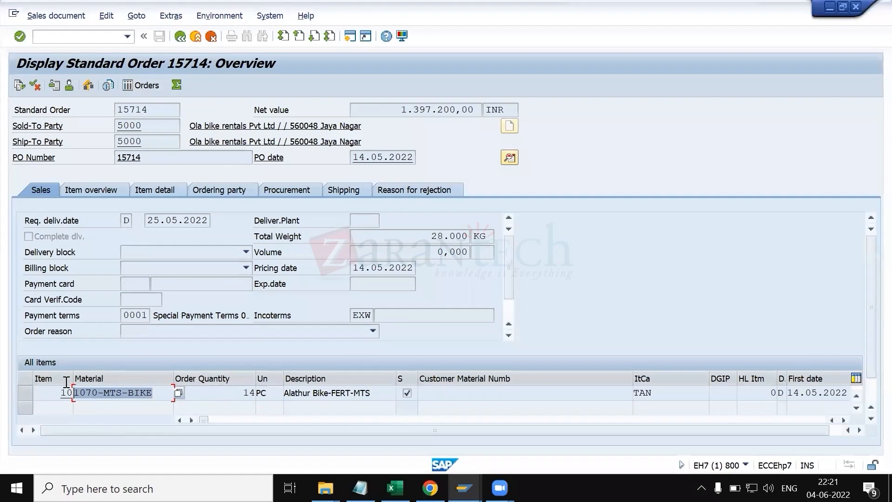
pyautogui.click(67, 382)
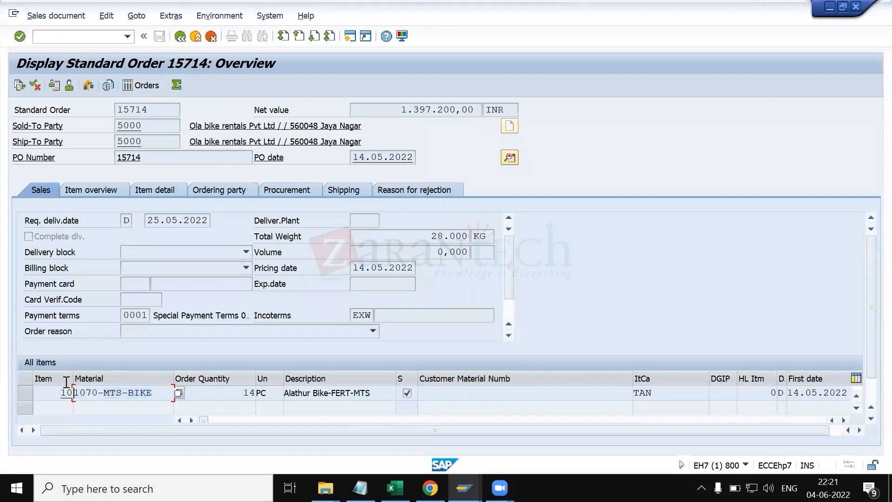
pyautogui.click(128, 394)
pyautogui.moveTo(87, 393); pyautogui.dragTo(76, 392)
pyautogui.click(75, 394)
# Step: Open transaction MD04 in a new session from the sales order screen
pyautogui.hotkey('alt', 'Tab')
pyautogui.hotkey('alt', 'Tab')
pyautogui.hotkey('alt', 'Tab')
pyautogui.hotkey('alt', 'Tab')
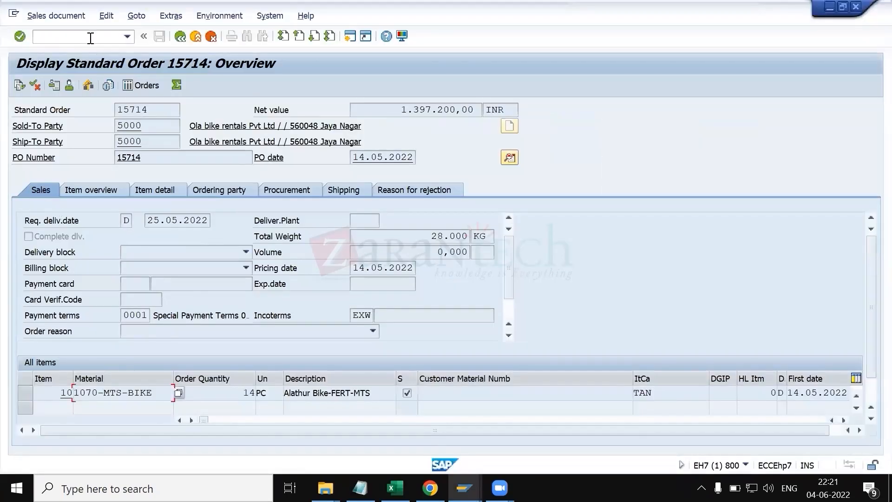
pyautogui.click(89, 36)
pyautogui.write('/omd04')
pyautogui.press('Return')
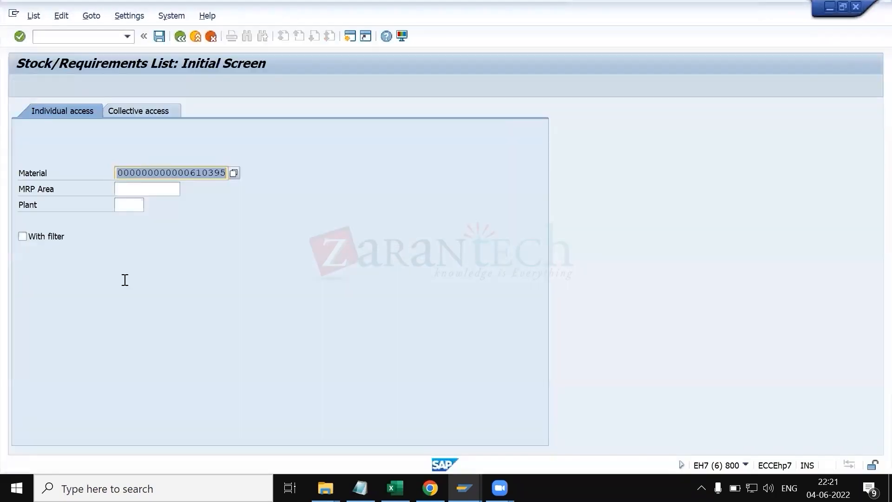
# Step: Copy the order item's material 1070-MTS-BIKE and enter it as the material for the stock/requirements list
pyautogui.hotkey('alt', 'Tab')
pyautogui.moveTo(159, 393); pyautogui.dragTo(65, 388)
pyautogui.hotkey('ctrl', 'c')
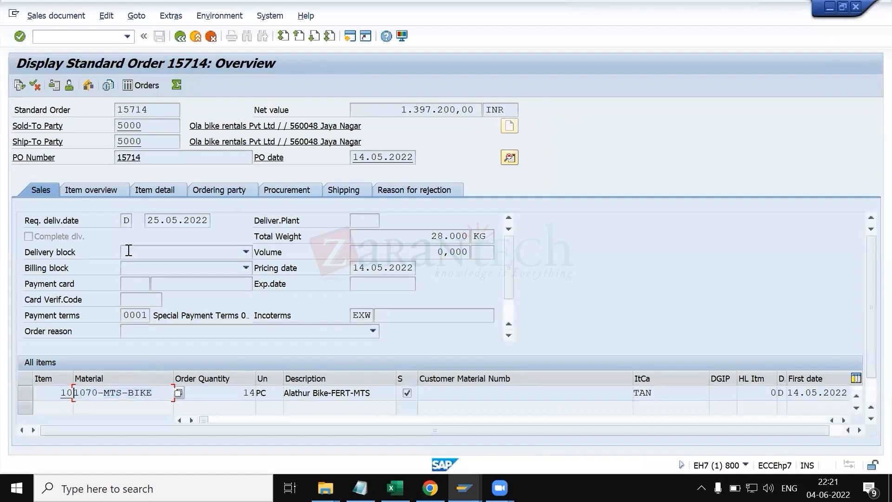
pyautogui.hotkey('alt', 'Tab')
pyautogui.hotkey('ctrl', 'v')
pyautogui.press('Return')
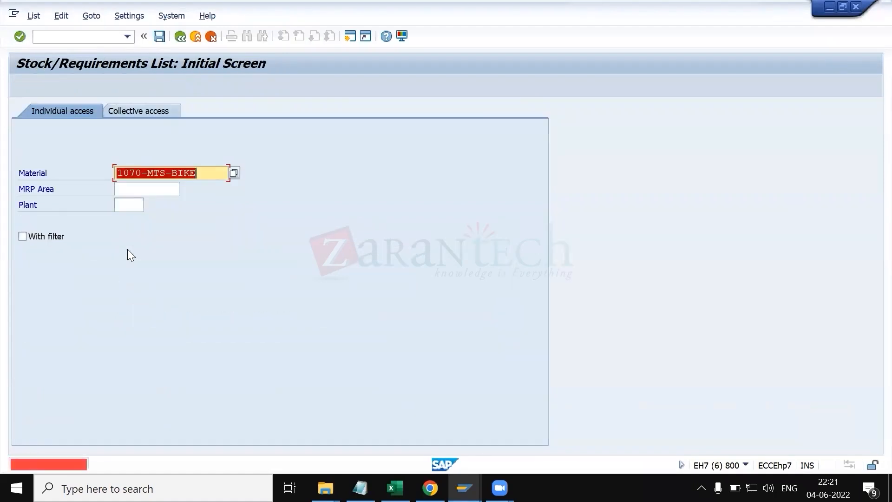
# Step: Enter plant 1070 with an empty MRP area and execute the stock/requirements list
pyautogui.click(131, 191)
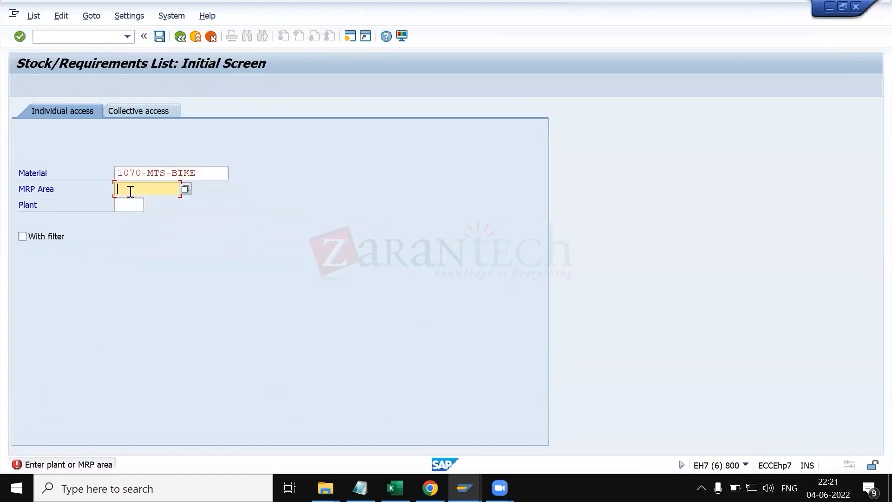
pyautogui.write('10')
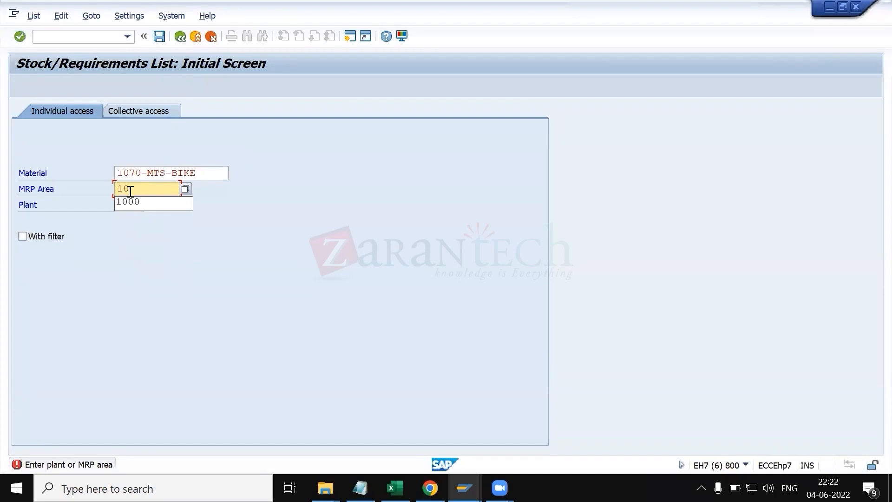
pyautogui.write('70')
pyautogui.press('Tab')
pyautogui.write('1070')
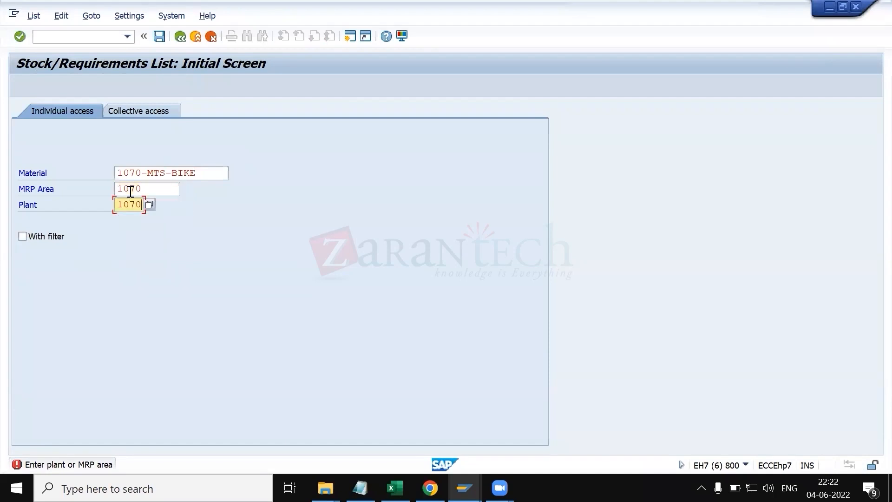
pyautogui.press('Return')
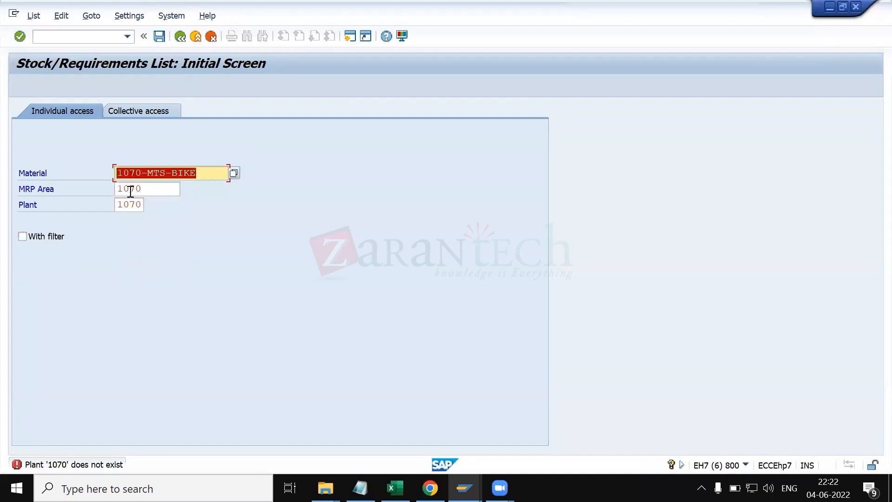
pyautogui.click(156, 194)
pyautogui.press('BackSpace')
pyautogui.press('BackSpace')
pyautogui.press('BackSpace')
pyautogui.press('BackSpace')
pyautogui.press('Return')
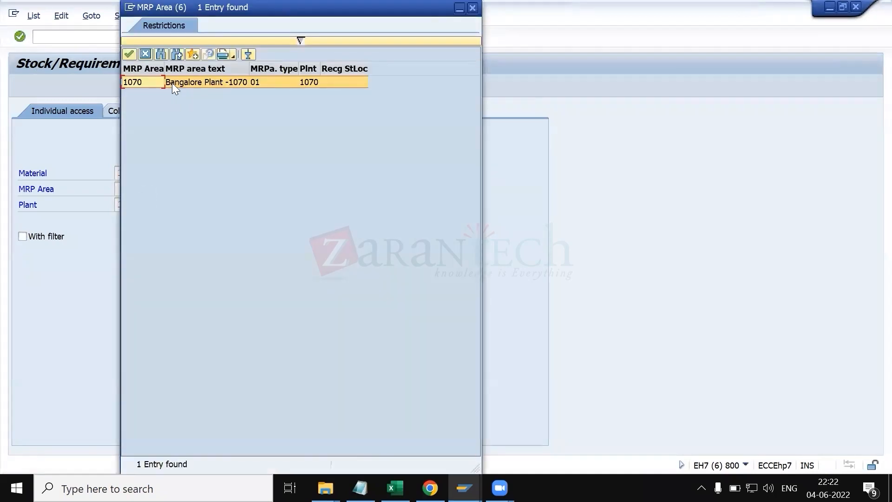
pyautogui.doubleClick(172, 83)
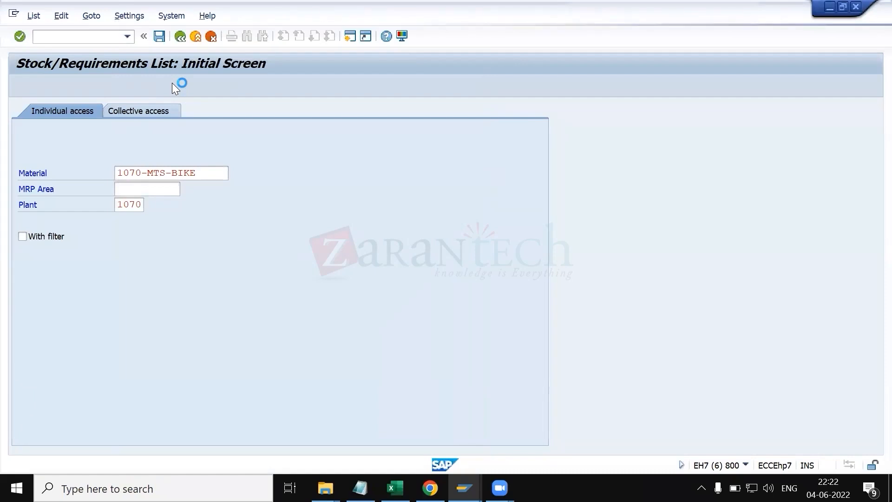
# Step: Run the stock/requirements list again, choosing plant 1070 from the plant search help
pyautogui.press('Return')
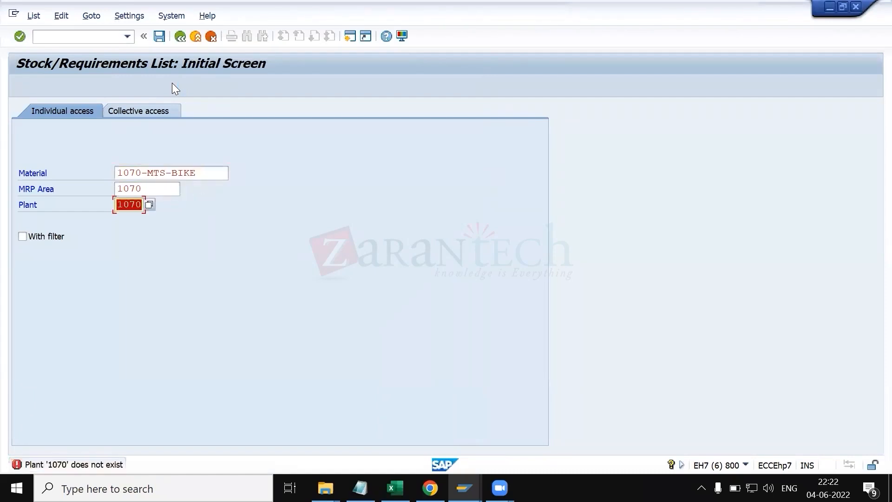
pyautogui.press('BackSpace')
pyautogui.press('F4')
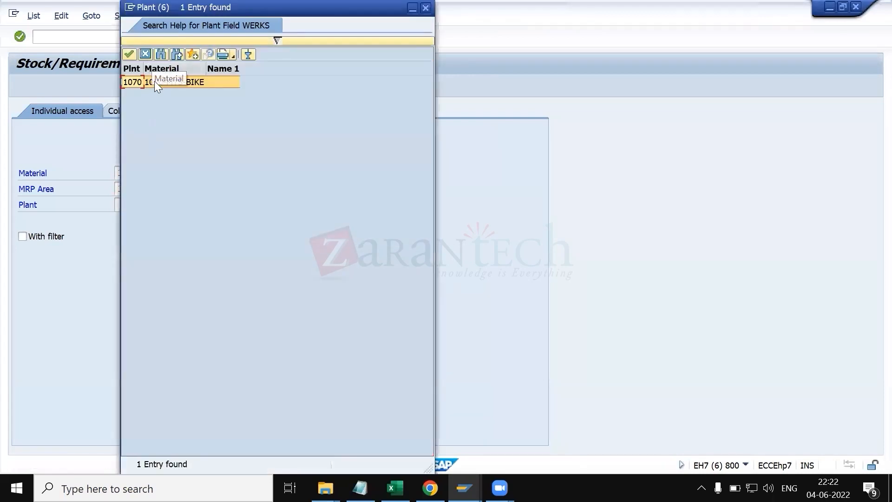
pyautogui.doubleClick(154, 82)
pyautogui.press('Return')
pyautogui.hotkey('alt', 'Tab')
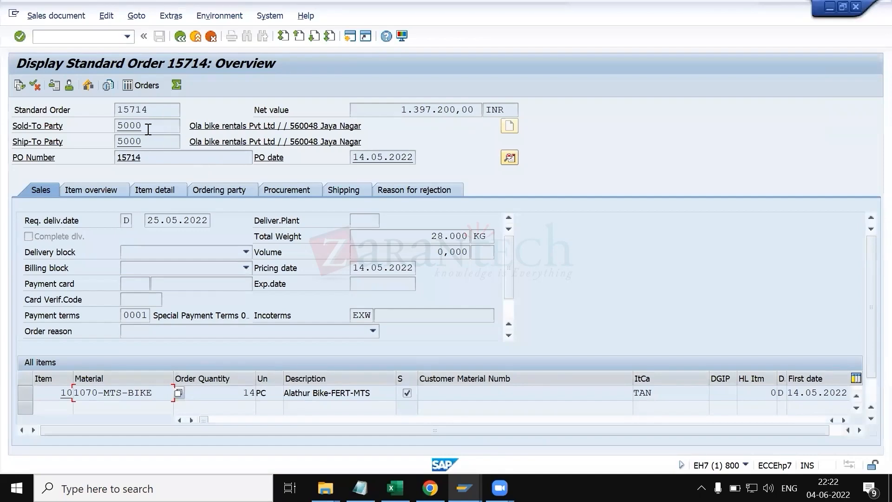
pyautogui.hotkey('alt', 'Tab')
pyautogui.press('Tab')
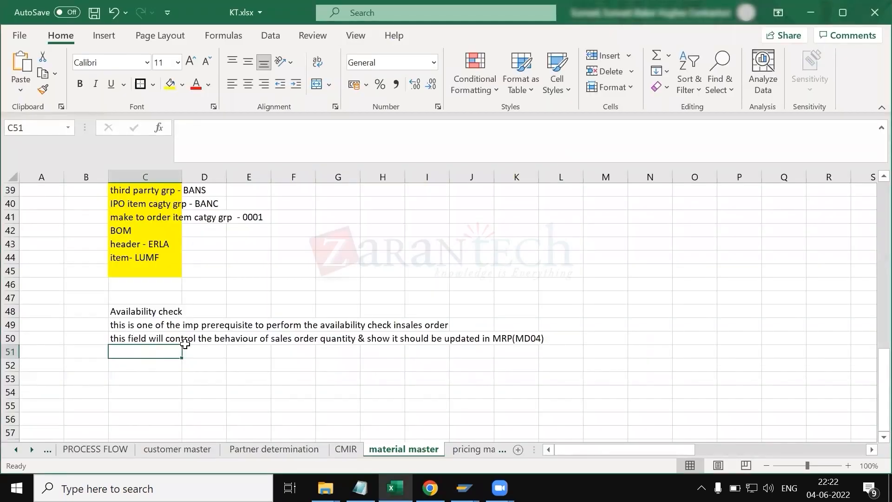
pyautogui.click(150, 314)
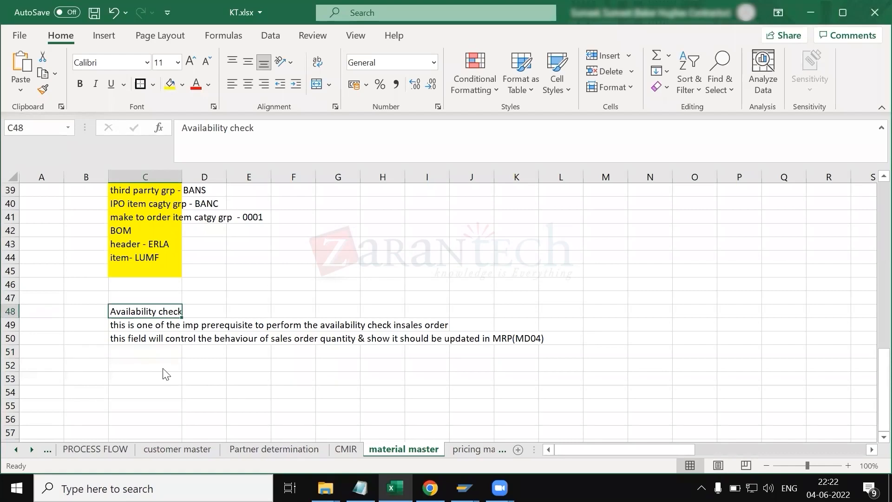
# Step: Open the checking group list for the material's availability check field and review the daily and individual requirement entries
pyautogui.hotkey('alt', 'Tab')
pyautogui.press('Tab')
pyautogui.press('Tab')
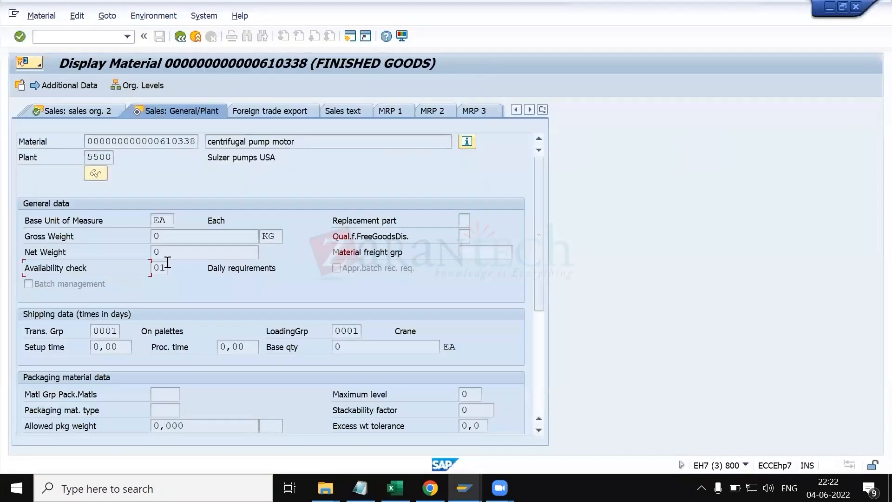
pyautogui.click(165, 268)
pyautogui.click(174, 268)
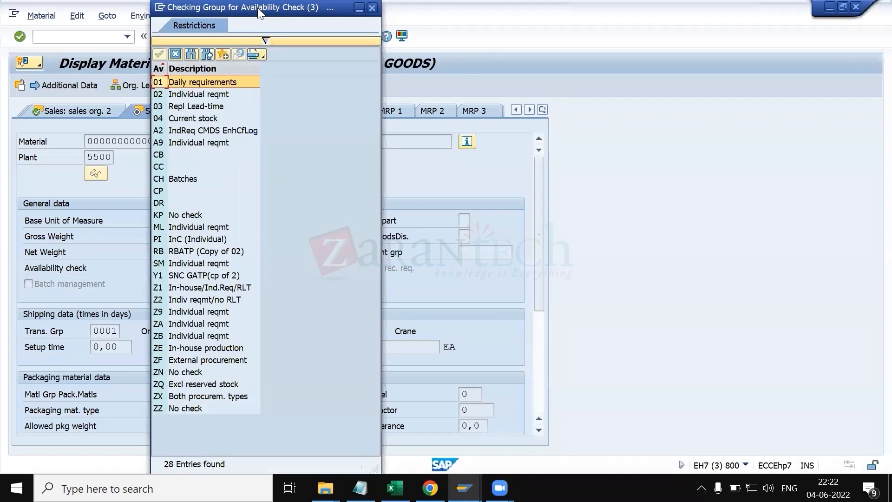
pyautogui.moveTo(259, 12); pyautogui.dragTo(488, 12)
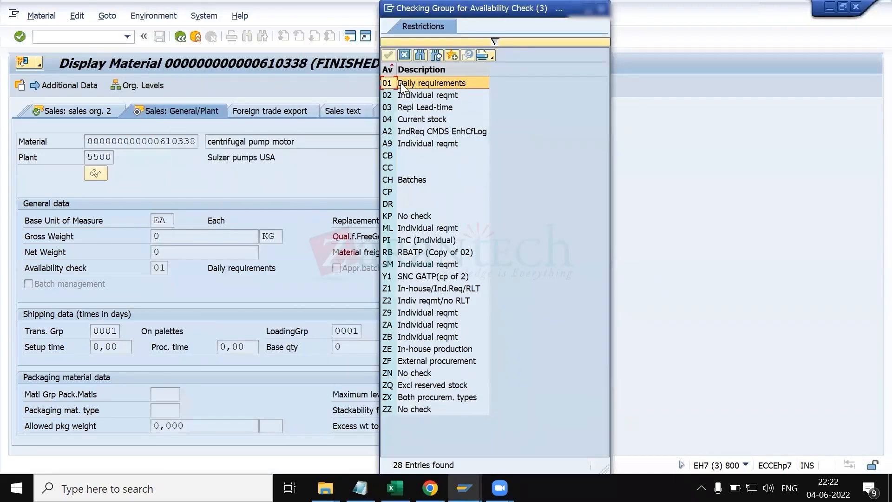
pyautogui.click(411, 97)
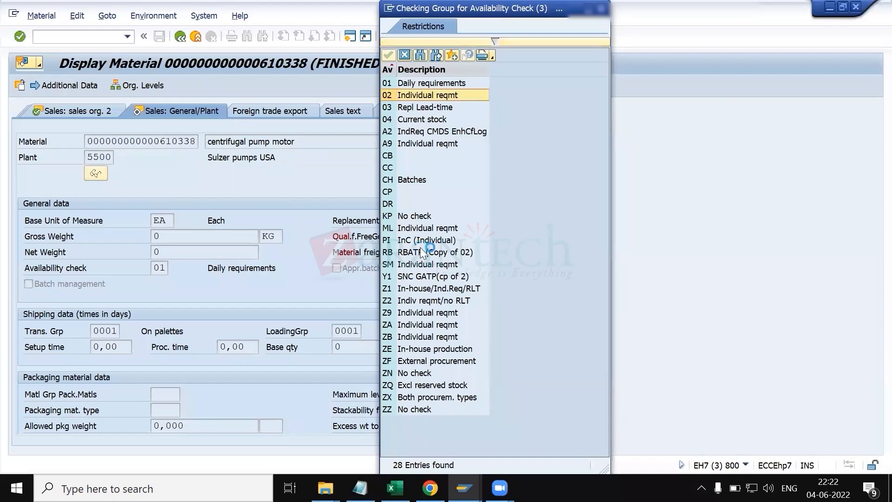
pyautogui.press('Escape')
# Step: Enter '01 - daily requirement' in cell C52
pyautogui.hotkey('alt', 'Tab')
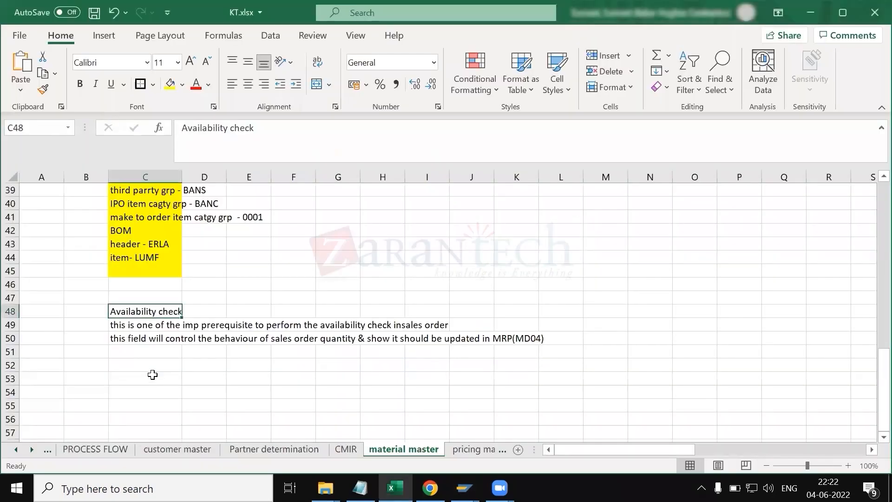
pyautogui.click(159, 377)
pyautogui.click(140, 368)
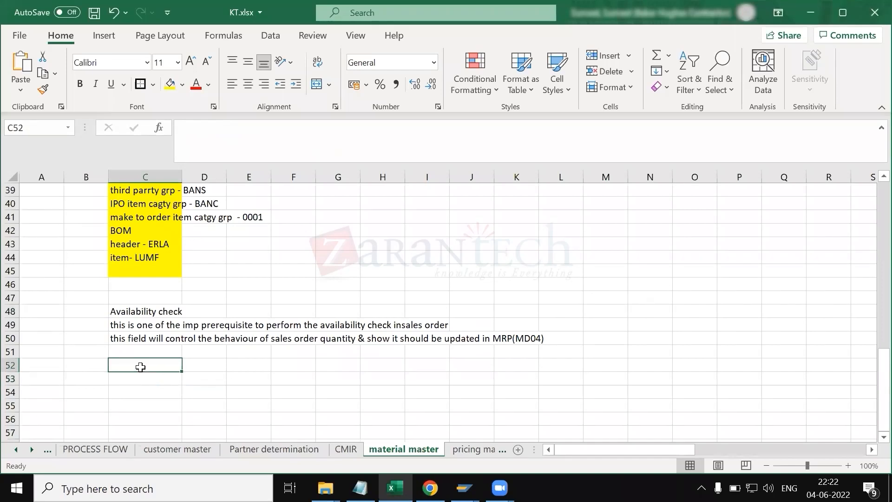
pyautogui.write('01 - dail')
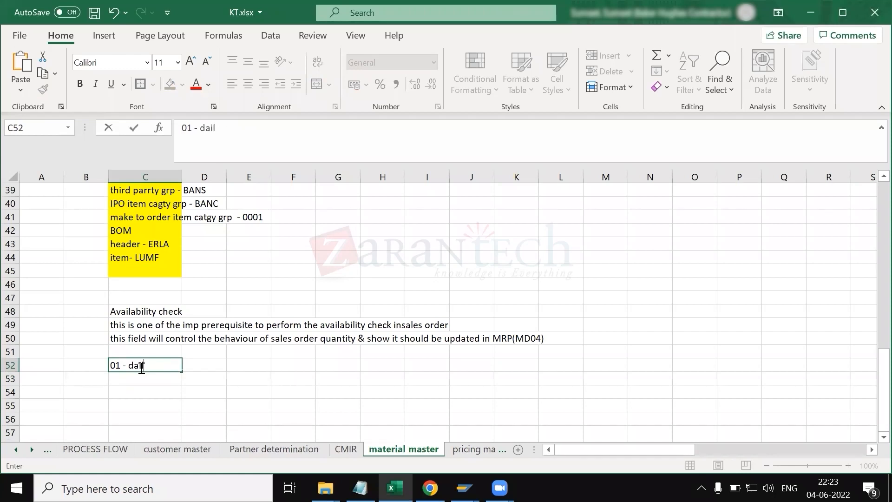
pyautogui.write('y requirement')
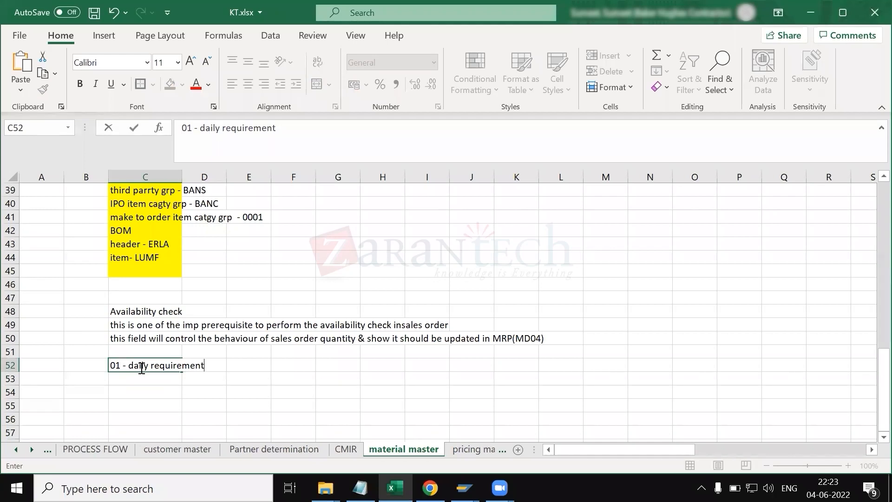
pyautogui.press('Return')
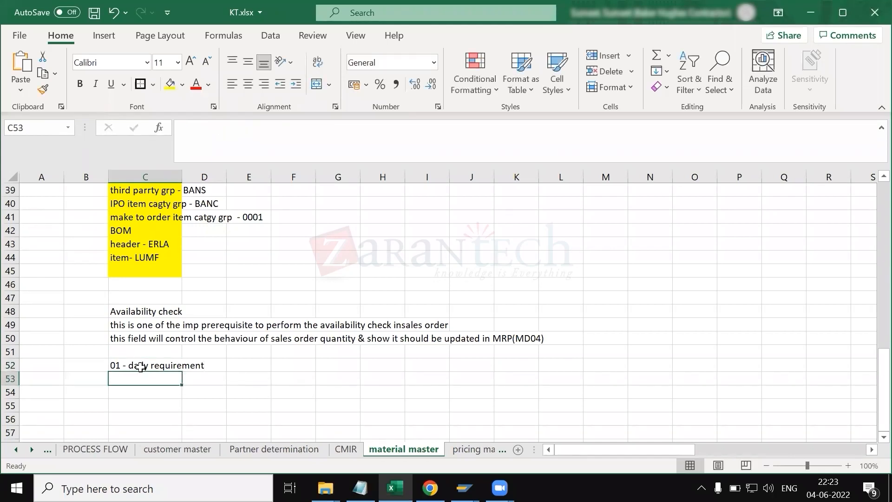
# Step: Enter the note 'system will accumulate the sales order qty on that particular date and update in single line in md04' in cell C53
pyautogui.write('i')
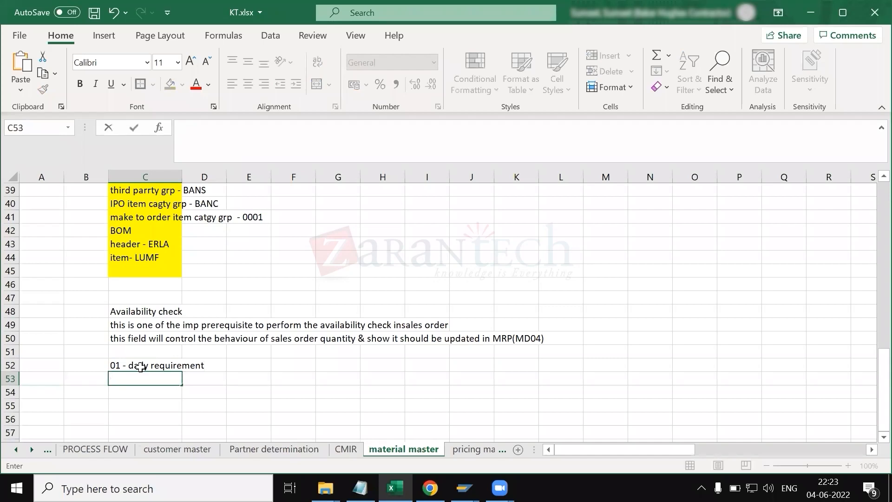
pyautogui.hotkey('alt', 'Tab')
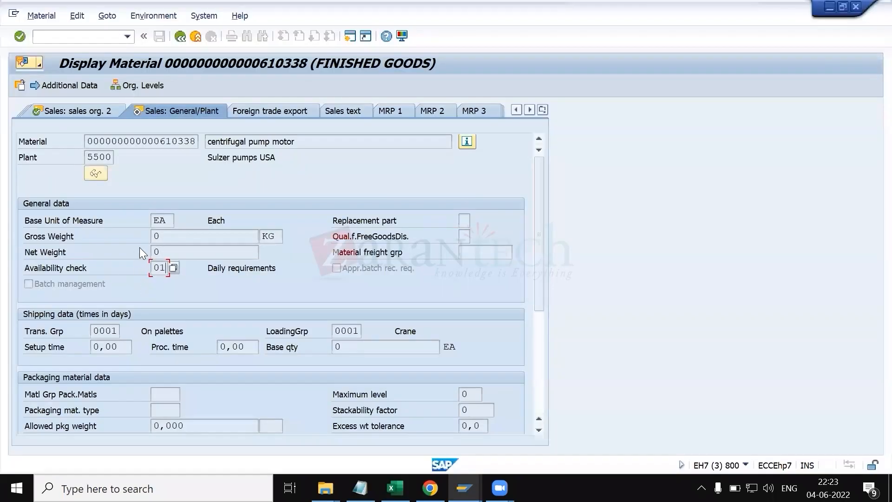
pyautogui.hotkey('alt', 'Tab')
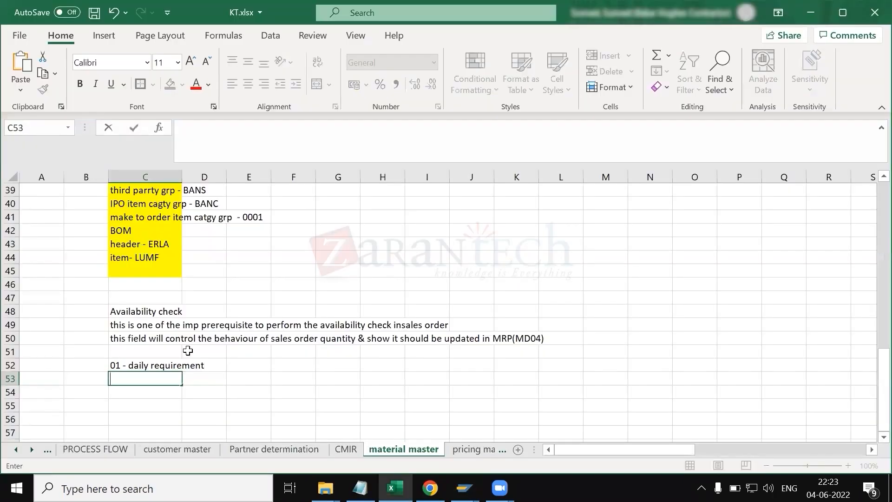
pyautogui.write('system wul')
pyautogui.press('BackSpace')
pyautogui.press('BackSpace')
pyautogui.write('ill ')
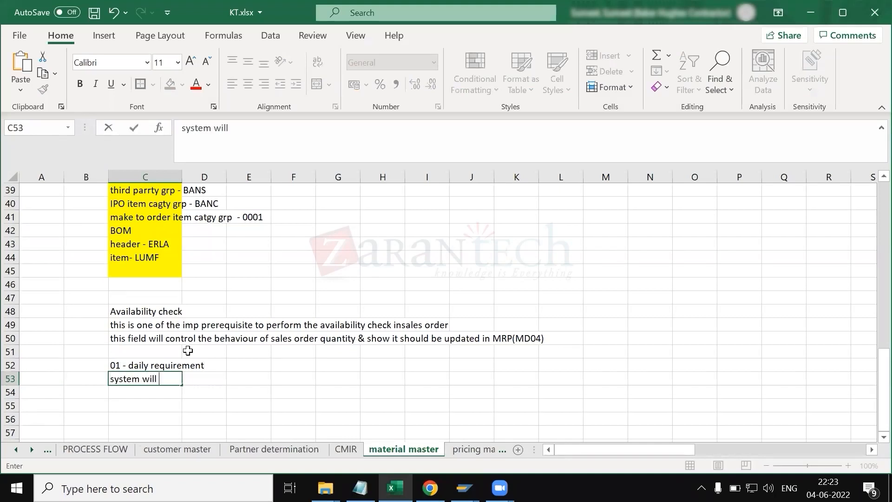
pyautogui.write('accumulate the sale')
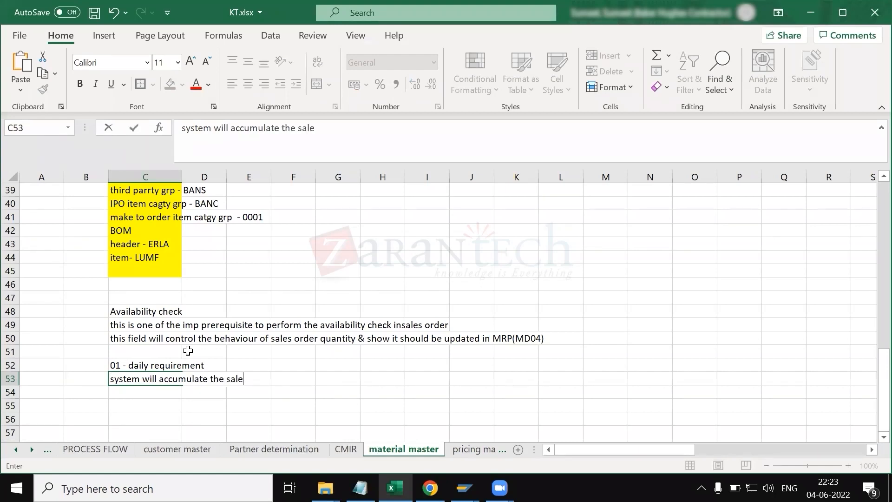
pyautogui.write('s order qty on')
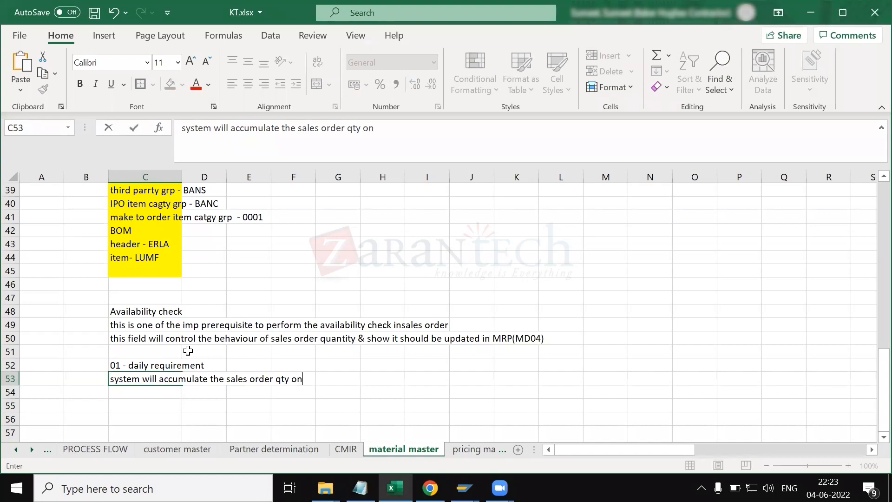
pyautogui.write(' that parti')
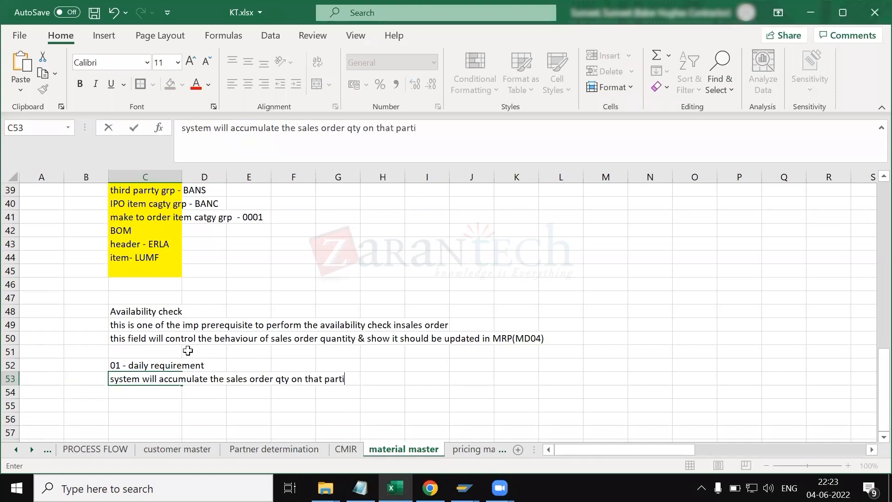
pyautogui.write('cular date and update')
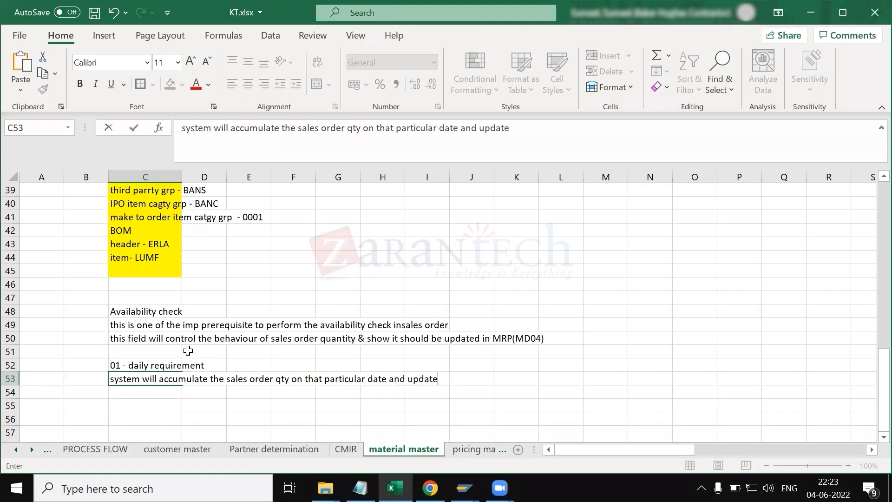
pyautogui.write(' in single line in md04')
pyautogui.hotkey('ctrl', 'Return')
pyautogui.press('Return')
# Step: Enter '02 - individual requirement' in cell C55
pyautogui.click(135, 409)
pyautogui.scroll(-2, 185, 399)
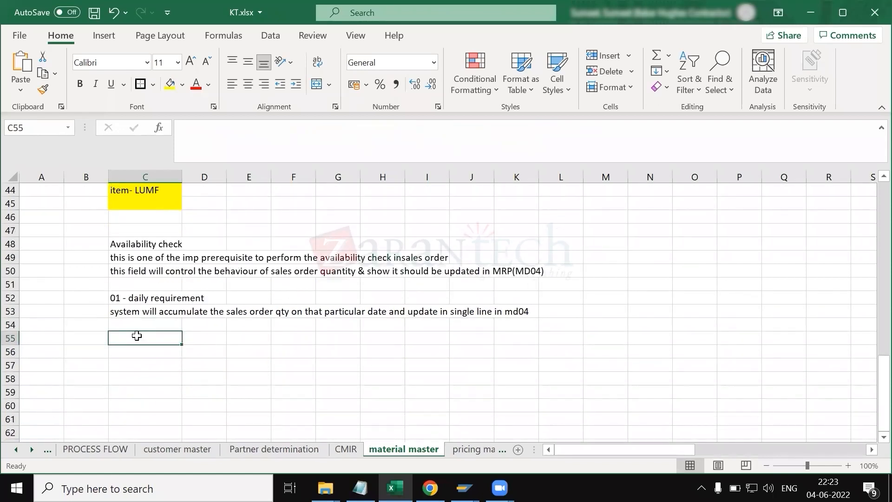
pyautogui.write('02')
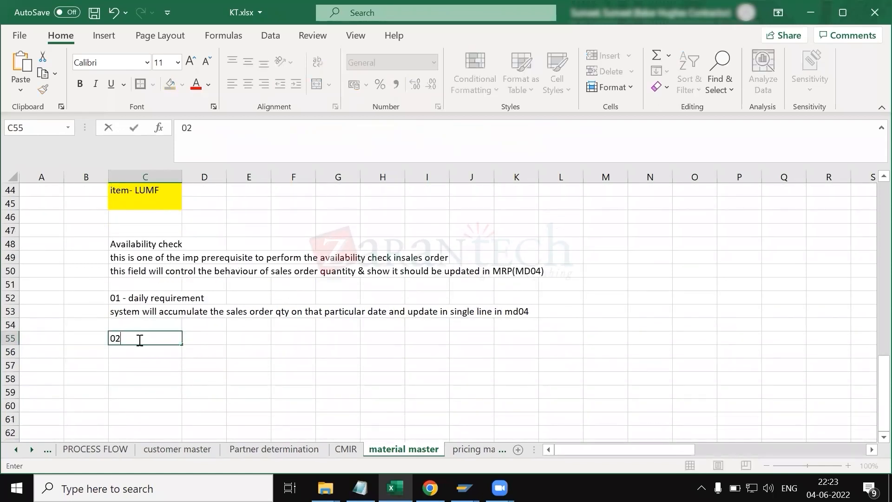
pyautogui.write(' - fam')
pyautogui.press('BackSpace')
pyautogui.press('BackSpace')
pyautogui.write('u')
pyautogui.press('BackSpace')
pyautogui.write('indiv')
pyautogui.press('BackSpace')
pyautogui.write('dividual requiremen')
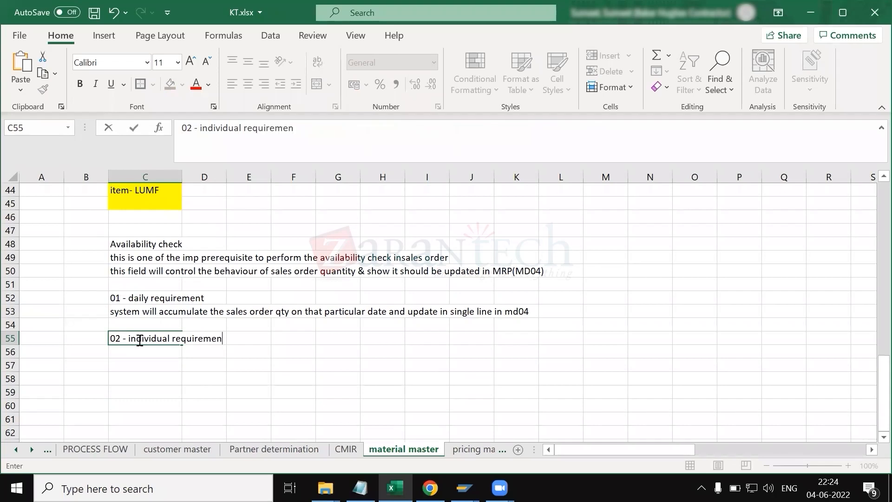
pyautogui.press('BackSpace')
pyautogui.press('BackSpace')
pyautogui.press('BackSpace')
pyautogui.press('BackSpace')
pyautogui.write('ement')
pyautogui.press('Return')
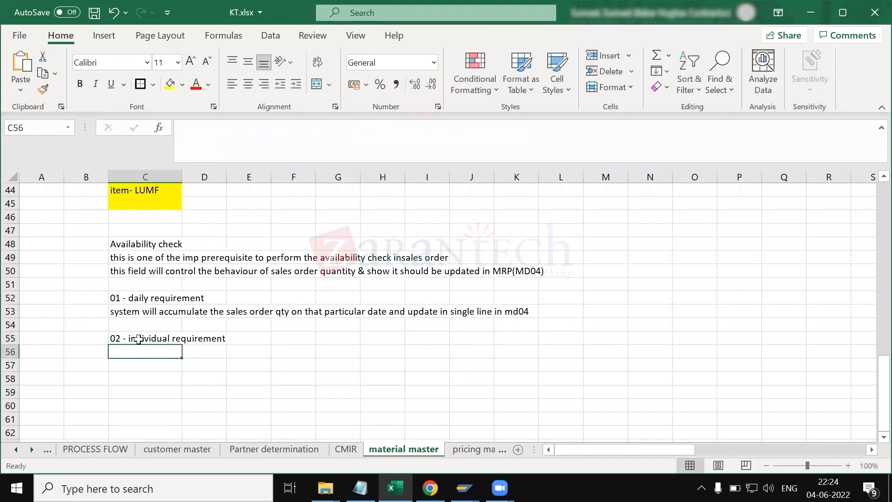
# Step: Enter the note 'system will show each sales order qty in md04' in cell C56
pyautogui.write('sys')
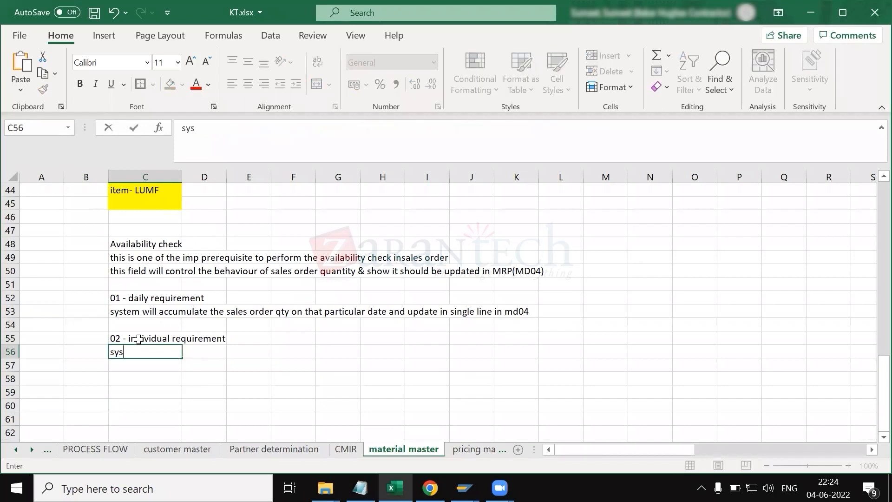
pyautogui.write('tem will show the')
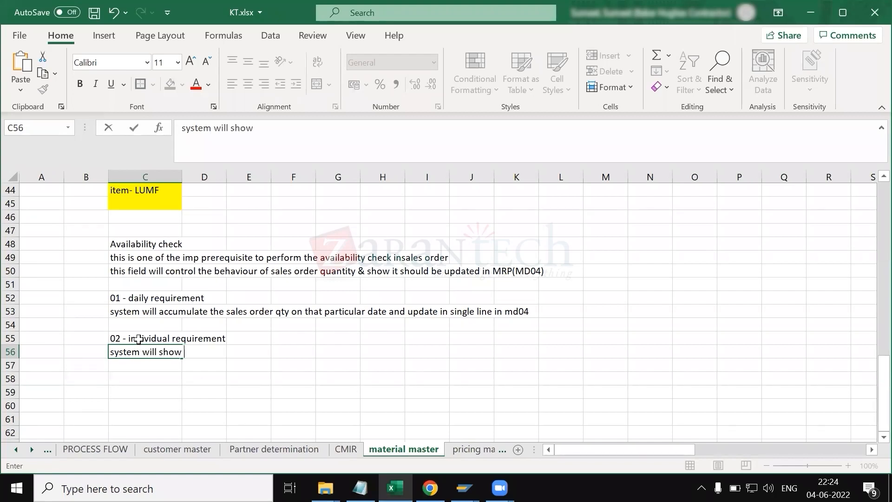
pyautogui.press('BackSpace')
pyautogui.press('BackSpace')
pyautogui.press('BackSpace')
pyautogui.press('BackSpace')
pyautogui.write('each sales order qty')
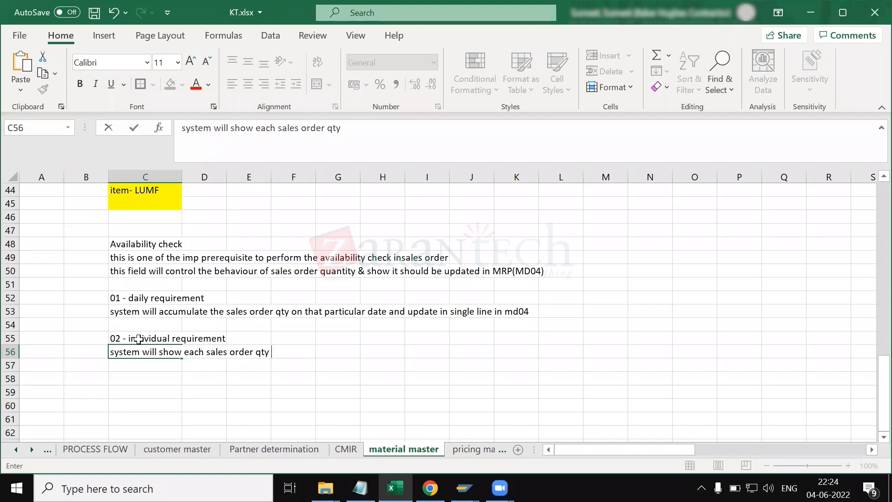
pyautogui.write('in md04')
pyautogui.press('Return')
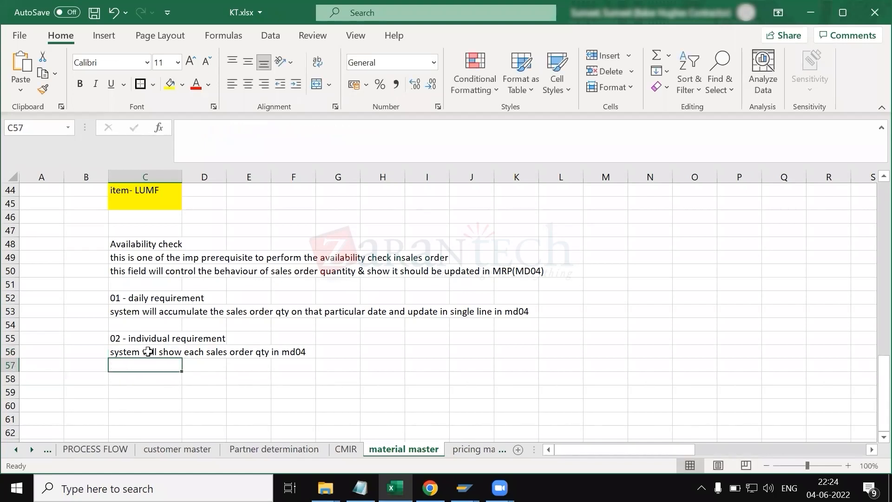
# Step: Compare the availability check notes in the sheet with the material's availability check field
pyautogui.click(148, 352)
pyautogui.click(134, 312)
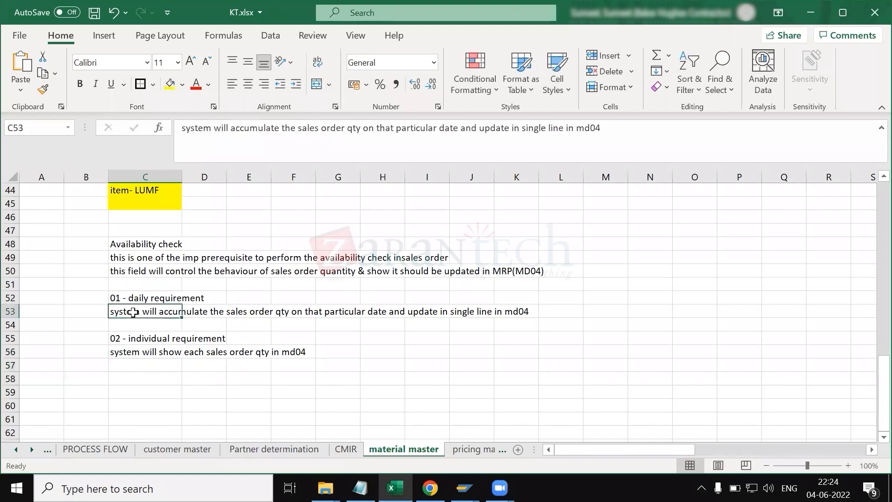
pyautogui.hotkey('alt', 'Tab')
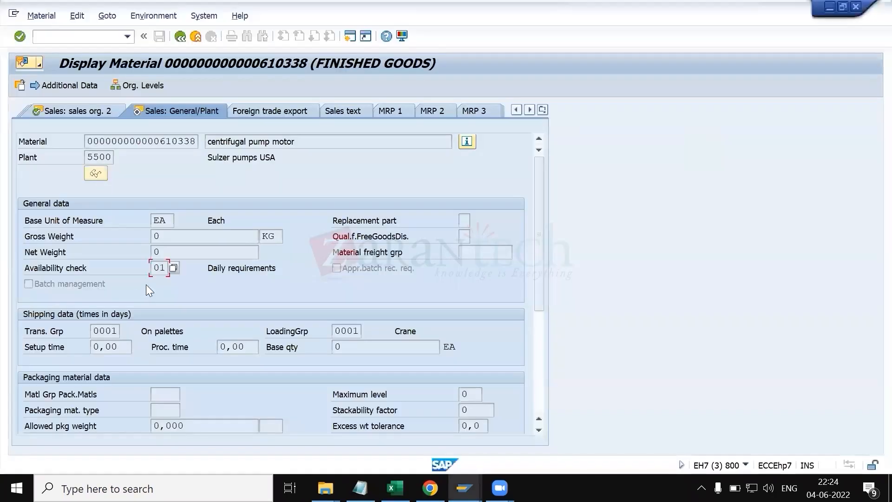
pyautogui.hotkey('alt', 'Tab')
pyautogui.click(133, 299)
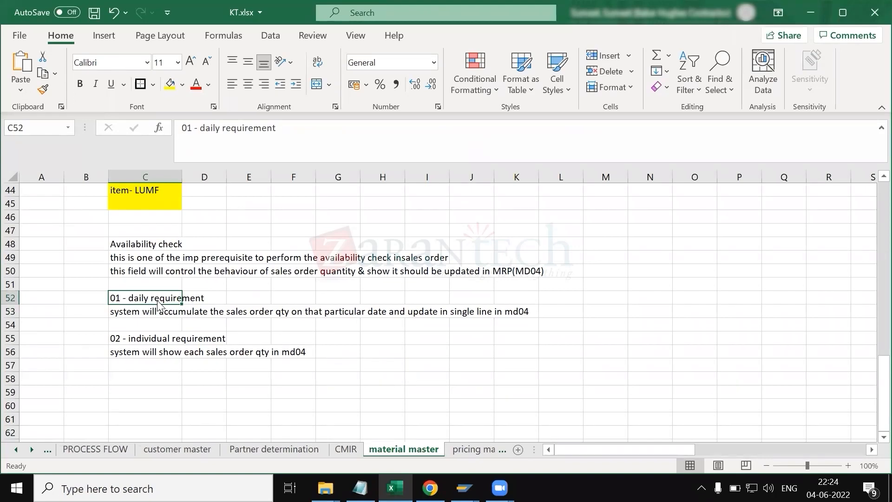
pyautogui.hotkey('alt', 'Tab')
pyautogui.click(145, 138)
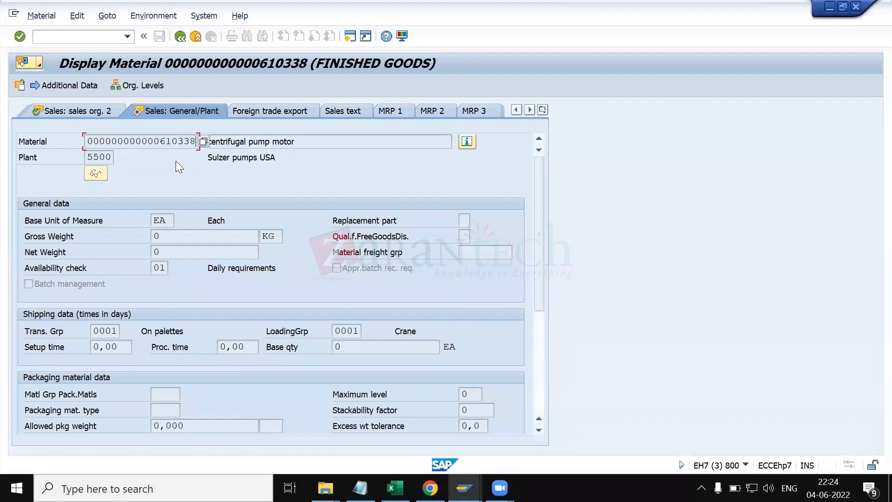
pyautogui.hotkey('alt', 'Tab')
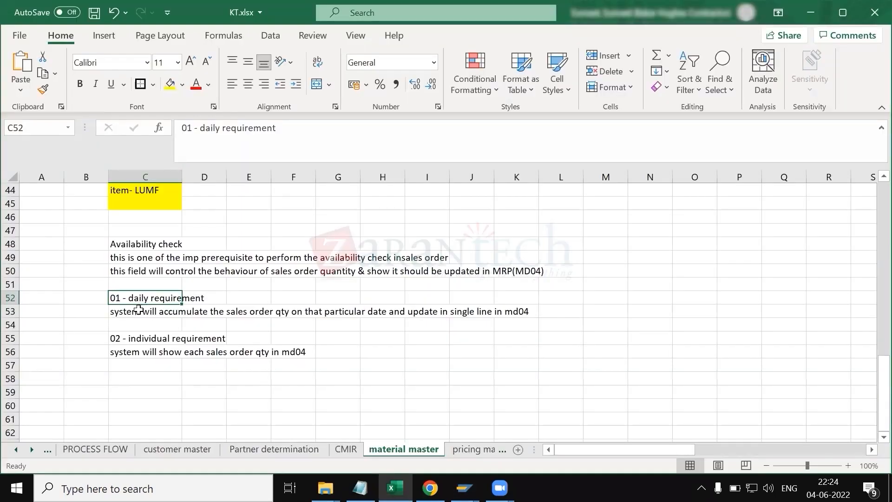
pyautogui.click(138, 311)
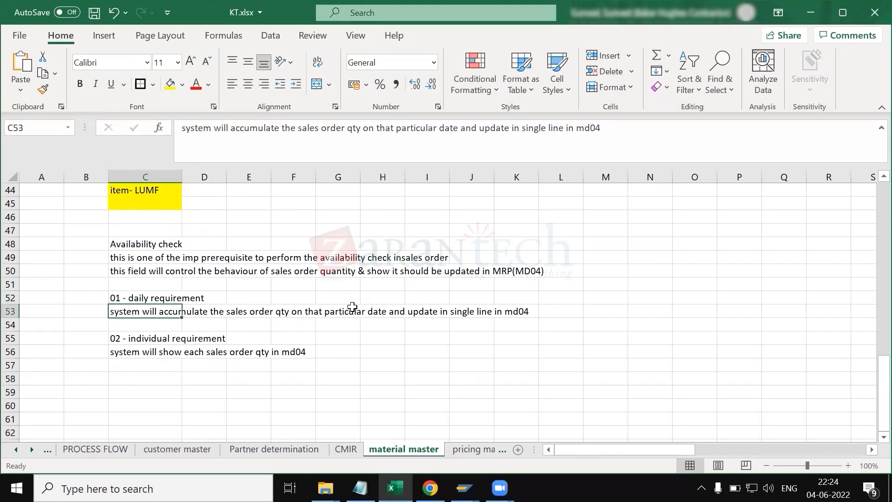
# Step: Copy the material number 610338 from the SAP material display and paste it into cell M56
pyautogui.click(618, 312)
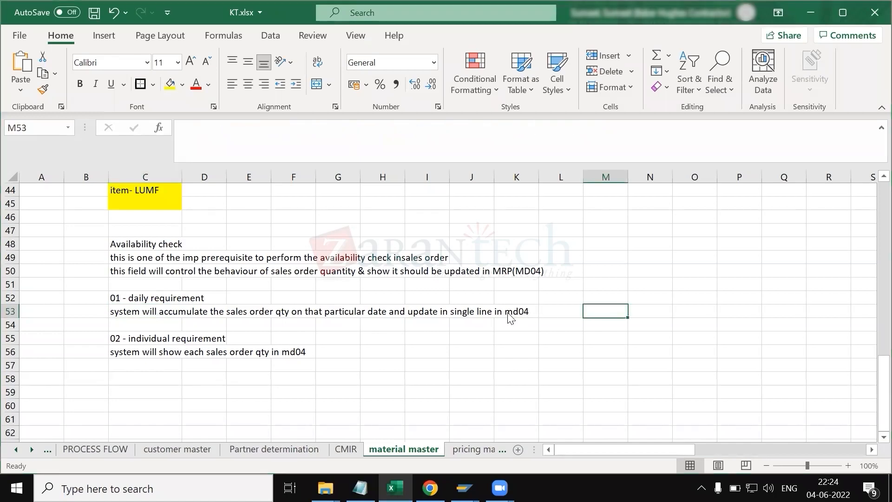
pyautogui.hotkey('alt', 'Tab')
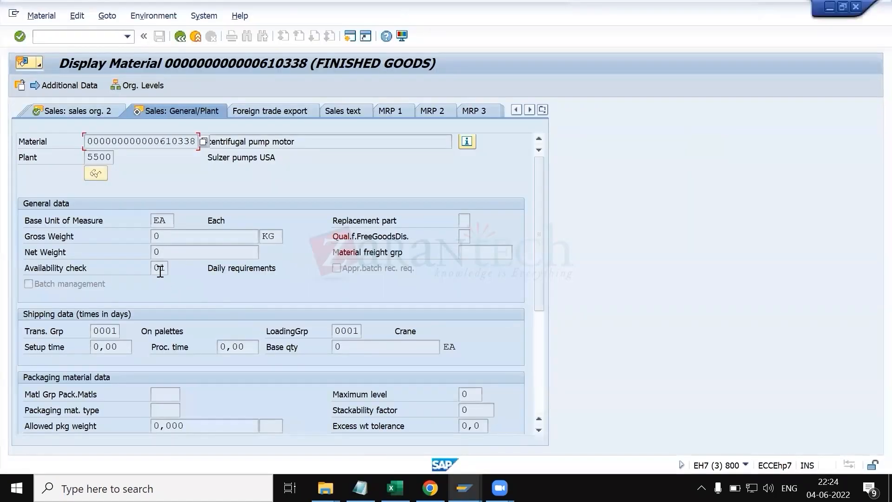
pyautogui.hotkey('alt', 'Tab')
pyautogui.click(117, 336)
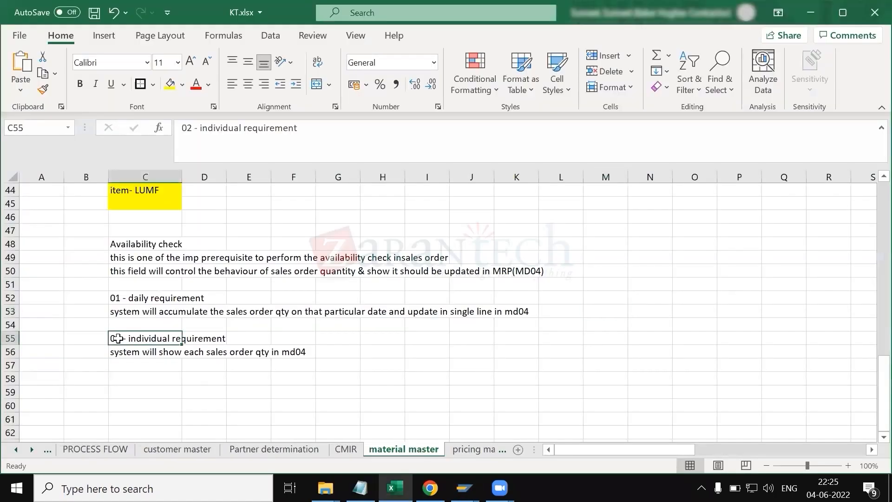
pyautogui.click(227, 127)
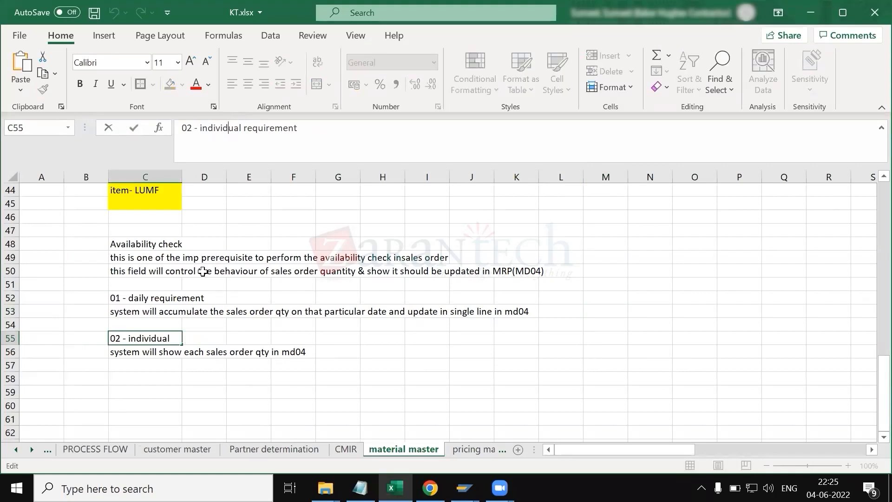
pyautogui.click(365, 352)
pyautogui.hotkey('alt', 'Tab')
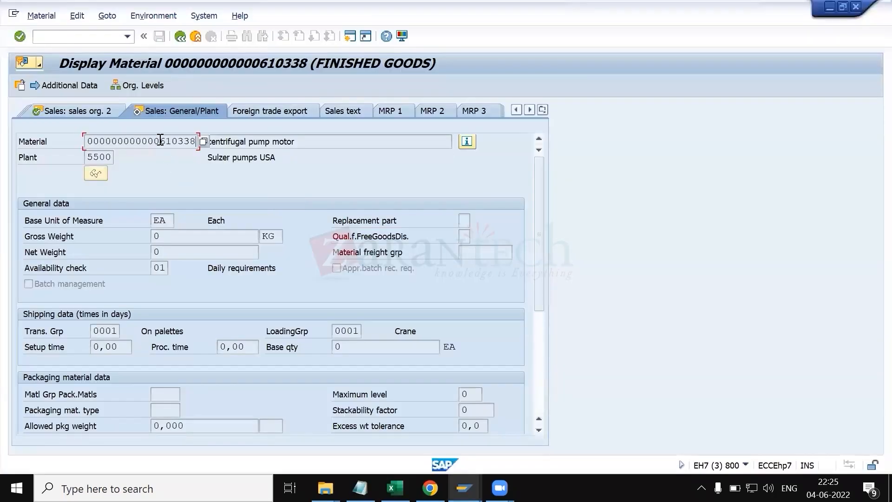
pyautogui.hotkey('alt', 'Tab')
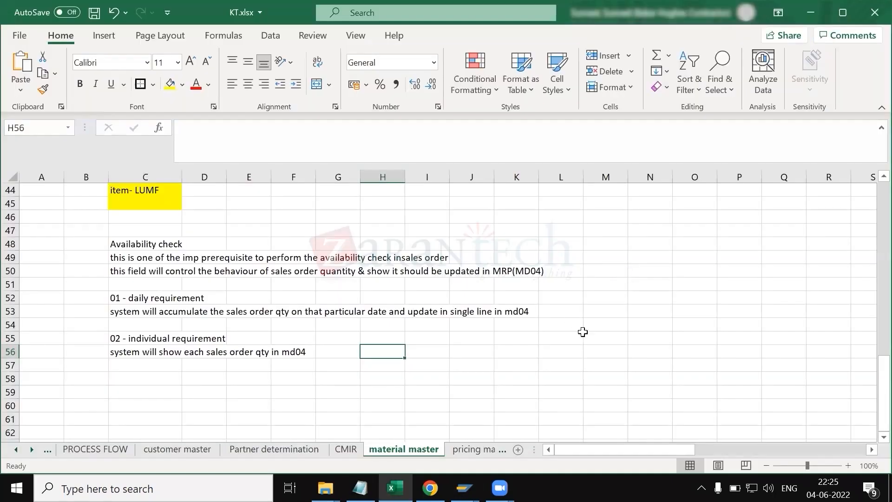
pyautogui.click(596, 349)
pyautogui.hotkey('ctrl', 'v')
# Step: Enter '10 sales order on 06.06.2022' in cell N56 beside the material number
pyautogui.click(651, 351)
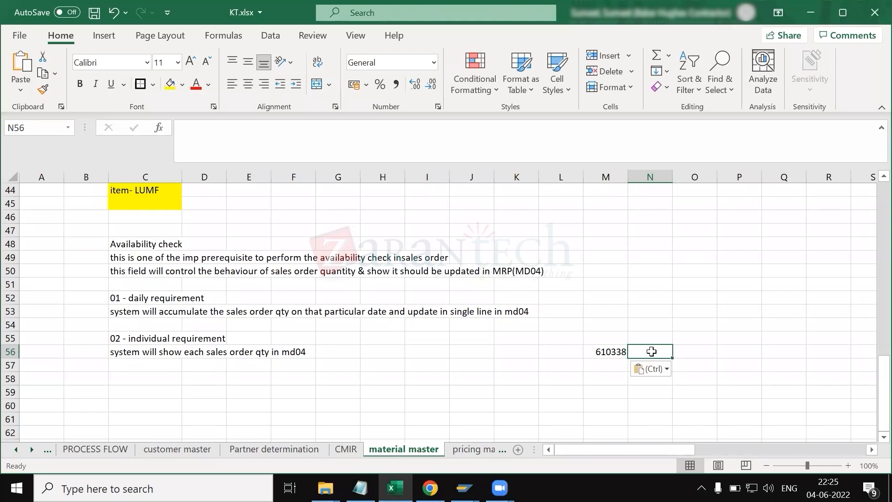
pyautogui.write('10 sales order on 06.0')
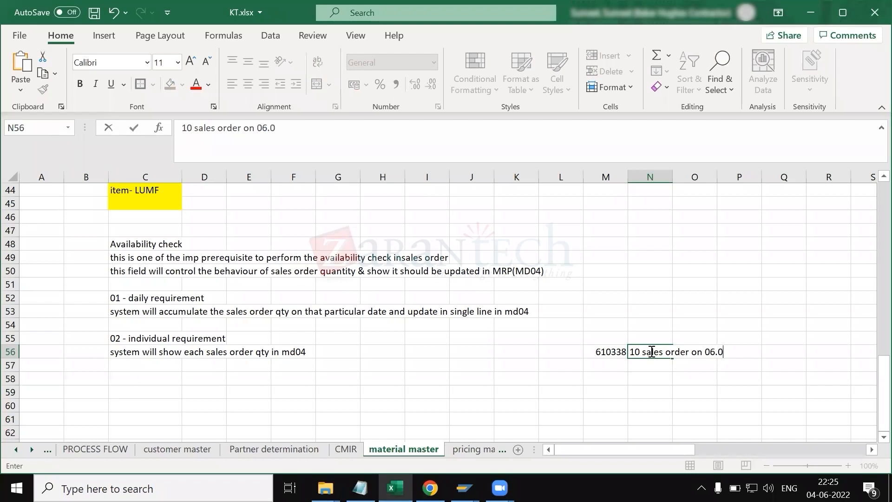
pyautogui.press('BackSpace')
pyautogui.write('06.2022')
pyautogui.press('Return')
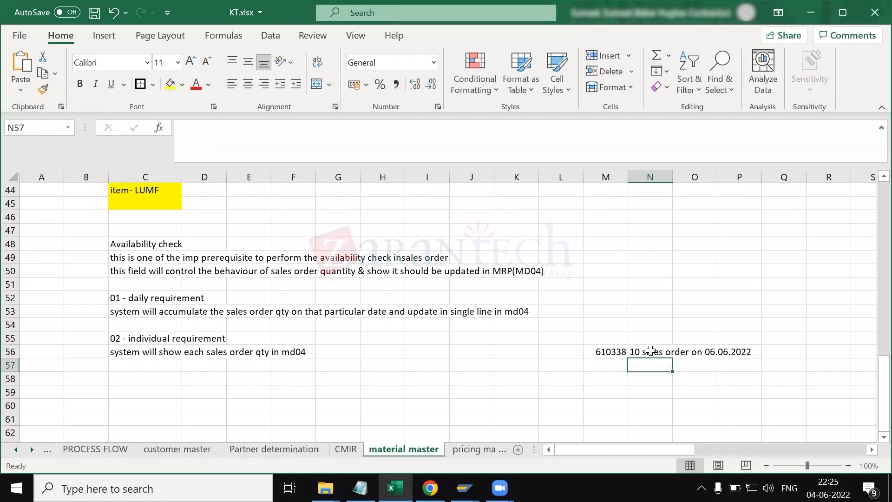
# Step: List 'sales order 1', 'sales order2' and 'sales' in cells M58 to M60
pyautogui.click(606, 379)
pyautogui.write('61')
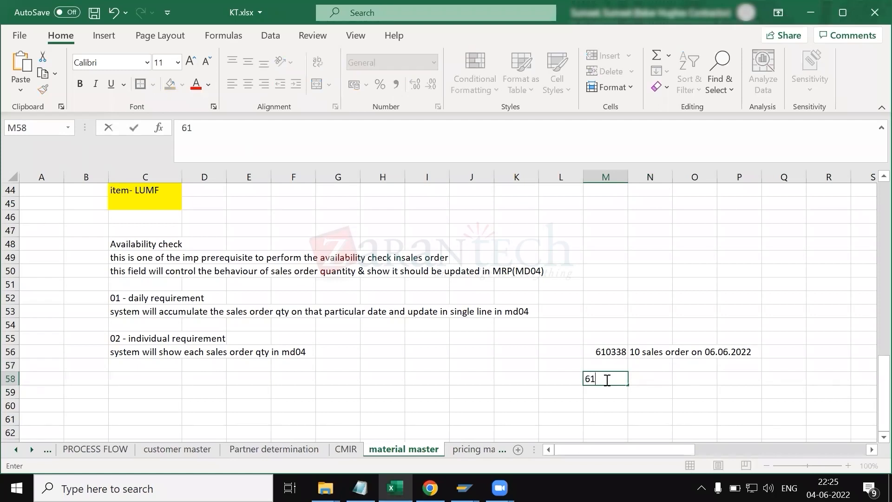
pyautogui.write('0')
pyautogui.press('BackSpace')
pyautogui.press('BackSpace')
pyautogui.press('BackSpace')
pyautogui.write('sales order 1')
pyautogui.press('Return')
pyautogui.write('sales order 2')
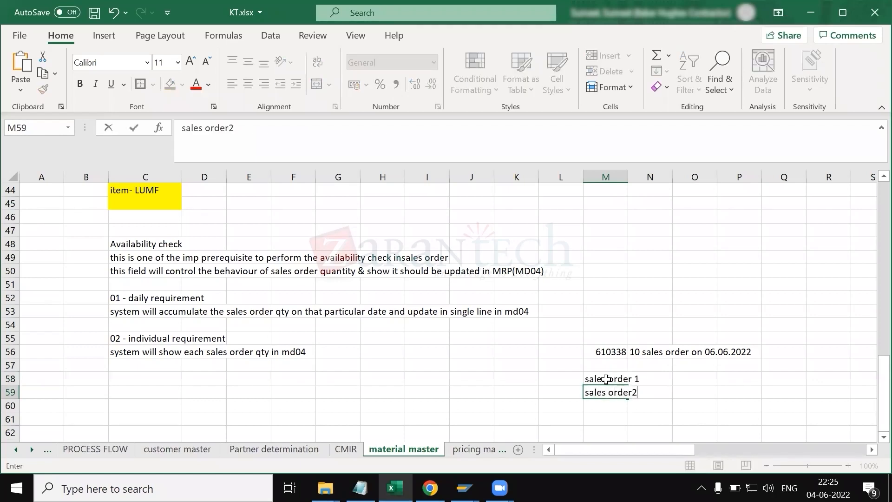
pyautogui.press('Return')
pyautogui.write('sales')
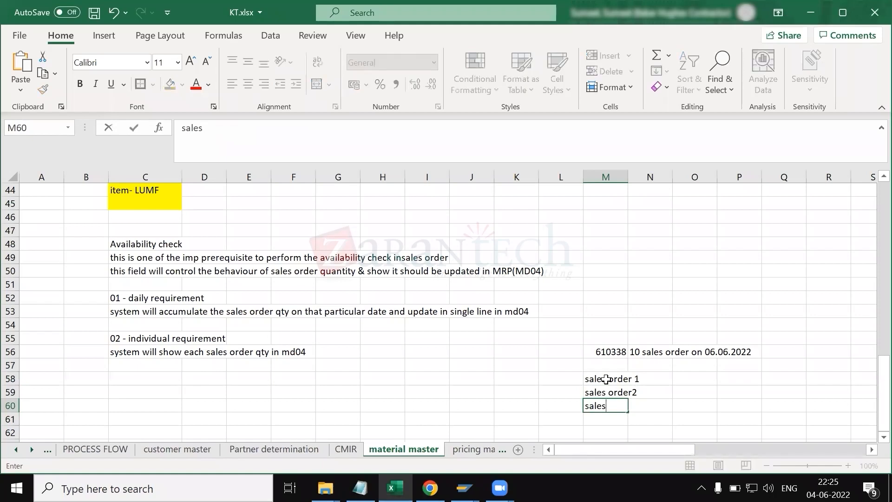
pyautogui.click(251, 410)
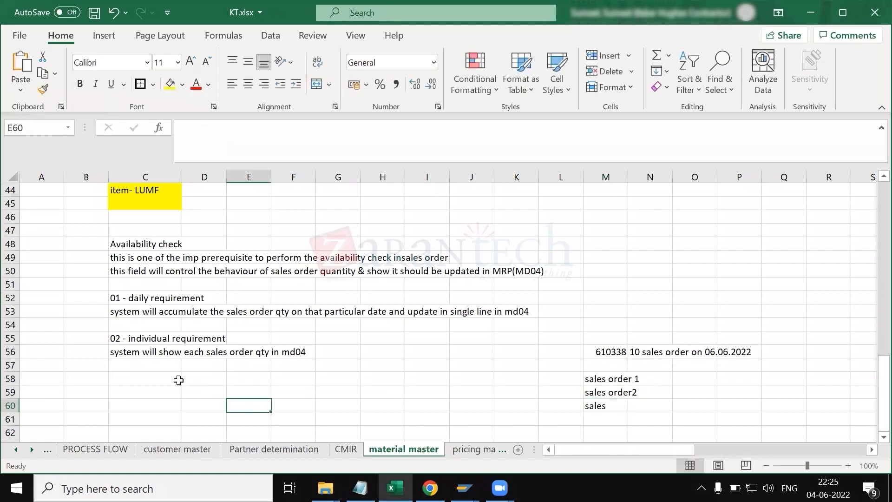
# Step: Enter '610338 - 10 sales order' in cell M52 next to the daily requirement note
pyautogui.click(148, 354)
pyautogui.moveTo(604, 379); pyautogui.dragTo(609, 421)
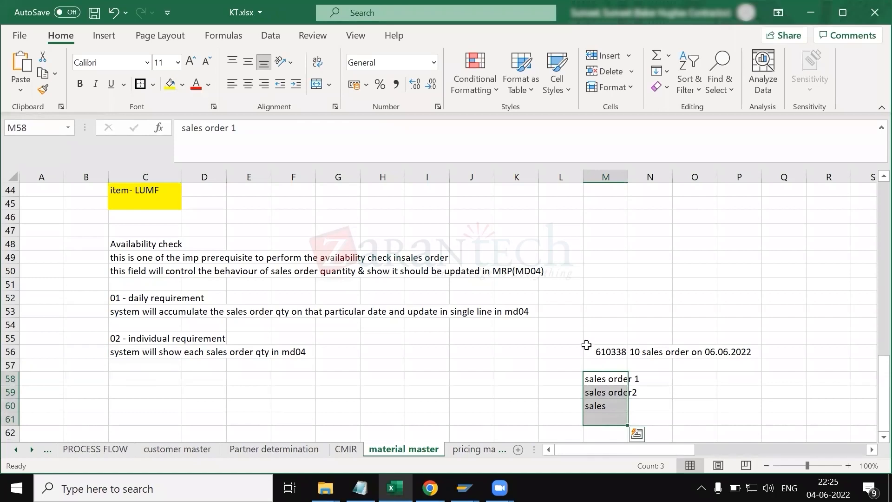
pyautogui.click(609, 299)
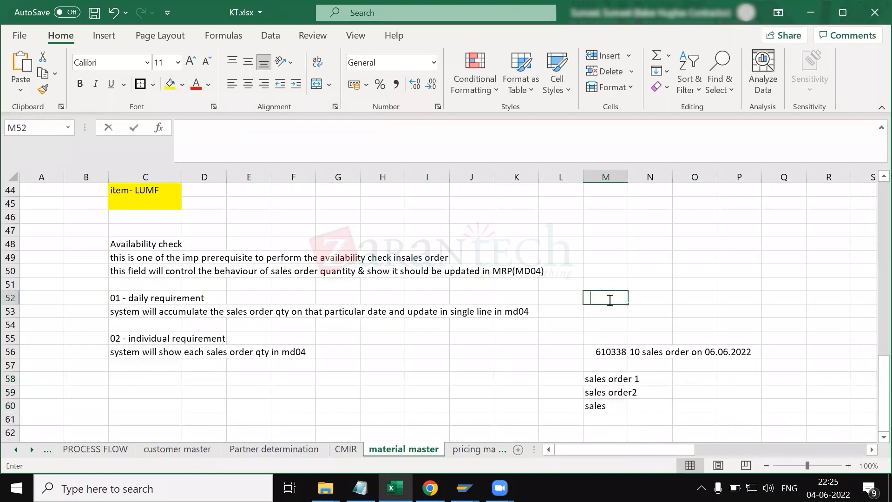
pyautogui.write('610338 -')
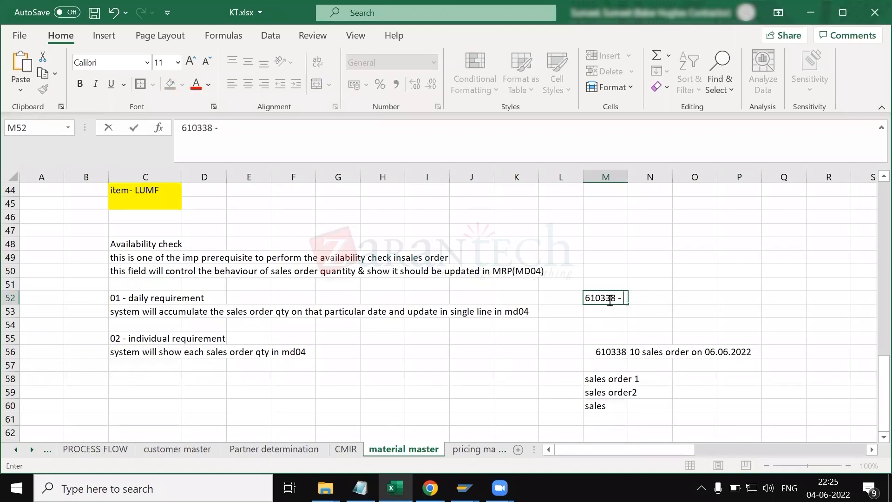
pyautogui.write('10 sales order')
pyautogui.press('Return')
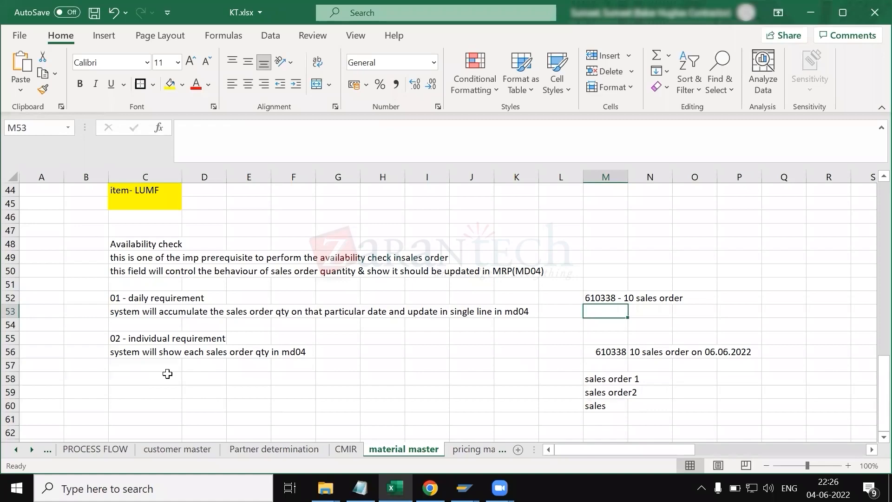
# Step: Inspect the Batch management field in the SAP material's Sales: General/Plant view
pyautogui.hotkey('alt', 'Tab')
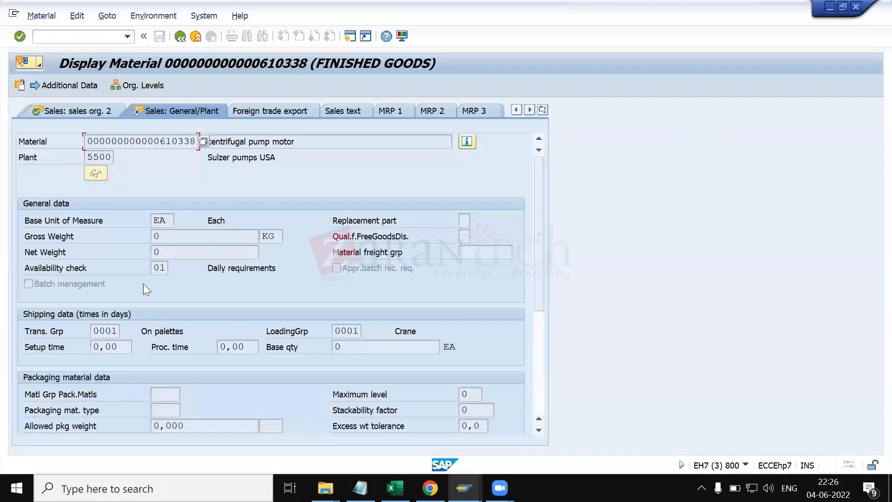
pyautogui.click(91, 287)
pyautogui.hotkey('ctrl', 'y')
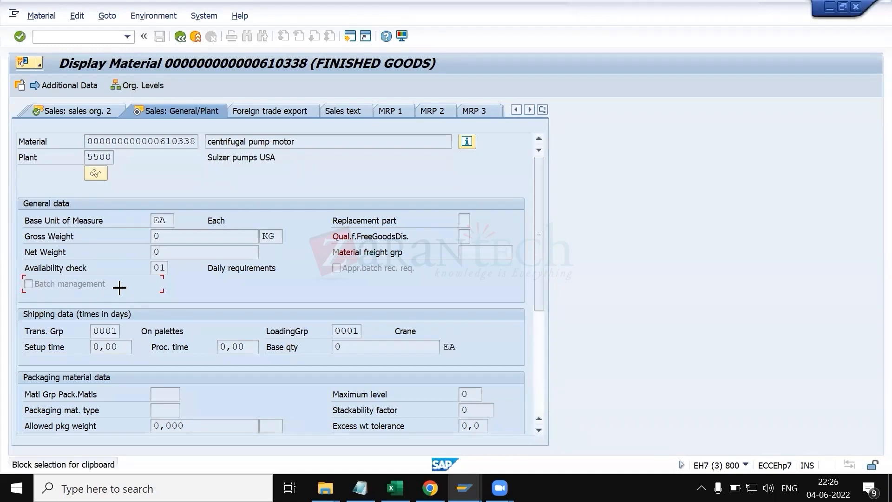
pyautogui.hotkey('alt', 'Tab')
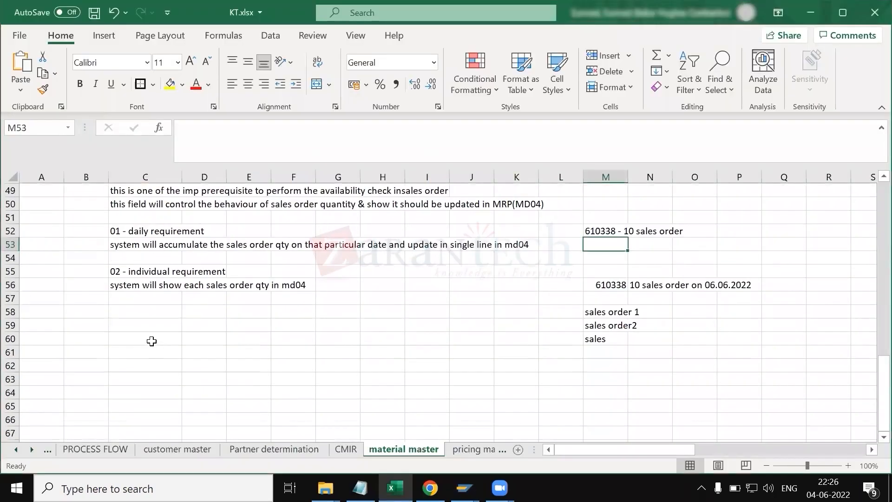
# Step: Enter 'batch management' in cell C60
pyautogui.click(146, 339)
pyautogui.write('batch man')
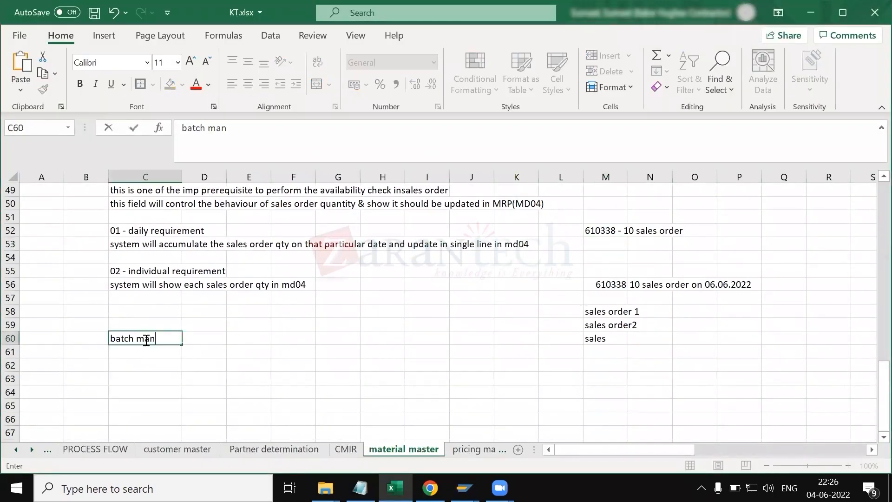
pyautogui.write('agement')
pyautogui.press('Return')
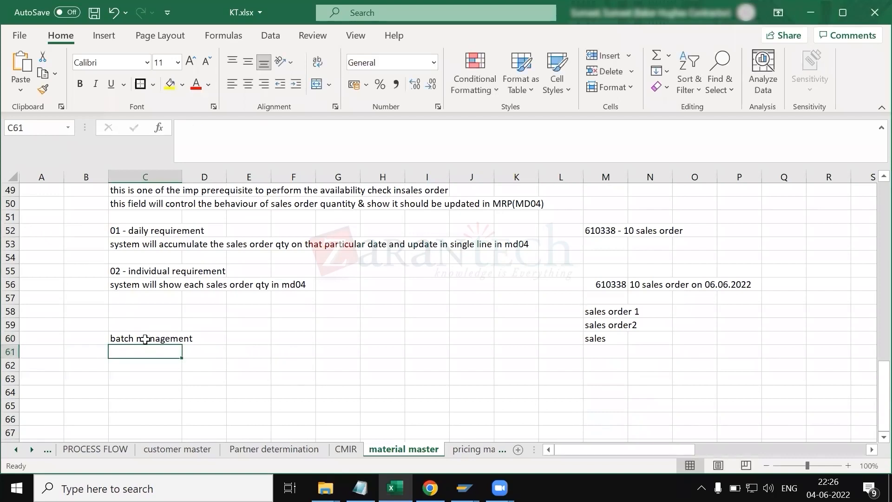
# Step: Enter 'batch is a unique number which system generates for a single lot of manufacturing' in cell C61
pyautogui.write('batch is a n')
pyautogui.press('BackSpace')
pyautogui.write('unique')
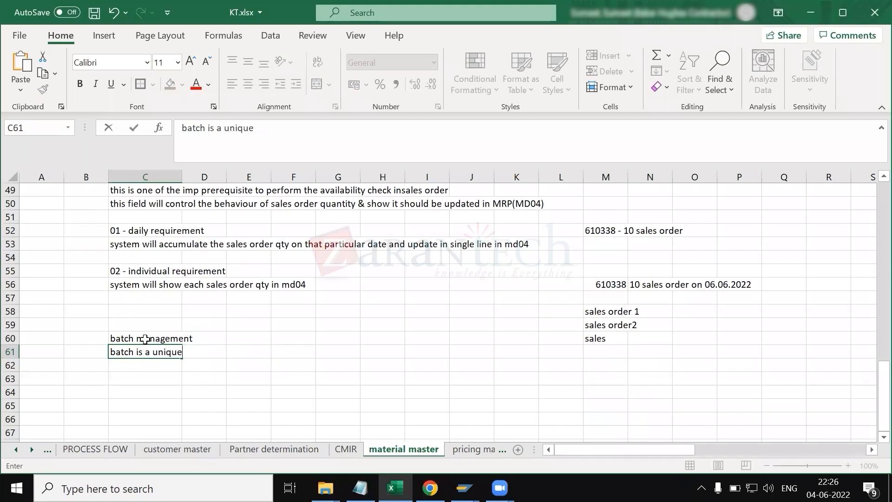
pyautogui.write(' number which system ')
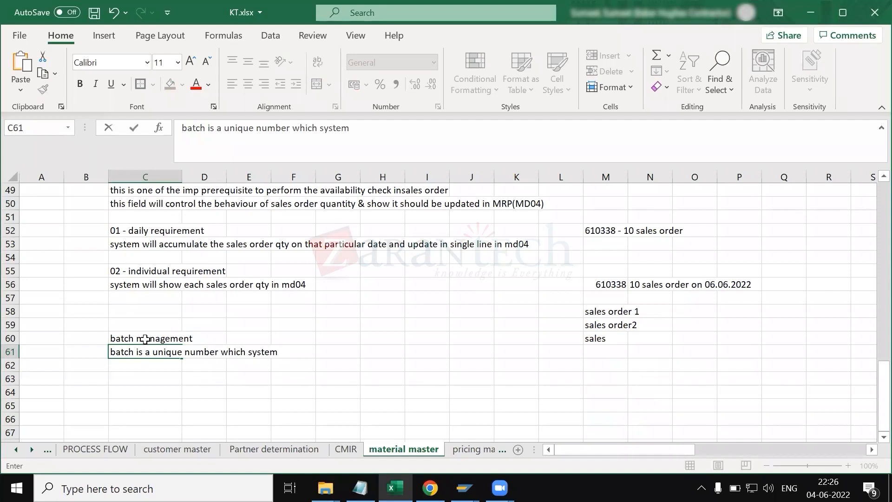
pyautogui.write('generates ')
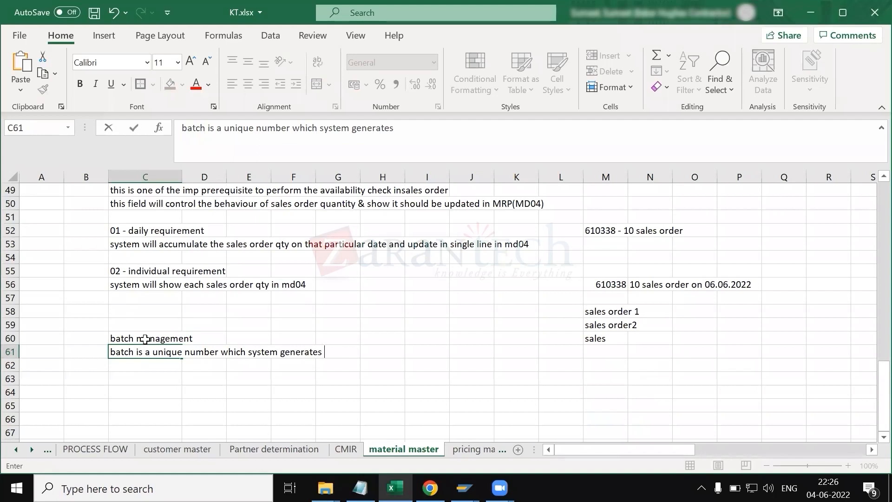
pyautogui.write('for sa')
pyautogui.press('BackSpace')
pyautogui.press('BackSpace')
pyautogui.write('a single ')
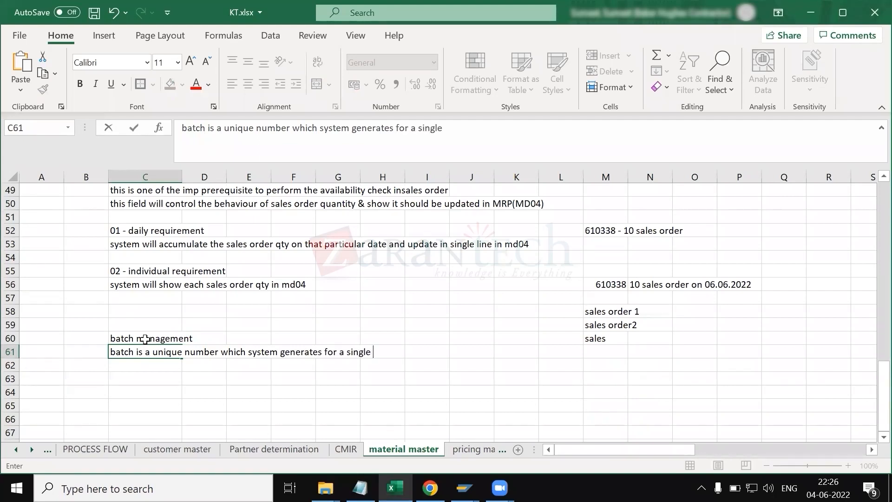
pyautogui.write('lot of manufacturing')
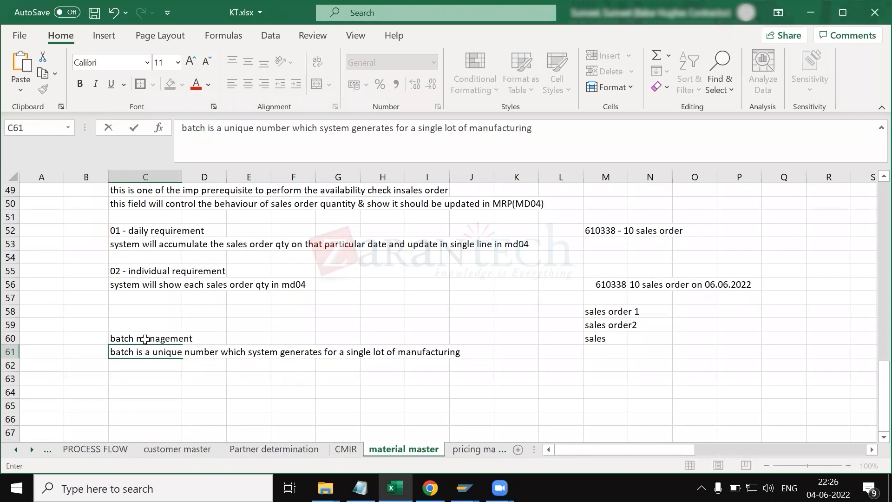
pyautogui.press('Return')
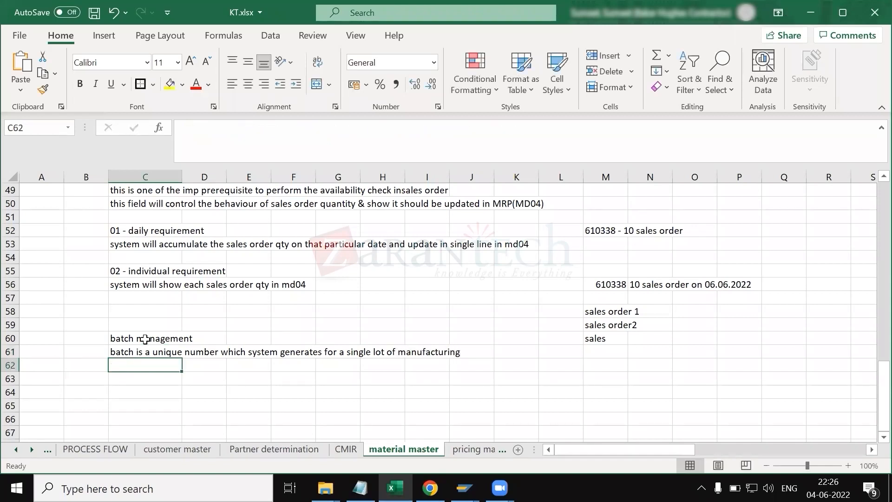
# Step: Highlight the 'batch management' and 'Availability check' headings with yellow fill
pyautogui.click(115, 340)
pyautogui.click(174, 86)
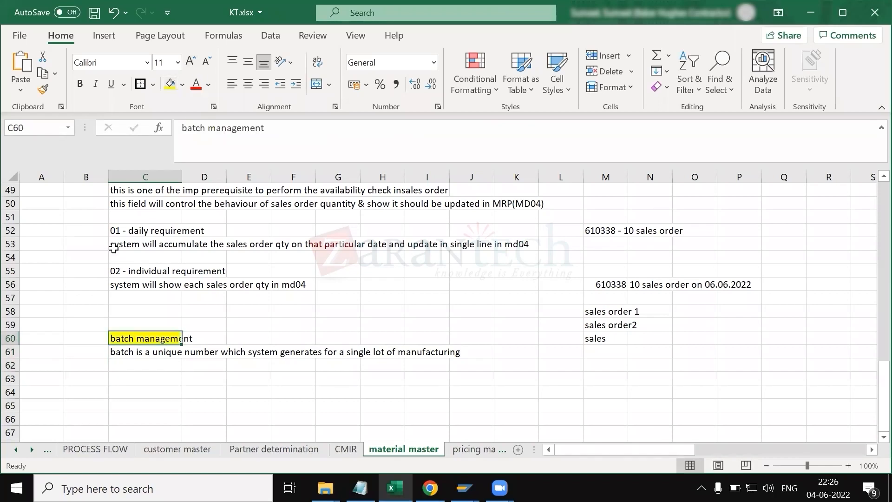
pyautogui.scroll(1, 127, 218)
pyautogui.click(125, 203)
pyautogui.click(170, 84)
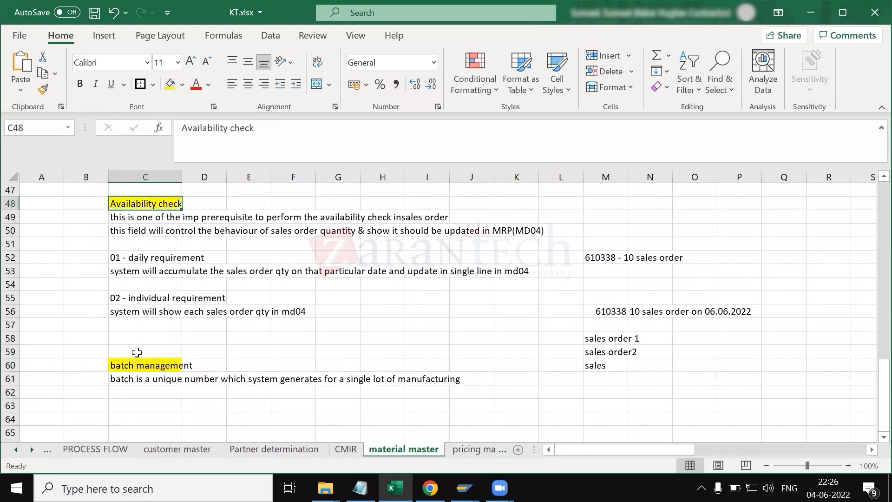
# Step: Enter 'purpose of this batch' in cell C62
pyautogui.click(140, 391)
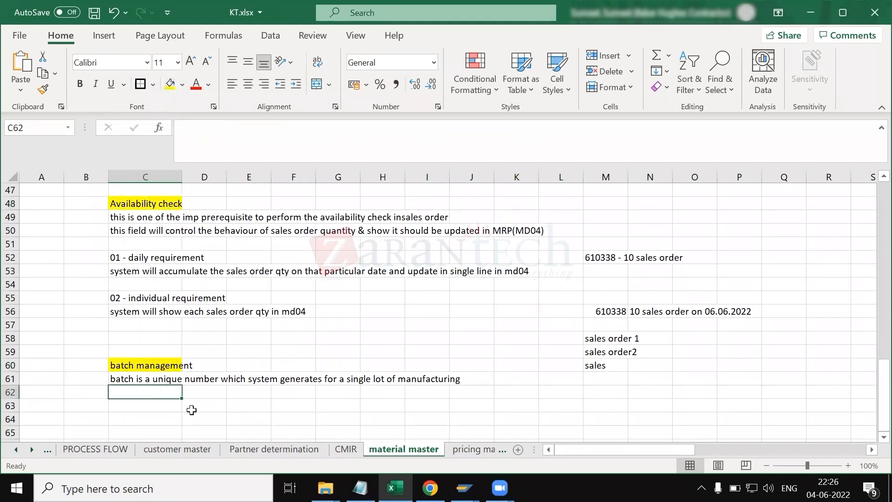
pyautogui.scroll(-1, 254, 390)
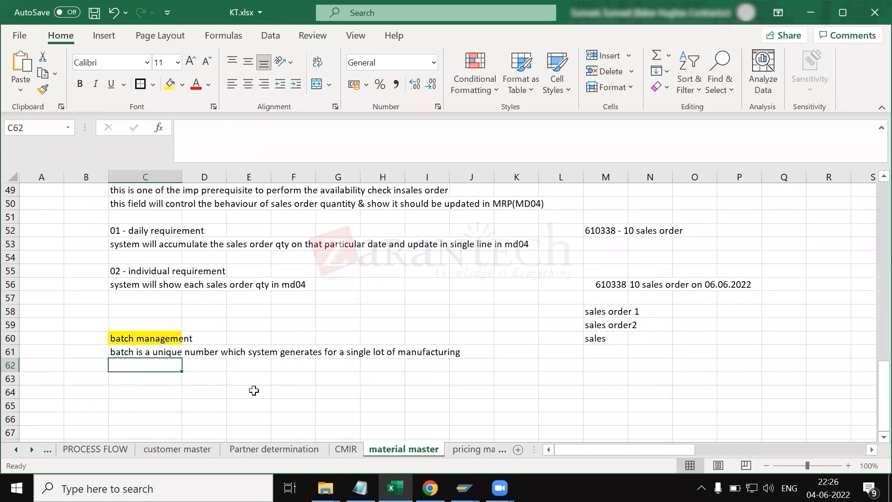
pyautogui.write('purpos')
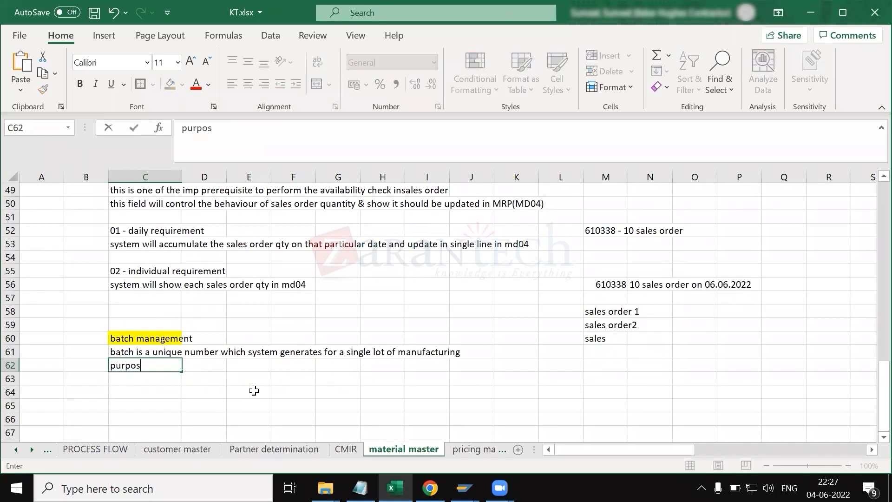
pyautogui.write('e of thei')
pyautogui.press('BackSpace')
pyautogui.press('BackSpace')
pyautogui.write('is batch')
pyautogui.press('Return')
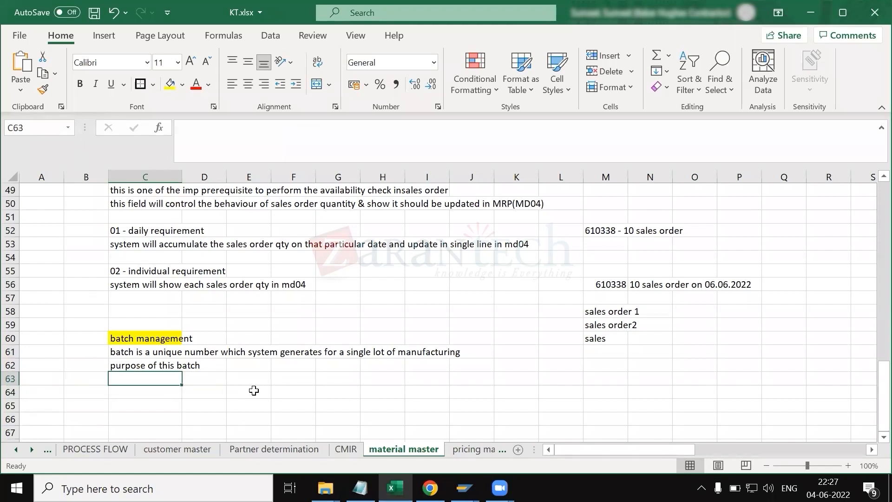
# Step: Enter 'it will track the expiry date' in cell C63, fixing the misspelled word 'track'
pyautogui.write('it will tracj the ')
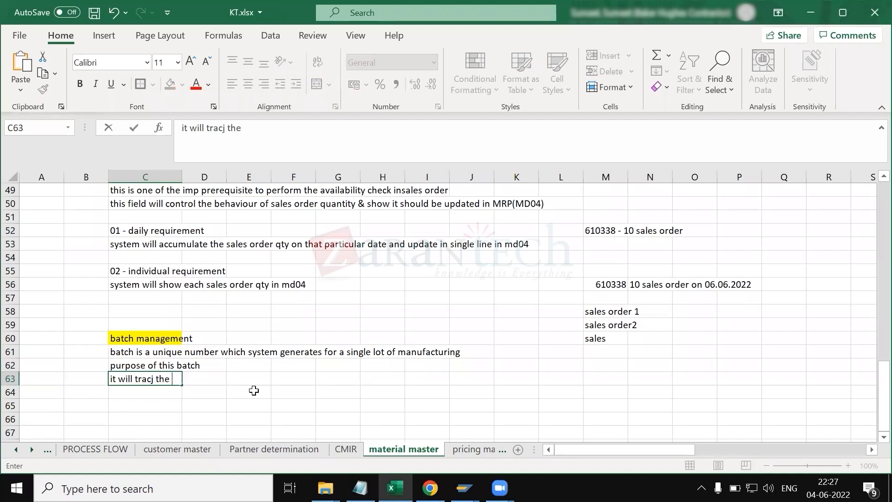
pyautogui.write('expiry date')
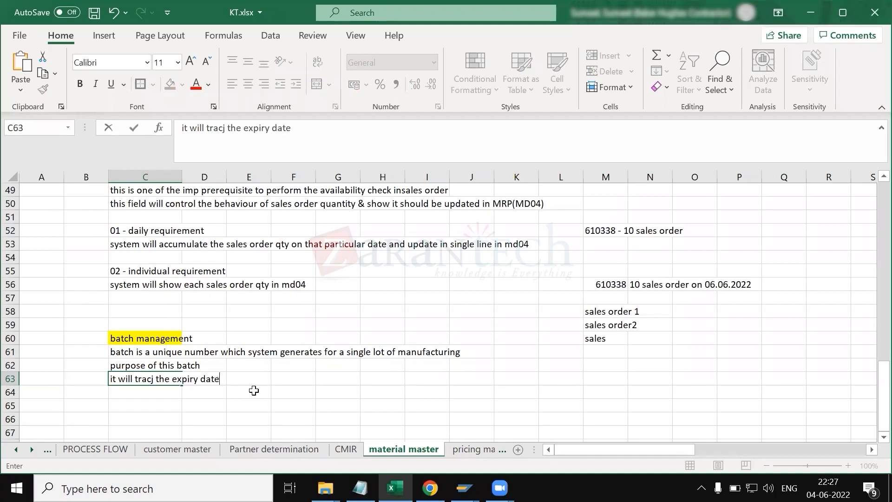
pyautogui.press('Left')
pyautogui.click(169, 378)
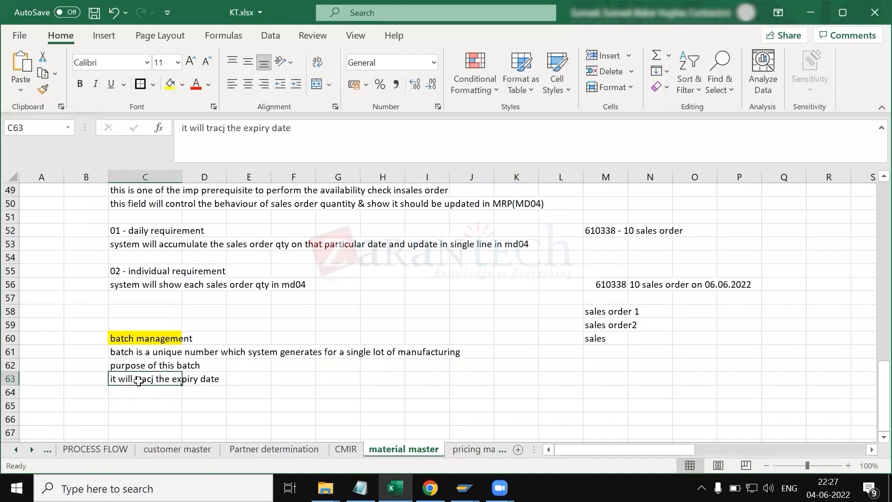
pyautogui.click(227, 129)
pyautogui.click(227, 130)
pyautogui.press('BackSpace')
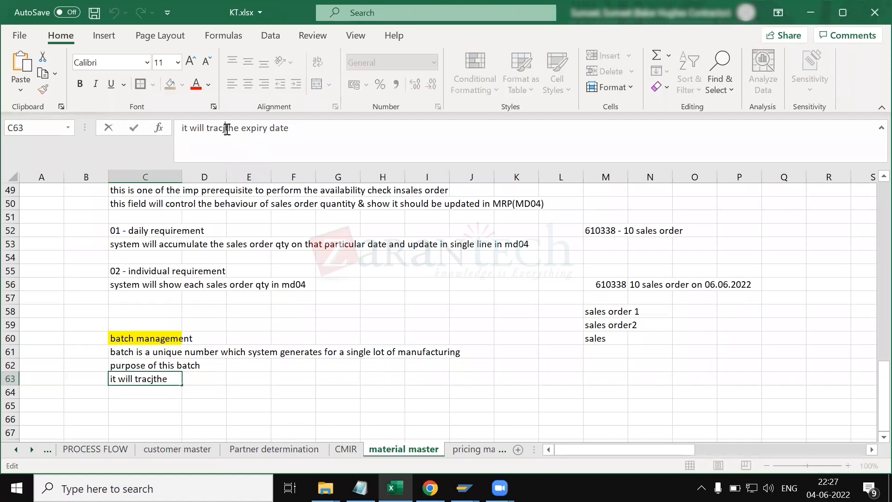
pyautogui.press('BackSpace')
pyautogui.write('k')
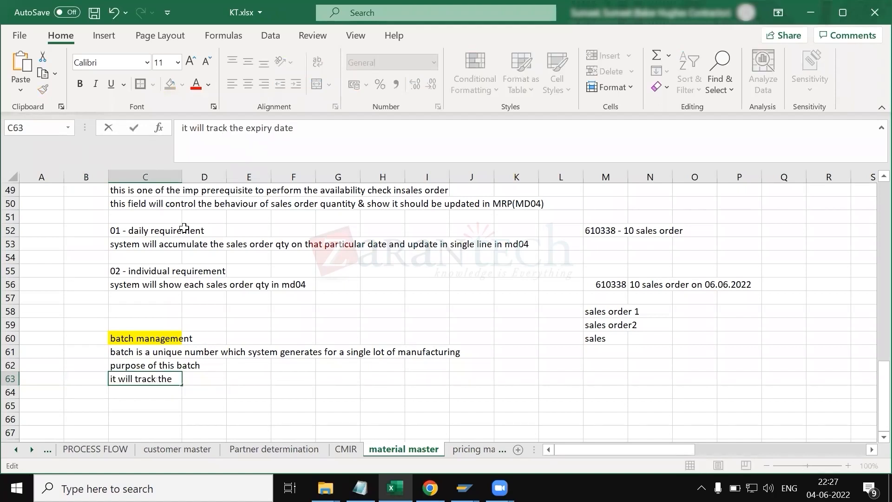
# Step: Enter 'it will track the defective goods' in cell C64
pyautogui.click(142, 391)
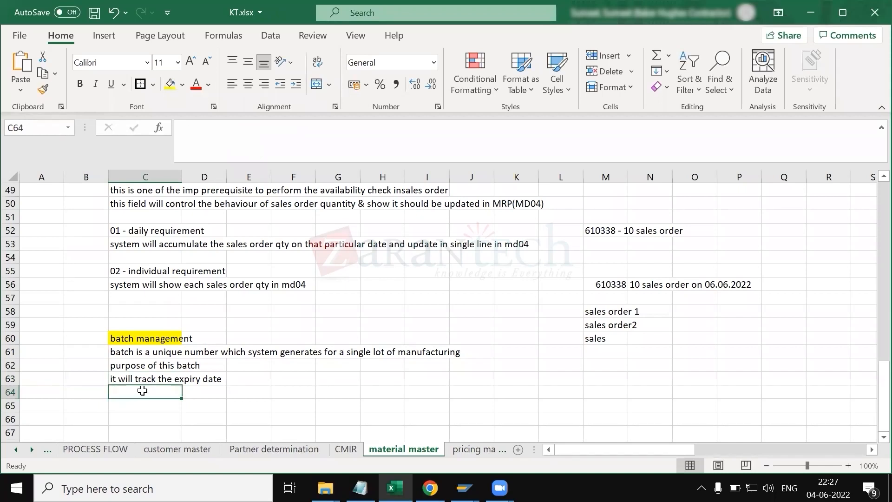
pyautogui.write('it wi')
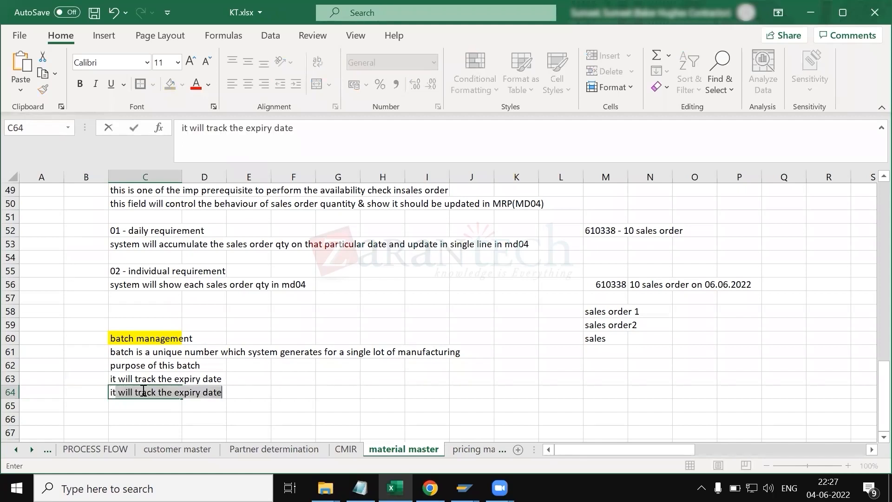
pyautogui.write('ll')
pyautogui.press('BackSpace')
pyautogui.write('track the ')
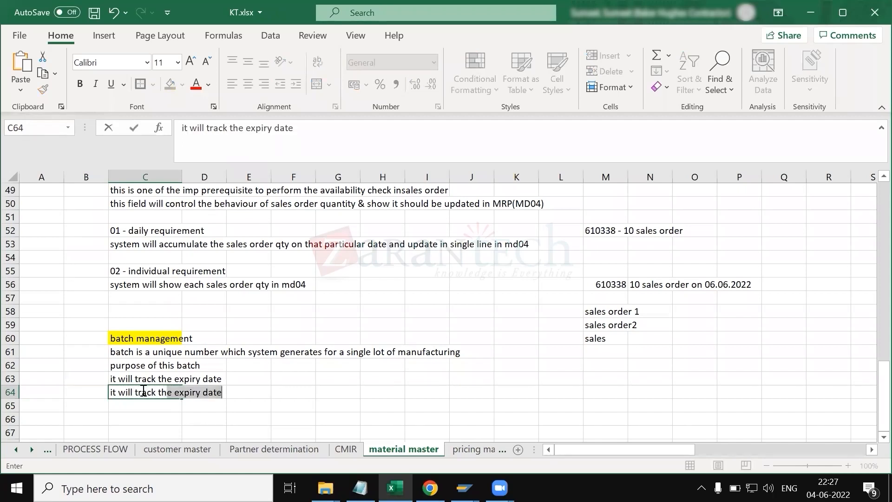
pyautogui.write('defective ')
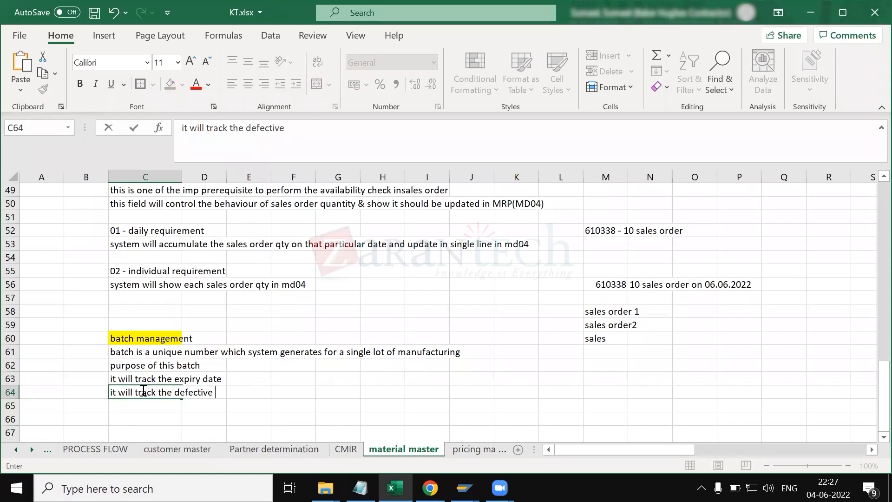
pyautogui.write('goods')
pyautogui.press('Return')
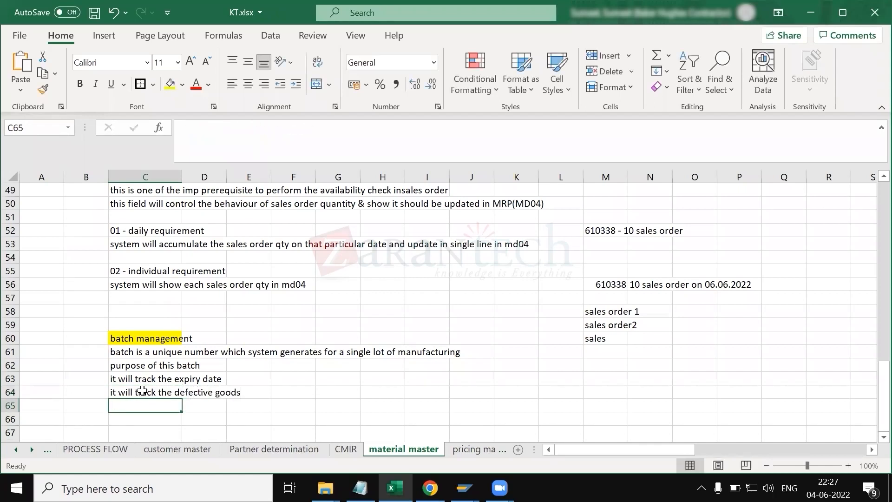
# Step: Enter 'it will track the person responsible' in cell C65
pyautogui.write('it wi')
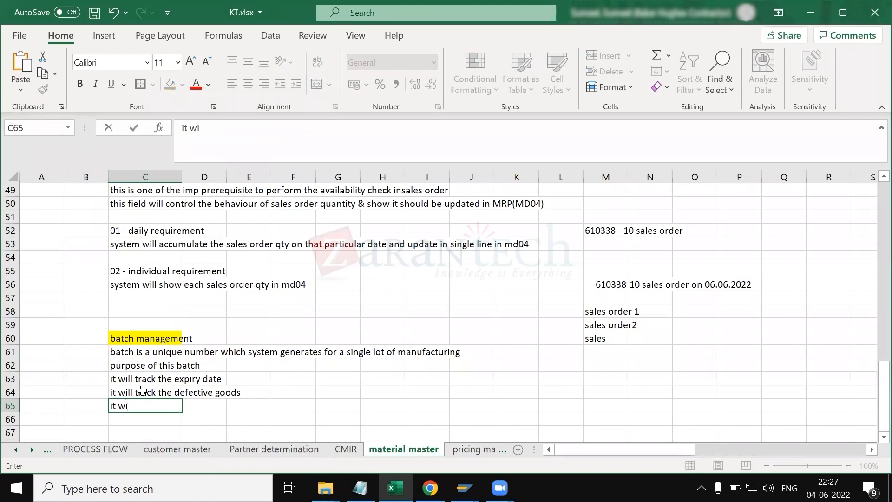
pyautogui.write('ll track the person res')
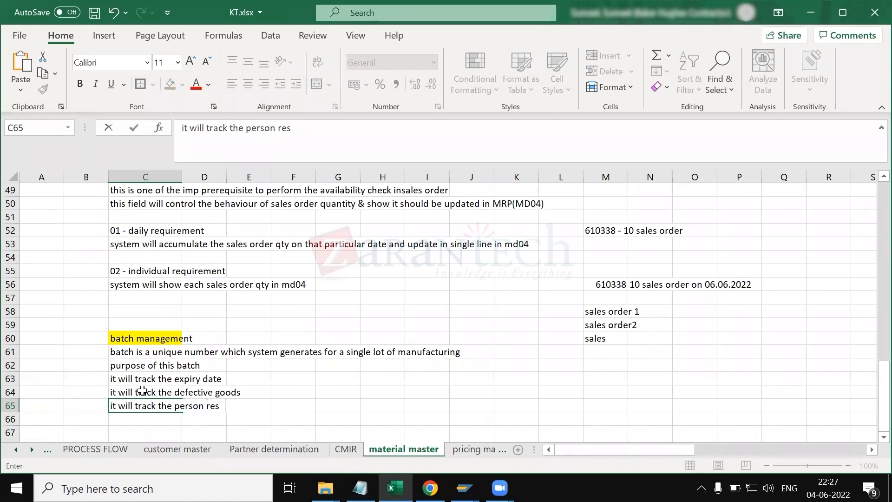
pyautogui.write('ponsible')
pyautogui.press('Return')
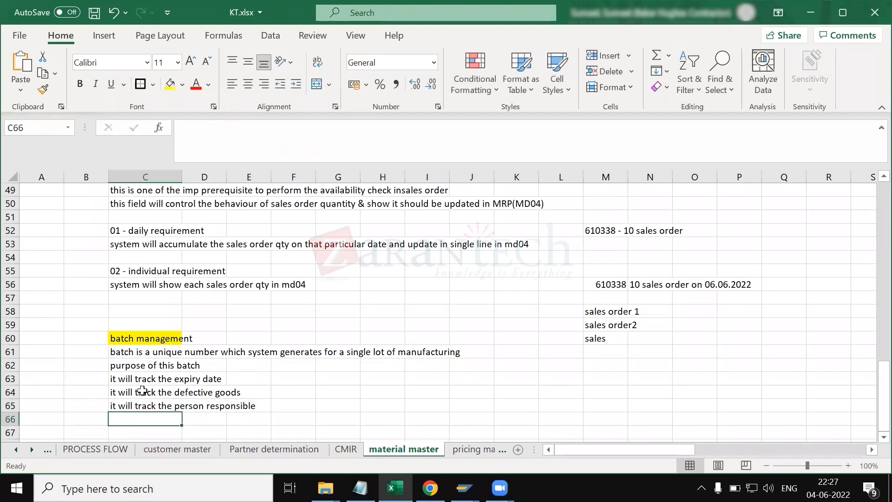
# Step: Review the shipping data fields of the material in SAP while selecting cell C68
pyautogui.hotkey('alt', 'Tab')
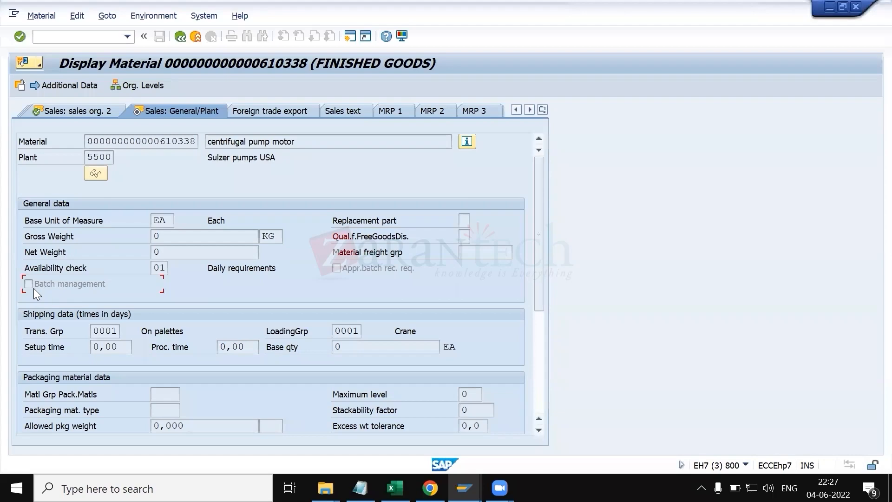
pyautogui.hotkey('alt', 'Tab')
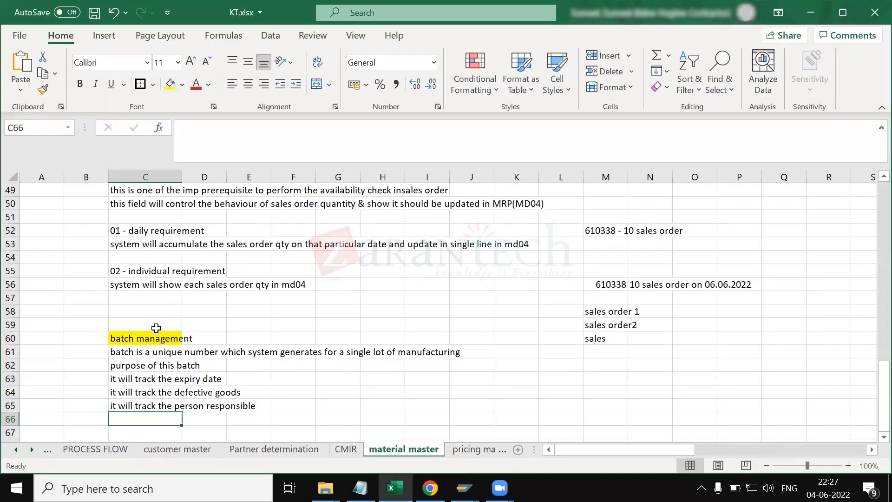
pyautogui.scroll(-2, 309, 378)
pyautogui.click(166, 351)
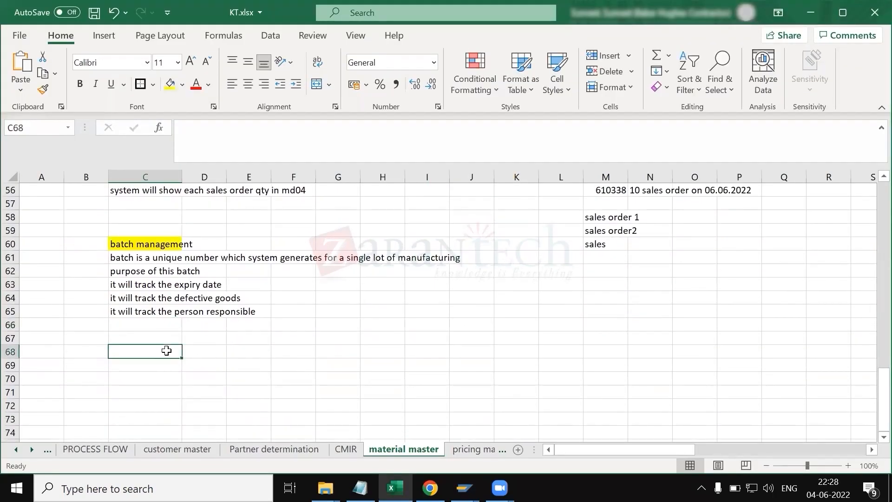
pyautogui.hotkey('alt', 'Tab')
pyautogui.click(109, 333)
pyautogui.hotkey('alt', 'Tab')
# Step: Enter 'transportation grp' in cell C68 and move two rows down
pyautogui.write('tra')
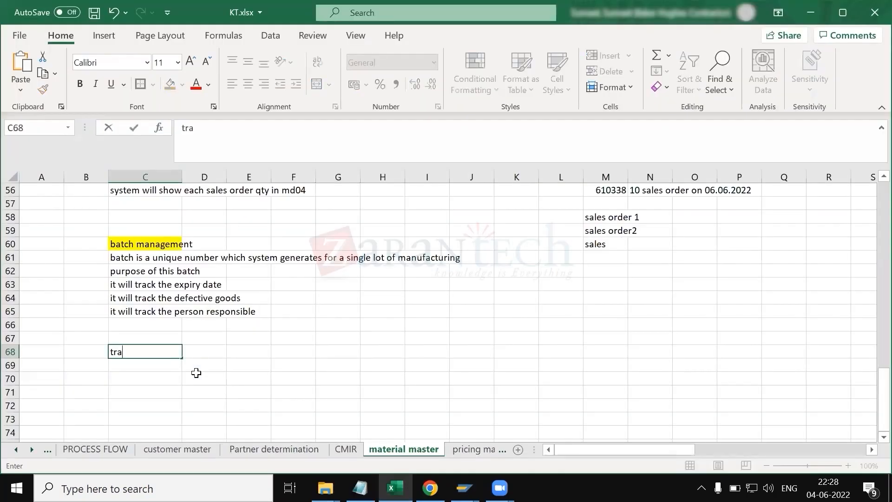
pyautogui.write('nsportation')
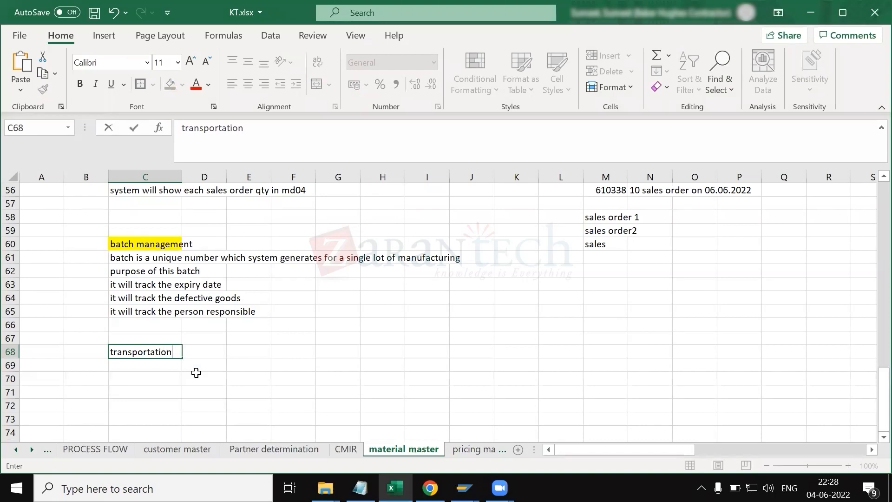
pyautogui.write(' grp')
pyautogui.press('Return')
pyautogui.press('Return')
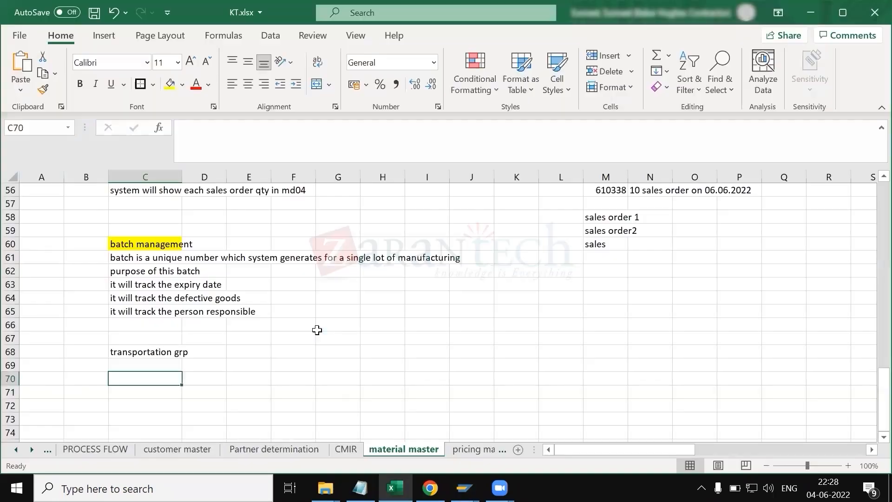
# Step: Enter 'loading grp -' in cell C70, fixing a typo while typing
pyautogui.write('loadi')
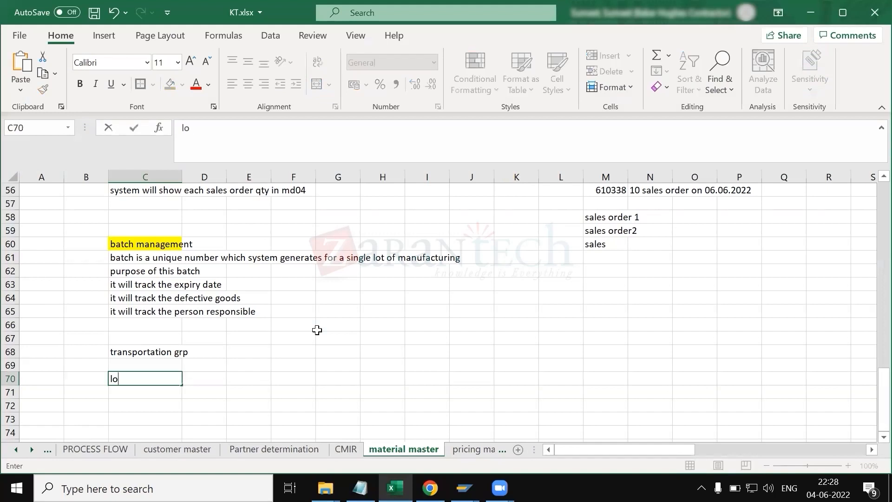
pyautogui.press('BackSpace')
pyautogui.press('BackSpace')
pyautogui.write('ding grp -')
pyautogui.click(145, 366)
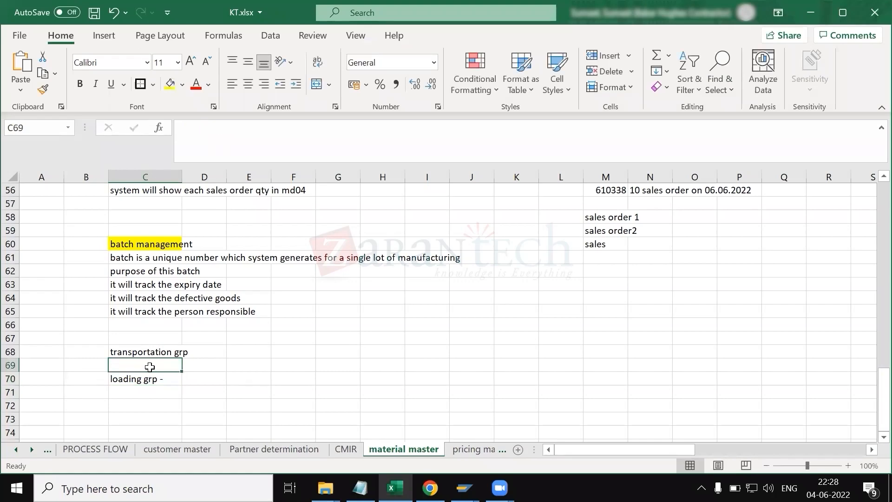
# Step: Switch to SAP and open the list of possible transportation groups for the material, then close it
pyautogui.press('Down')
pyautogui.click(133, 363)
pyautogui.hotkey('alt', 'Tab')
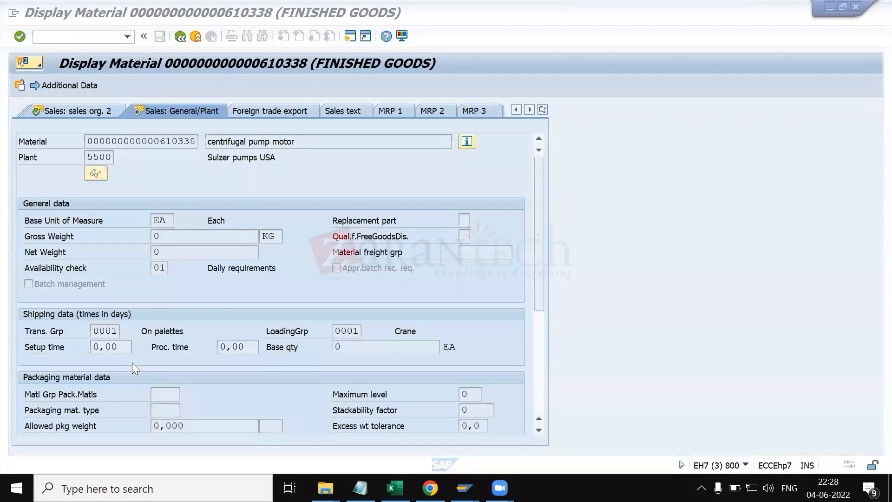
pyautogui.click(129, 330)
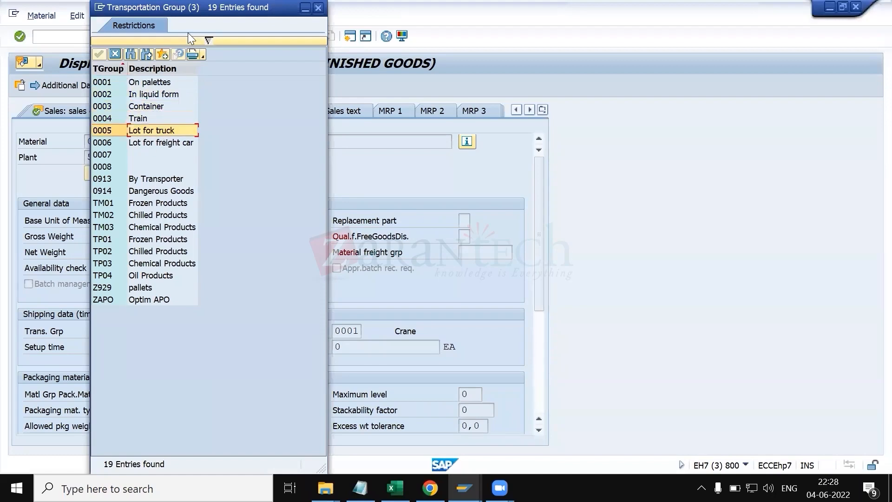
pyautogui.moveTo(180, 9); pyautogui.dragTo(443, 48)
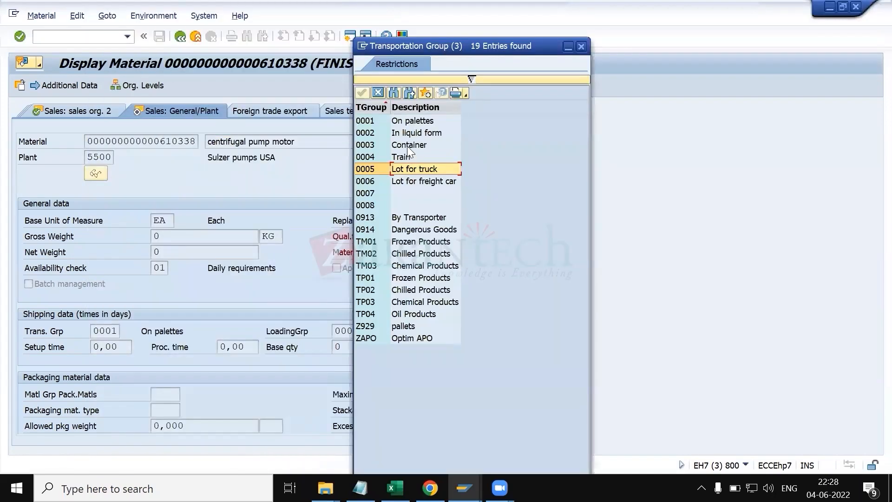
pyautogui.click(582, 47)
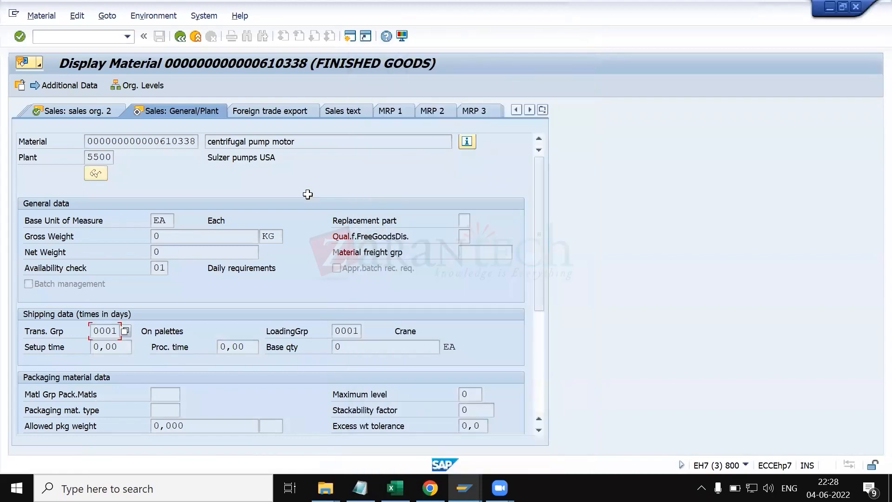
# Step: Extend cell C68 to read 'transportation grp - it is one of the imp parameter to determine the route in sales order'
pyautogui.hotkey('alt', 'Tab')
pyautogui.click(136, 349)
pyautogui.click(294, 142)
pyautogui.write('-')
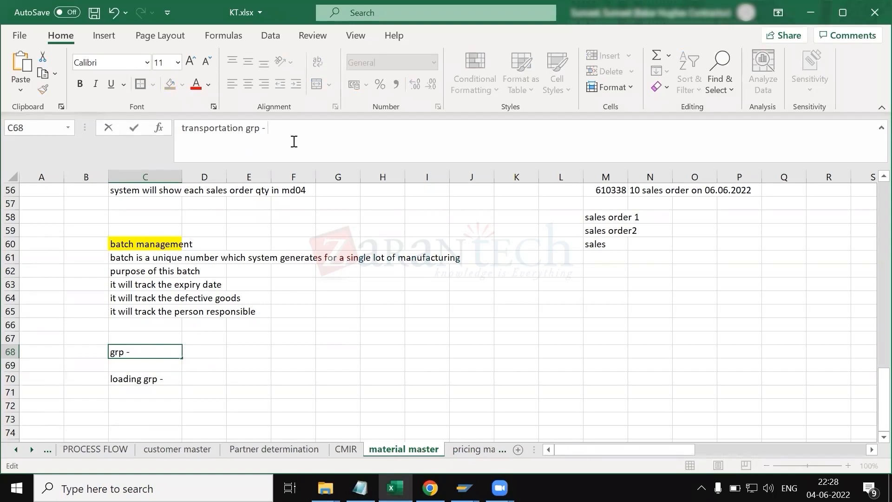
pyautogui.write(' it is one of the imp para')
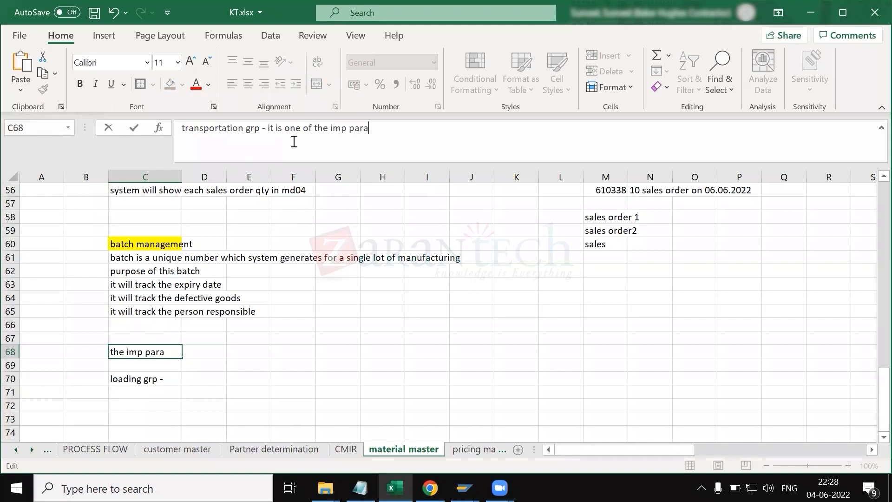
pyautogui.write('meter ')
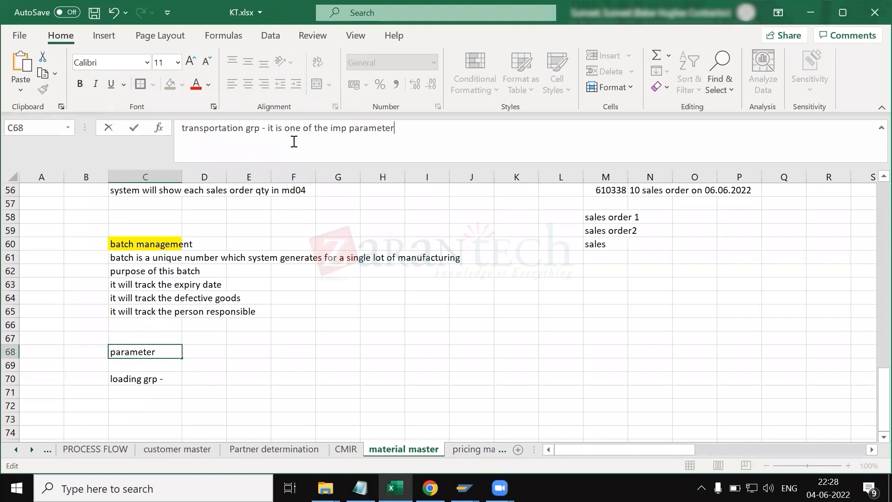
pyautogui.write('to determ')
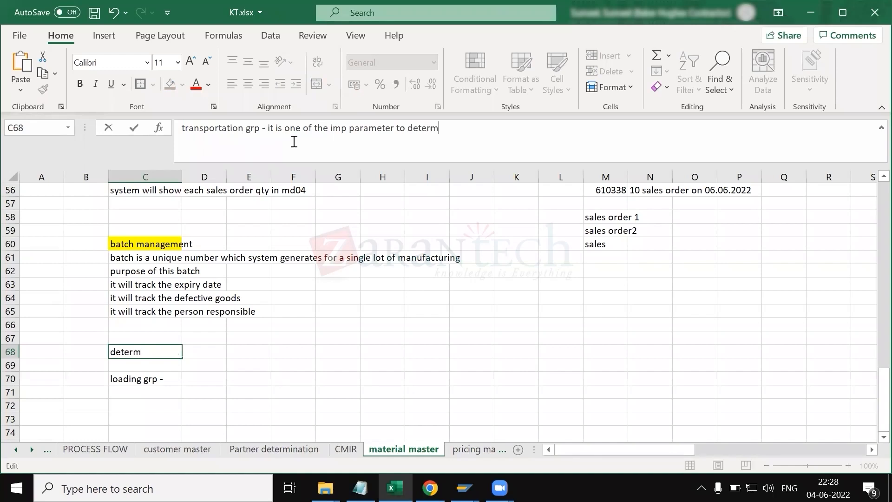
pyautogui.write('ine the route in sales order')
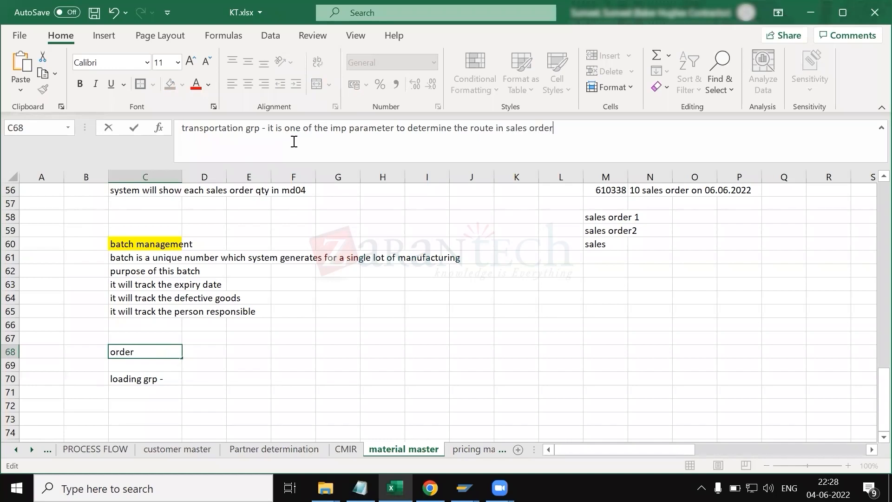
pyautogui.press('Return')
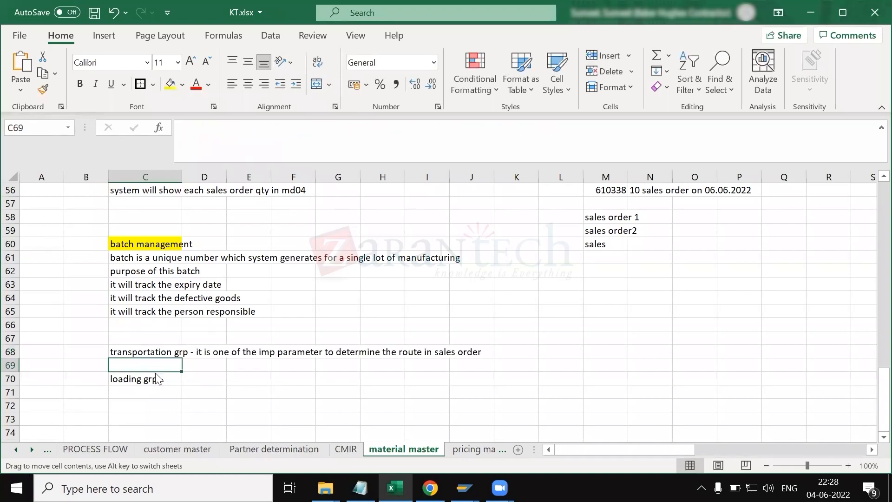
# Step: Extend cell C70 to read 'loading grp - it is the imp parameter to determine the shipping point in sales order'
pyautogui.click(156, 378)
pyautogui.click(311, 137)
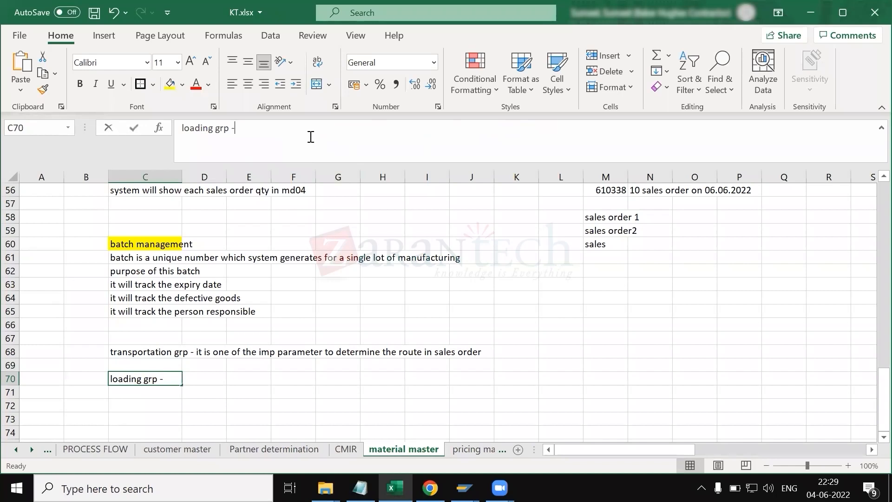
pyautogui.write('it is the imp par')
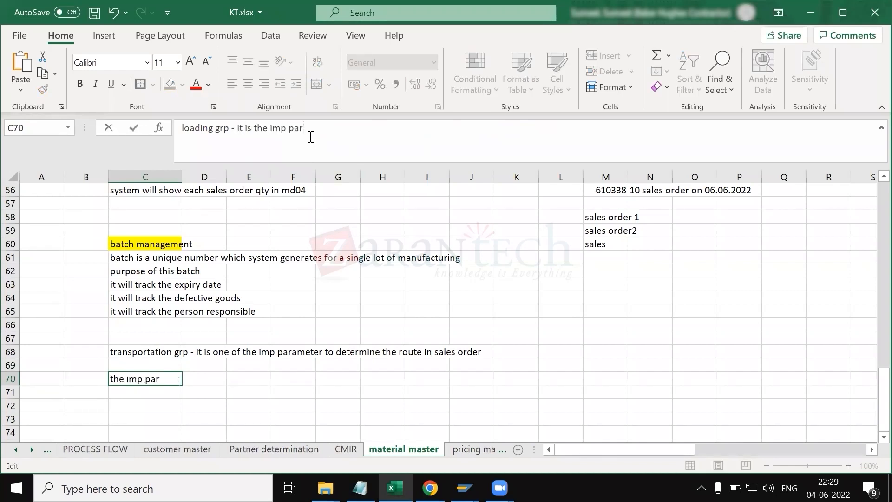
pyautogui.write('ameter')
pyautogui.write(' to determi')
pyautogui.write('he s')
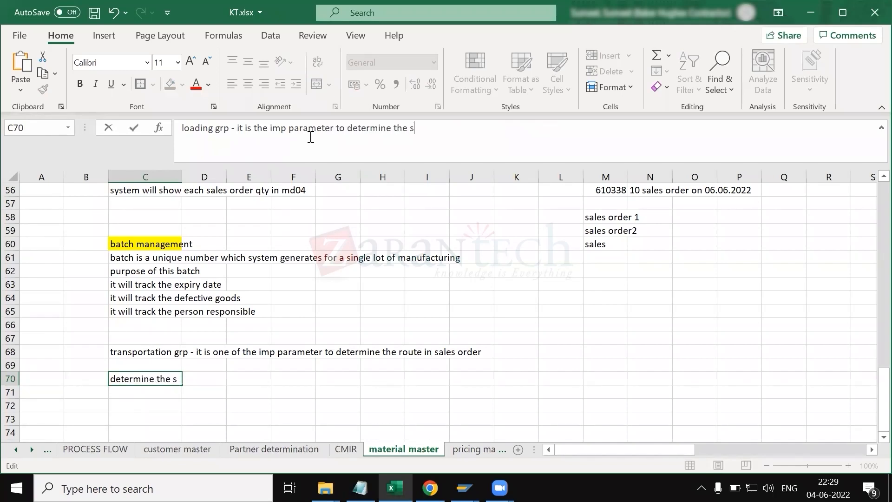
pyautogui.write('hipping po')
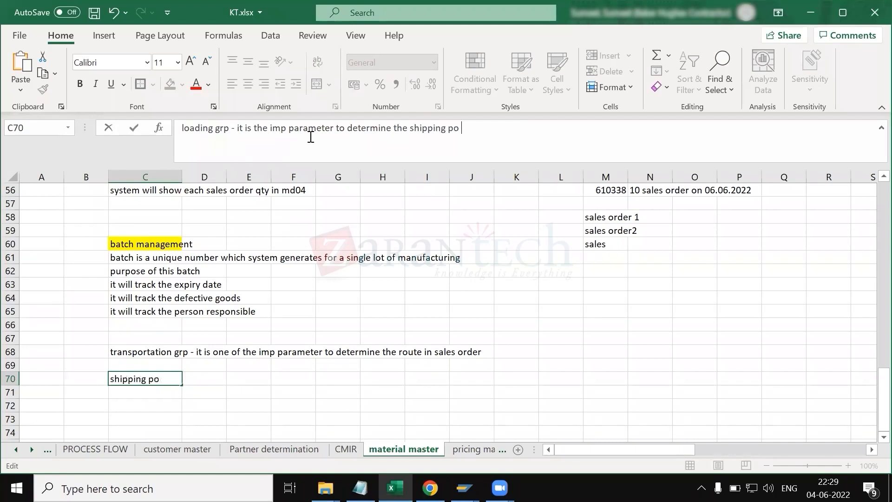
pyautogui.write('int in sale sorde')
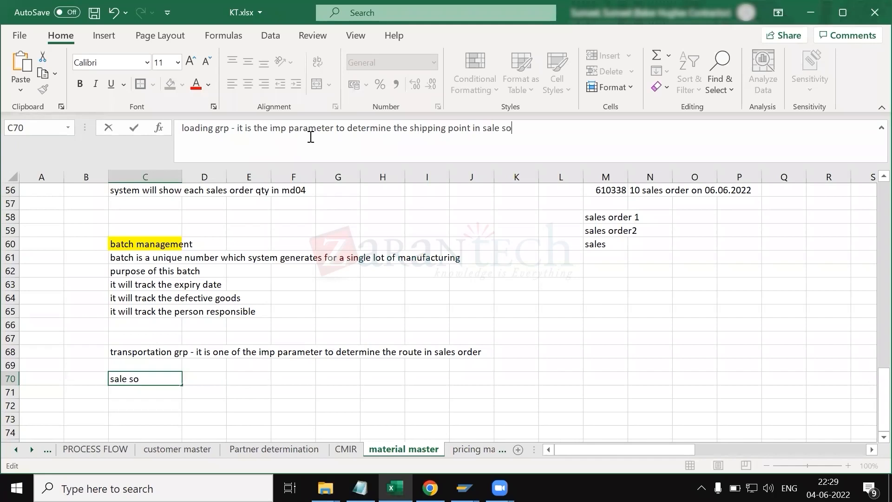
pyautogui.press('BackSpace')
pyautogui.press('BackSpace')
pyautogui.press('BackSpace')
pyautogui.press('BackSpace')
pyautogui.press('BackSpace')
pyautogui.press('BackSpace')
pyautogui.write('order')
pyautogui.press('Return')
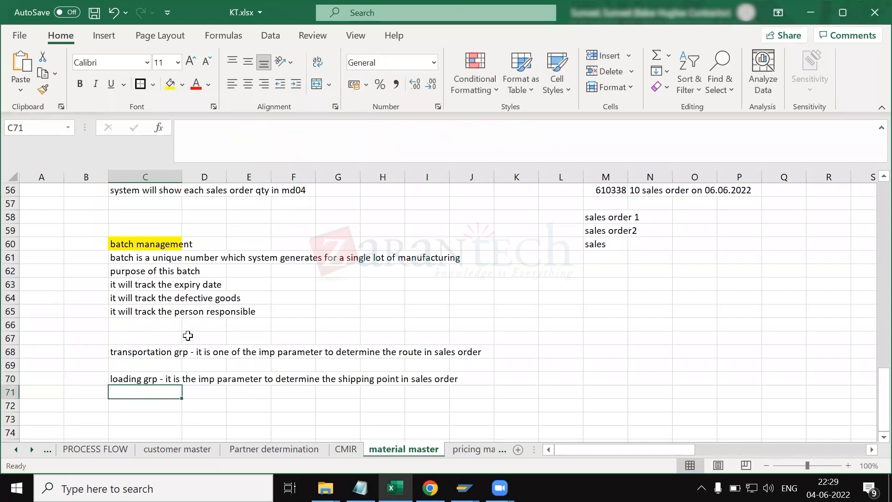
# Step: Highlight cells C68 and C70 with the yellow fill colour
pyautogui.click(144, 351)
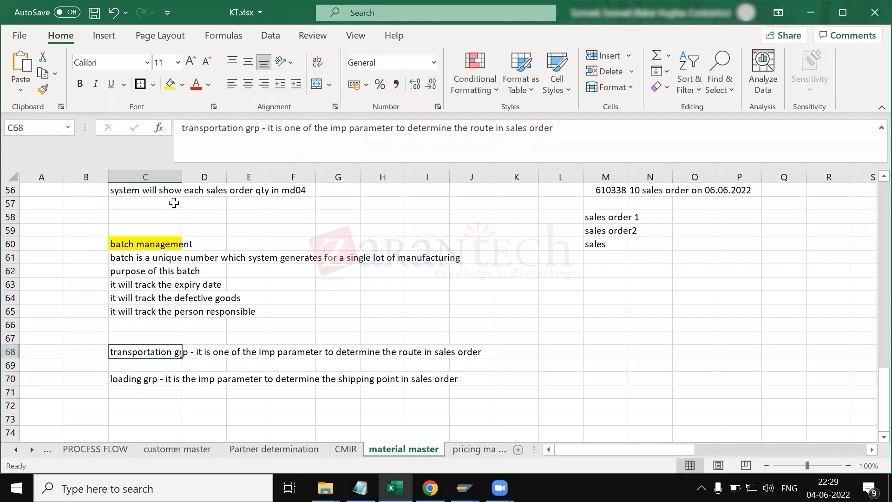
pyautogui.click(170, 85)
pyautogui.click(130, 376)
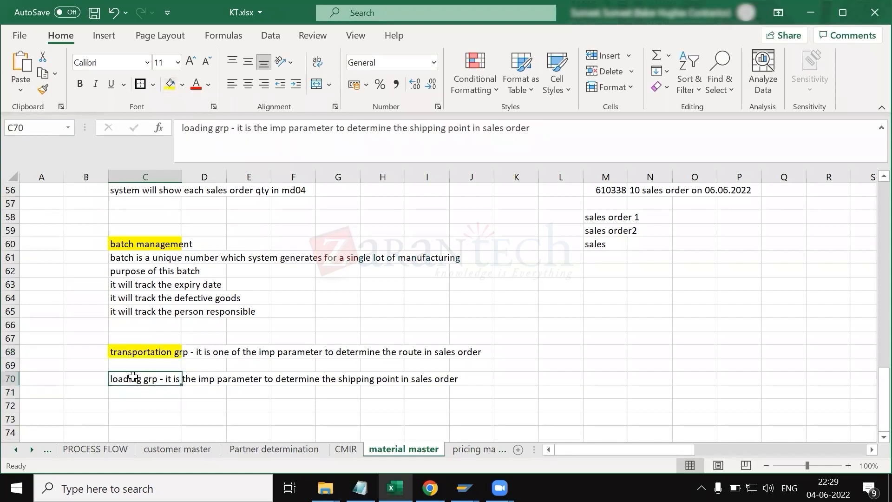
pyautogui.click(170, 85)
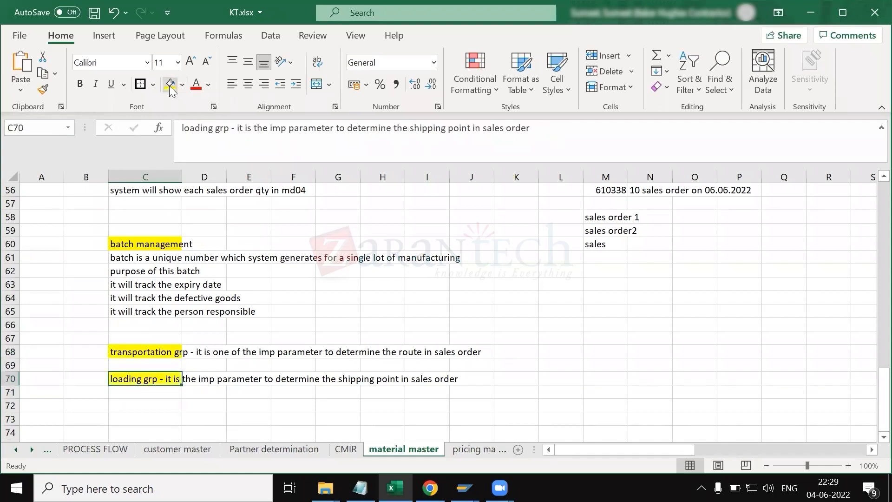
pyautogui.click(287, 241)
# Step: Mark row 72 by entering '***' in cell B72
pyautogui.scroll(-1, 377, 296)
pyautogui.click(139, 382)
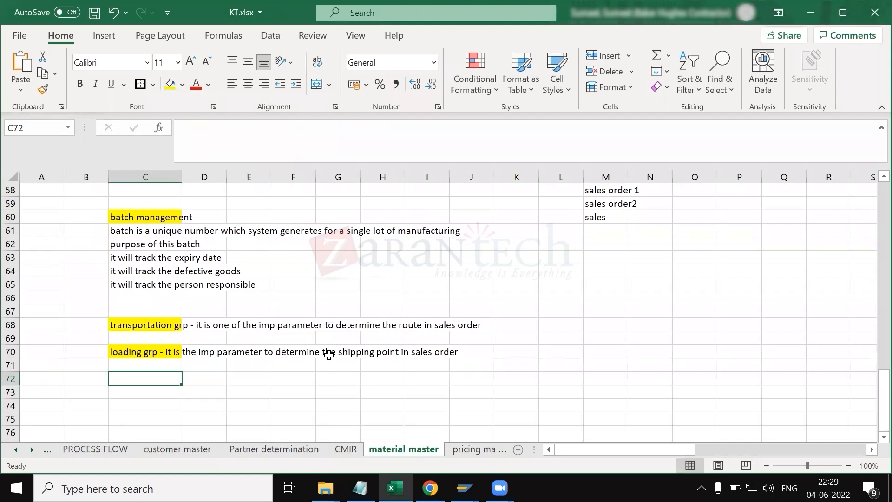
pyautogui.click(352, 354)
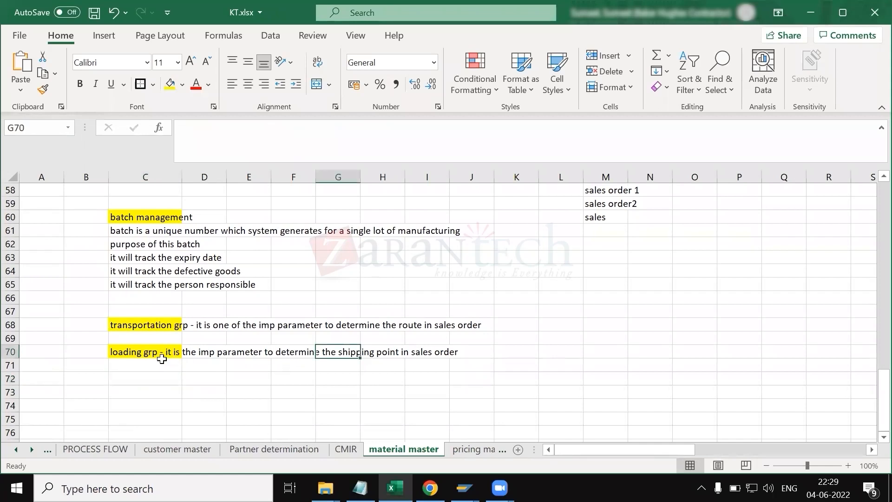
pyautogui.click(121, 353)
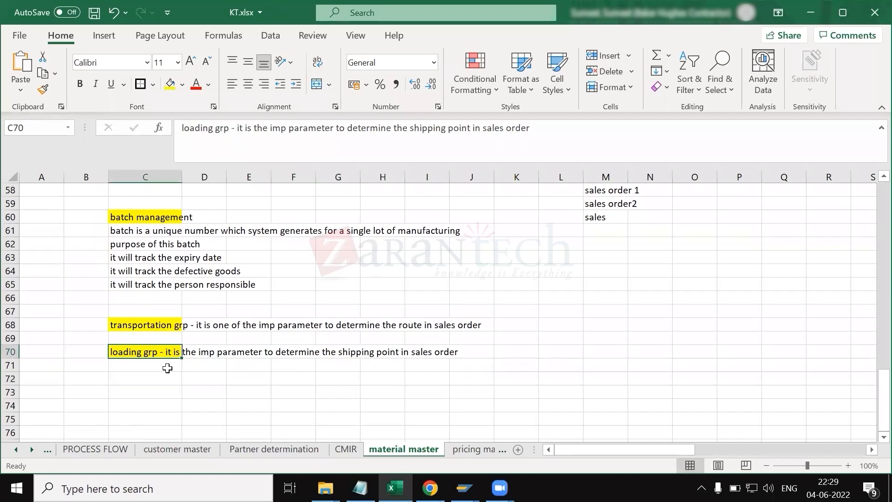
pyautogui.click(96, 379)
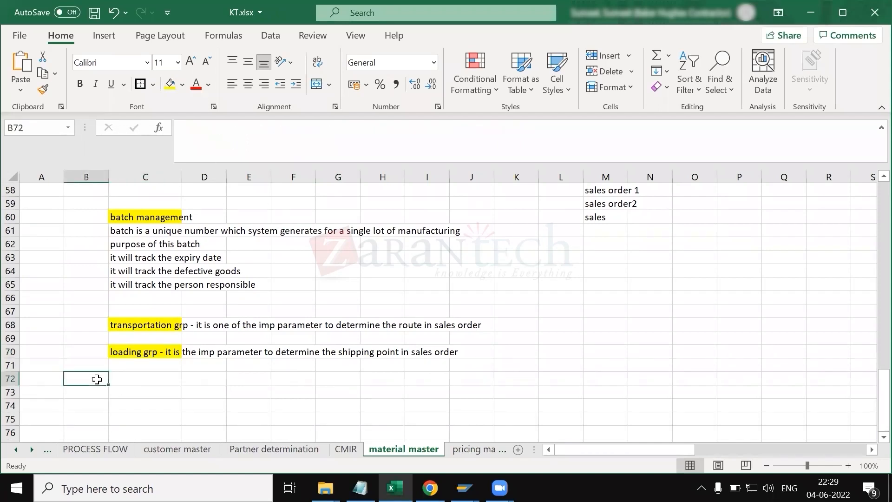
pyautogui.write('***')
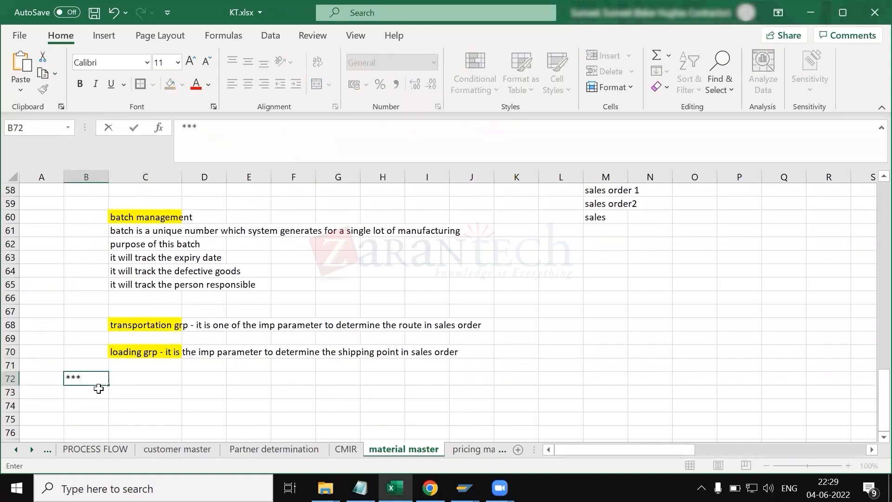
pyautogui.click(132, 380)
# Step: Enter 'how does the shipping point in sales order determined????' in cell C72
pyautogui.write('ih')
pyautogui.press('BackSpace')
pyautogui.press('BackSpace')
pyautogui.write('hi')
pyautogui.press('BackSpace')
pyautogui.write('ow does the s')
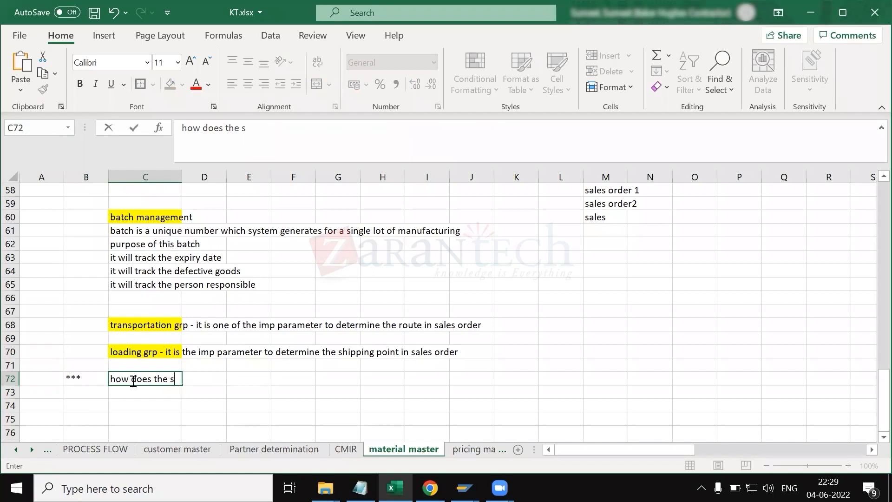
pyautogui.write('hipping oint')
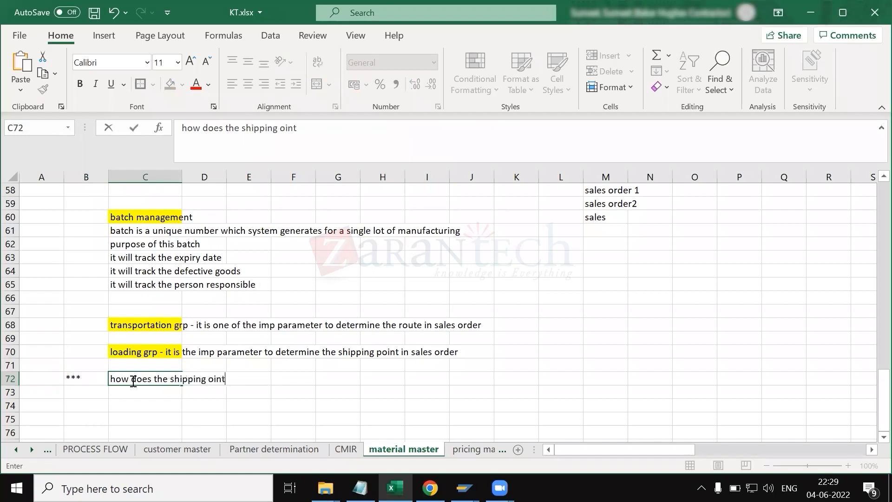
pyautogui.press('BackSpace')
pyautogui.press('BackSpace')
pyautogui.write('p')
pyautogui.press('BackSpace')
pyautogui.press('BackSpace')
pyautogui.write('point in sales order ')
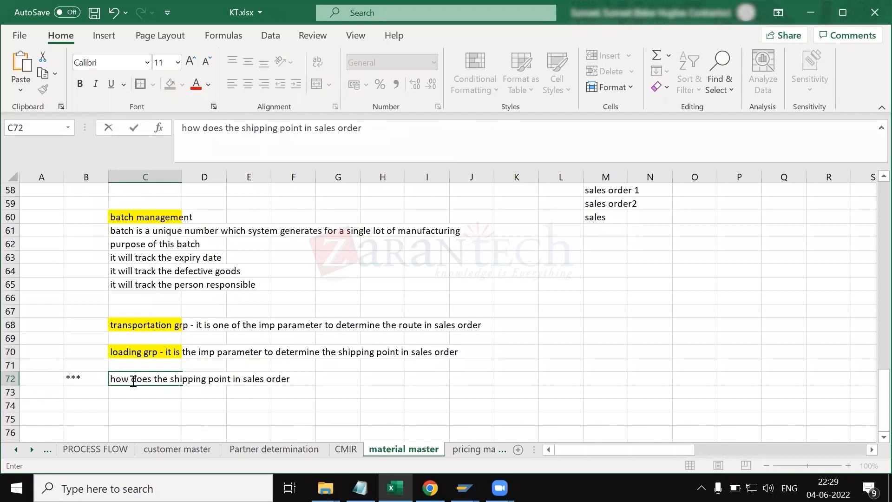
pyautogui.write('determined?')
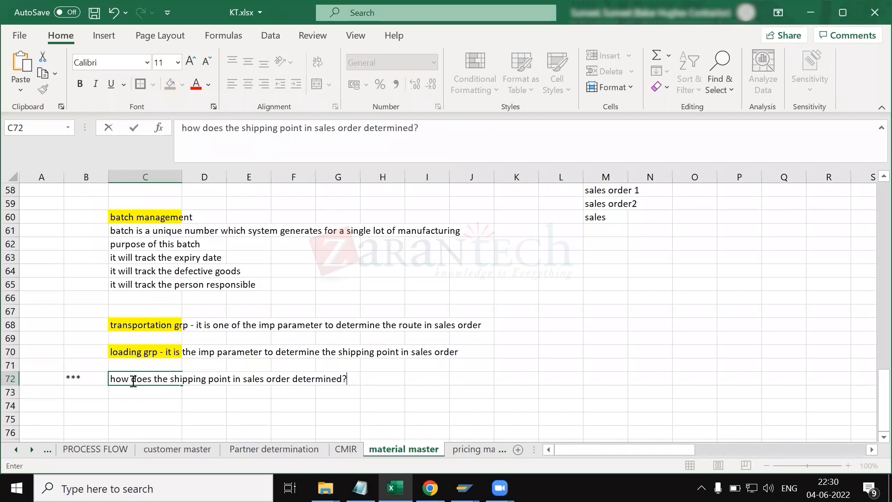
pyautogui.write('???')
pyautogui.click(133, 393)
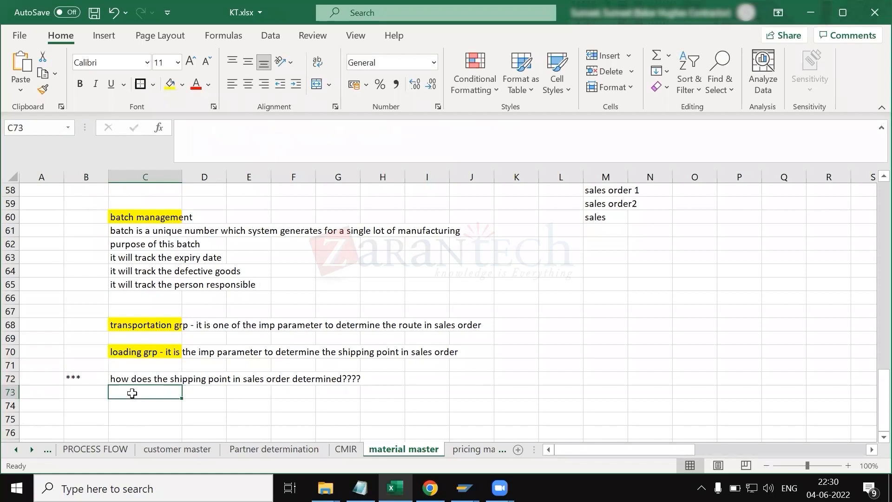
# Step: Enter 'based on combination of shipping condition+ loading grp + plant' in cell C73
pyautogui.write('based ob')
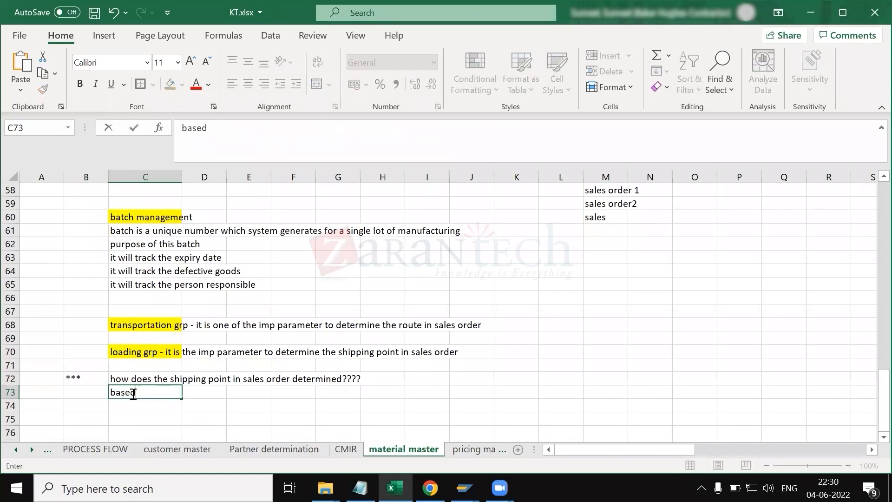
pyautogui.press('BackSpace')
pyautogui.press('BackSpace')
pyautogui.write('n combination of')
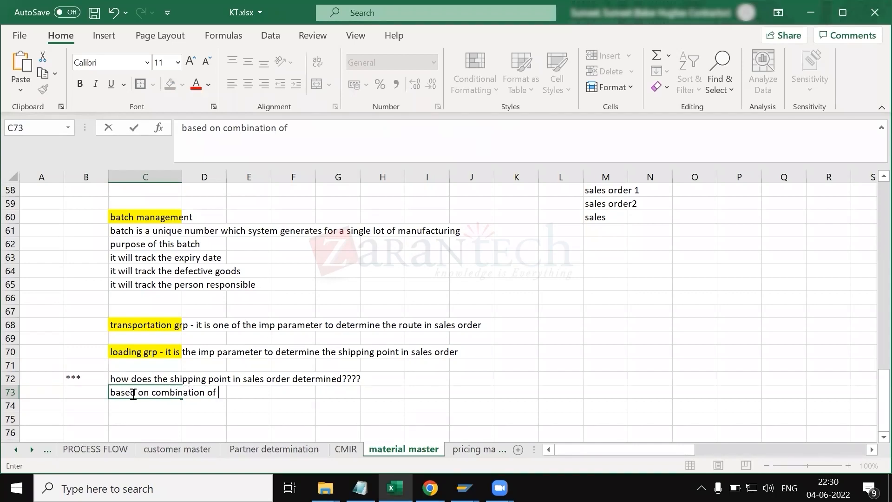
pyautogui.write(' shipping condition')
pyautogui.press('BackSpace')
pyautogui.write('on')
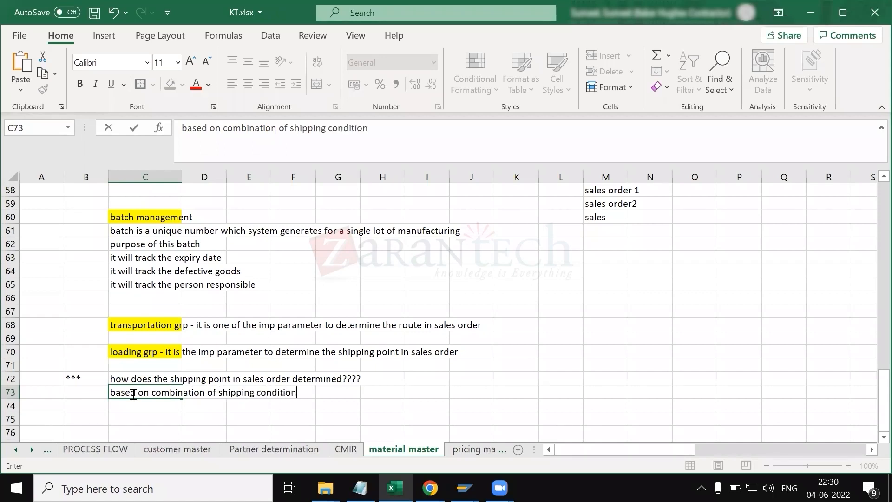
pyautogui.write('+ loading grp')
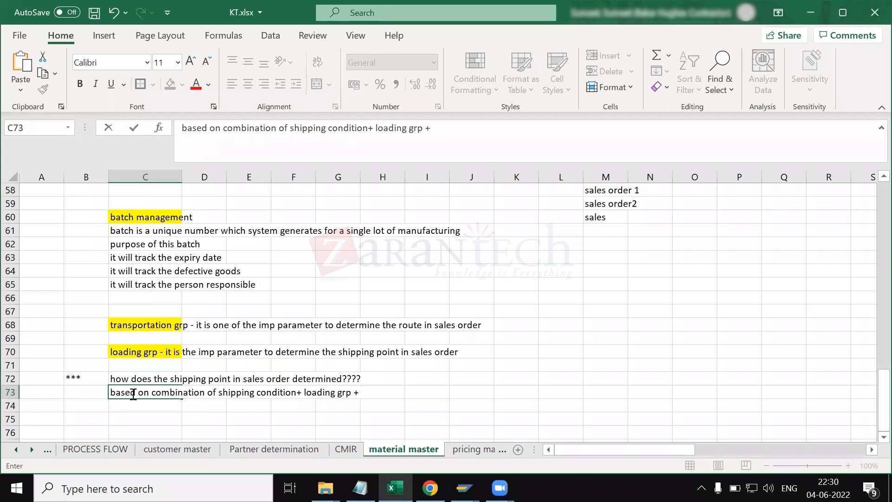
pyautogui.write(' + plant')
pyautogui.press('Return')
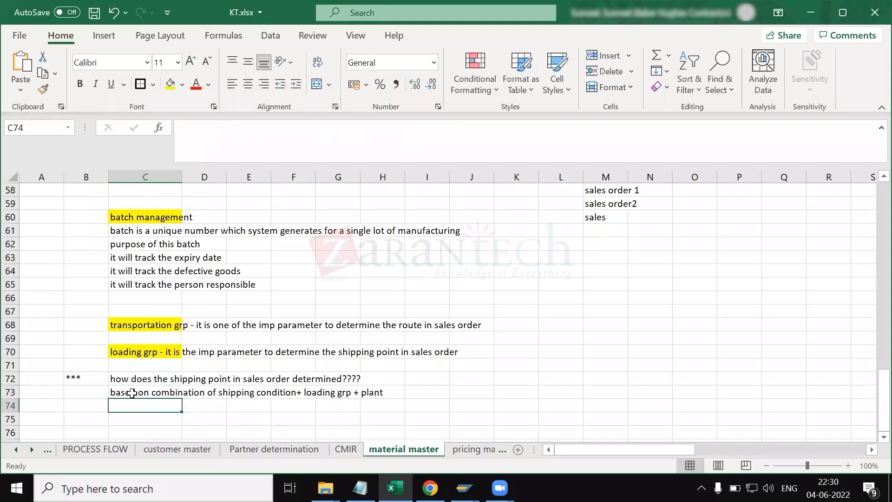
# Step: Make the text 'shipping condition+ loading grp + plant' in cell C73 bold
pyautogui.click(161, 393)
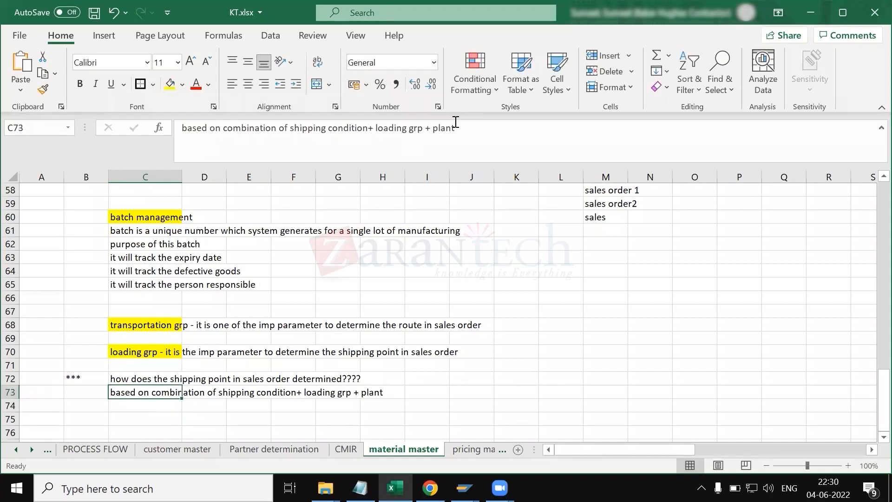
pyautogui.moveTo(455, 128); pyautogui.dragTo(291, 130)
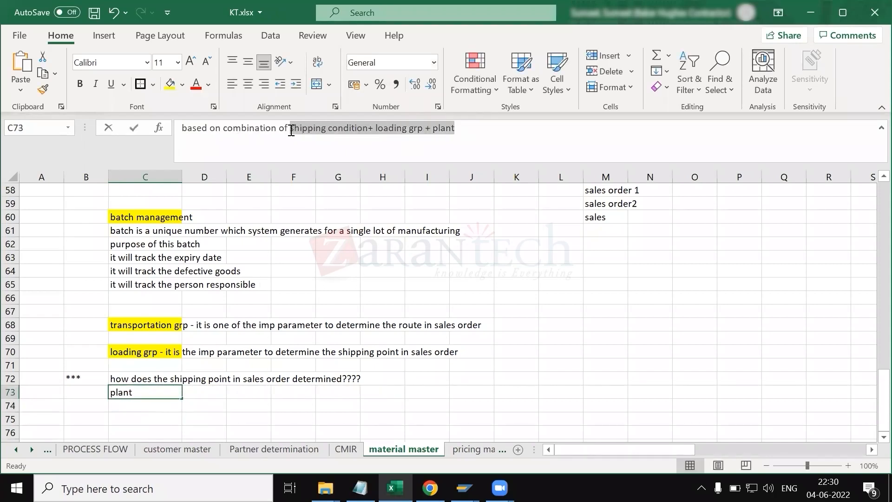
pyautogui.hotkey('ctrl', 'b')
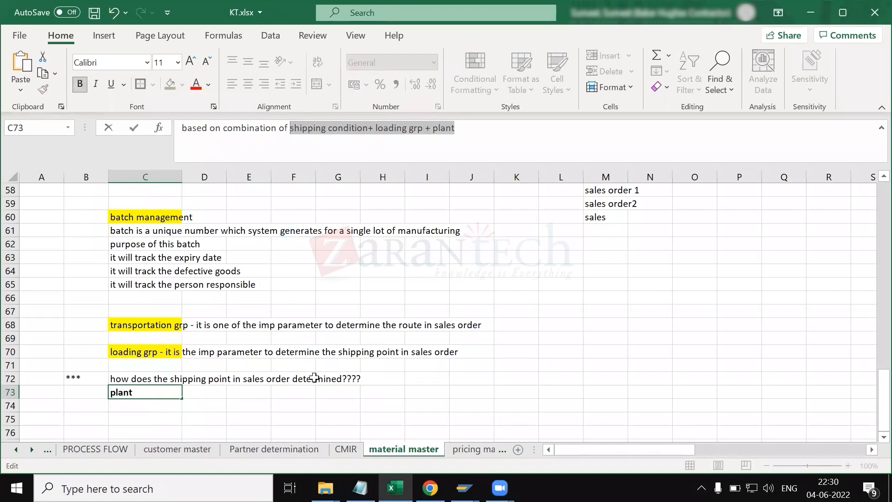
pyautogui.click(242, 382)
pyautogui.click(200, 415)
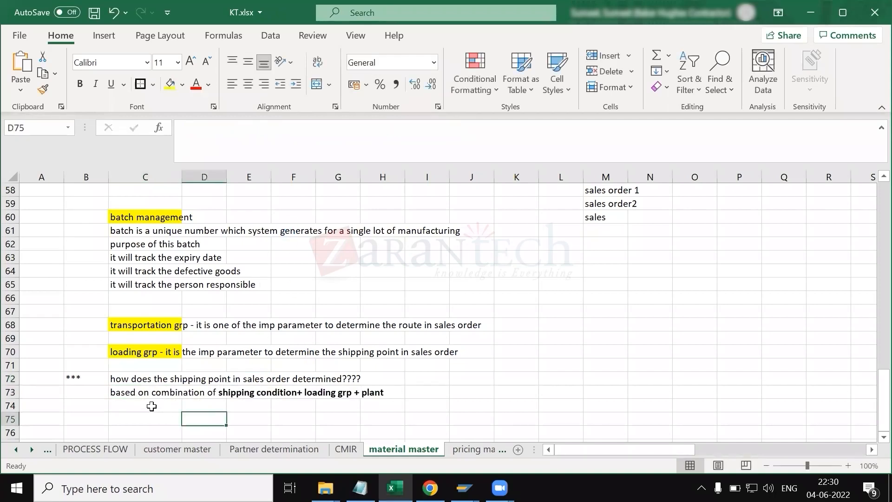
# Step: Save the workbook
pyautogui.click(120, 378)
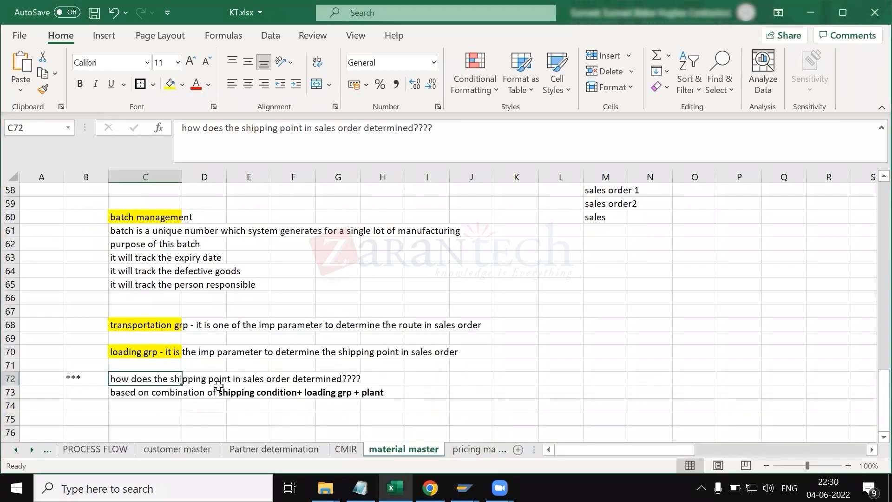
pyautogui.click(232, 393)
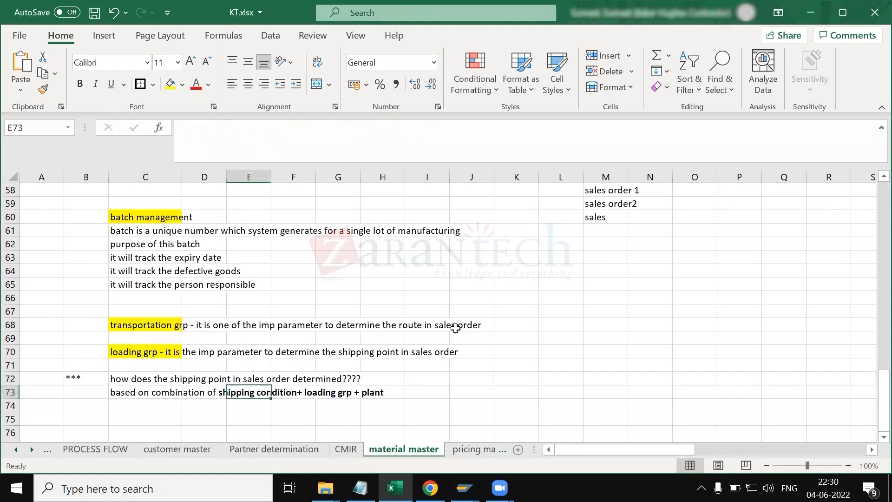
pyautogui.click(560, 323)
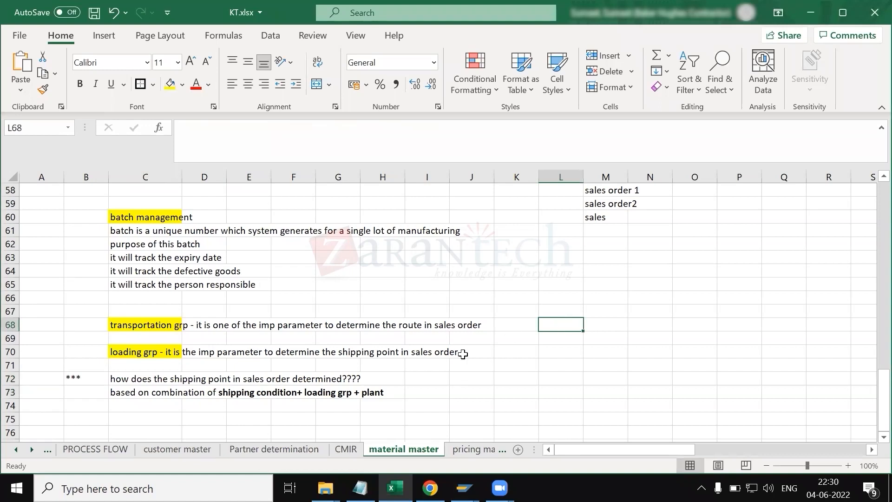
pyautogui.click(332, 389)
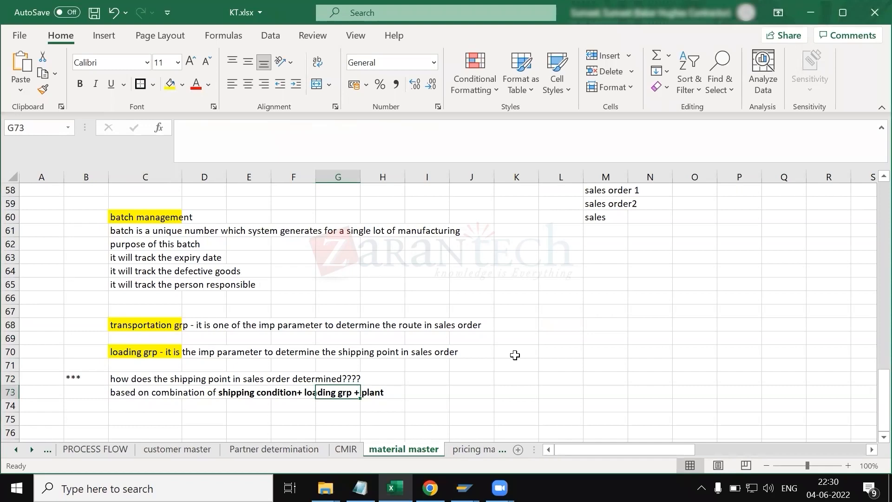
pyautogui.click(372, 393)
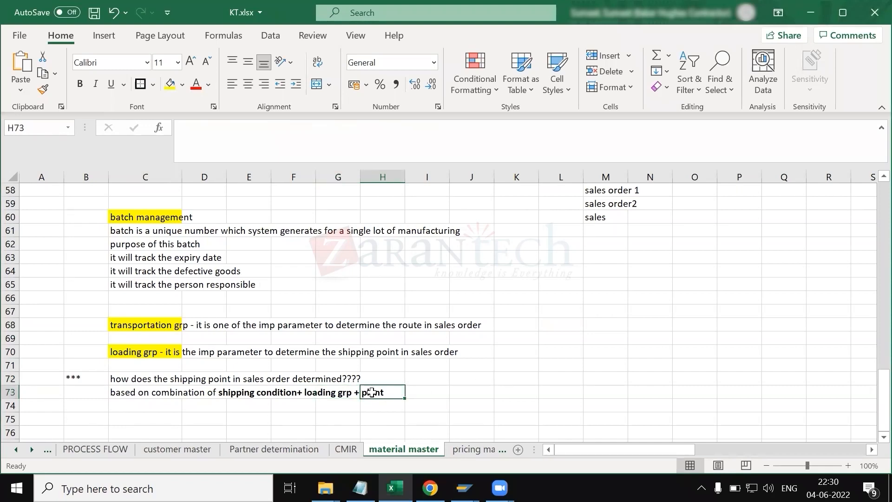
pyautogui.click(530, 398)
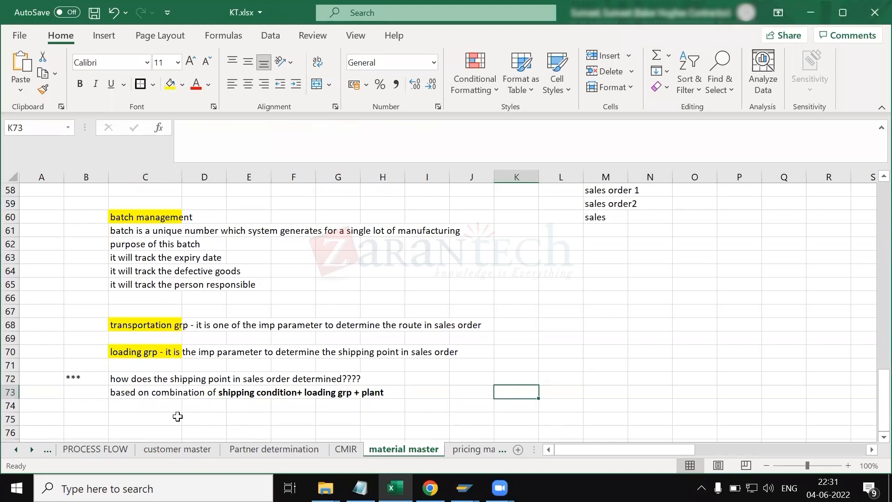
pyautogui.scroll(-1, 177, 416)
pyautogui.hotkey('ctrl', 's')
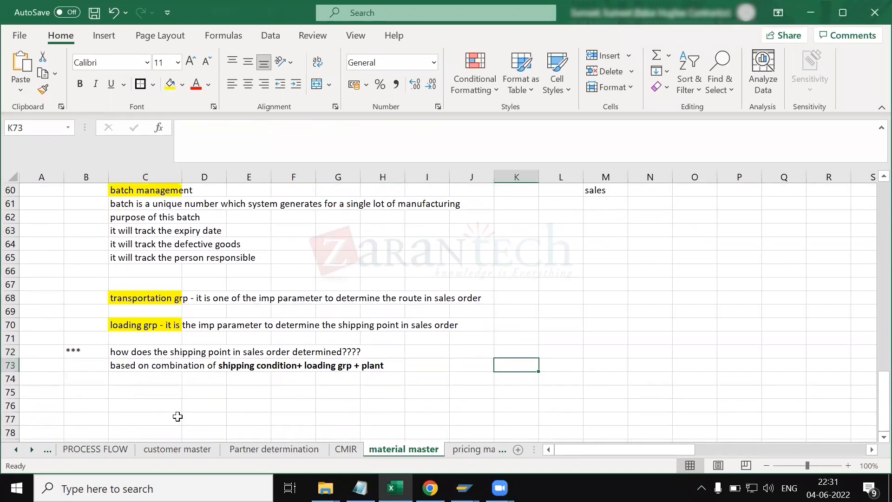
# Step: Review the shipping point notes in cells C72 and C73
pyautogui.click(141, 390)
pyautogui.click(122, 362)
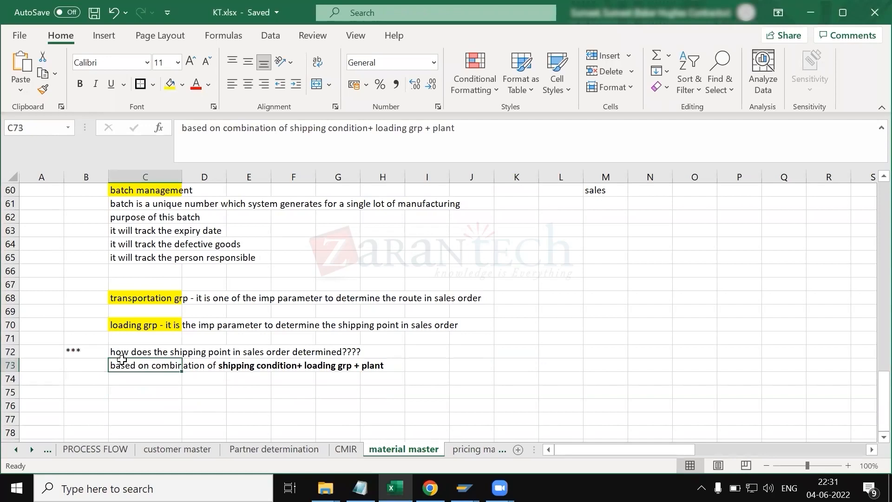
pyautogui.click(134, 352)
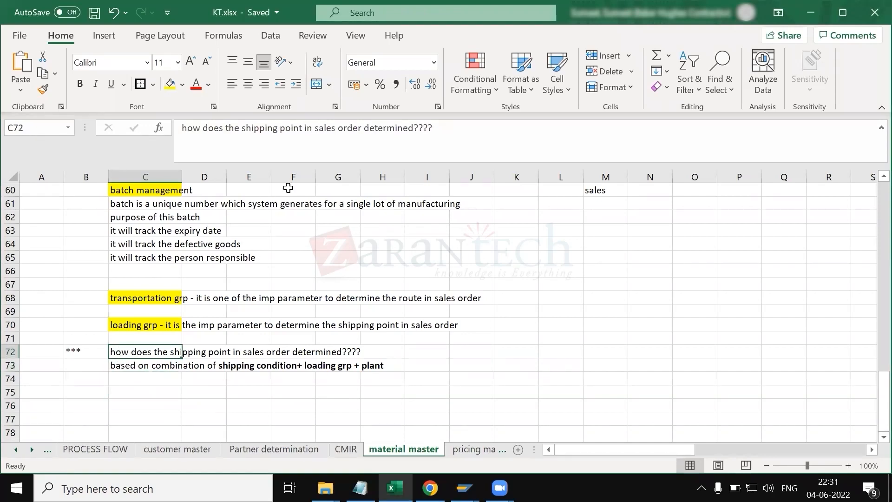
pyautogui.click(133, 366)
pyautogui.moveTo(475, 129); pyautogui.dragTo(289, 128)
pyautogui.click(382, 311)
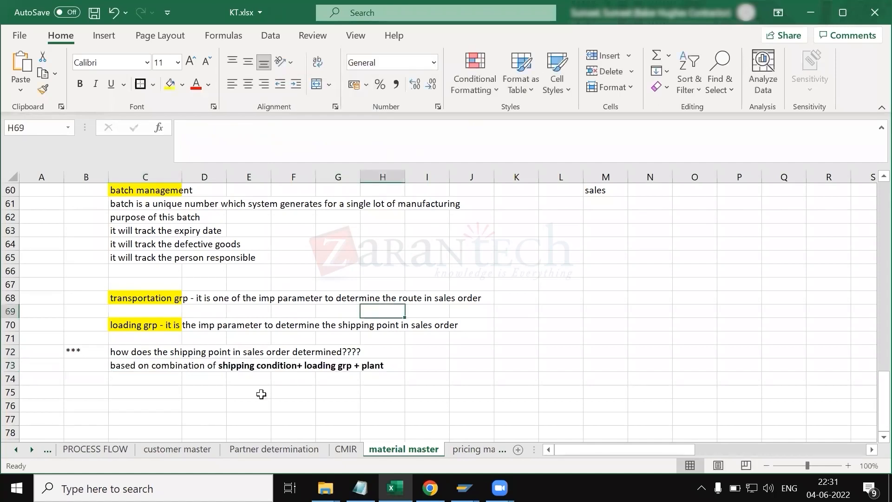
pyautogui.click(248, 404)
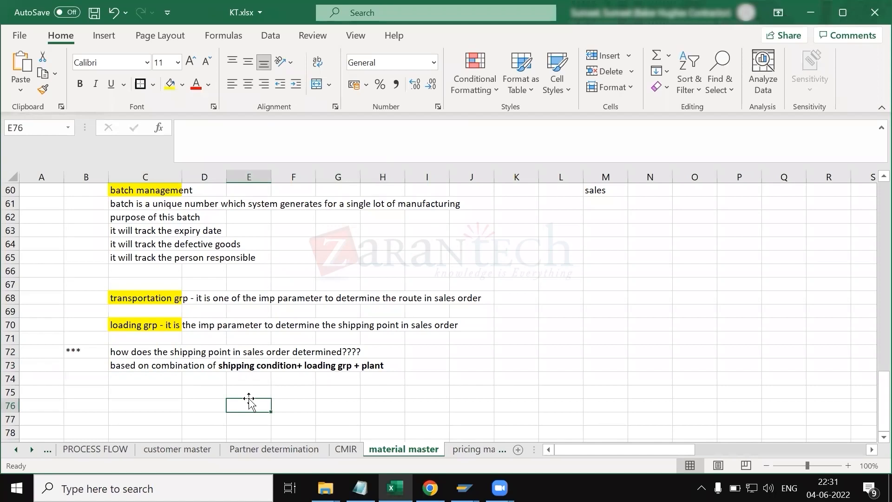
pyautogui.click(138, 364)
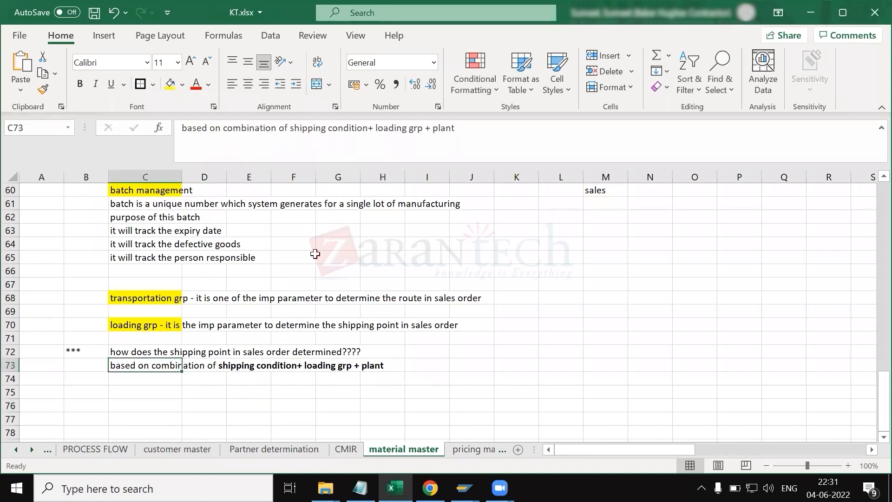
# Step: Switch to SAP and open the SPRO customizing transaction
pyautogui.hotkey('alt', 'Tab')
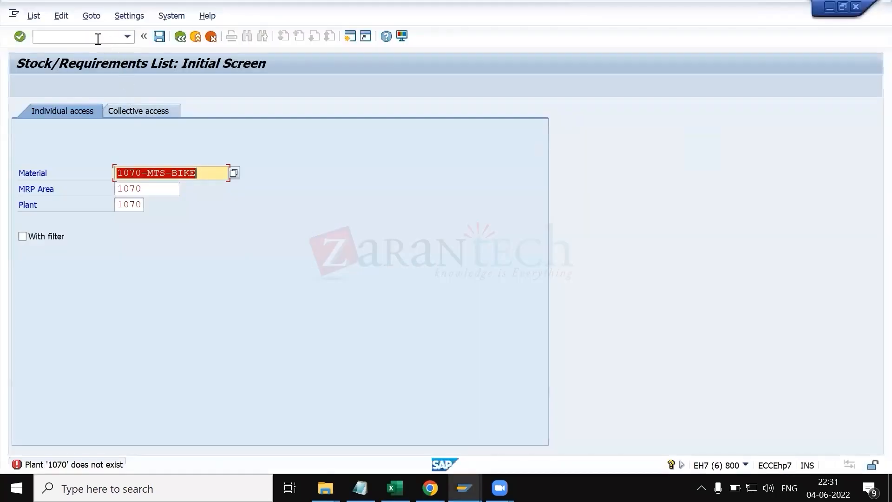
pyautogui.click(98, 40)
pyautogui.write('/snpro')
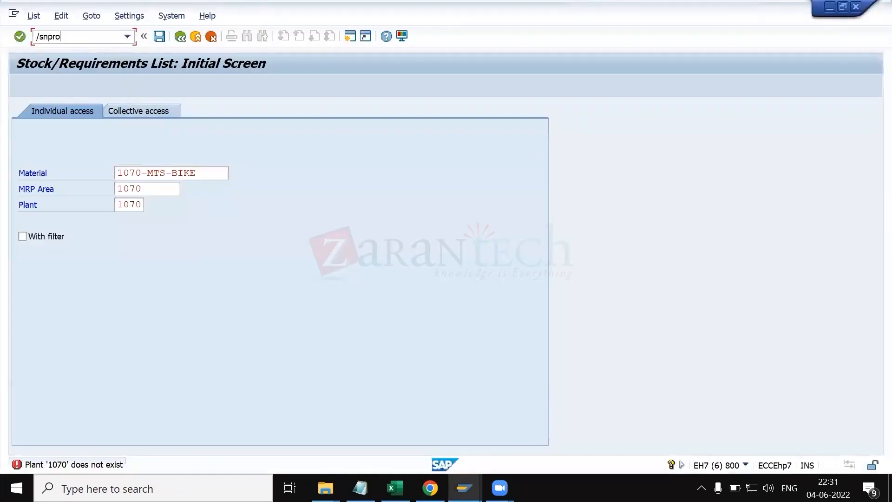
pyautogui.press('Return')
pyautogui.write('/nspro')
pyautogui.press('Return')
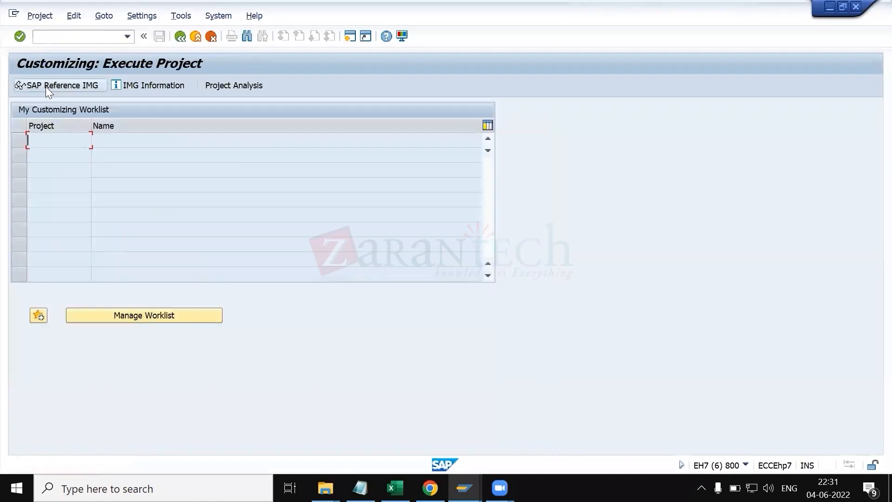
# Step: In the SAP Reference IMG, open Define Shipping Conditions under Logistics Execution, Shipping, Shipping Point and Goods Receiving Point Determination
pyautogui.click(45, 86)
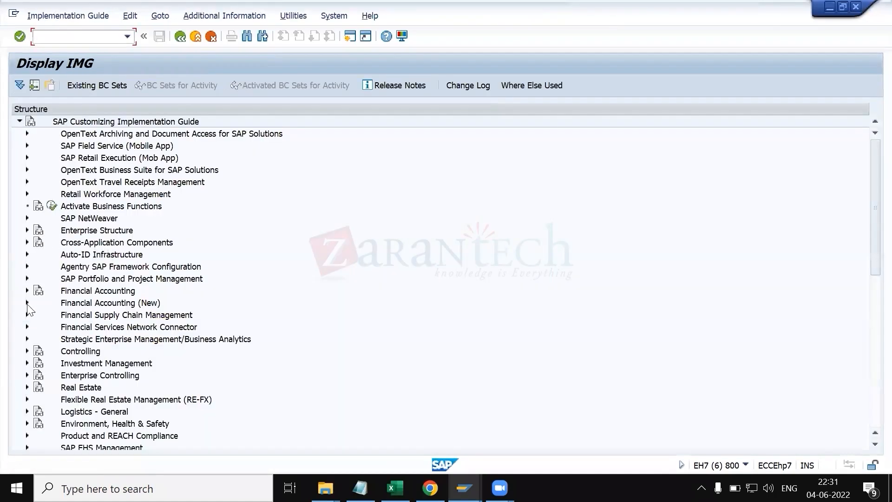
pyautogui.scroll(-1, 29, 309)
pyautogui.scroll(-4, 28, 309)
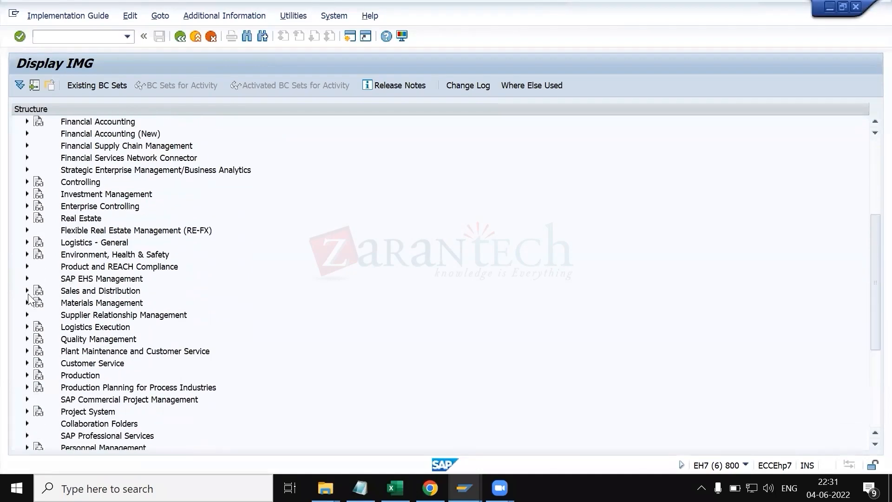
pyautogui.click(27, 327)
pyautogui.scroll(-2, 42, 347)
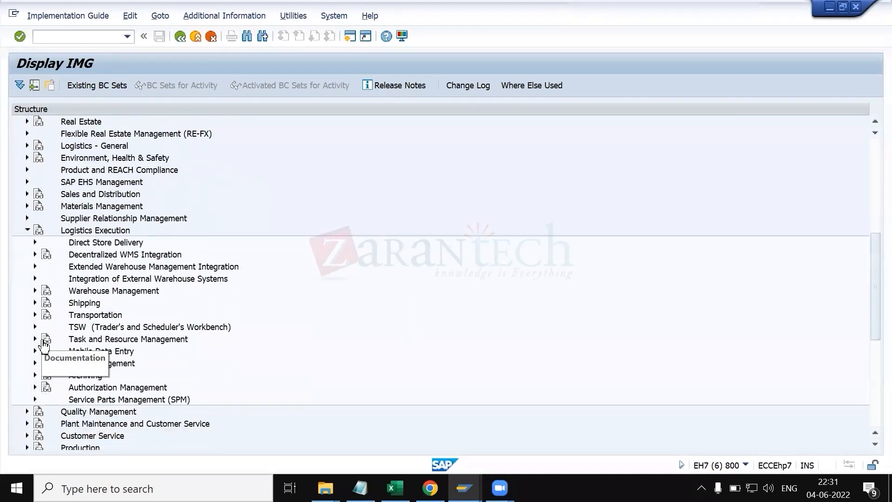
pyautogui.click(35, 303)
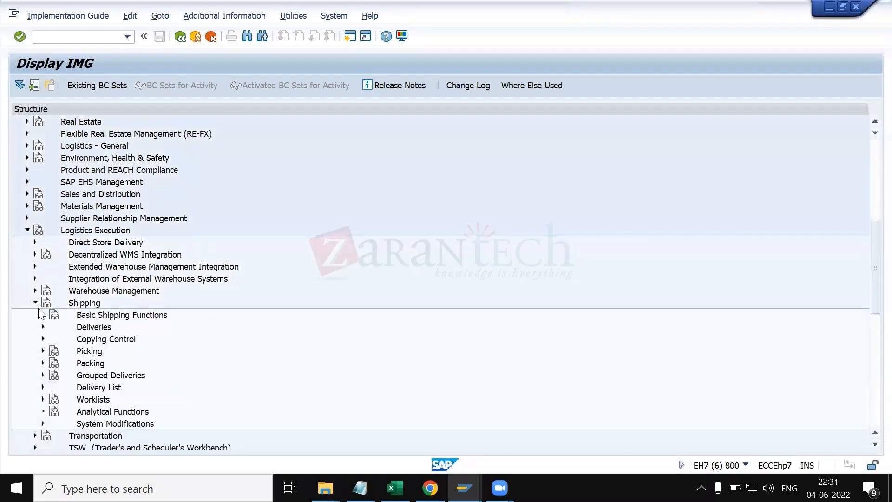
pyautogui.click(43, 315)
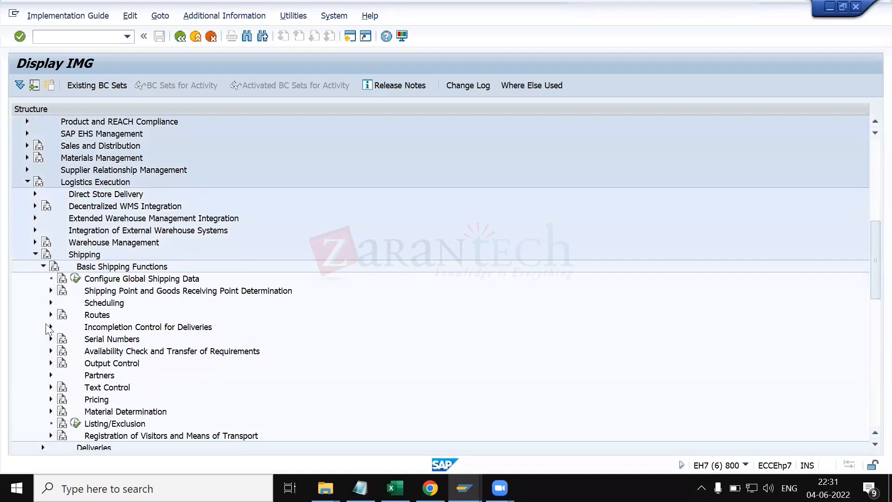
pyautogui.click(52, 292)
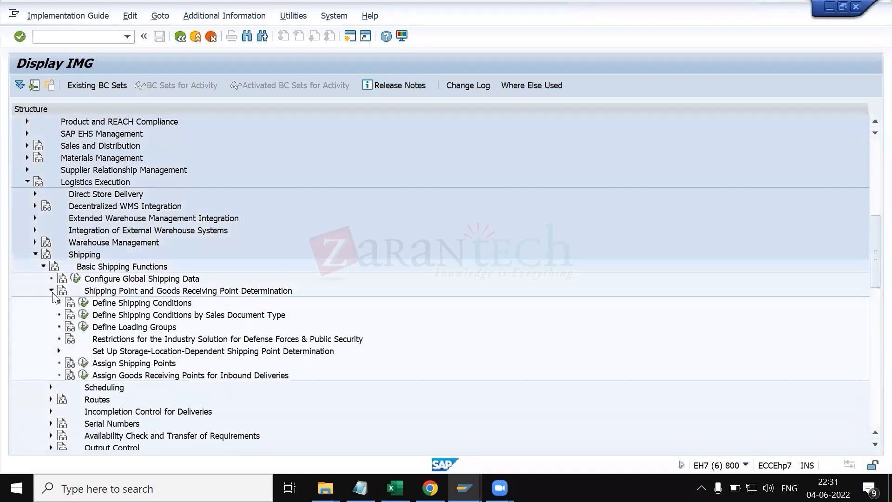
pyautogui.click(83, 304)
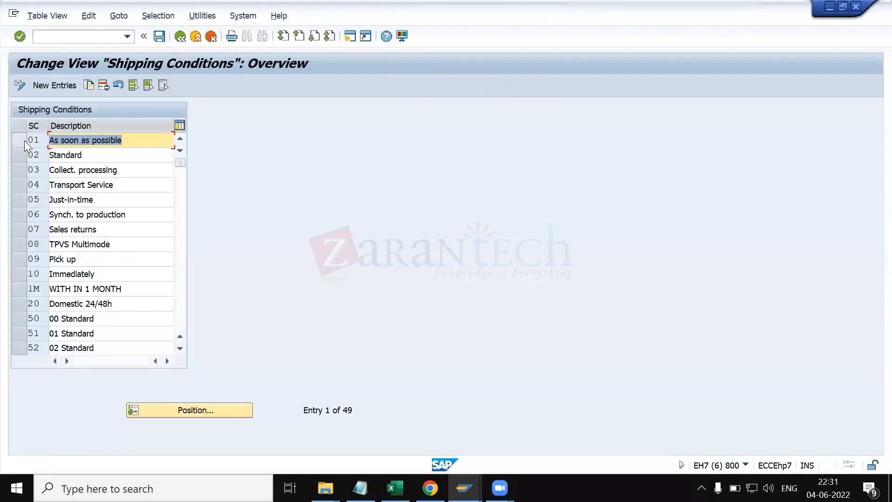
# Step: Inspect the shipping condition entries, selecting the first two rows, and return to the IMG
pyautogui.click(24, 140)
pyautogui.click(23, 152)
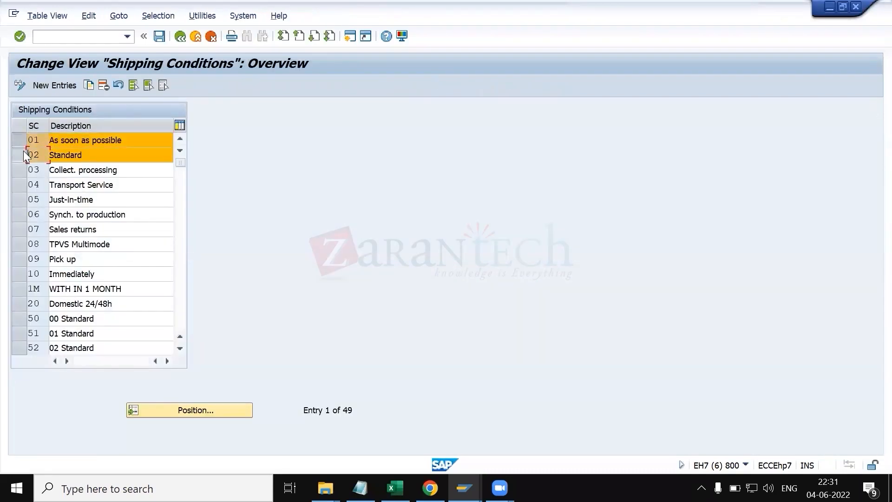
pyautogui.click(22, 137)
pyautogui.click(23, 151)
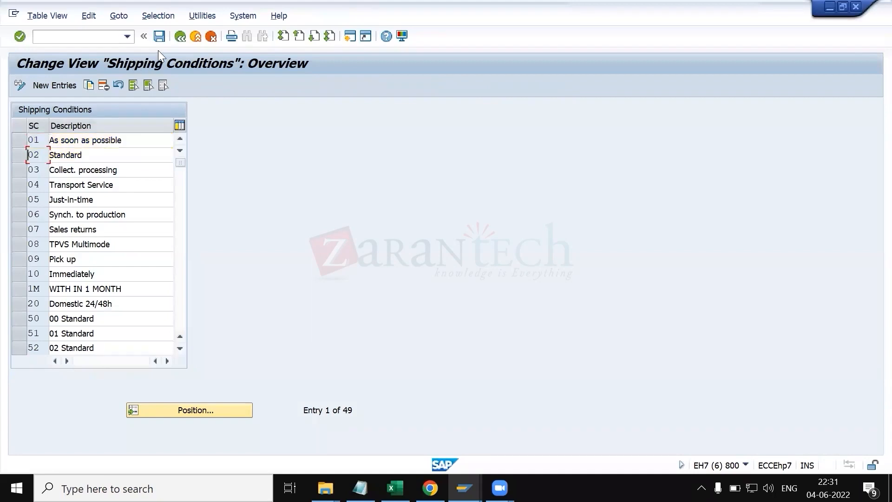
pyautogui.click(180, 37)
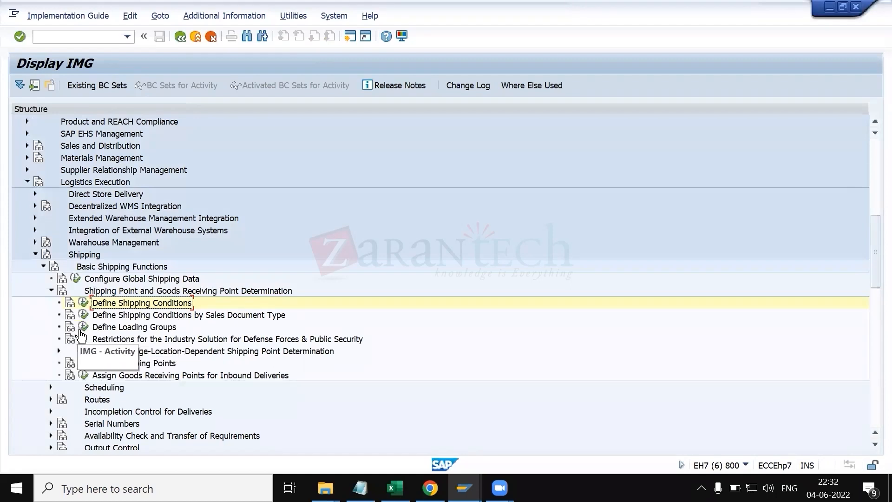
# Step: Open Define Loading Groups to view the loading group entries
pyautogui.click(83, 328)
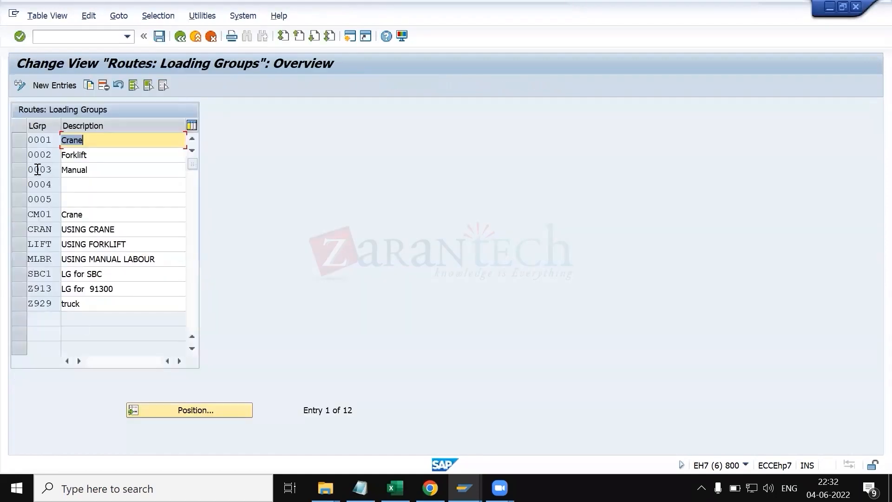
pyautogui.hotkey('alt', 'Tab')
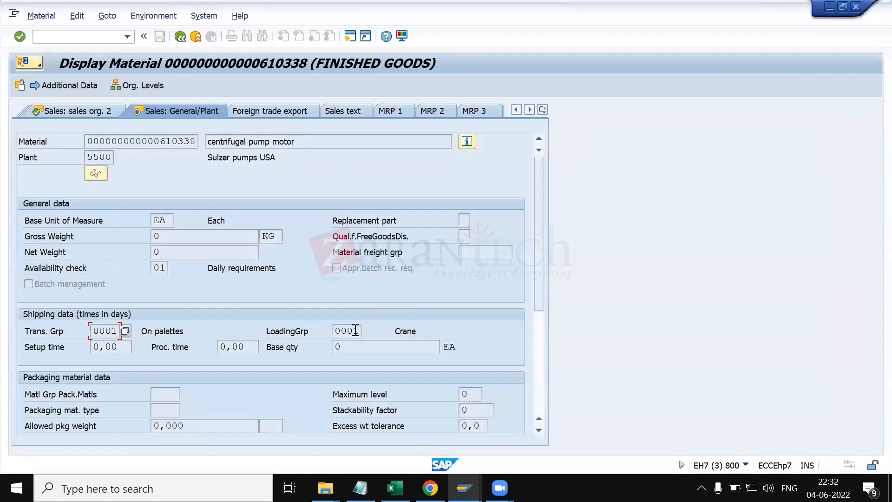
# Step: Compare the material's loading group value help with the Define Loading Groups entries, then return to the IMG
pyautogui.click(356, 331)
pyautogui.press('F4')
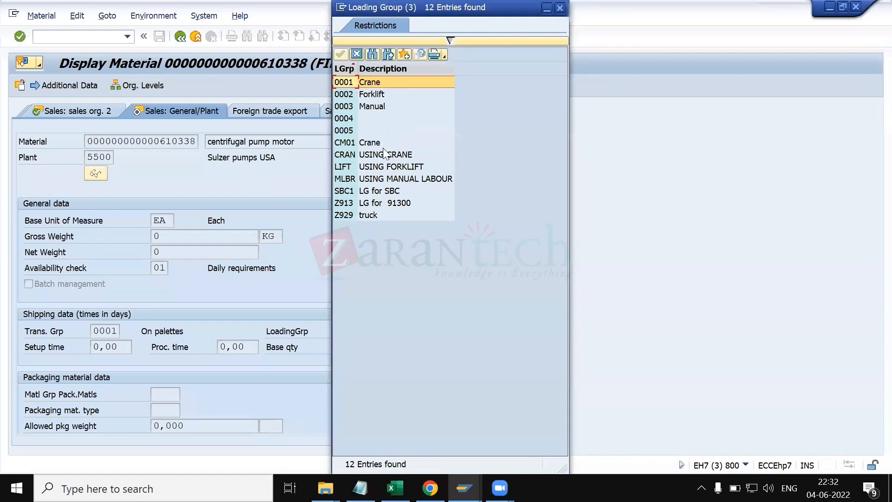
pyautogui.hotkey('alt', 'Tab')
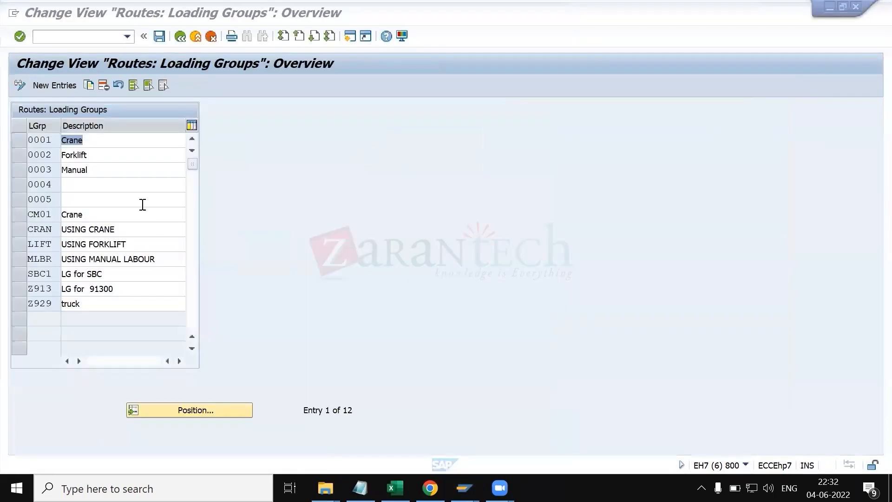
pyautogui.click(180, 38)
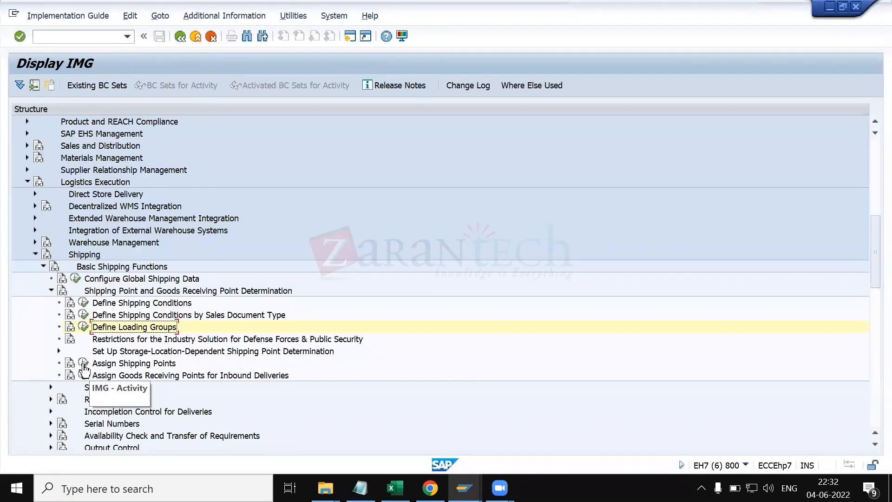
# Step: Open Assign Shipping Points and widen the shipping condition, loading group and plant columns of the determination table
pyautogui.click(83, 364)
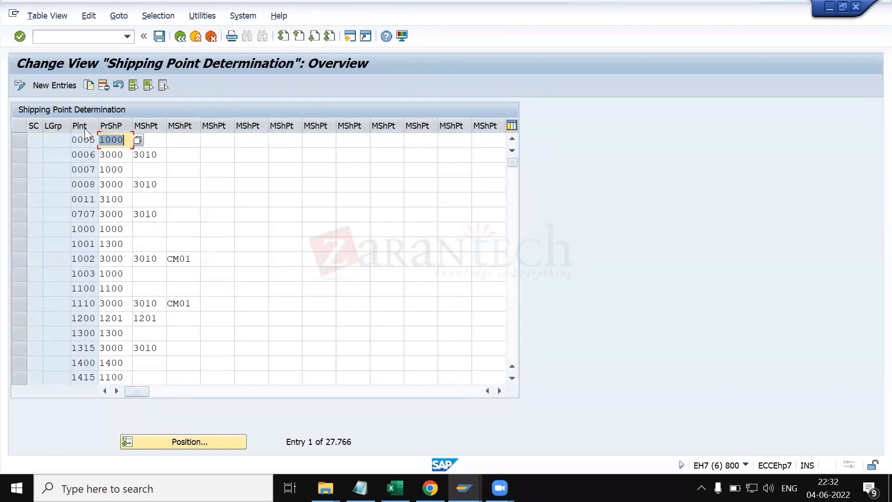
pyautogui.moveTo(99, 126); pyautogui.dragTo(141, 126)
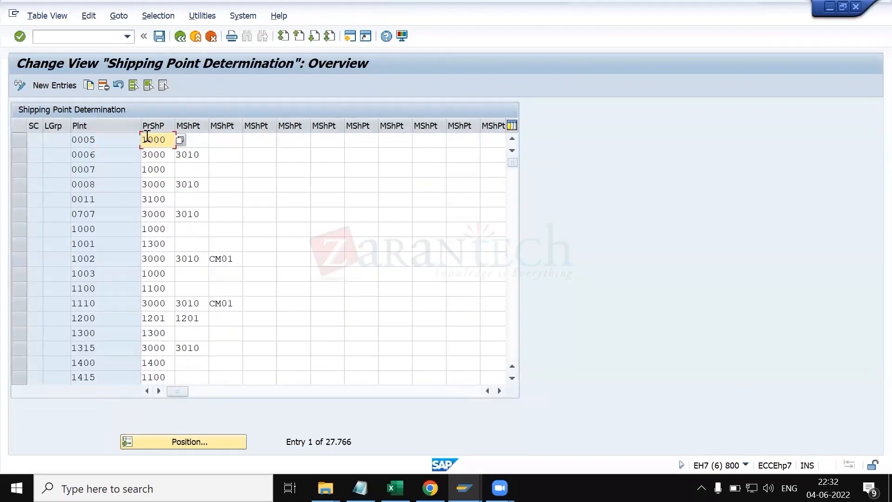
pyautogui.moveTo(70, 123); pyautogui.dragTo(174, 130)
pyautogui.moveTo(42, 123); pyautogui.dragTo(118, 130)
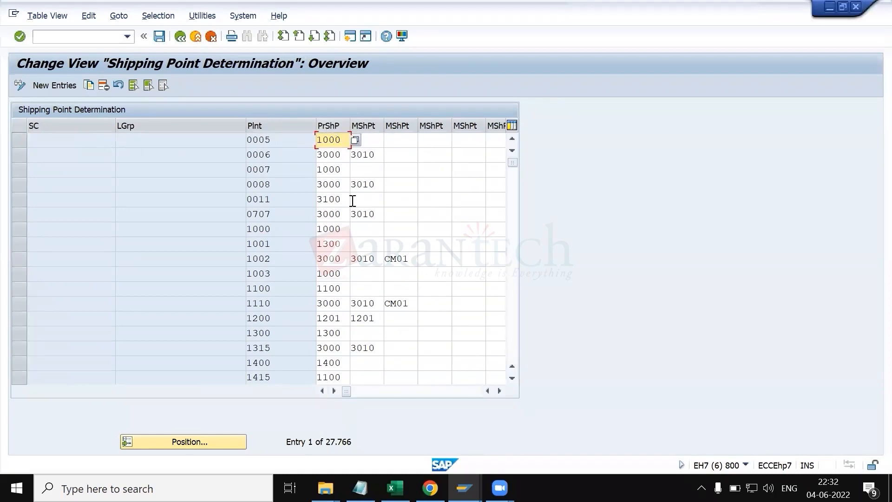
# Step: Switch to standard order 15714, view item 10's shipping data, and return to the shipping point determination table
pyautogui.click(464, 488)
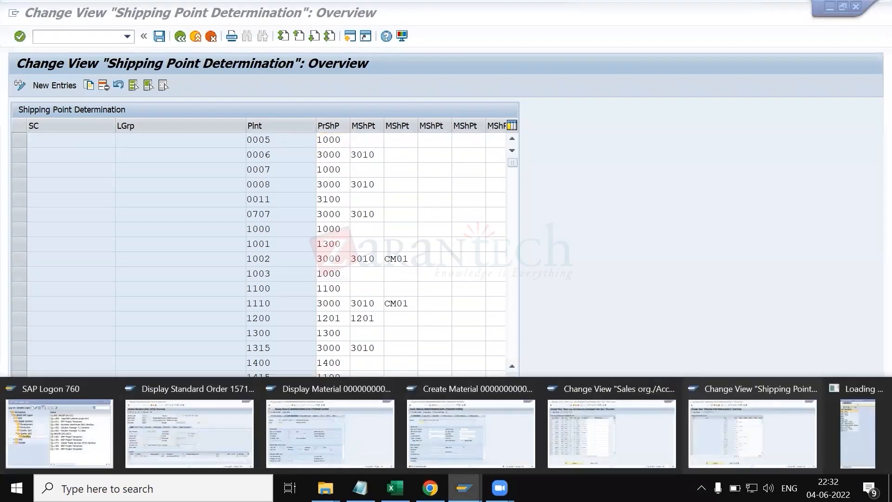
pyautogui.click(212, 434)
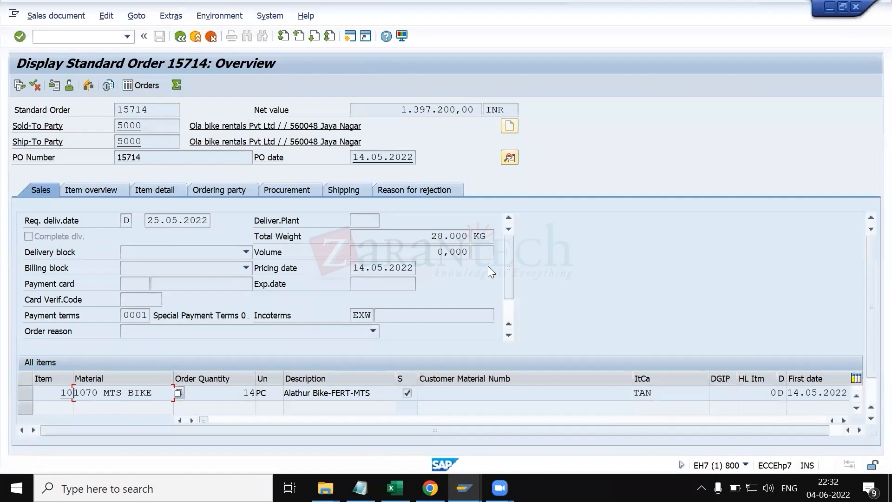
pyautogui.moveTo(511, 256); pyautogui.dragTo(507, 296)
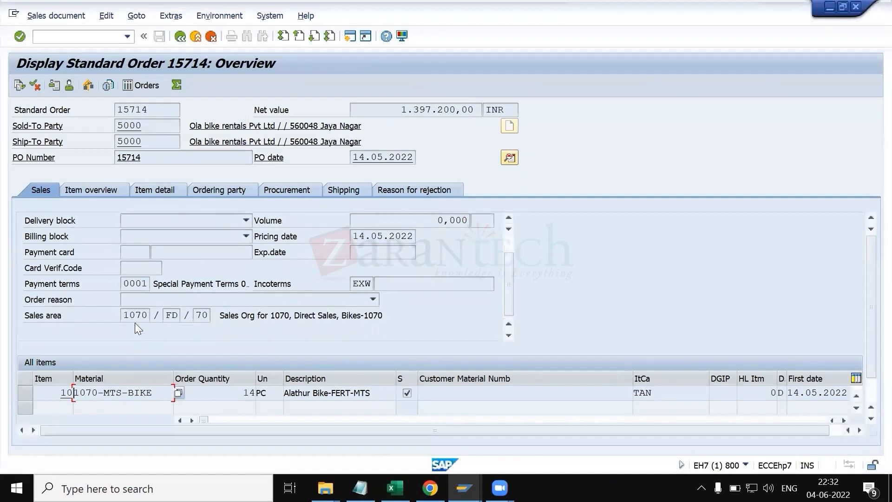
pyautogui.doubleClick(149, 392)
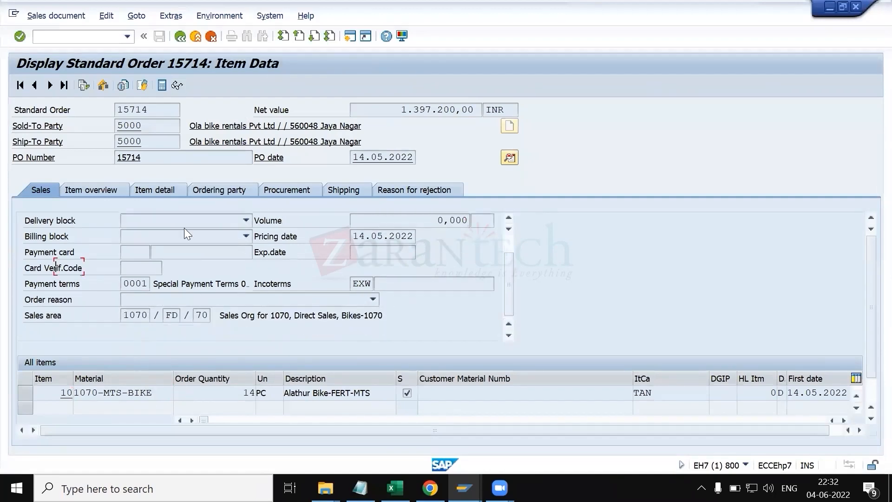
pyautogui.click(144, 160)
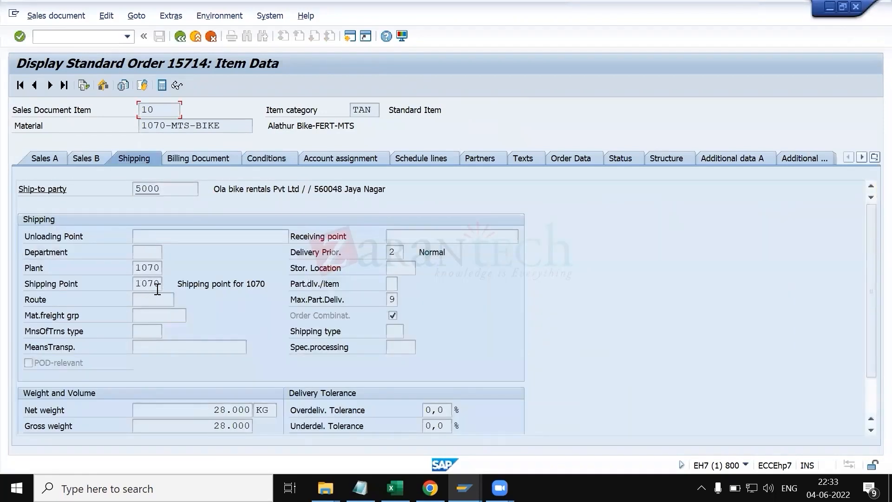
pyautogui.hotkey('alt', 'Tab')
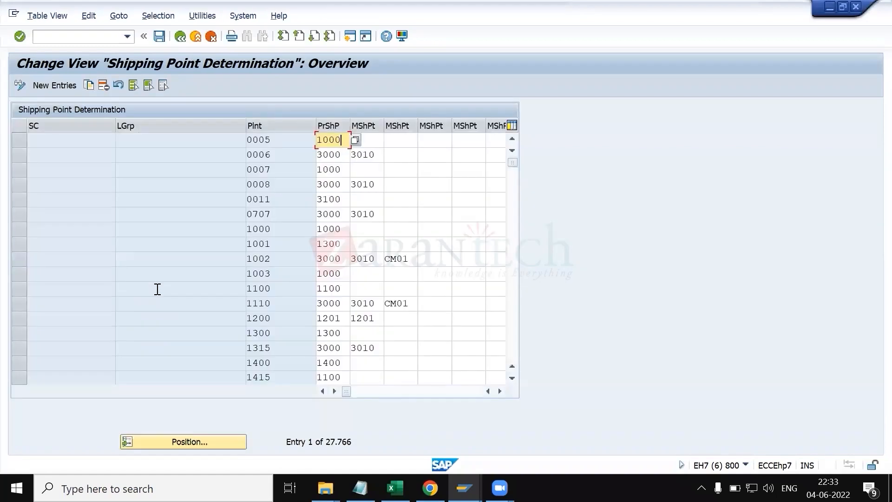
# Step: Filter the shipping point determination entries by proposed shipping point 1070
pyautogui.click(153, 18)
pyautogui.click(170, 34)
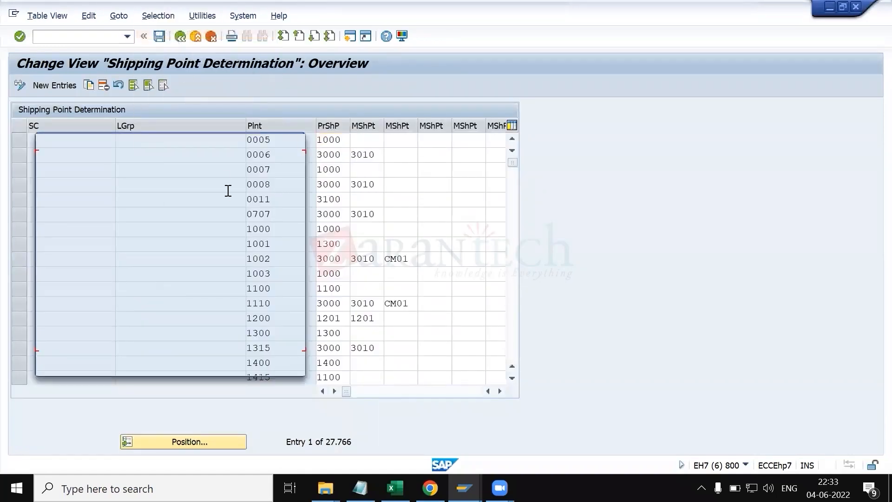
pyautogui.scroll(-3, 103, 259)
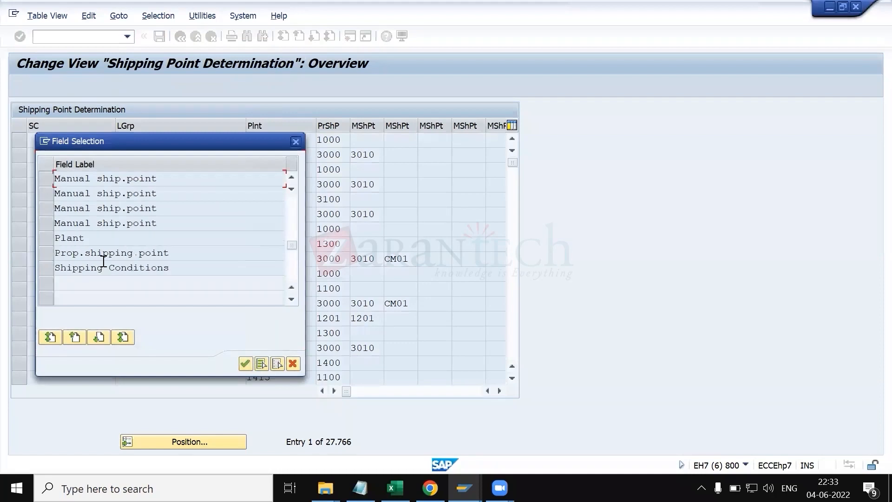
pyautogui.click(46, 253)
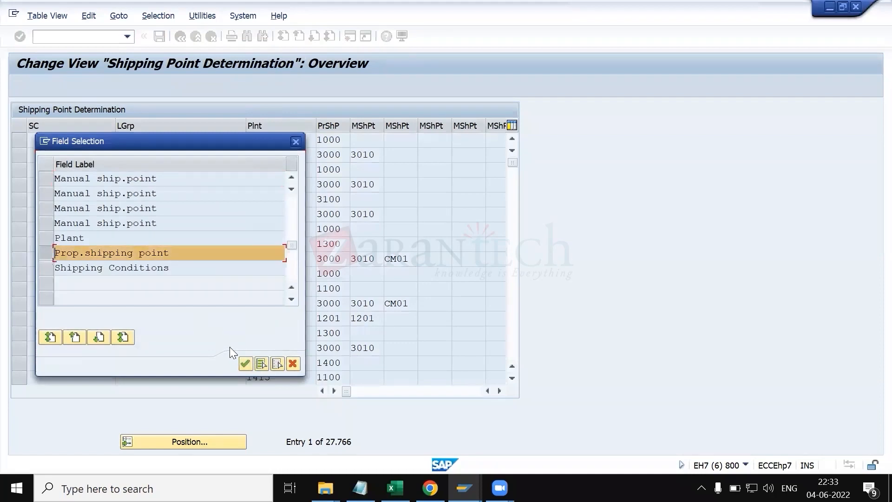
pyautogui.click(244, 364)
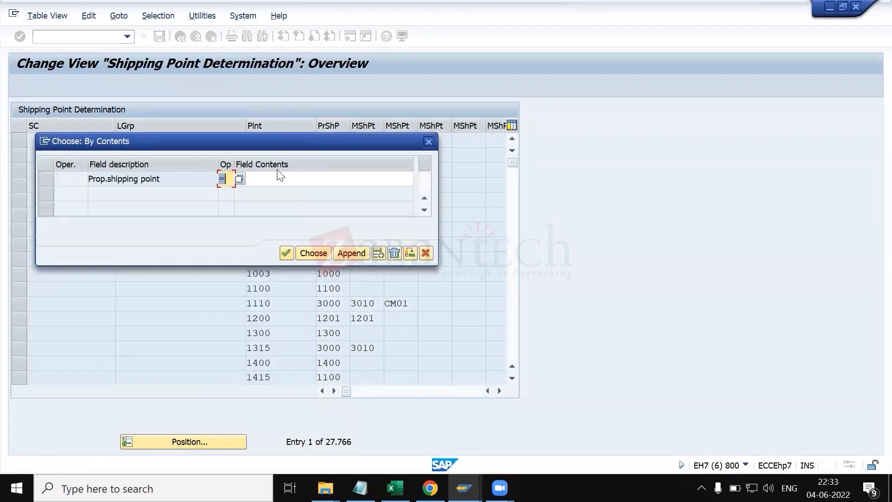
pyautogui.click(280, 179)
pyautogui.write('1070')
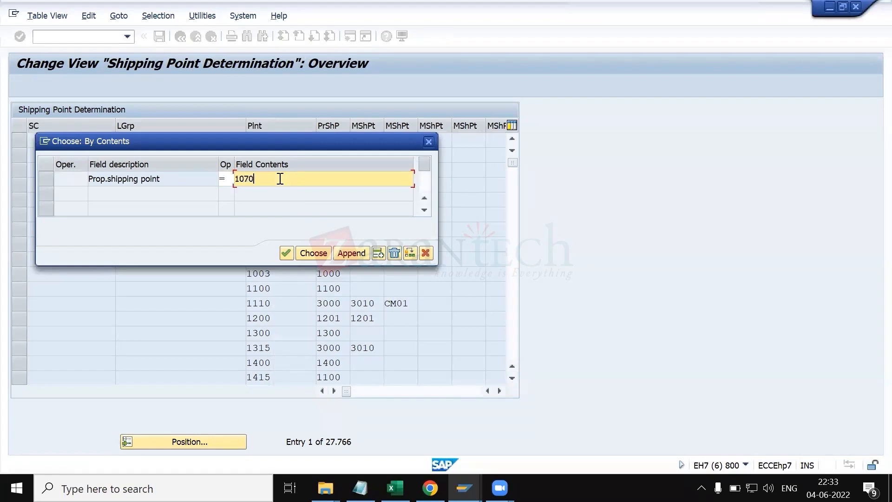
pyautogui.click(304, 253)
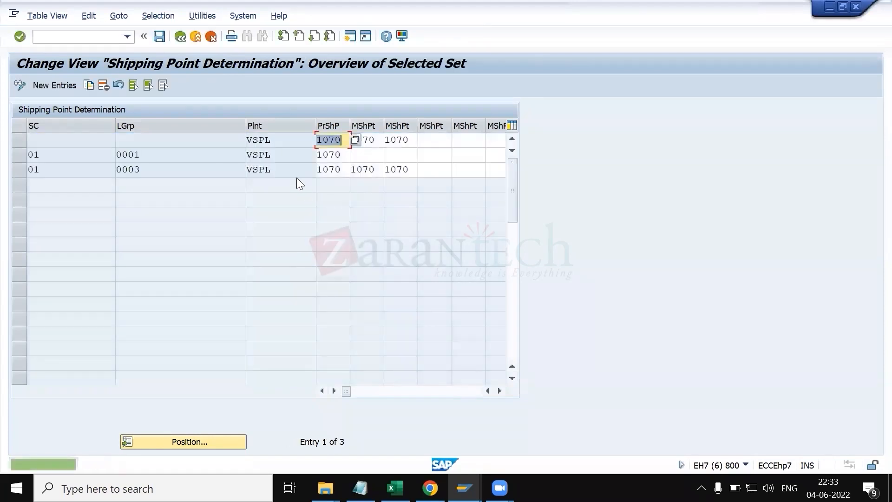
# Step: Inspect the filtered shipping point determination rows for plant VSPL and loading groups 0001 and 0003
pyautogui.click(55, 140)
pyautogui.click(185, 142)
pyautogui.click(279, 139)
pyautogui.doubleClick(341, 141)
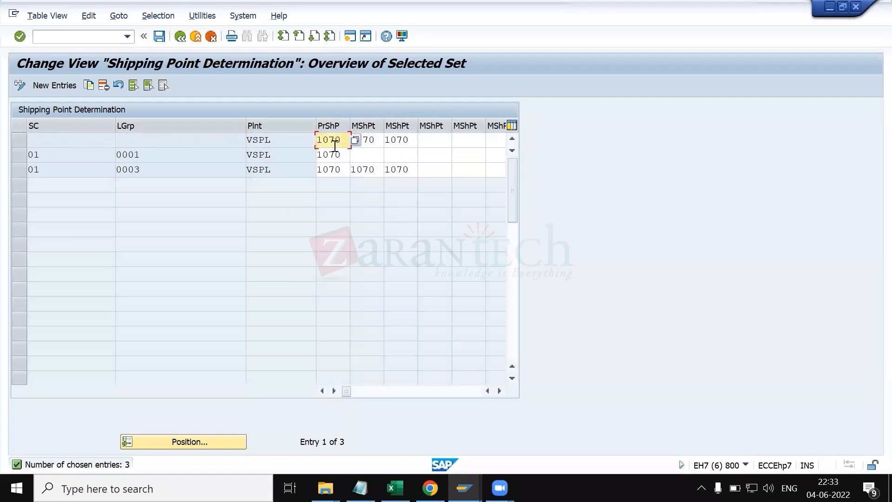
pyautogui.click(23, 157)
pyautogui.click(22, 158)
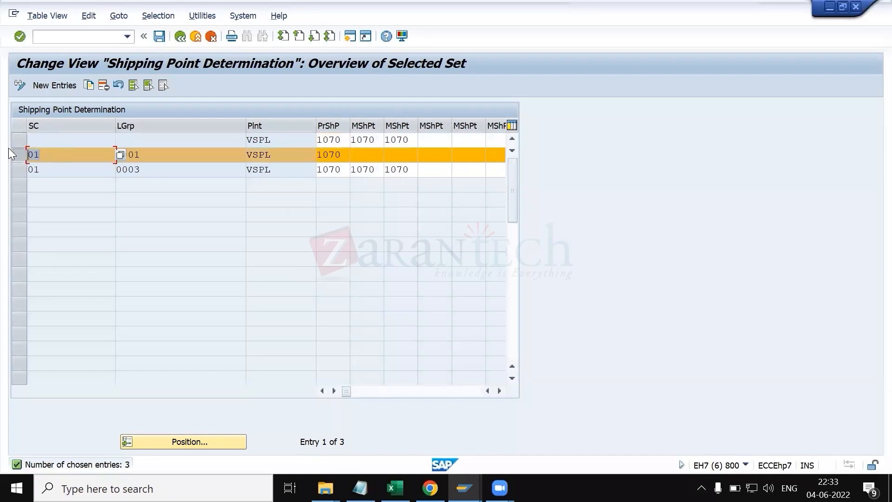
pyautogui.press('Tab')
pyautogui.moveTo(287, 159); pyautogui.dragTo(225, 156)
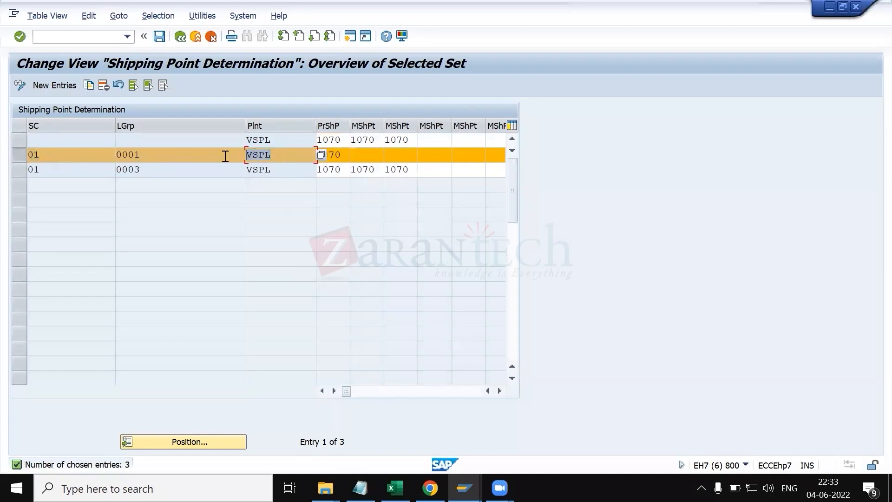
pyautogui.click(343, 157)
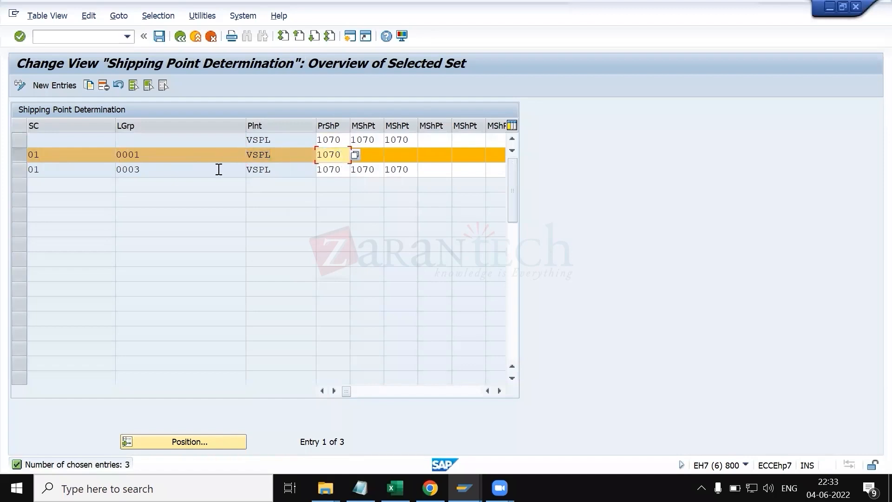
pyautogui.click(19, 156)
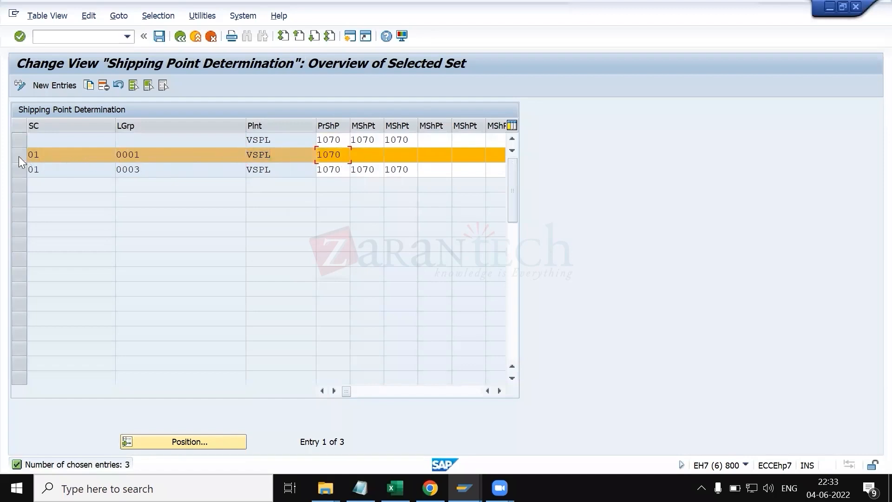
# Step: Check the order item's shipping data again, then leave Assign Shipping Points back to the IMG
pyautogui.hotkey('alt', 'Tab')
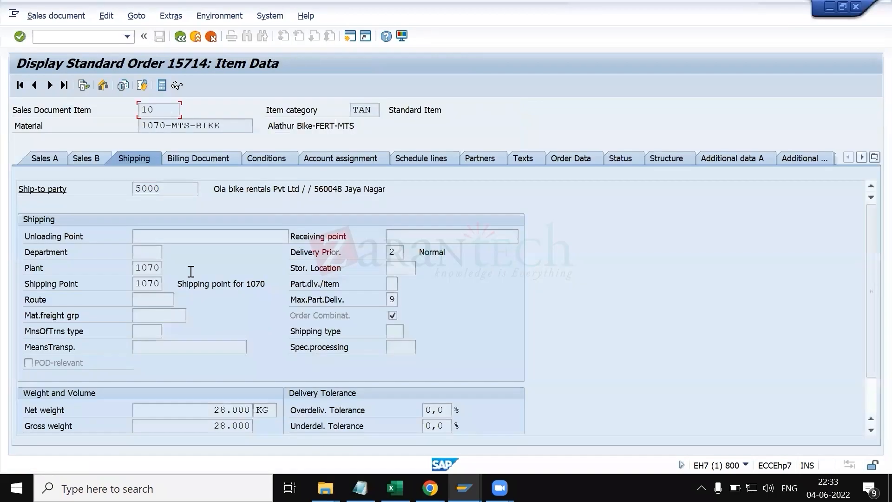
pyautogui.hotkey('alt', 'Tab')
pyautogui.click(274, 169)
pyautogui.click(180, 37)
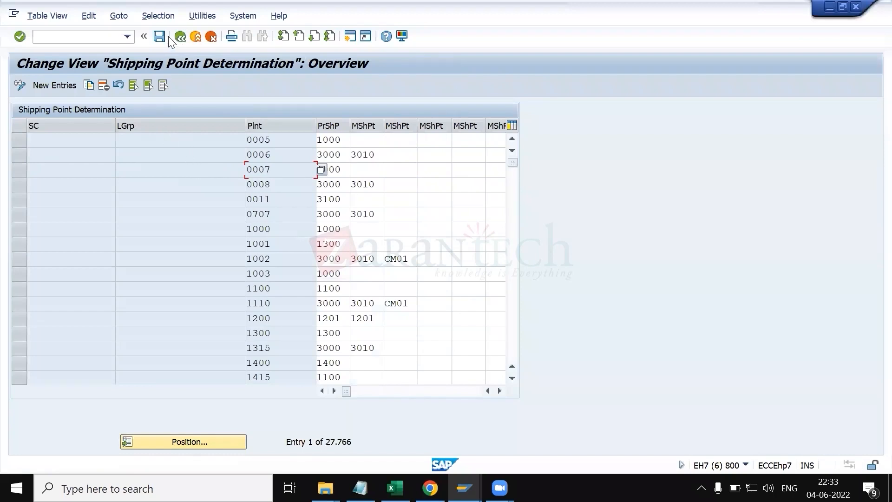
pyautogui.click(179, 38)
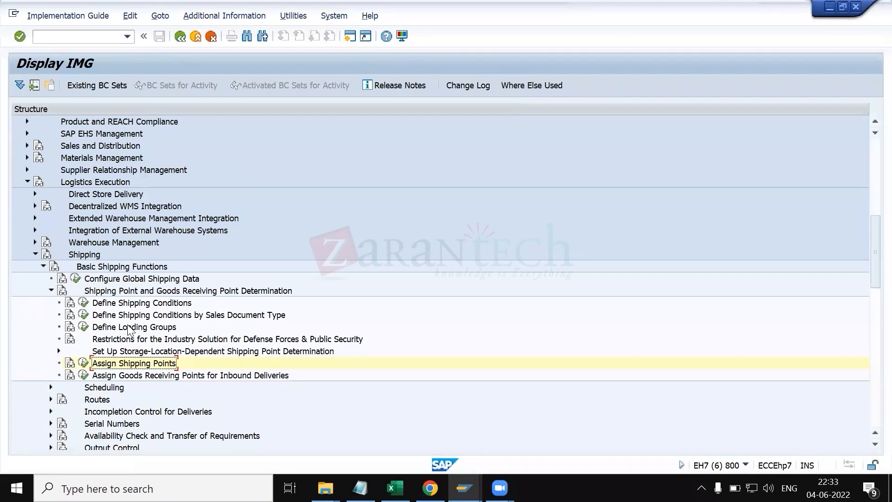
# Step: Switch to the material master display and close the loading group value help
pyautogui.hotkey('alt', 'Tab')
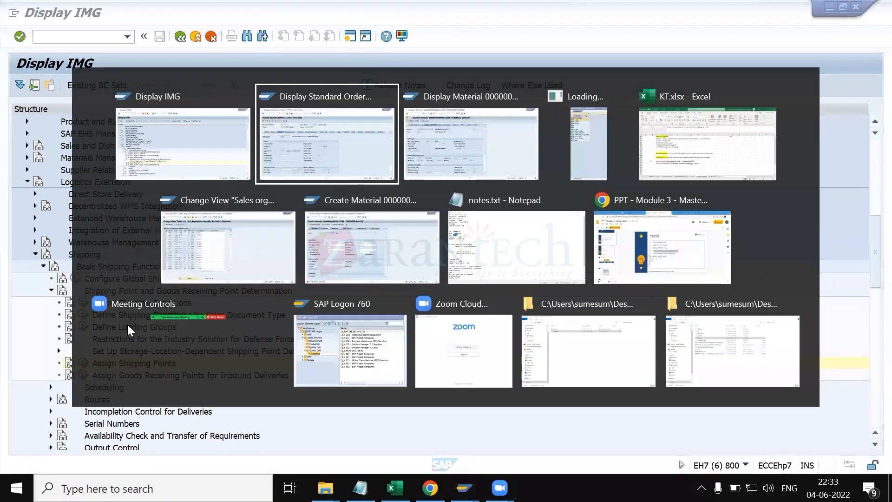
pyautogui.hotkey('alt', 'Tab')
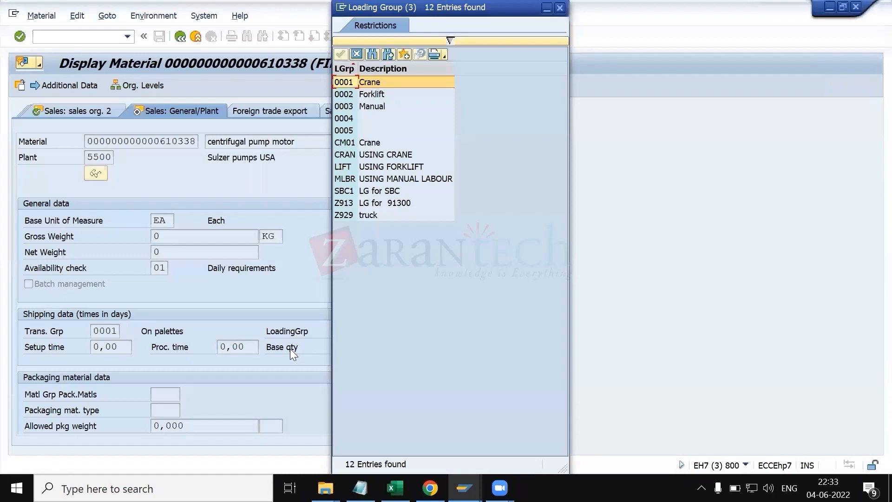
pyautogui.press('Escape')
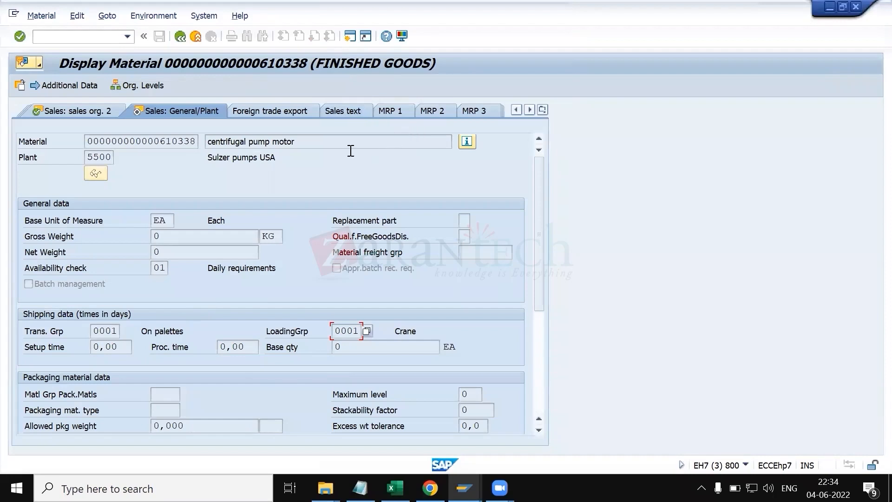
# Step: Browse the material's Sales text and Foreign trade export views, including the country of origin value help
pyautogui.click(331, 112)
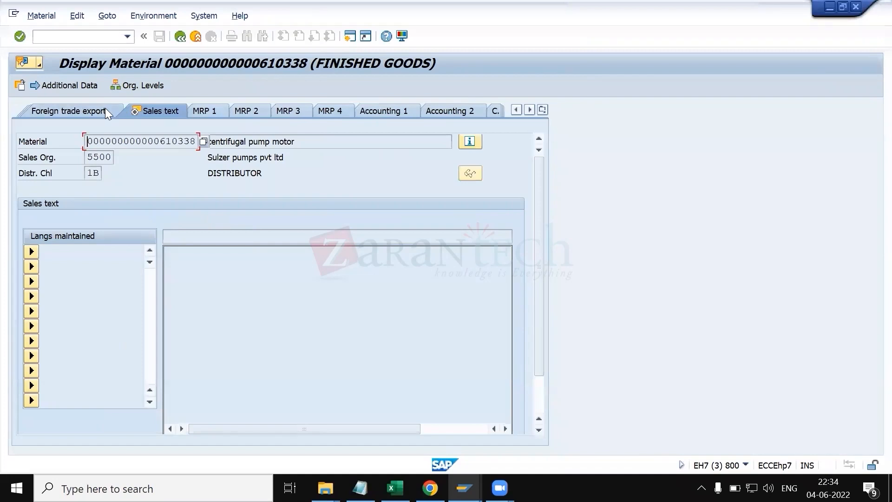
pyautogui.click(105, 108)
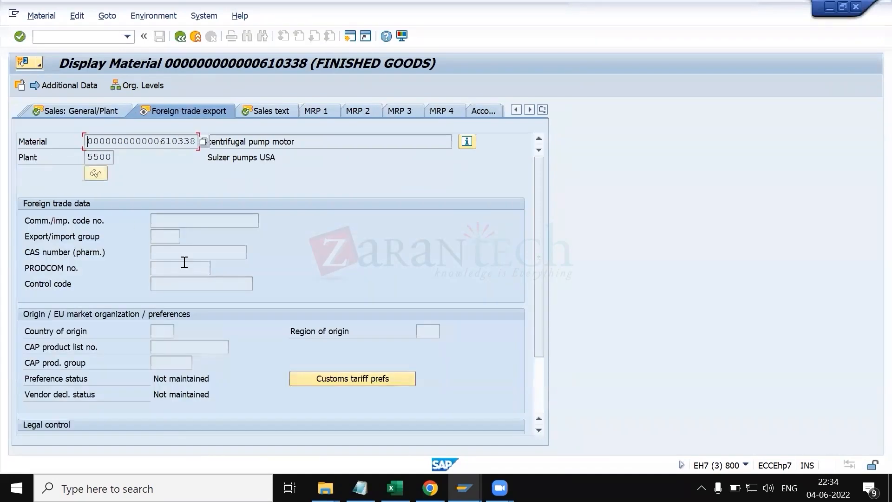
pyautogui.click(165, 327)
pyautogui.click(180, 330)
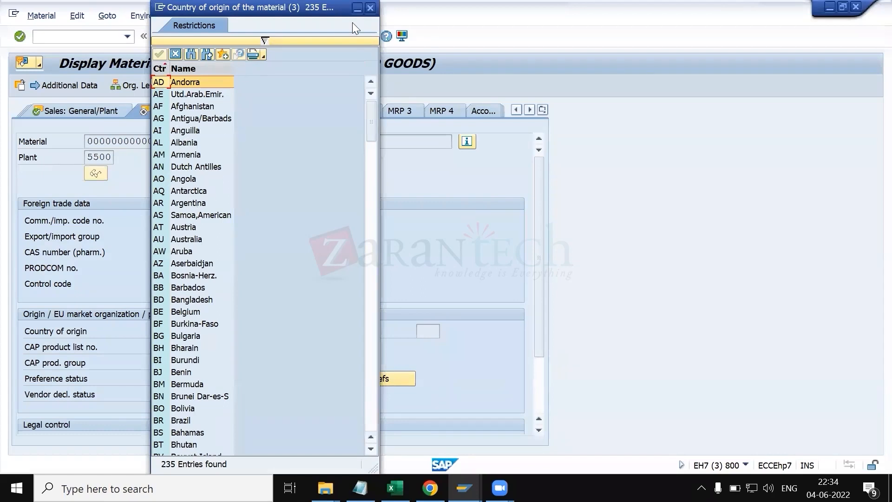
pyautogui.press('Escape')
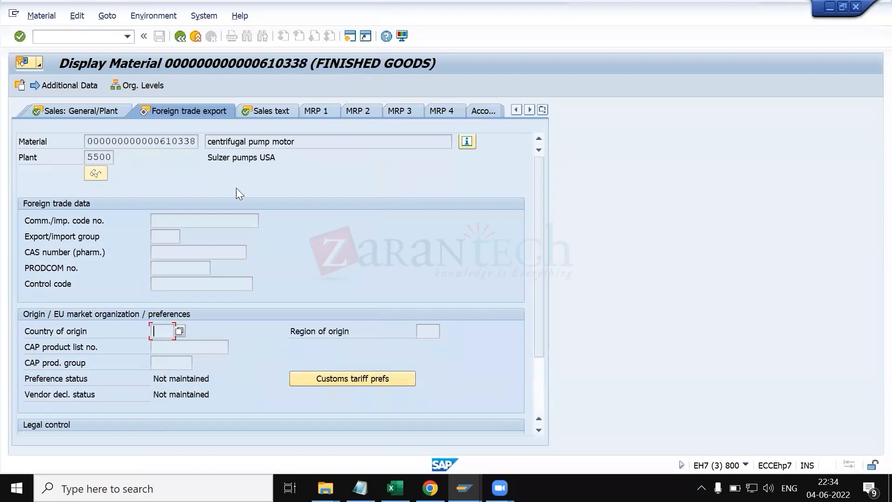
pyautogui.scroll(-3, 253, 258)
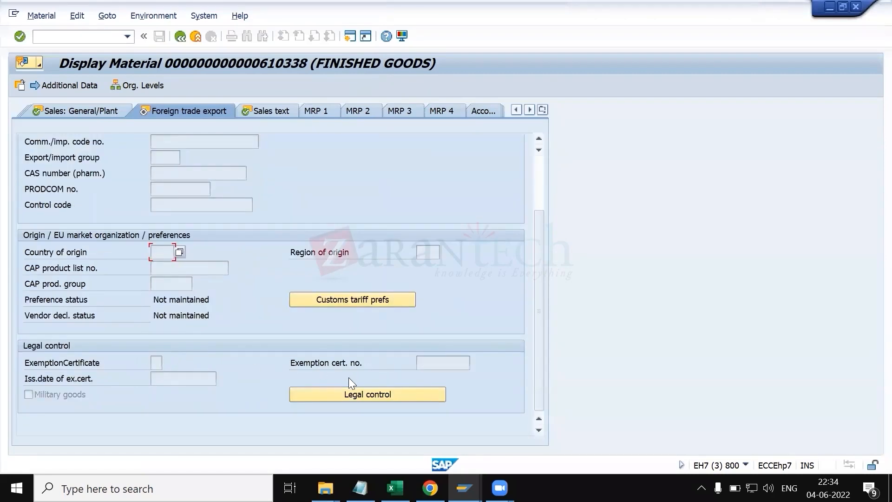
# Step: Scroll back through the Foreign trade export view, then open the Sales text view and its text area
pyautogui.scroll(3, 274, 316)
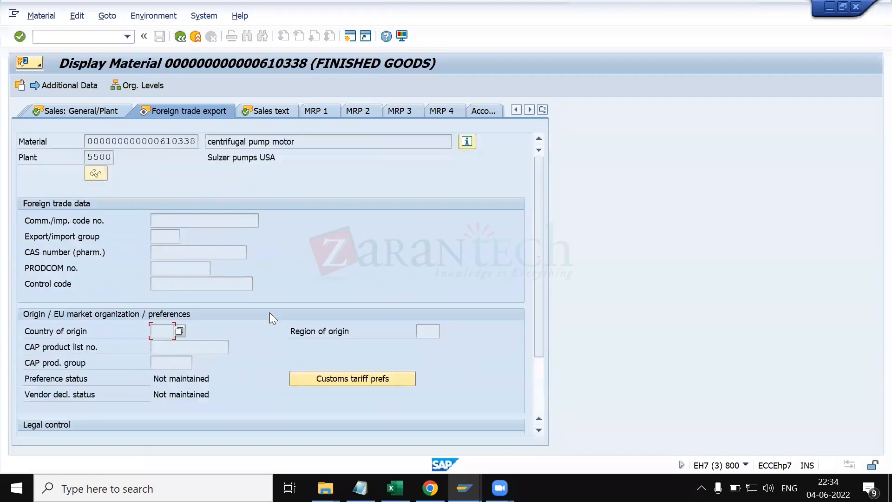
pyautogui.click(172, 287)
pyautogui.click(265, 111)
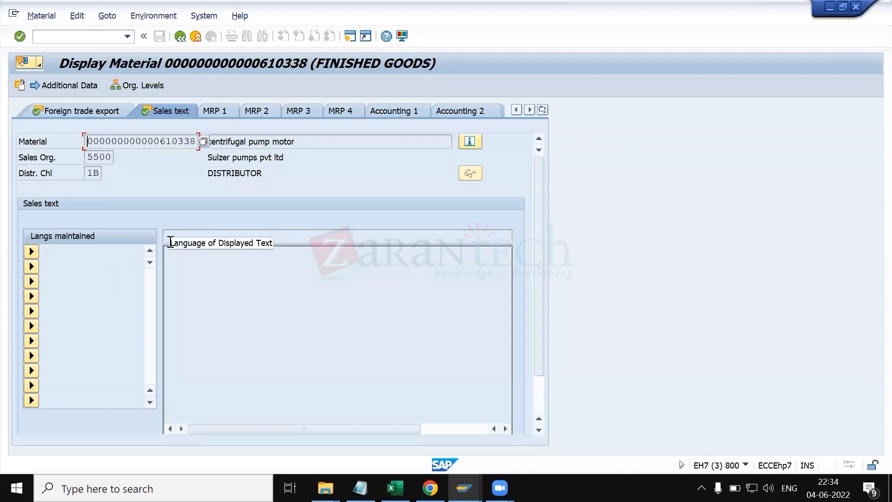
pyautogui.click(233, 271)
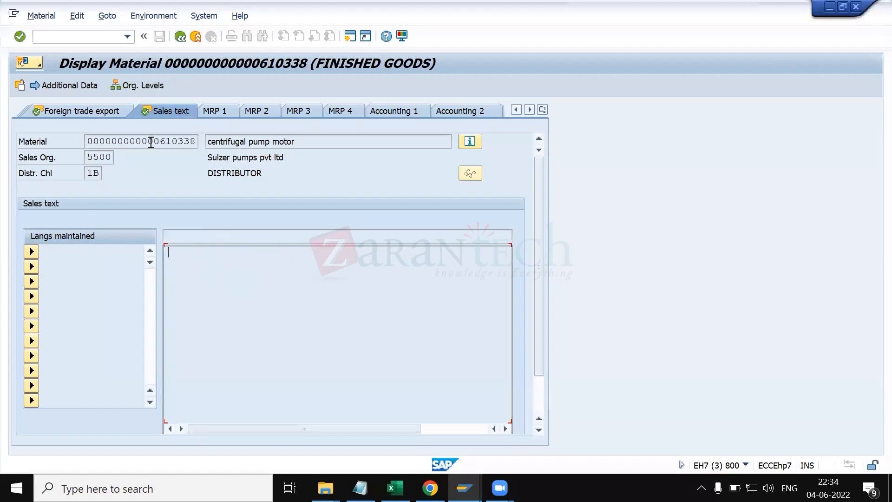
# Step: Open the material's MRP 1 view and copy the MRP group field label
pyautogui.moveTo(151, 144); pyautogui.dragTo(201, 145)
pyautogui.click(201, 145)
pyautogui.click(217, 112)
pyautogui.press('Return')
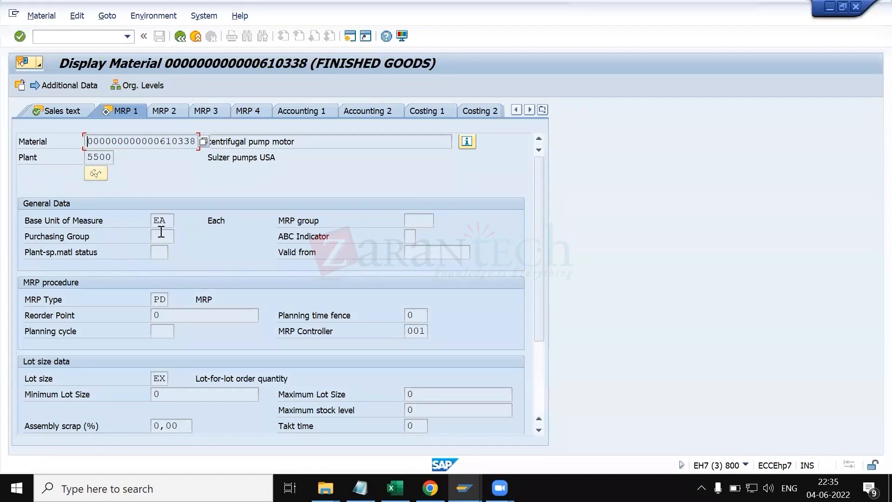
pyautogui.click(324, 221)
# Step: Switch to Excel and paste MRP group into cell C76 of the material master sheet
pyautogui.hotkey('alt', 'Tab')
pyautogui.hotkey('alt', 'Tab')
pyautogui.hotkey('alt', 'Tab')
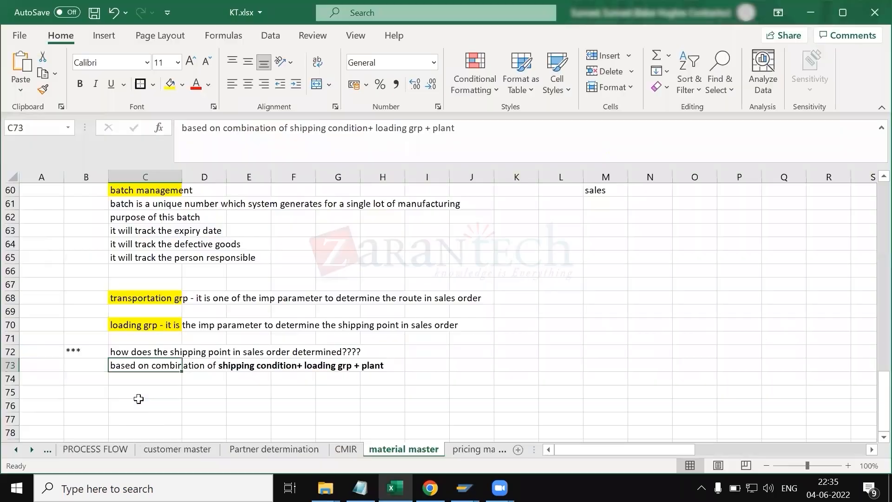
pyautogui.click(139, 405)
pyautogui.write('MRP group')
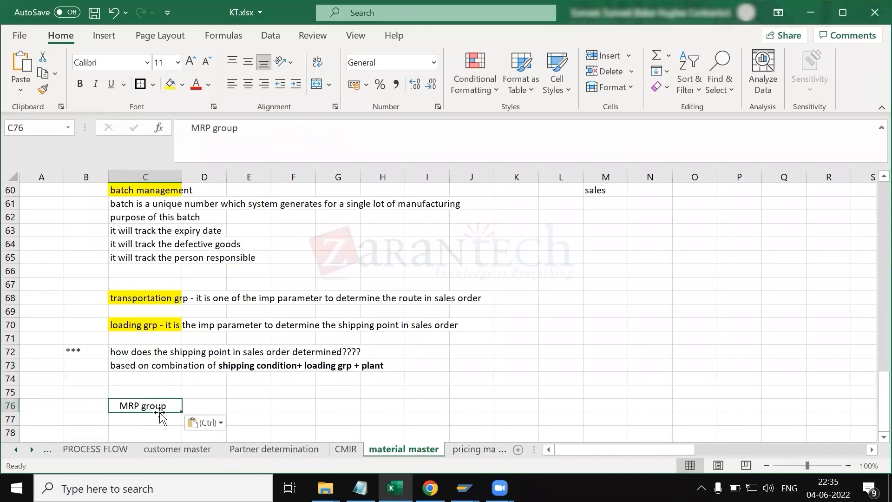
pyautogui.click(147, 420)
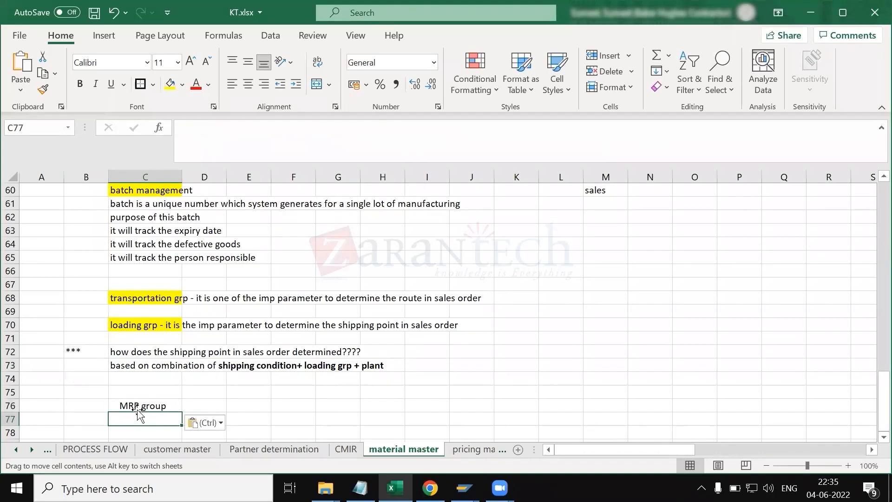